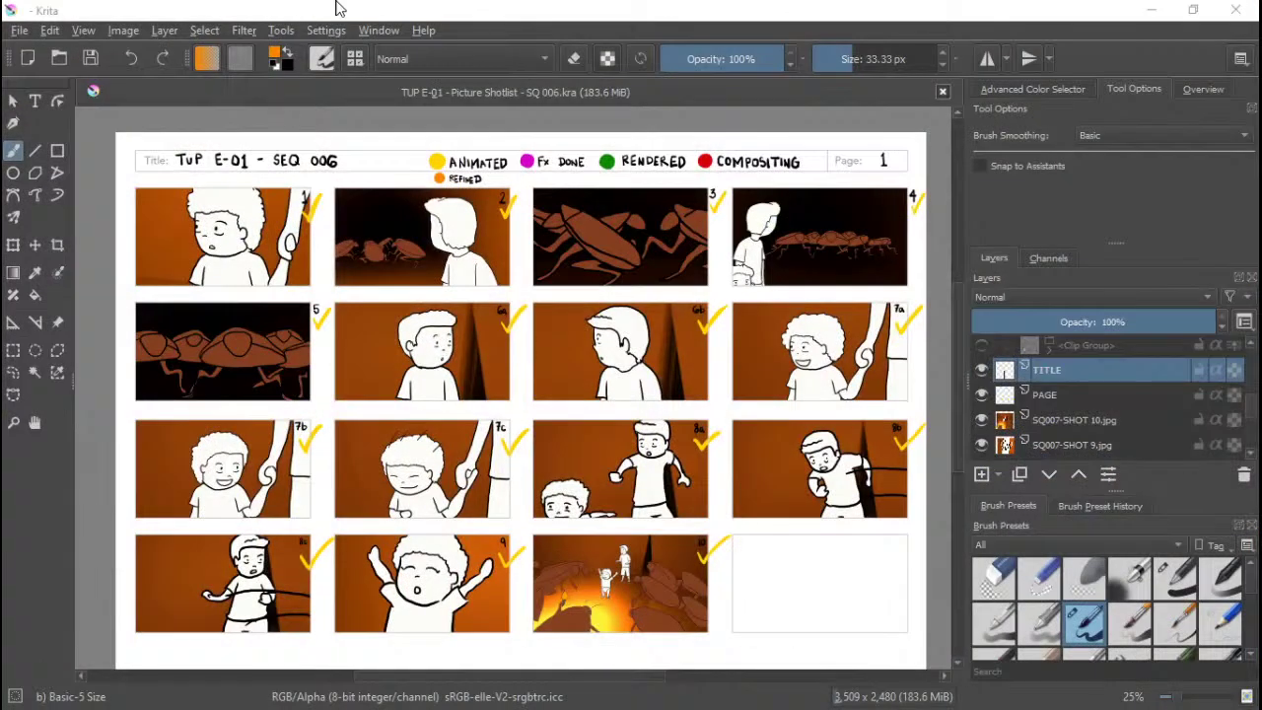
Look over the SEQ 006 picture shotlist, checking the shot thumbnails and their colour-coded status marks.
scroll(442, 268, "down", 3)
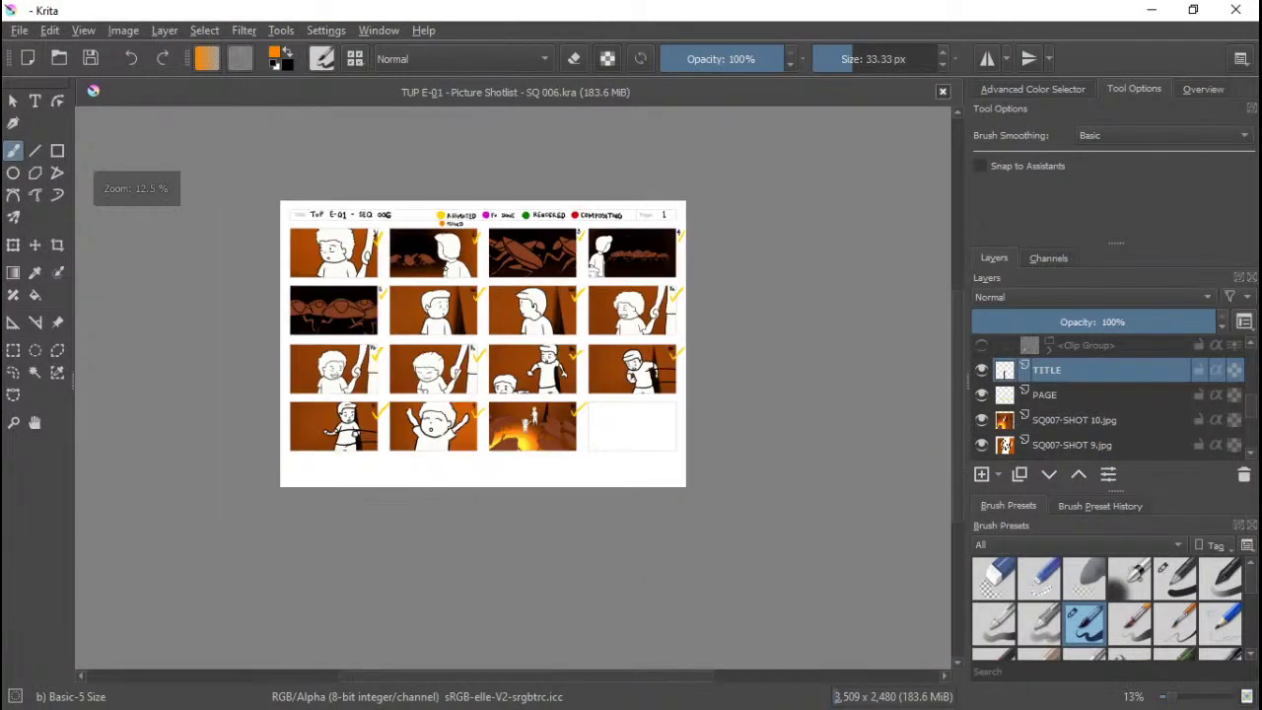
scroll(461, 267, "up", 2)
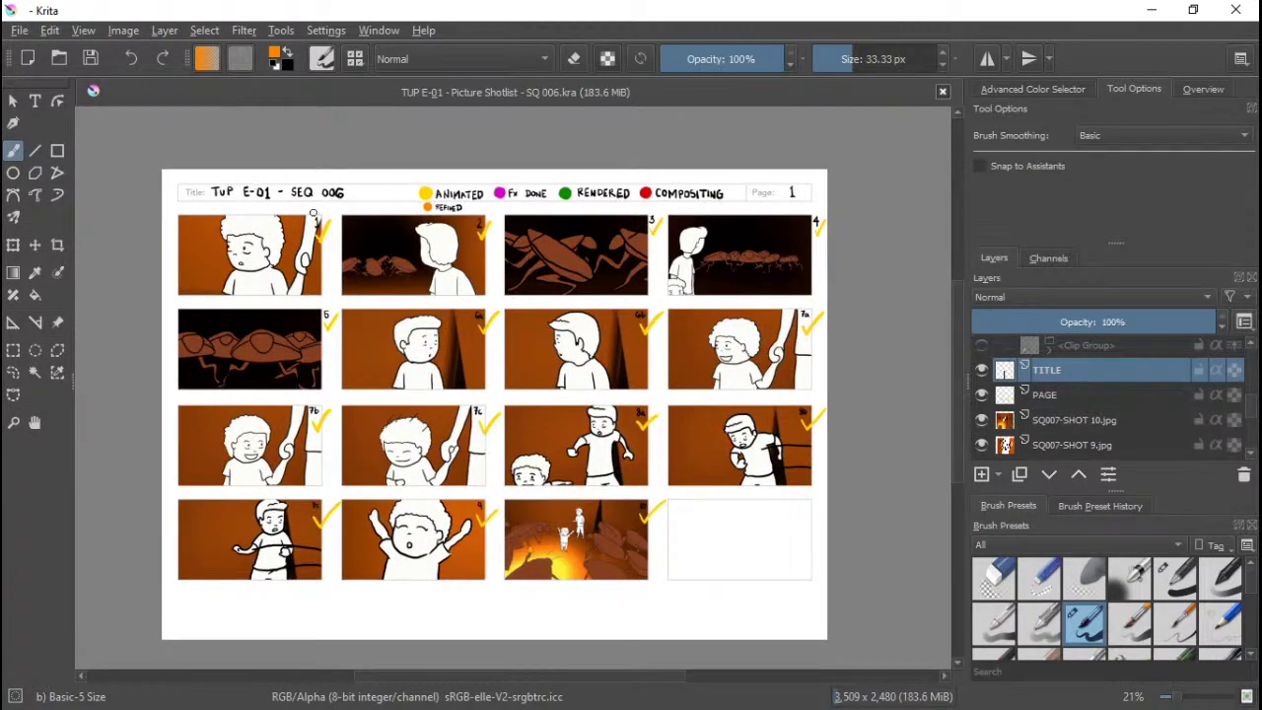
scroll(394, 266, "up", 2)
mouse_move(432, 268)
middle_mouse_down()
mouse_move(438, 252)
mouse_move(397, 225)
middle_mouse_up()
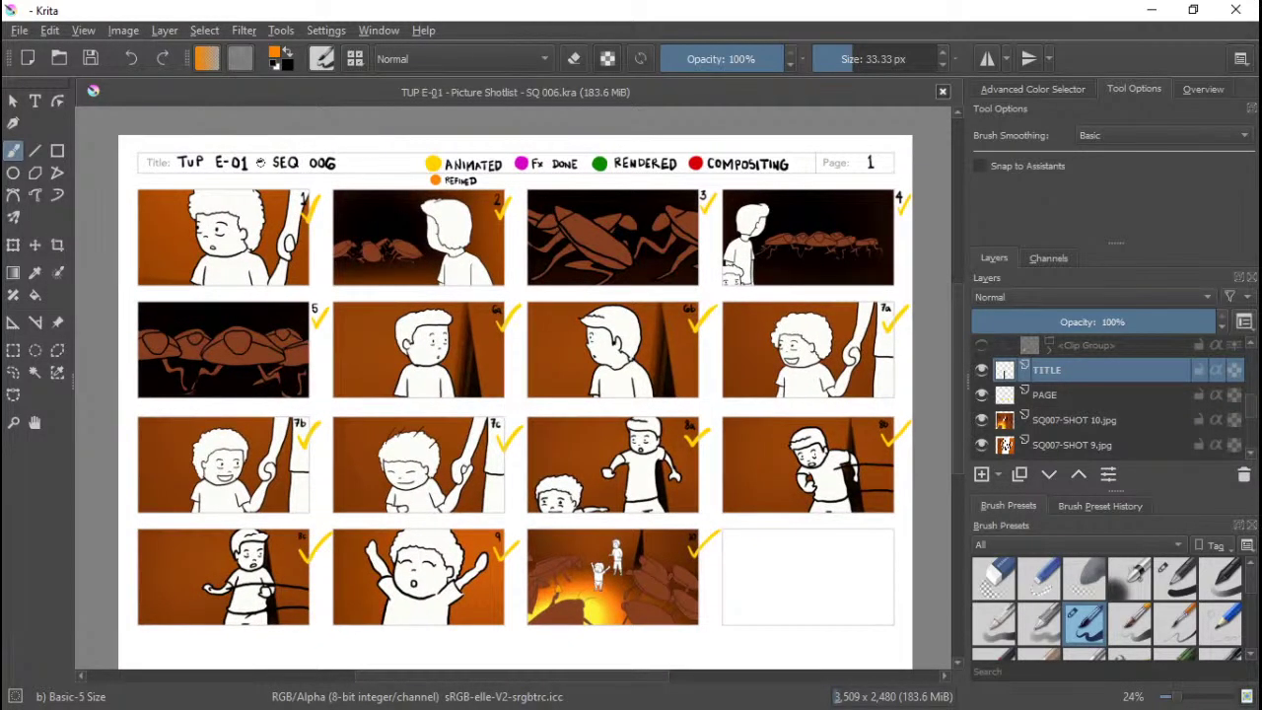
middle_click_drag(424, 184, 425, 184)
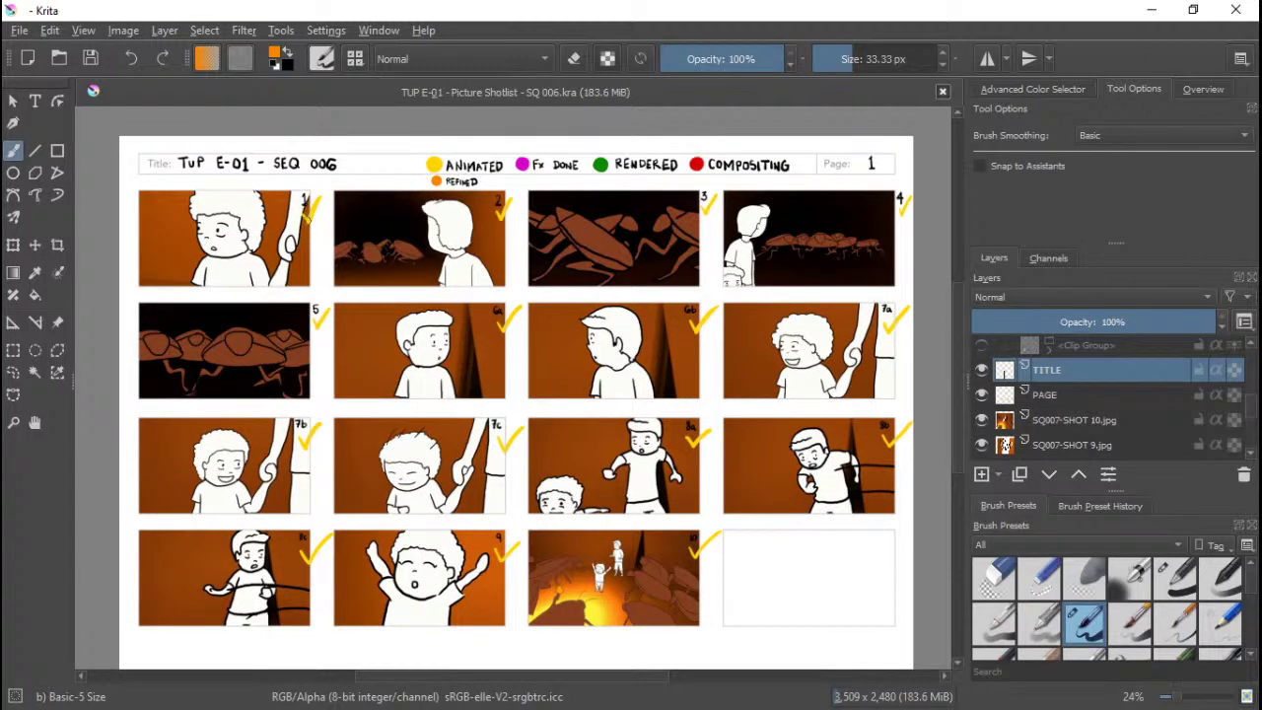
middle_click_drag(466, 236, 503, 256)
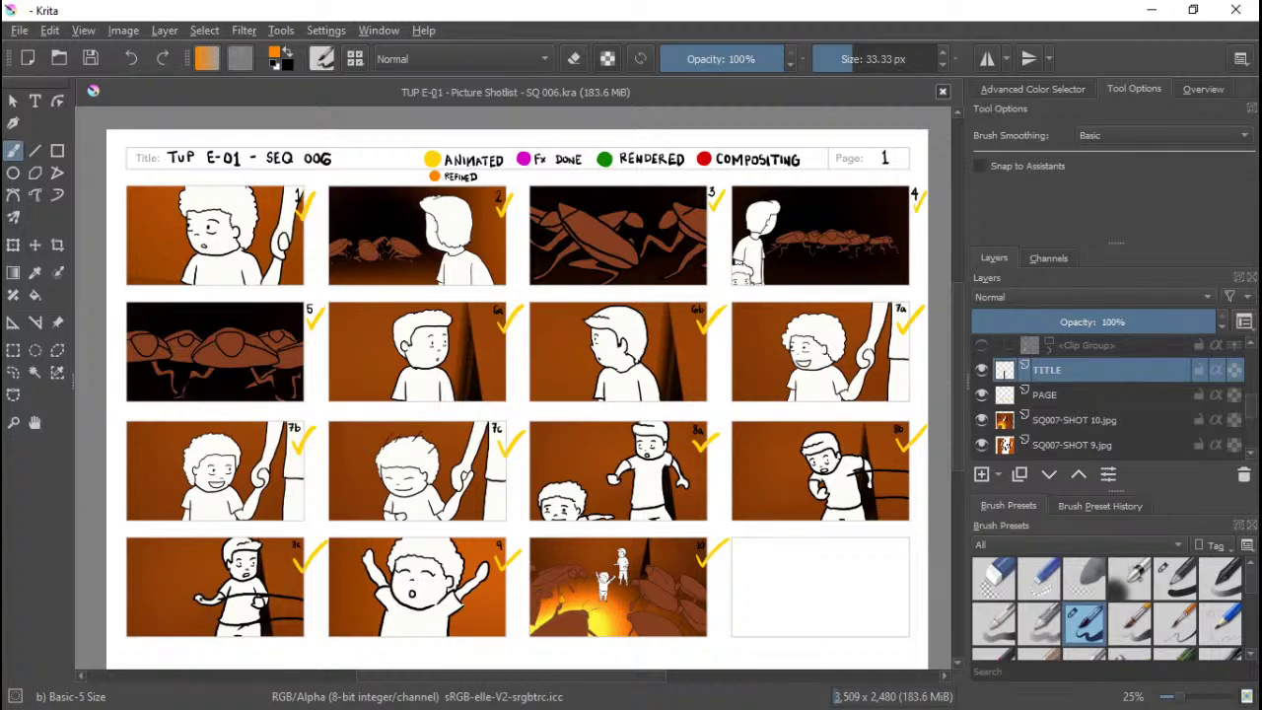
scroll(292, 227, "up", 1, "ctrl")
scroll(288, 223, "up", 2)
middle_click_drag(281, 221, 503, 307)
mouse_move(503, 261)
middle_mouse_down()
mouse_move(553, 278)
mouse_move(584, 317)
middle_mouse_up()
scroll(660, 356, "down", 4)
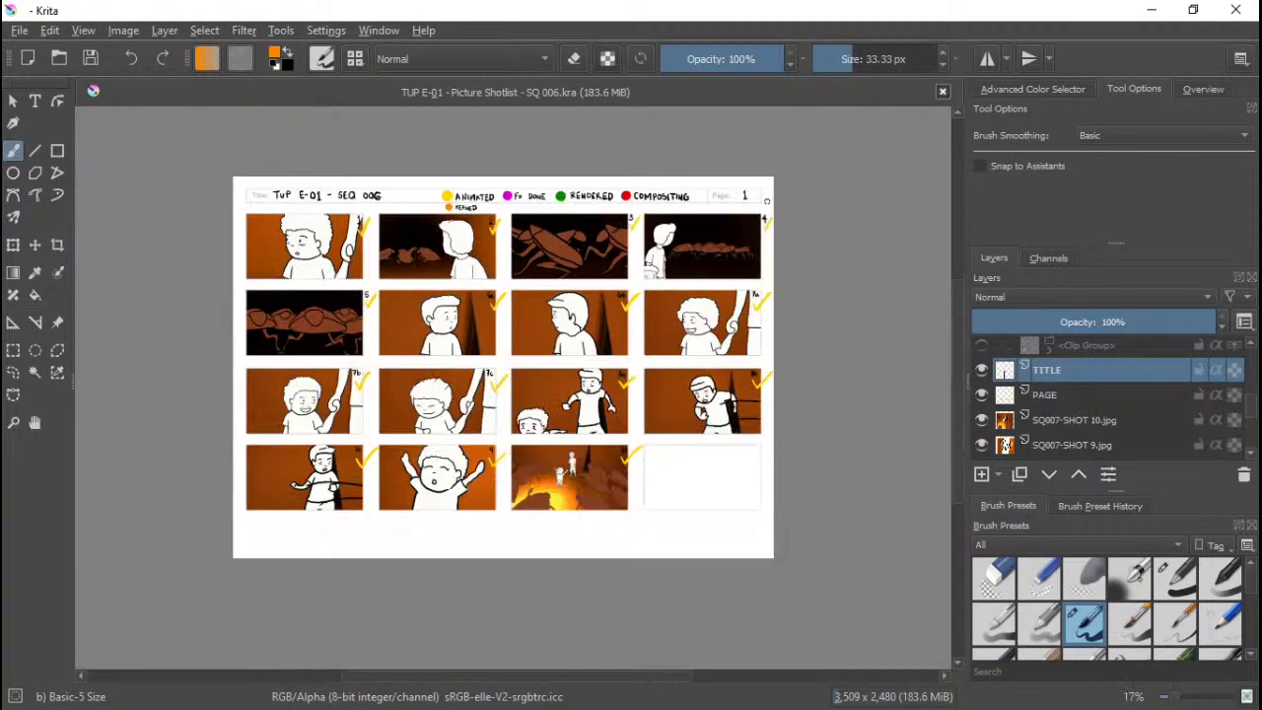
middle_click_drag(579, 301, 629, 249, "ctrl")
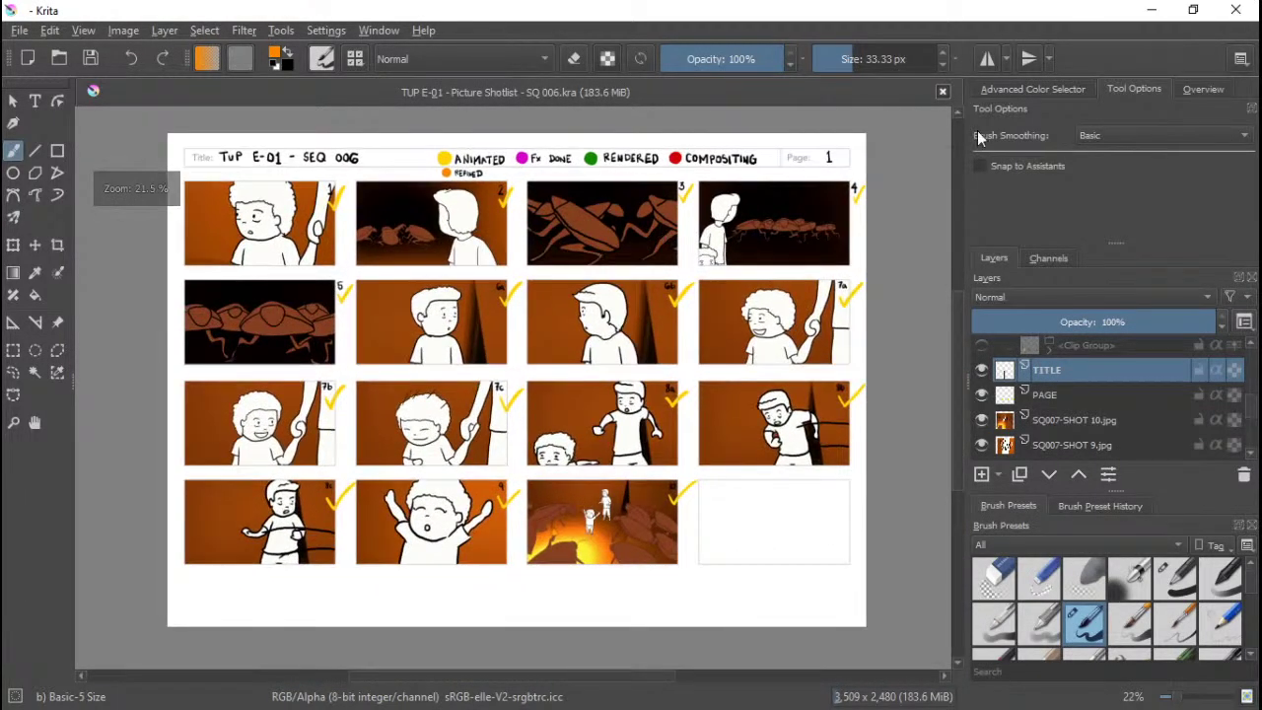
Switch to Blender and open the recent file SEQ 006 - SHOT 1.blend.
left_click(1147, 14)
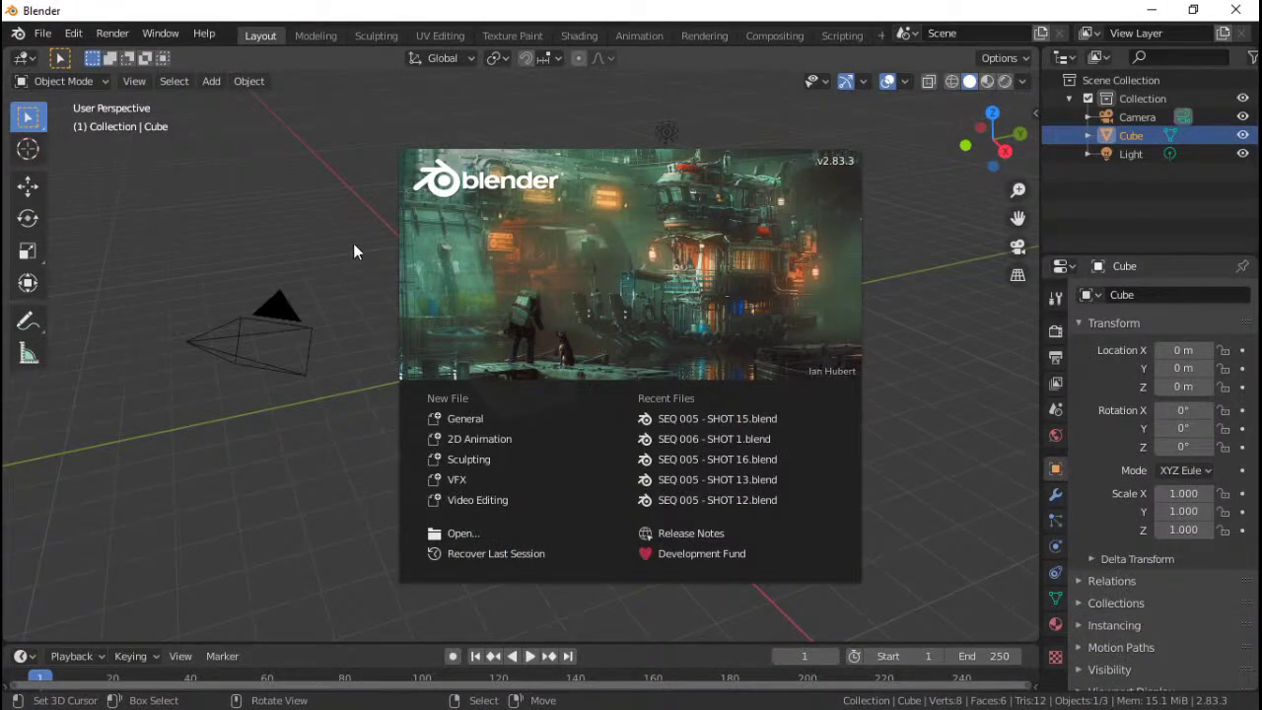
left_click(721, 441)
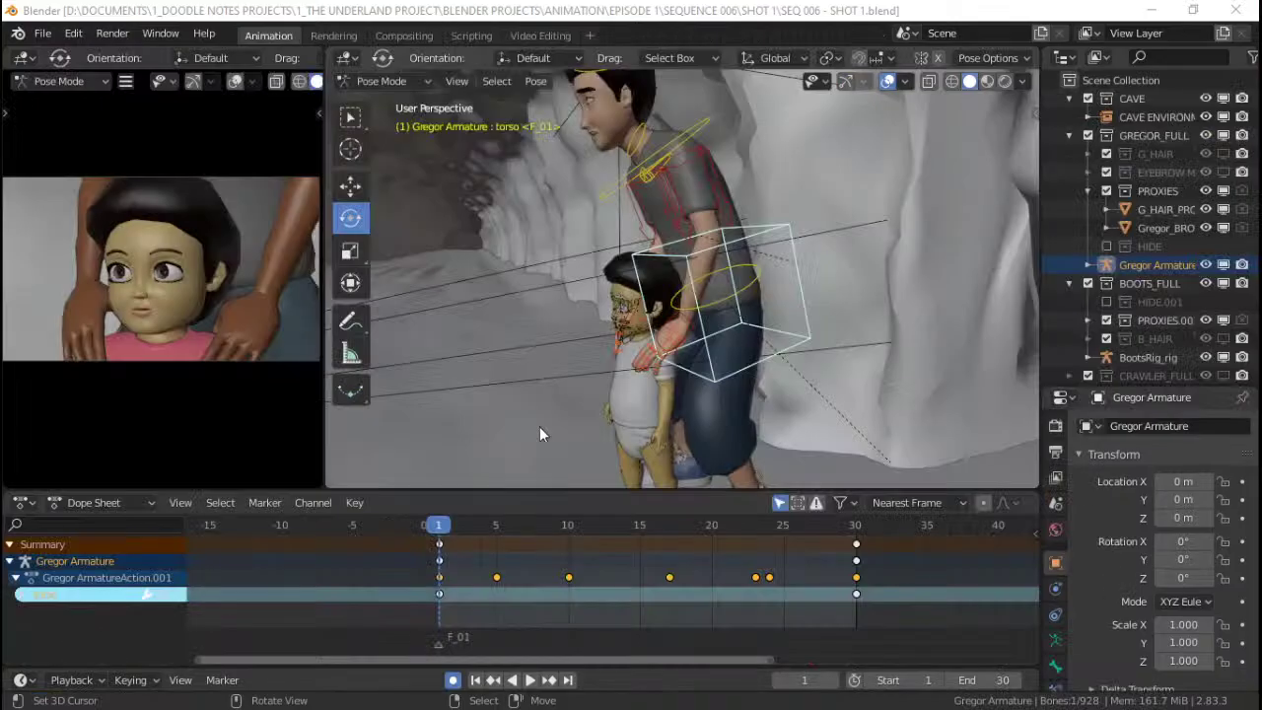
scroll(203, 237, "down", 2)
scroll(207, 237, "up", 1)
middle_click_drag(466, 235, 750, 232)
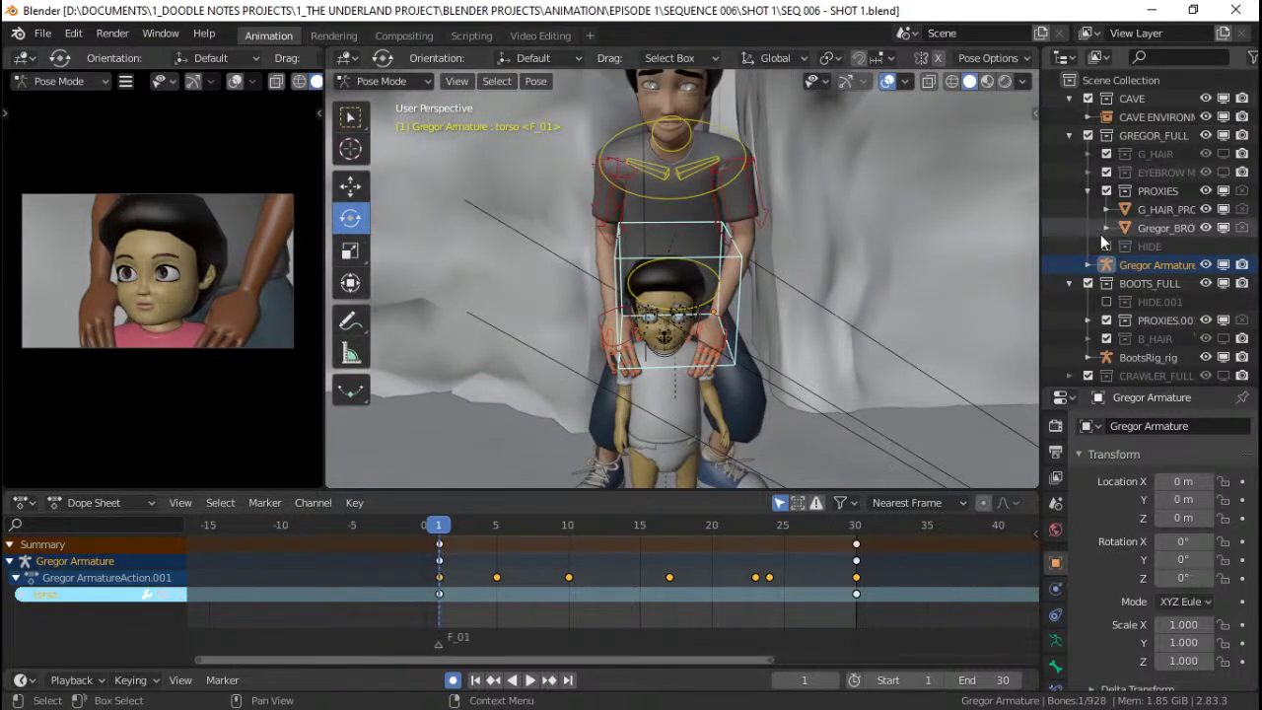
Collapse the BOOTS_FULL, GREGOR_FULL and CAVE collections in the outliner and switch from Pose Mode to Object Mode.
left_click(1070, 284)
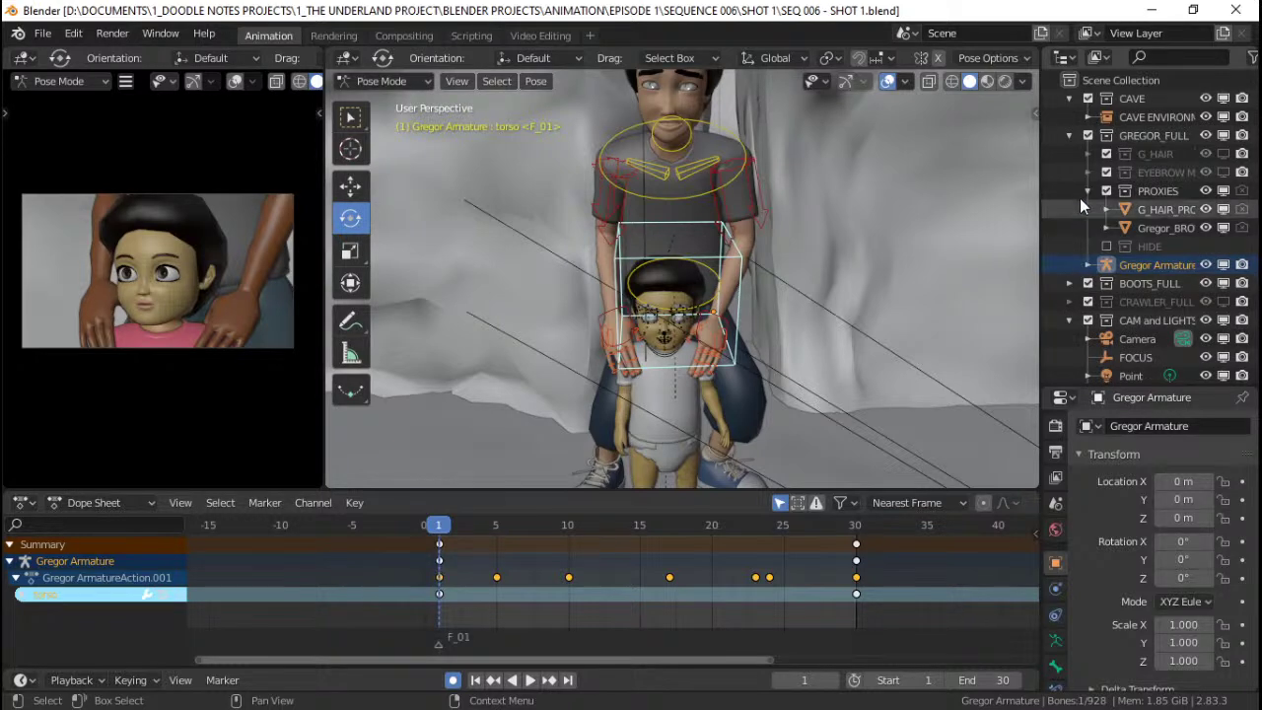
left_click(1069, 136)
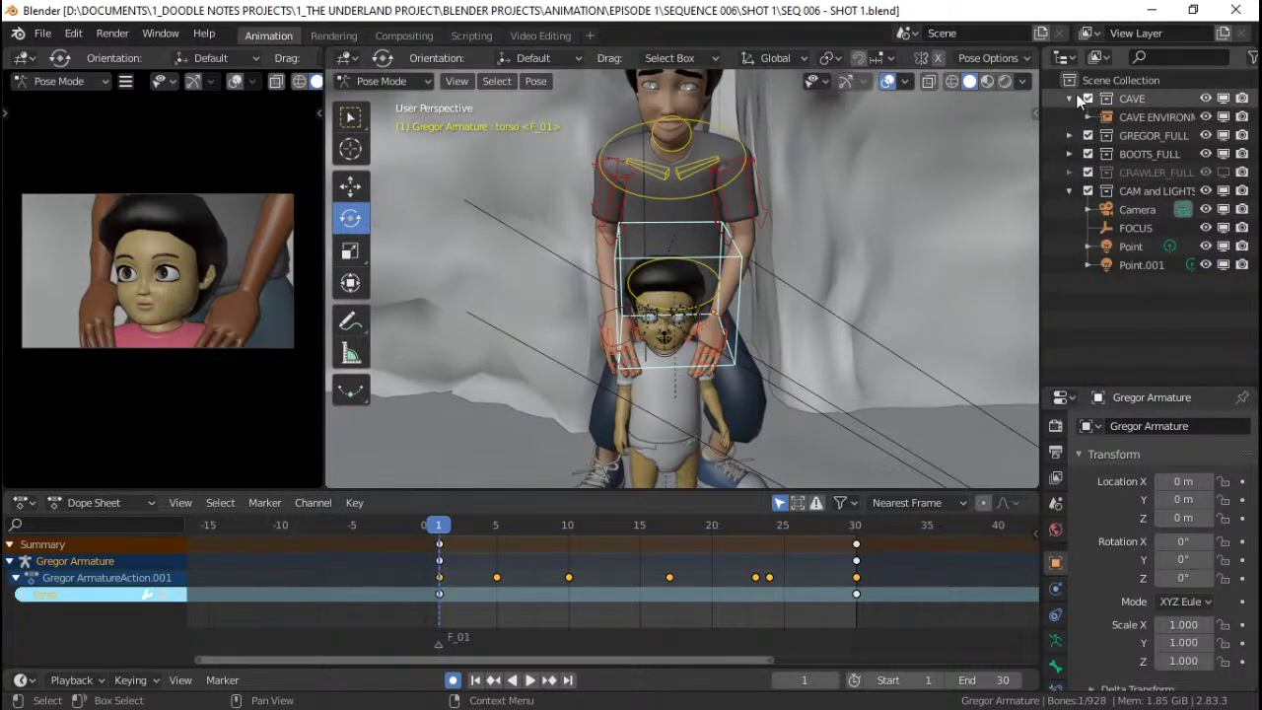
left_click(1070, 98)
key("ctrl+Tab")
mouse_move(716, 218)
middle_mouse_down()
mouse_move(807, 288)
mouse_move(759, 280)
mouse_move(723, 221)
middle_mouse_up()
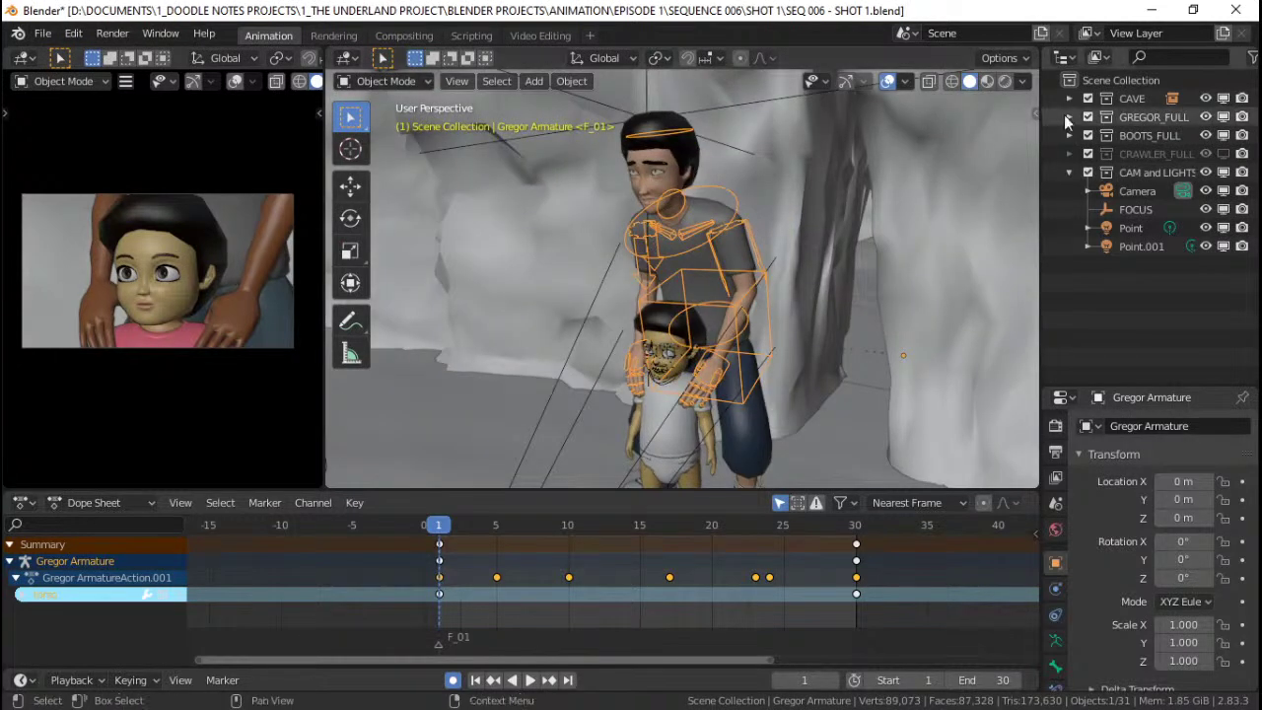
Select the cave environment in the CAVE collection and examine the set around the two characters.
left_click(1139, 98)
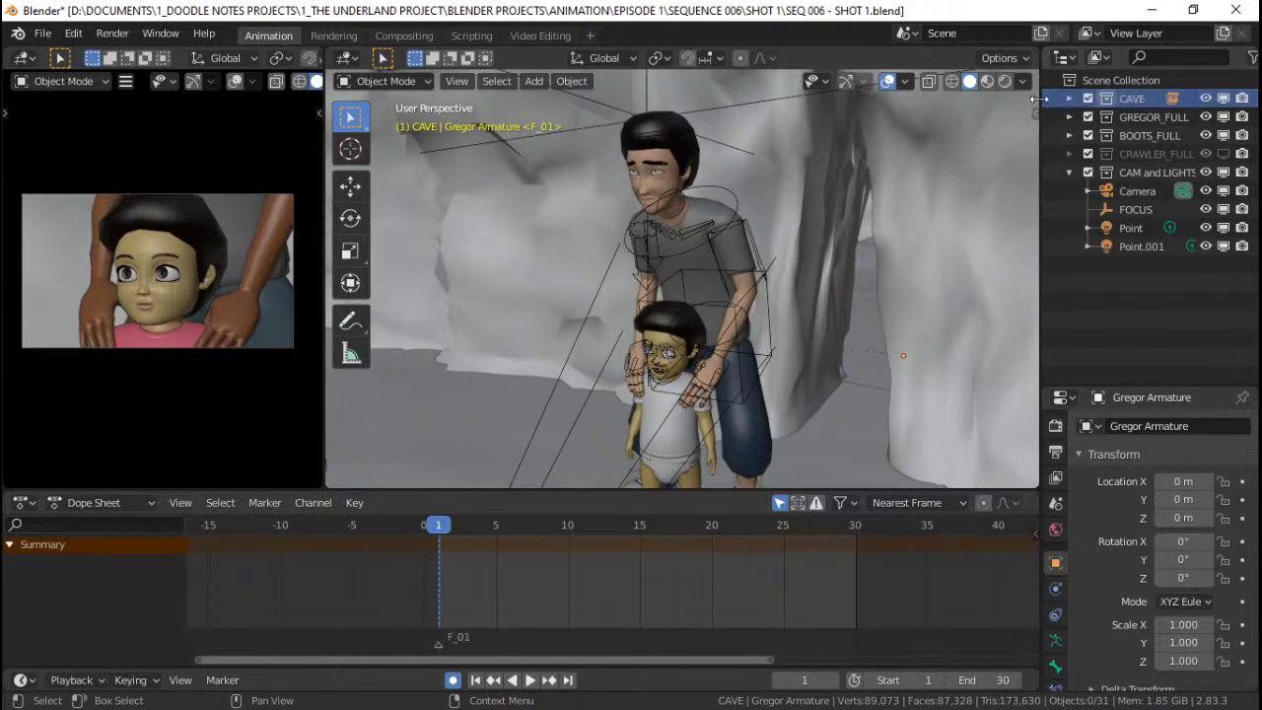
left_click(1070, 98)
left_click(873, 155)
scroll(873, 154, "down", 3)
middle_click_drag(873, 155, 780, 272)
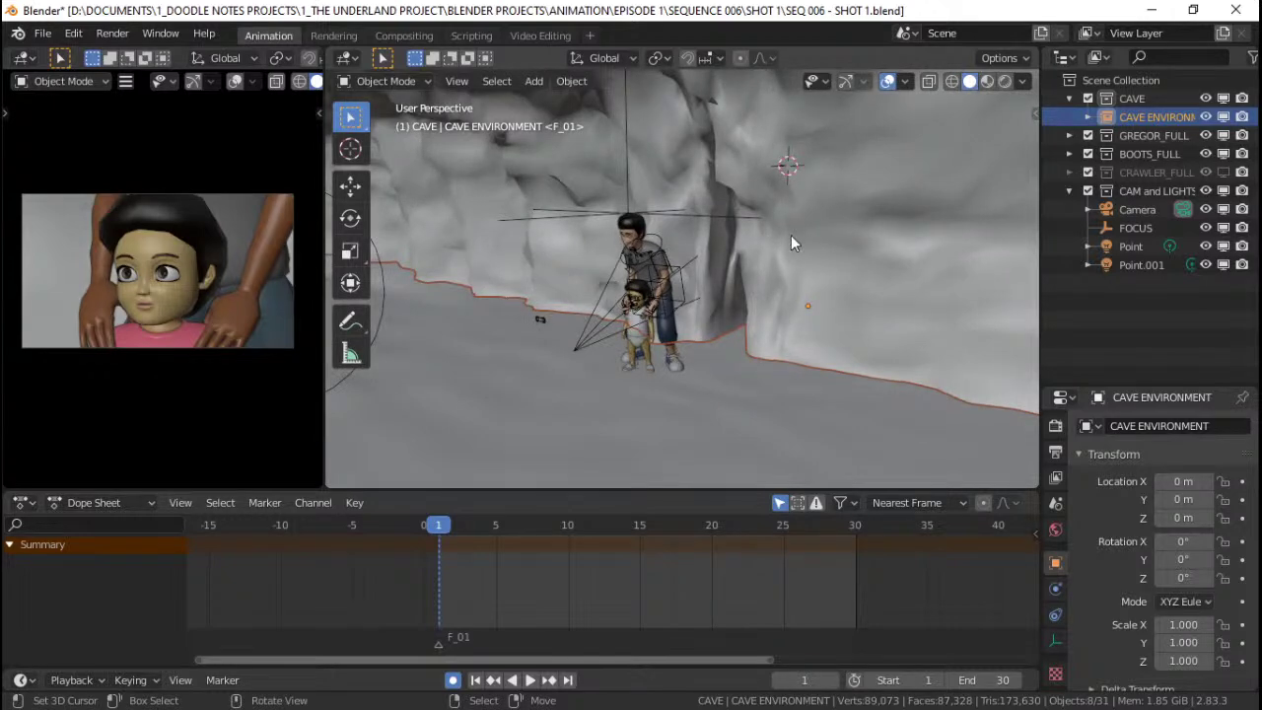
middle_click_drag(632, 183, 799, 209)
middle_click_drag(619, 163, 739, 214)
middle_click_drag(867, 263, 779, 286)
Delete the CAVE collection with its whole hierarchy and save the file.
left_click(1130, 96)
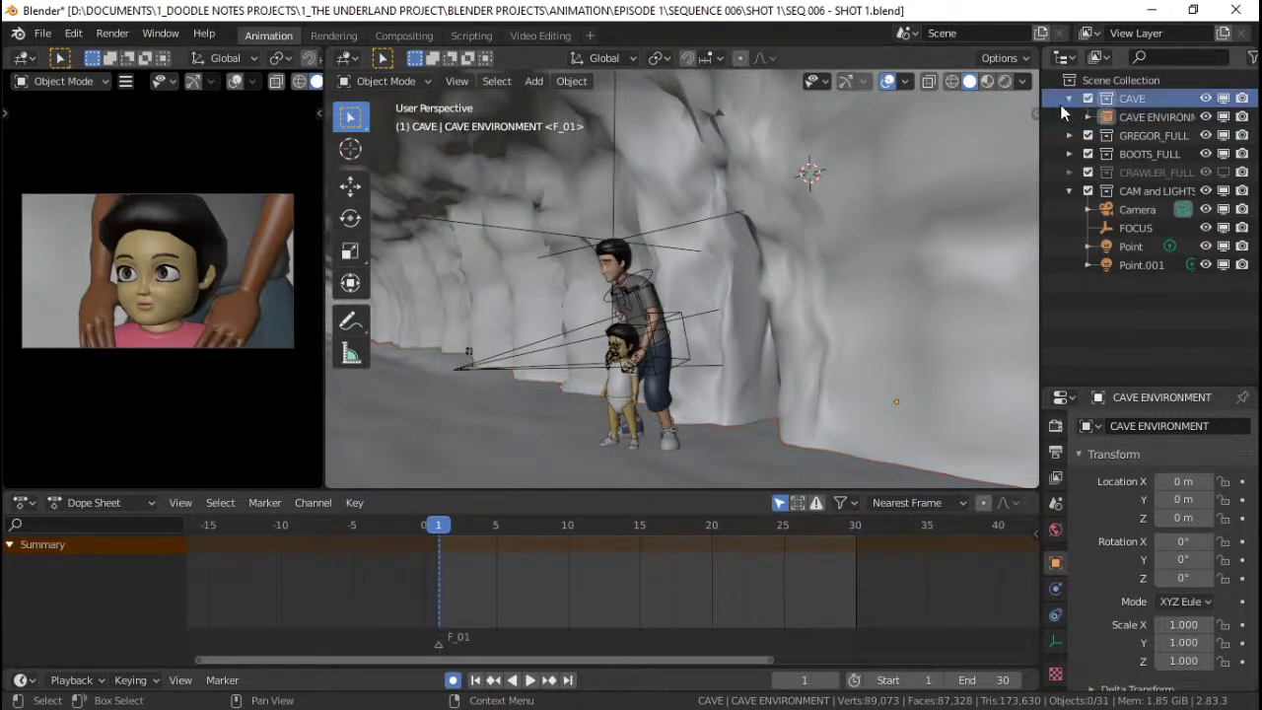
left_click(1070, 99)
right_click(1122, 99)
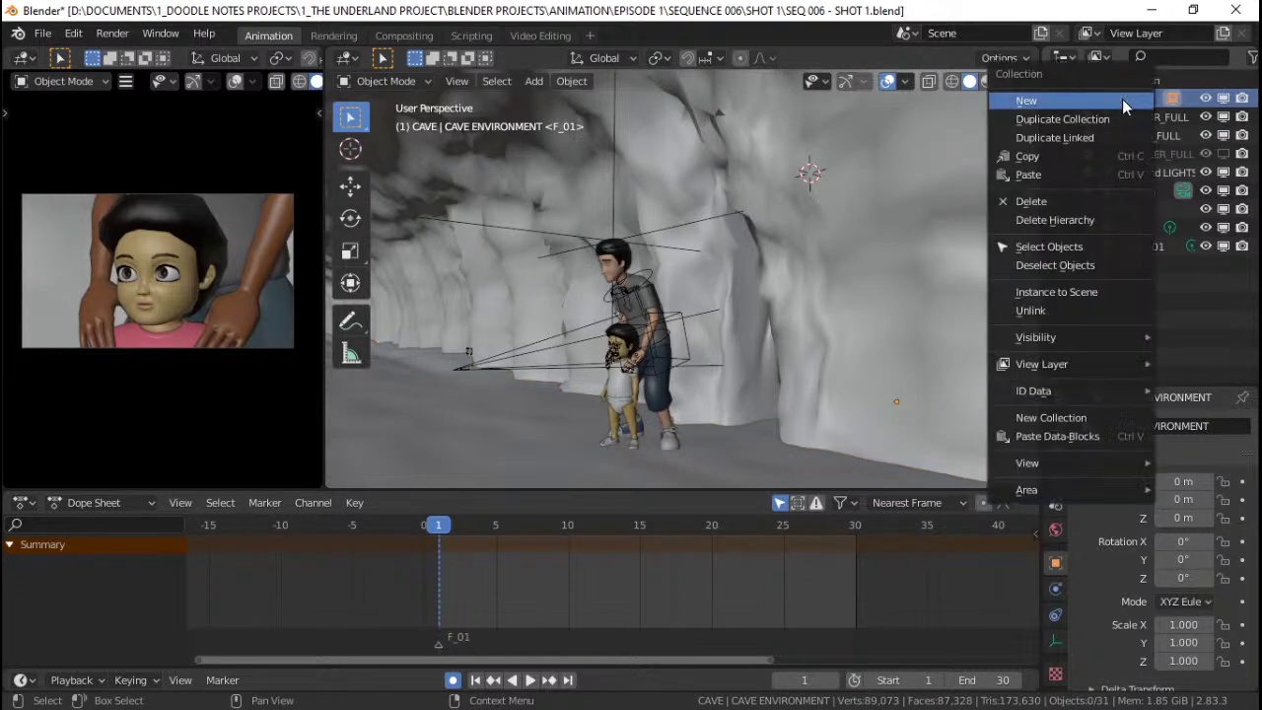
middle_click_drag(671, 178, 919, 249)
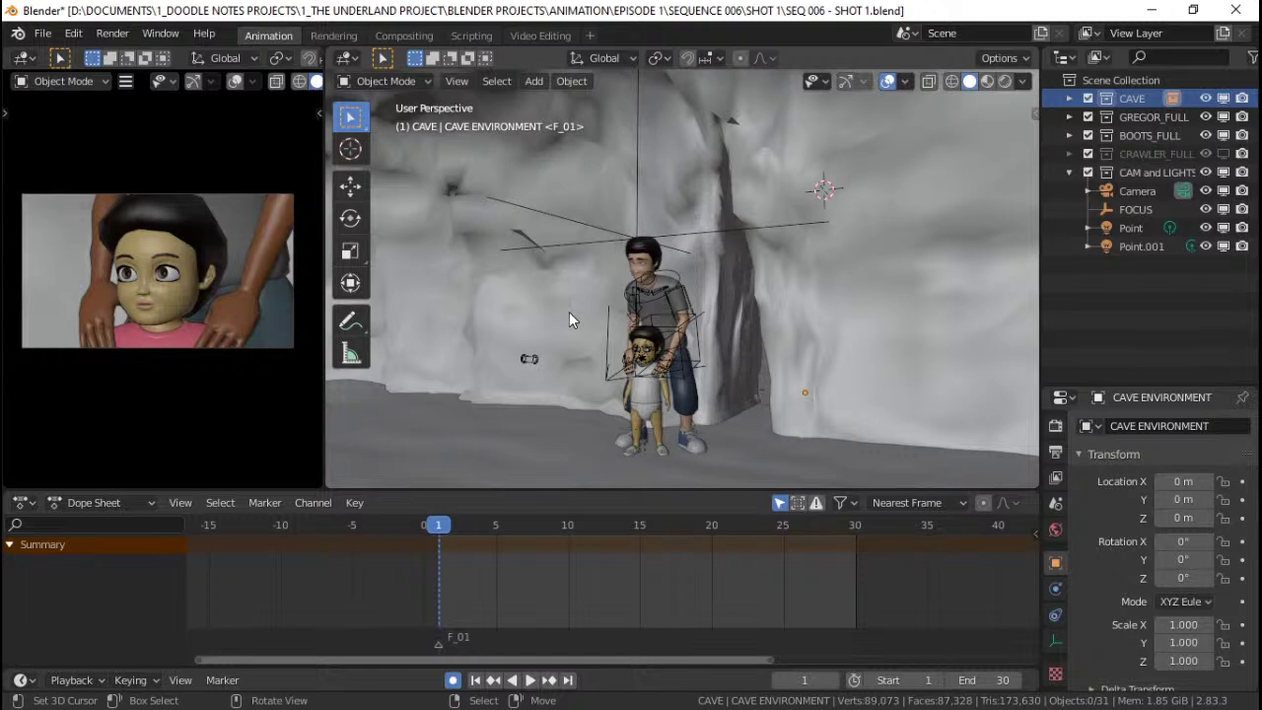
middle_click_drag(800, 248, 779, 258)
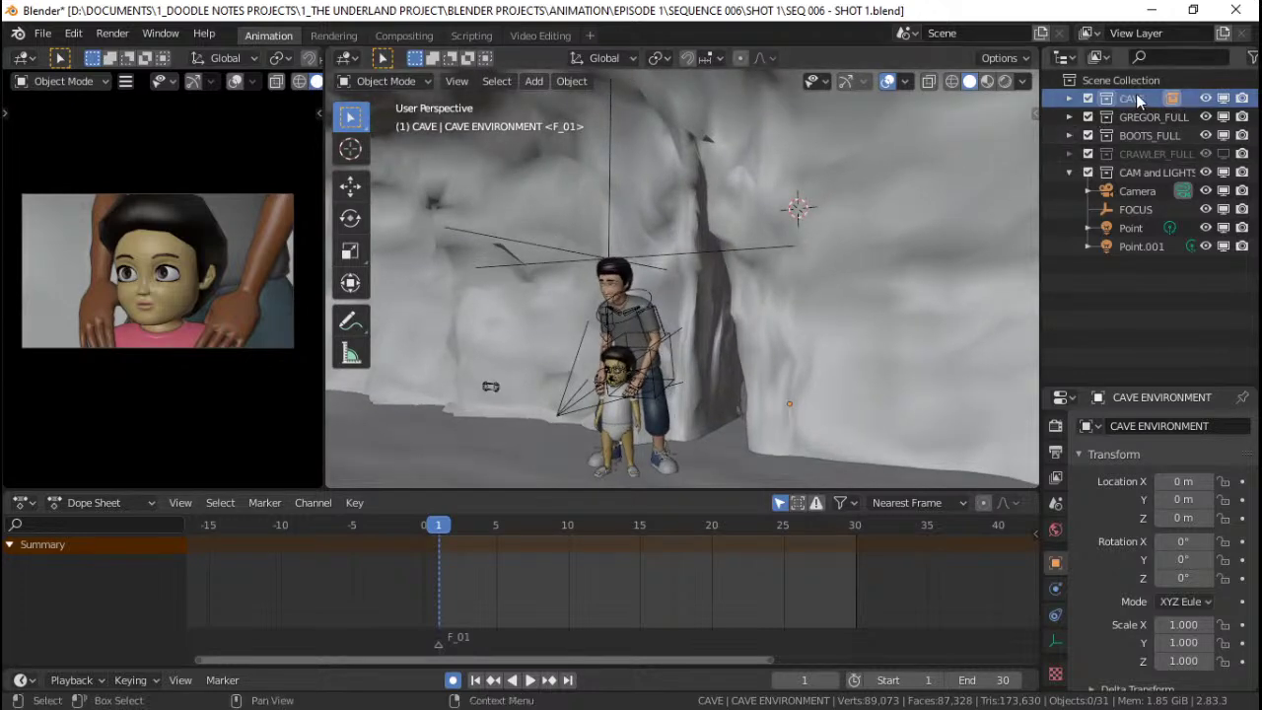
right_click(1134, 98)
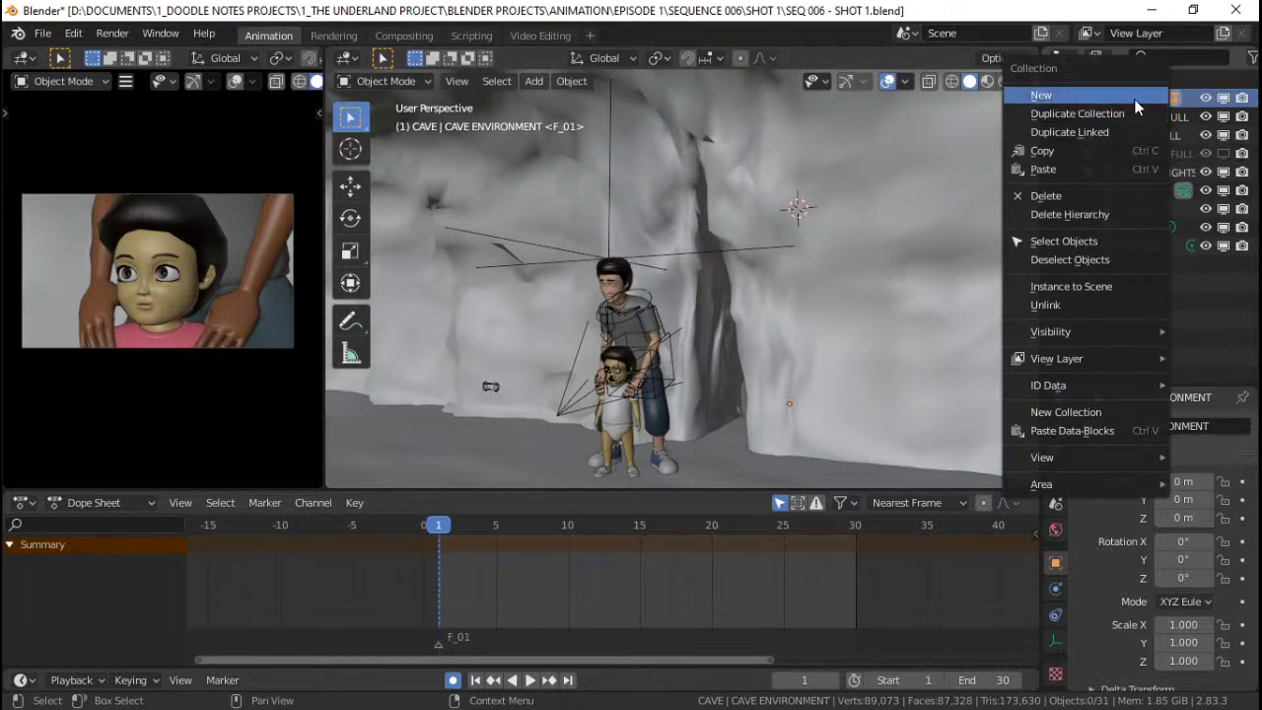
mouse_move(1124, 340)
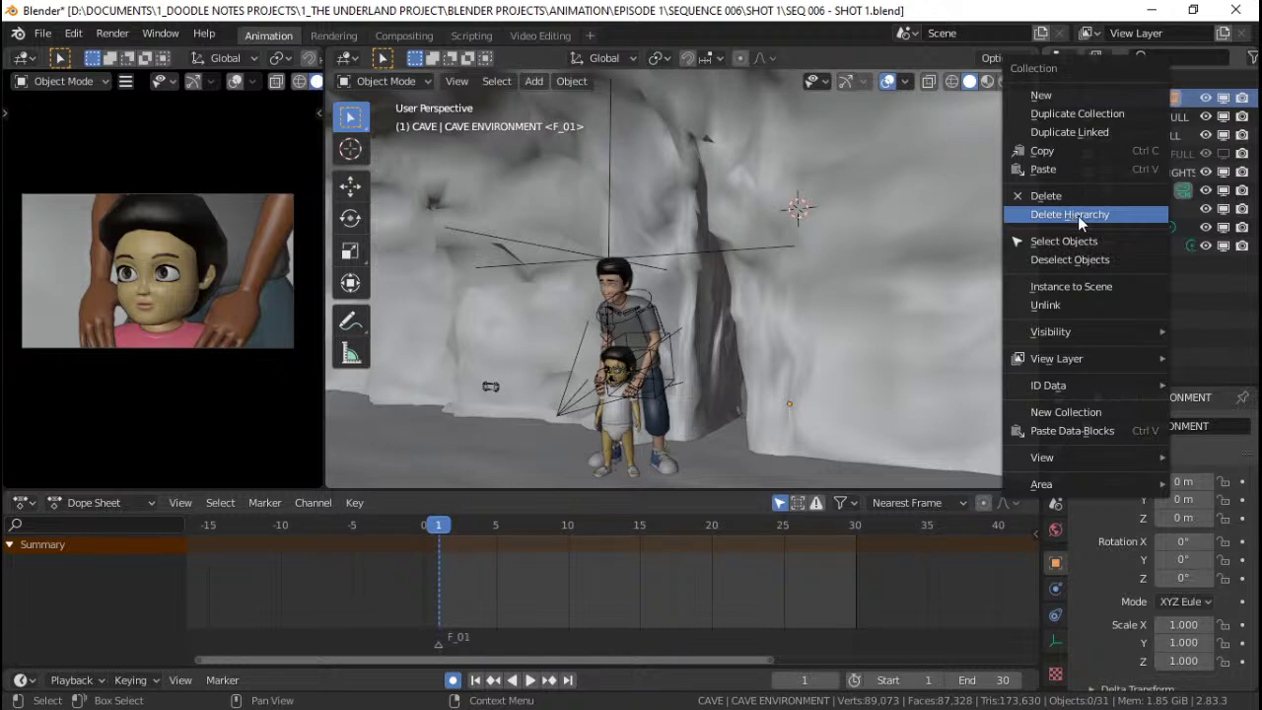
left_click(1071, 216)
middle_click_drag(771, 184, 690, 255)
key("ctrl+s")
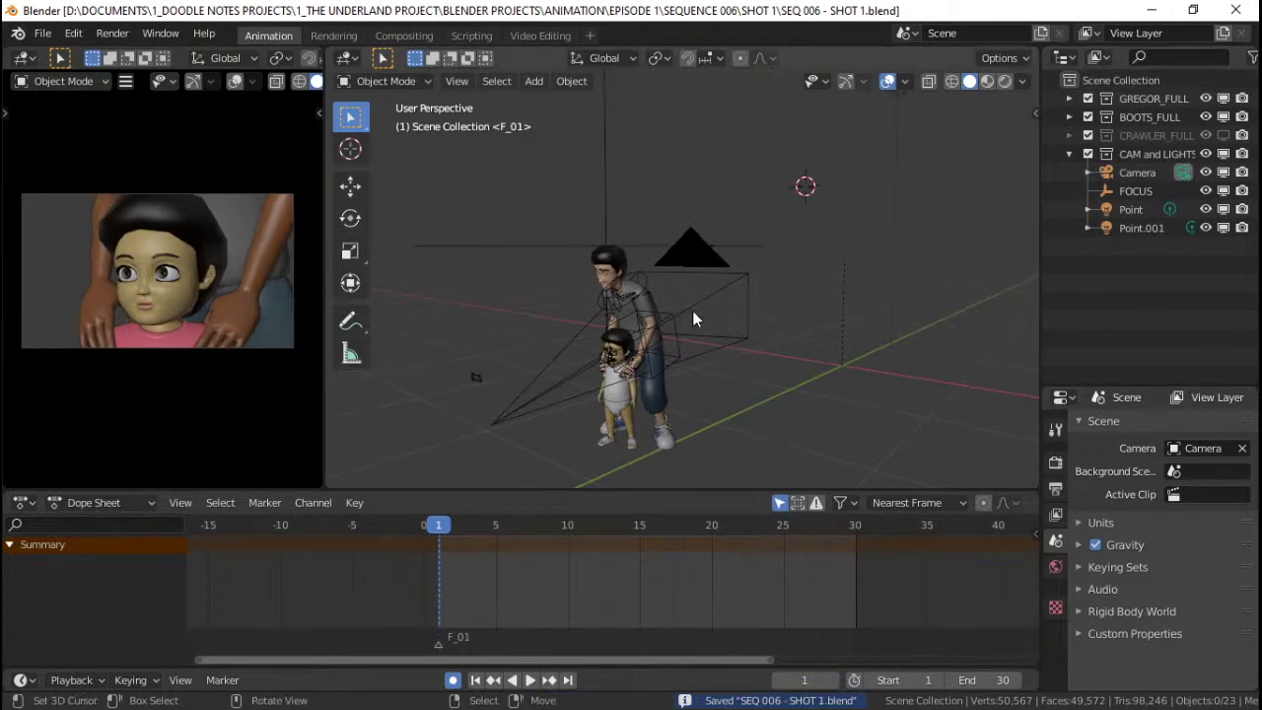
Select the Gregor armature and turn on its Face, Leg.L (IK), Leg.R (IK), Clothes and Root rig layers.
left_click(660, 318)
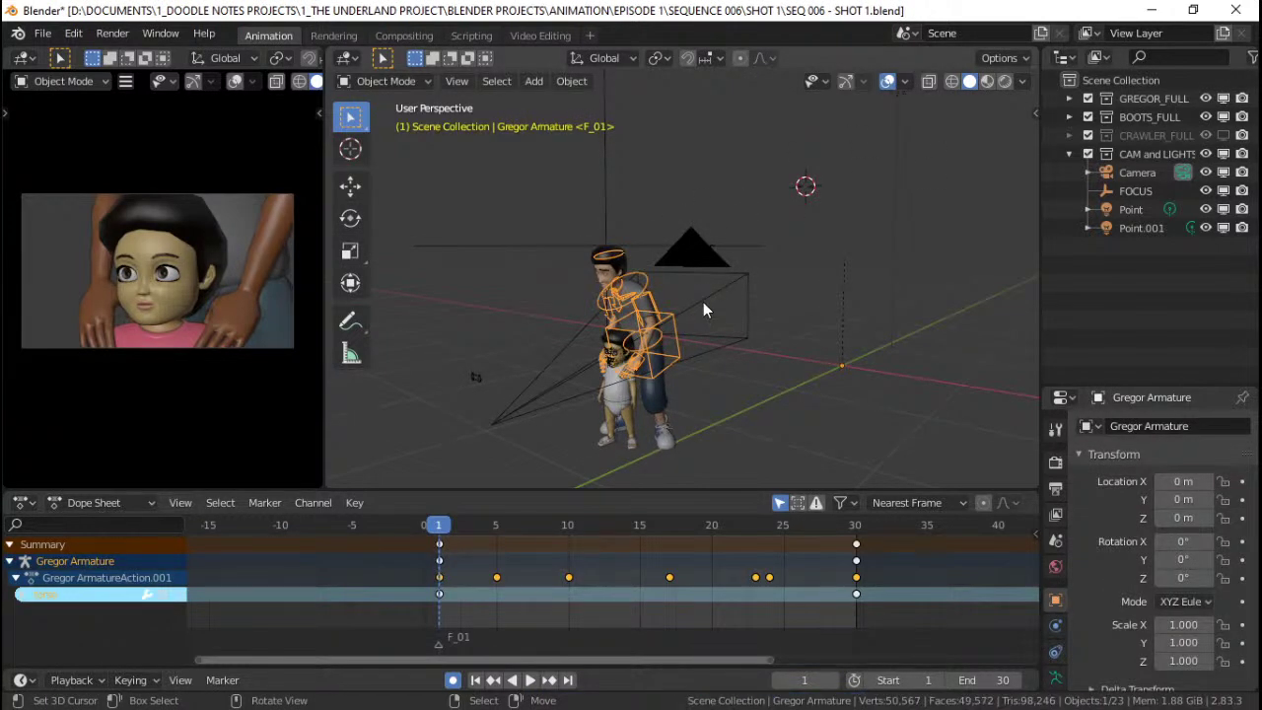
key("n")
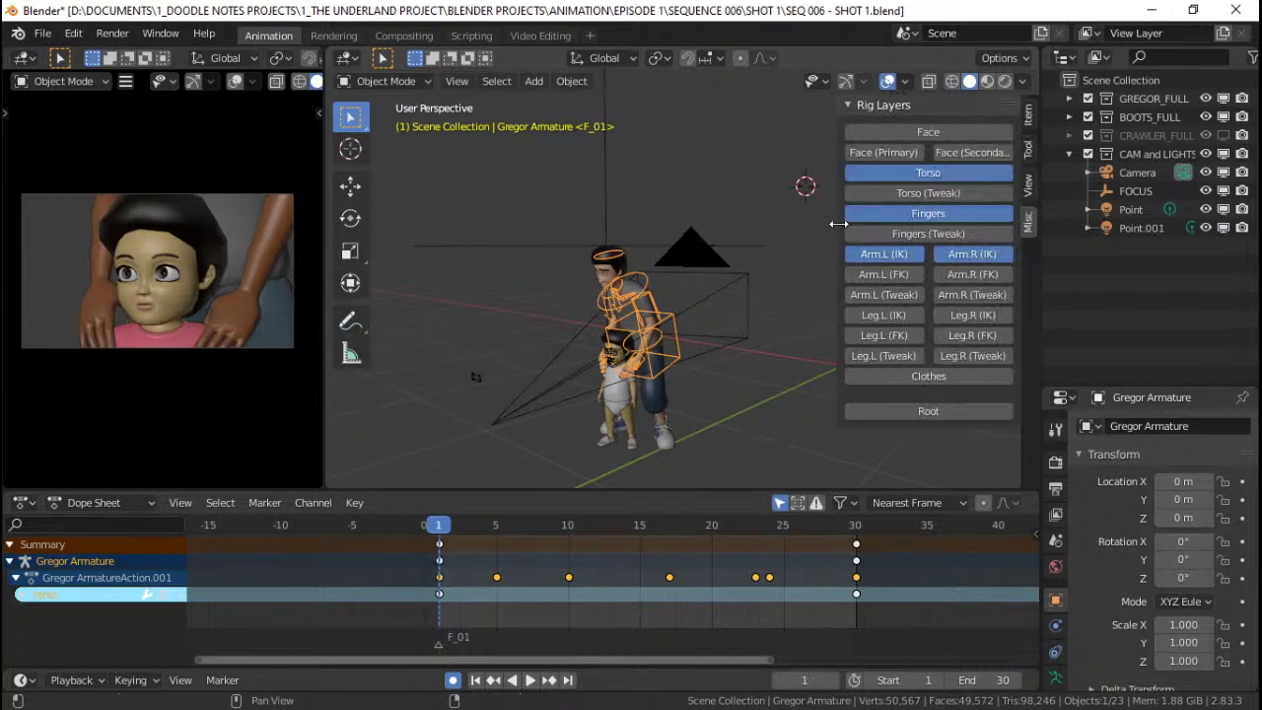
left_click(908, 293)
left_click(893, 295)
left_click(908, 314)
left_click(972, 315)
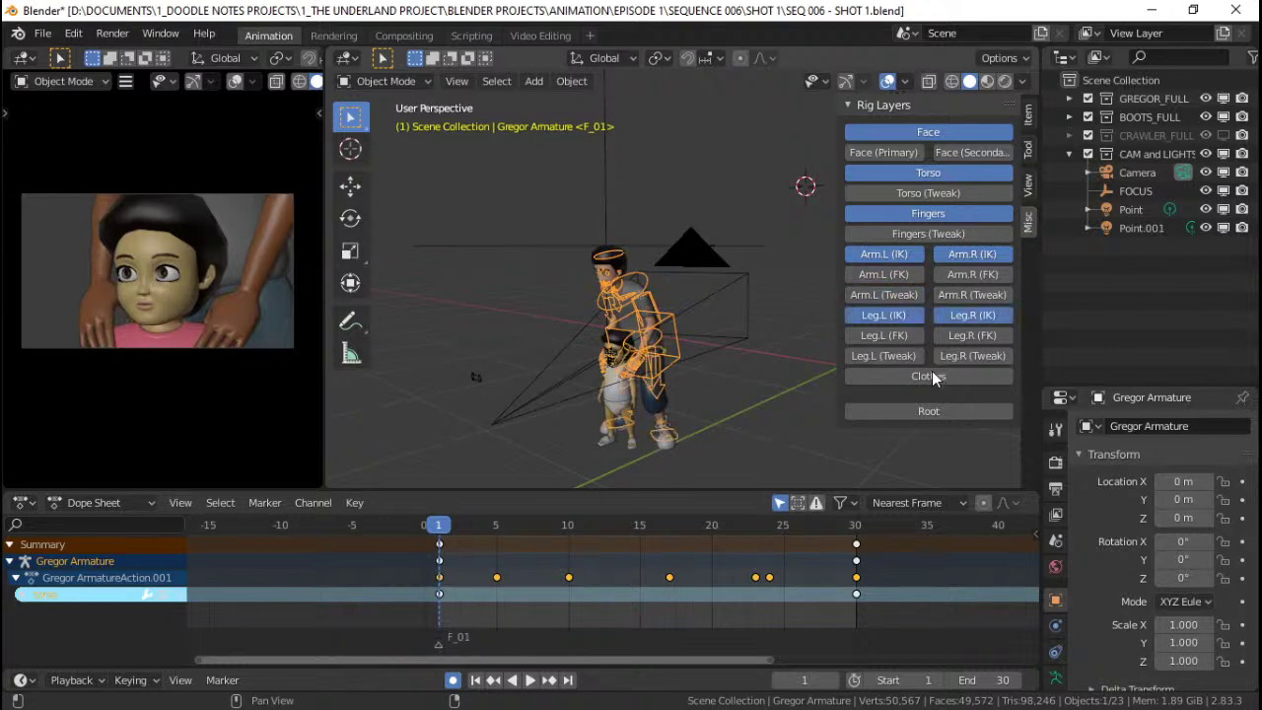
left_click(971, 376)
left_click(929, 407)
Select all of Gregor's visible rig controls in Pose Mode and insert keyframes for them at frame 1.
key("a")
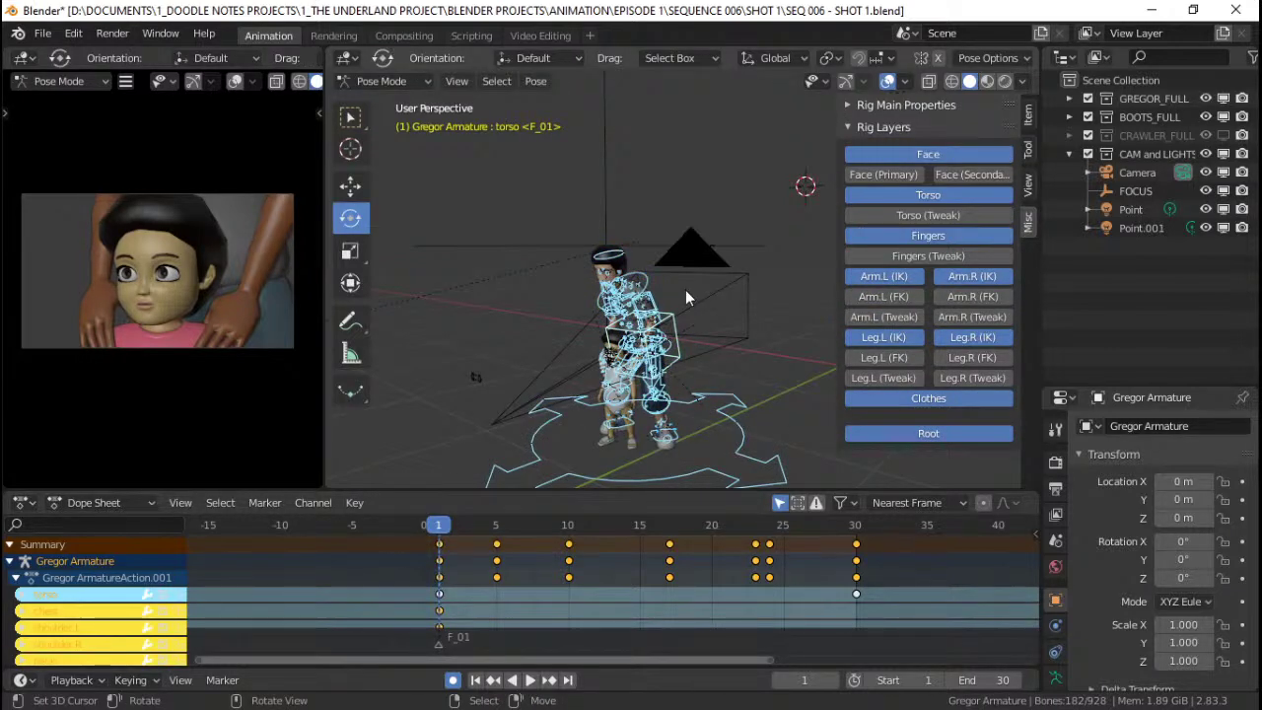
key("i")
middle_click_drag(496, 304, 658, 324)
scroll(658, 323, "up", 1)
middle_click_drag(607, 215, 631, 176, "shift")
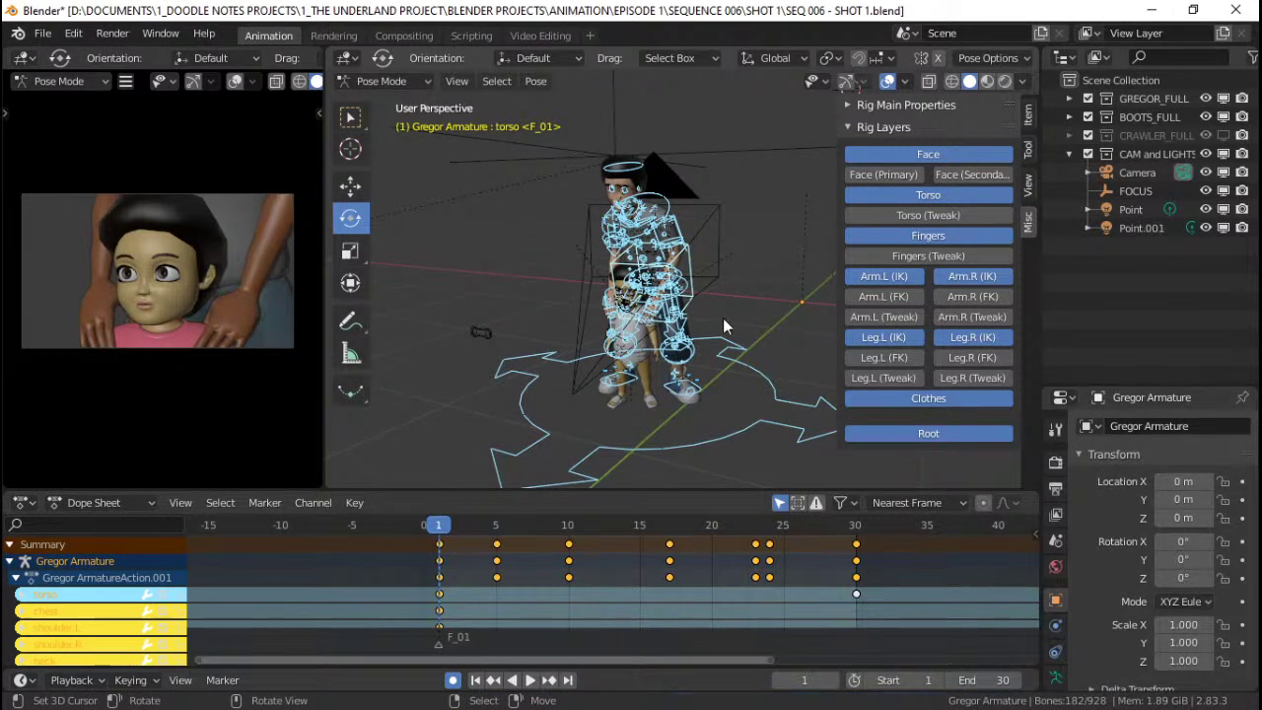
middle_click_drag(723, 318, 496, 288)
middle_click_drag(768, 319, 618, 272)
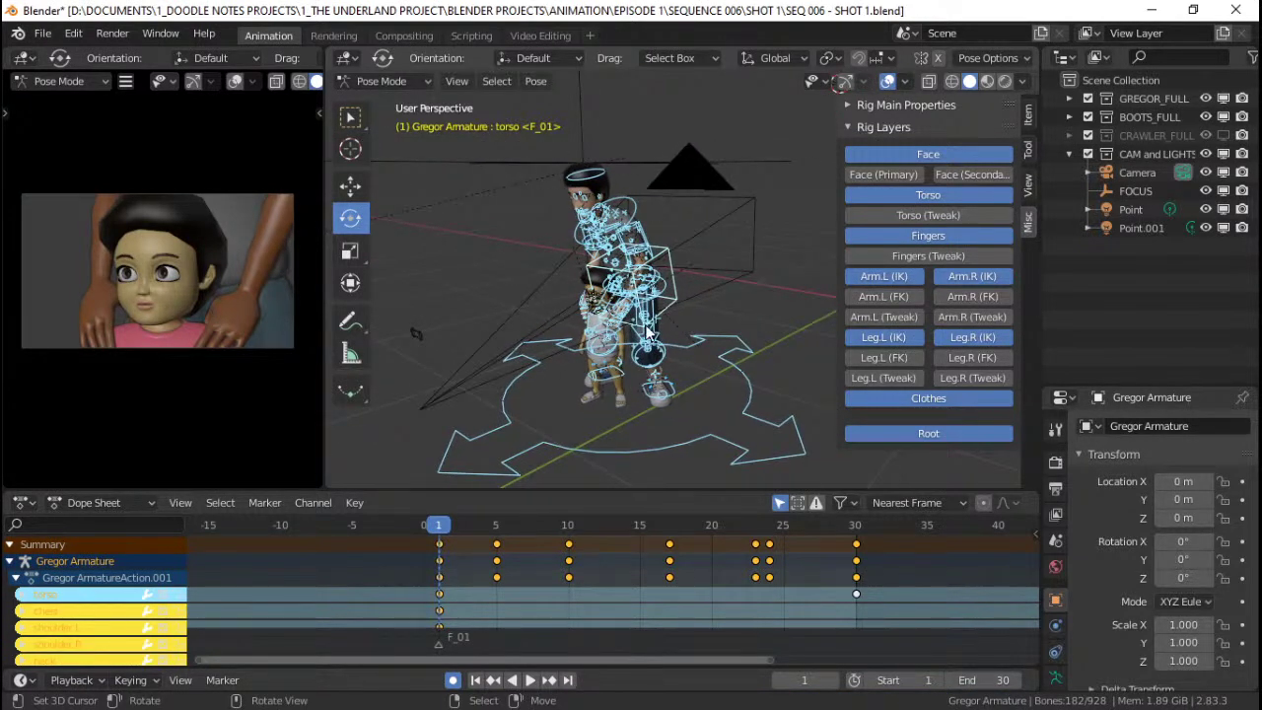
middle_click_drag(603, 258, 553, 246)
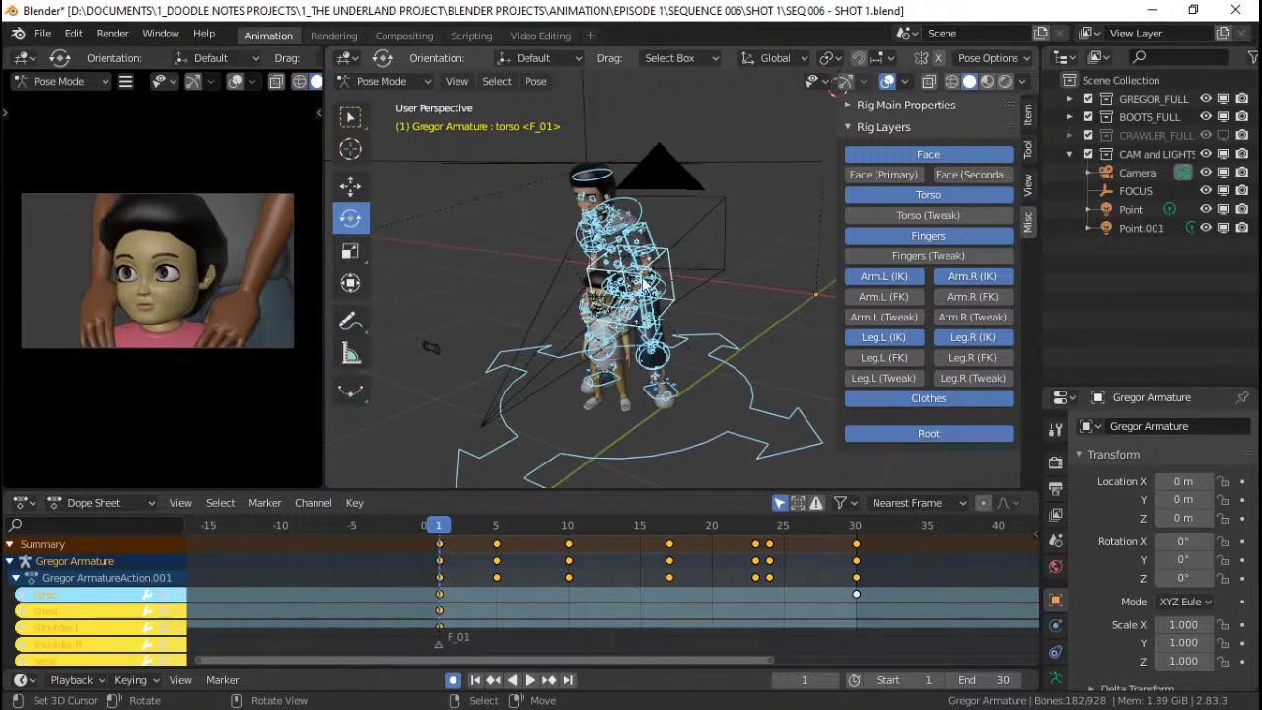
middle_click_drag(651, 285, 583, 268)
Select the Boots rig in Object Mode, turn on its Torso, Fingers, arm IK, leg IK and Root layers, and enter Pose Mode.
right_click(582, 267)
key("ctrl+Tab")
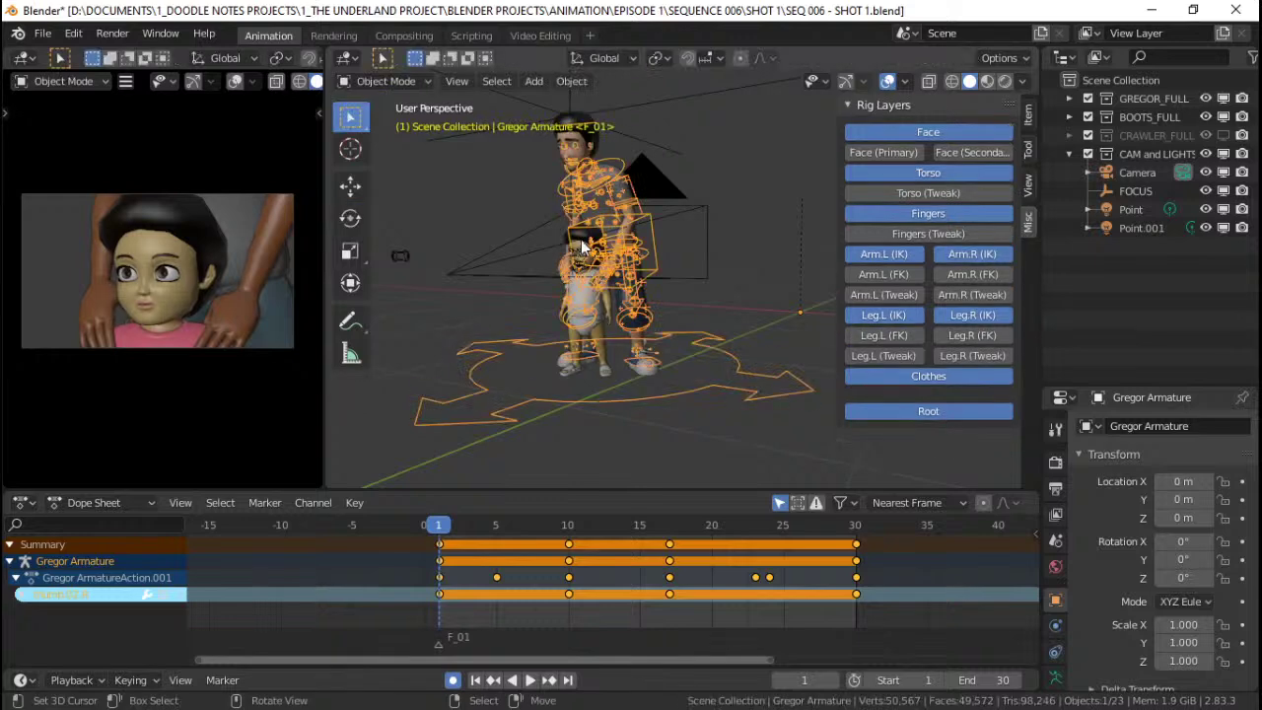
right_click(583, 245)
left_click(932, 174)
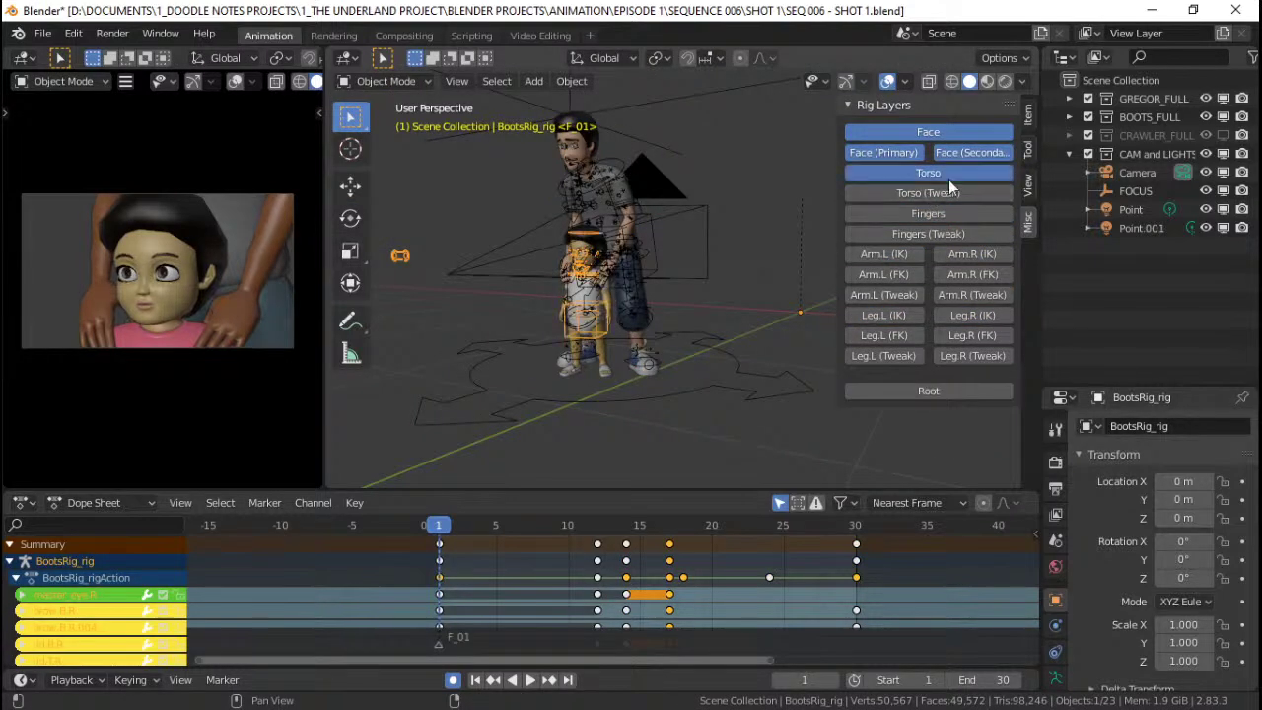
right_click(652, 184)
right_click(598, 158)
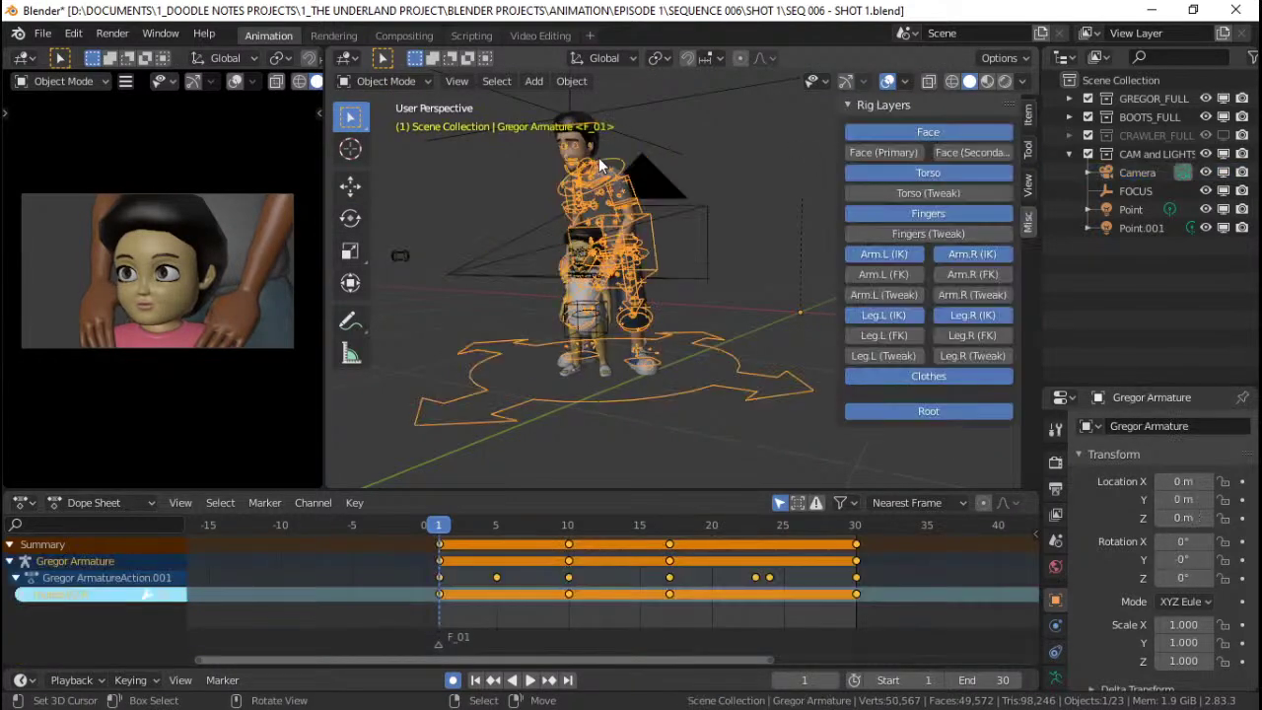
right_click(584, 272)
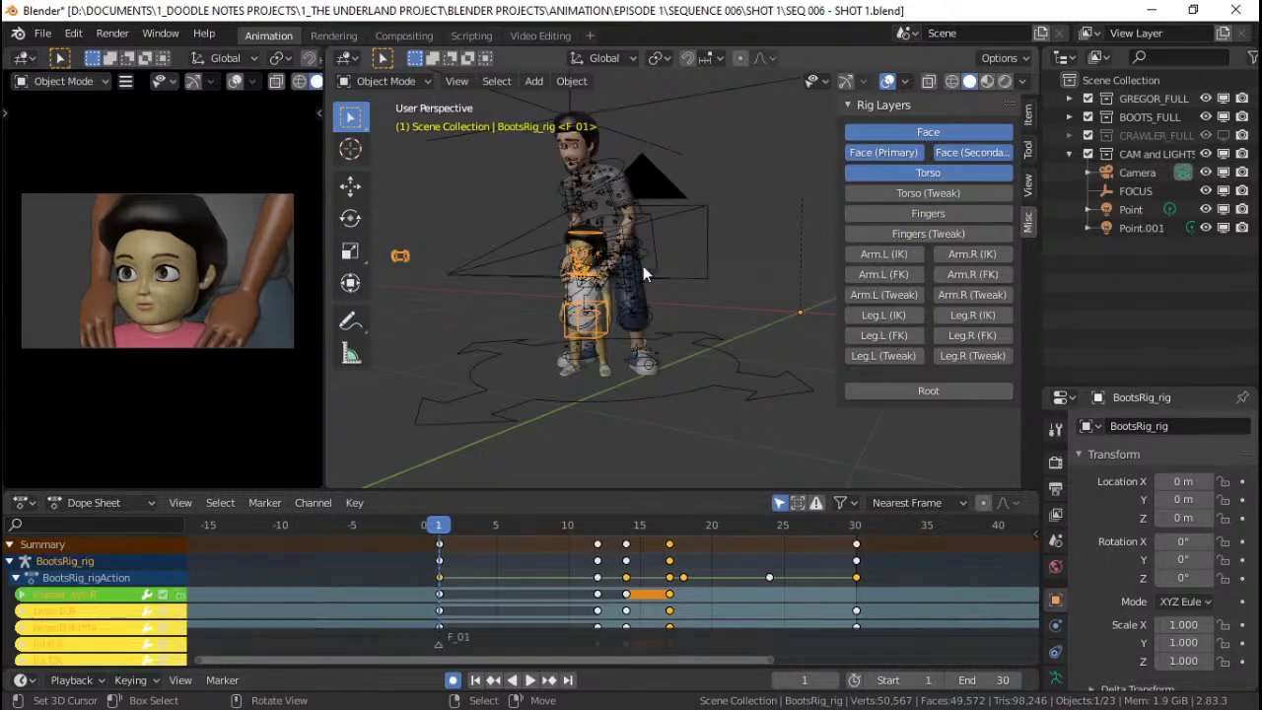
left_click(932, 213)
left_click(907, 255)
left_click(952, 256)
left_click(912, 315)
left_click(973, 315)
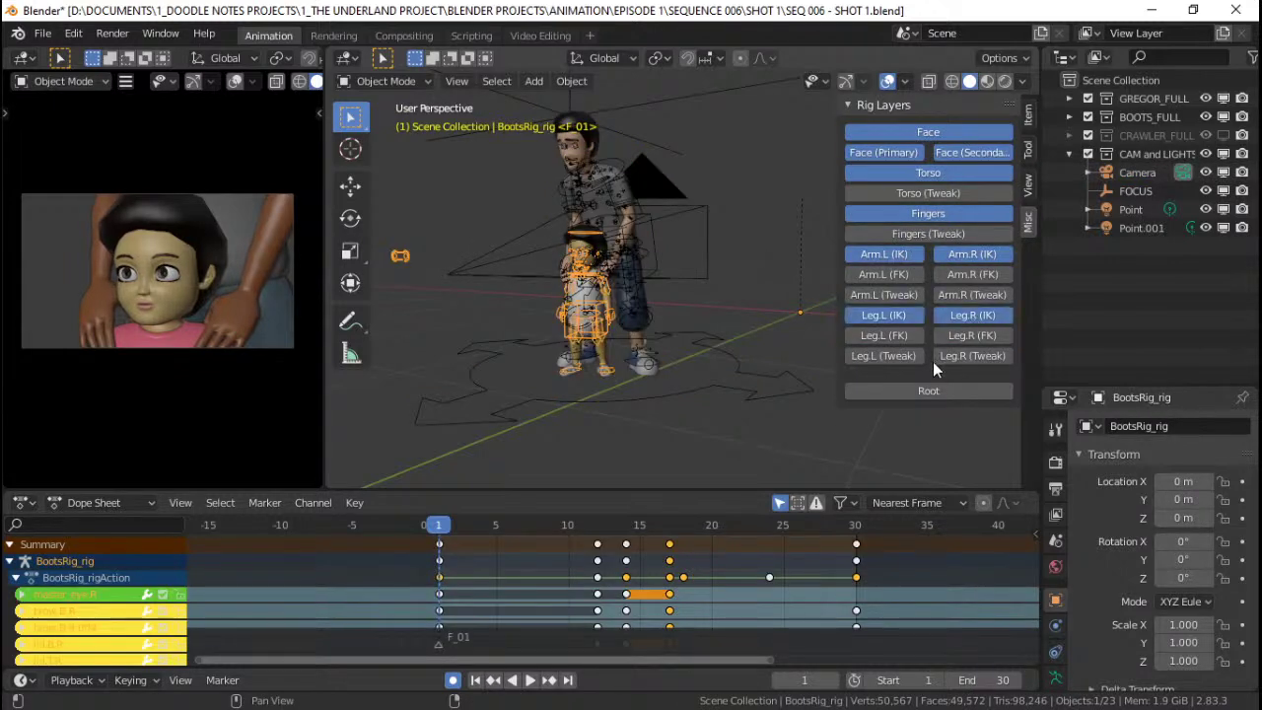
left_click(933, 390)
key("ctrl+Tab")
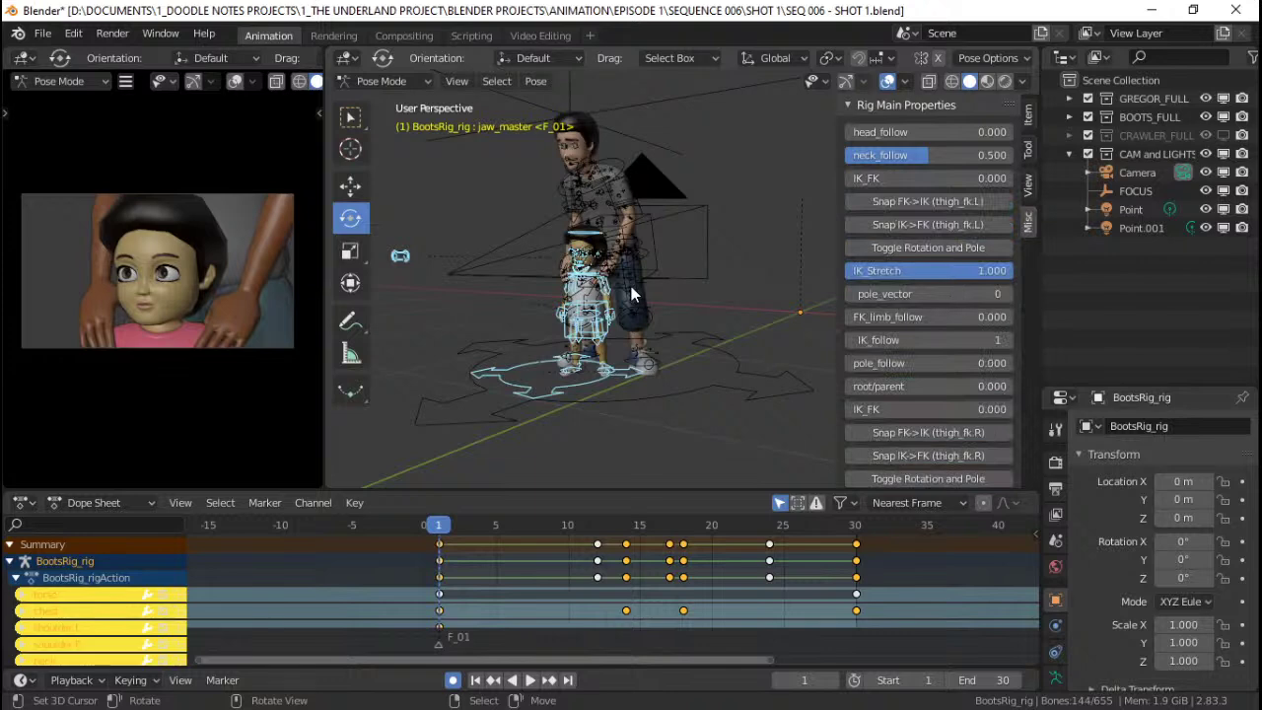
Select all visible Boots rig controls, insert keyframes for them at frame 1, then deselect them and return to Object Mode.
key("a")
key("i")
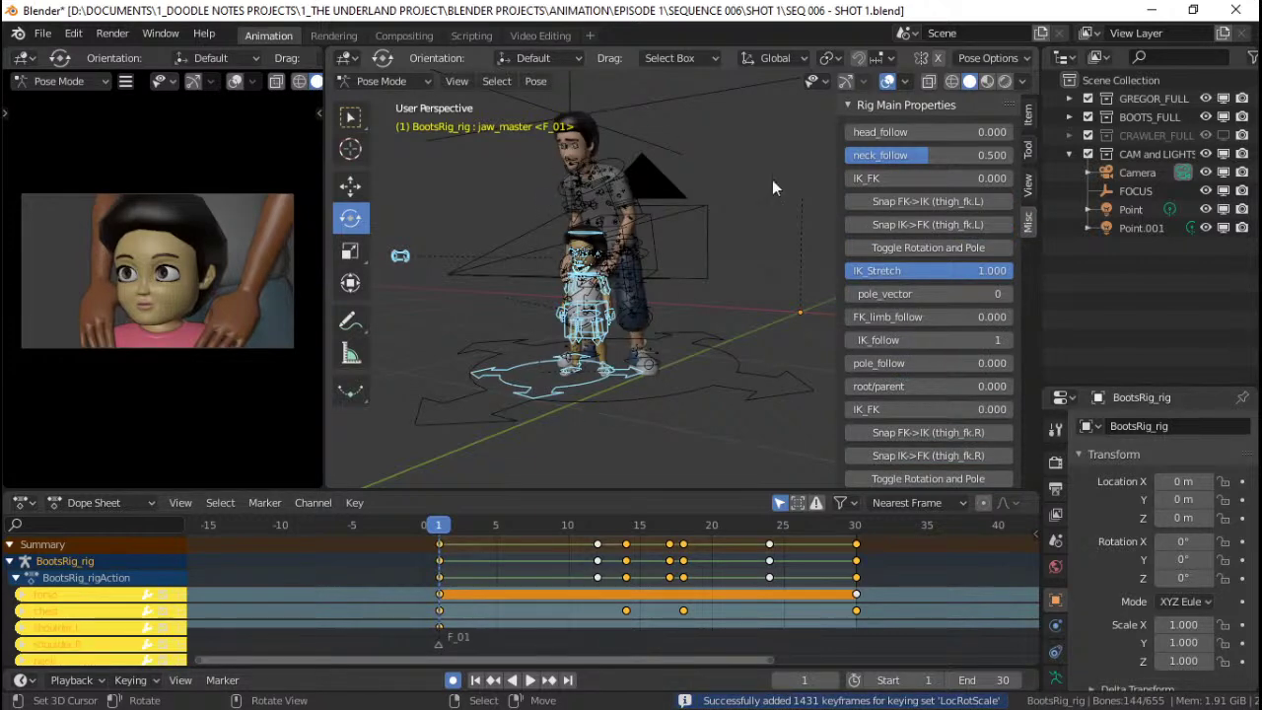
middle_click_drag(678, 252, 616, 361)
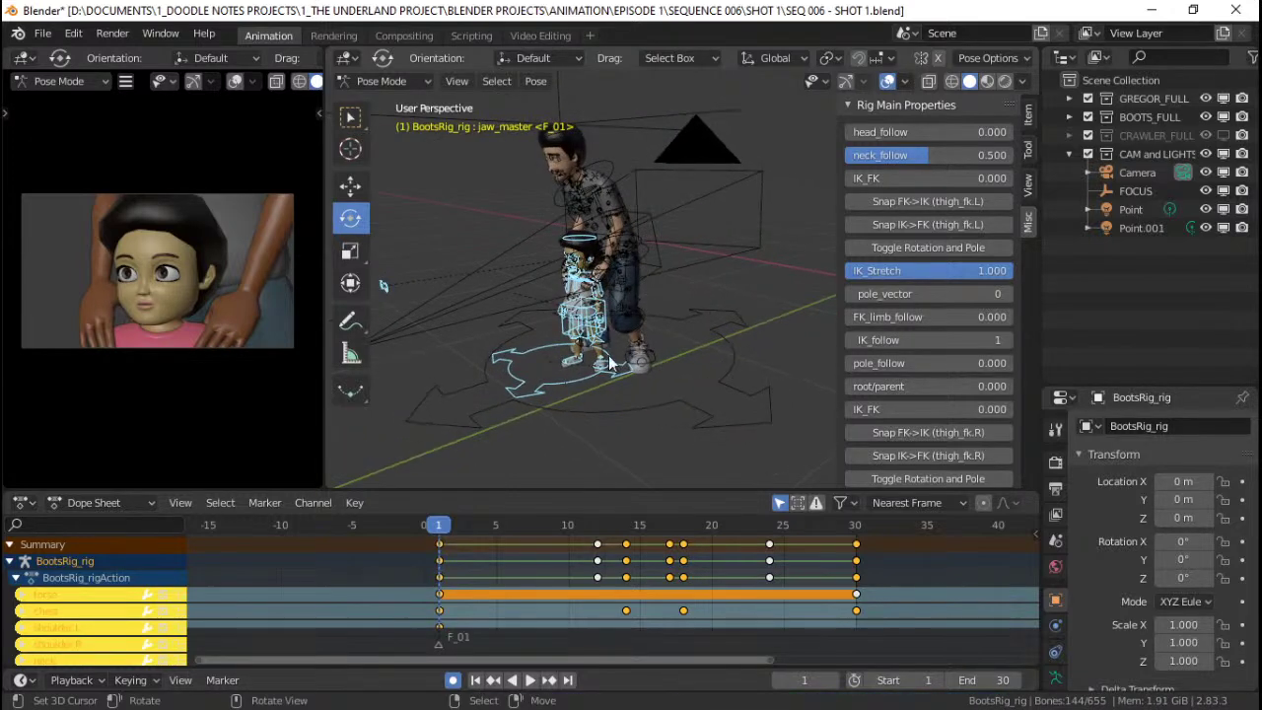
key("alt+a")
key("ctrl+Tab")
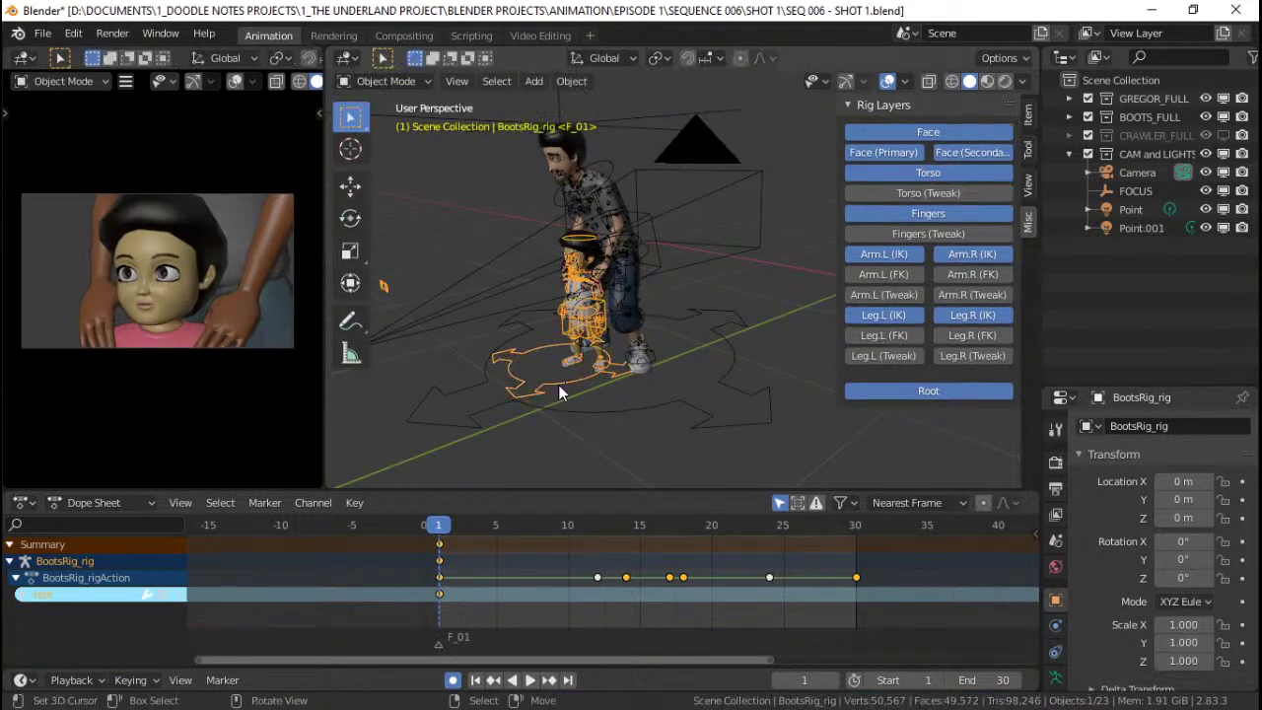
middle_click_drag(558, 391, 499, 295)
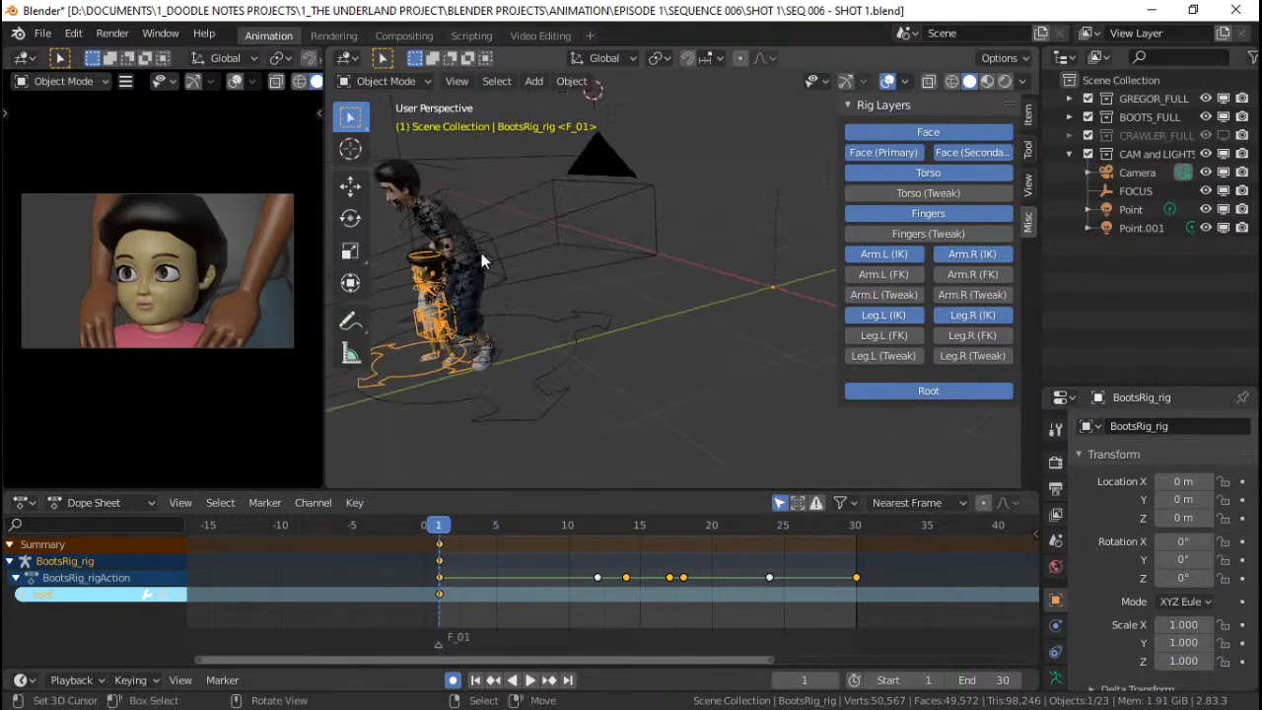
middle_click_drag(481, 343, 533, 207)
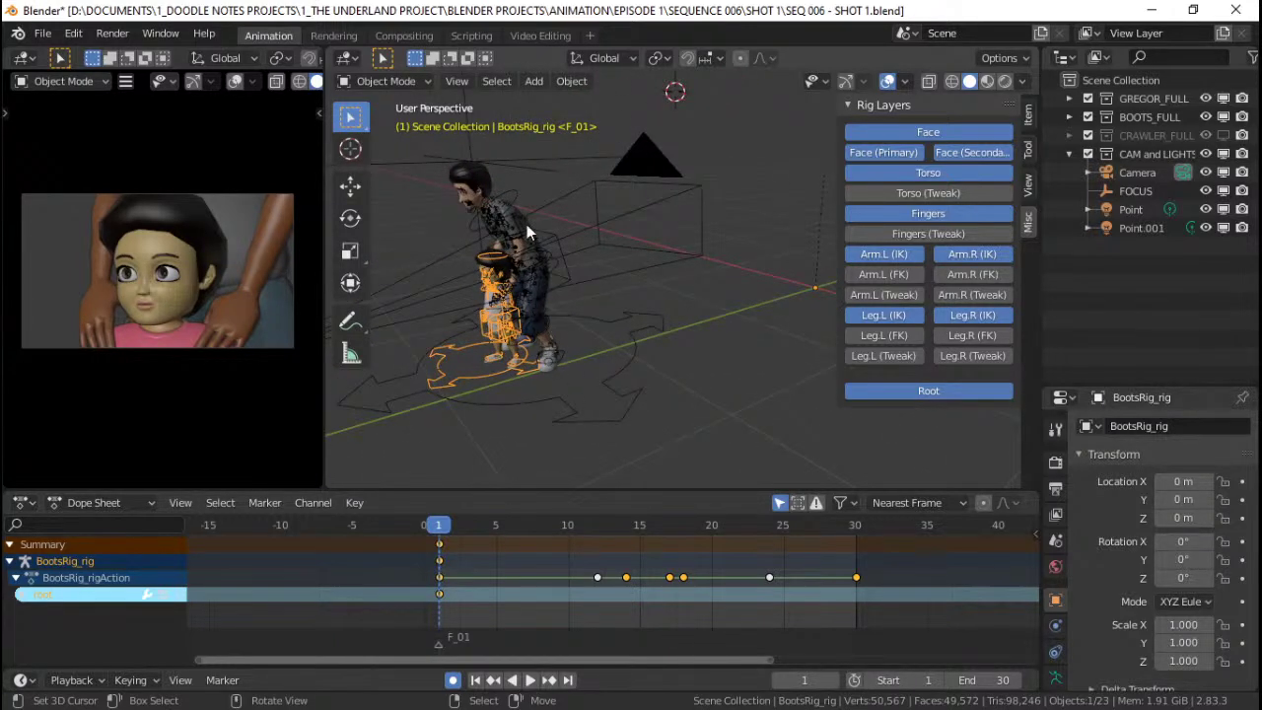
middle_click_drag(569, 300, 667, 285)
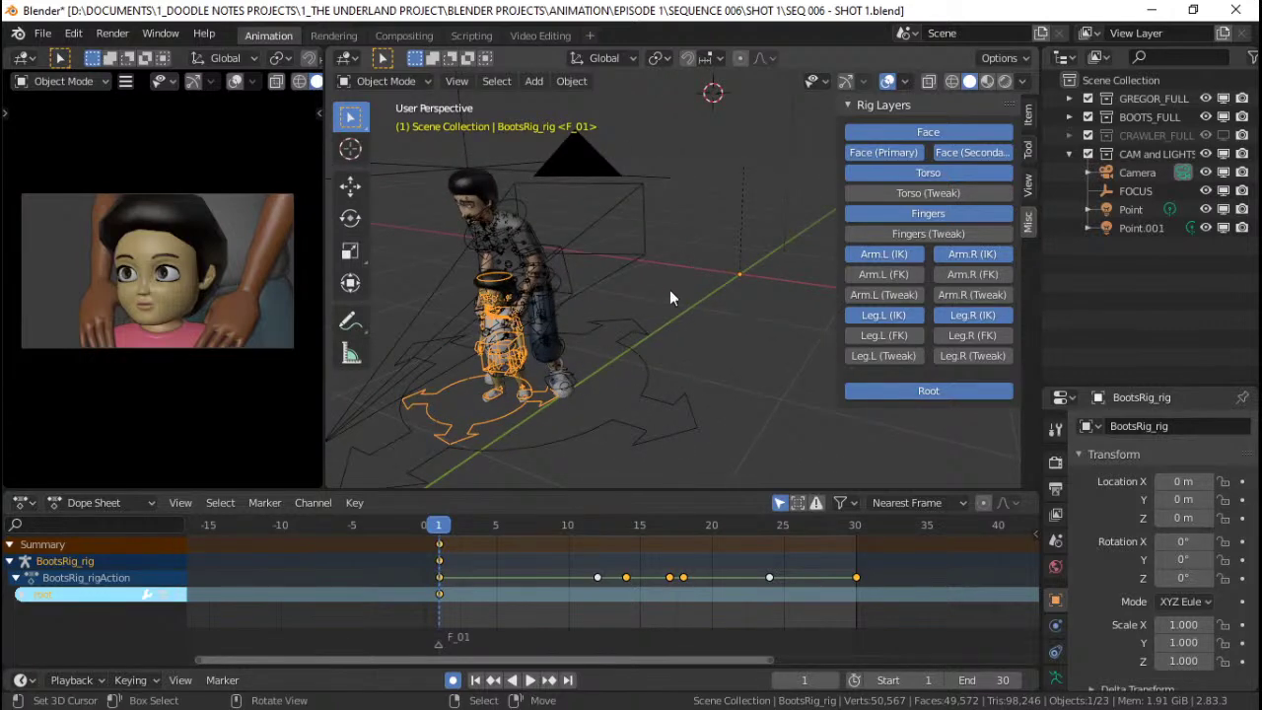
middle_click_drag(592, 375, 699, 269)
middle_click_drag(618, 276, 690, 334)
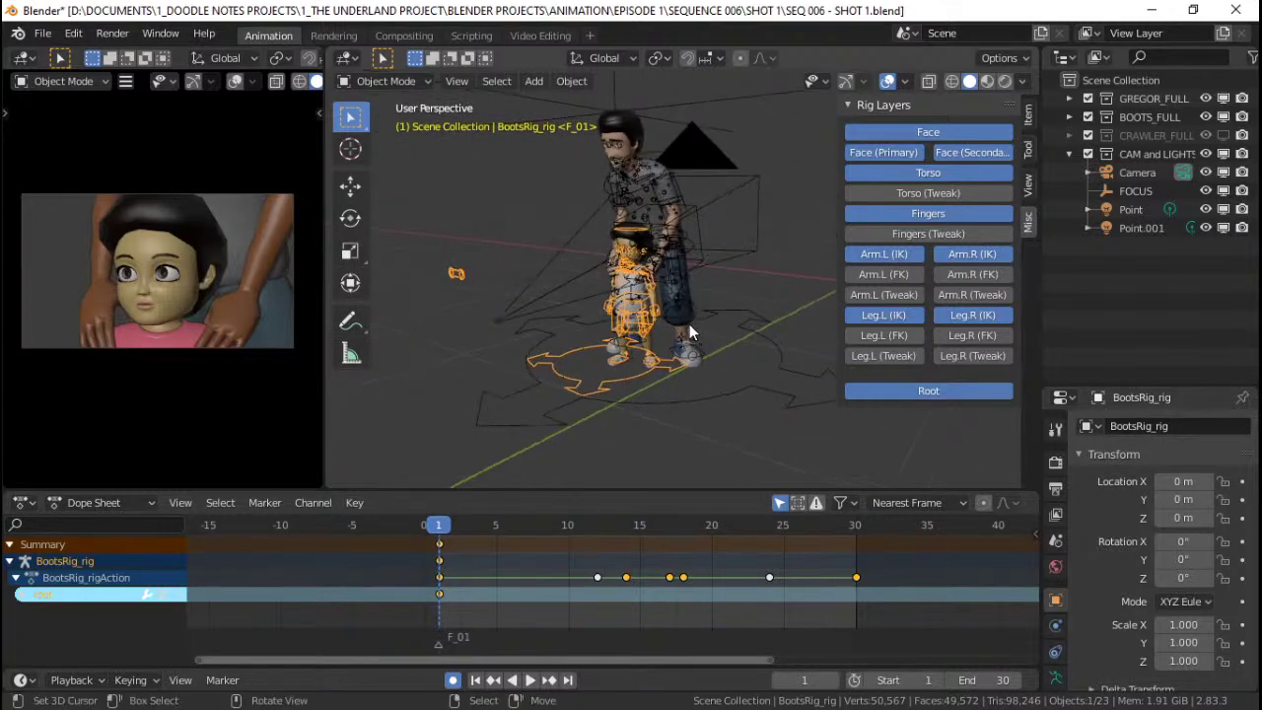
Rename the Boots rig's action to "Boots Anim" in the Action Editor, give it a fake user and save the file.
left_click(893, 106)
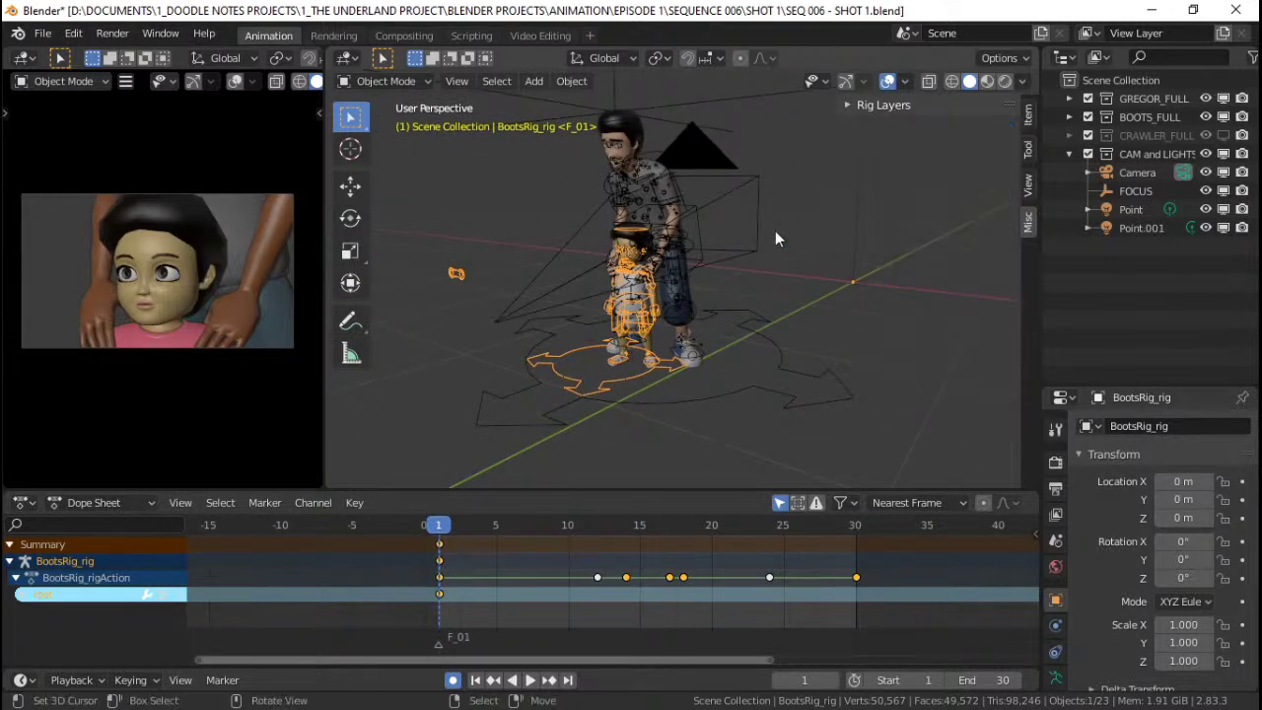
left_click(62, 502)
left_click(99, 544)
left_click(639, 501)
type("Boots Anim")
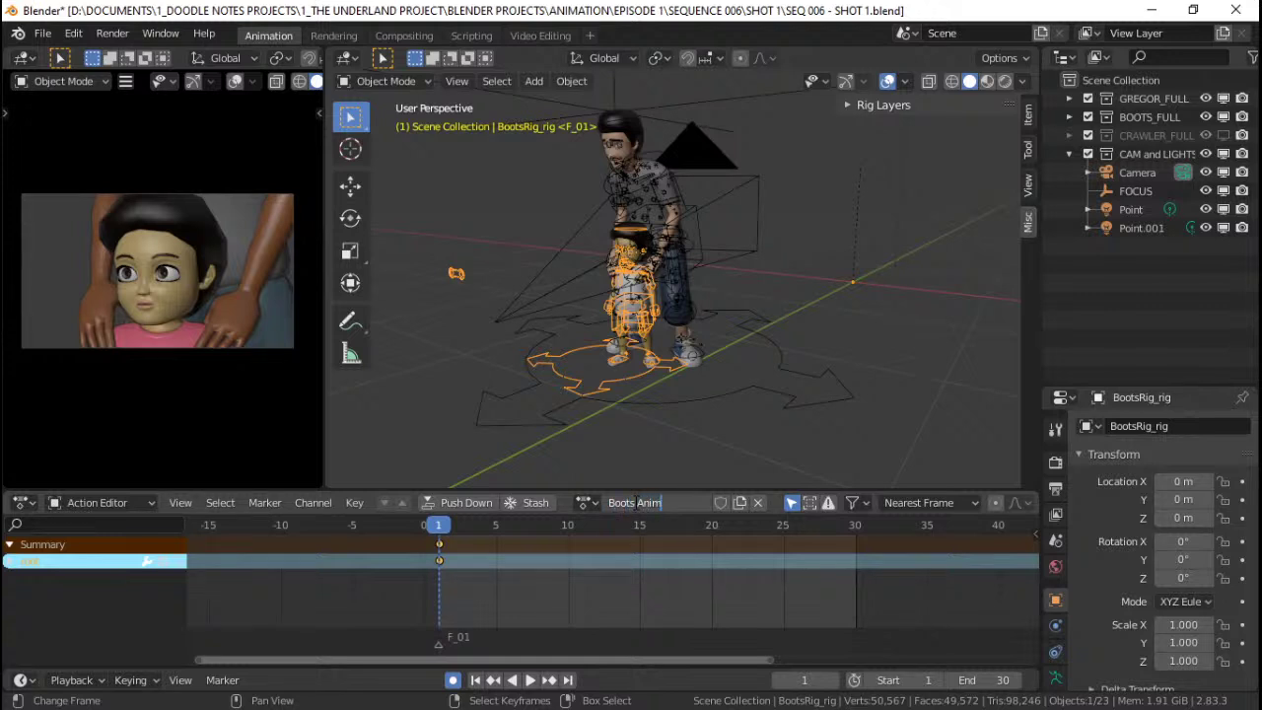
key("Return")
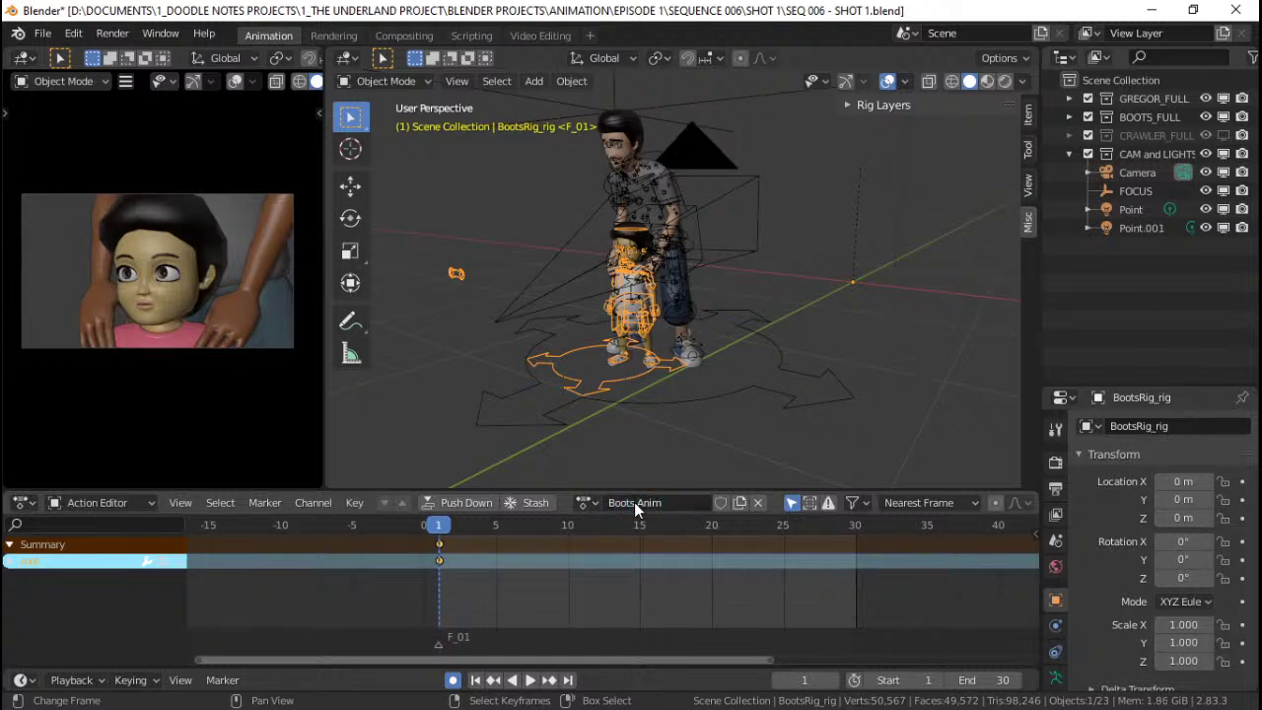
left_click(719, 504)
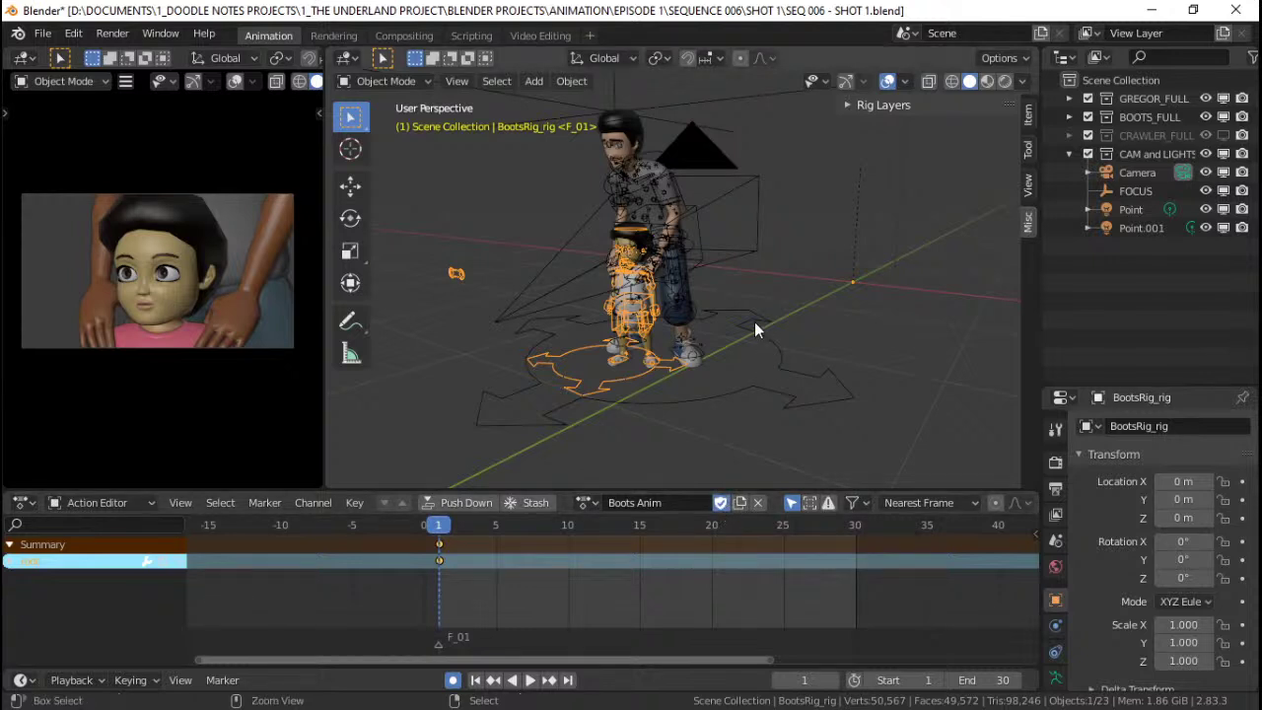
key("ctrl+s")
Select the Gregor armature, rename its action to "Gregor Anim", give it a fake user and save the file.
middle_click_drag(667, 345, 725, 345)
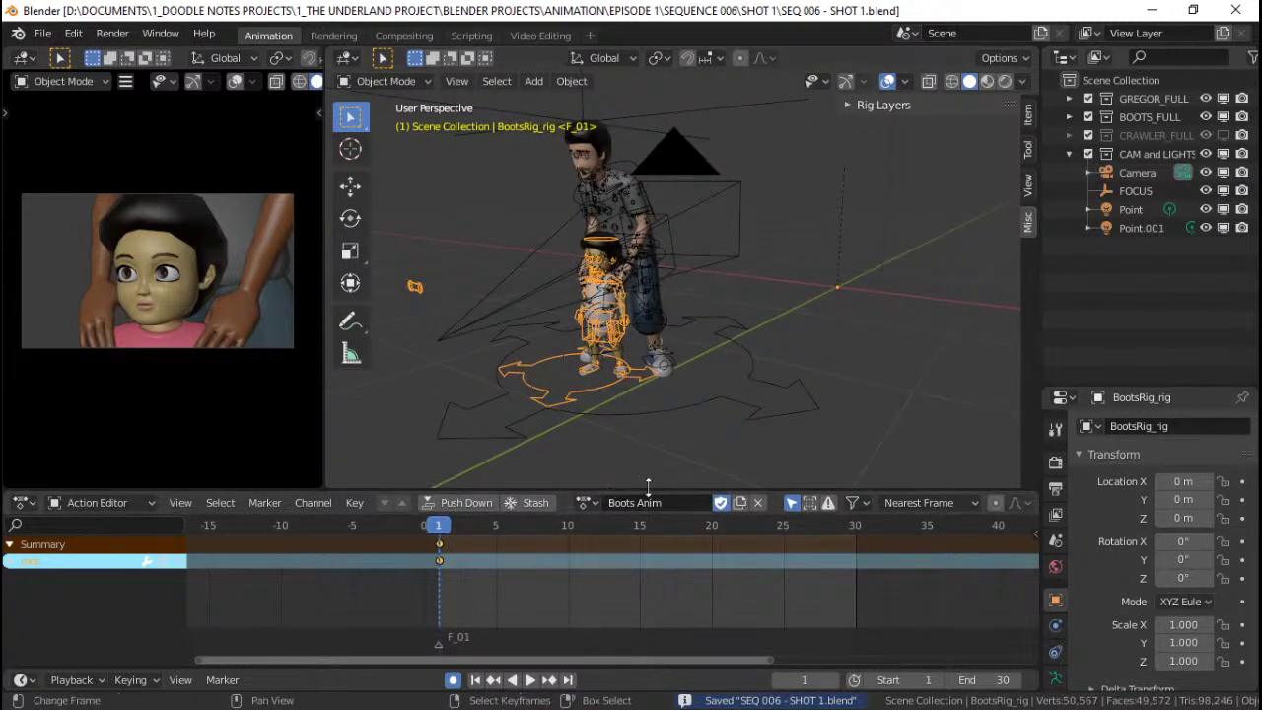
left_click(742, 335)
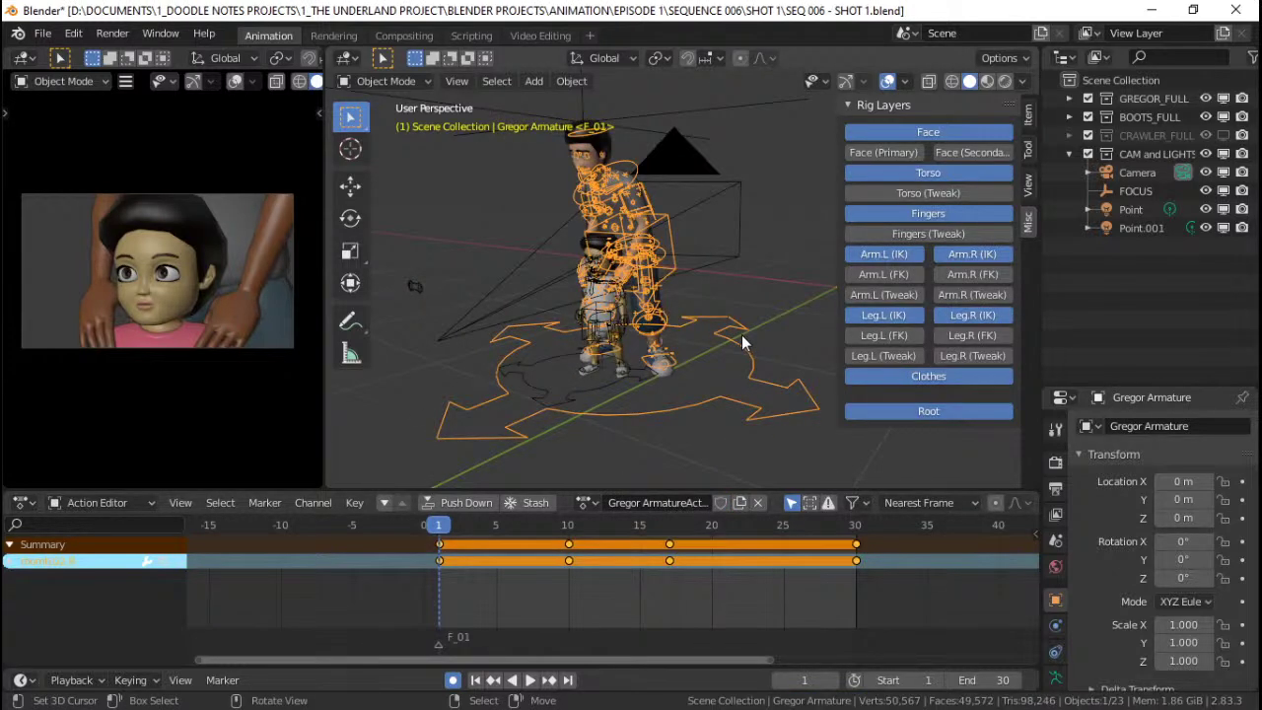
key("ctrl+s")
left_click(656, 503)
type("Gregor")
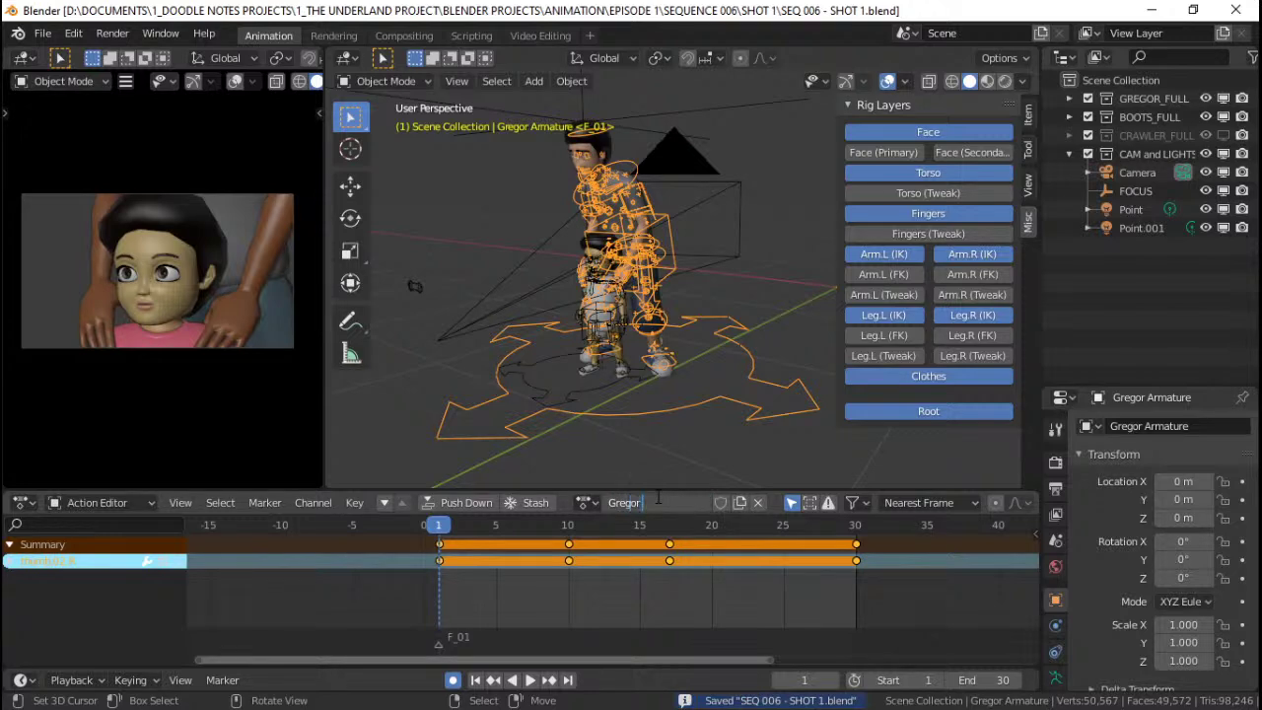
type(" Anim")
key("Return")
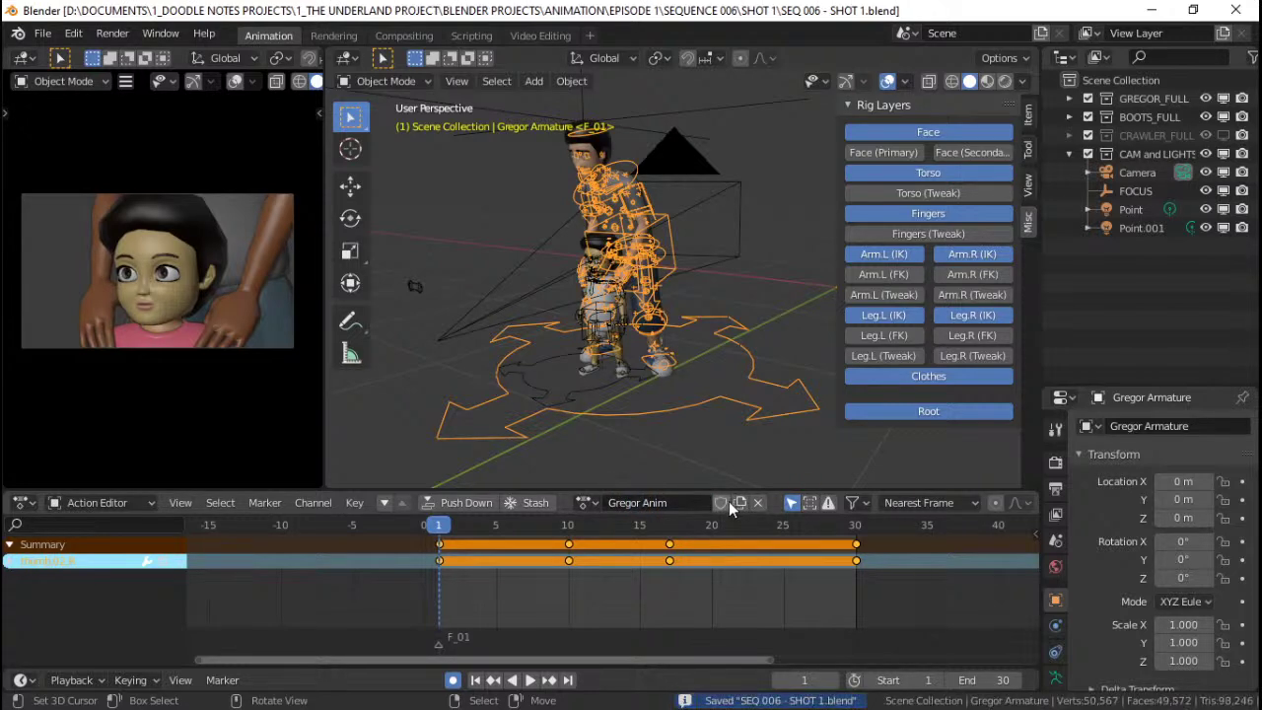
key("ctrl+s")
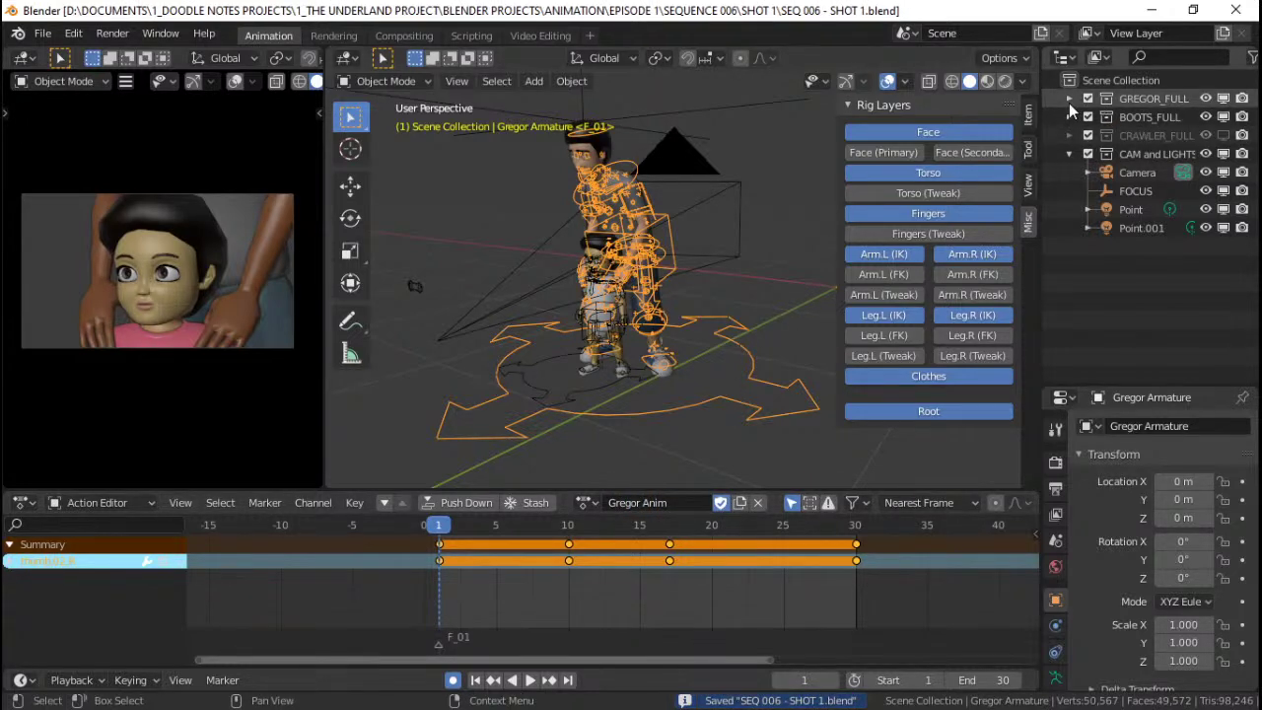
Collapse the CAM and LIGHTS collection, start saving under a new name, and create and open a "backup" folder inside SHOT 1.
left_click(1070, 154)
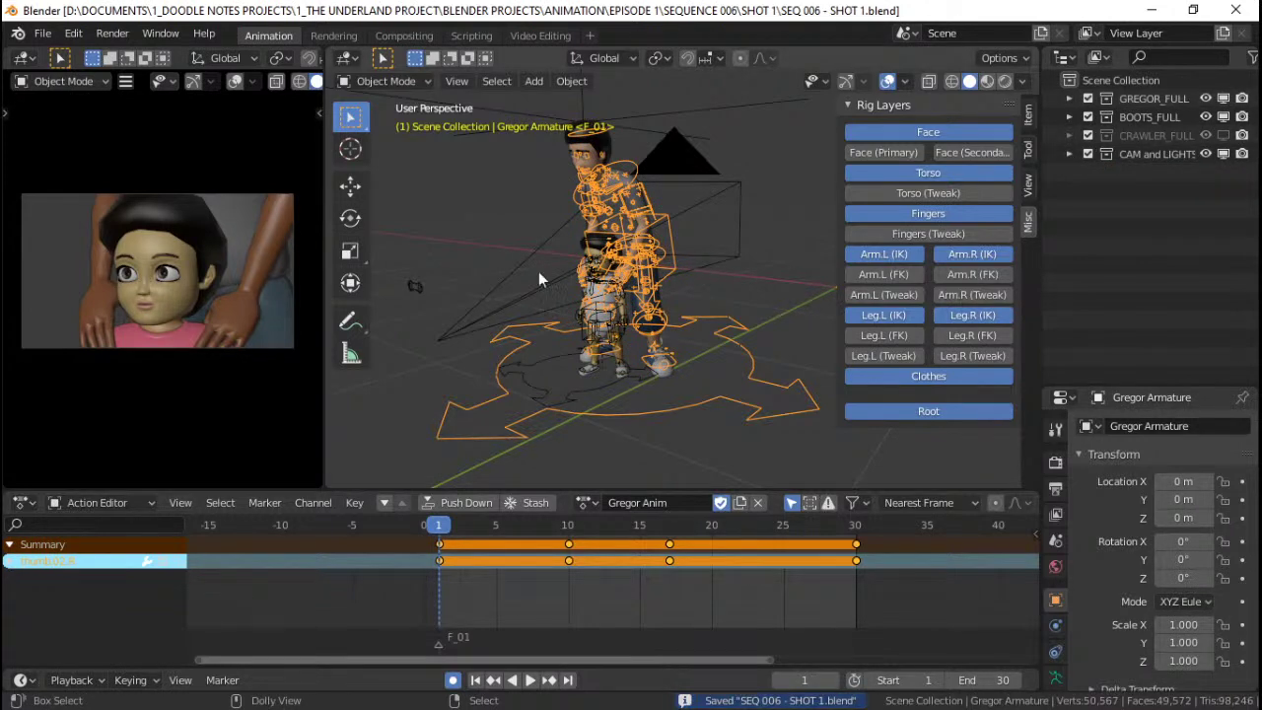
key("ctrl+shift+s")
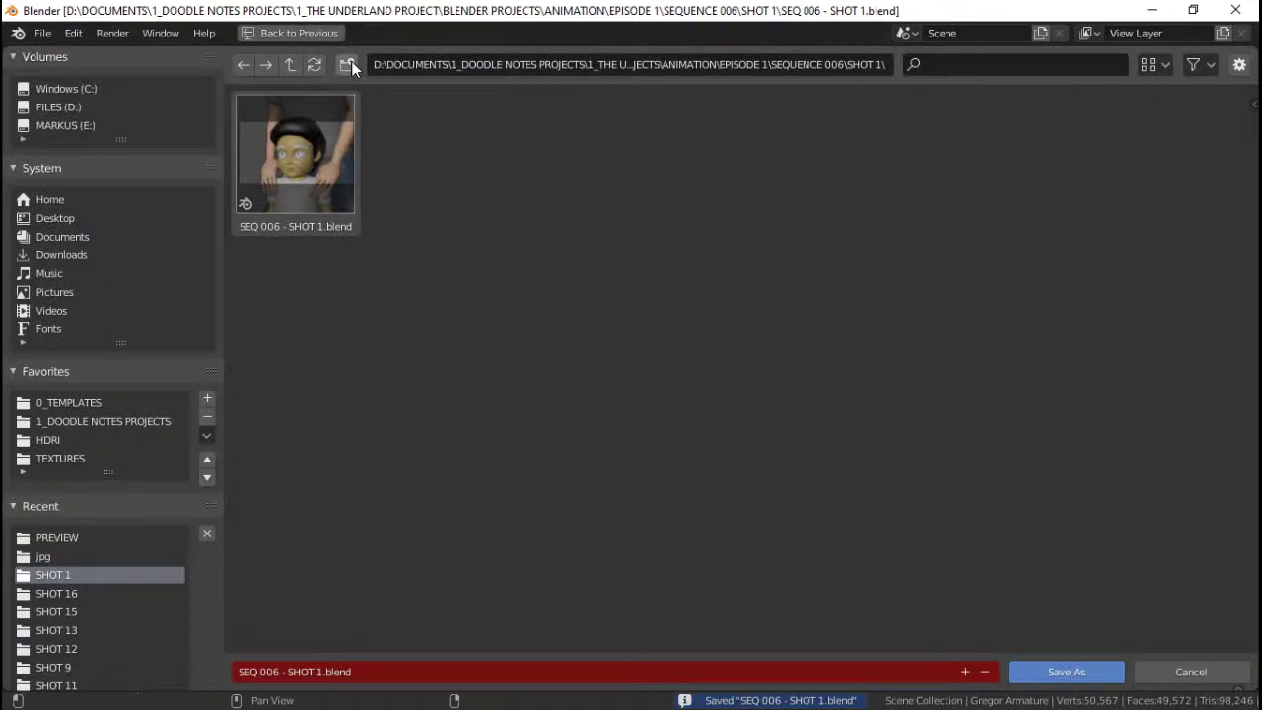
left_click(346, 64)
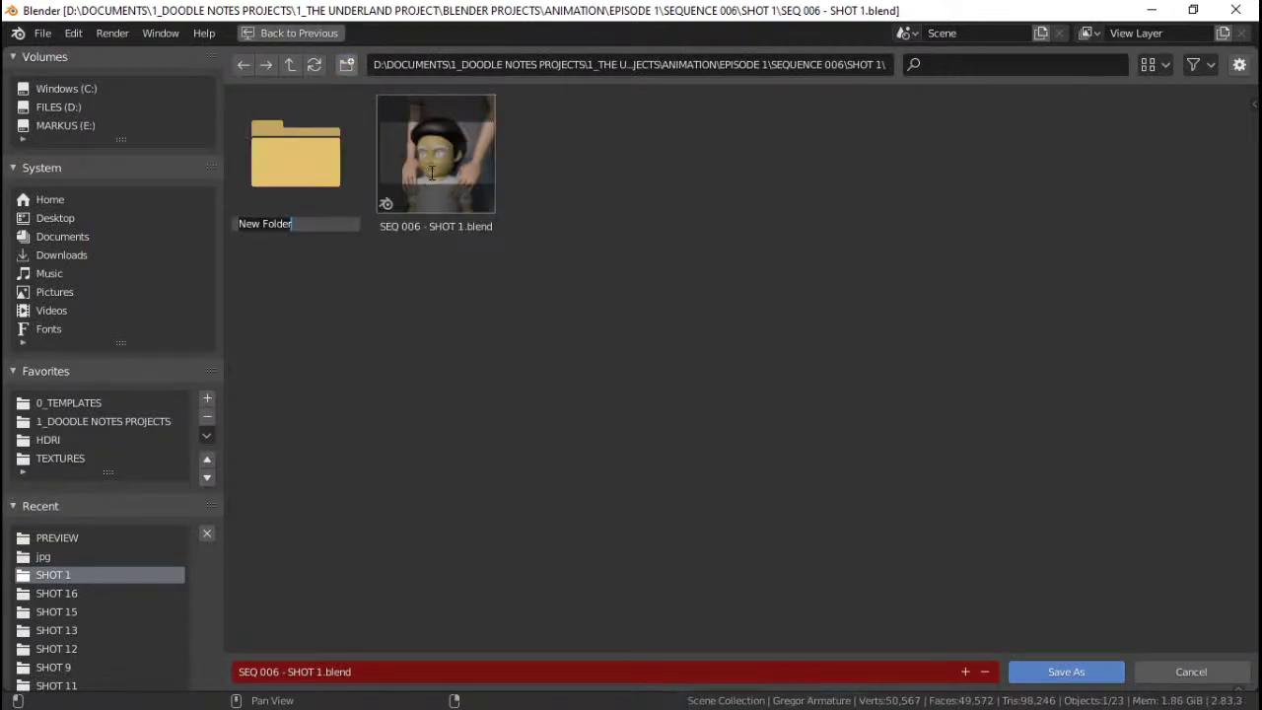
type("bac")
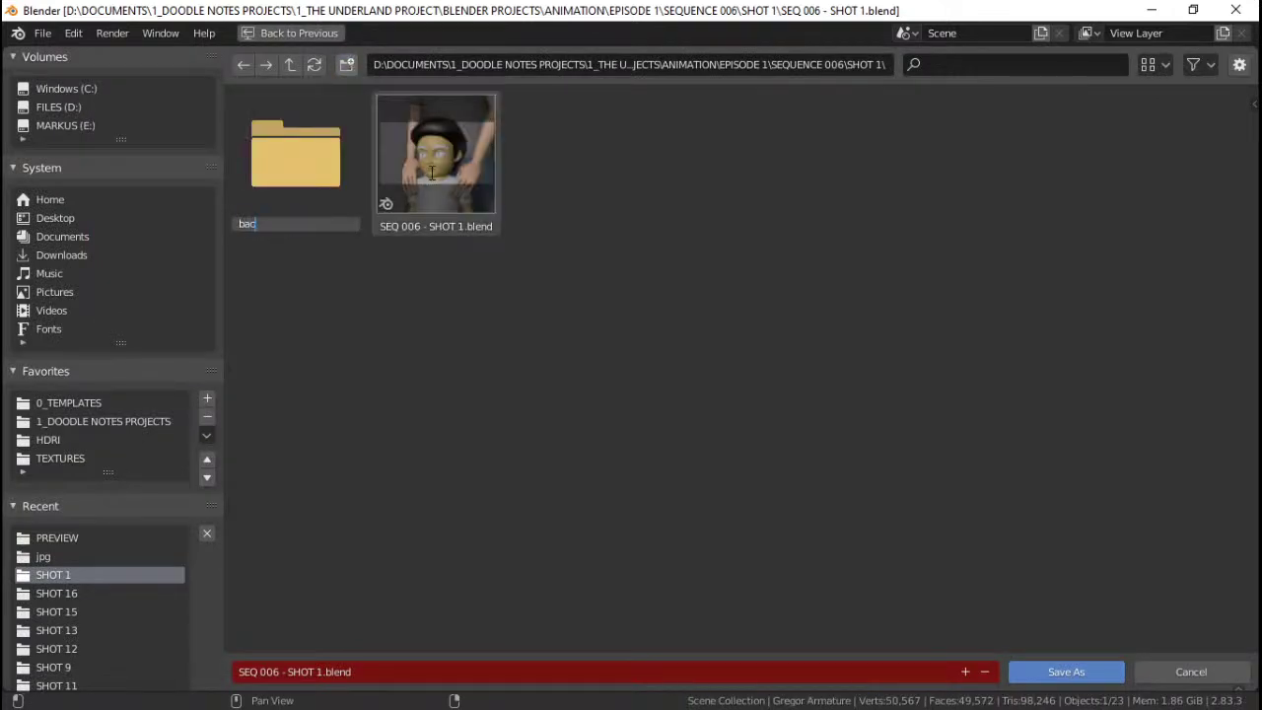
type("kup")
key("Return")
double_click(302, 194)
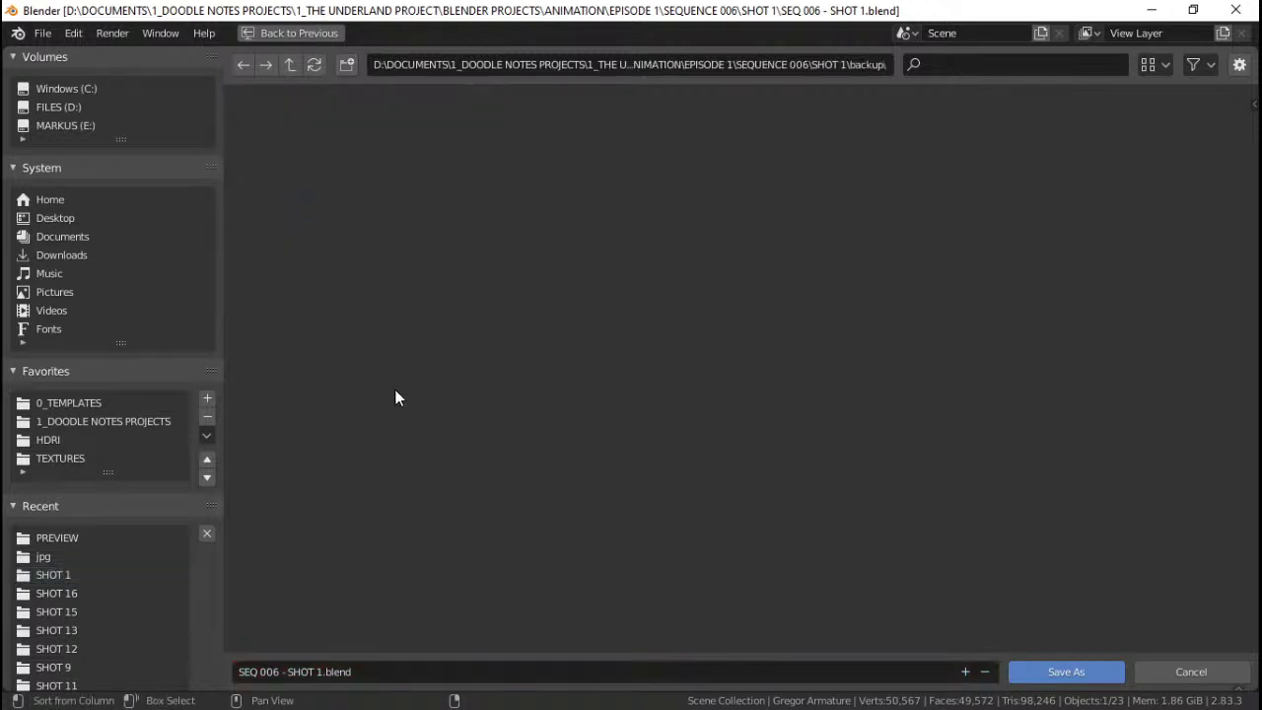
Save the file in the backup folder as "SEQ 006 - SHOT 1_backup0001.blend".
left_click(318, 673)
left_click(317, 673)
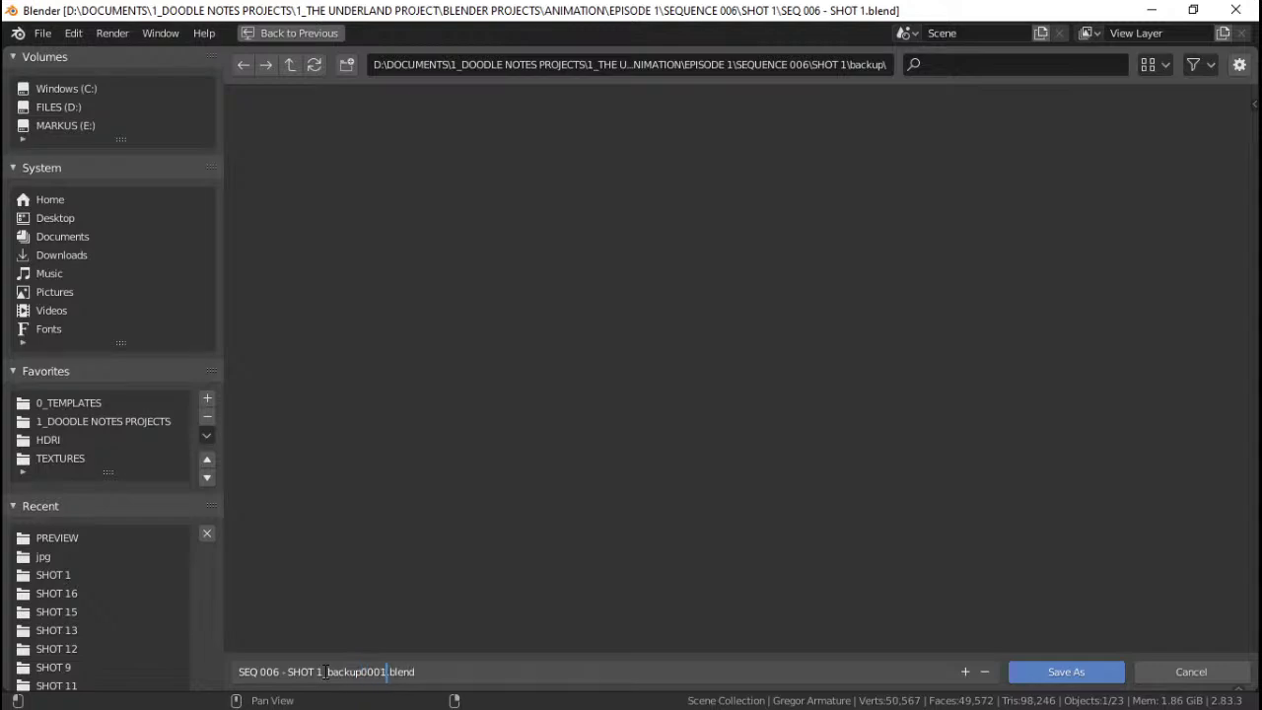
key("Return")
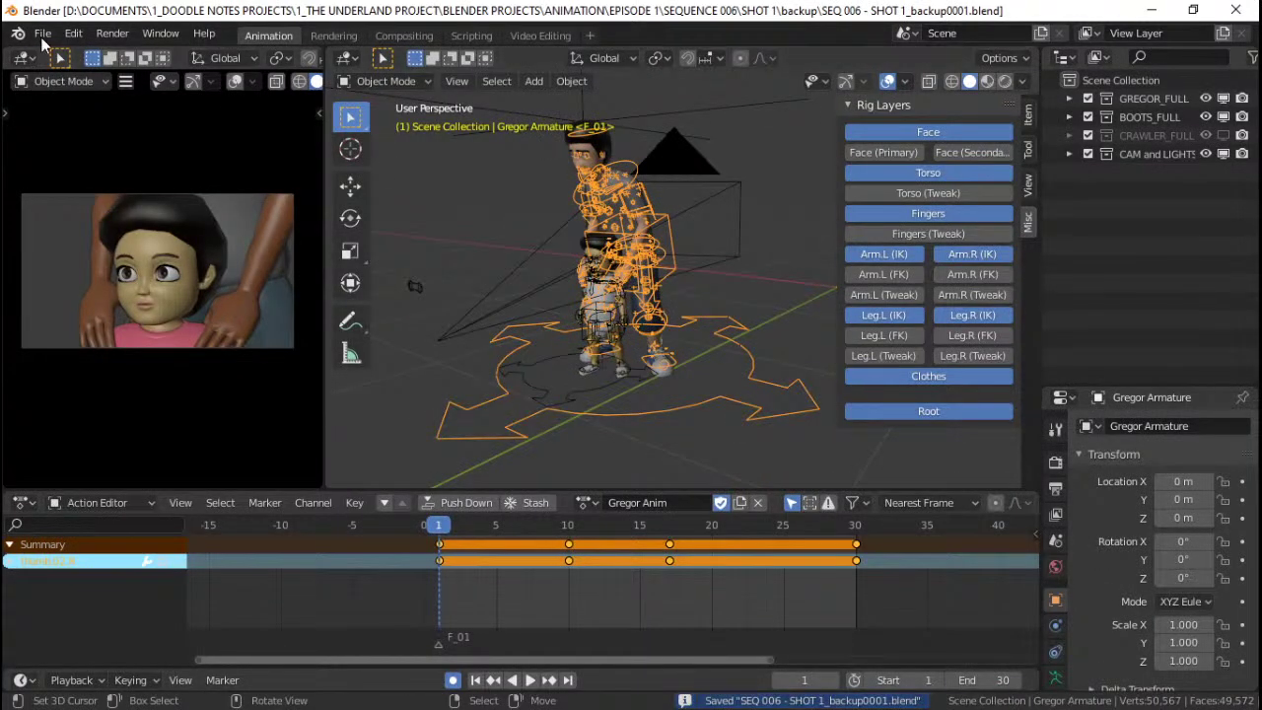
Reopen the original "SEQ 006 - SHOT 1.blend" from the recent files and save it.
left_click(40, 33)
mouse_move(123, 86)
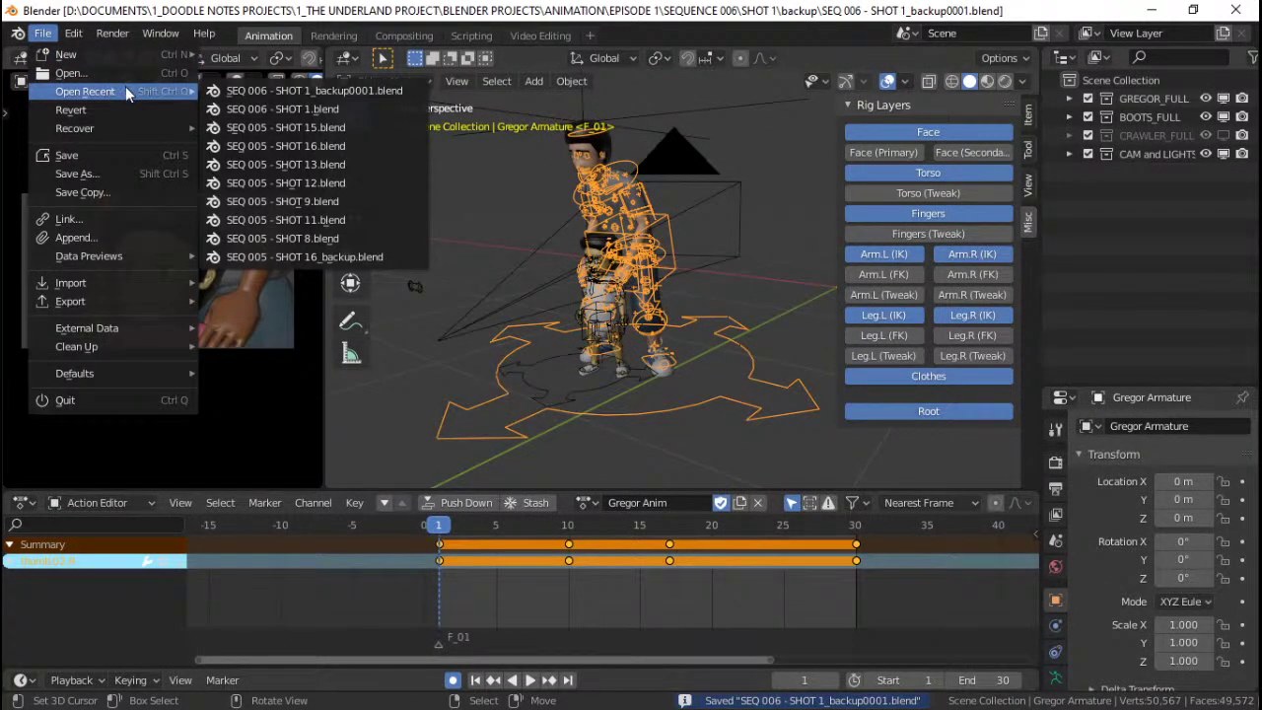
left_click(341, 110)
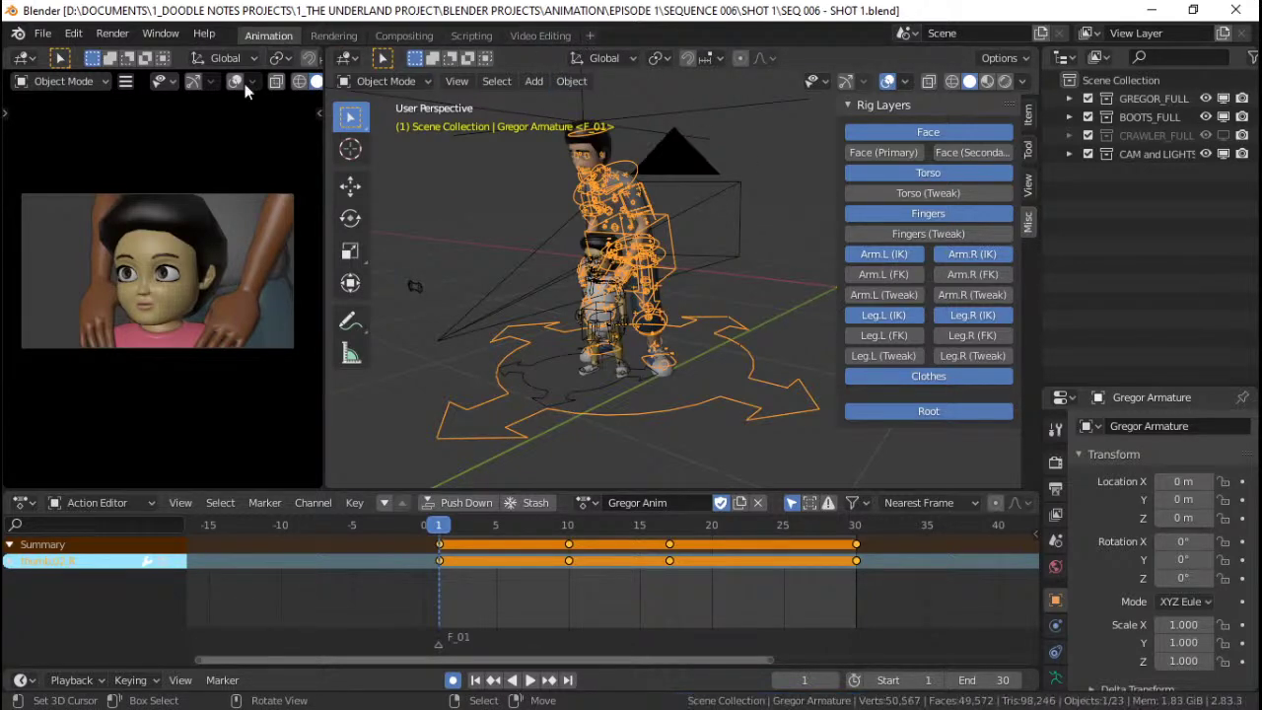
middle_click_drag(582, 269, 518, 179)
key("ctrl+s")
Delete the GREGOR_FULL and BOOTS_FULL collections with their whole hierarchies and save the file.
left_click(1165, 100)
right_click(1166, 100)
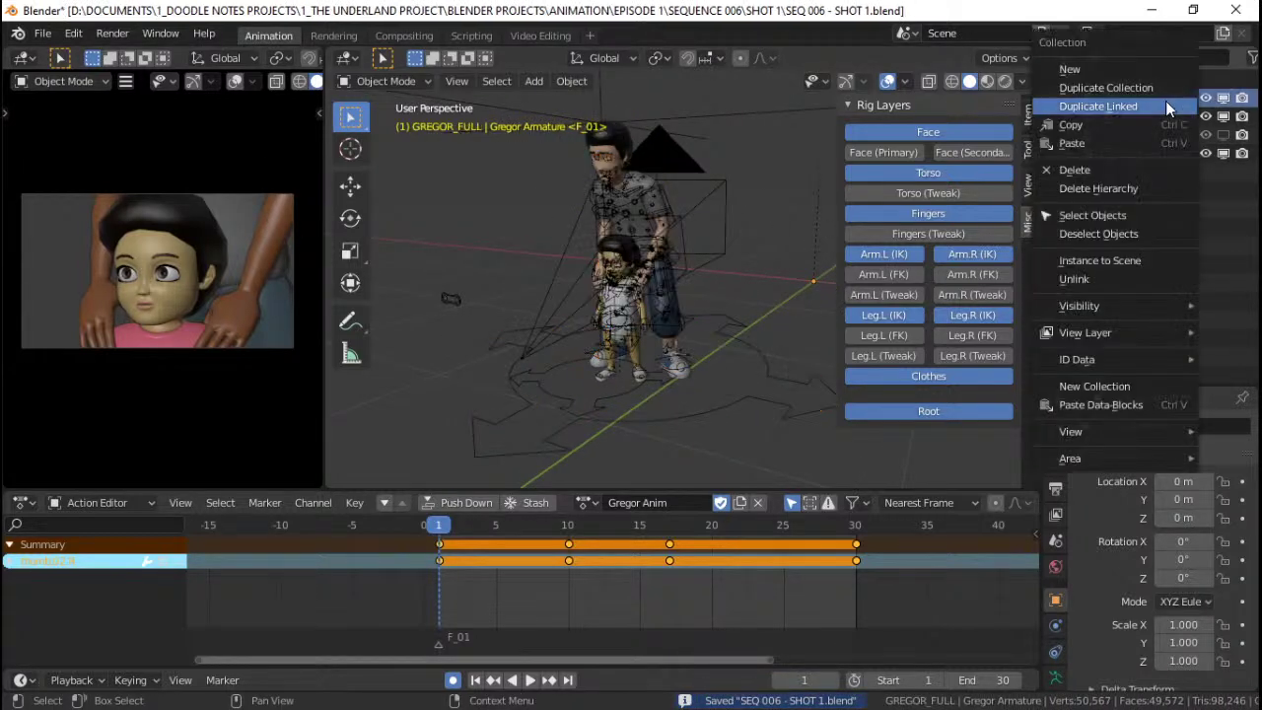
left_click(1130, 193)
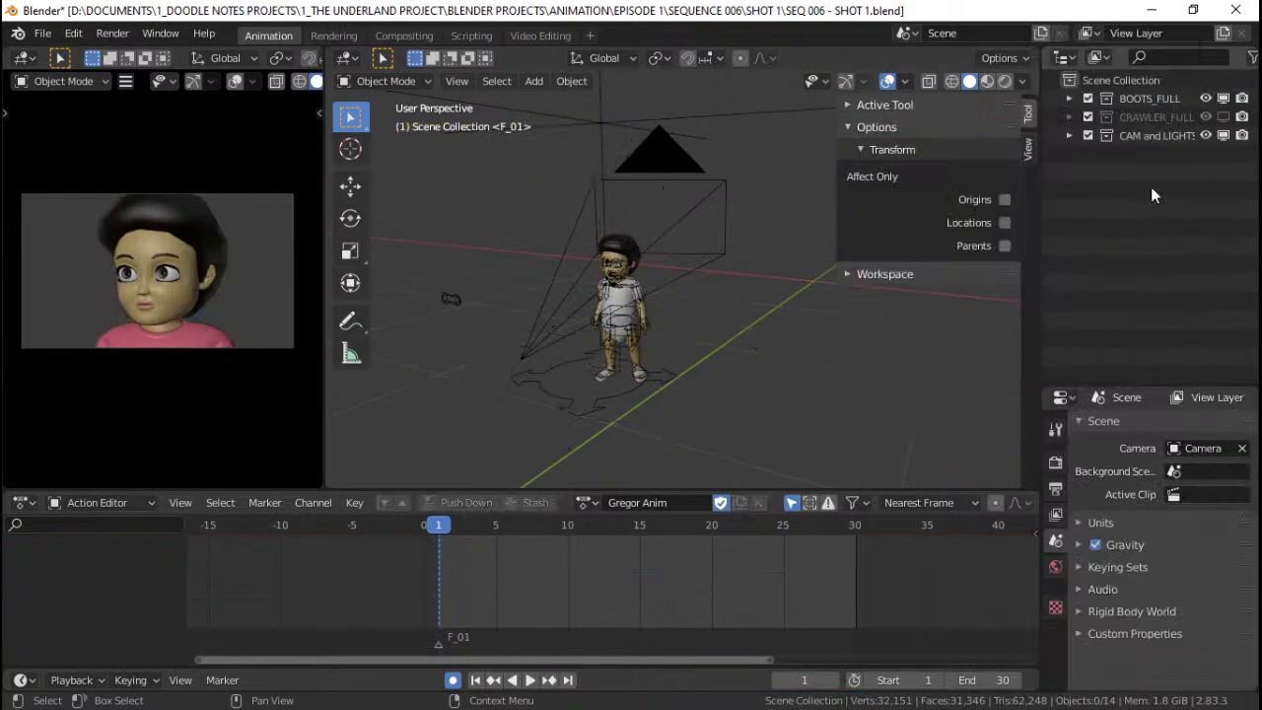
right_click(1161, 100)
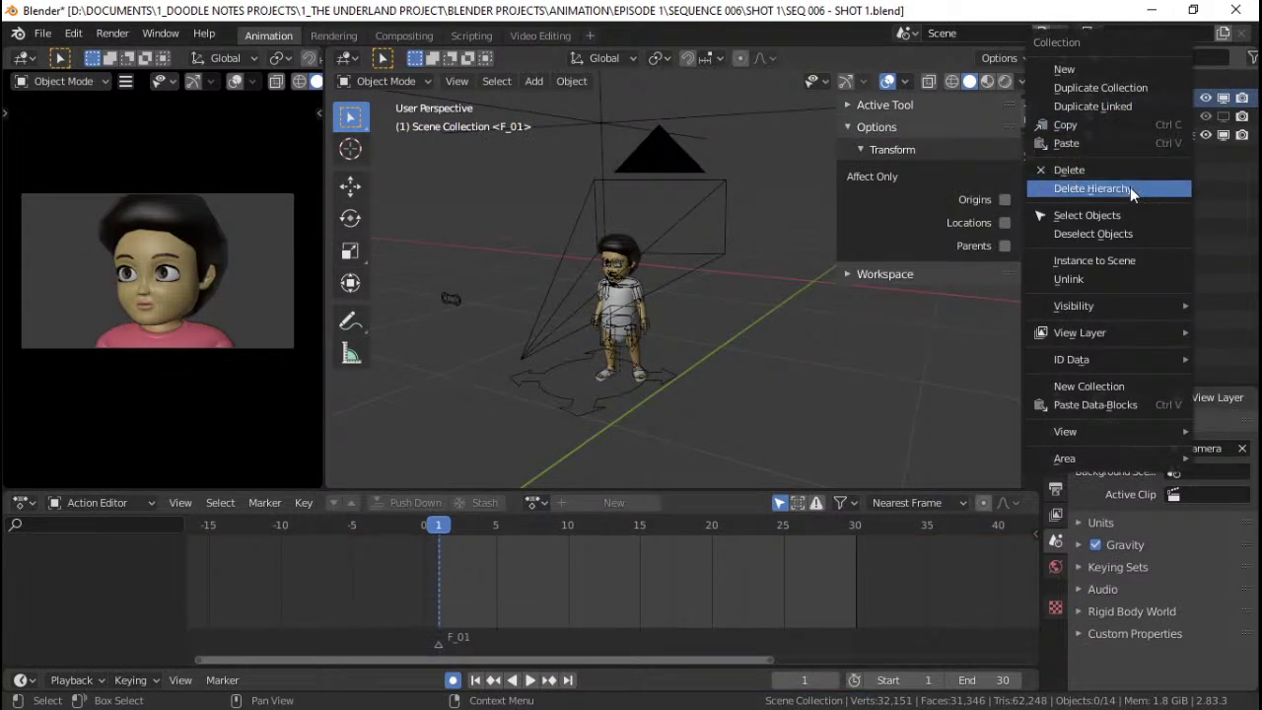
left_click(1130, 188)
key("ctrl+s")
Make the Scene Collection active, start an append, and browse up to the BLENDER PROJECTS folder.
left_click(1137, 84)
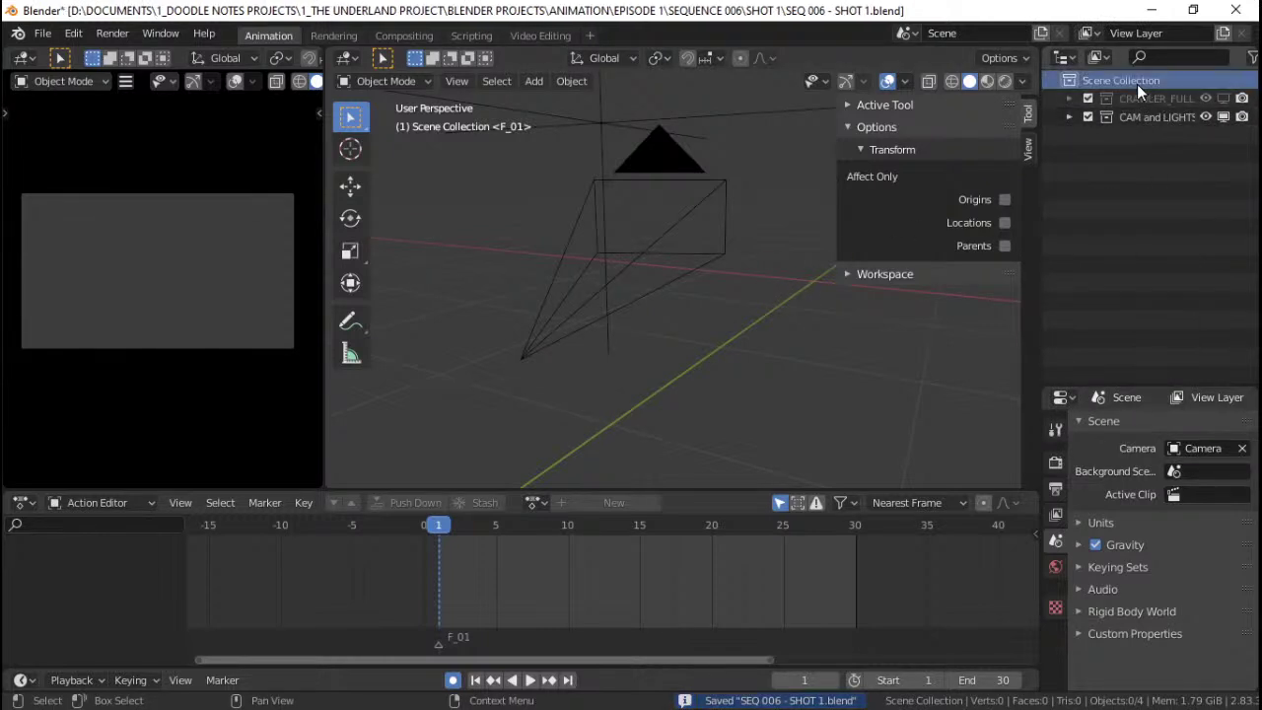
left_click(42, 32)
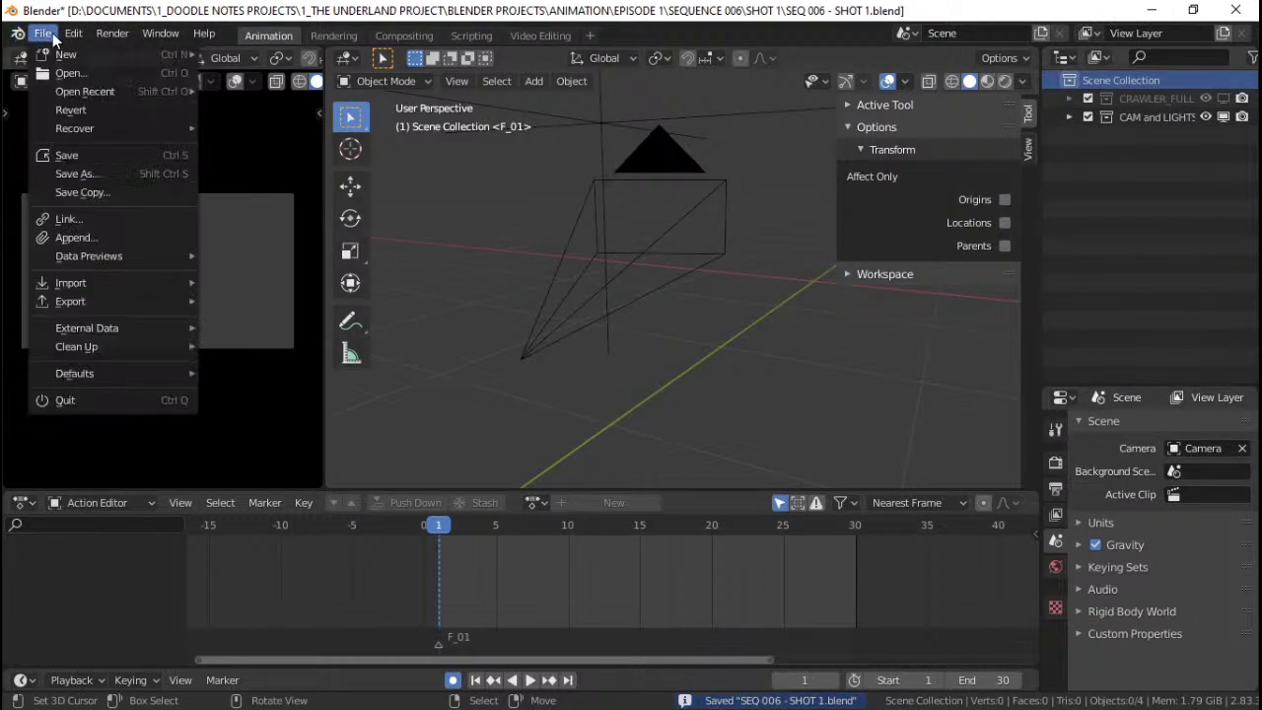
left_click(99, 240)
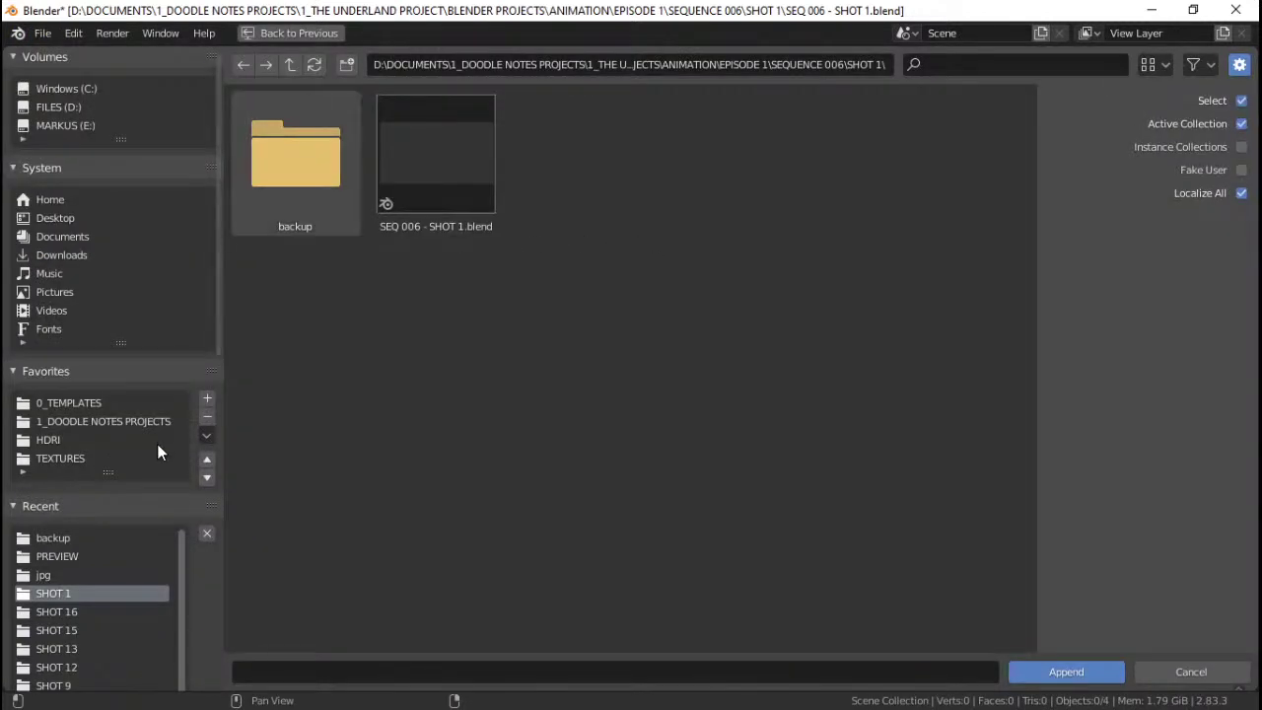
left_click(291, 64)
left_click(291, 64)
left_click(291, 64)
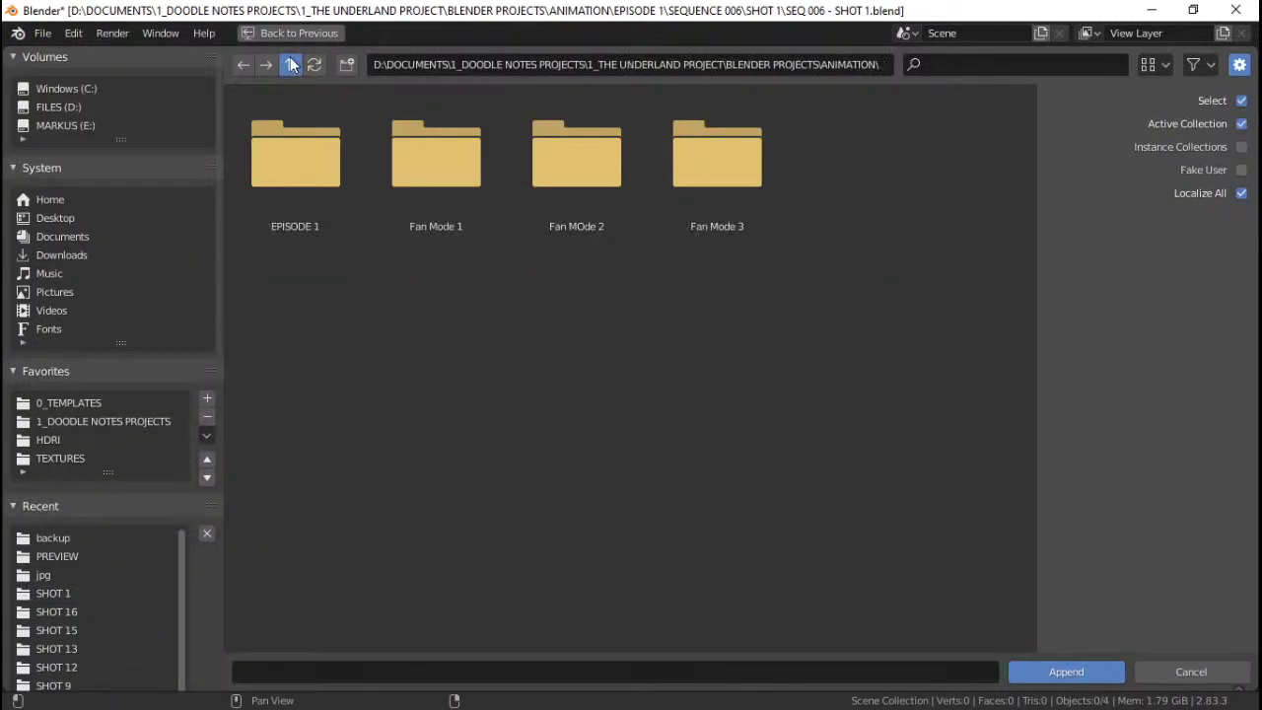
left_click(291, 64)
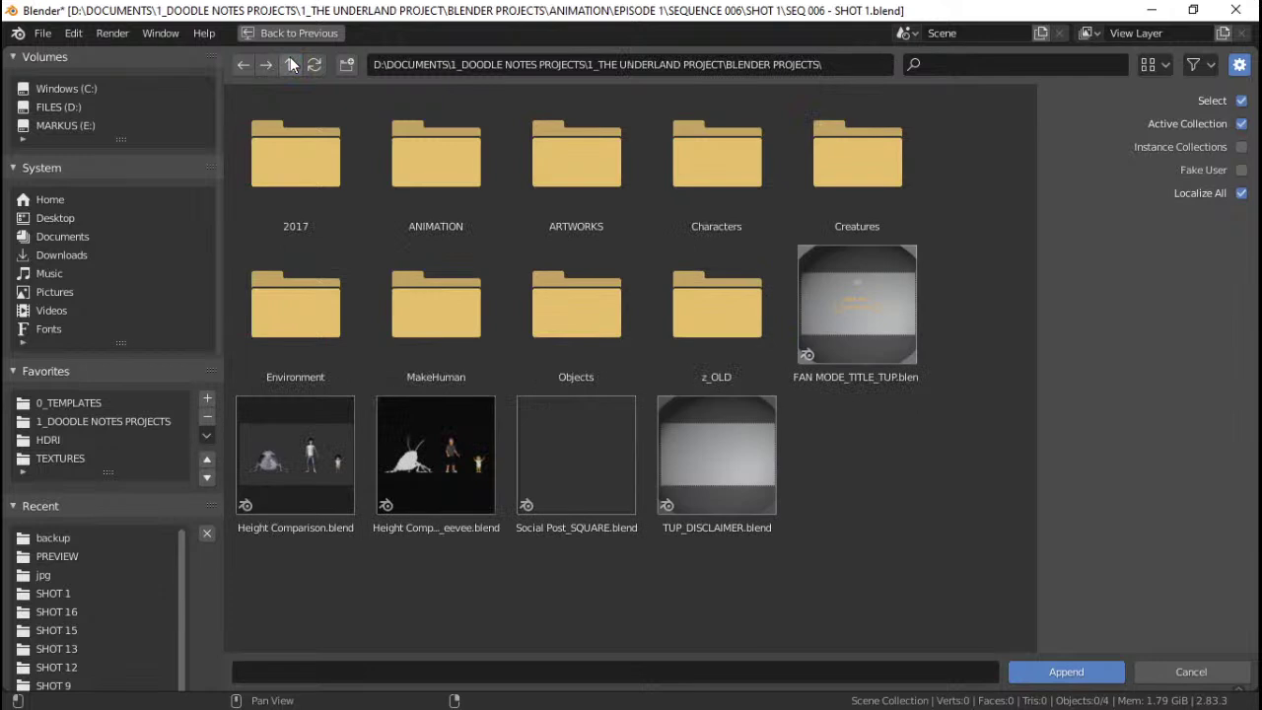
Append the CAVE ENVIRONMENT collection from Underland Cave Entrance_FINAL.blend in the Underland Cave Entrance environment folder.
double_click(290, 326)
double_click(292, 182)
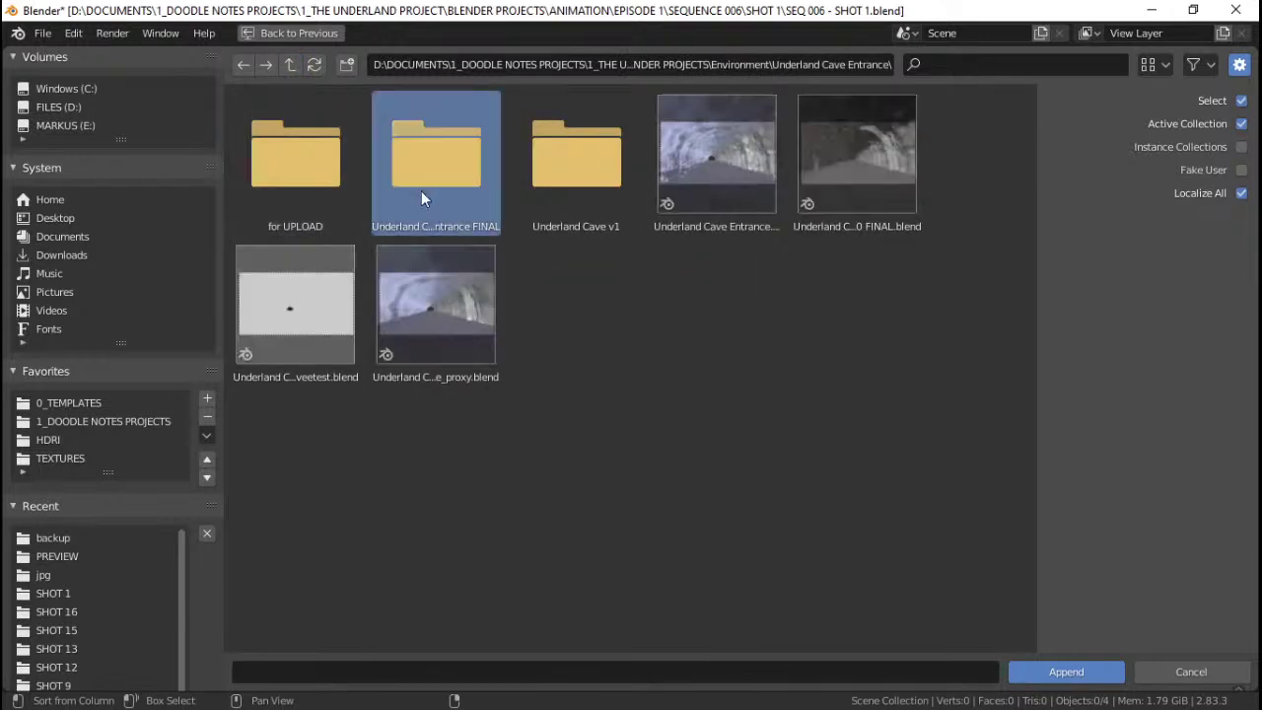
double_click(421, 190)
double_click(306, 180)
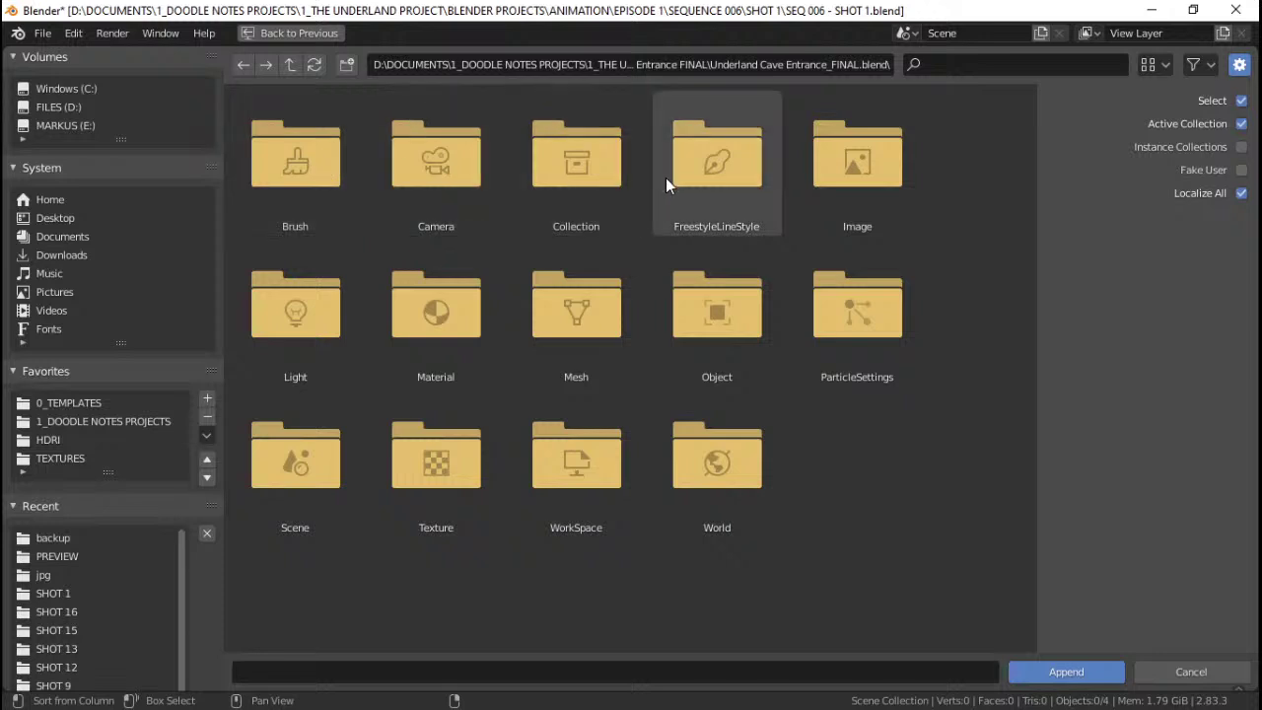
double_click(587, 174)
left_click(331, 185)
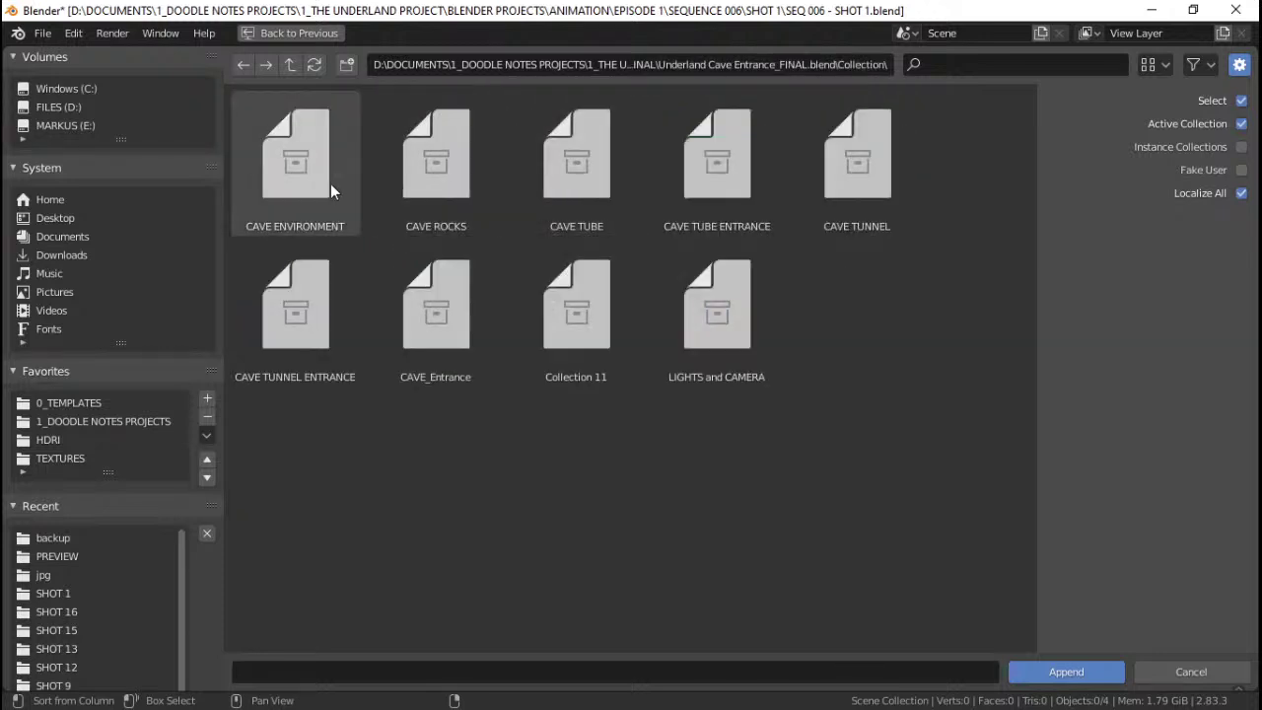
double_click(330, 184)
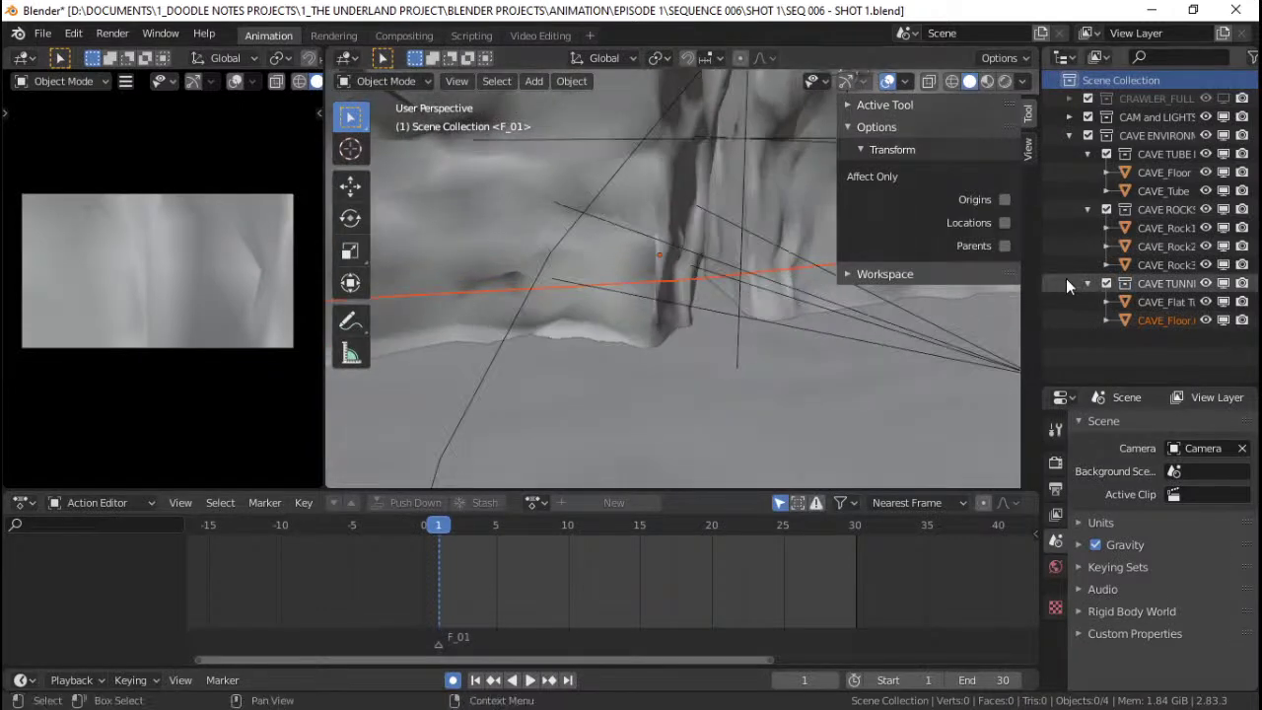
Undo the CAVE ENVIRONMENT append and save the file.
key("ctrl+z")
middle_click_drag(756, 333, 634, 349)
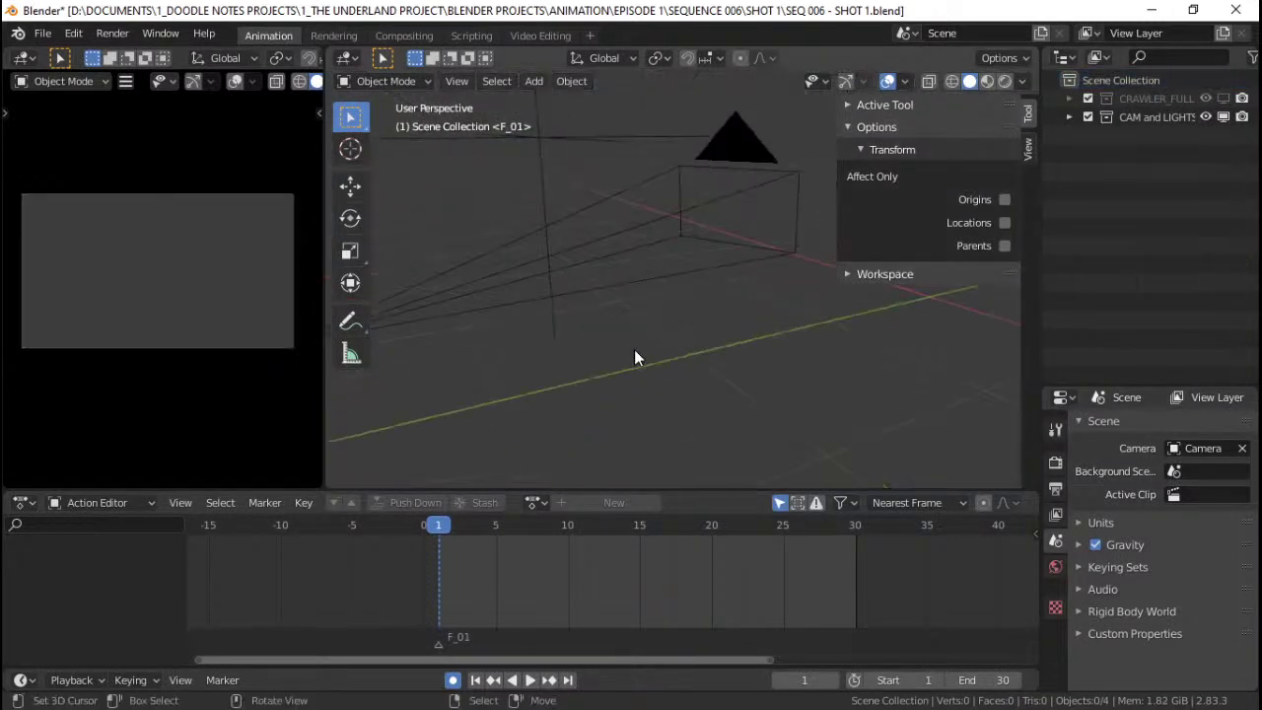
key("ctrl+s")
Show the Blender File data in the outliner, delete the linked library at the end of the list, and save the file.
left_click(1095, 58)
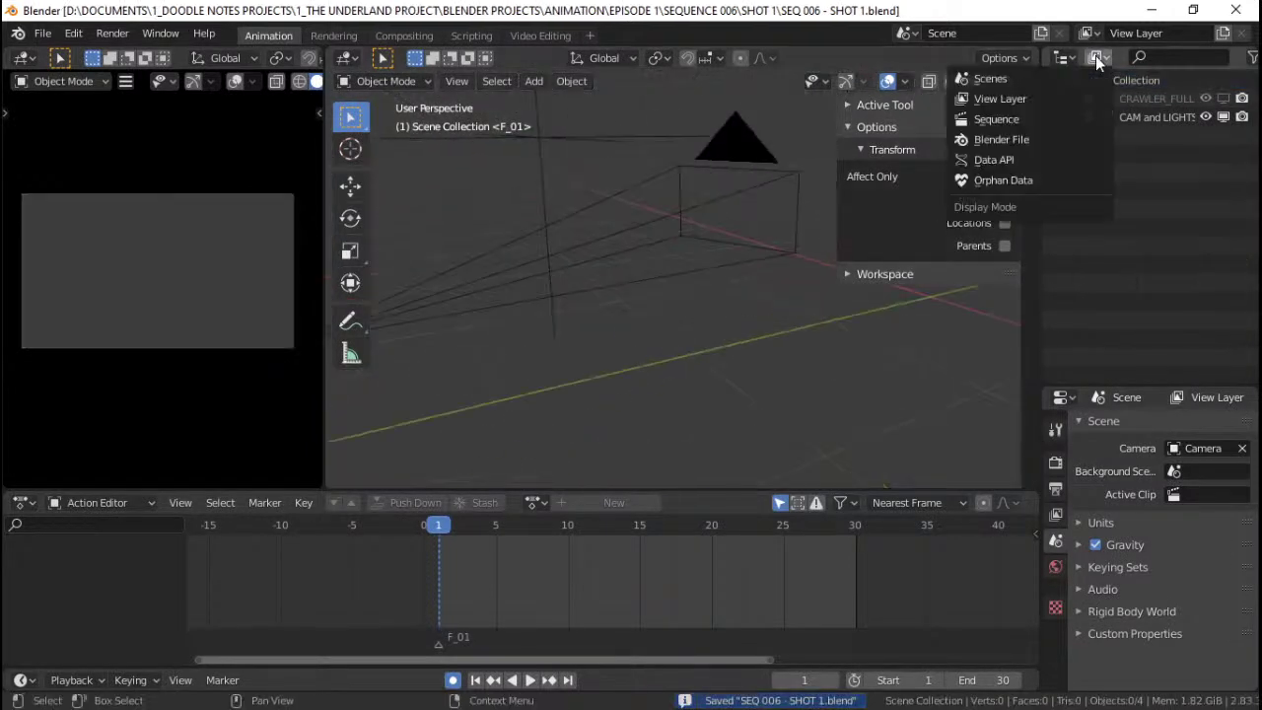
left_click(1024, 143)
scroll(1164, 264, "down", 6)
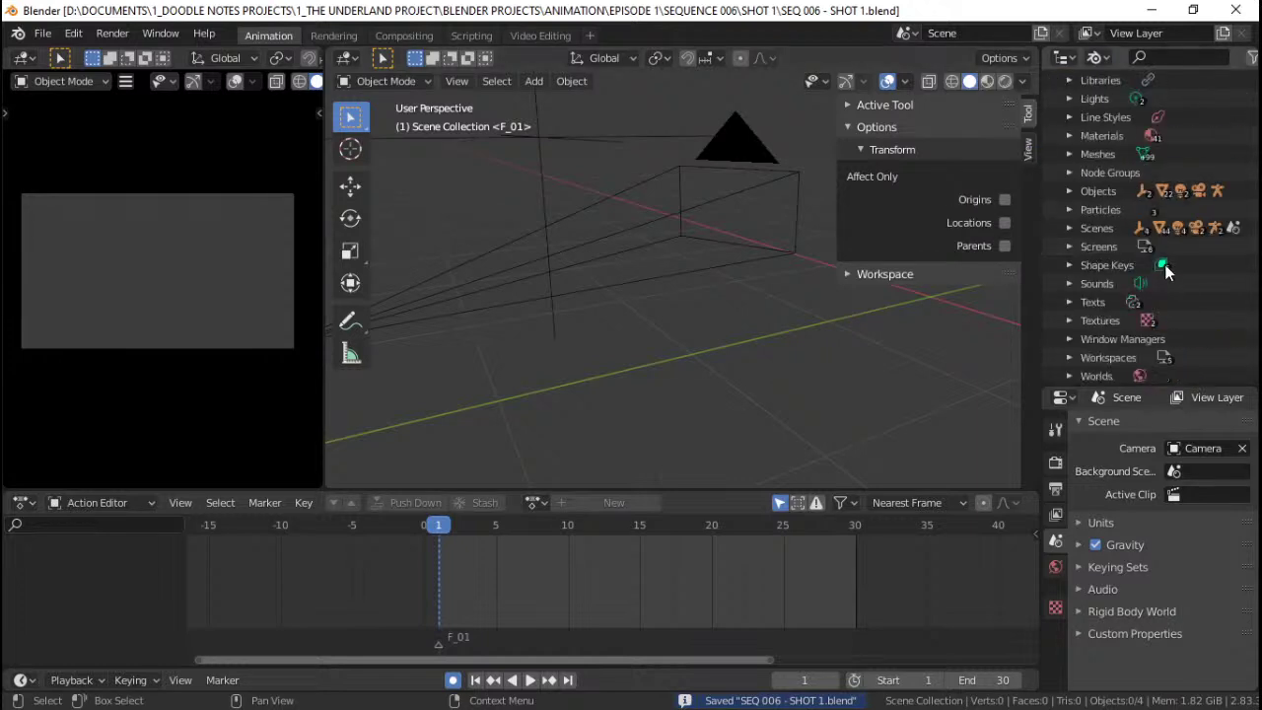
left_click(1141, 367)
right_click(1149, 371)
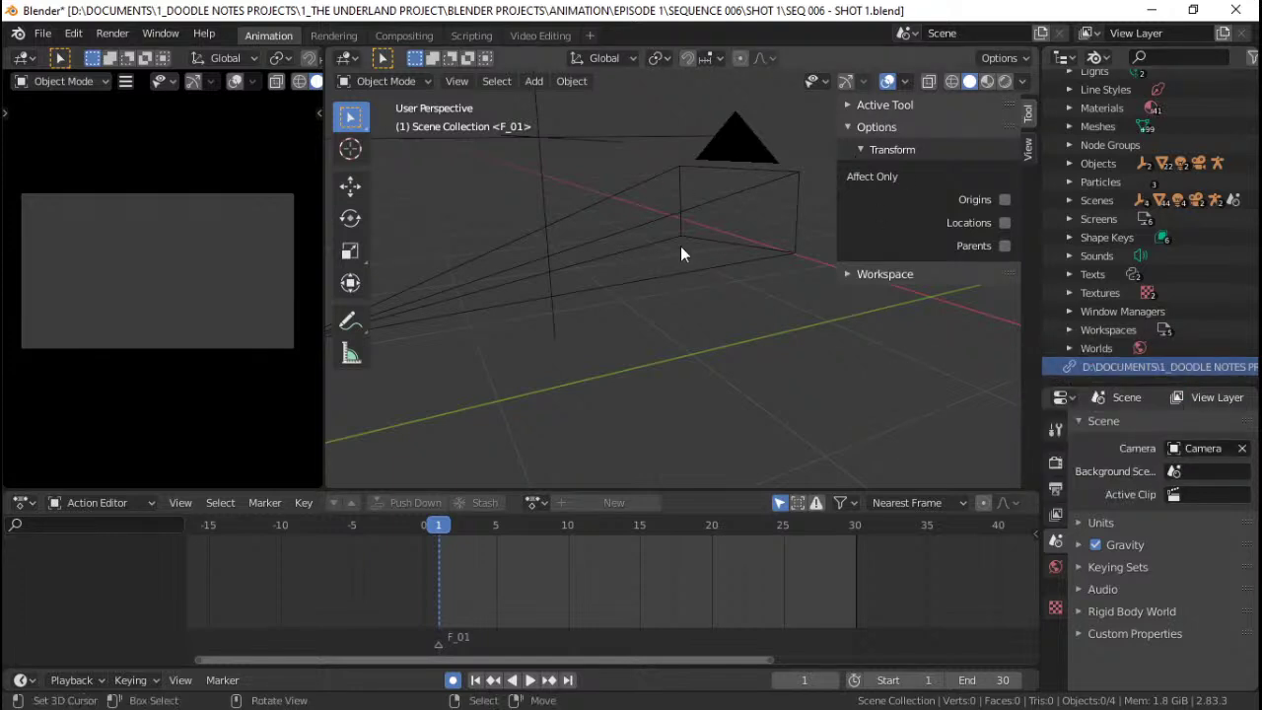
key("n")
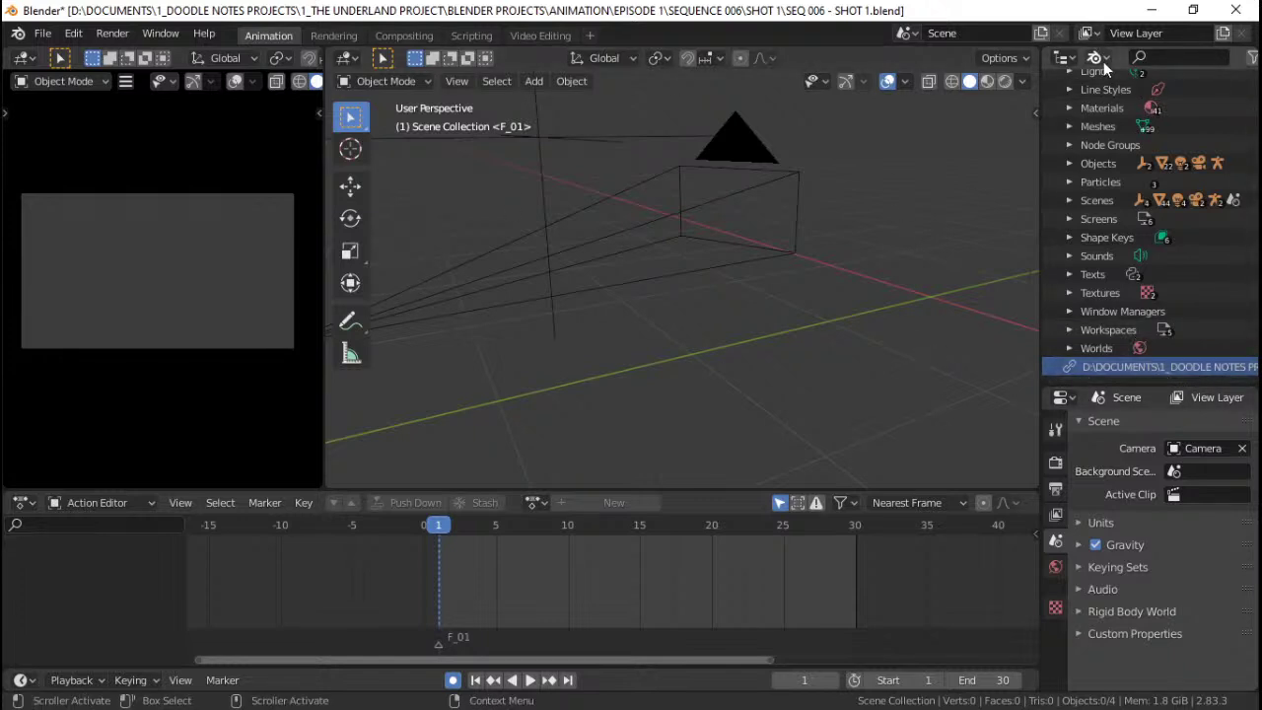
right_click(1149, 367)
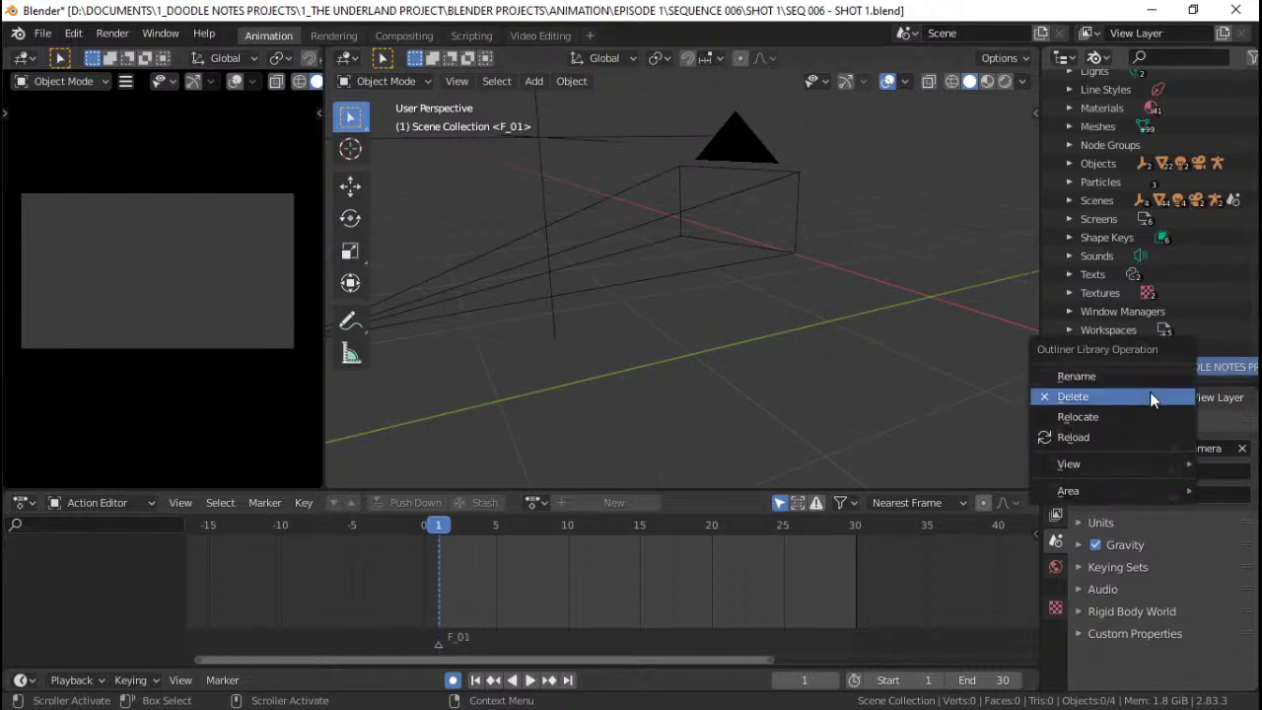
left_click(1150, 396)
key("ctrl+s")
Return the outliner to the View Layer display mode.
left_click(1092, 57)
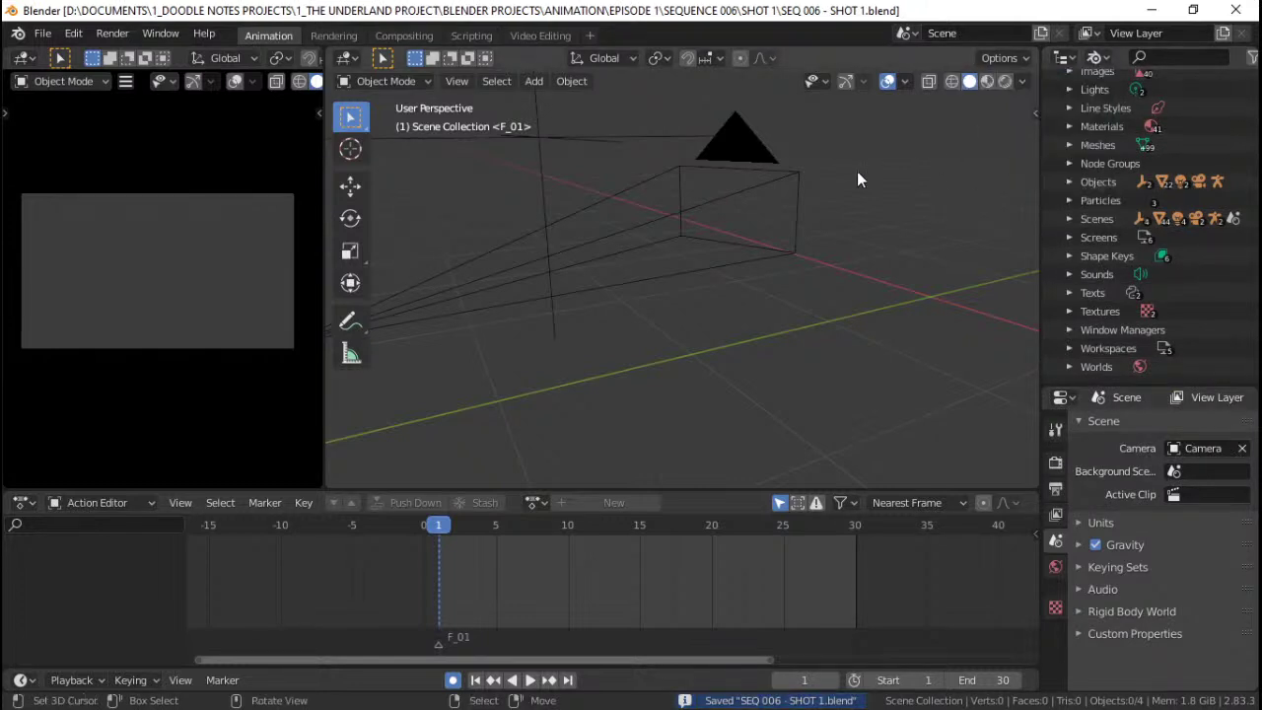
left_click(1094, 57)
left_click(1060, 99)
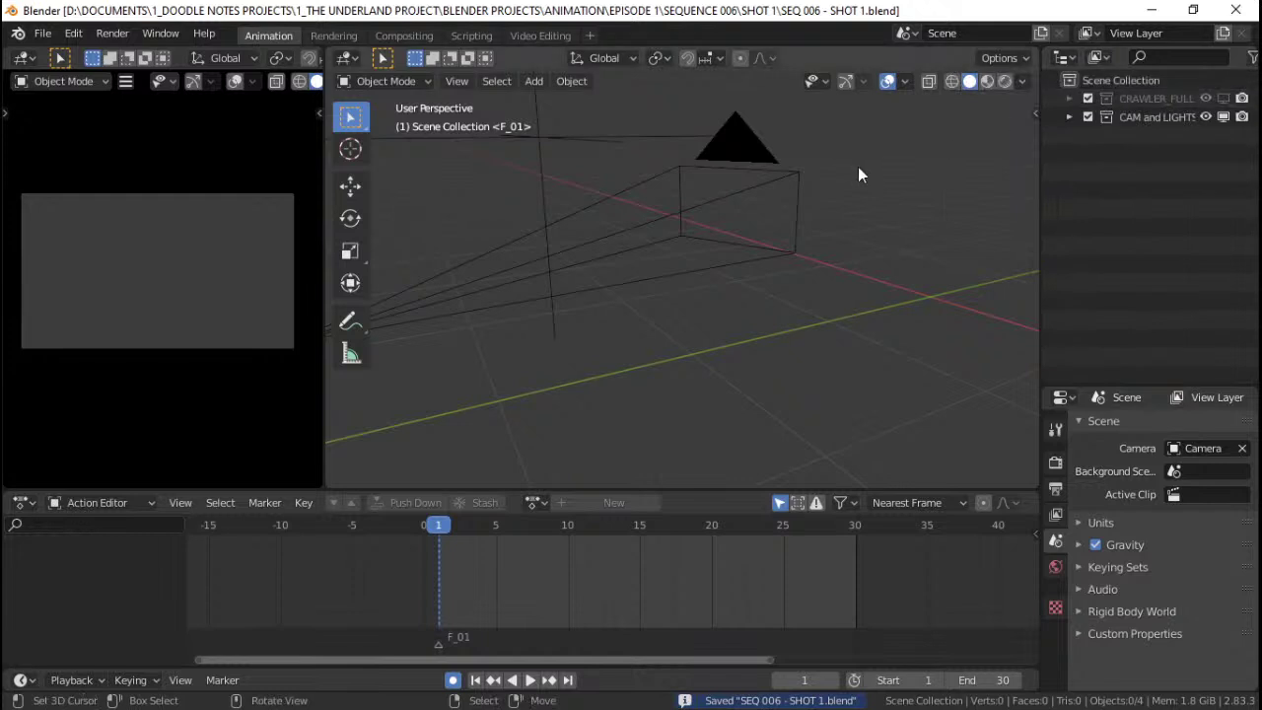
Append the CAVE ENVIRONMENT collection from Underland Cave Entrance_FINAL.blend into the Scene Collection.
left_click(1086, 98)
left_click(1103, 81)
left_click(44, 32)
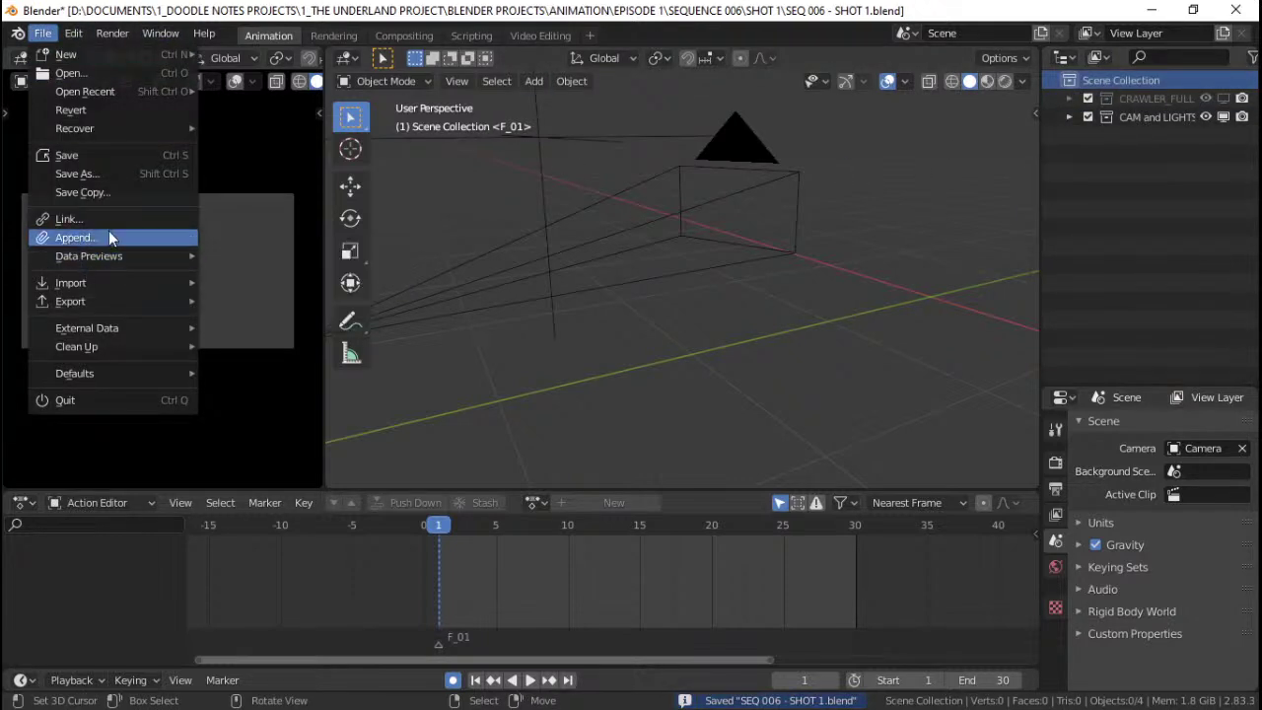
left_click(106, 235)
double_click(297, 181)
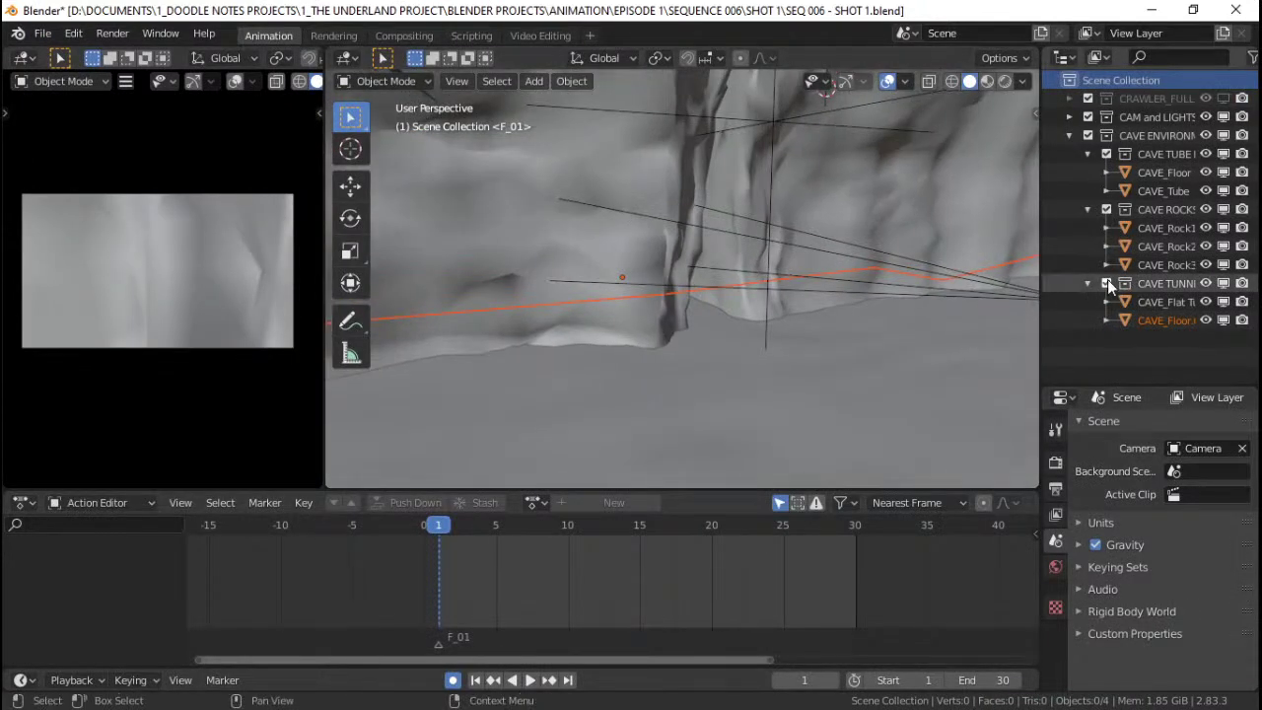
Collapse the CAVE ENVIRONMENT collection in the outliner and save the file.
left_click(1087, 283)
left_click(1073, 136)
left_click(1096, 135)
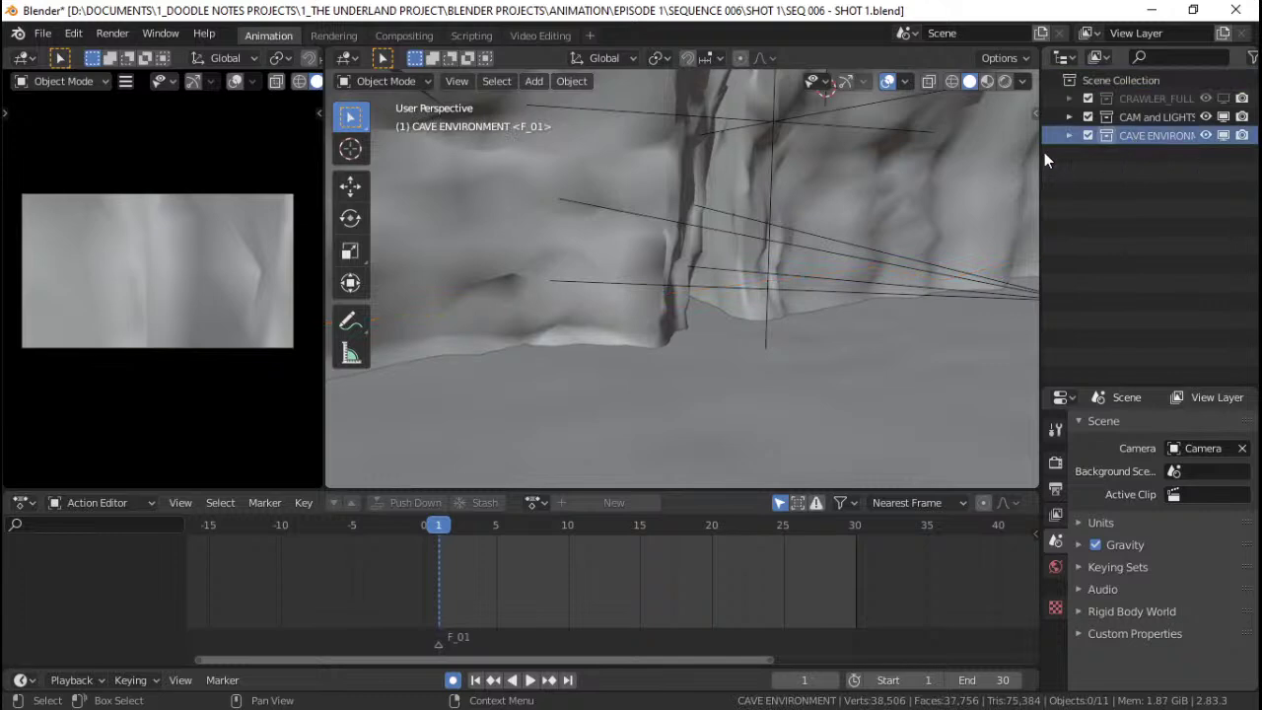
key("ctrl+s")
Make the Scene Collection active, start another append, and go up to the BLENDER PROJECTS folder.
left_click(1120, 78)
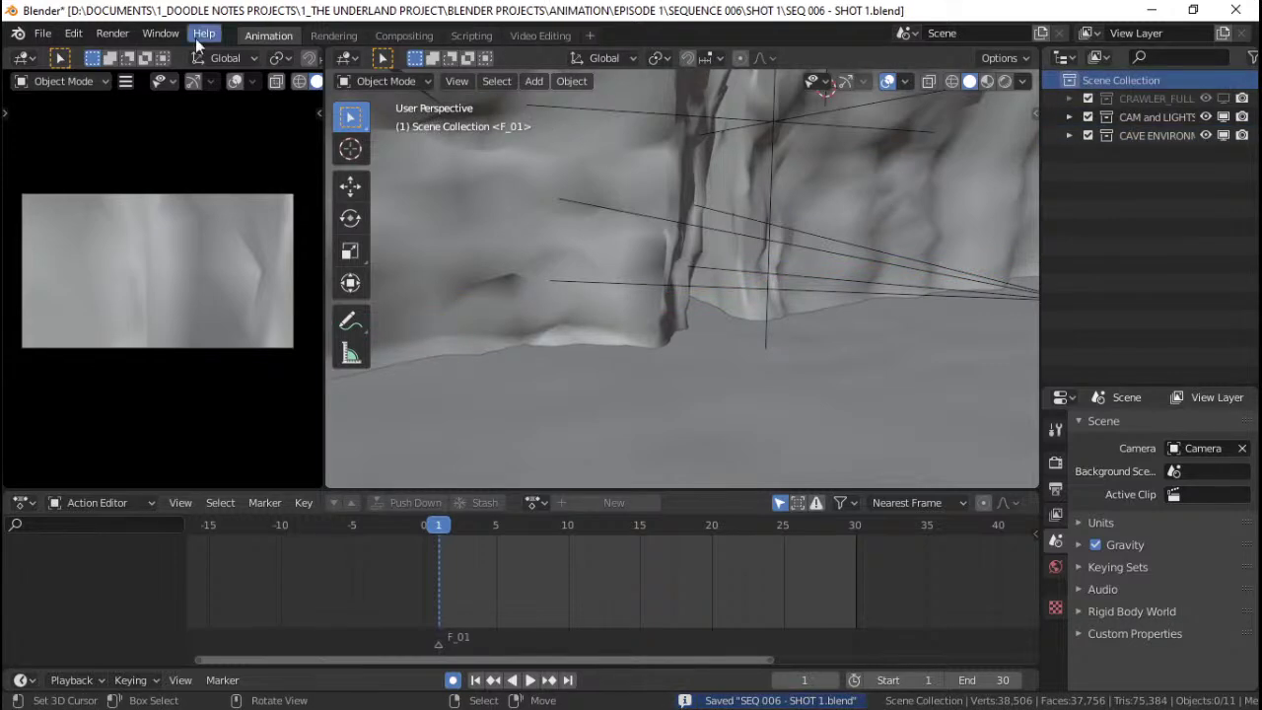
left_click(38, 36)
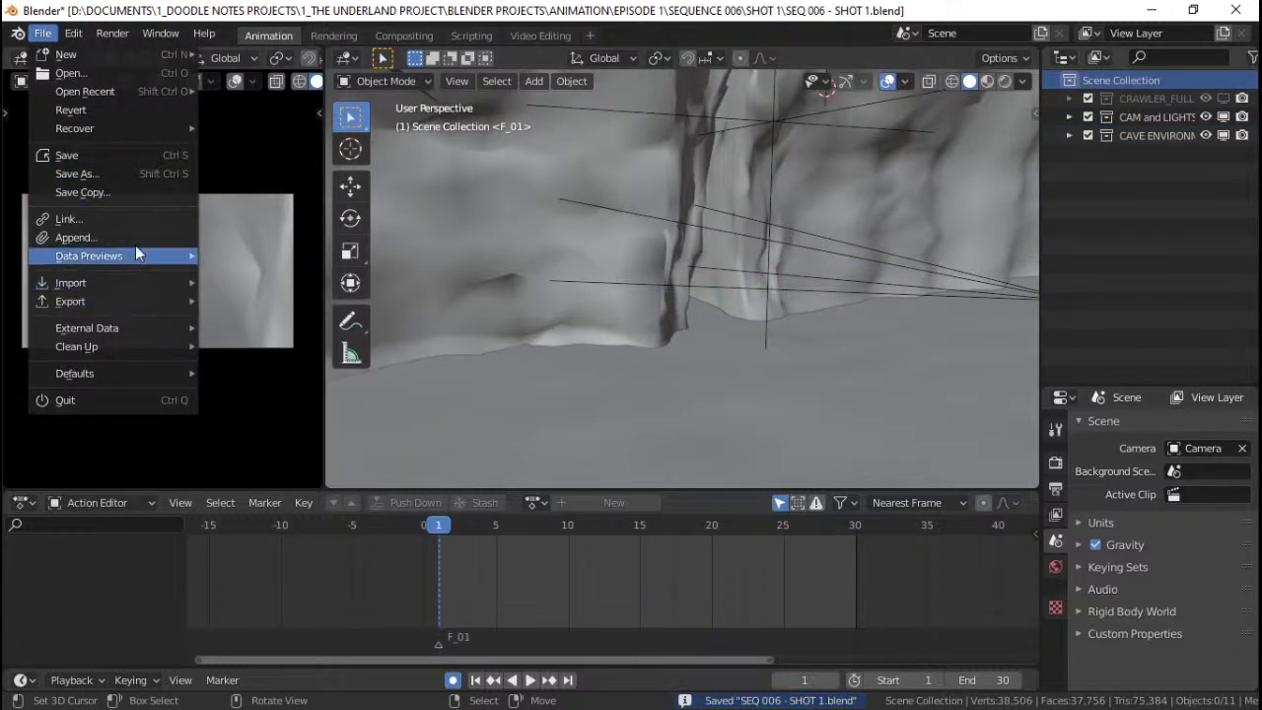
left_click(77, 238)
left_click(290, 65)
left_click(290, 65)
left_click(290, 65)
left_click(290, 66)
left_click(290, 65)
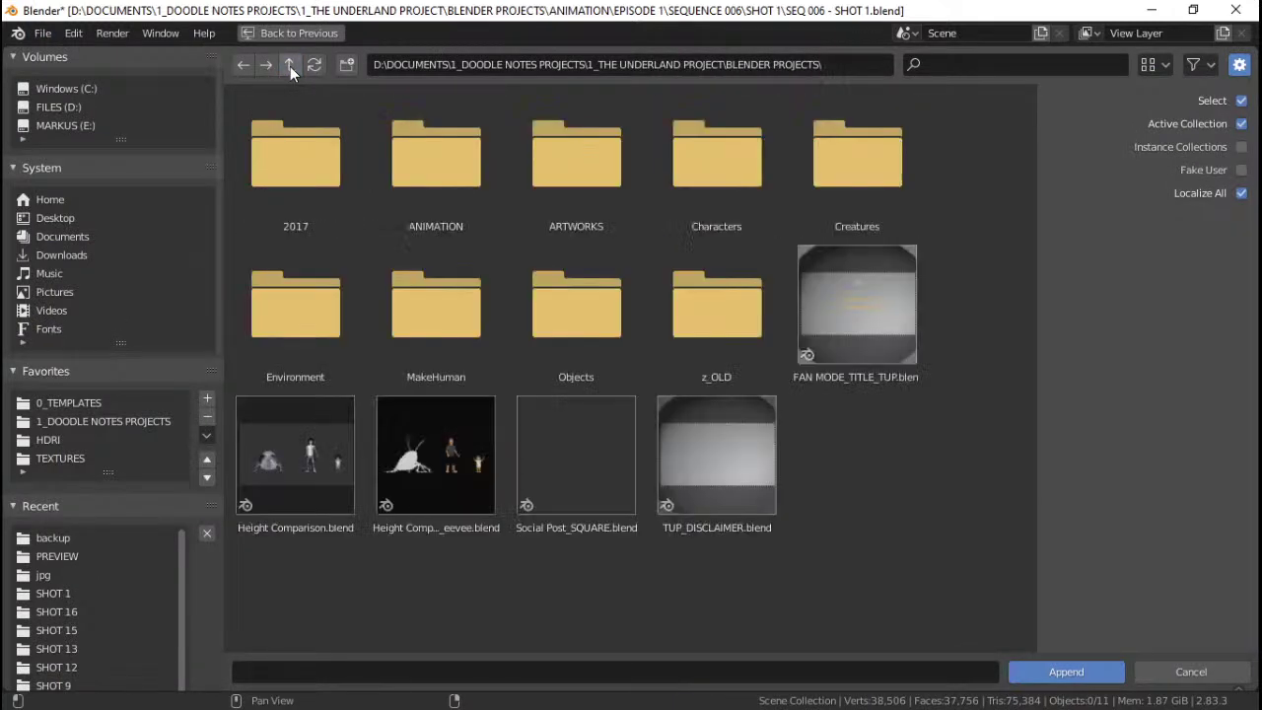
Append the GREGOR_v1.5 collection from Gregor_FINAL.blend in the Characters, Gregor FINAL folder.
left_click(729, 148)
left_click(532, 153)
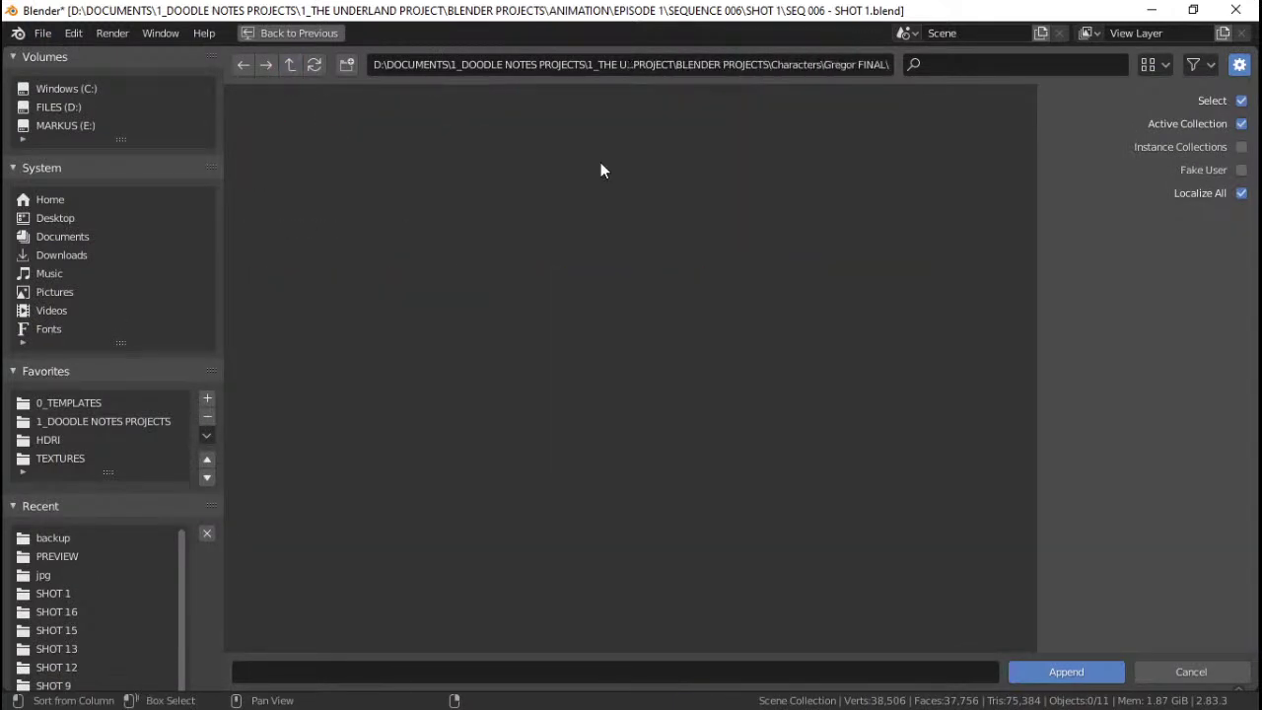
left_click(802, 170)
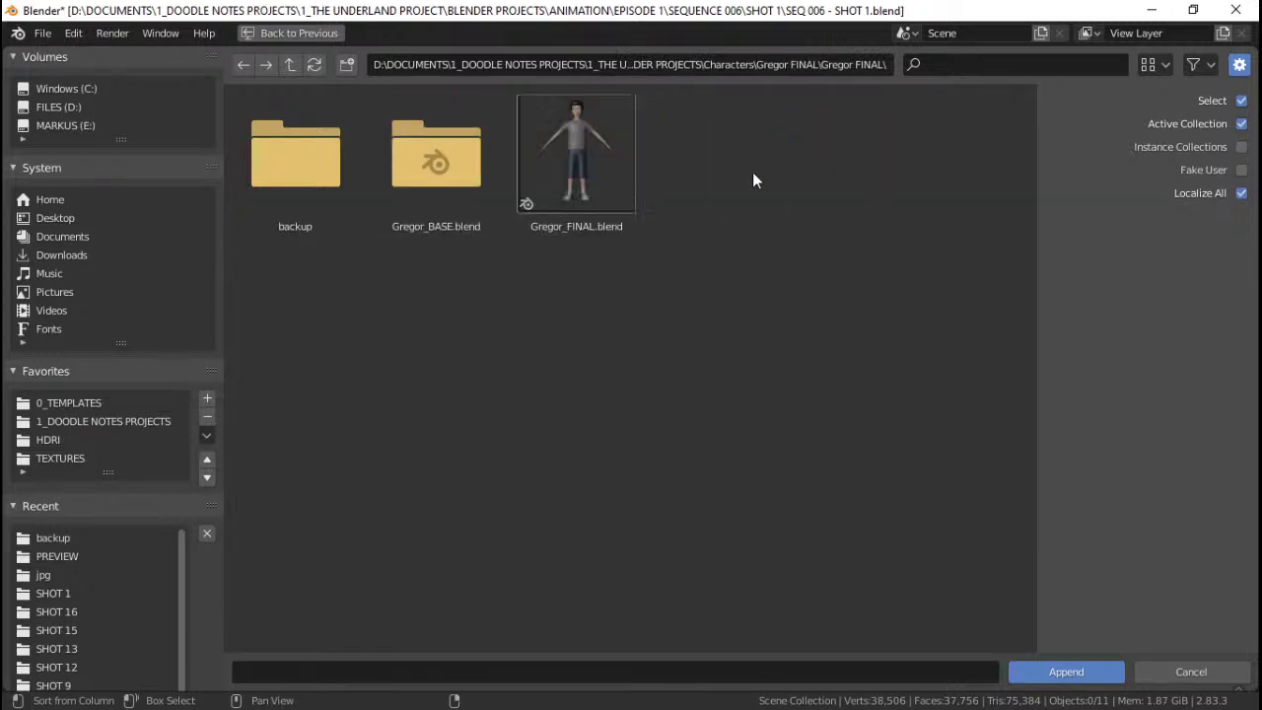
left_click(560, 174)
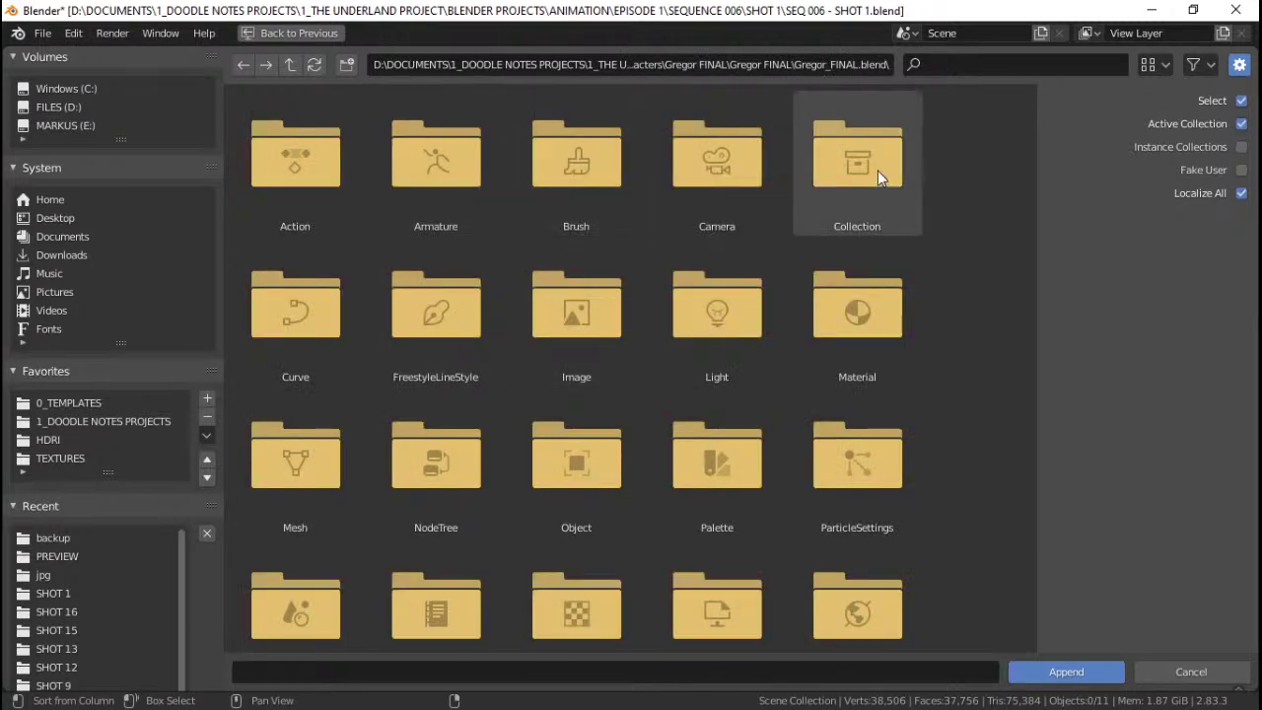
left_click(878, 171)
left_click(571, 164)
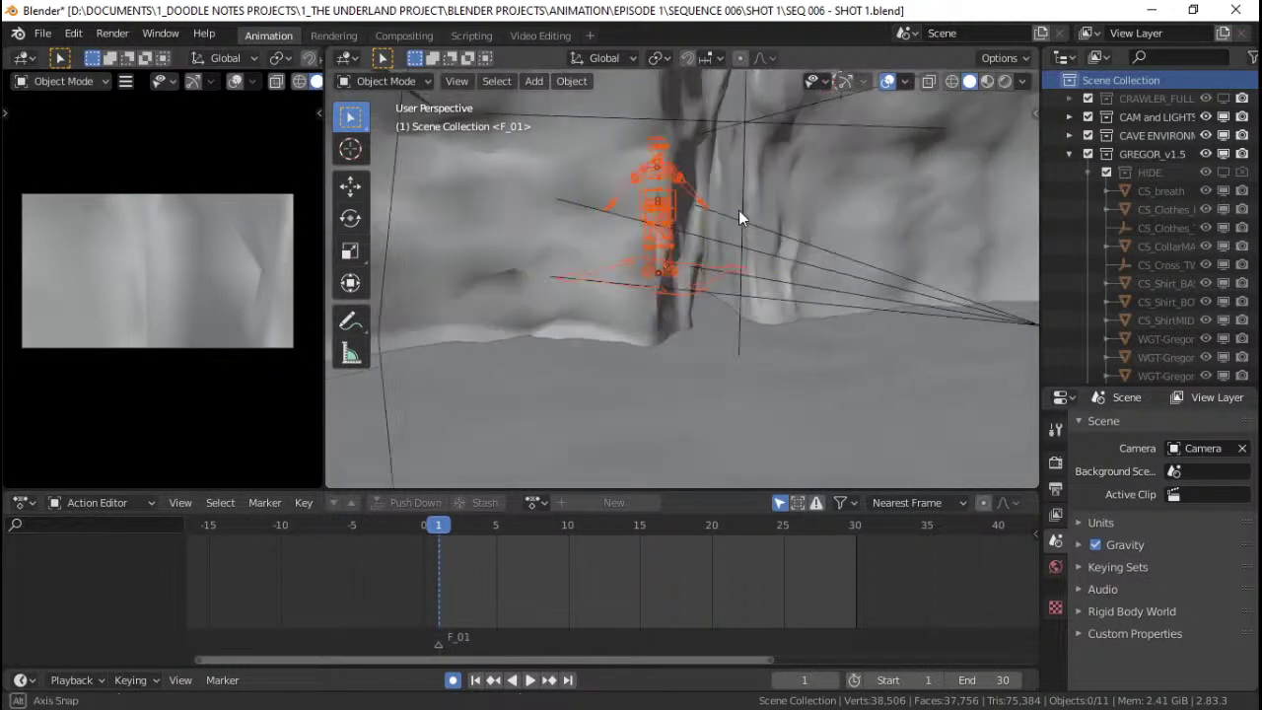
Collapse the HIDE, G_HAIR, eyebrow and PROXIES collections inside GREGOR_v1.5.
middle_click_drag(738, 210, 702, 212)
left_click(1087, 173)
left_click(1087, 192)
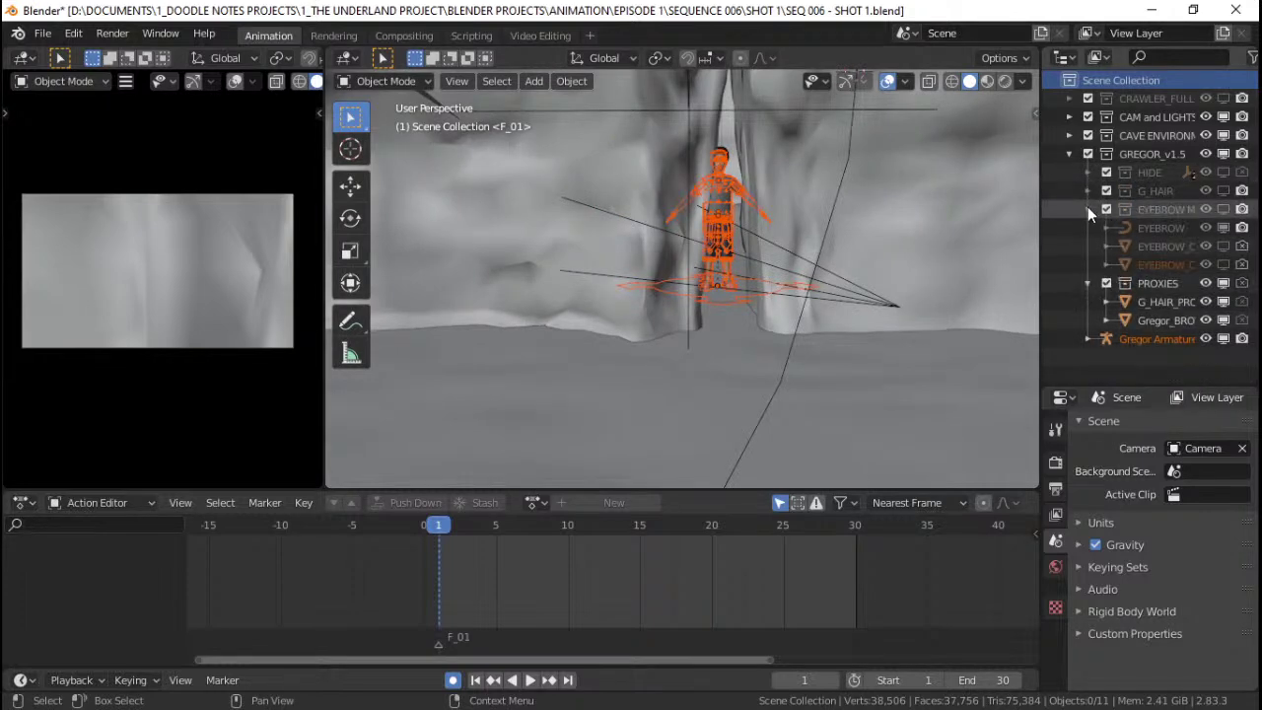
left_click(1088, 209)
left_click(1087, 228)
Assign the stored Gregor Anim action to the Gregor Armature and save the file.
left_click(1147, 248)
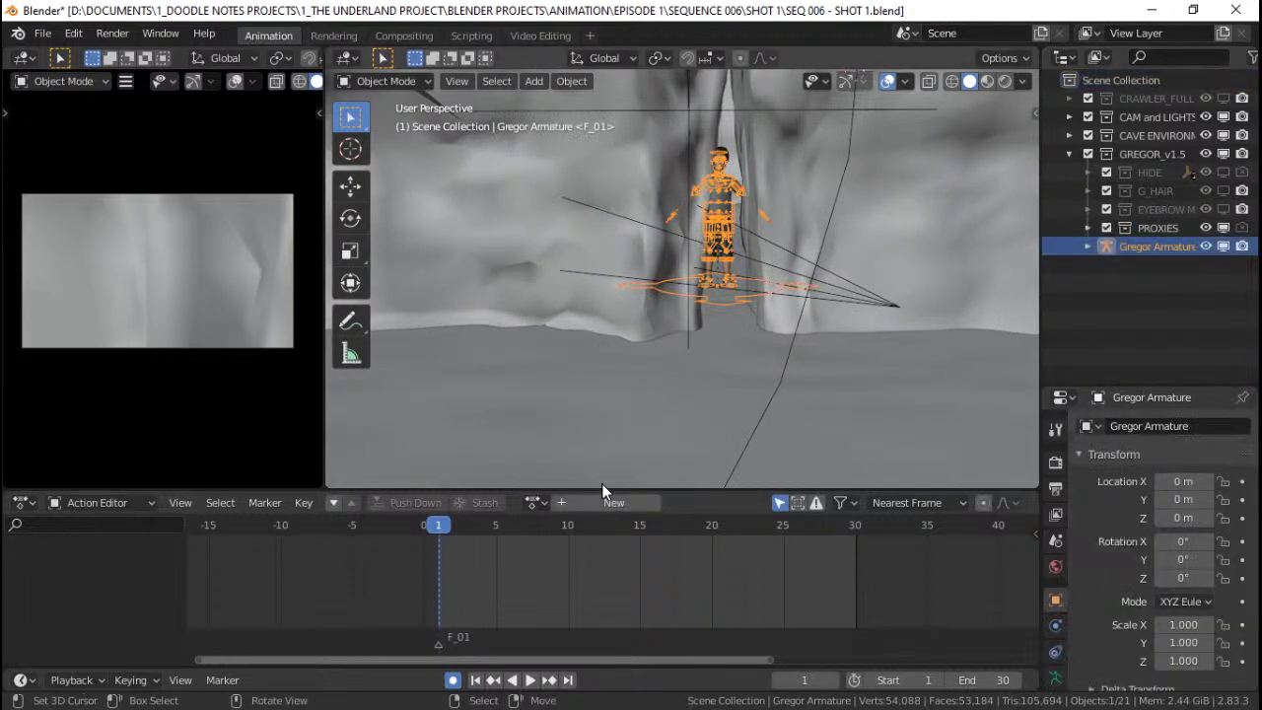
left_click(534, 503)
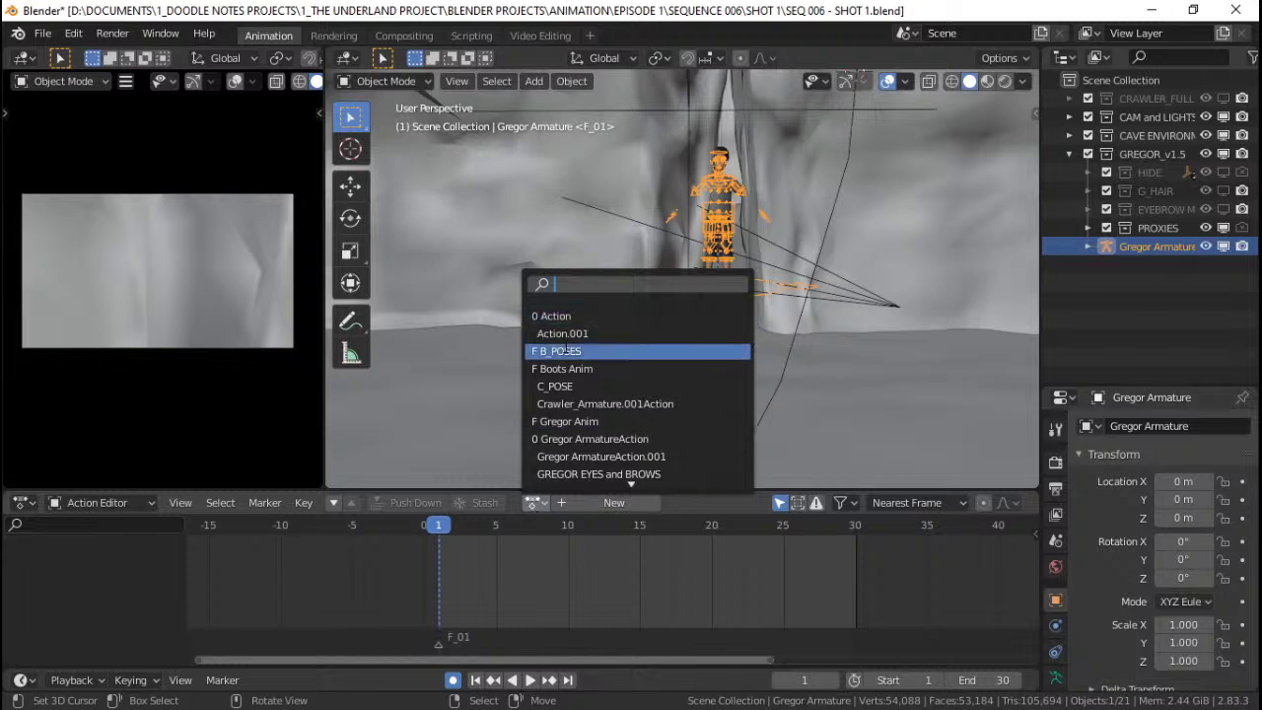
left_click(575, 421)
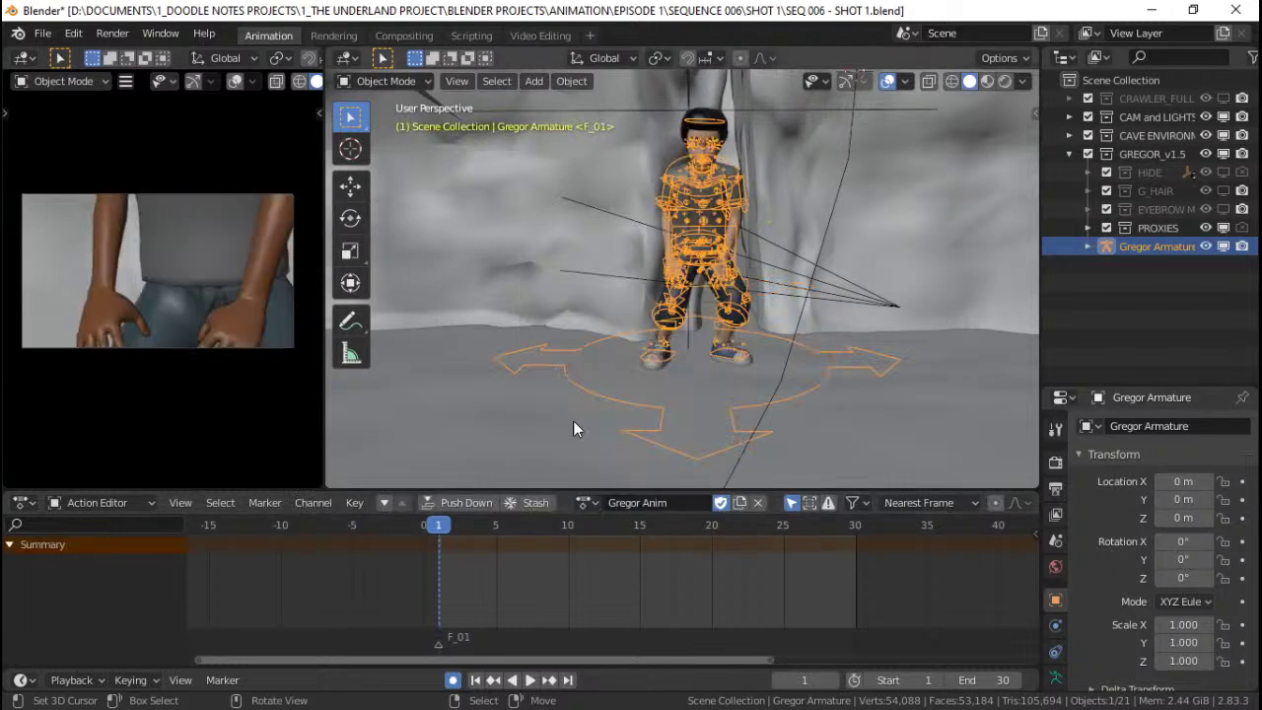
middle_click_drag(763, 278, 808, 307)
key("ctrl+s")
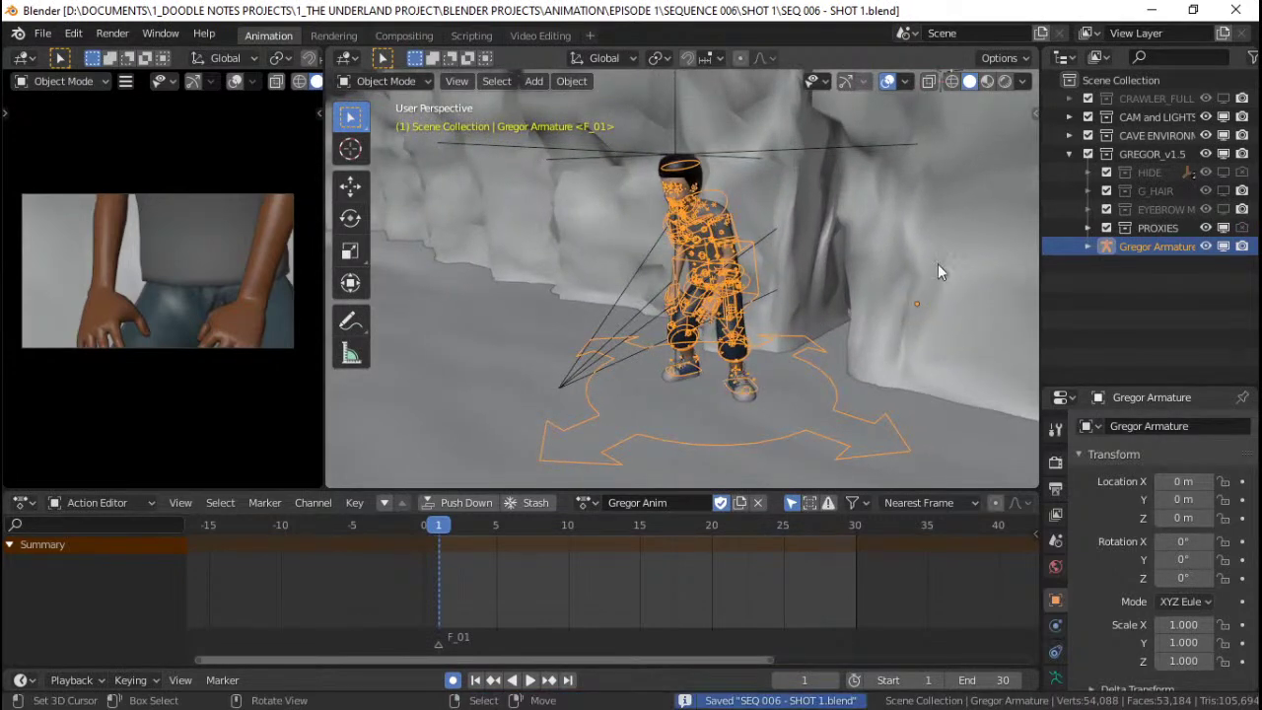
Examine Gregor's pose in the cave from several angles and reselect the Gregor Armature.
left_click(1134, 79)
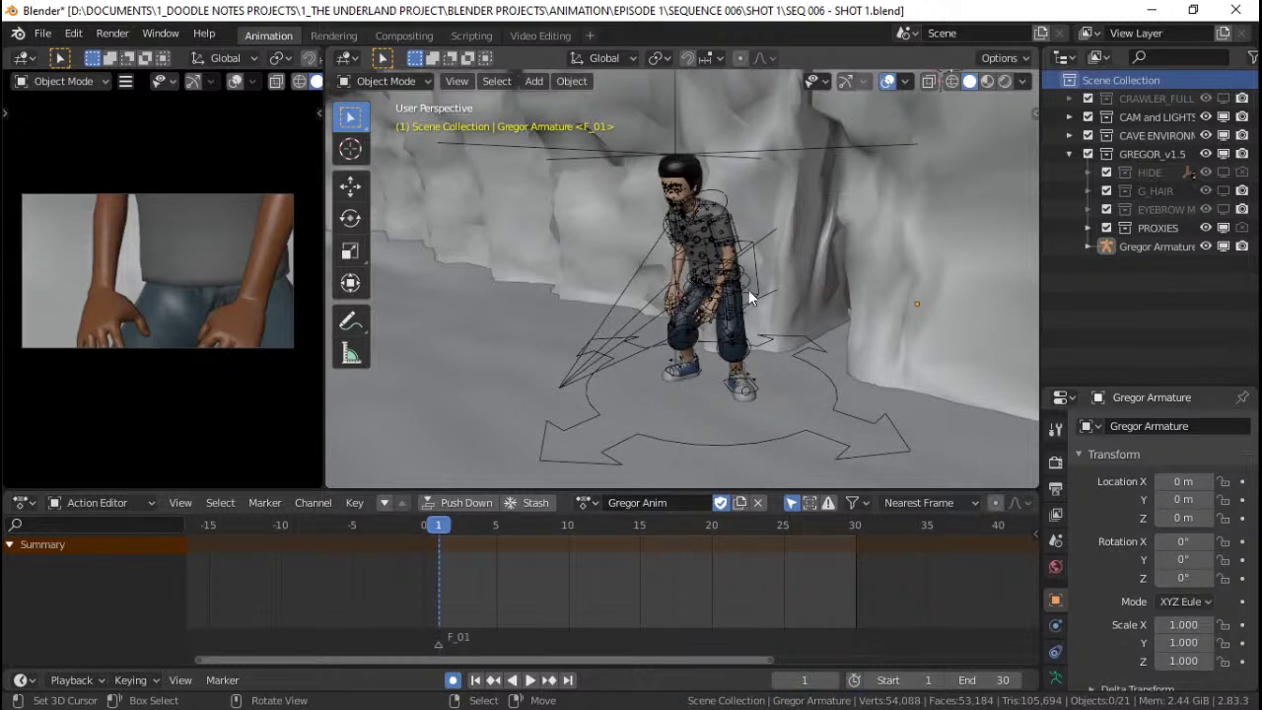
middle_click_drag(710, 328, 753, 312)
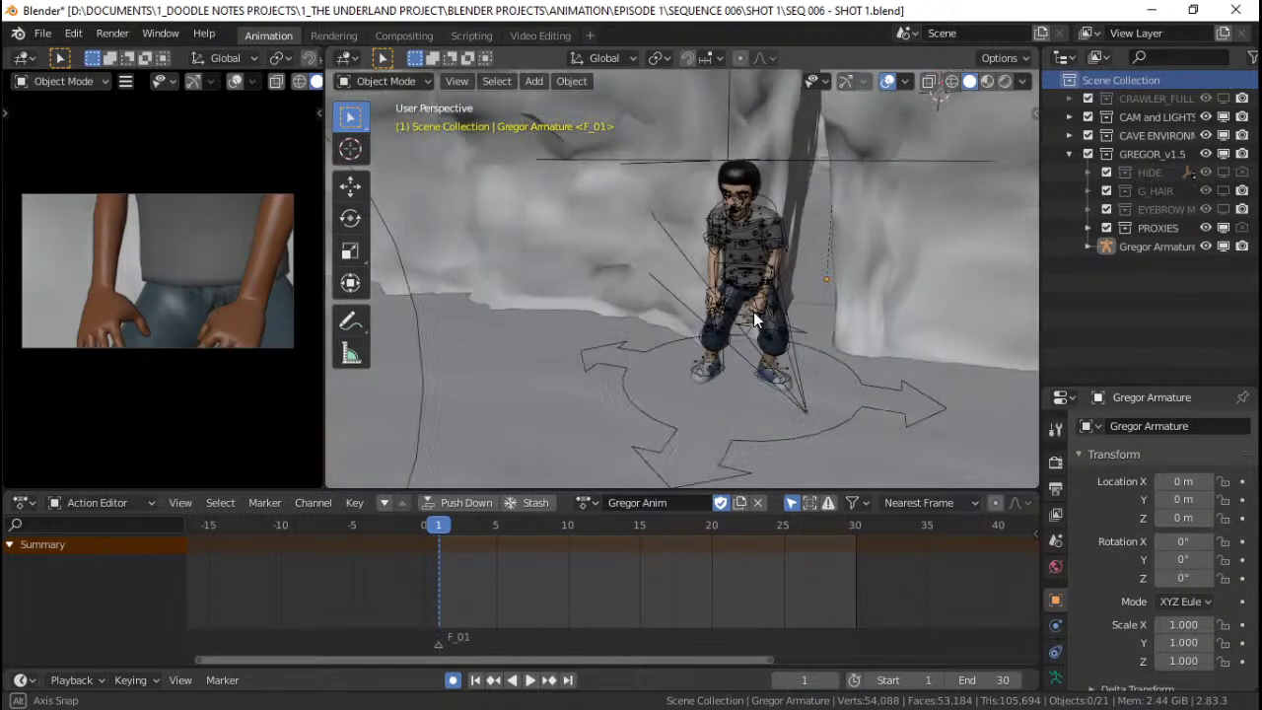
left_click(856, 383)
left_click(856, 379)
middle_click_drag(968, 292, 986, 237)
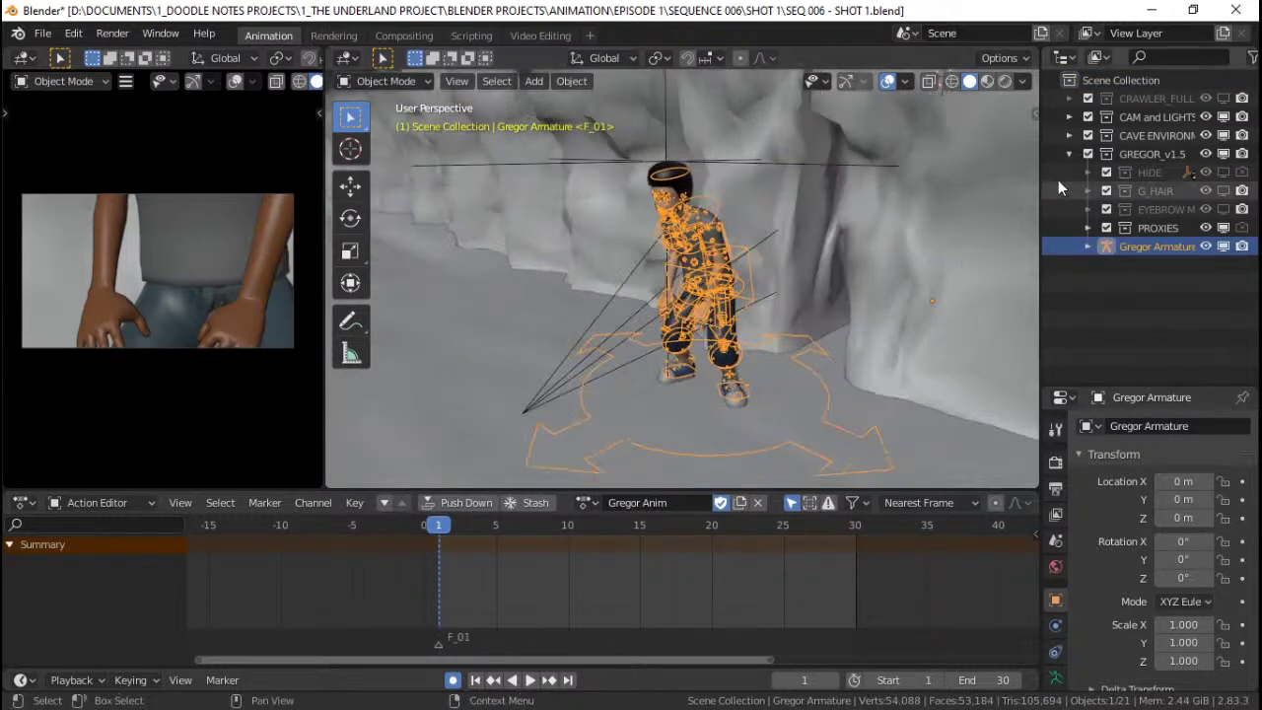
Deselect and reselect the Gregor Armature while checking its pose in the cave, and save the file.
left_click(1125, 79)
scroll(740, 282, "up", 2)
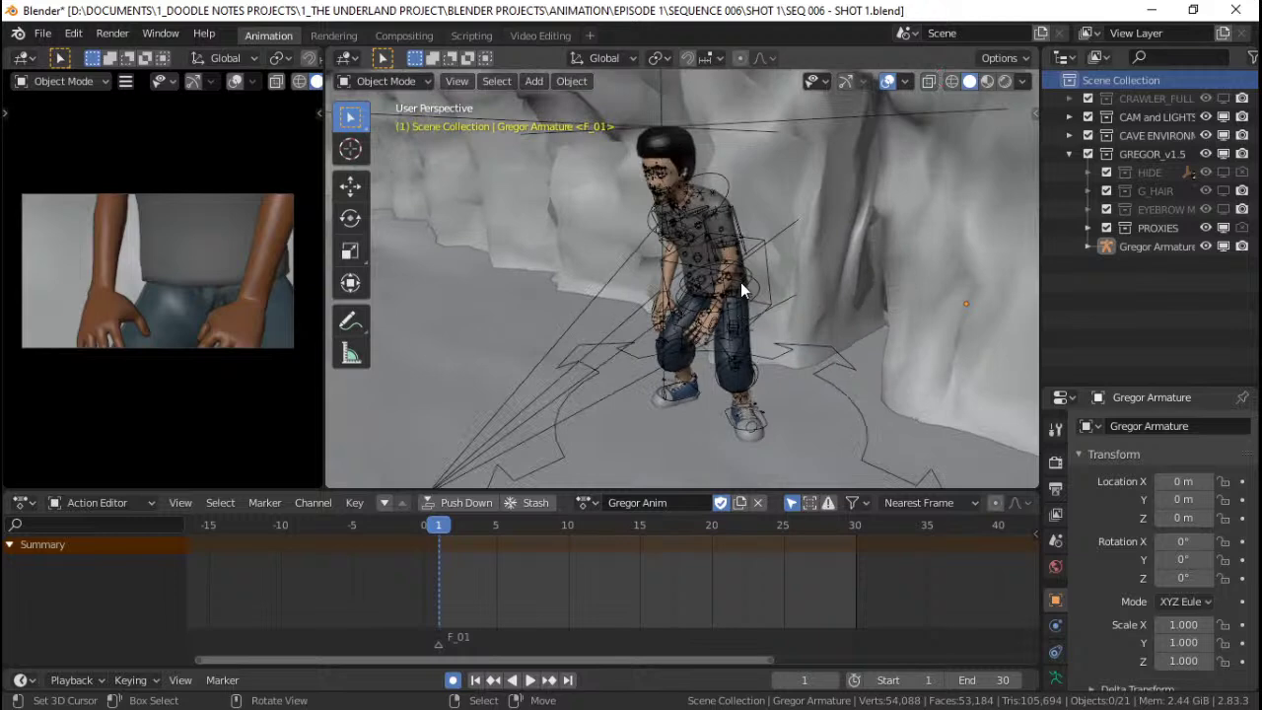
left_click(743, 333)
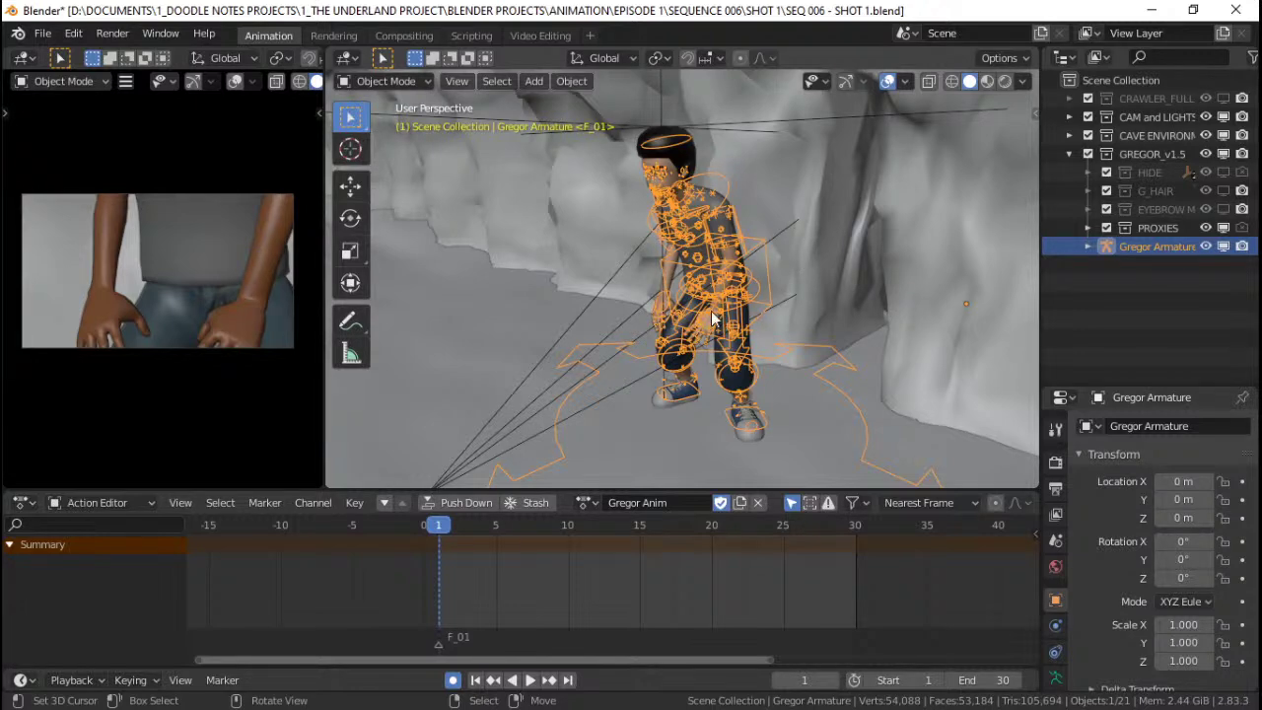
middle_click_drag(667, 310, 554, 271)
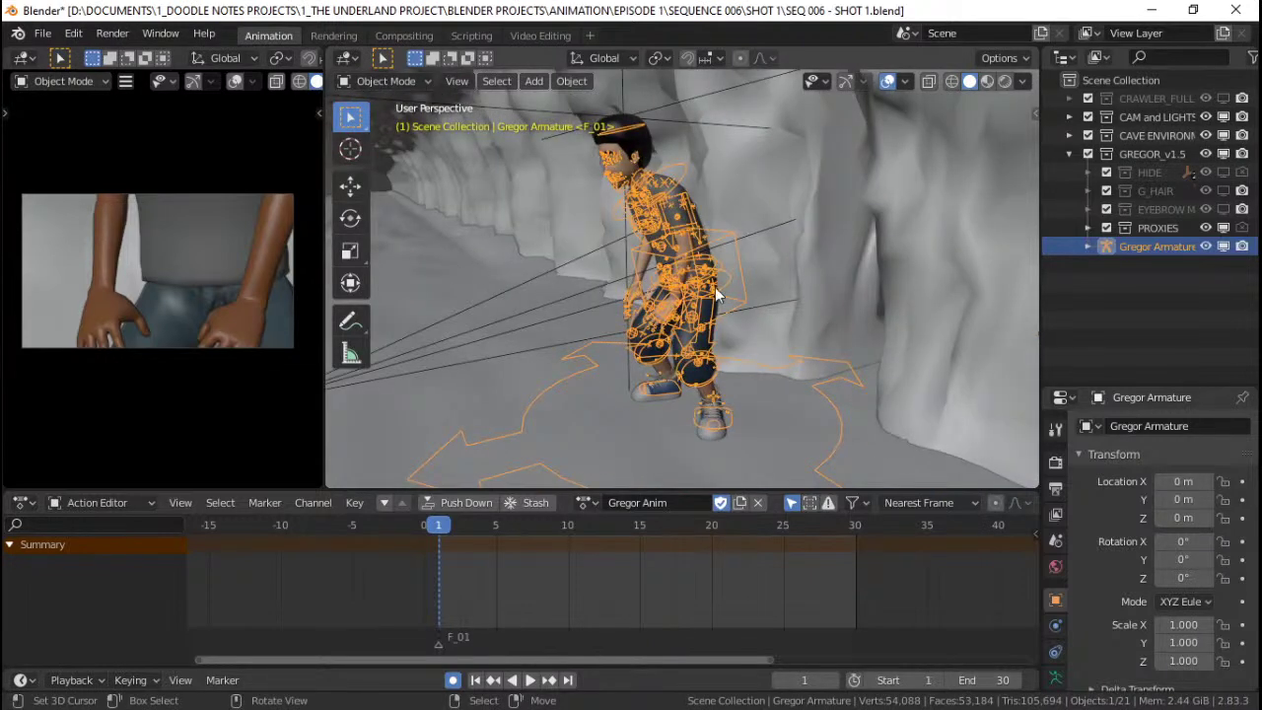
middle_click_drag(772, 268, 757, 360)
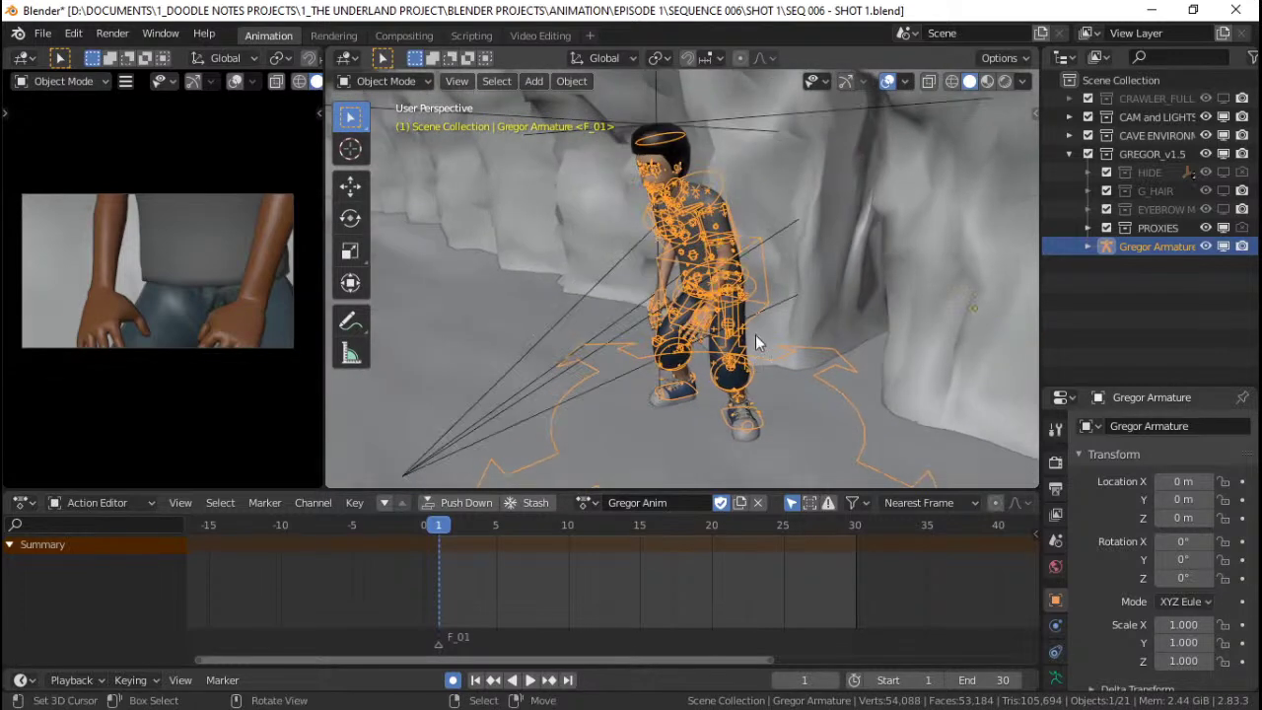
middle_click_drag(714, 169, 697, 266)
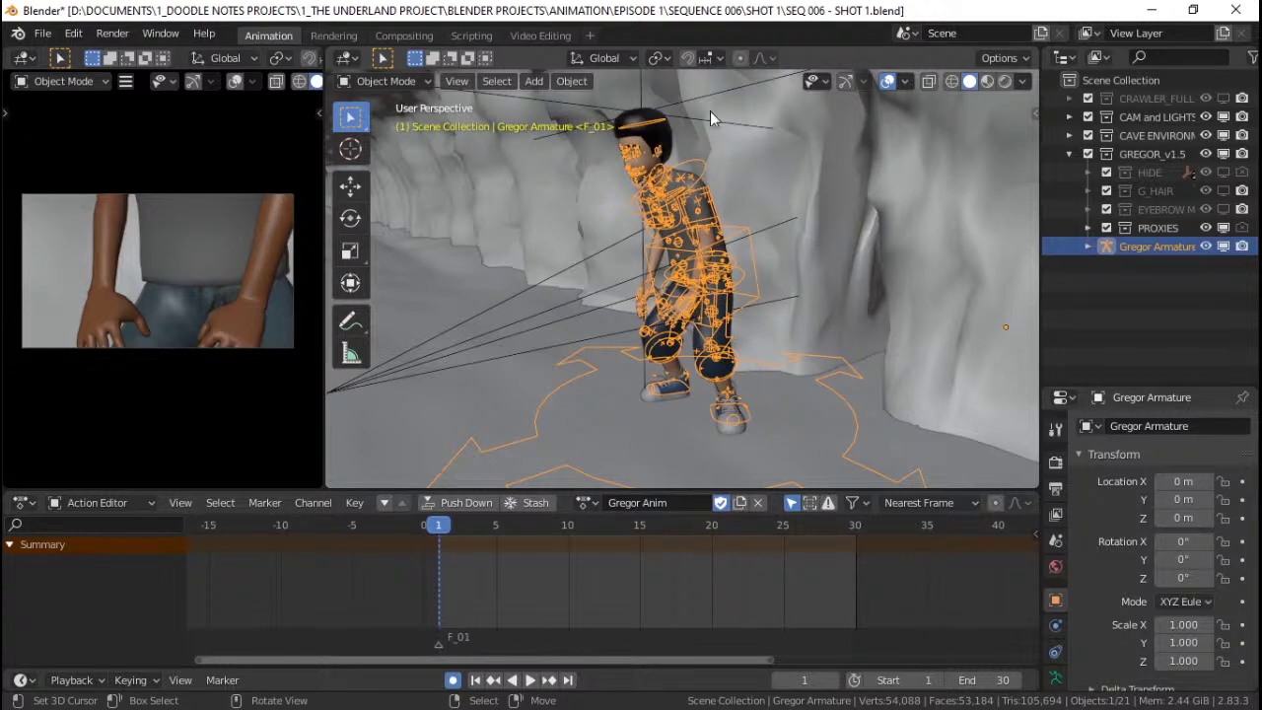
left_click(47, 35)
left_click(59, 152)
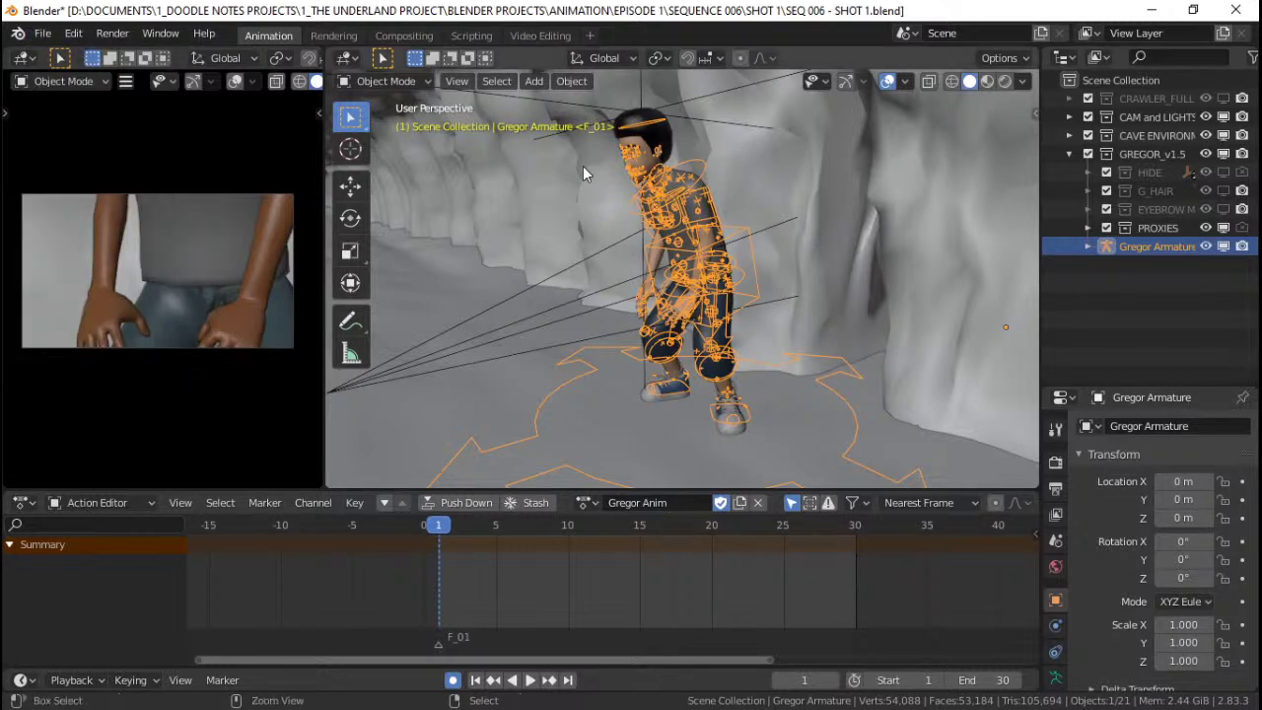
Append the BOOTS v1.5 collection from Boots FINAL.blend in the Characters, Boots FINAL folder.
left_click(43, 33)
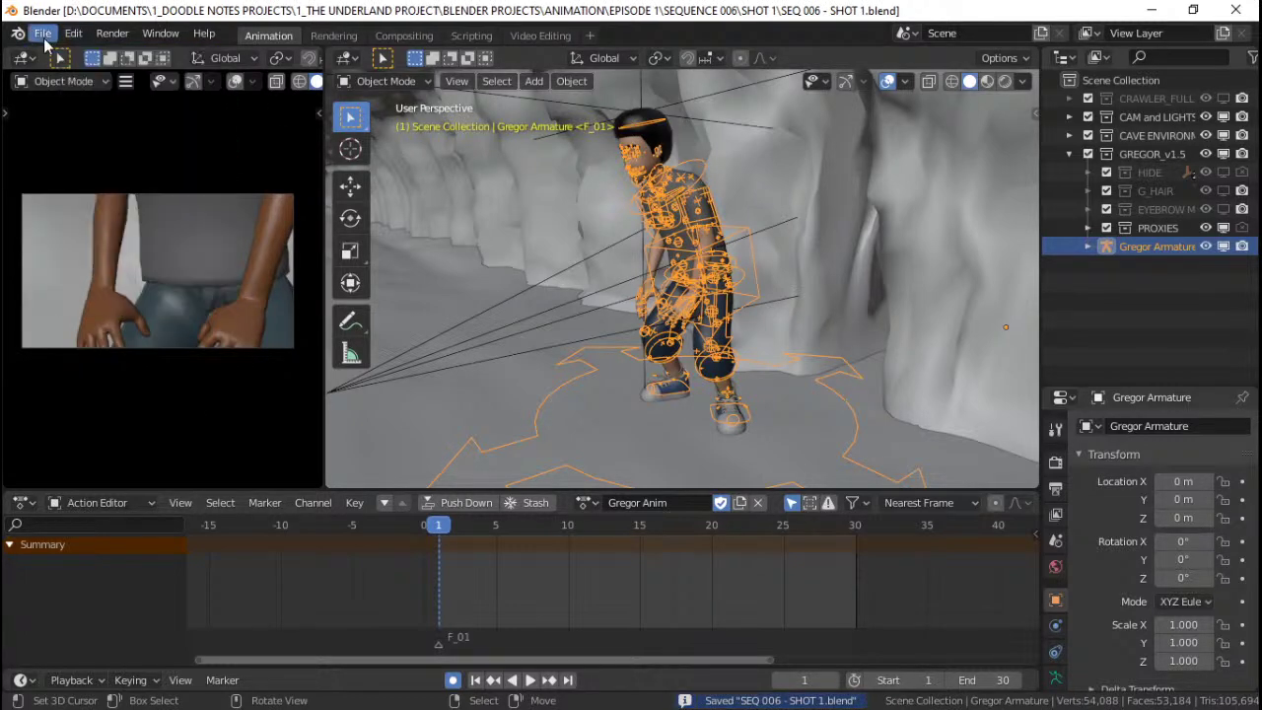
left_click(93, 238)
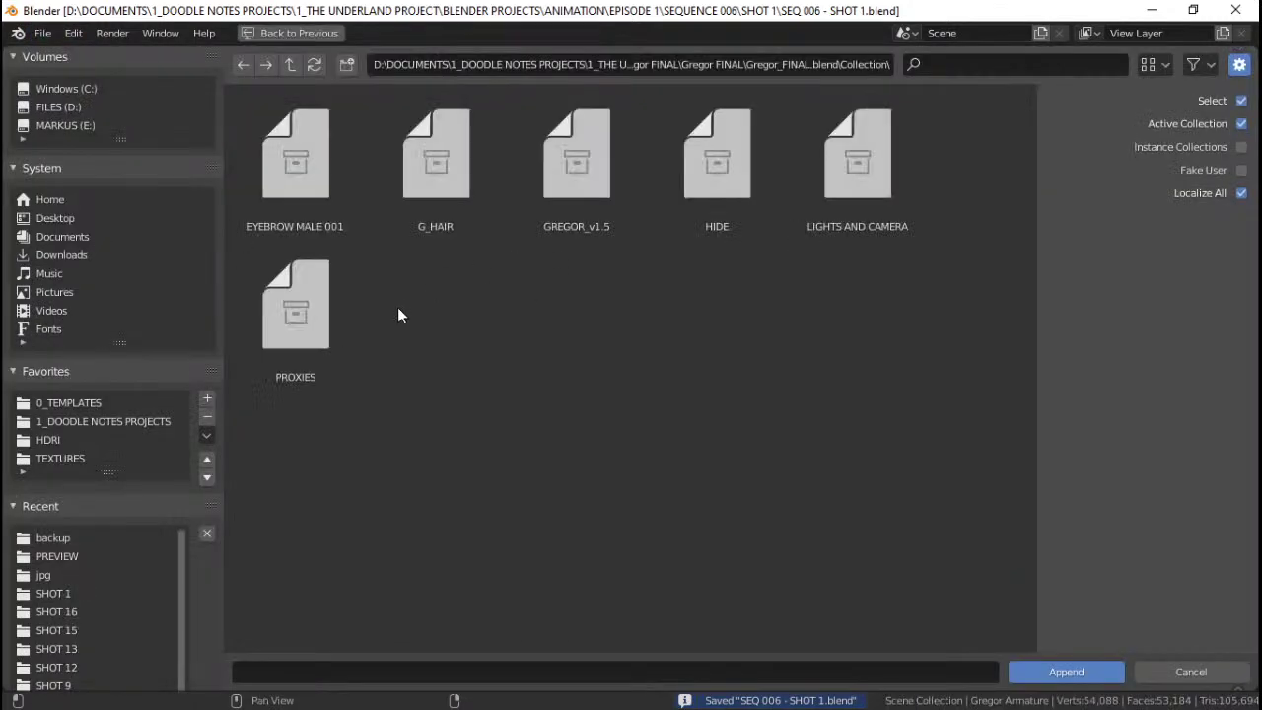
left_click(288, 64)
left_click(288, 64)
left_click(288, 64)
left_click(288, 64)
double_click(444, 178)
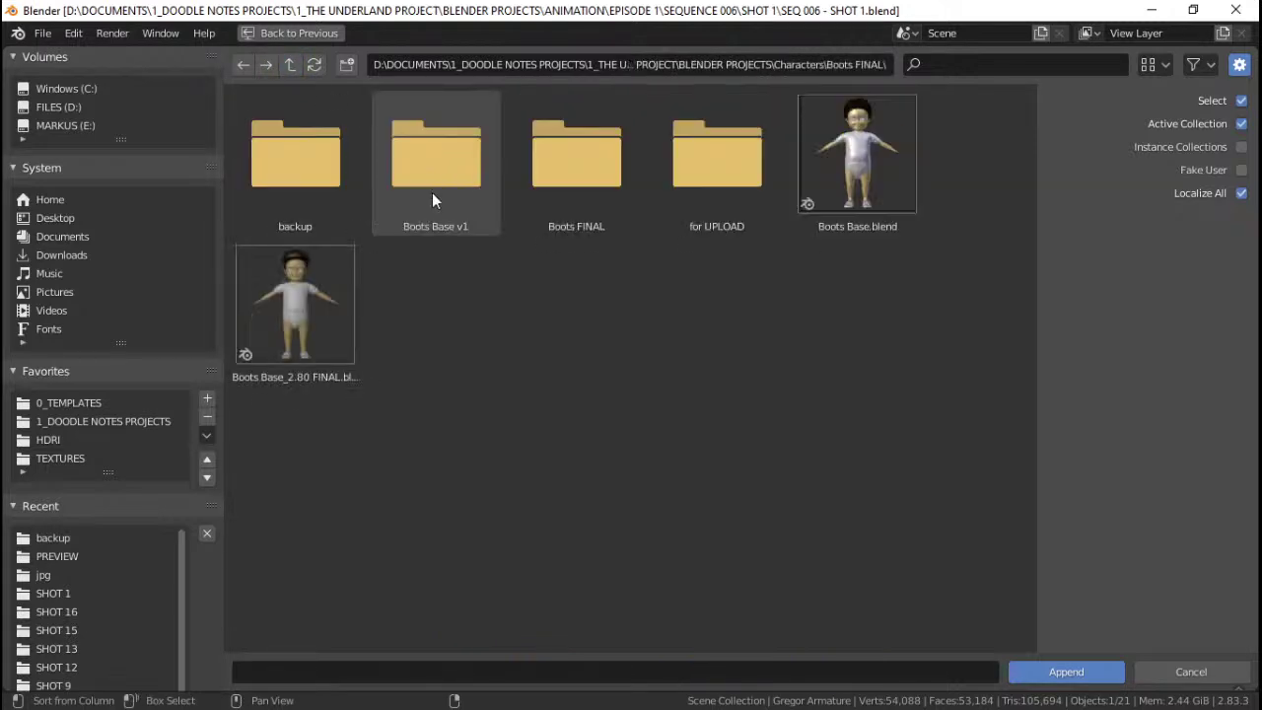
double_click(535, 190)
double_click(308, 156)
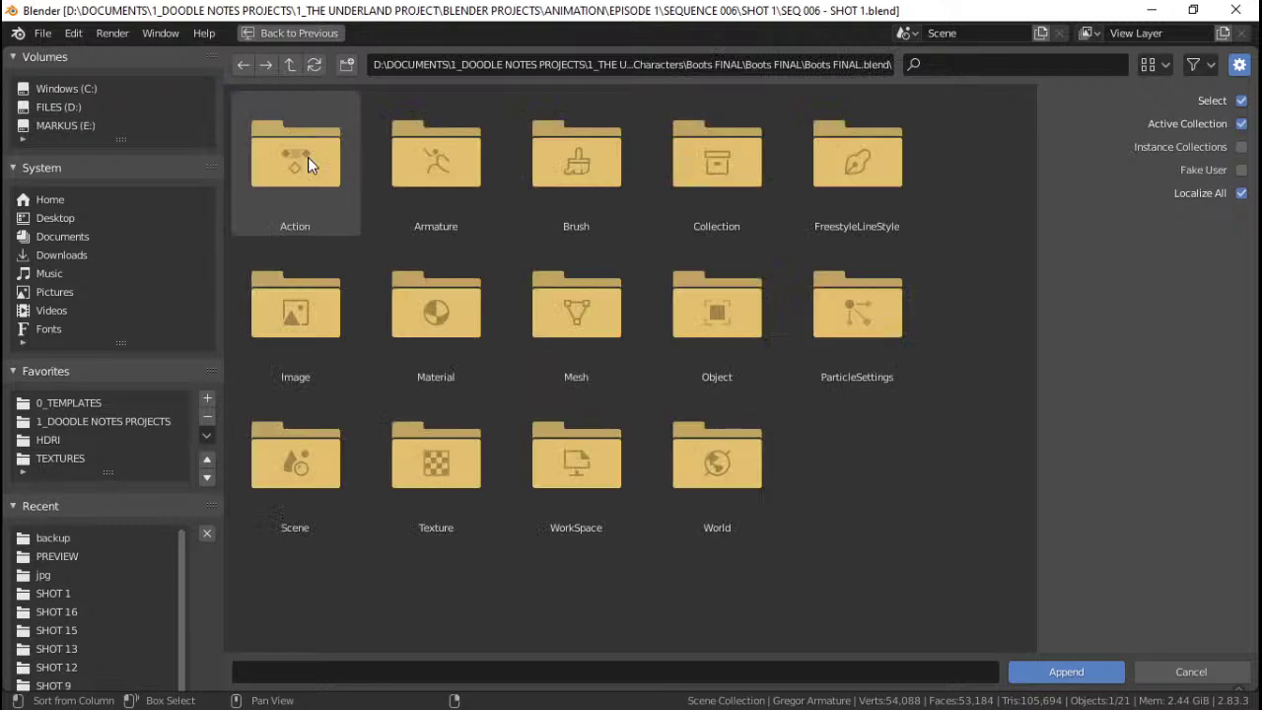
double_click(711, 190)
left_click(431, 176)
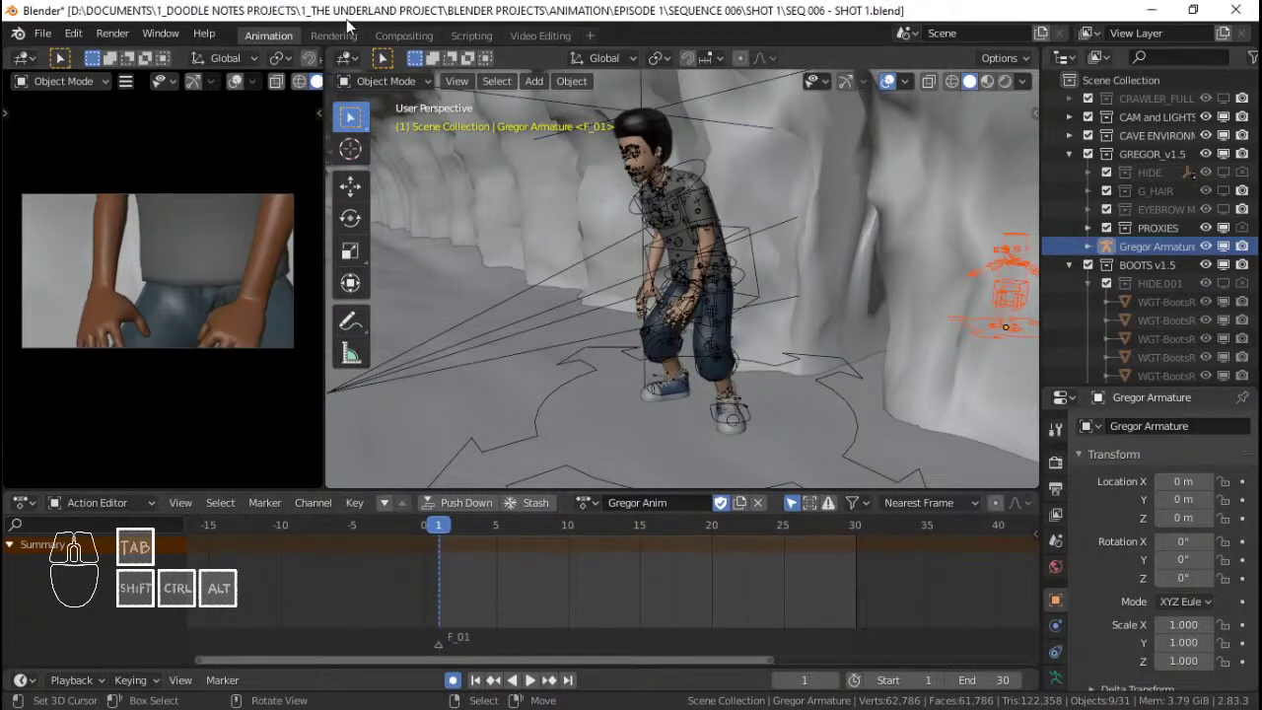
Select BootsRig_rig, exclude the HIDE.001 collection, and collapse the hair and proxies collections inside BOOTS v1.5.
middle_click_drag(458, 311, 790, 320)
left_click(790, 319)
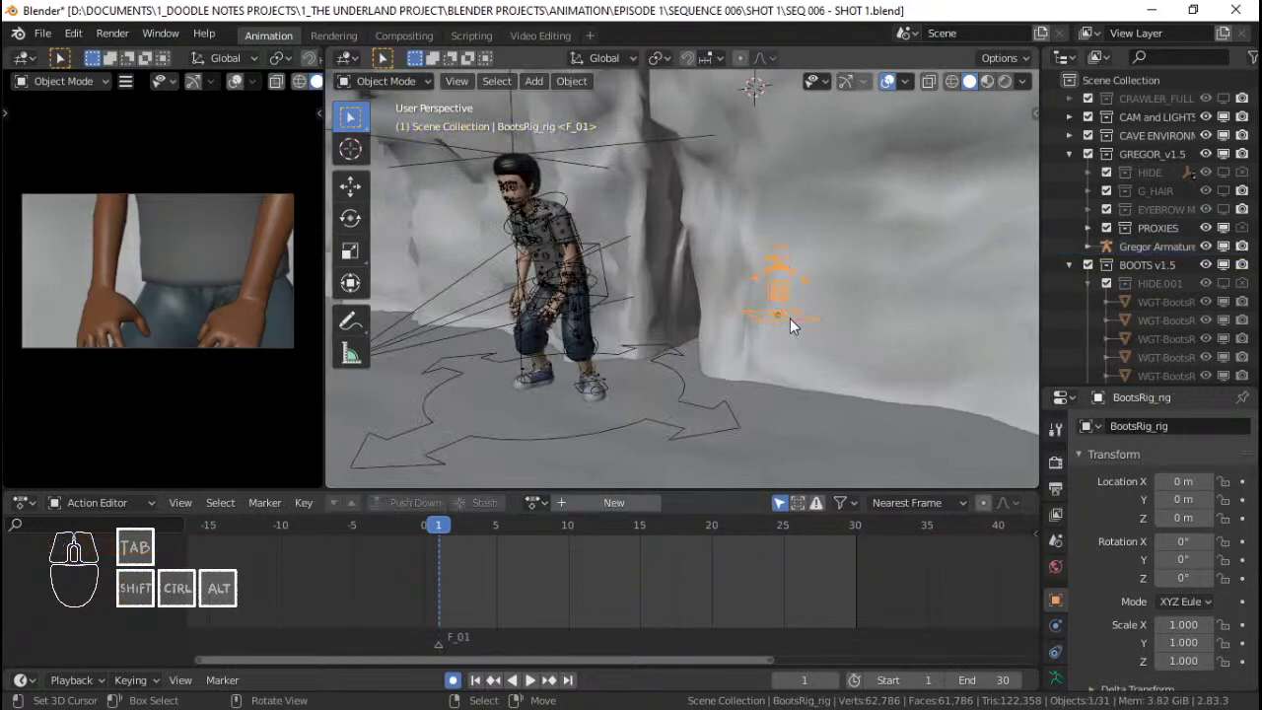
left_click(1106, 284)
left_click(1090, 302)
left_click(1088, 318)
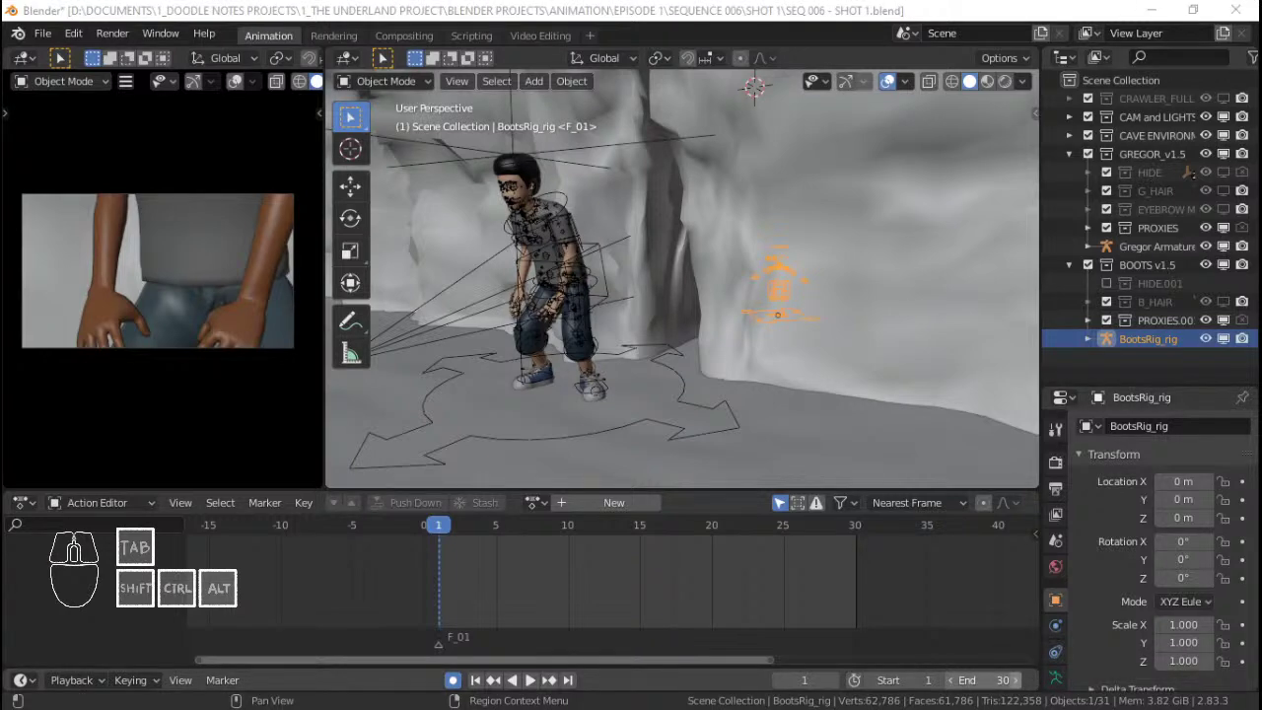
left_click(662, 9)
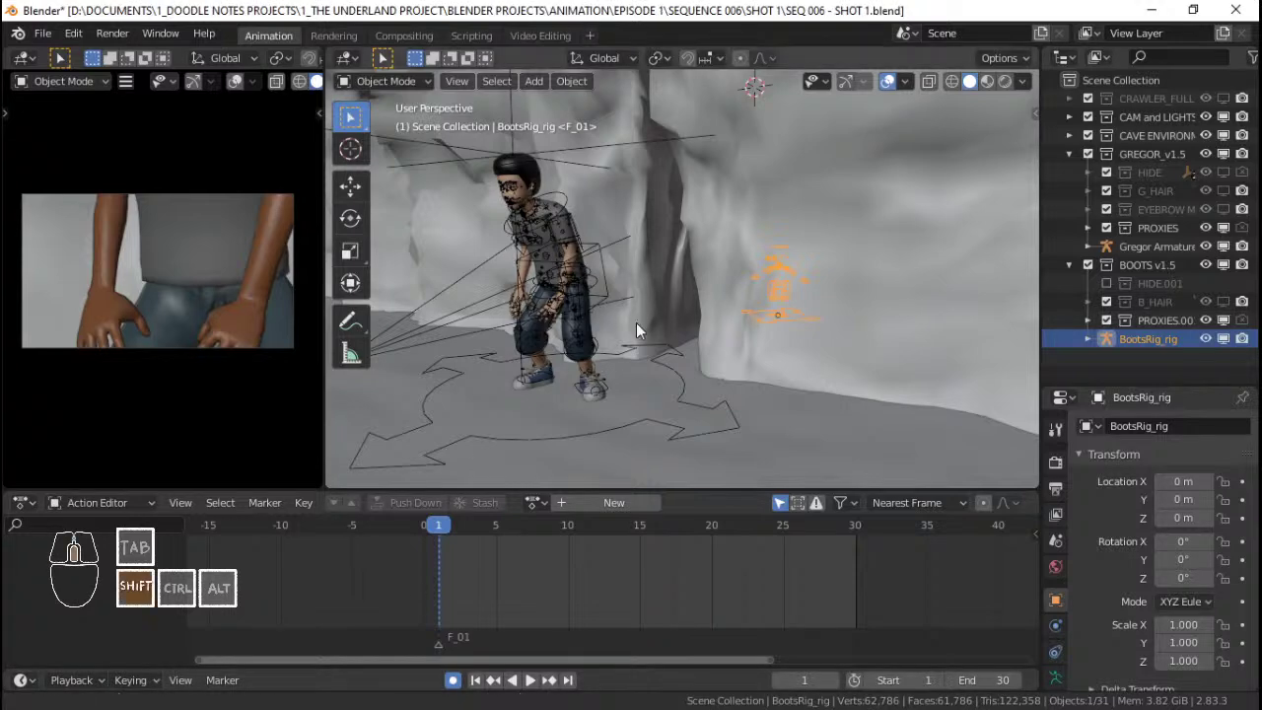
Assign the stored Boots Anim action to BootsRig_rig and save the file.
middle_click_drag(617, 325, 655, 319, "shift")
middle_click_drag(655, 320, 692, 314)
left_click(535, 502)
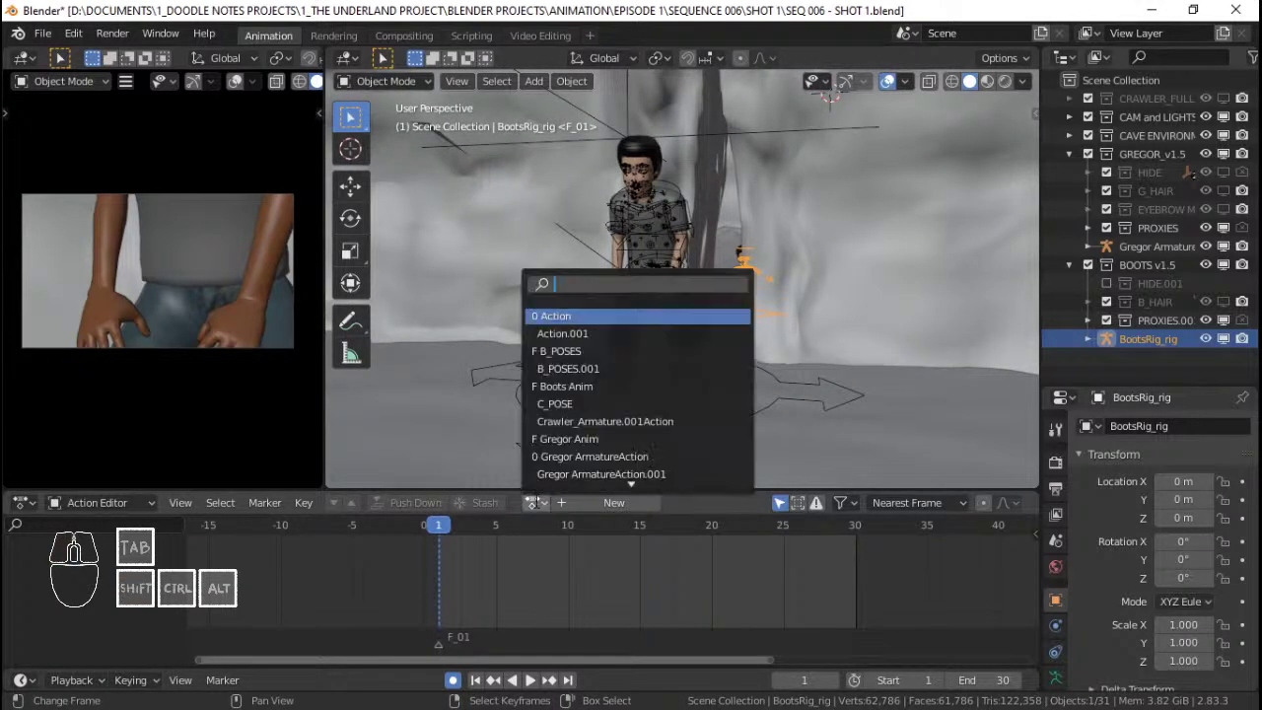
left_click(581, 385)
middle_click_drag(629, 365, 588, 365)
key("ctrl+s")
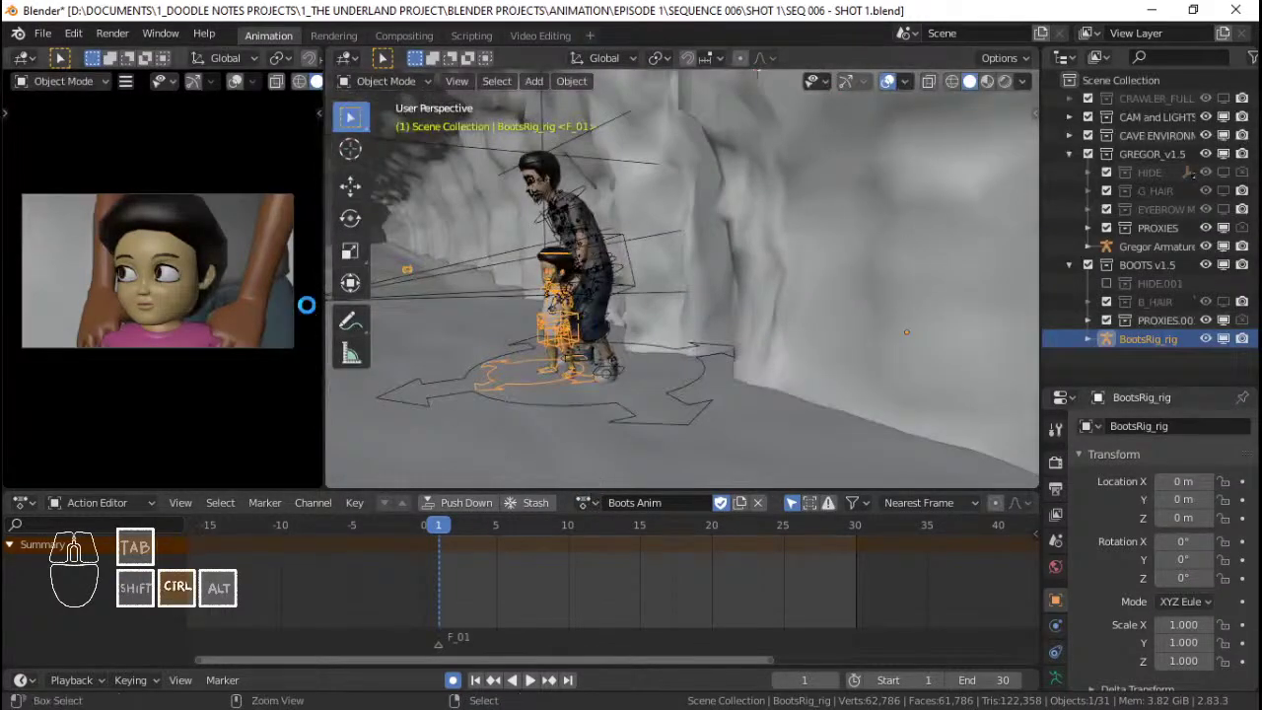
Examine how Gregor's hands rest on Boots' shoulders in the camera view and up close with the Gregor Armature selected.
middle_click_drag(538, 276, 313, 274, "shift")
scroll(240, 313, "up", 2)
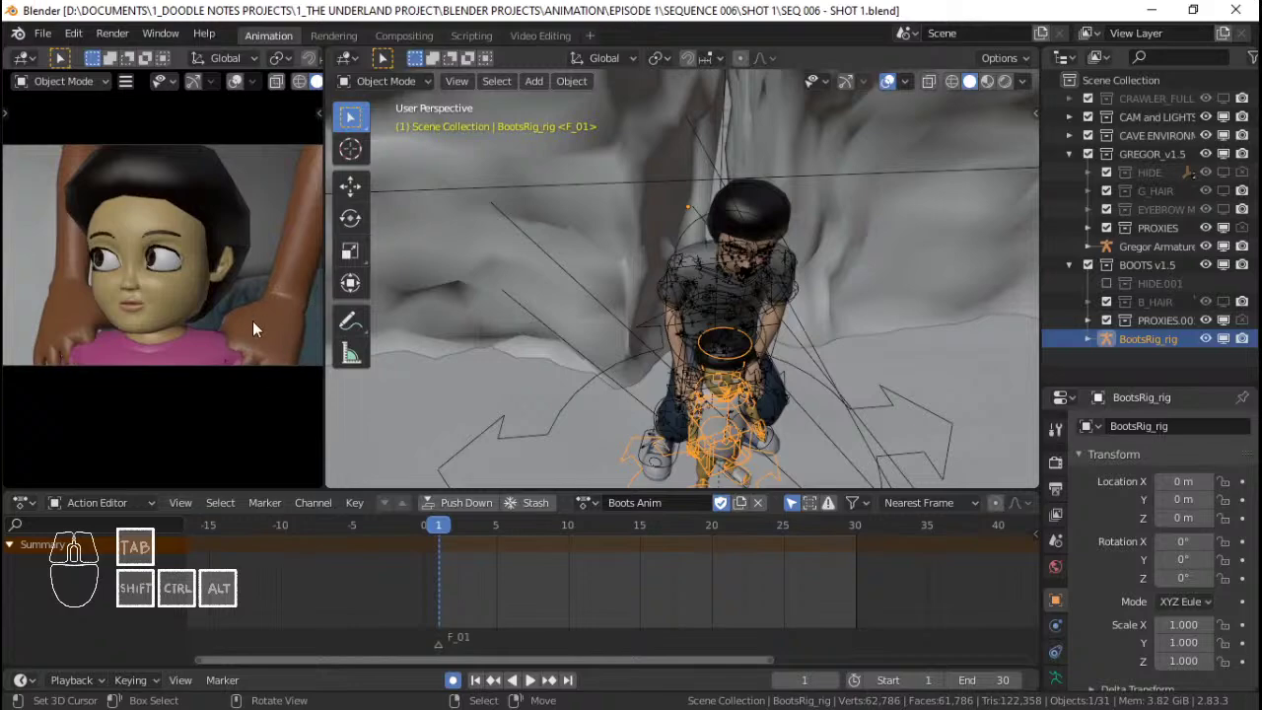
middle_click_drag(789, 337, 868, 335)
left_click(809, 242)
left_click(453, 570)
key("shift+Left")
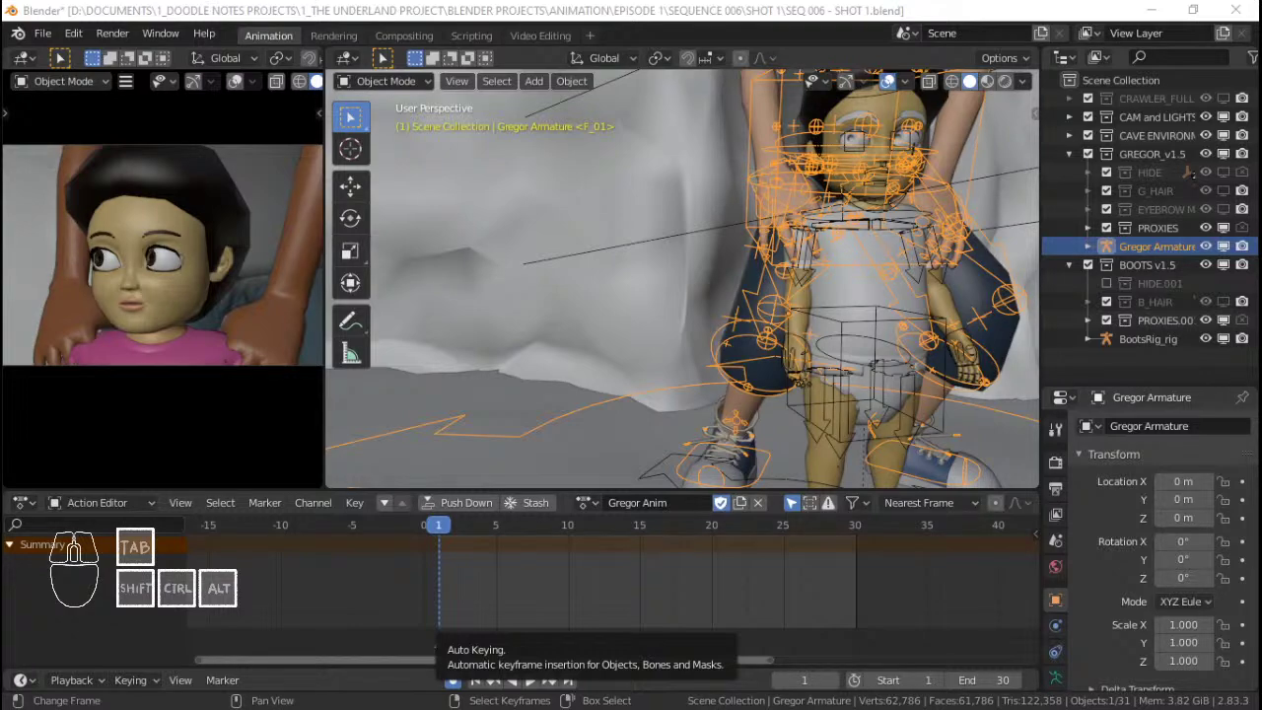
middle_click_drag(680, 326, 738, 372)
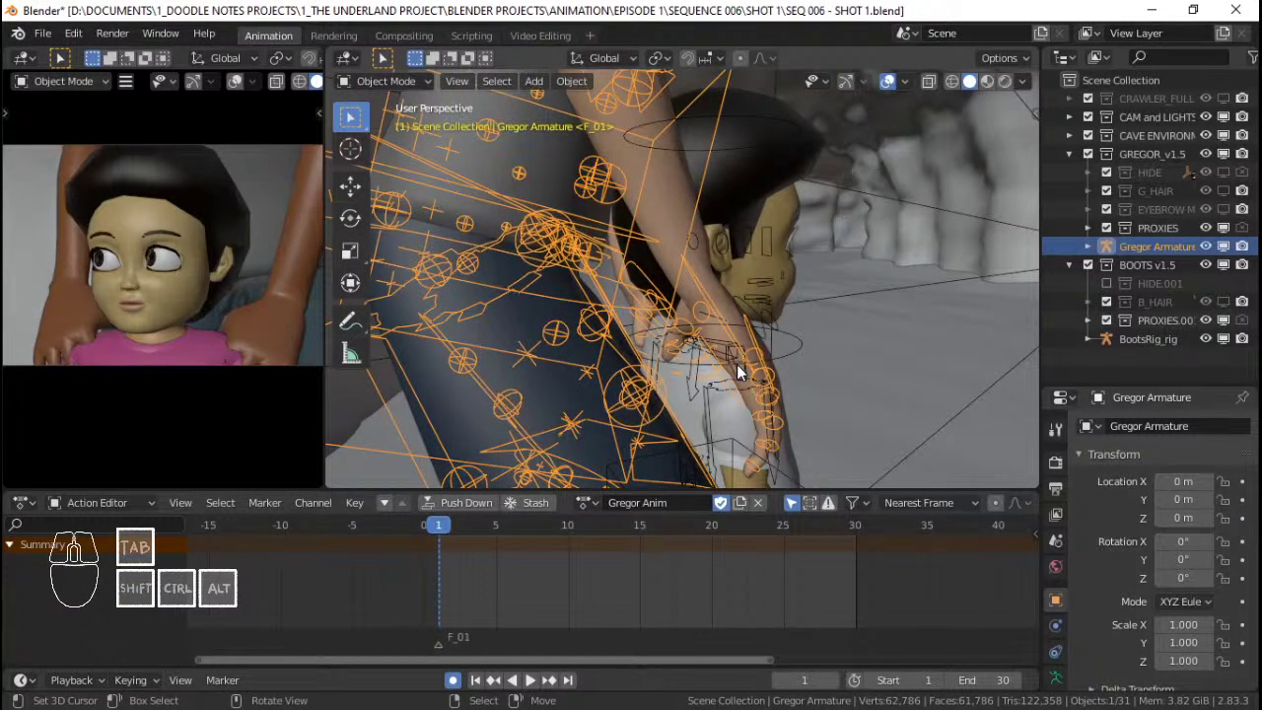
middle_click_drag(803, 327, 709, 262)
Switch the Gregor Armature to Pose Mode and select the right-hand IK control, hand_ik.R.
left_click(709, 262)
left_click(709, 262)
key("ctrl+Tab")
middle_click_drag(547, 273, 804, 321)
left_click(742, 267)
key("r")
key("z")
key("z")
right_click(856, 321)
middle_click_drag(856, 321, 747, 310)
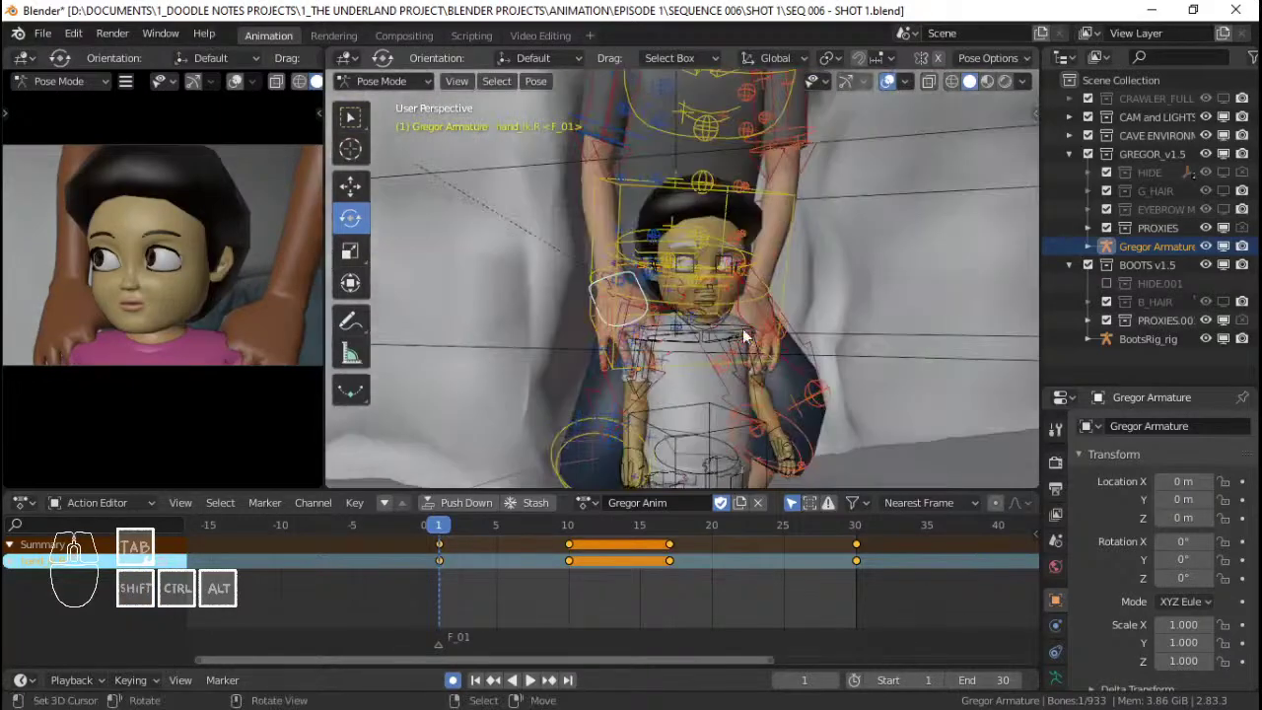
Hide the Root, Clothes, Leg.L (IK) and Leg.R (IK) rig layers of the Gregor Armature.
middle_click_drag(736, 361, 799, 321)
key("n")
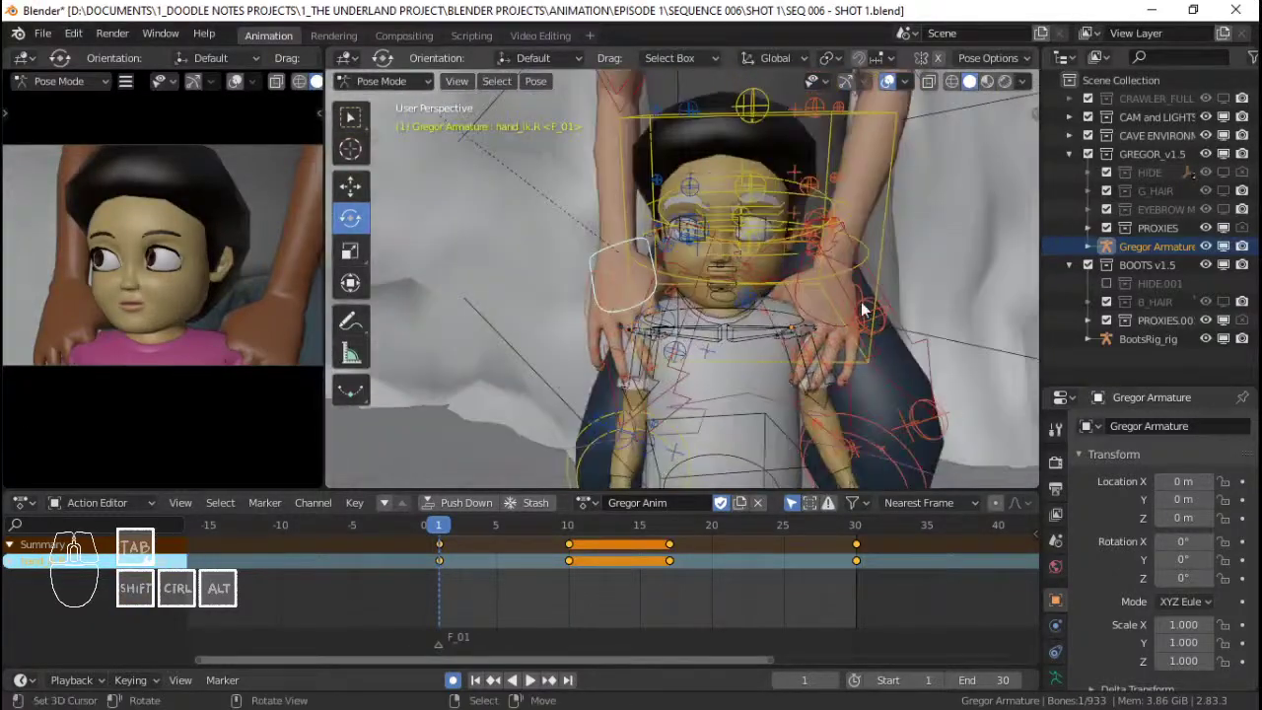
left_click(926, 431)
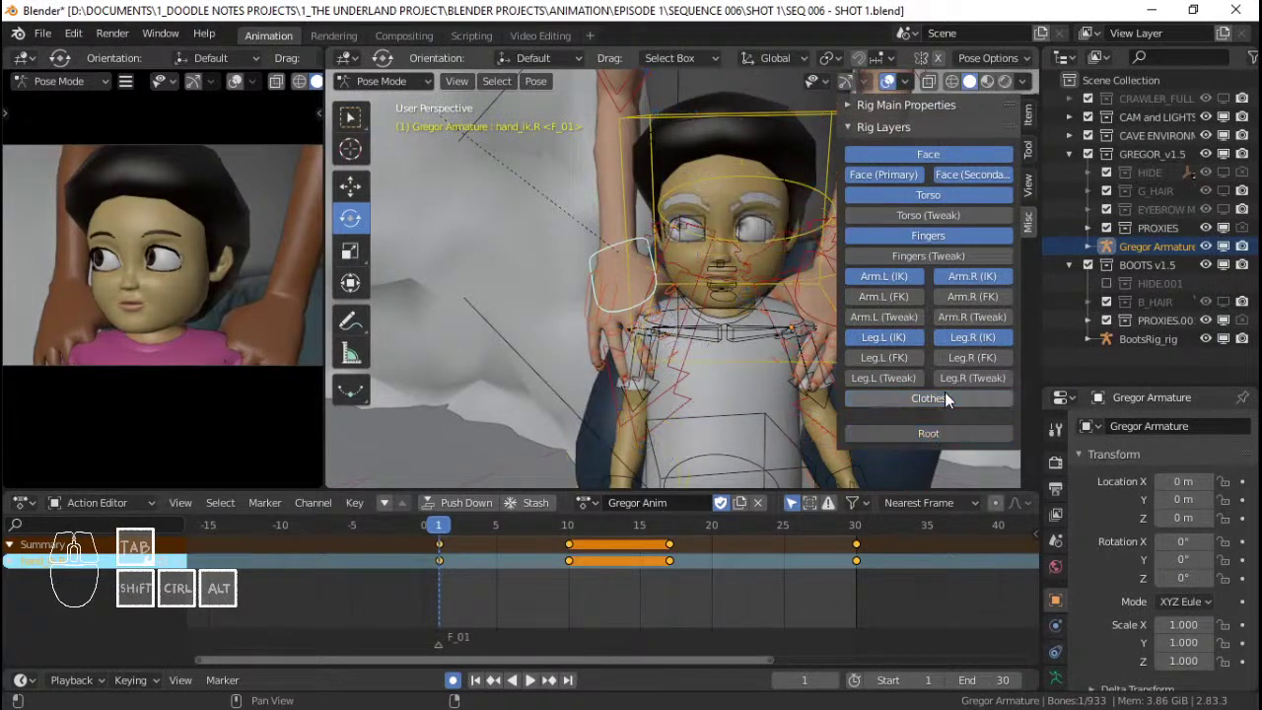
left_click(937, 397)
left_click(884, 337)
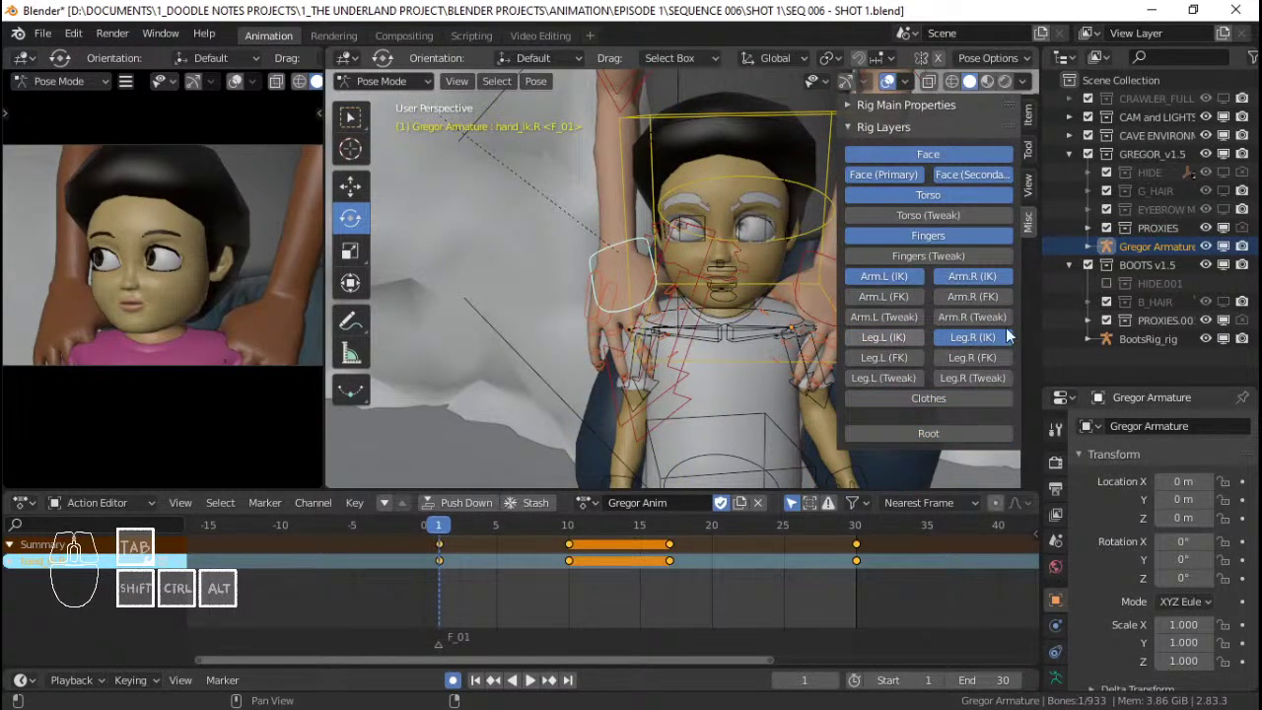
left_click(980, 337)
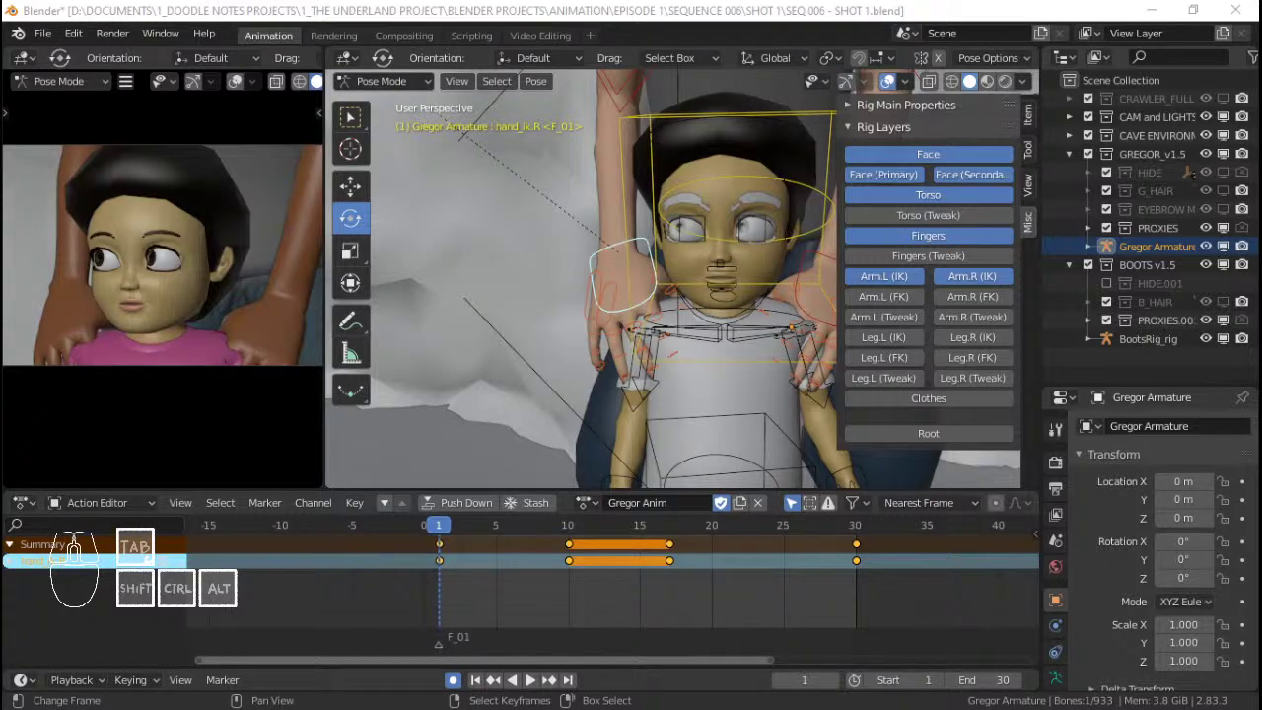
Hide Gregor's Face, Face (Primary), Face (Secondary) and Torso rig layers and save the file.
middle_click_drag(702, 324, 636, 321)
middle_click_drag(740, 298, 680, 302, "shift")
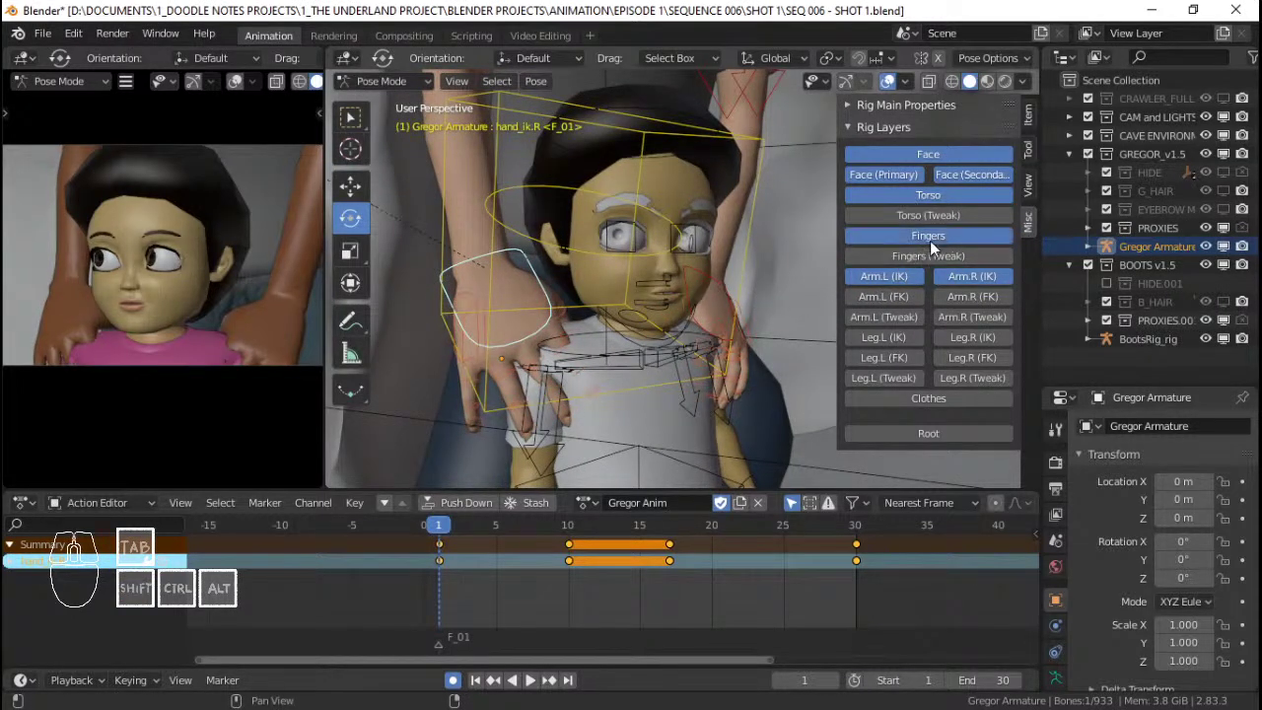
left_click(913, 178)
left_click(971, 159)
scroll(687, 288, "down", 5)
scroll(688, 306, "up", 1)
key("ctrl+s")
middle_click_drag(726, 302, 790, 300)
key("n")
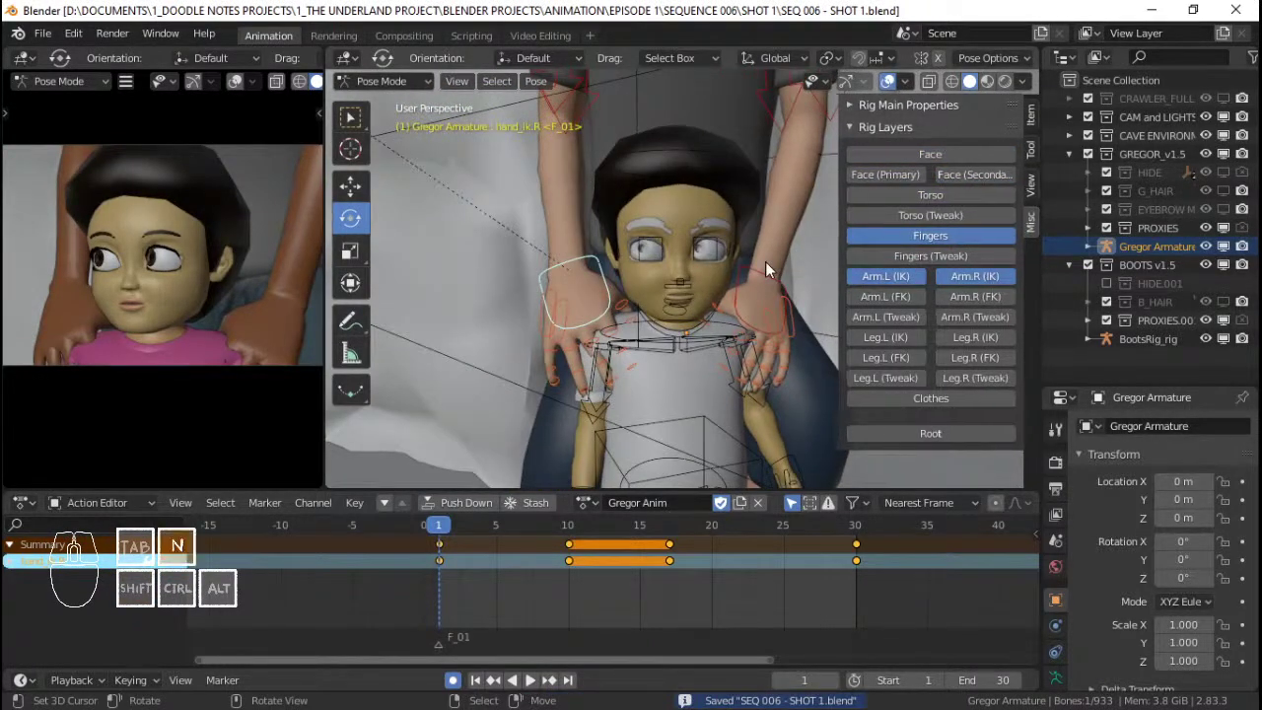
Toggle the viewport overlays off and on repeatedly to view the characters with and without rig controls.
key("shift+alt+z")
key("shift+alt+z")
key("shift+alt+z")
key("shift+alt+z")
key("shift+alt+z")
key("shift+alt+z")
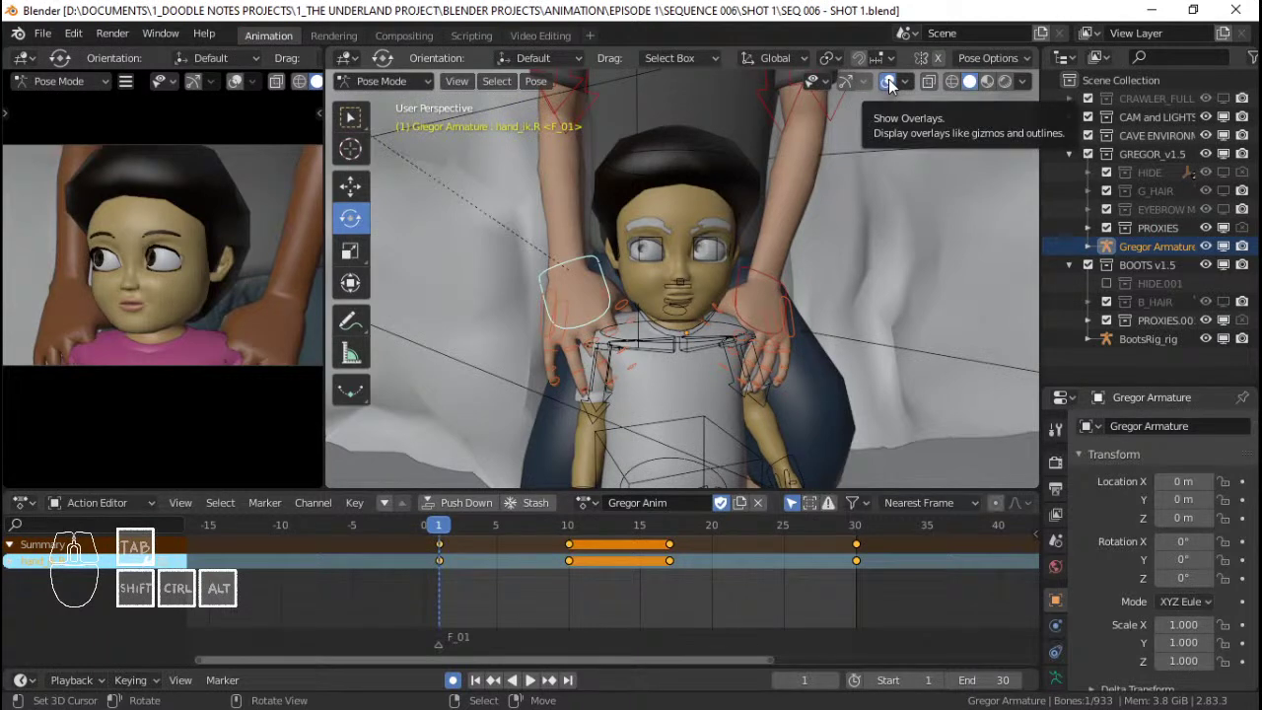
left_click(888, 82)
left_click(889, 82)
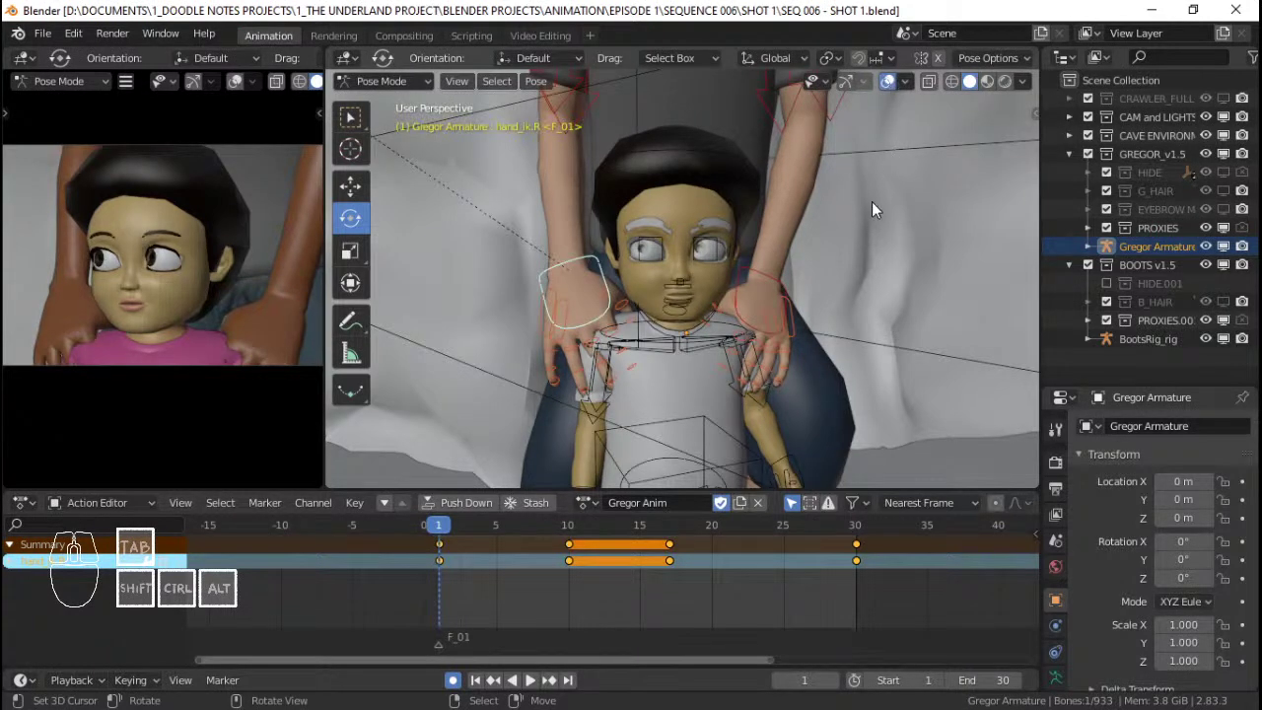
key("shift+alt+z")
key("shift+alt+z")
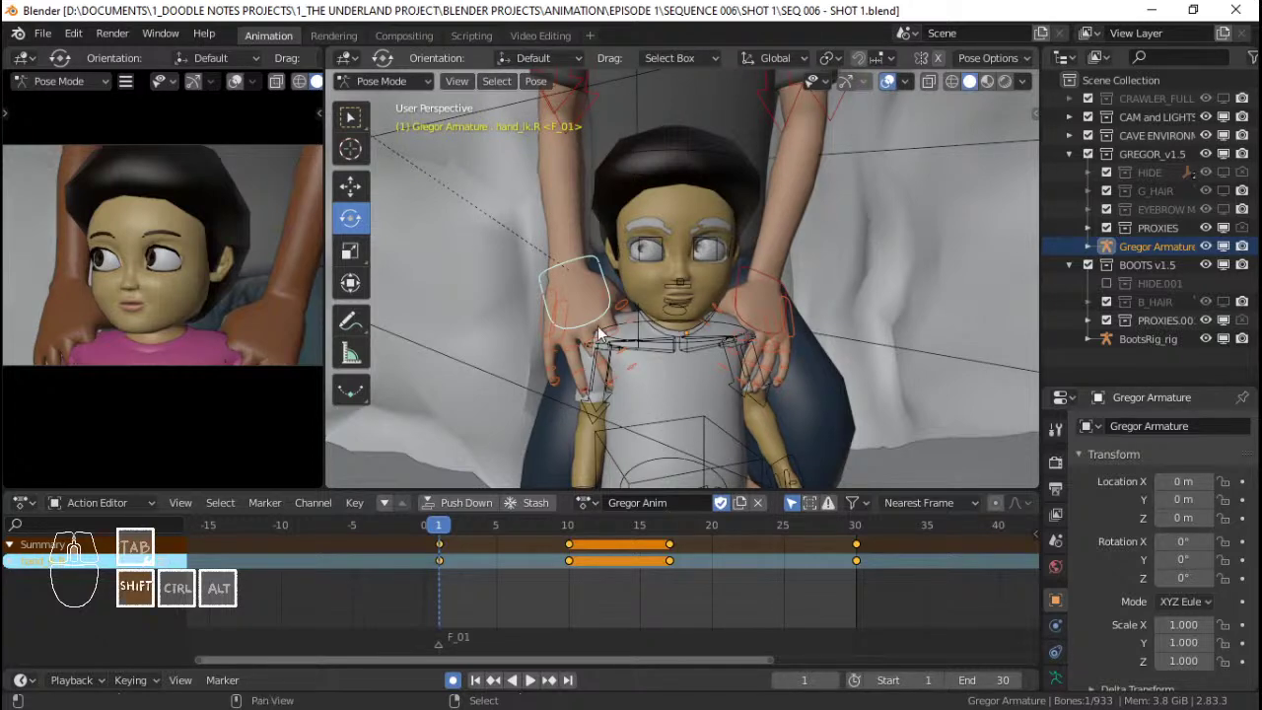
Check Gregor's hands on Boots' shoulders from several angles with overlays hidden and shown, and save the file.
middle_click_drag(738, 299, 767, 314)
key("shift+alt+z")
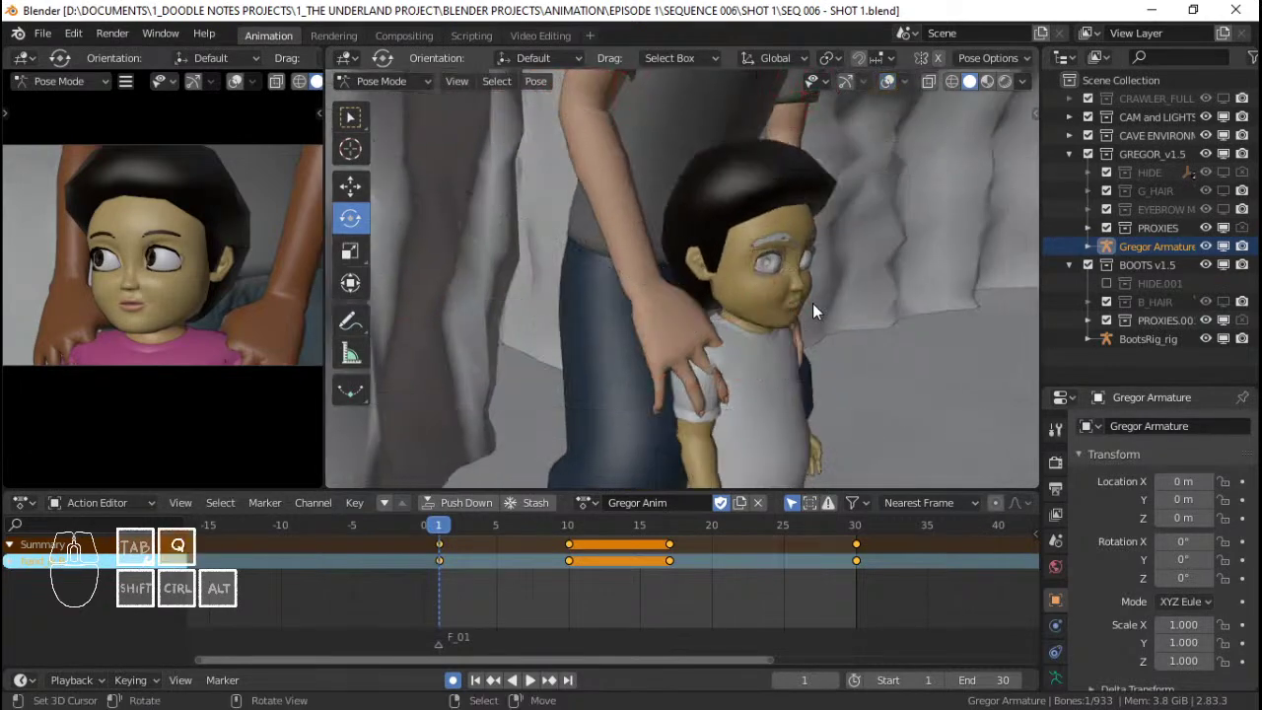
key("shift+alt+z")
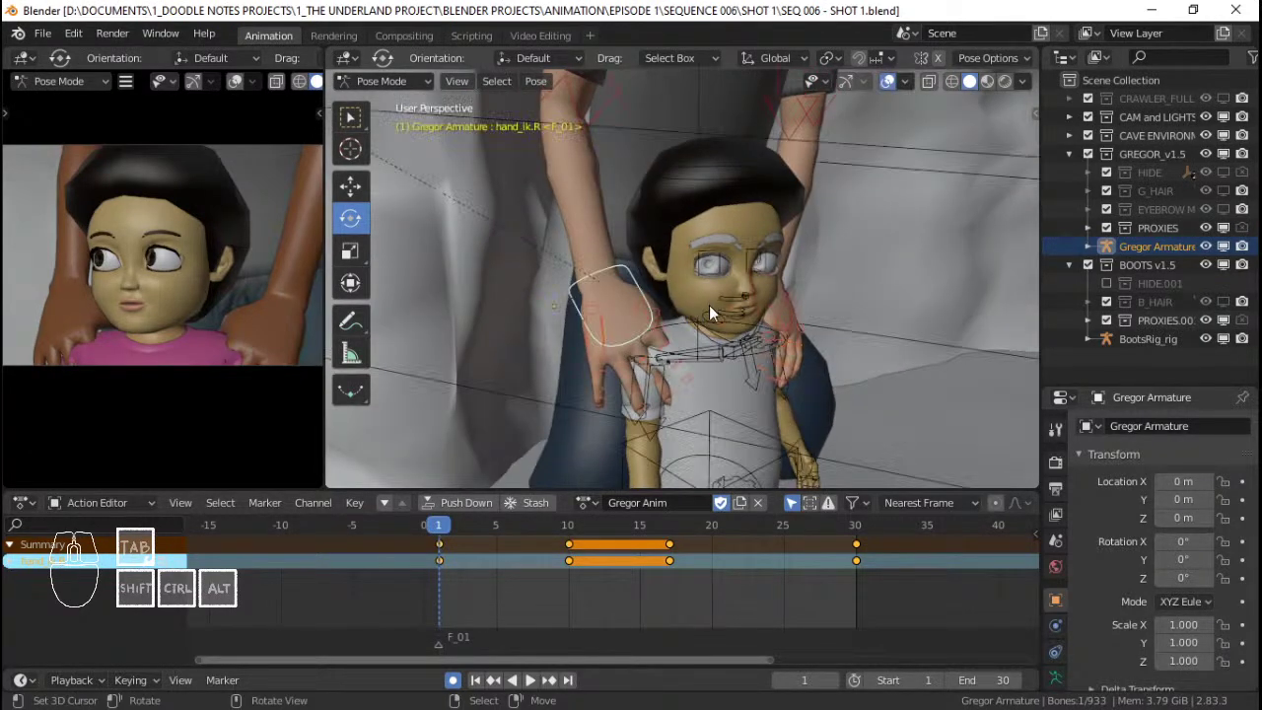
scroll(839, 288, "down", 6)
middle_click_drag(839, 288, 685, 280)
scroll(684, 282, "up", 2)
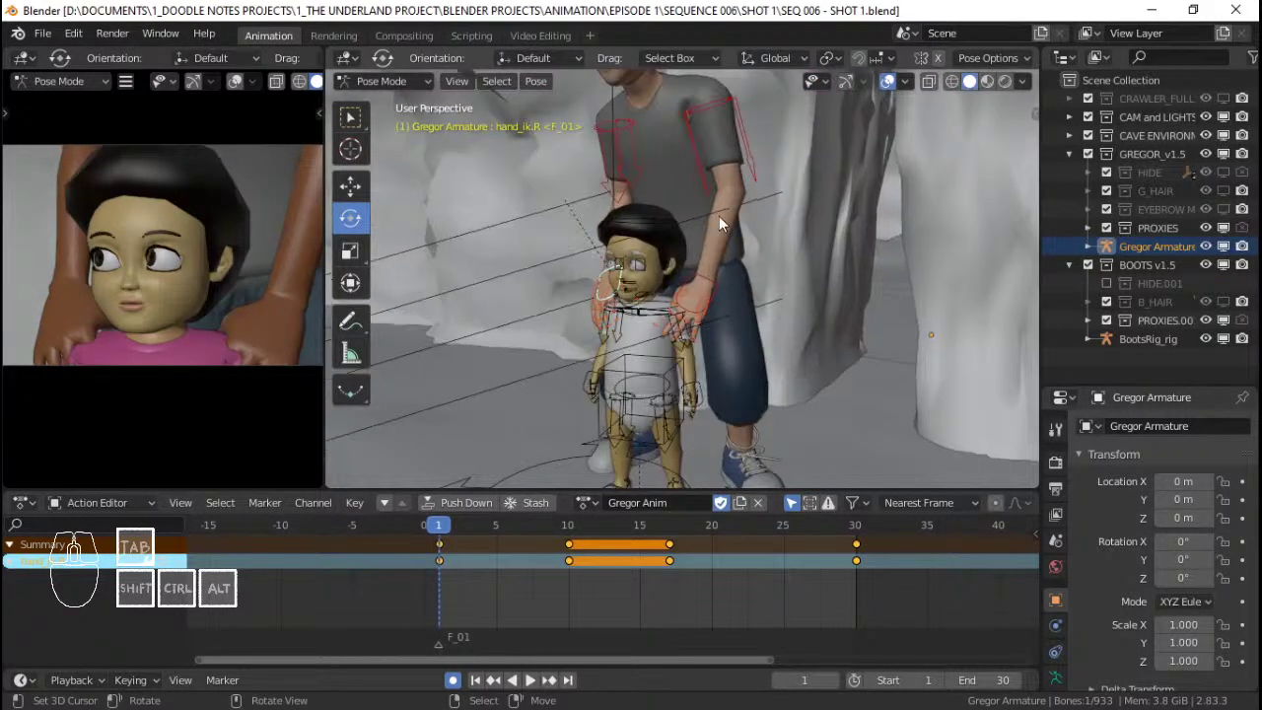
key("shift+alt+z")
middle_click_drag(582, 319, 755, 301)
key("shift+alt+z")
middle_click_drag(755, 300, 592, 341)
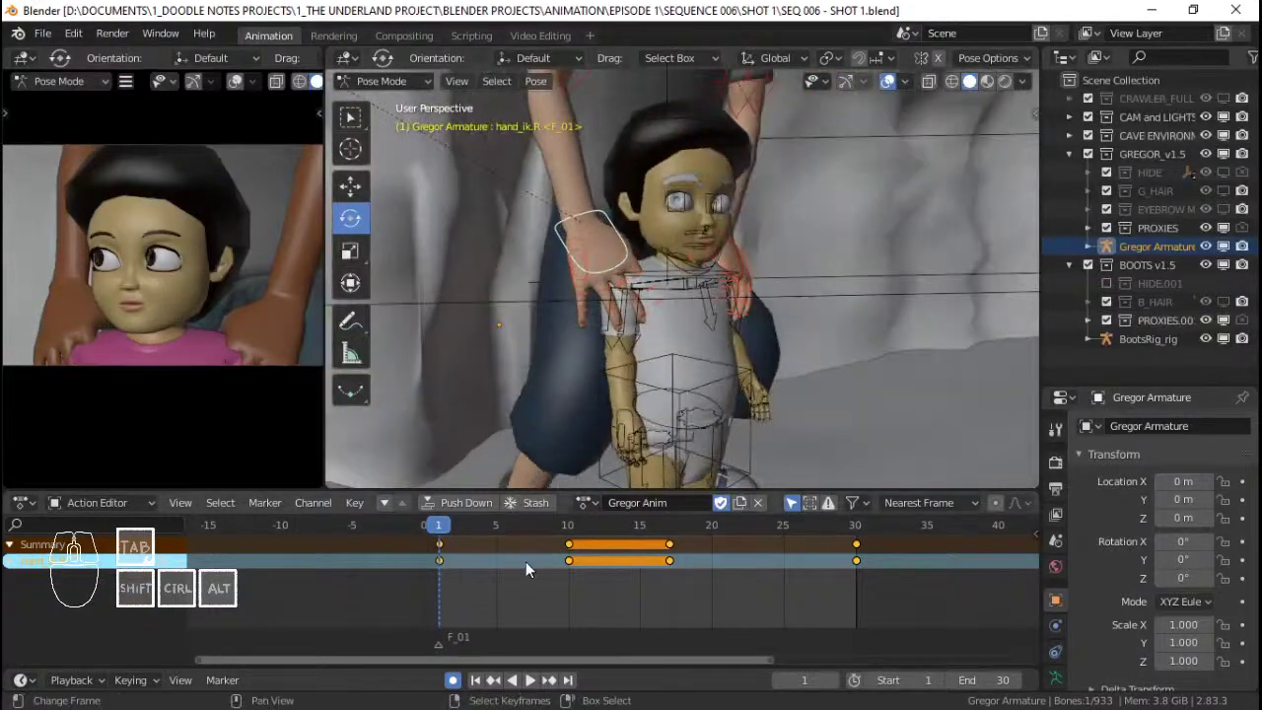
key("ctrl+s")
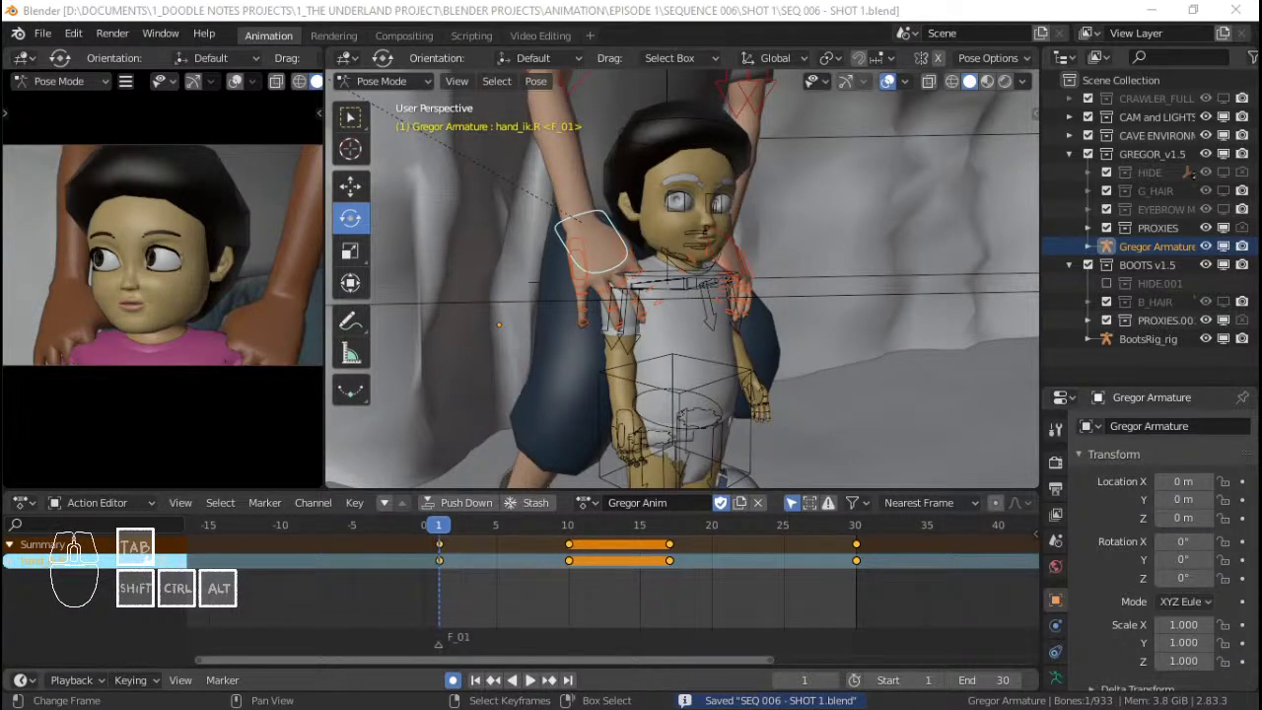
left_click(764, 3)
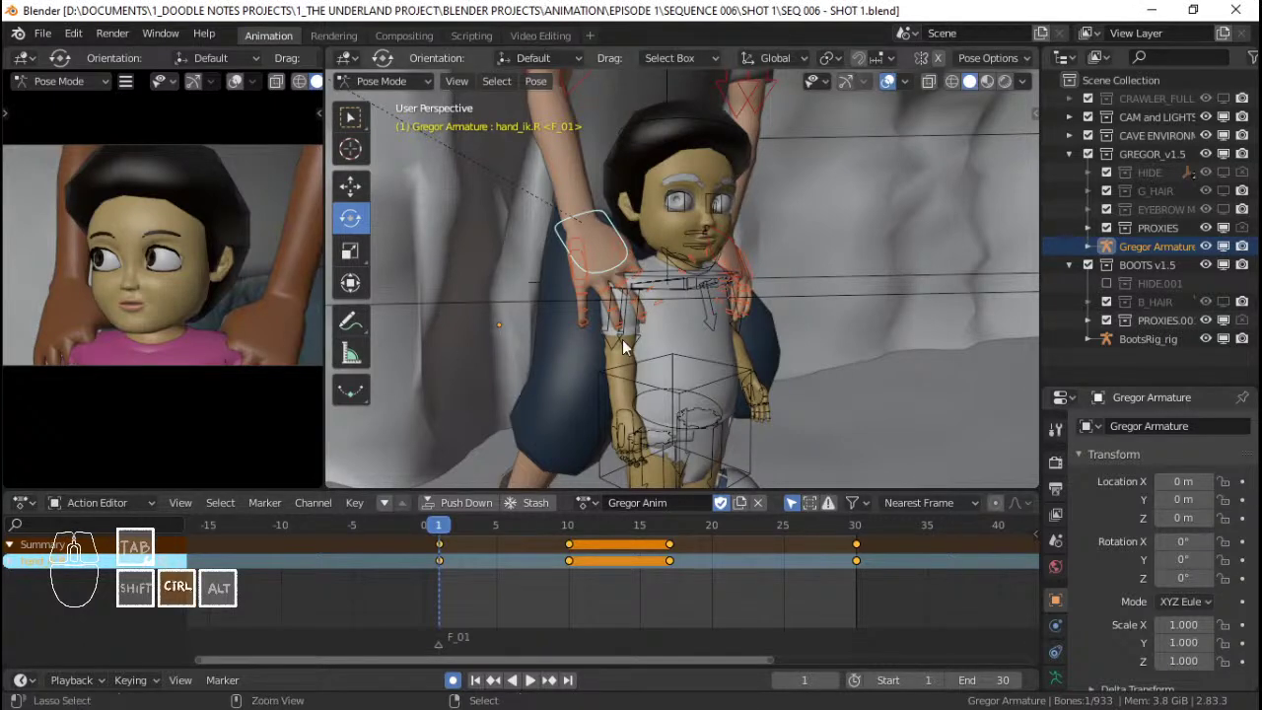
Save the file and play back the shot from its first frame to check Gregor's hand movement on Boots' shoulders.
key("ctrl+s")
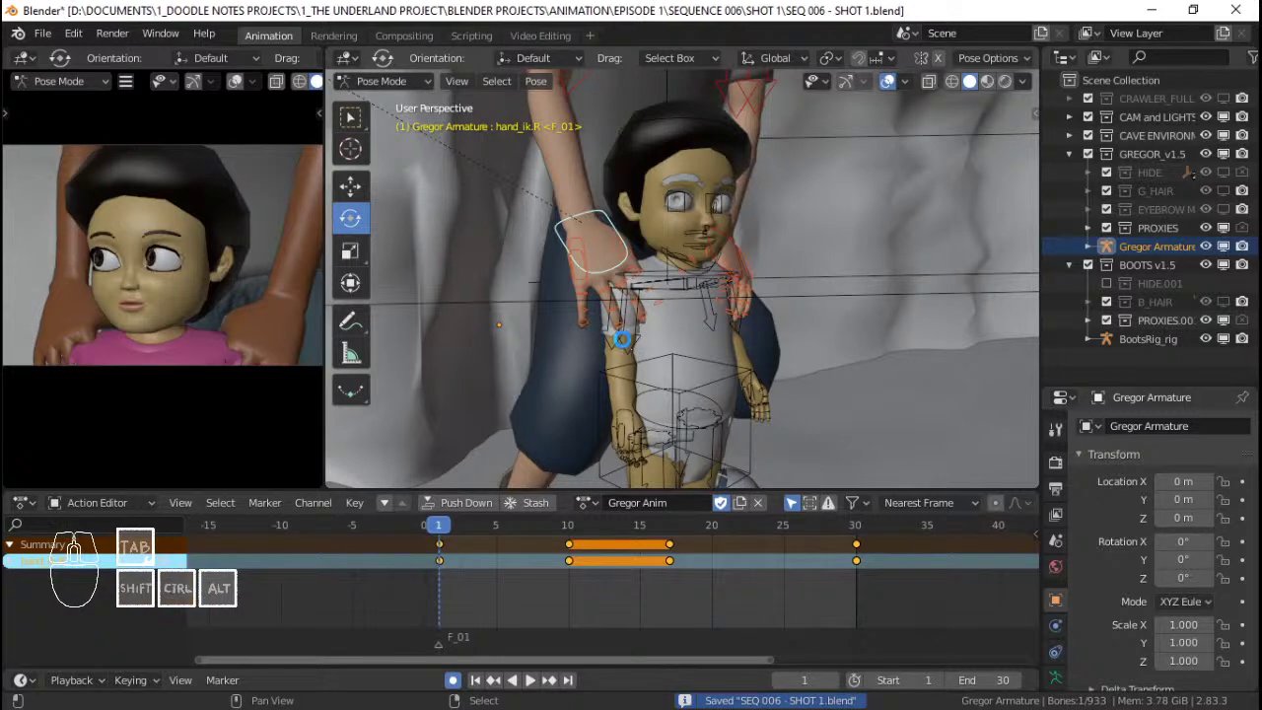
key("space")
key("space")
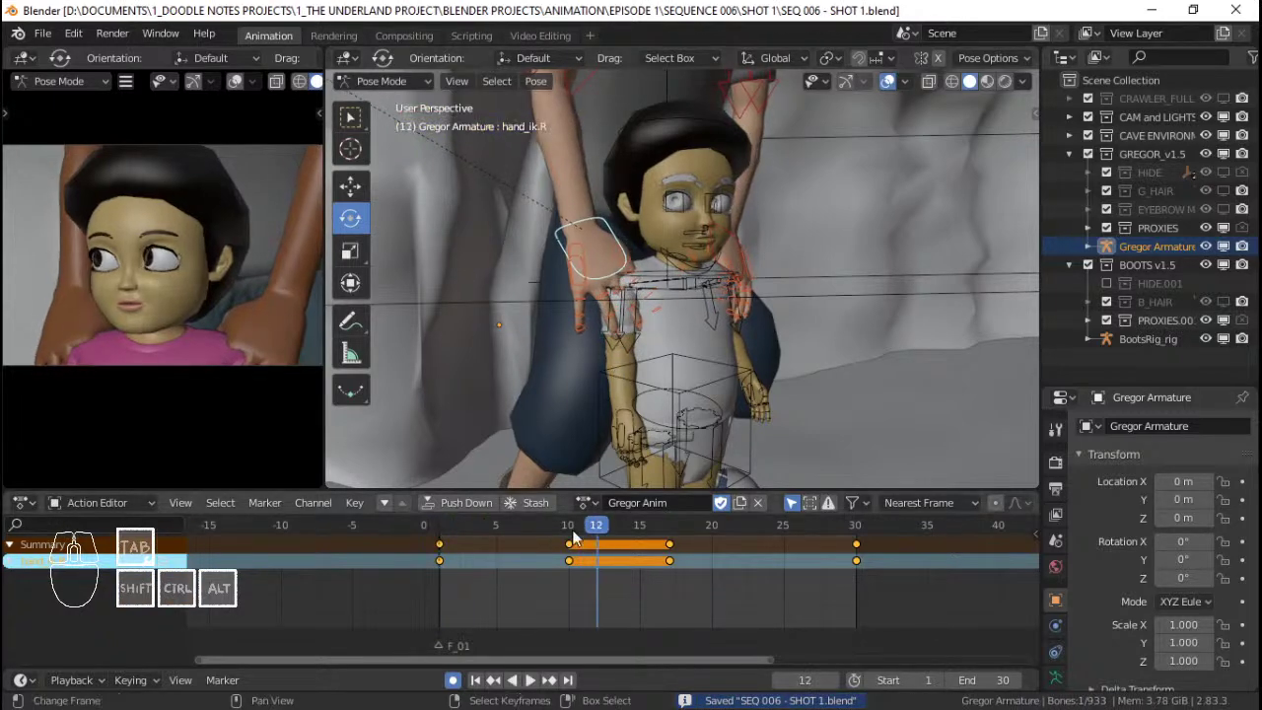
key("shift+Left")
key("space")
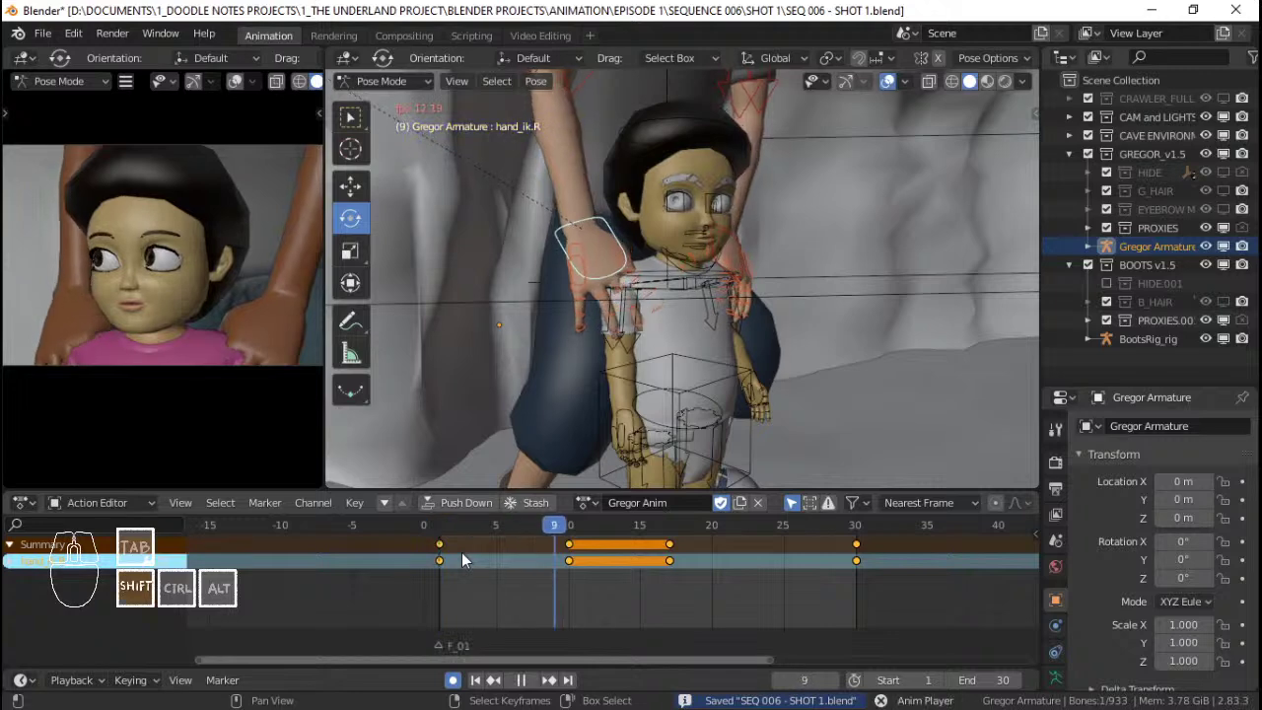
key("space")
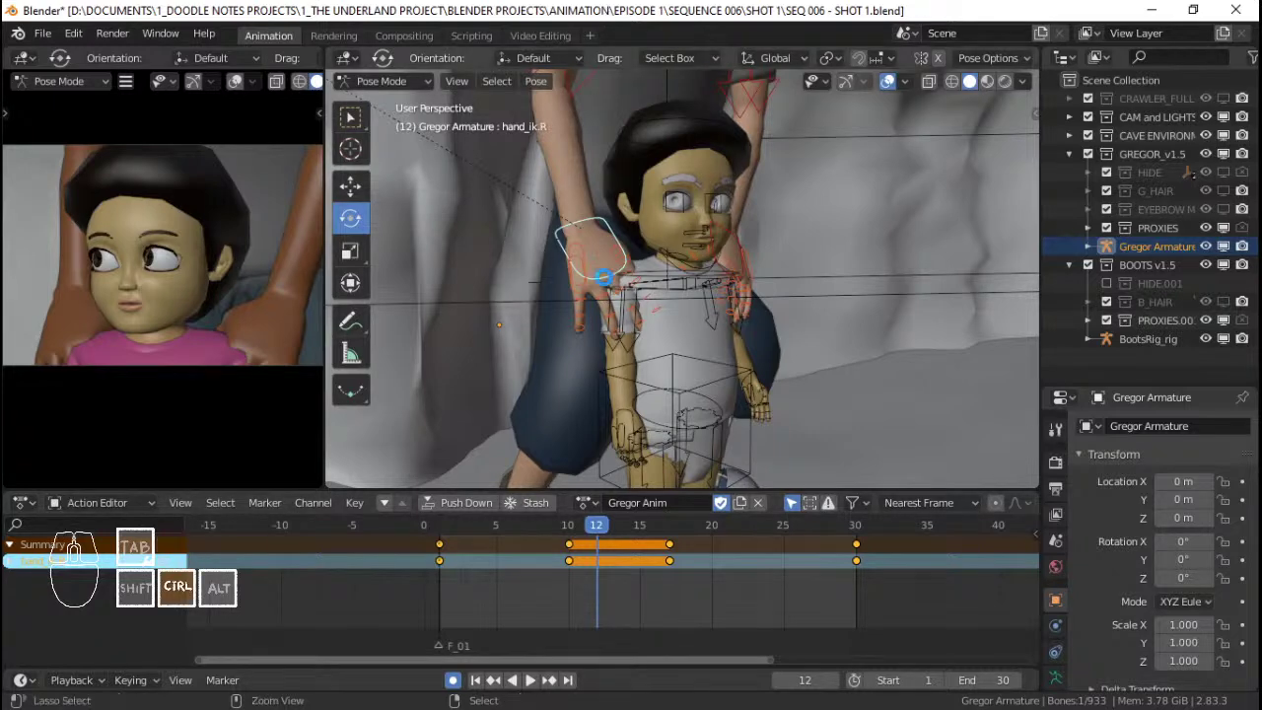
key("ctrl+s")
key("shift+Left")
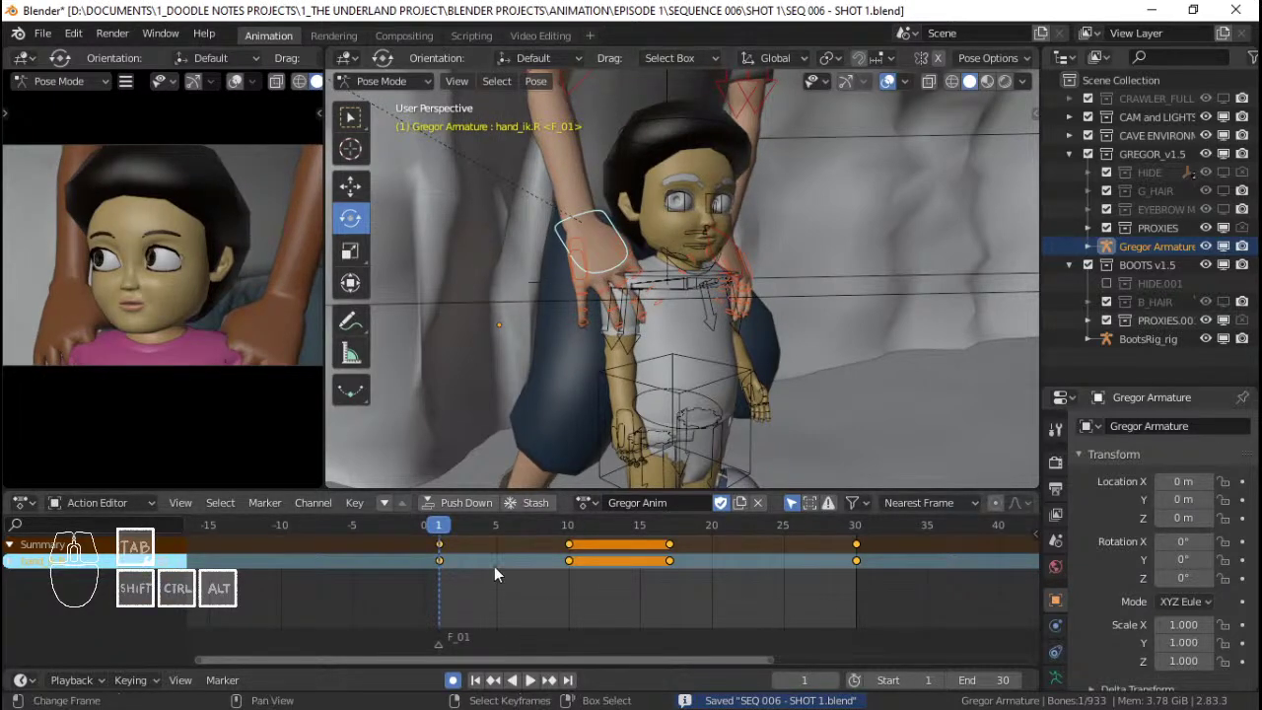
key("space")
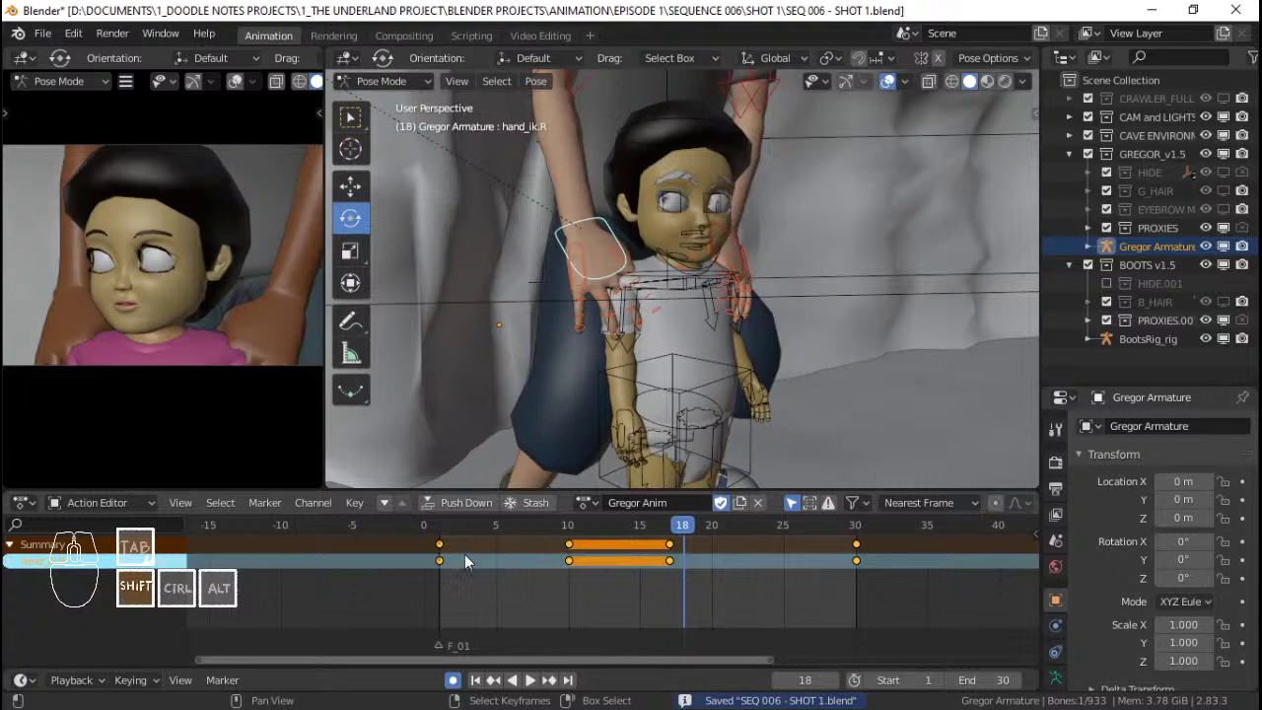
Replay the animation from frame 1 while viewing Gregor's hands and Boots from the front.
key("Escape")
key("shift+Right")
key("shift+Left")
middle_click_drag(685, 230, 573, 271)
key("space")
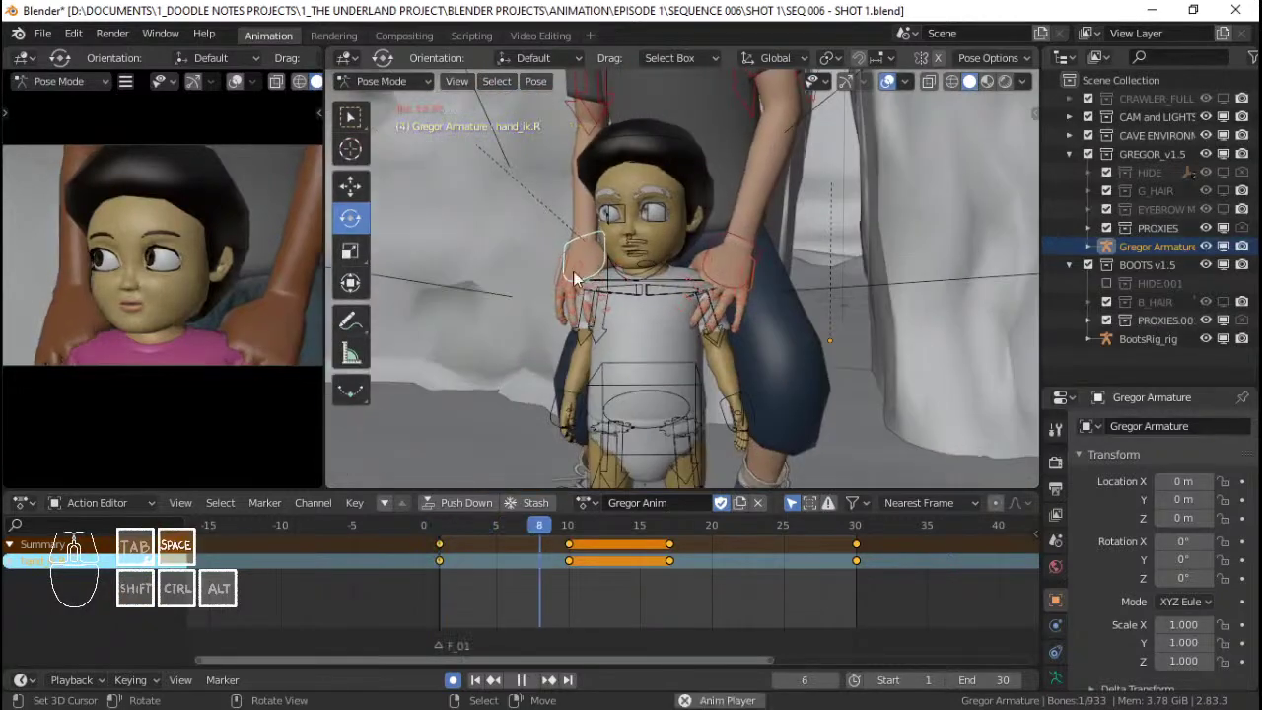
key("space")
left_click(439, 559)
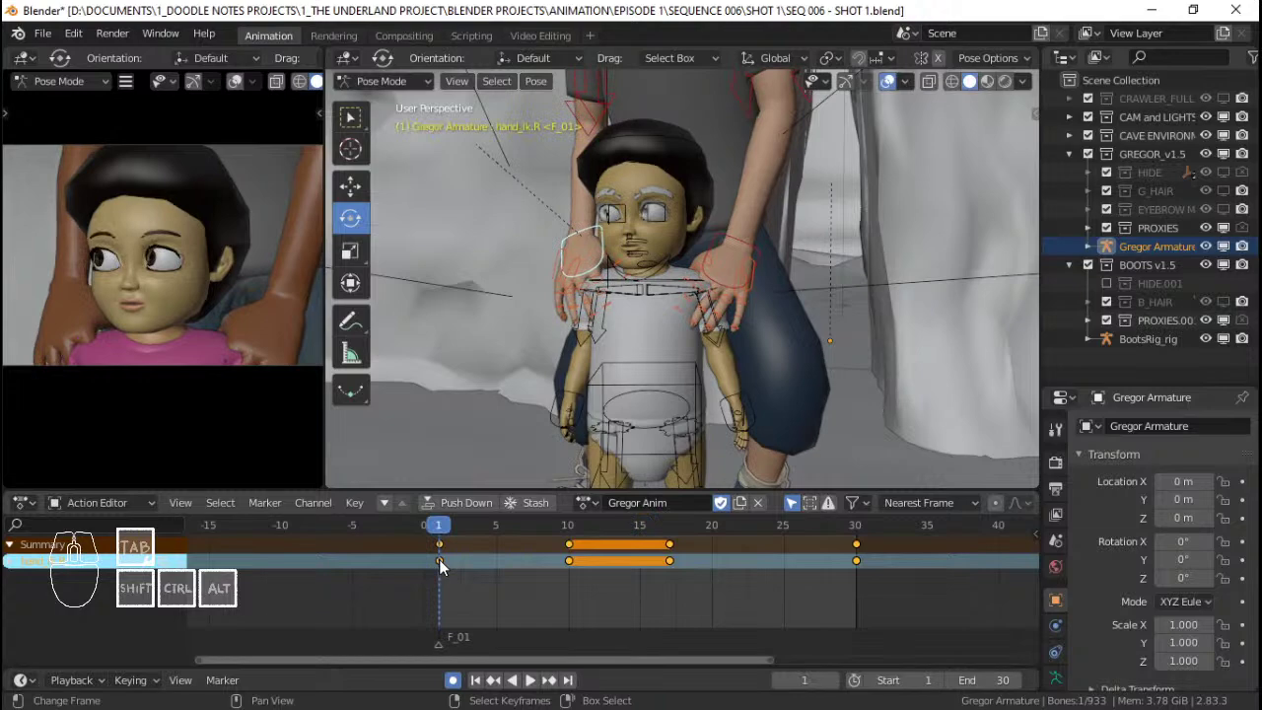
key("space")
key("Escape")
Switch from Gregor's armature to BootsRig_rig in Pose Mode and select Boots' eyes control.
middle_click_drag(622, 213, 543, 301)
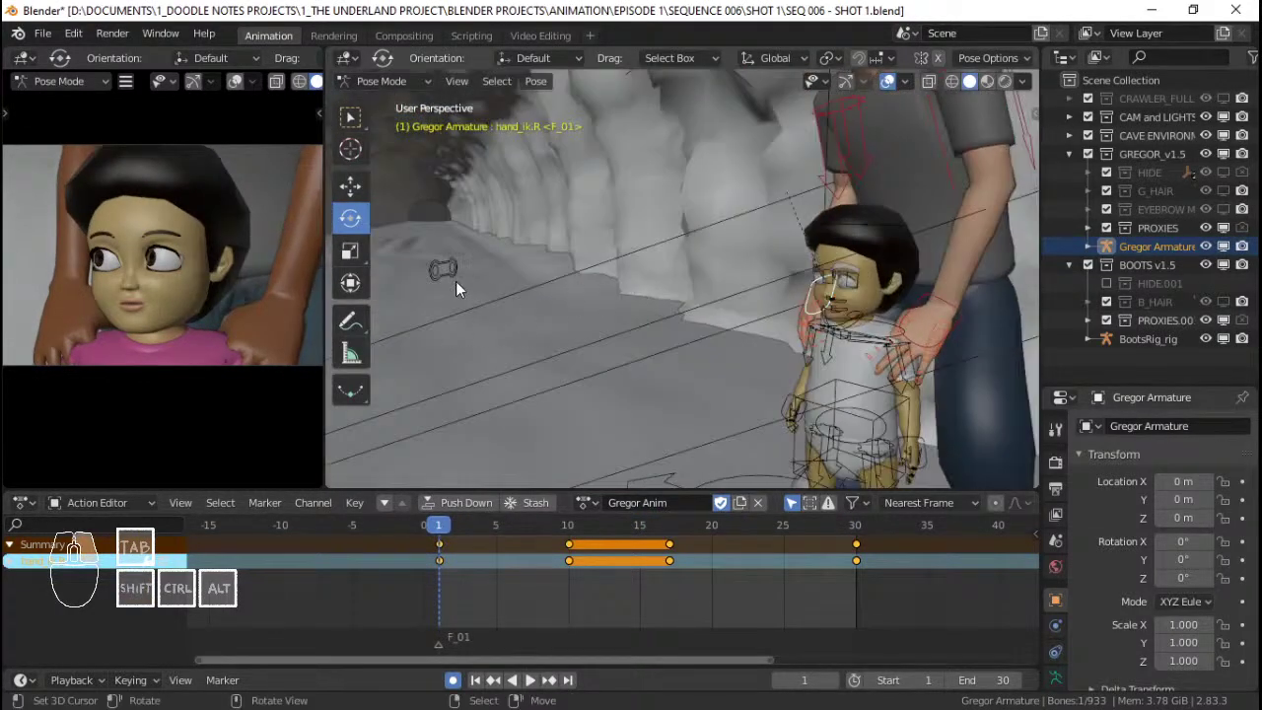
key("Tab")
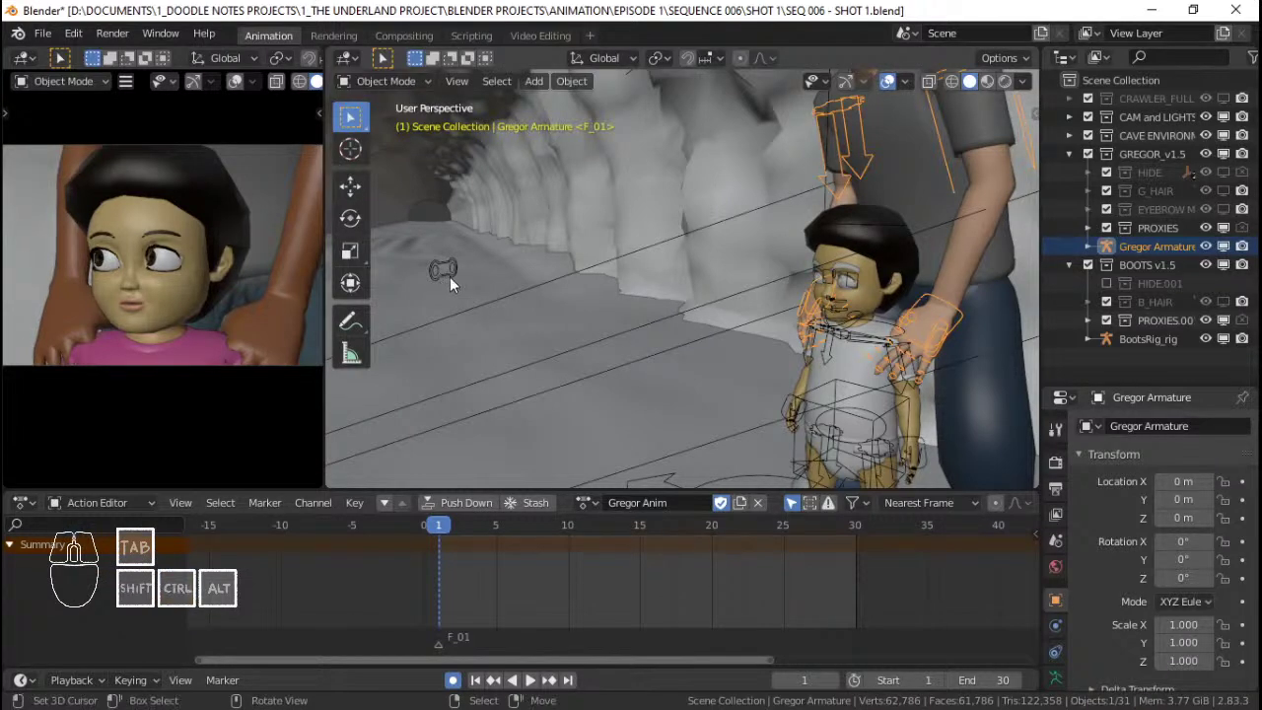
left_click(450, 282)
key("ctrl+Tab")
left_click(453, 275)
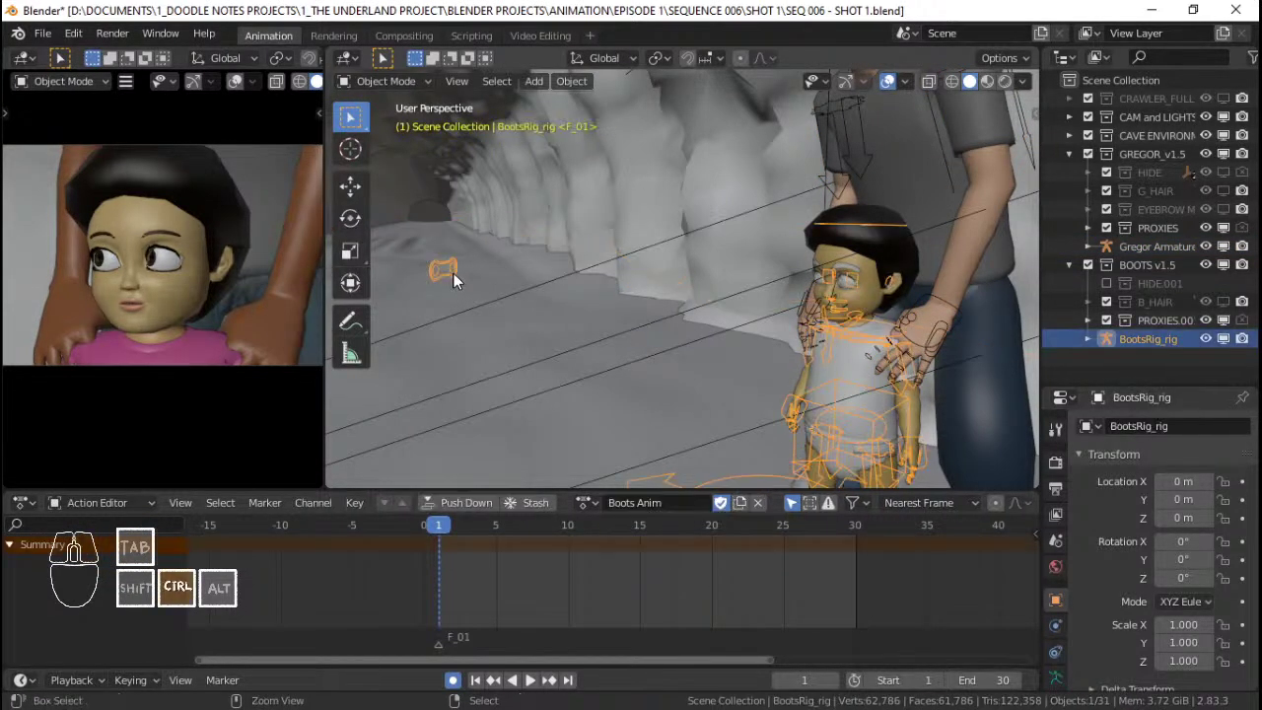
key("ctrl+Tab")
left_click(446, 274)
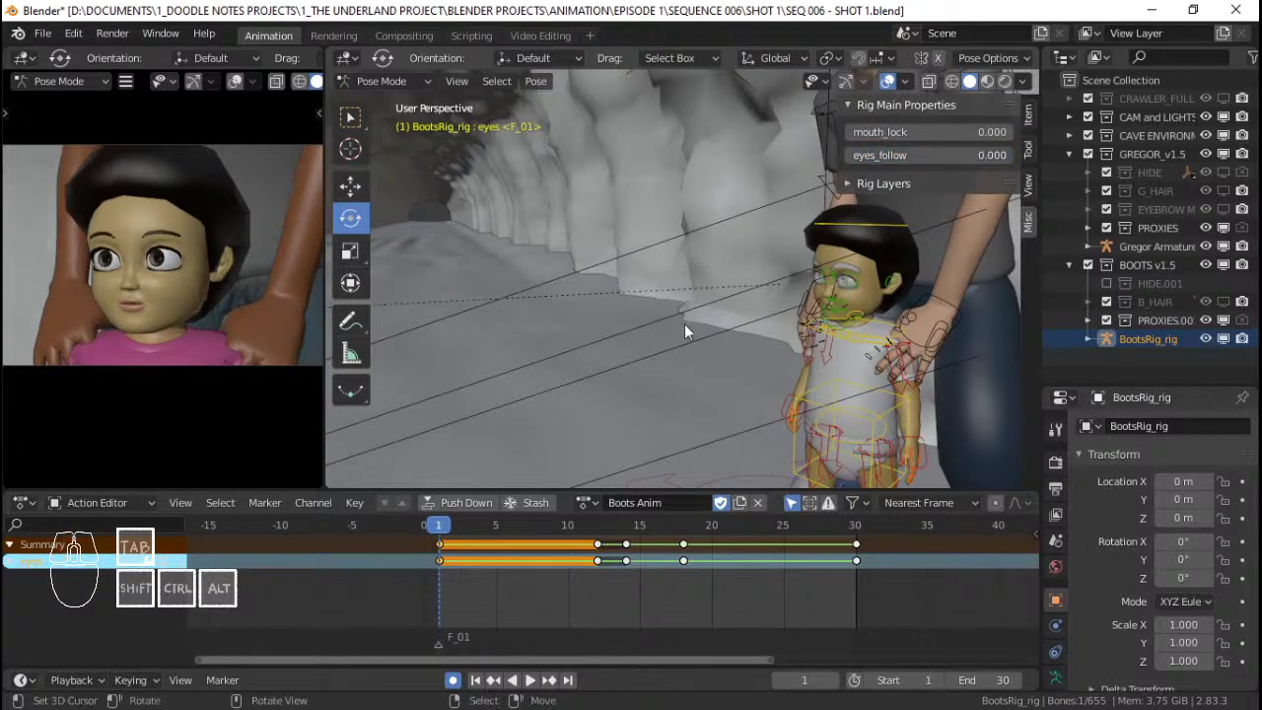
Play back Boots' eye and head animation and collapse the Rig Main Properties section.
key("space")
key("space")
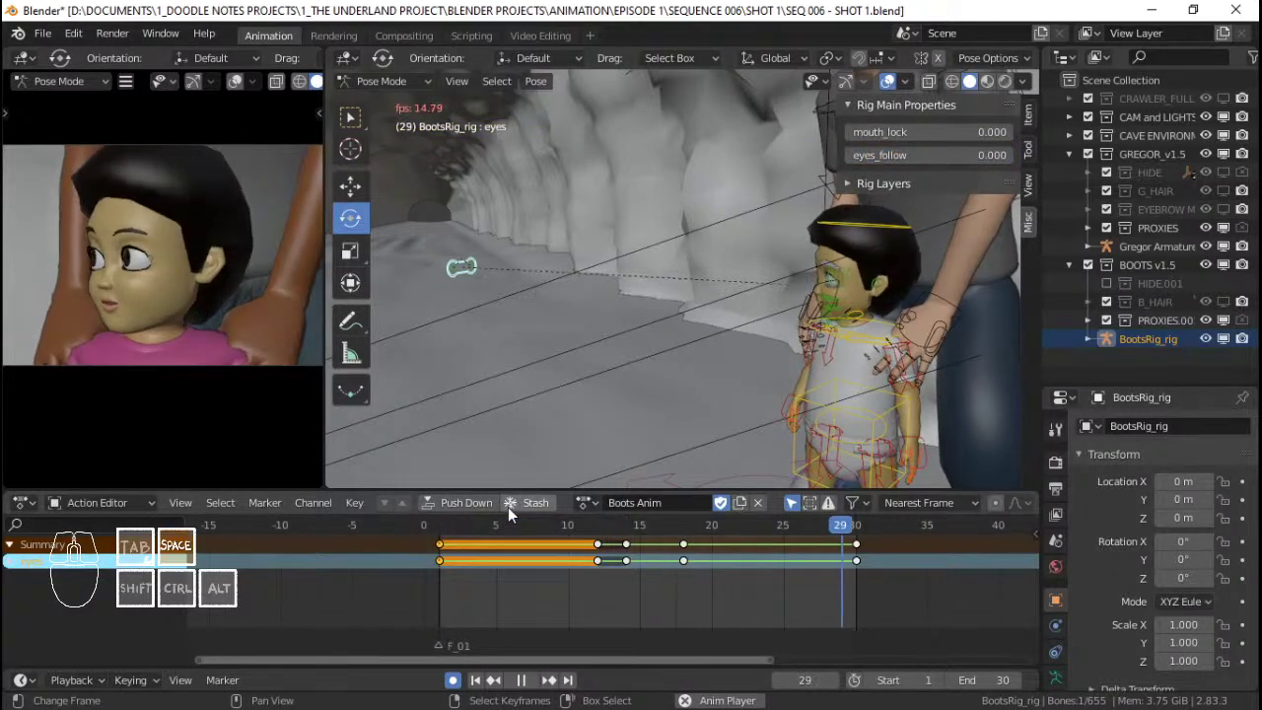
left_click(434, 551)
key("space")
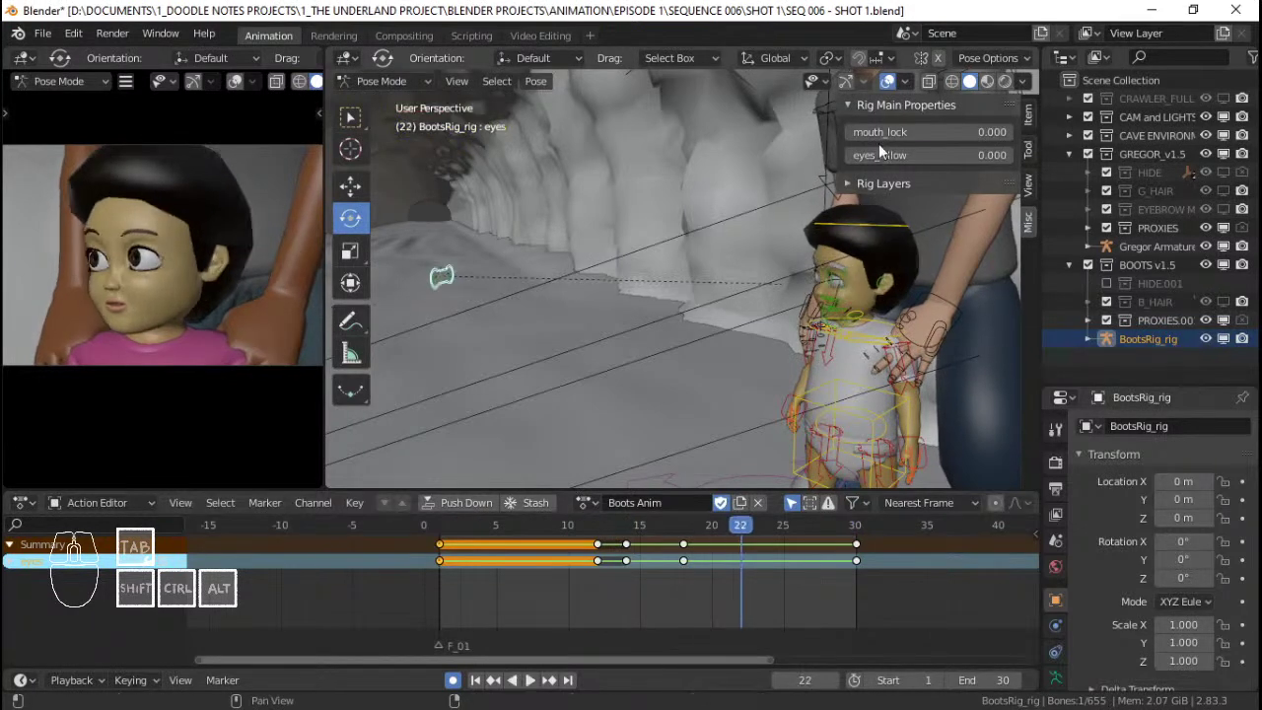
left_click(850, 105)
key("space")
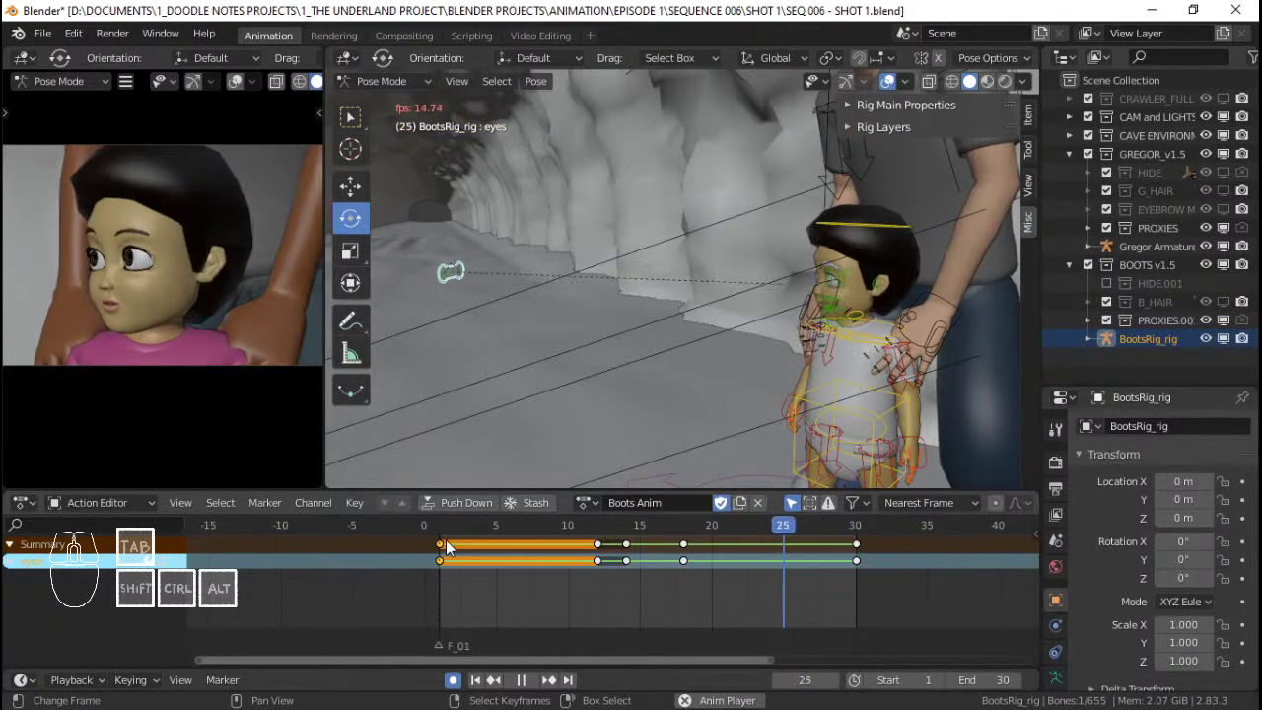
key("space")
Leave posing Boots, put the Gregor Armature in Pose Mode and return to frame 1.
middle_click_drag(553, 325, 846, 288)
middle_click_drag(801, 336, 829, 333)
middle_click_drag(786, 275, 652, 255)
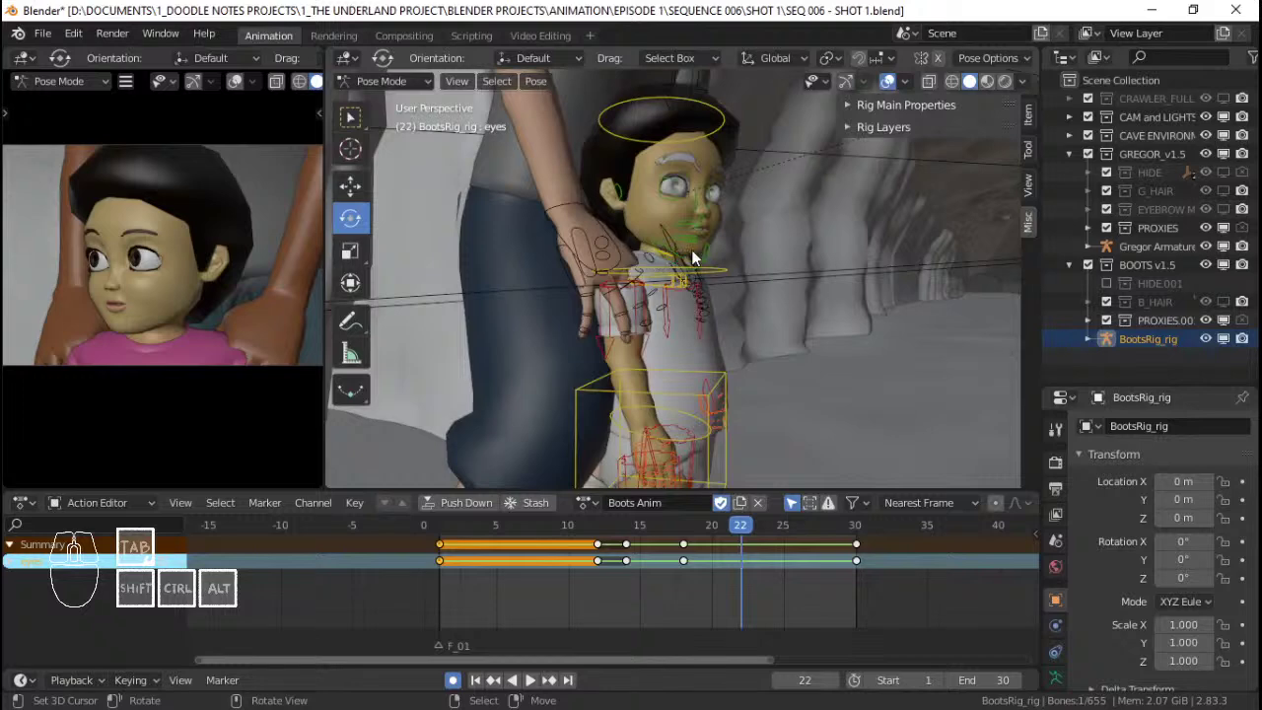
key("ctrl+Tab")
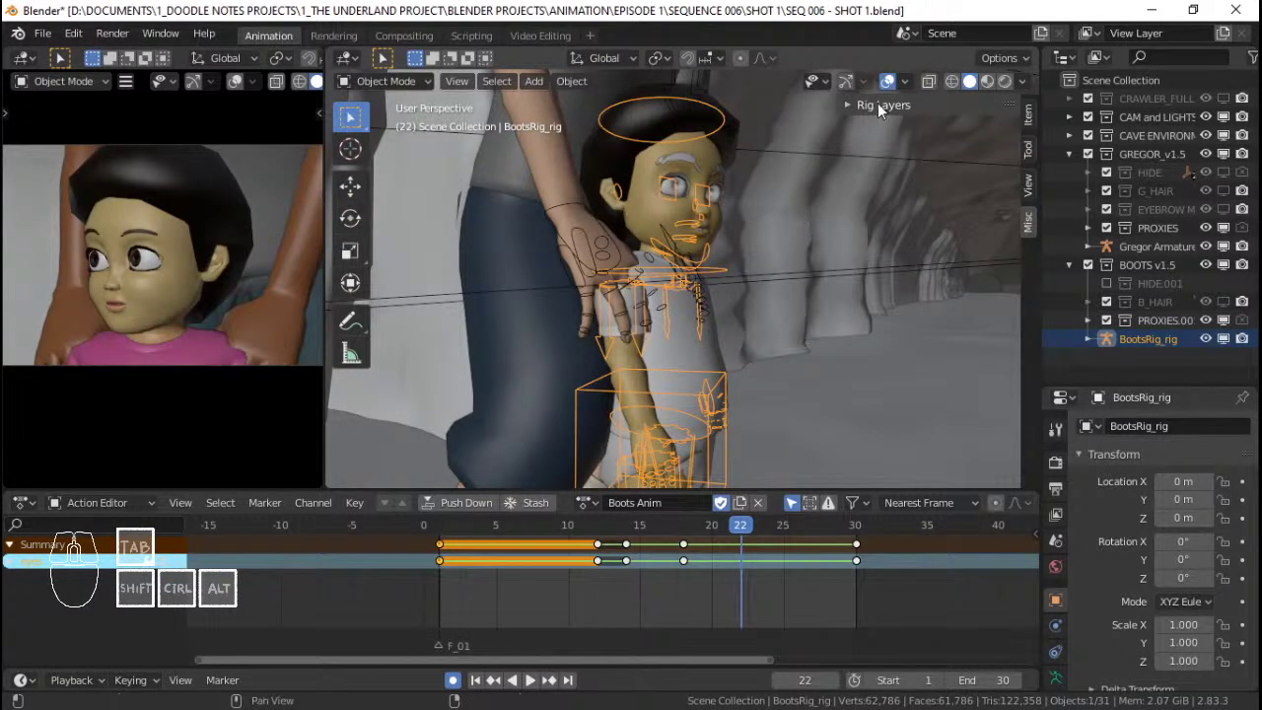
left_click(617, 242)
middle_click_drag(617, 241, 798, 239)
key("ctrl+Tab")
left_click(735, 227)
left_click_drag(465, 541, 437, 544)
middle_click_drag(809, 286, 775, 294)
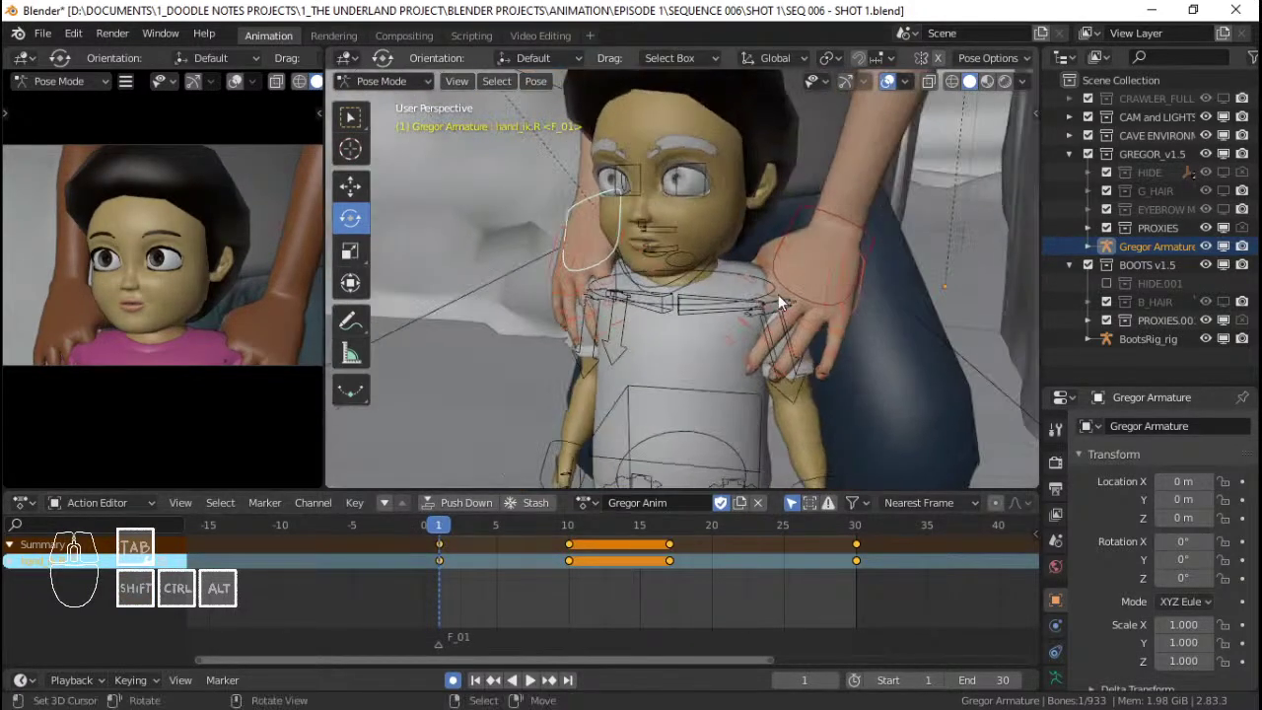
Delete all keyframes of Gregor's hand and finger controls on both sides and insert LocRotScale keyframes at frame 1.
middle_click_drag(666, 291, 659, 286)
key("c")
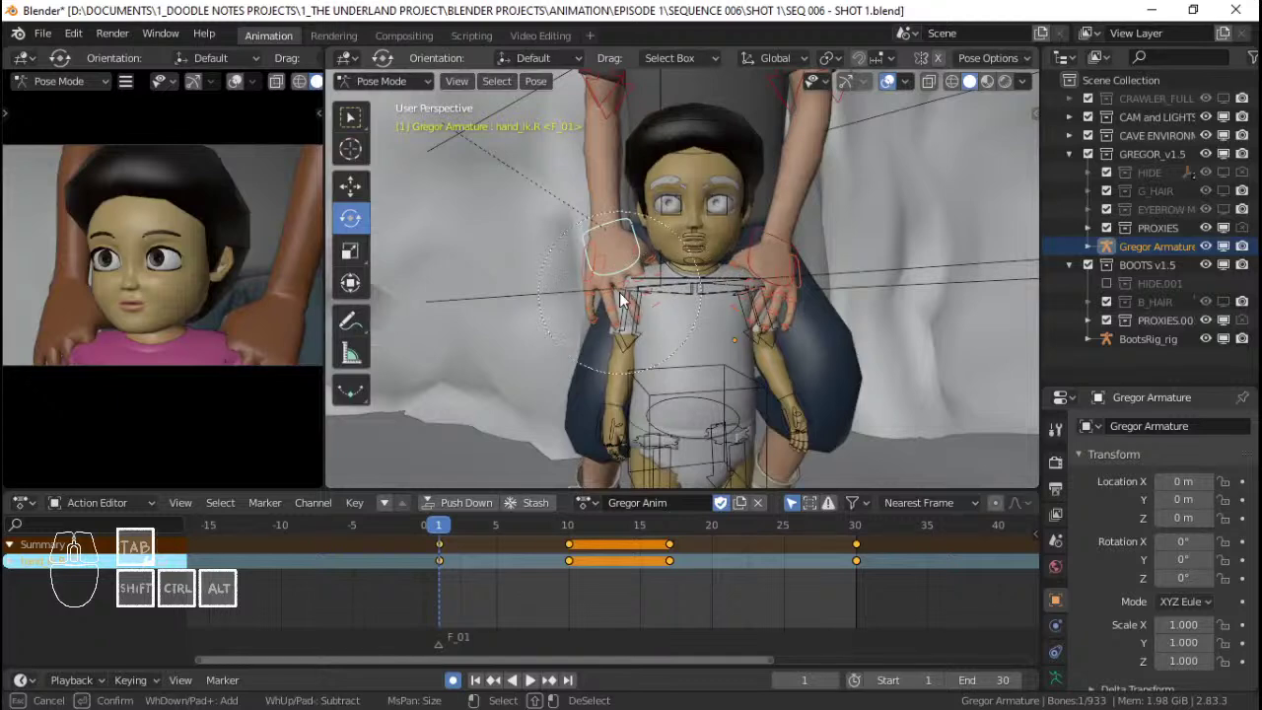
left_click_drag(621, 299, 797, 273)
key("Escape")
key("x")
left_click(679, 577)
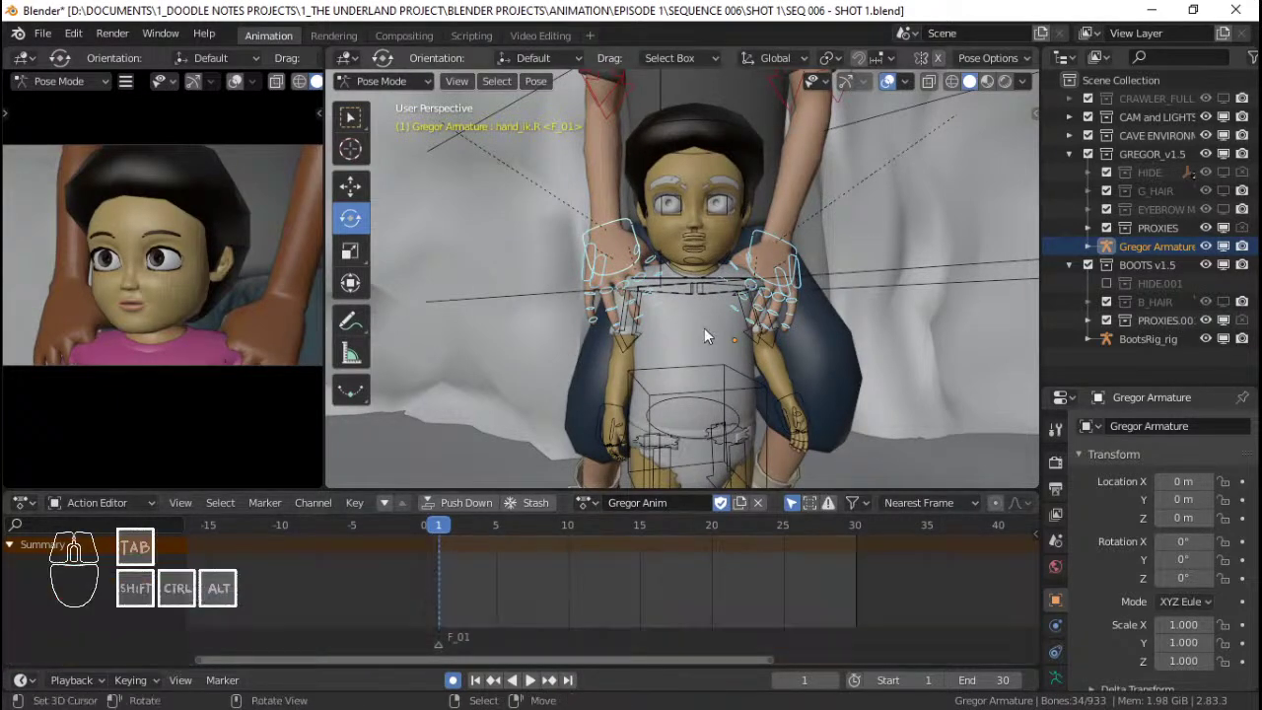
middle_click_drag(725, 254, 741, 315)
key("i")
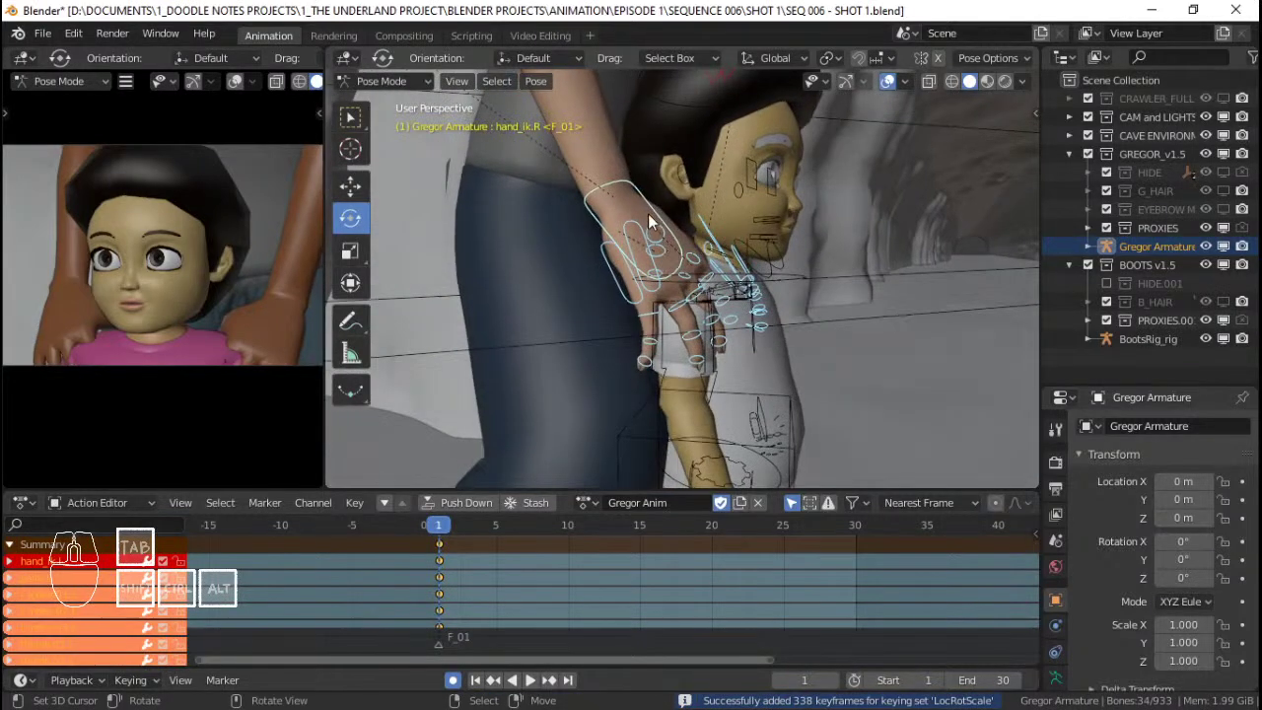
Move Gregor's right hand control, hand_ik.R, along its local Y axis to reposition it on Boots' shoulder.
left_click(631, 213)
middle_click_drag(628, 212, 705, 264)
scroll(817, 283, "up", 4)
key("g")
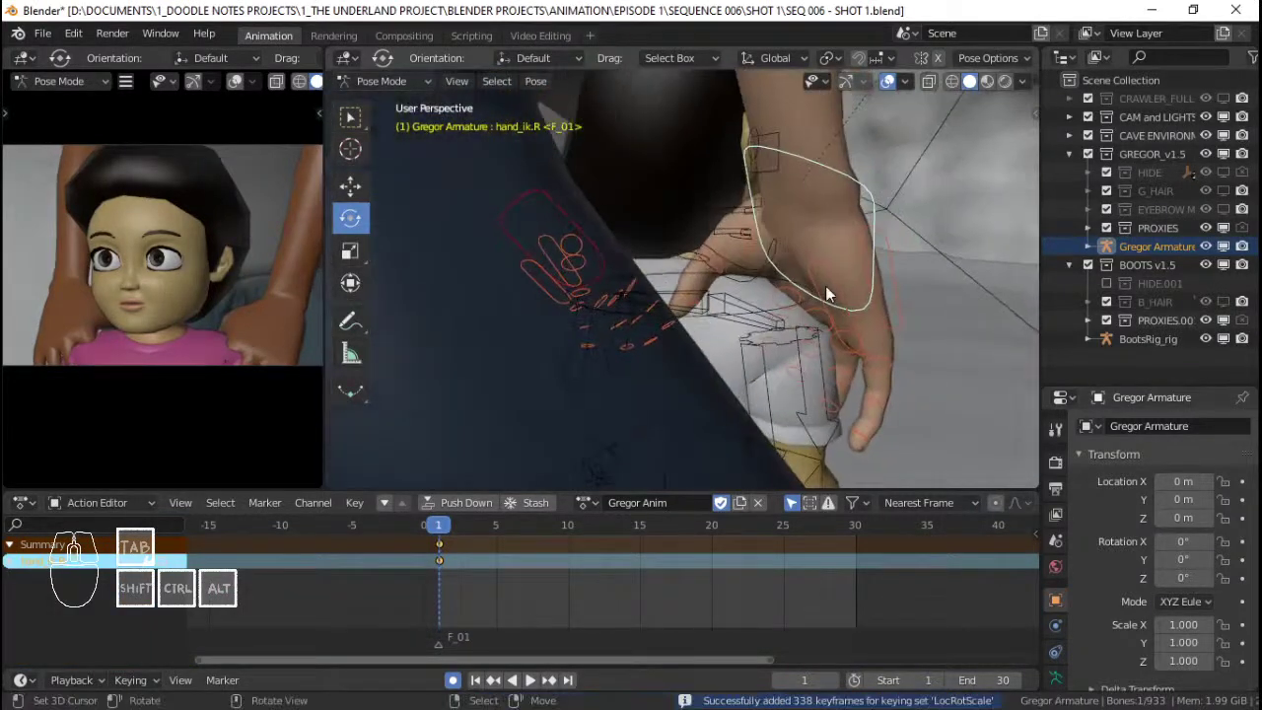
key("y")
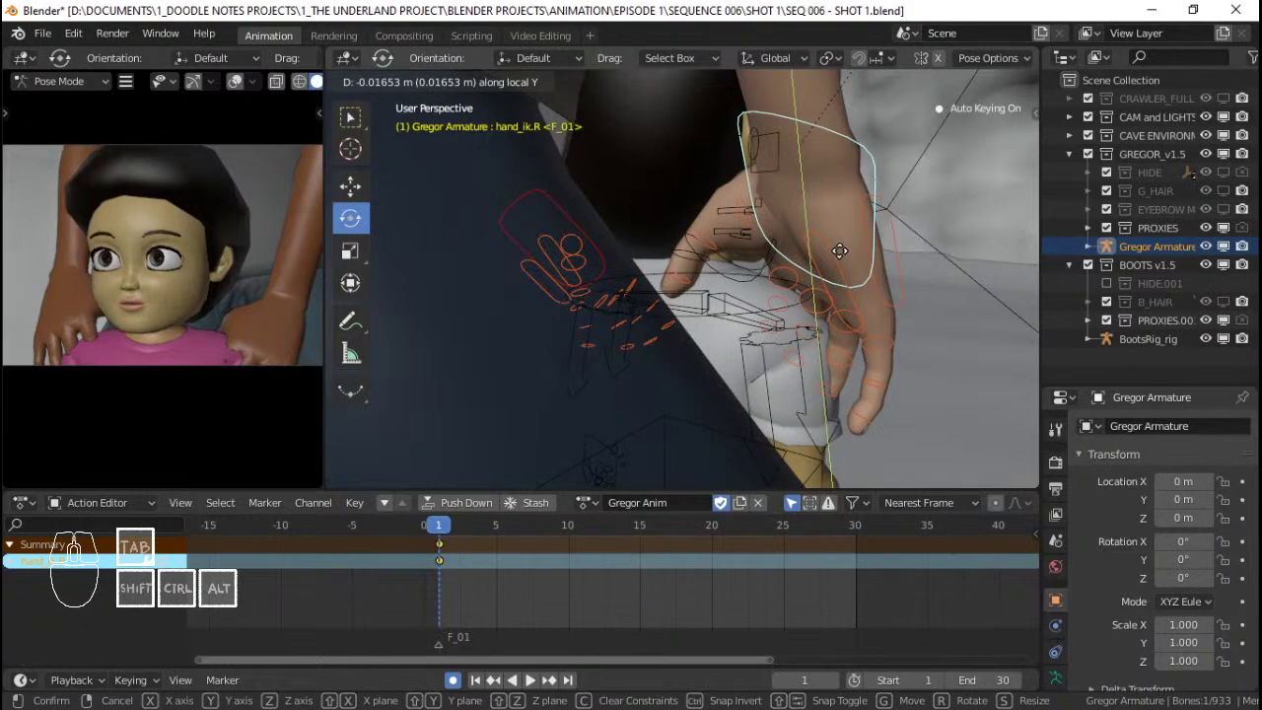
left_click(846, 264)
Rotate Gregor's hand_ik.R control about its local Z axis.
middle_click_drag(896, 296, 848, 304)
key("r")
key("x")
key("x")
right_click(901, 296)
key("r")
key("z")
key("z")
left_click(935, 256)
middle_click_drag(935, 257, 668, 239)
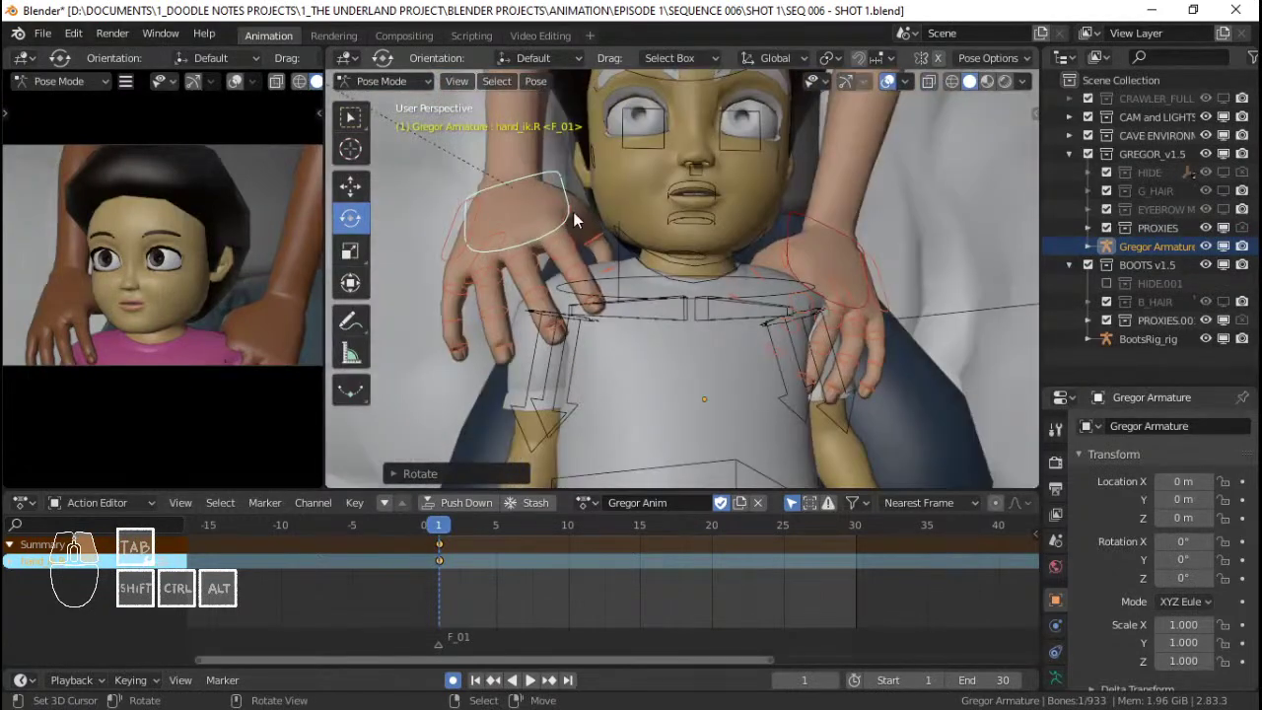
Clear the rotation of Gregor's right thumb base control, thumb.01.R.
key("r")
key("r")
left_click(612, 208)
key("alt+r")
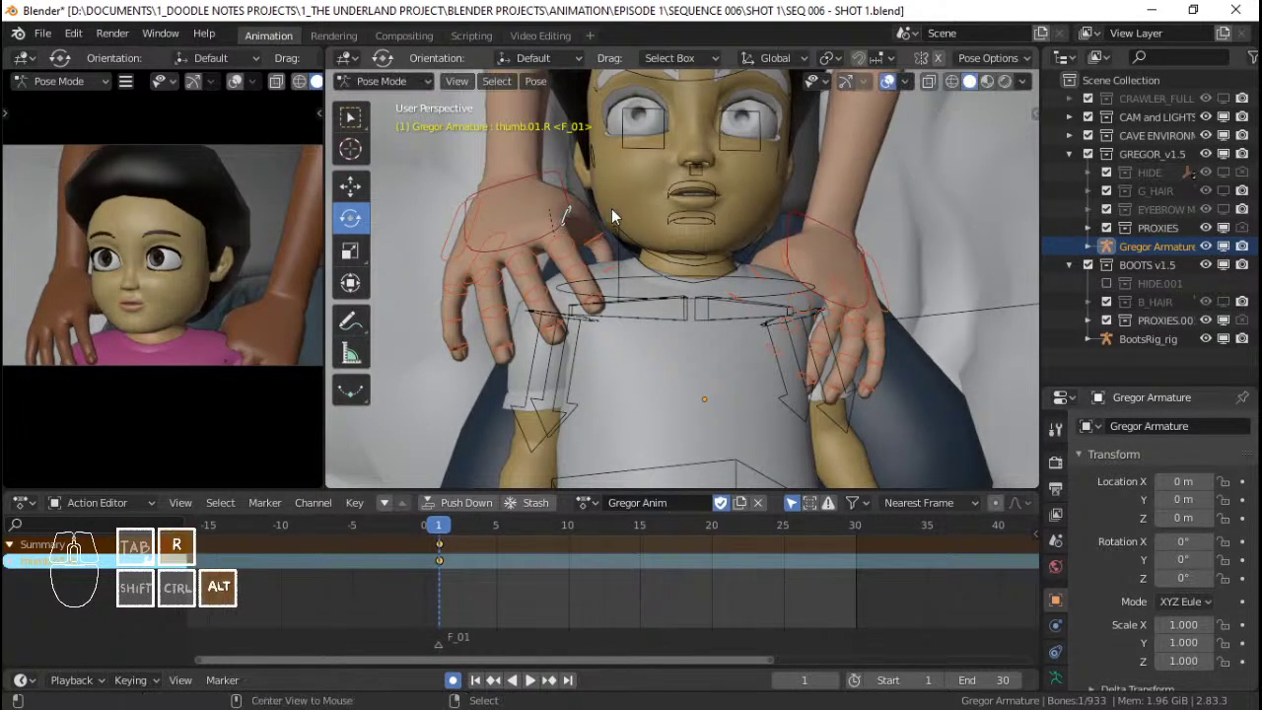
key("r")
key("r")
right_click(690, 214)
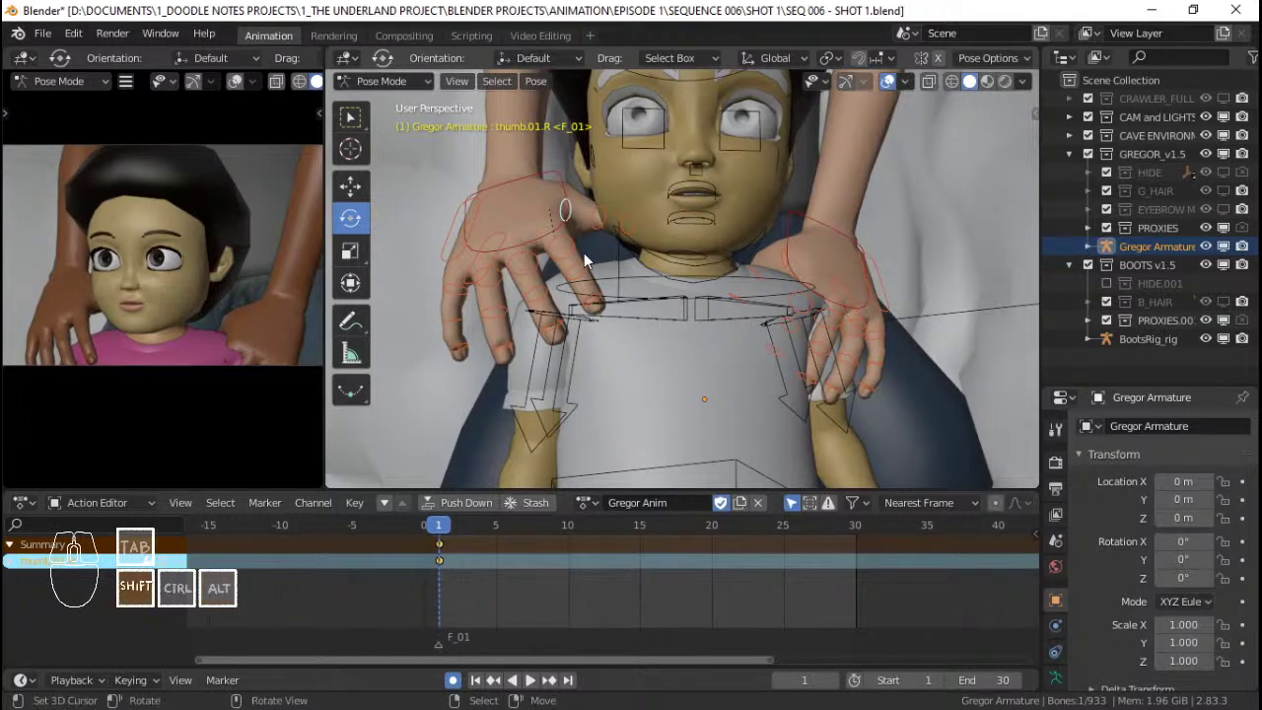
left_click(559, 247, "shift")
left_click(522, 262, "shift")
left_click(487, 276, "shift")
left_click(454, 288, "shift")
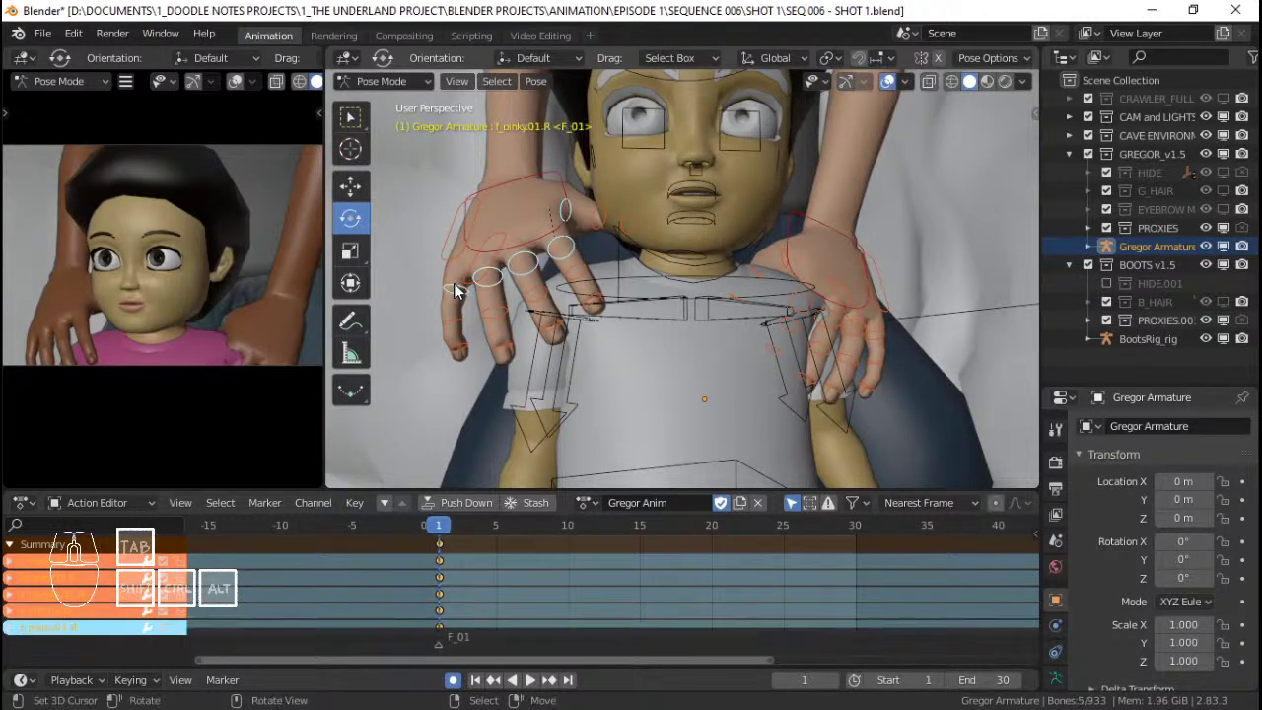
left_click(566, 203)
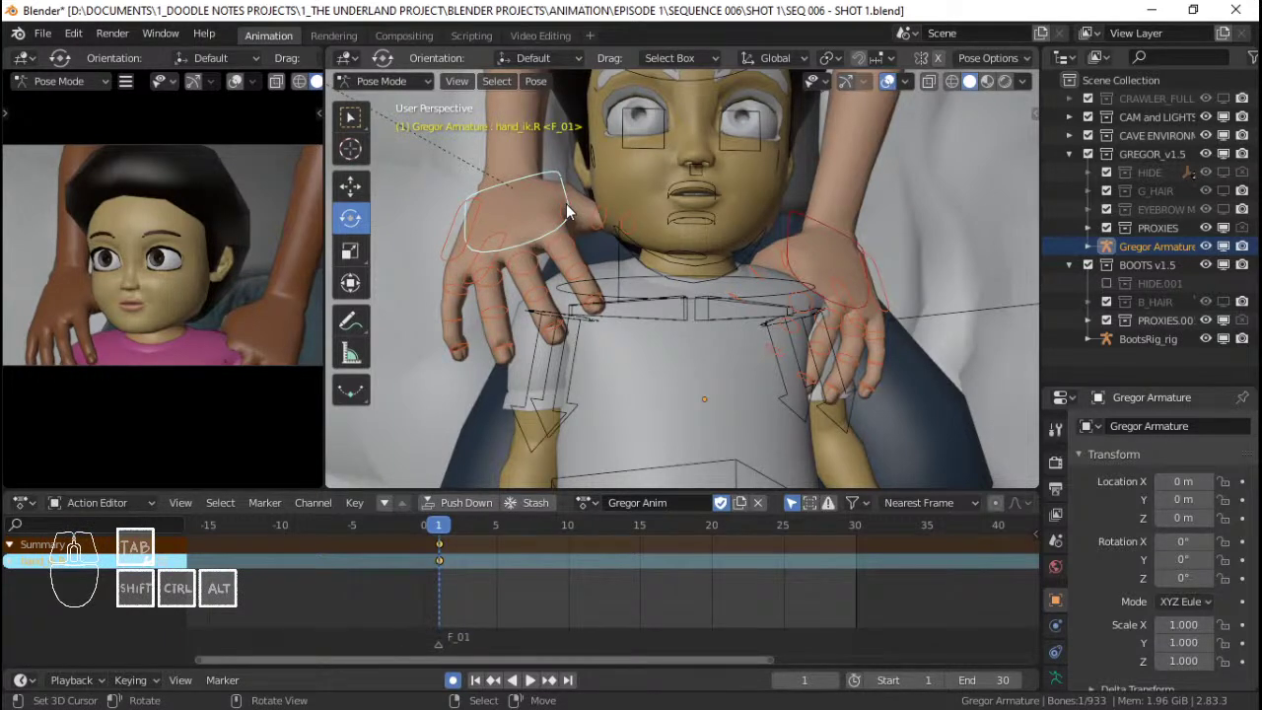
Rotate Gregor's right thumb base control, thumb.01.R, about X and Z to lower the thumb toward Boots' shoulder.
right_click(566, 204)
middle_click_drag(619, 225, 679, 249)
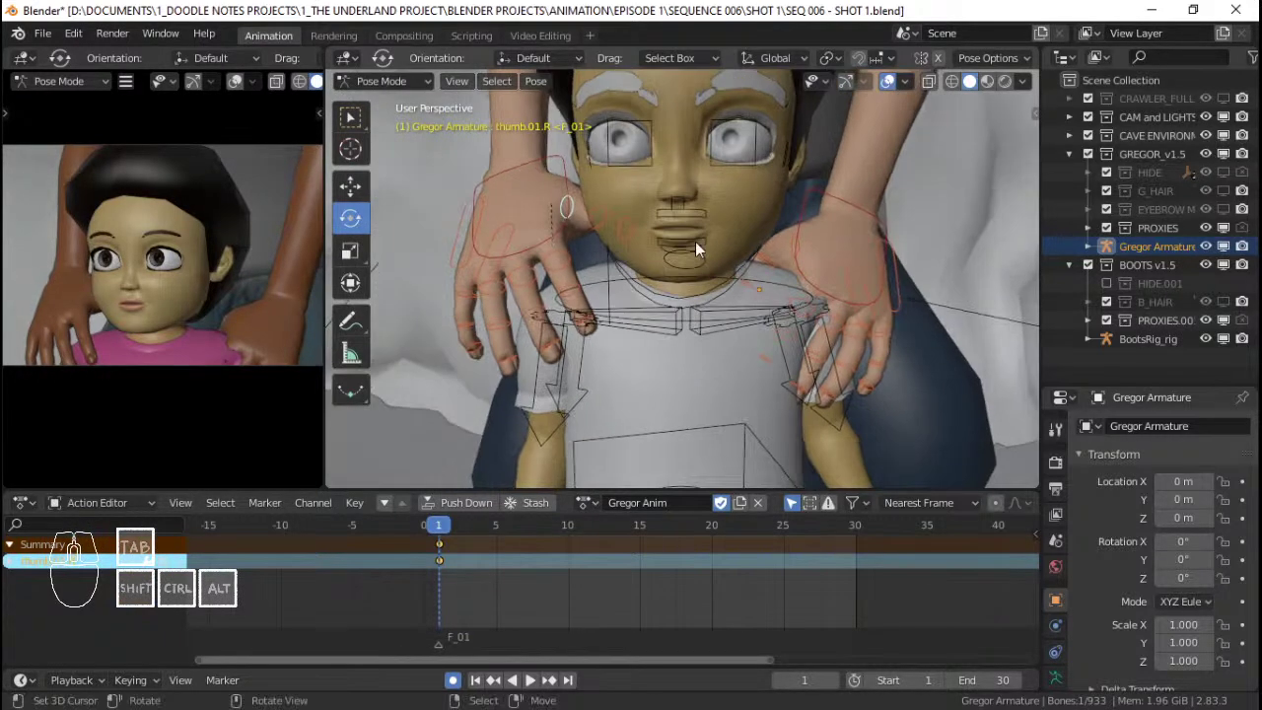
key("r")
key("x")
left_click(678, 249)
key("r")
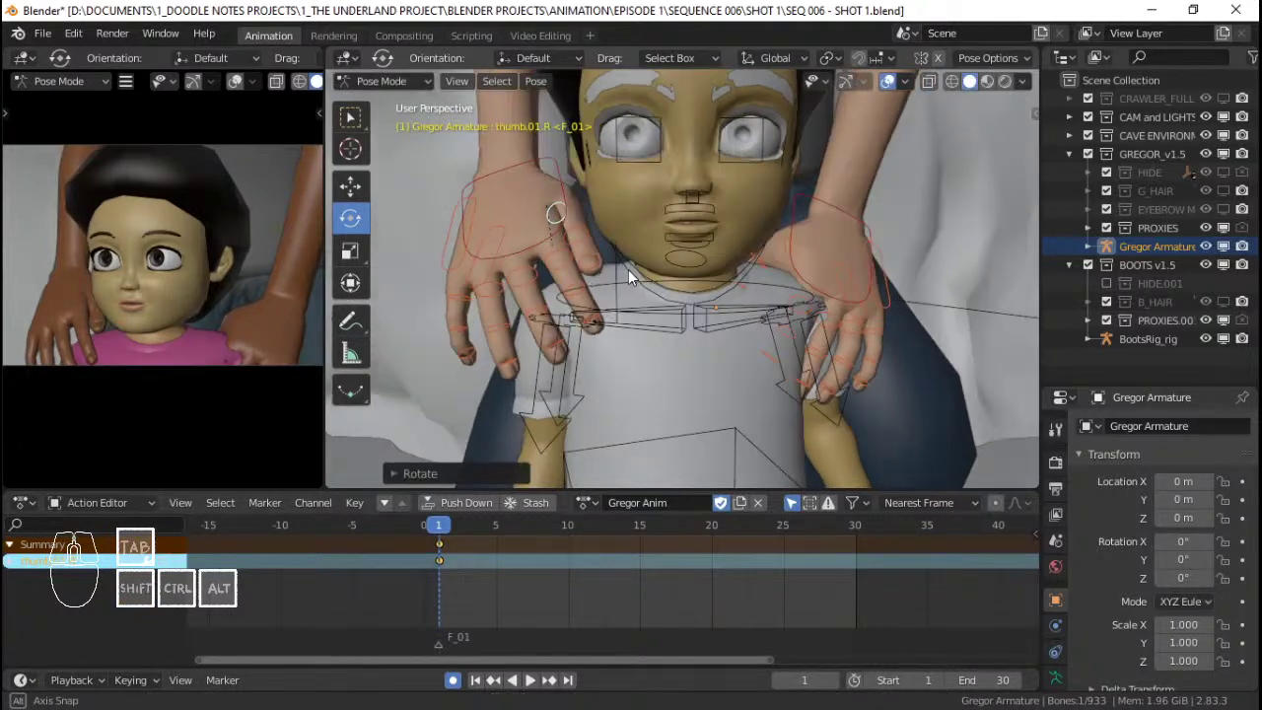
key("z")
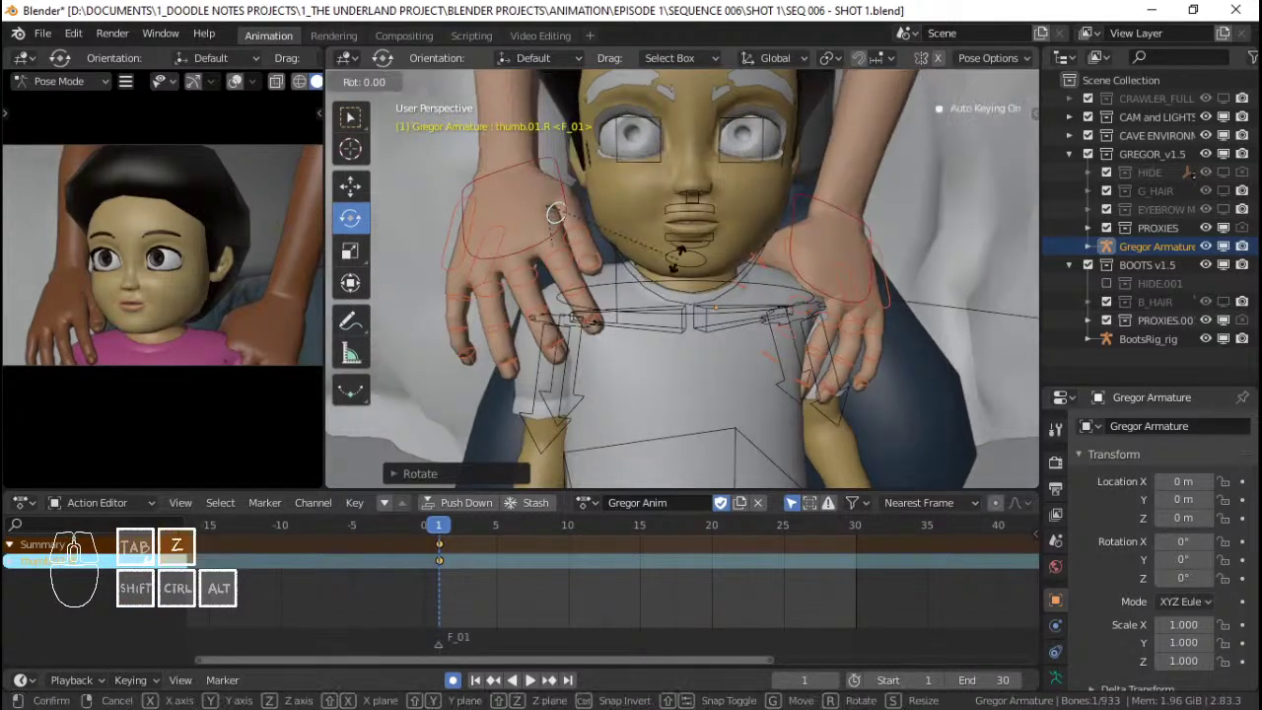
left_click(688, 258)
middle_click_drag(688, 257, 856, 305)
Rotate Gregor's right palm control, palm.R, about its local X axis.
key("r")
key("x")
left_click(808, 252)
left_click(847, 289)
key("r")
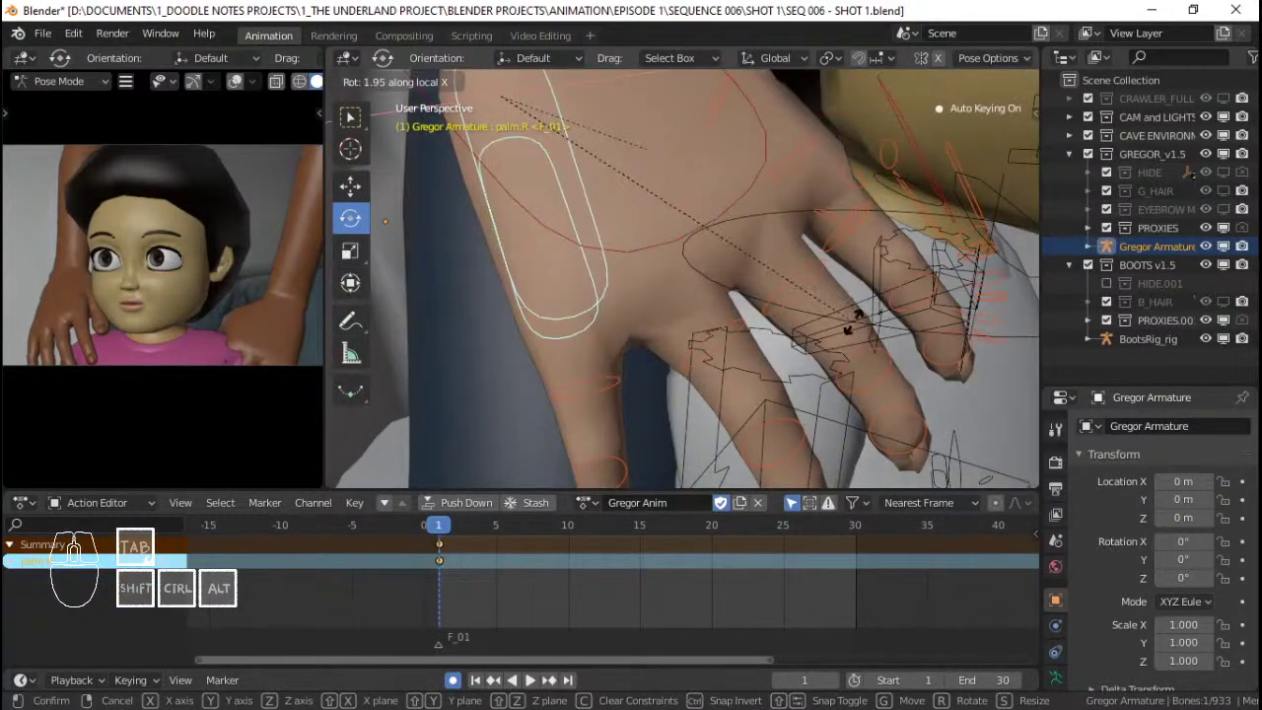
left_click(848, 333)
Rotate the palm.R control about its Z axis to adjust the spread of the fingers.
scroll(823, 348, "down", 3)
middle_click_drag(823, 348, 741, 356)
scroll(740, 356, "up", 2)
key("r")
key("z")
left_click(771, 329)
middle_click_drag(580, 331, 723, 257)
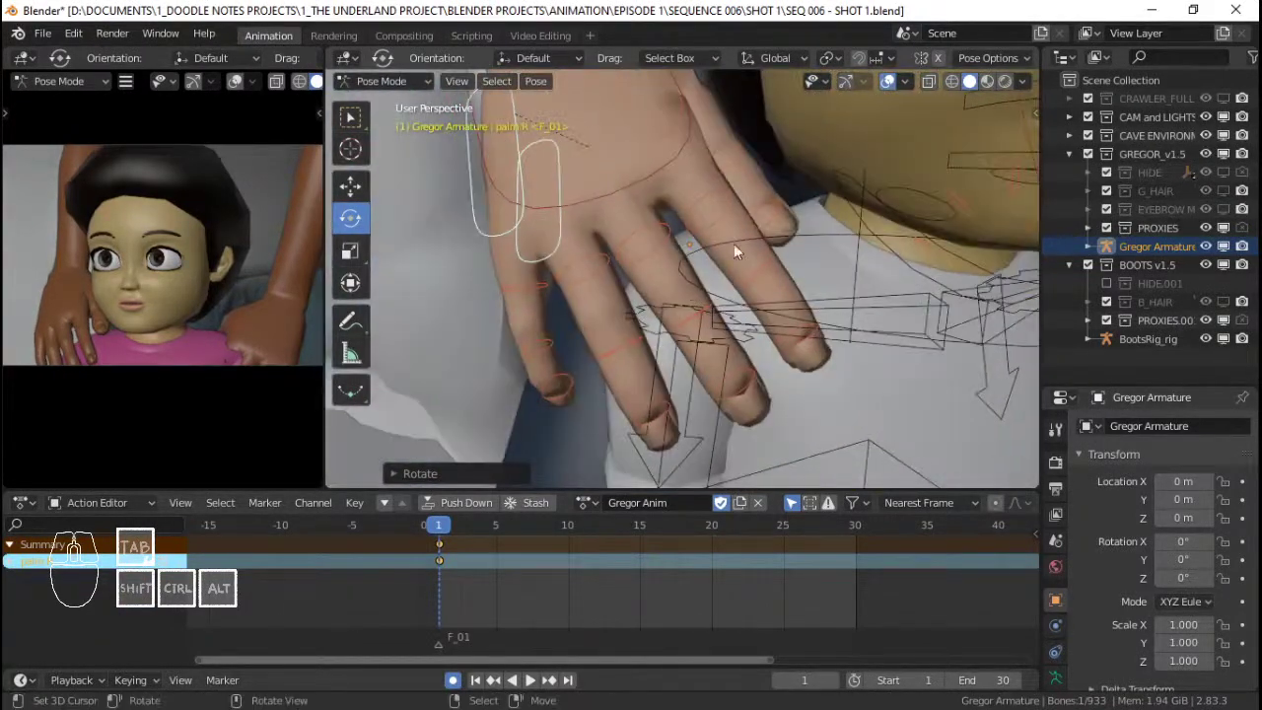
Rotate Gregor's right index finger base control, f_index.01.R, about its local Z axis.
left_click(739, 214)
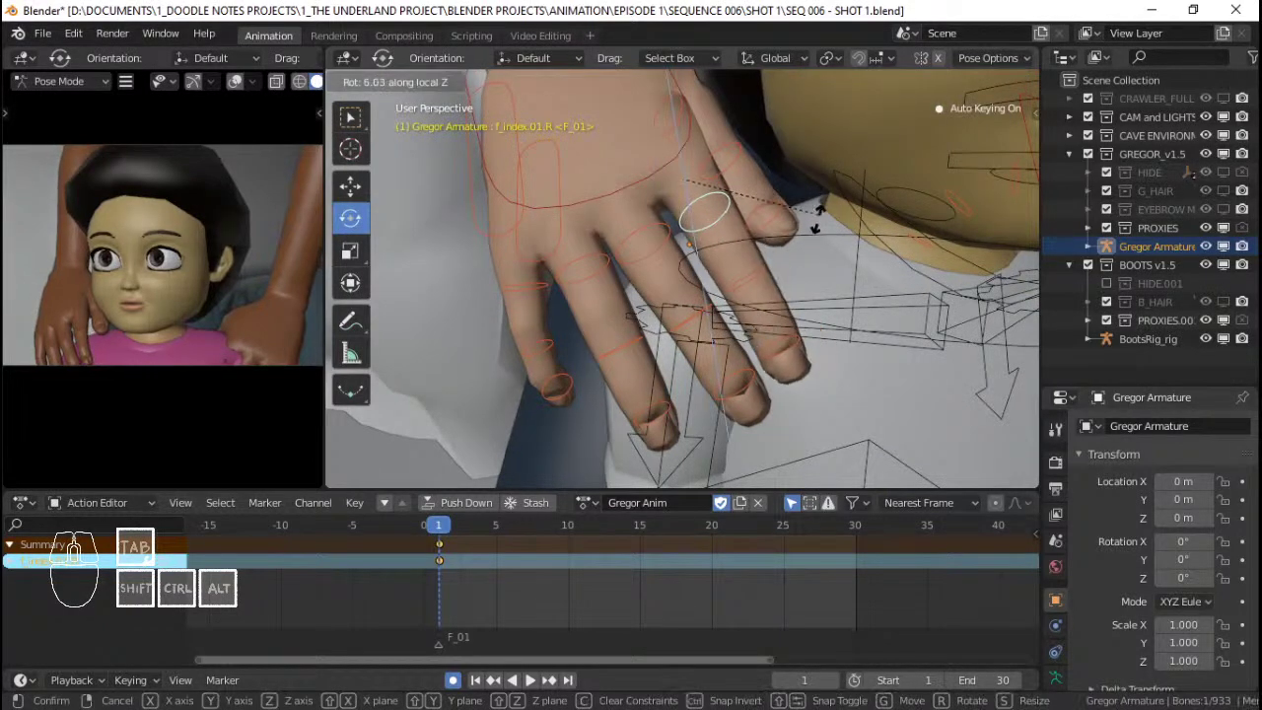
left_click(731, 226)
left_click(799, 259)
middle_click_drag(798, 259, 761, 190)
Rotate Gregor's right index finger base control, f_index.01.R, about its local Z and X axes.
left_click(796, 217)
key("r")
key("x")
key("x")
left_click(873, 255)
left_click(808, 259)
Refine the bend of the f_index.01.R control with further rotations about its local X axis.
key("r")
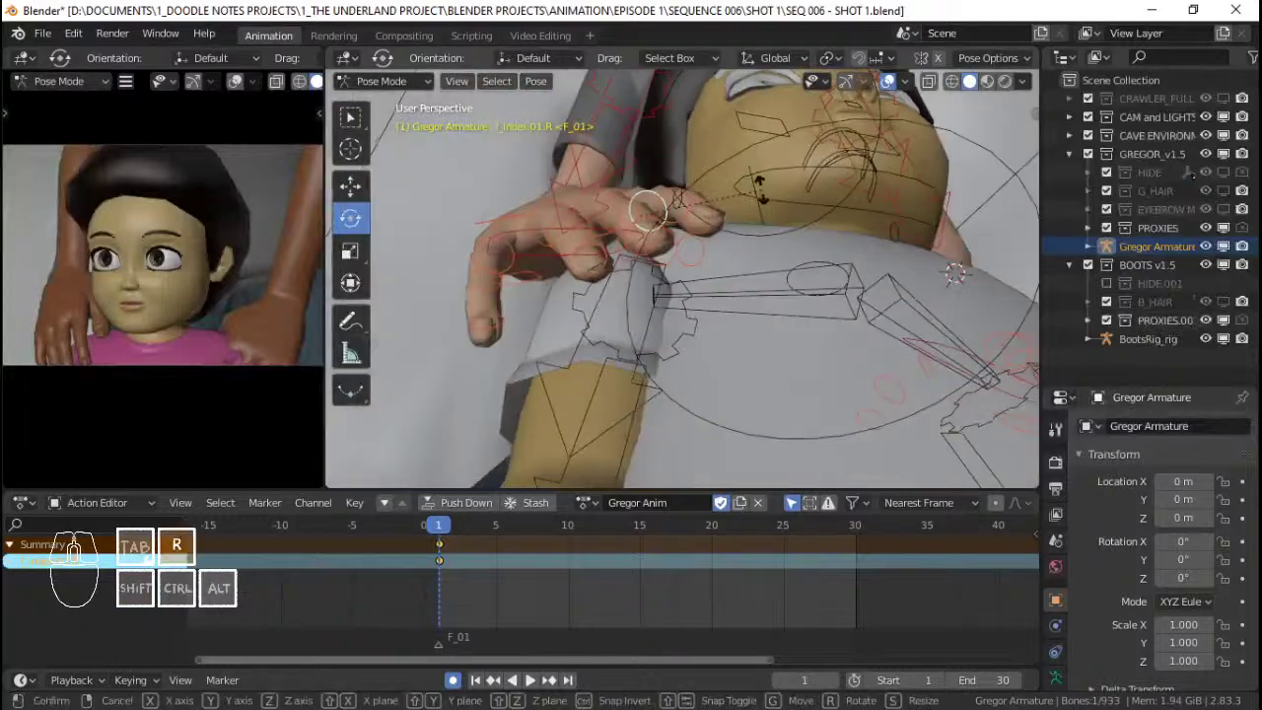
key("x")
key("x")
left_click(765, 188)
key("r")
key("x")
key("x")
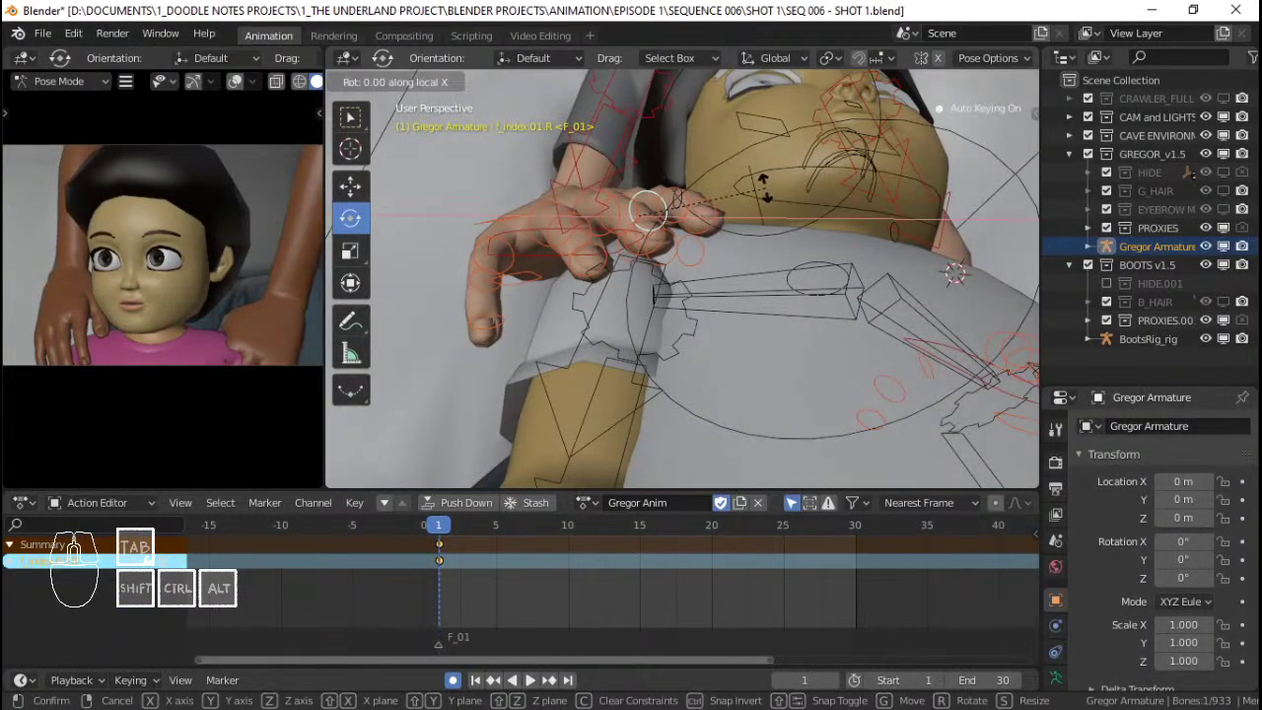
left_click(764, 190)
Rotate Gregor's right middle and ring finger base controls, f_middle.01.R and f_ring.01.R, about their local X axes.
mouse_move(653, 195)
middle_mouse_down()
mouse_move(695, 237)
mouse_move(663, 210)
middle_mouse_up()
key("x")
key("x")
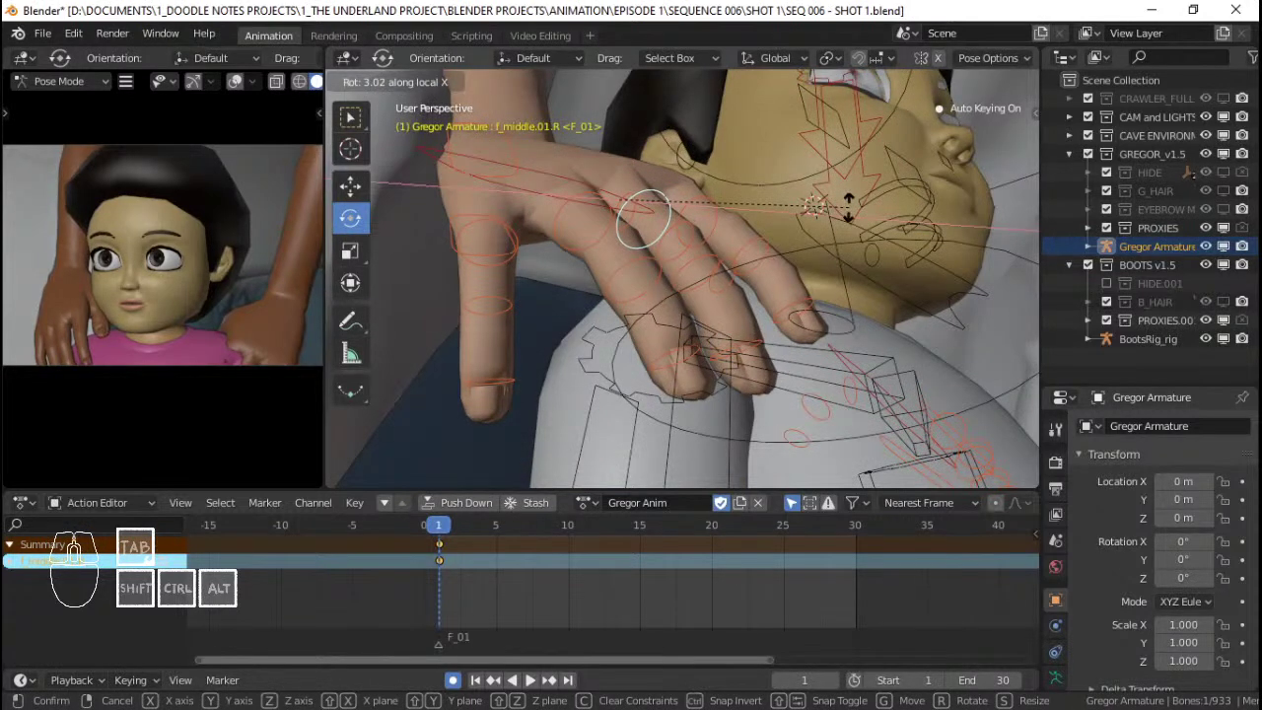
left_click(846, 204)
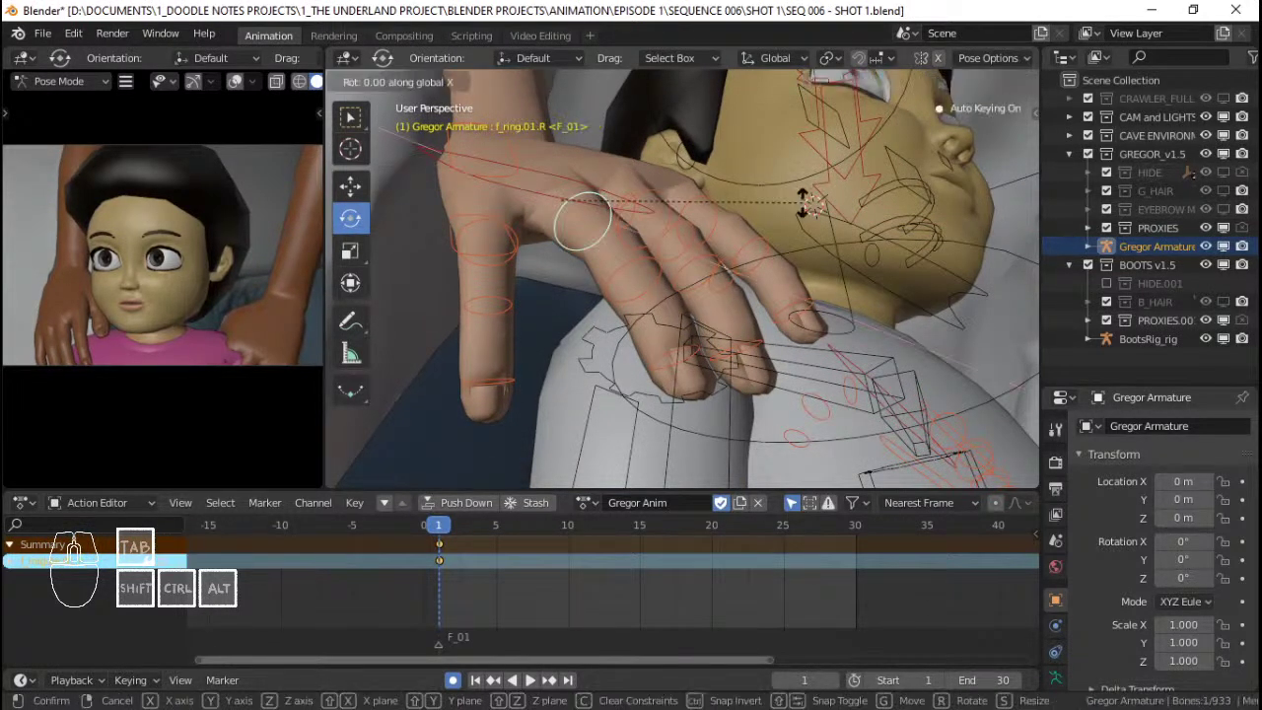
key("x")
key("x")
left_click(772, 211)
Rotate Gregor's right pinky base control, f_pinky.01.R, about its local Z and X axes.
middle_click_drag(656, 231, 661, 345)
right_click(856, 240)
key("r")
key("z")
key("z")
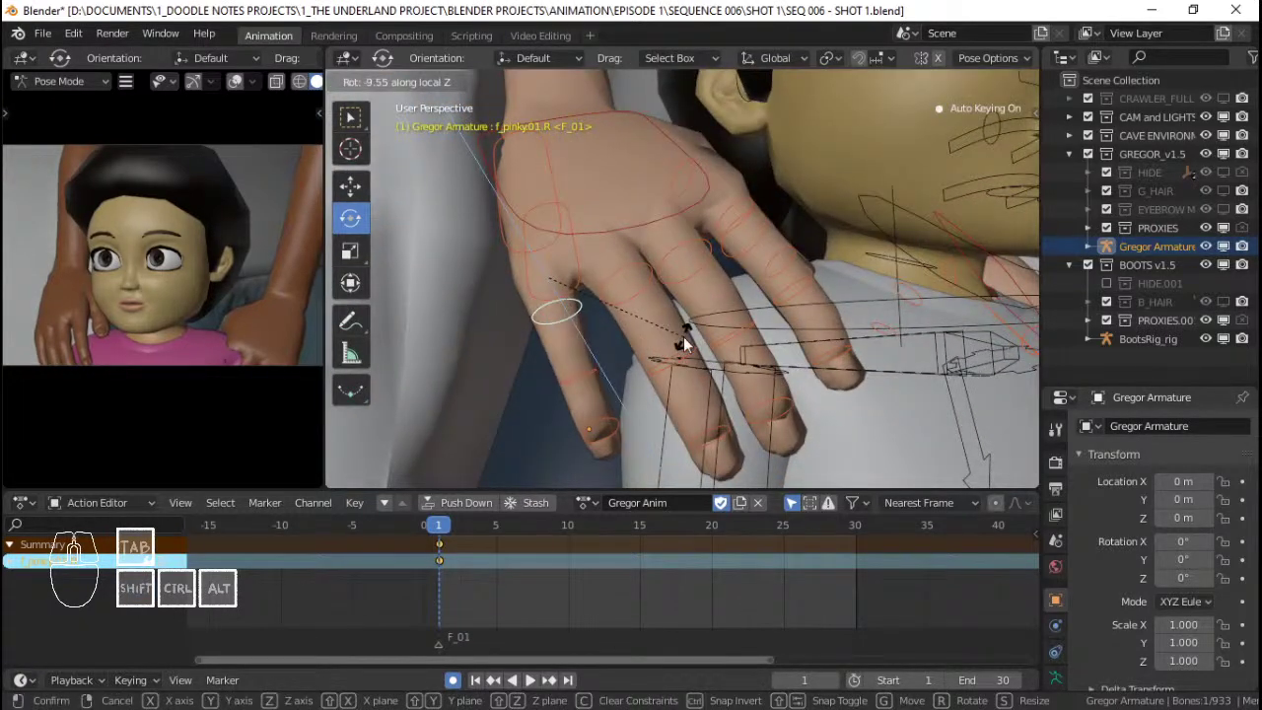
left_click(798, 320)
key("r")
key("x")
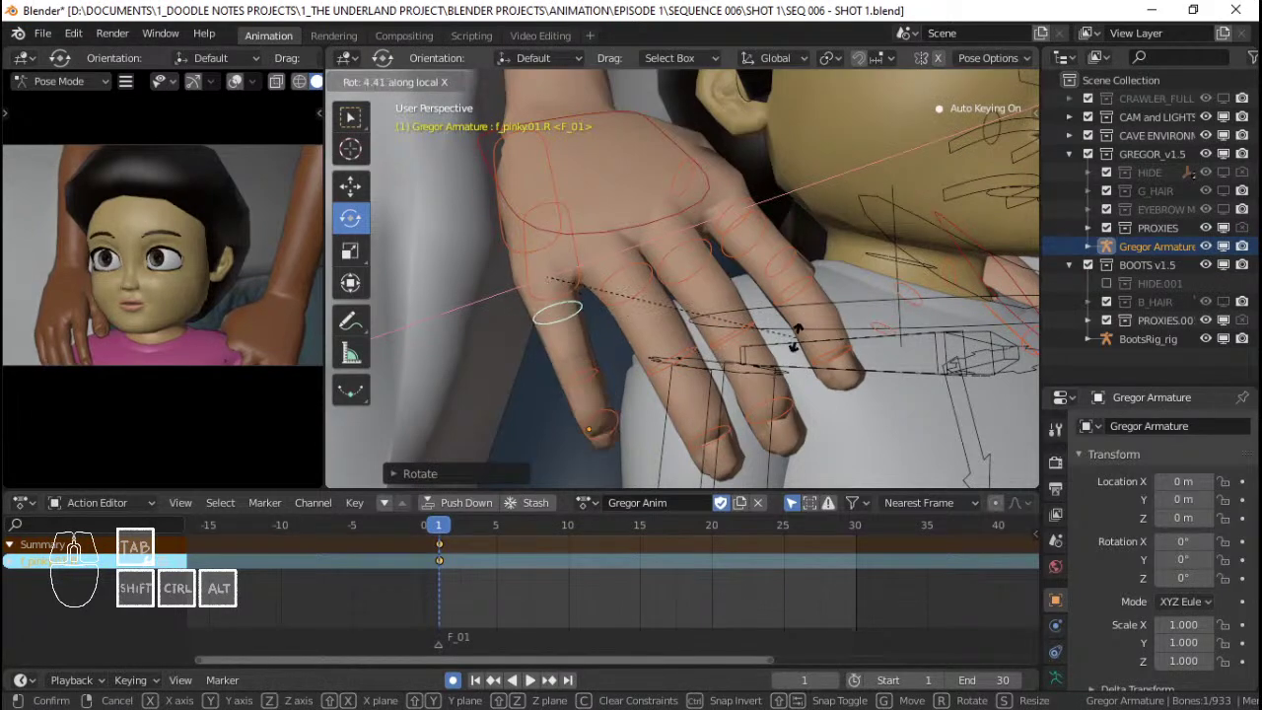
left_click(796, 340)
Rotate Gregor's right palm control, palm.R, about its local X and Z axes.
scroll(610, 228, "down", 4)
middle_click_drag(610, 229, 656, 277, "shift")
scroll(660, 279, "up", 4)
right_click(660, 278)
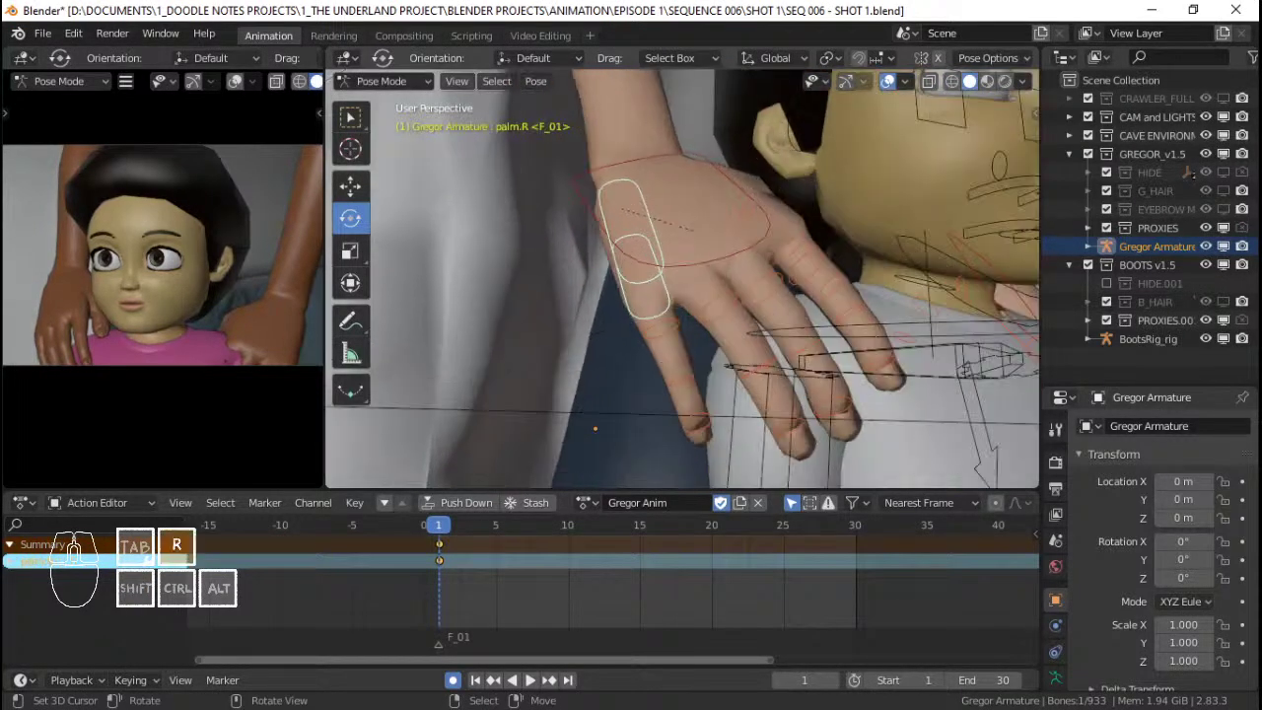
key("r")
key("x")
key("x")
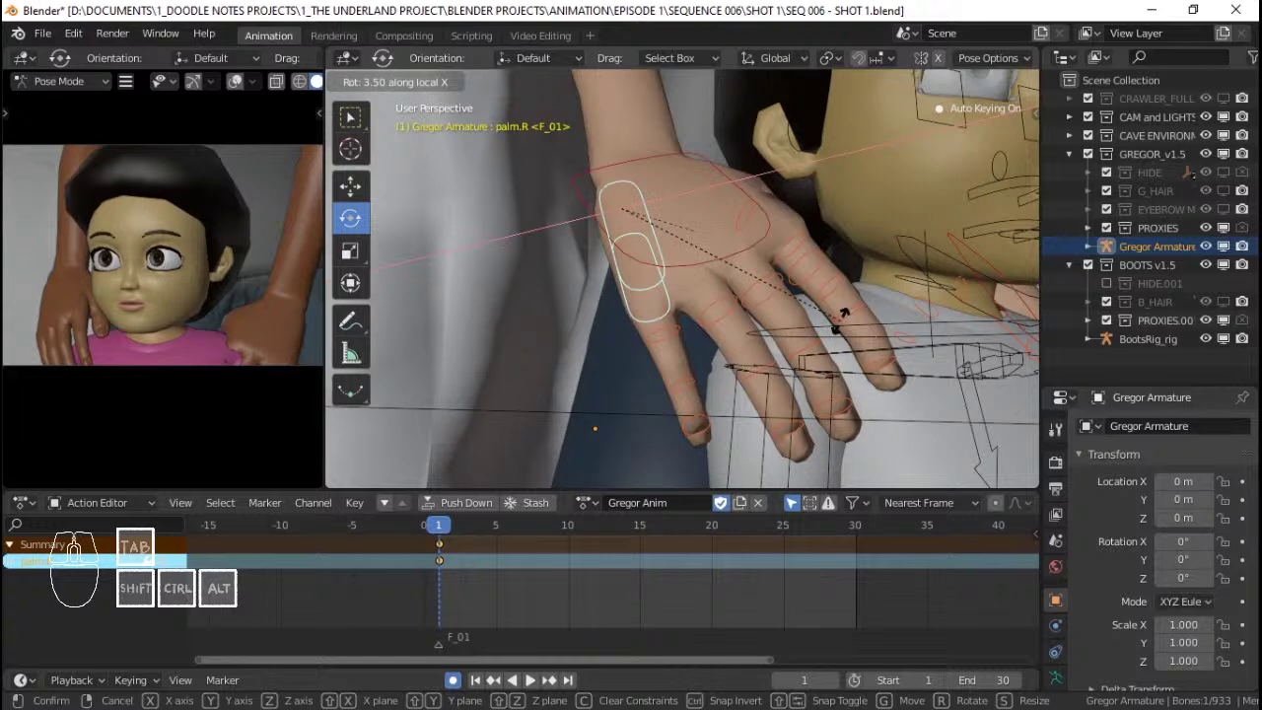
left_click(836, 316)
key("r")
key("x")
key("x")
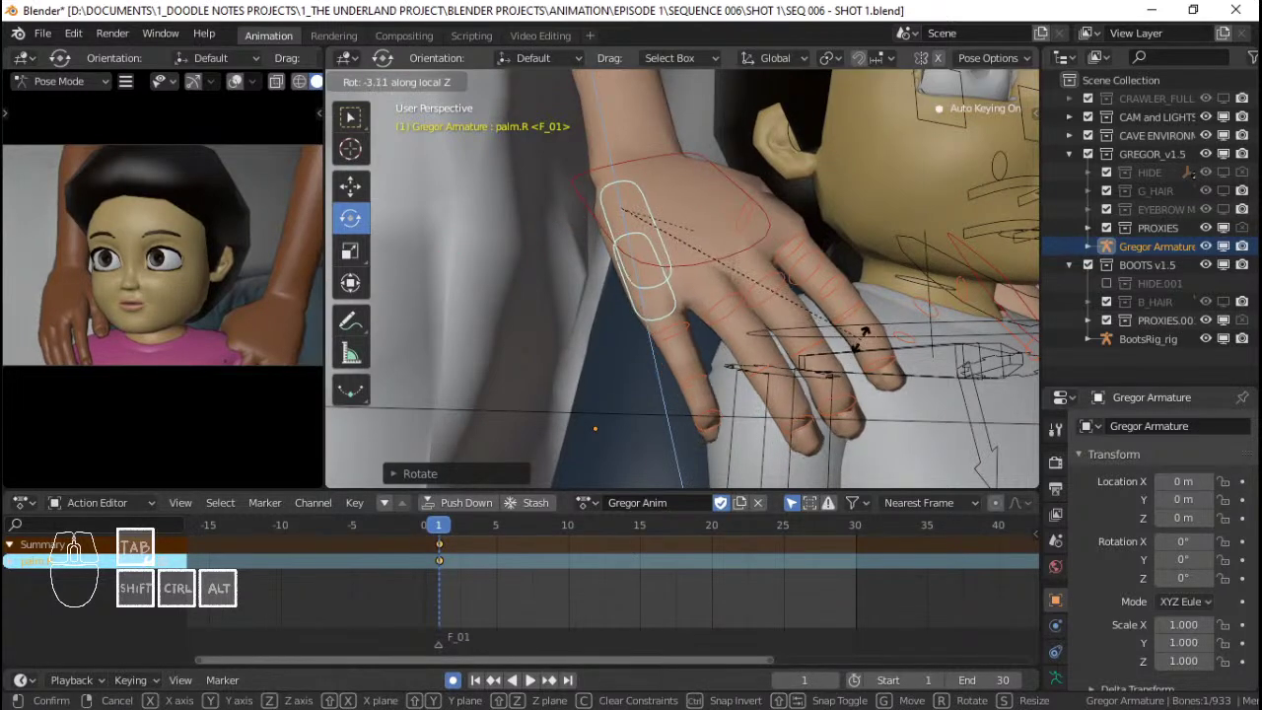
left_click(808, 336)
Adjust the bend of Gregor's right pinky base, f_pinky.01.R, about its local X axis.
left_click(654, 332)
middle_click_drag(655, 331, 743, 209)
key("r")
key("z")
right_click(920, 349)
key("r")
key("x")
key("x")
left_click(917, 333)
Rotate Gregor's right thumb base control, thumb.01.R, slightly about its local X axis.
scroll(715, 356, "up", 2)
scroll(761, 344, "down", 2)
scroll(778, 288, "up", 2)
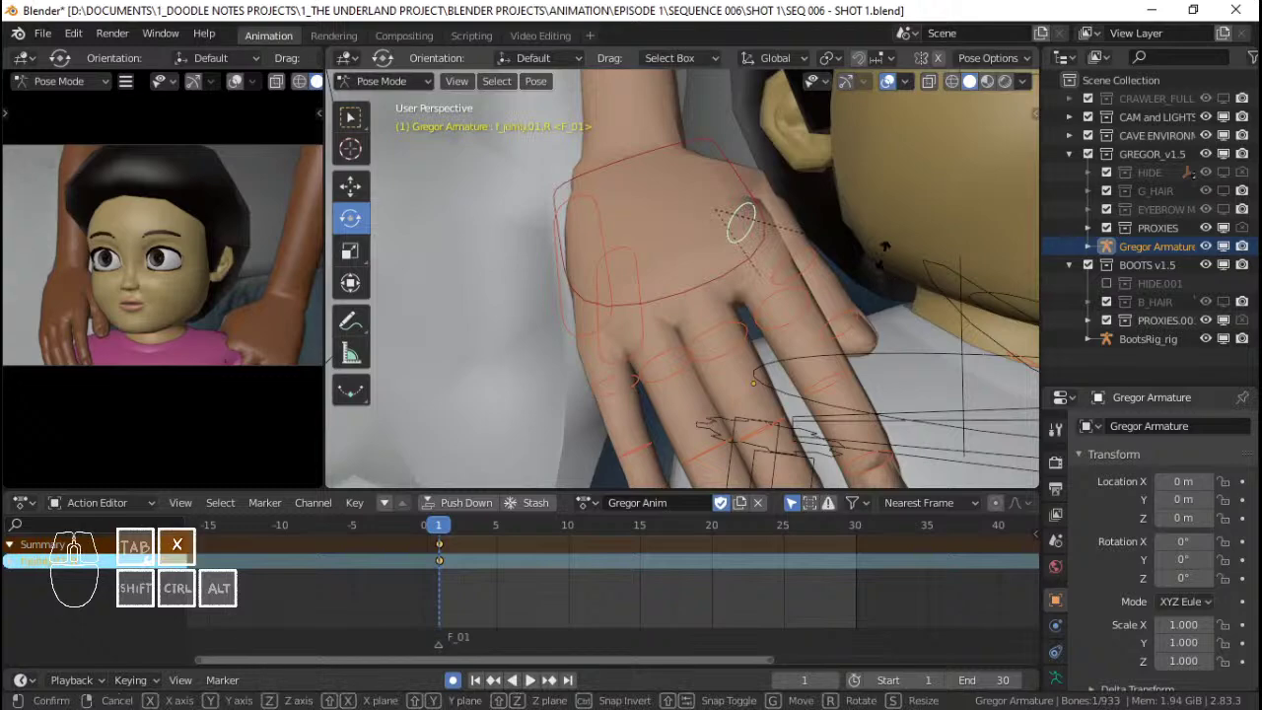
key("x")
key("x")
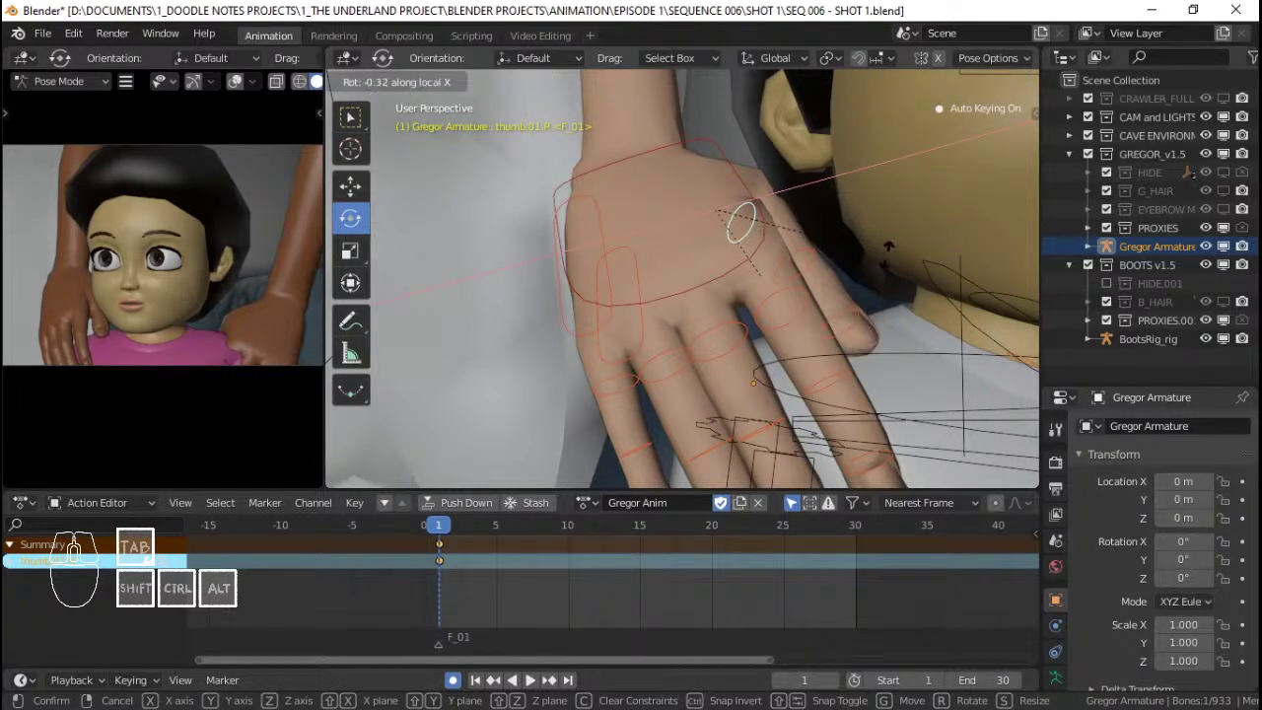
left_click(888, 255)
Fine-tune the thumb.01.R control with a small free trackball rotation.
scroll(886, 258, "down", 2)
middle_click_drag(885, 257, 736, 259)
left_click(679, 253)
key("g")
right_click(718, 257)
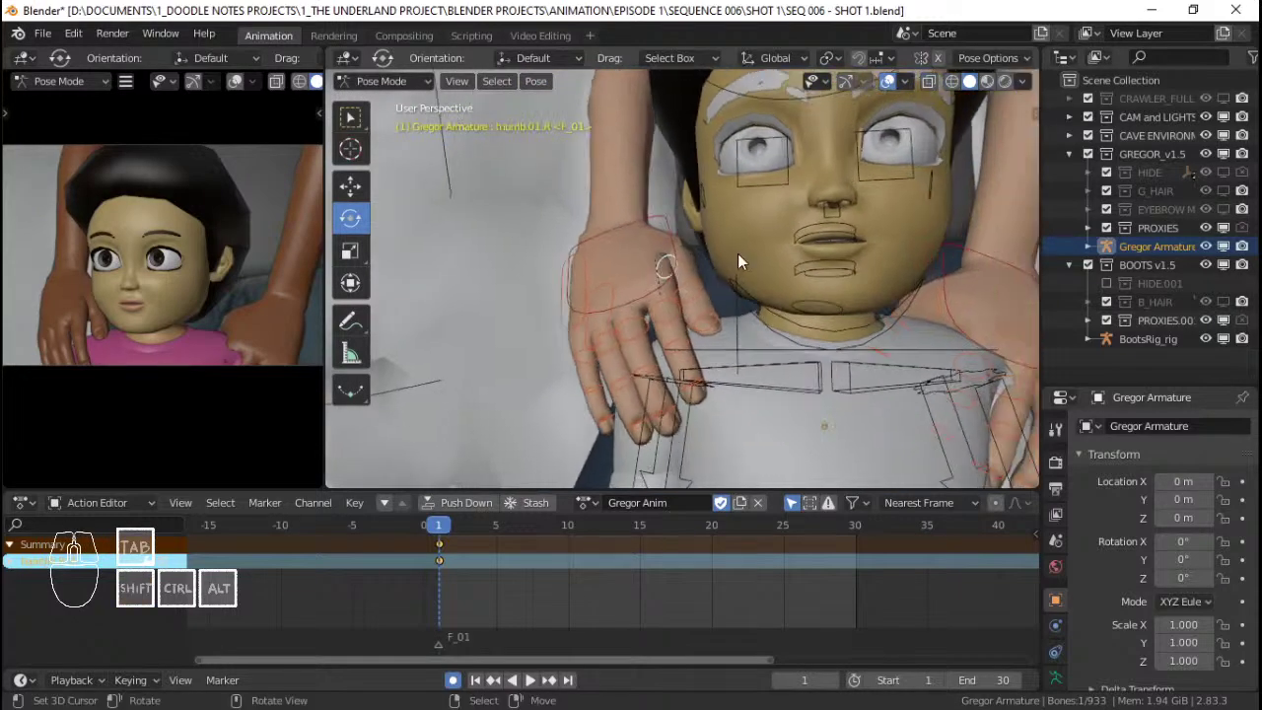
key("r")
key("r")
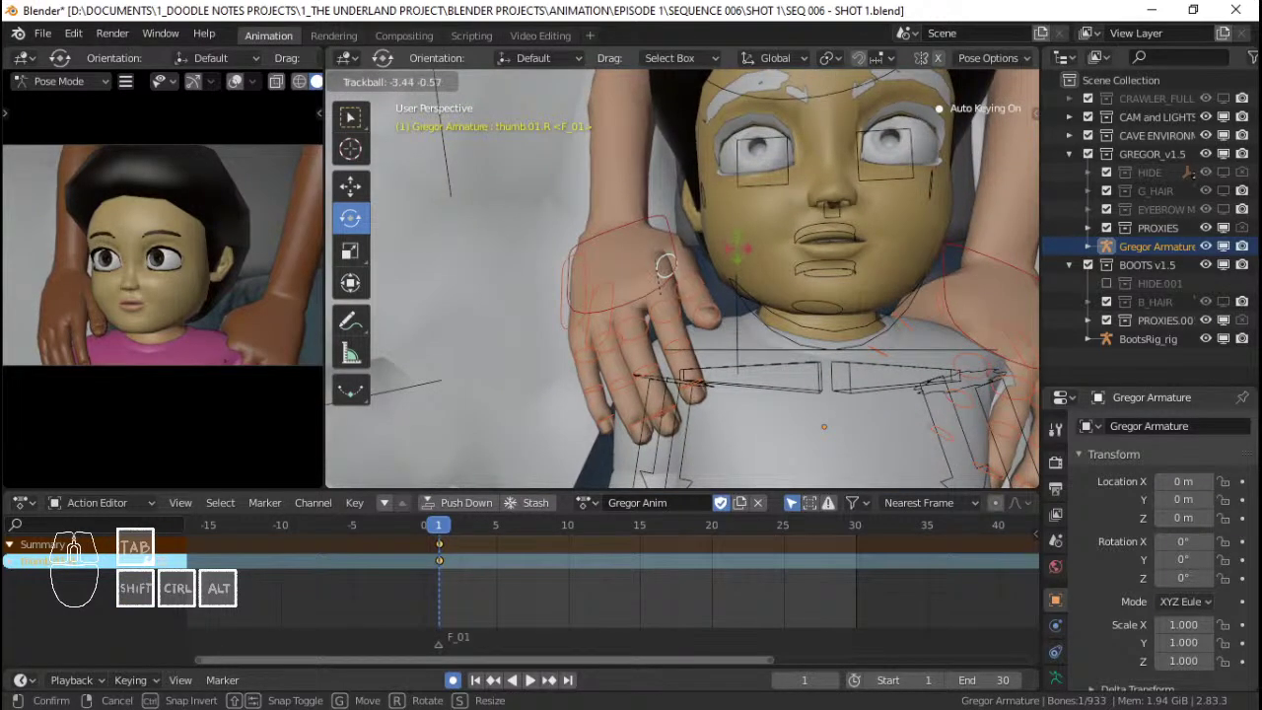
left_click(740, 253)
Examine Gregor's hands on Boots' shoulders from several angles and in the camera preview.
middle_click_drag(739, 252, 749, 286)
scroll(774, 259, "down", 3)
scroll(801, 360, "down", 3)
scroll(666, 269, "up", 3)
middle_click_drag(749, 286, 722, 309, "shift")
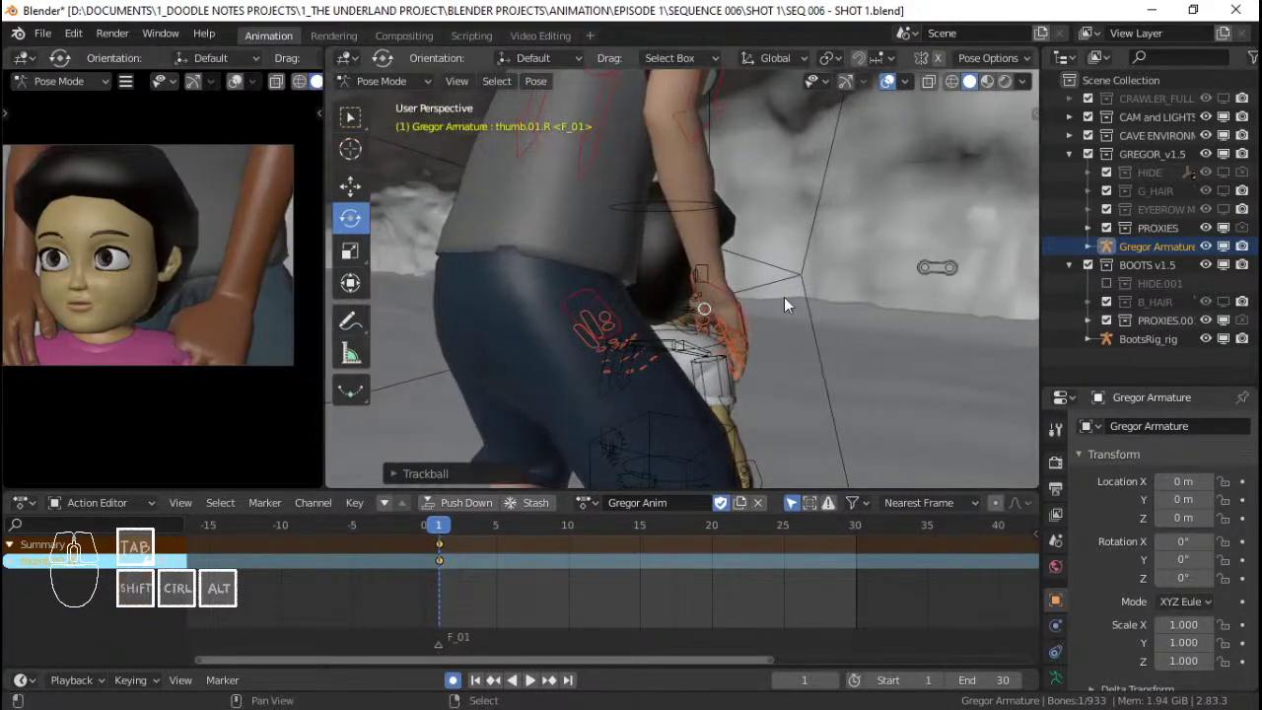
middle_click_drag(236, 245, 292, 264, "shift")
scroll(266, 258, "down", 1)
scroll(291, 264, "down", 1)
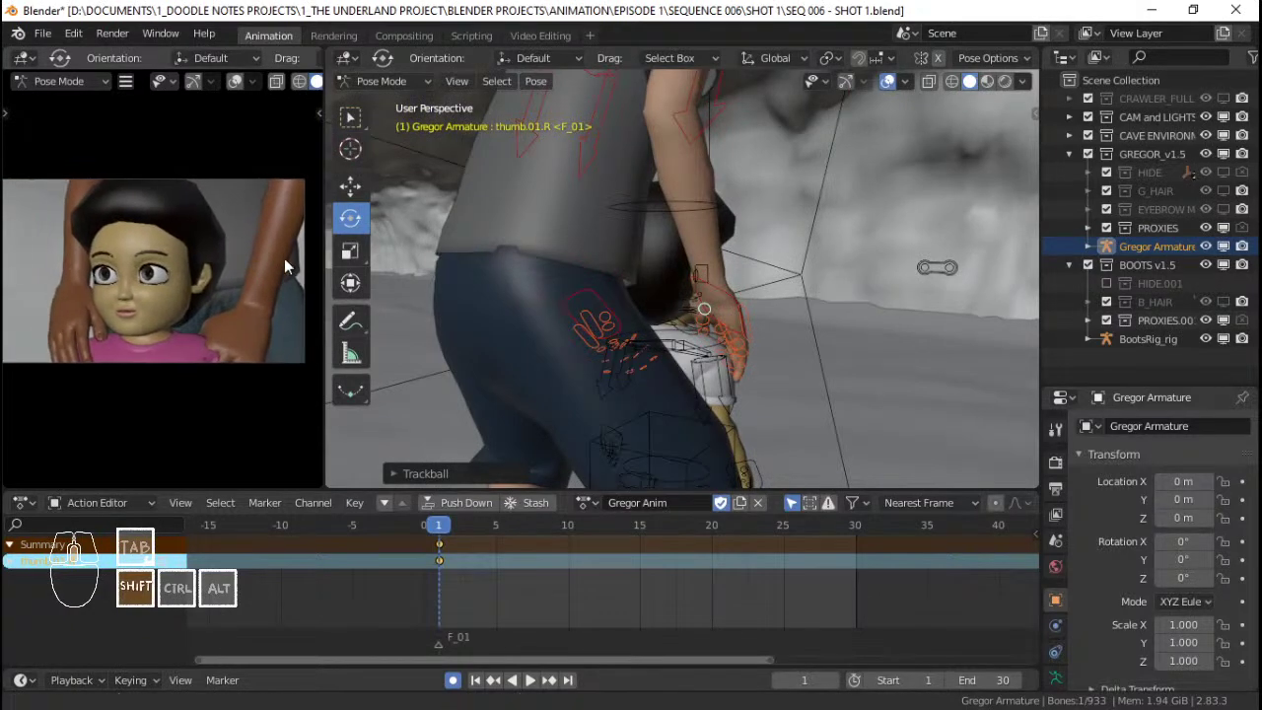
middle_click_drag(799, 245, 715, 256)
Move Gregor's left hand IK control, hand_ik.L, to reposition the hand on Boots' shoulder.
left_click(610, 252)
middle_click_drag(622, 247, 654, 289)
mouse_move(871, 306)
middle_mouse_down()
mouse_move(731, 283)
mouse_move(820, 264)
mouse_move(746, 269)
mouse_move(884, 303)
middle_mouse_up()
left_click(820, 265)
key("g")
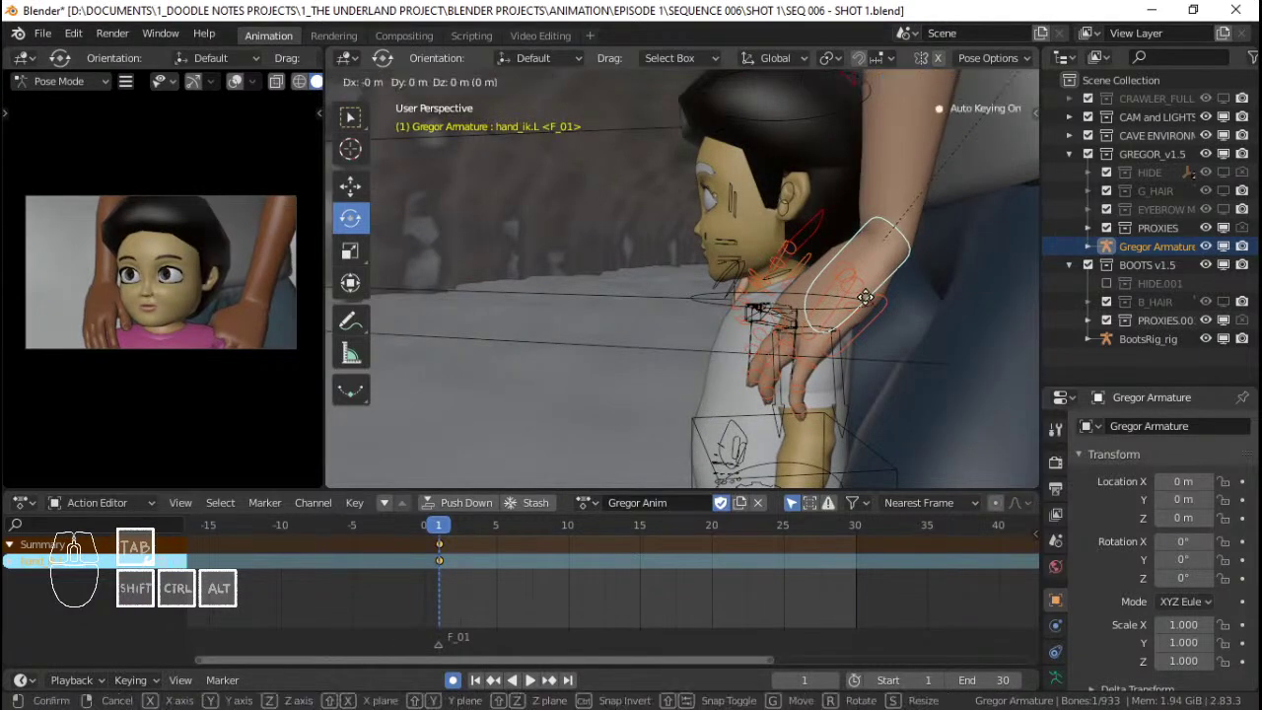
left_click(650, 286)
Rotate Gregor's left thumb base control, thumb.01.L, with trackball and view-aligned rotations so the thumb rests toward Boots' shoulder.
middle_click_drag(649, 284, 822, 282)
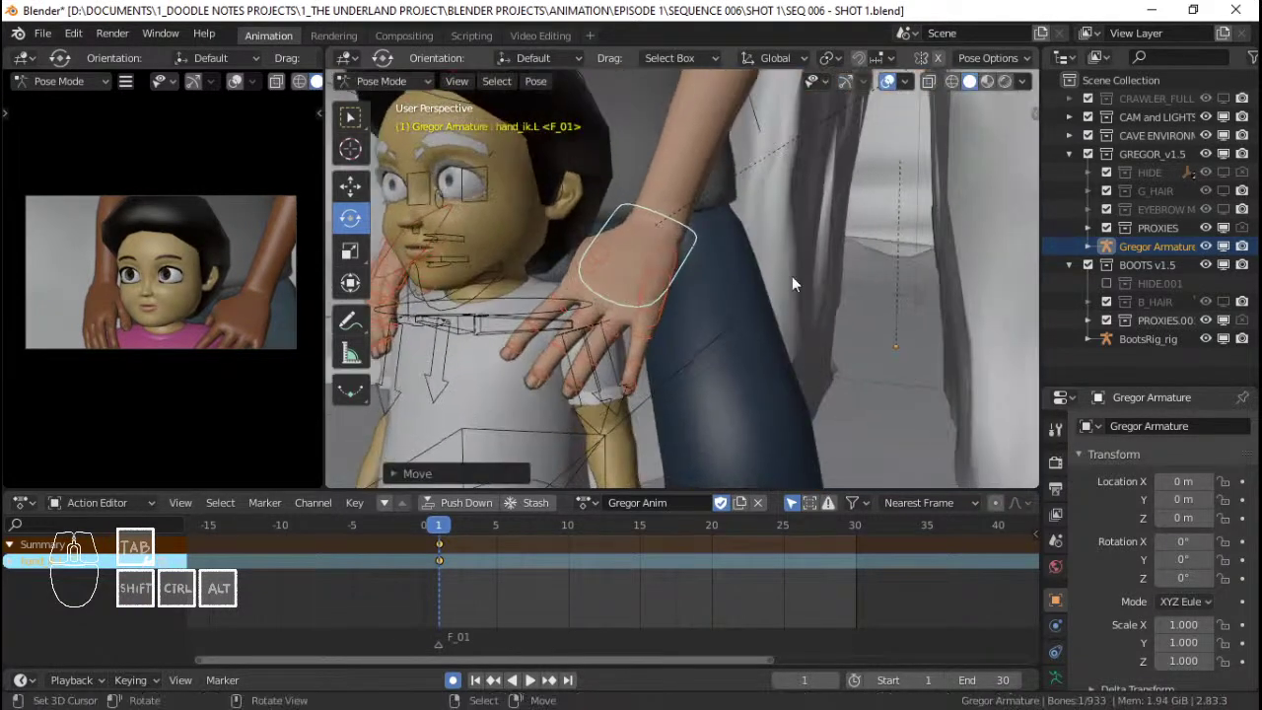
scroll(691, 286, "up", 3)
middle_click_drag(622, 287, 687, 285, "shift")
middle_click_drag(687, 285, 545, 209)
right_click(455, 235)
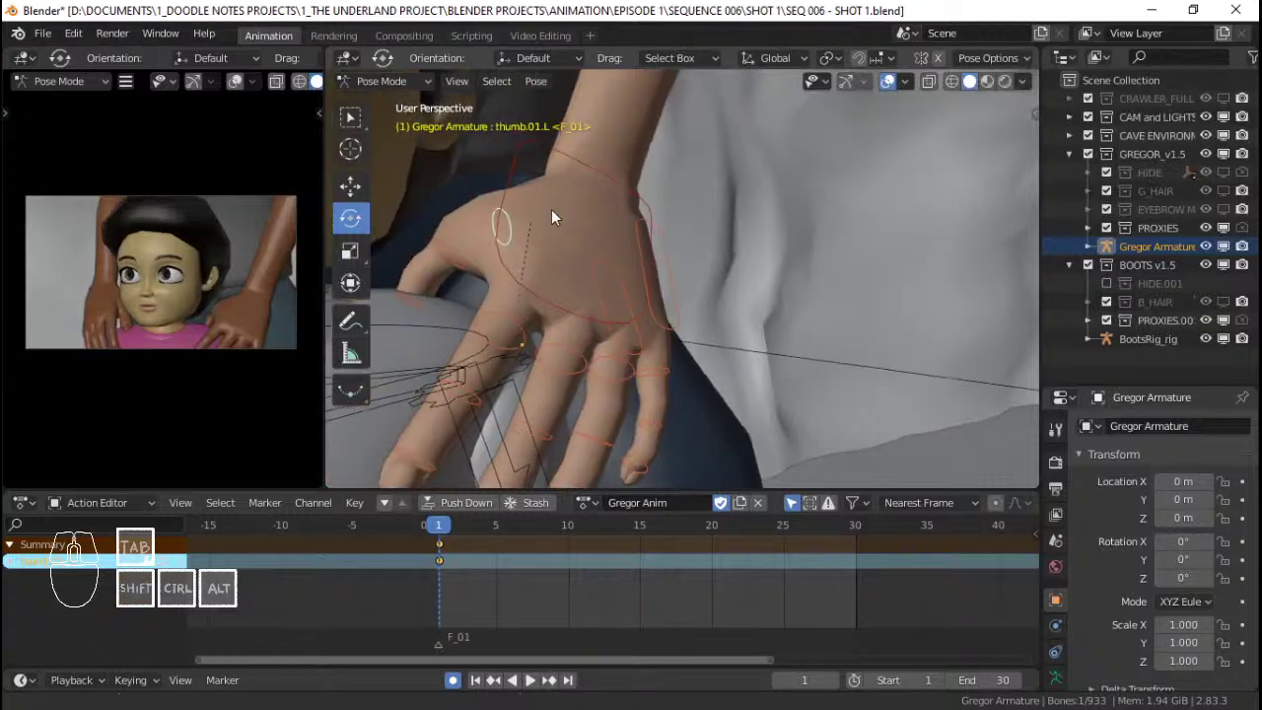
key("r")
key("r")
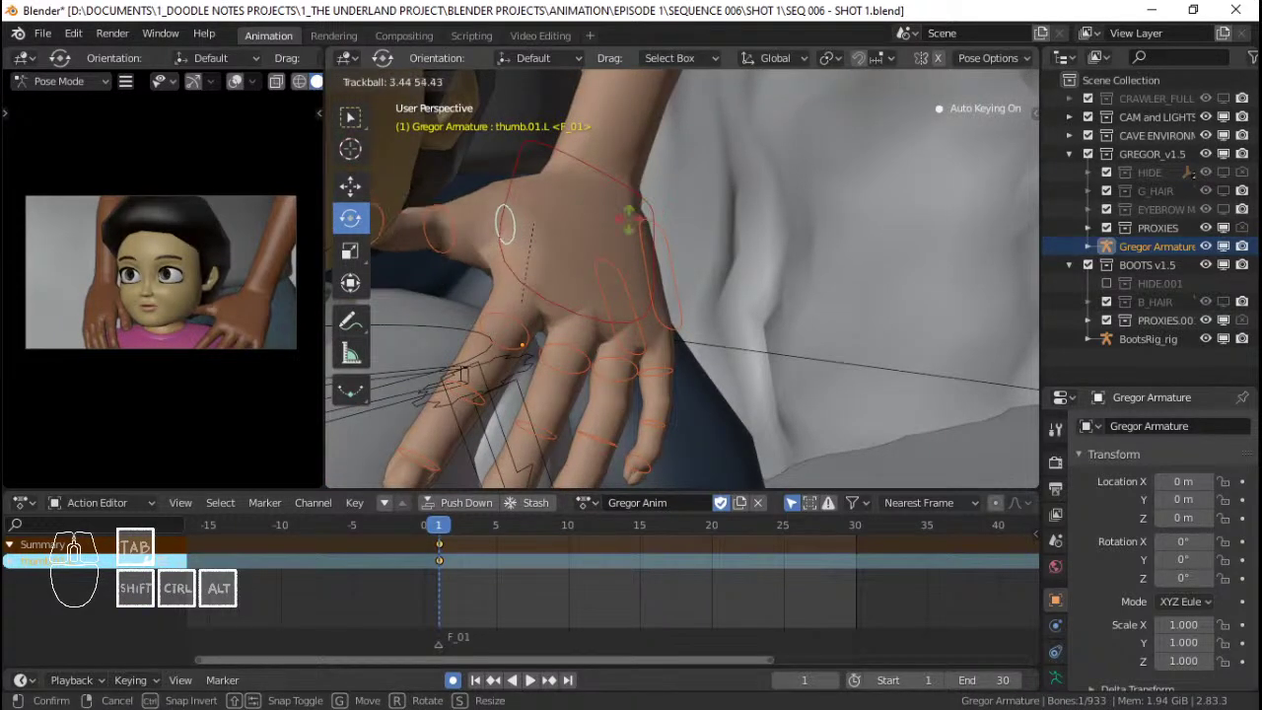
left_click(615, 219)
key("r")
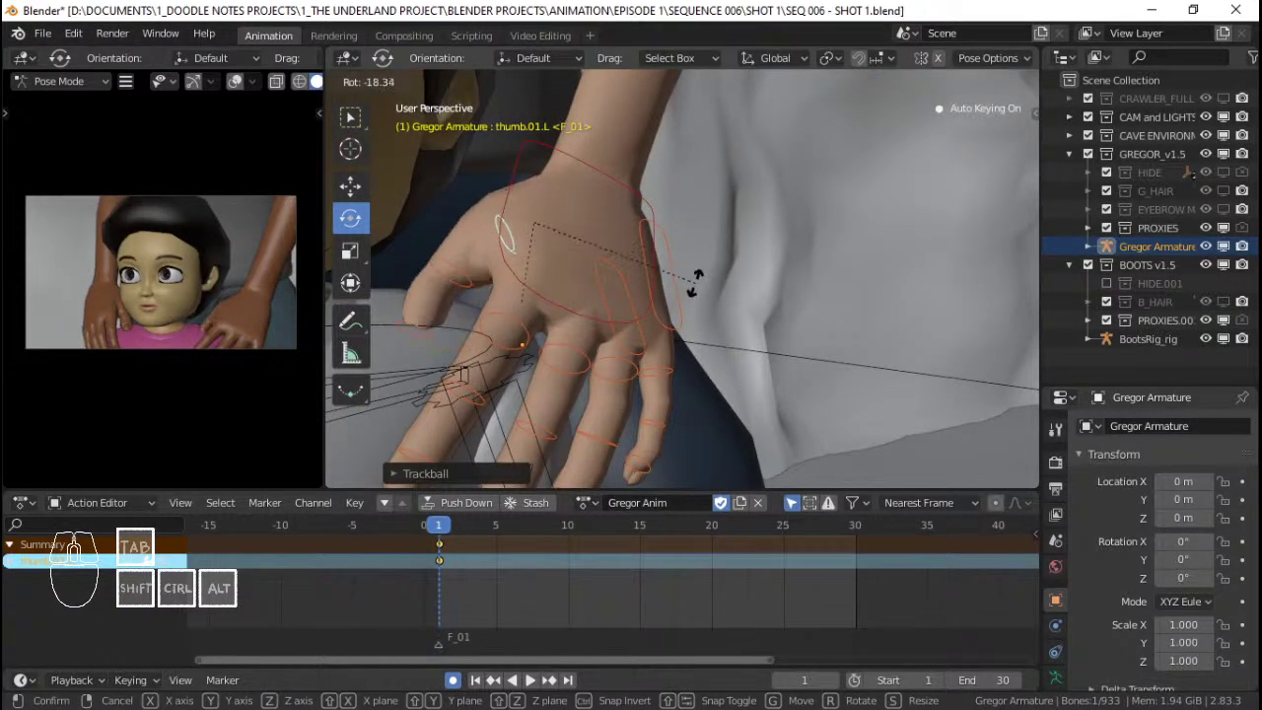
left_click(694, 281)
key("r")
key("r")
left_click(700, 280)
middle_click_drag(708, 277, 749, 243)
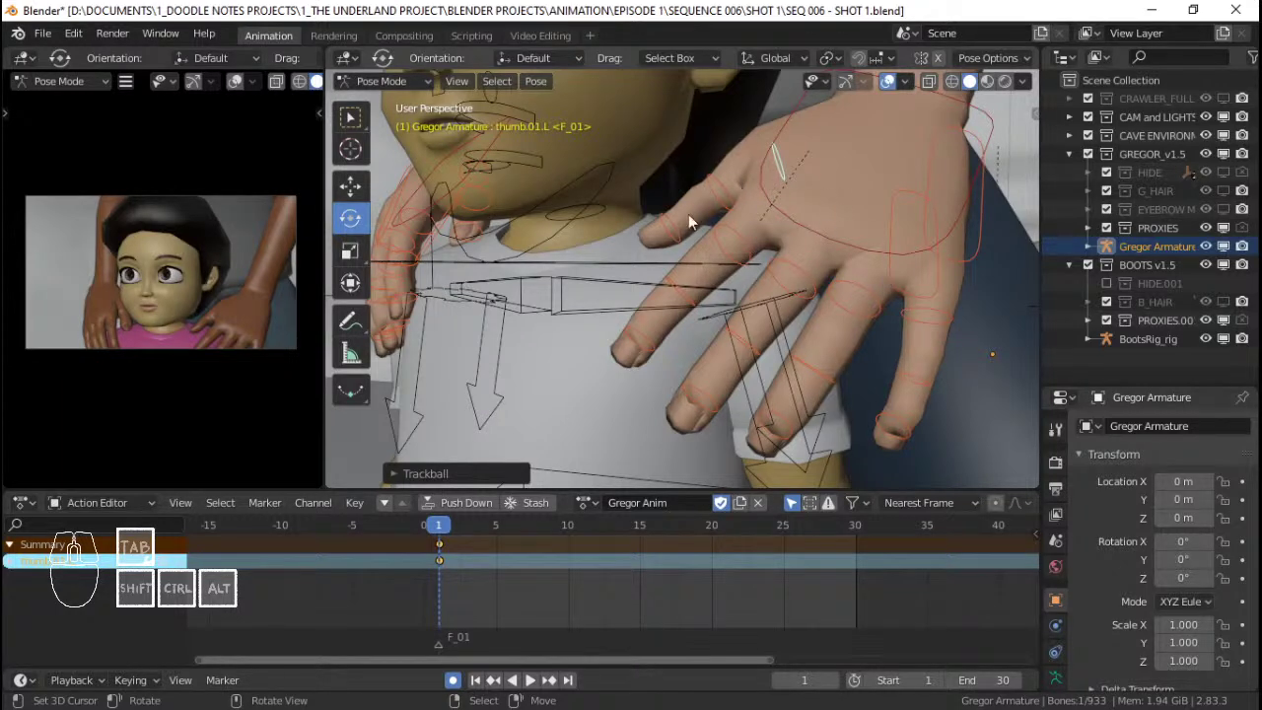
Rotate Gregor's left index finger base control, f_index.01.L, about its local X axis.
middle_click_drag(943, 264, 770, 249)
left_click(765, 239)
key("r")
key("x")
key("x")
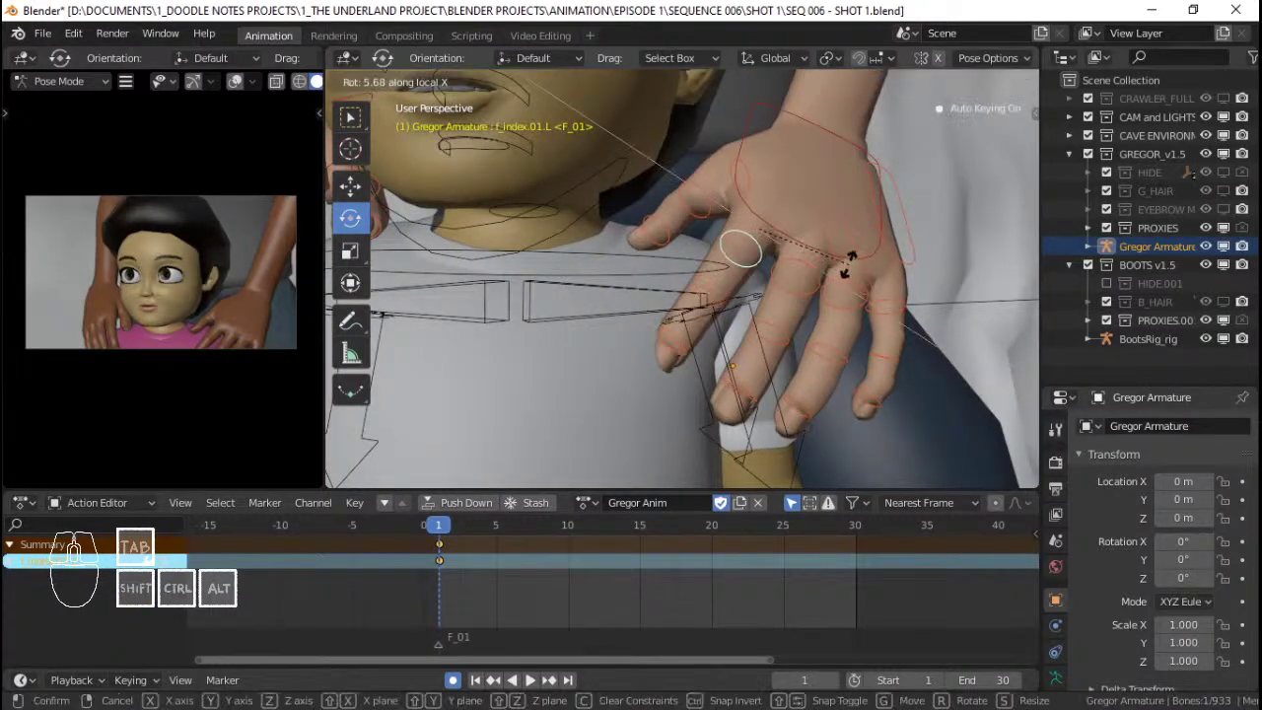
left_click(851, 277)
Rotate Gregor's left middle finger base control, f_middle.01.L, about its local X axis.
left_click(821, 277)
key("r")
key("x")
key("x")
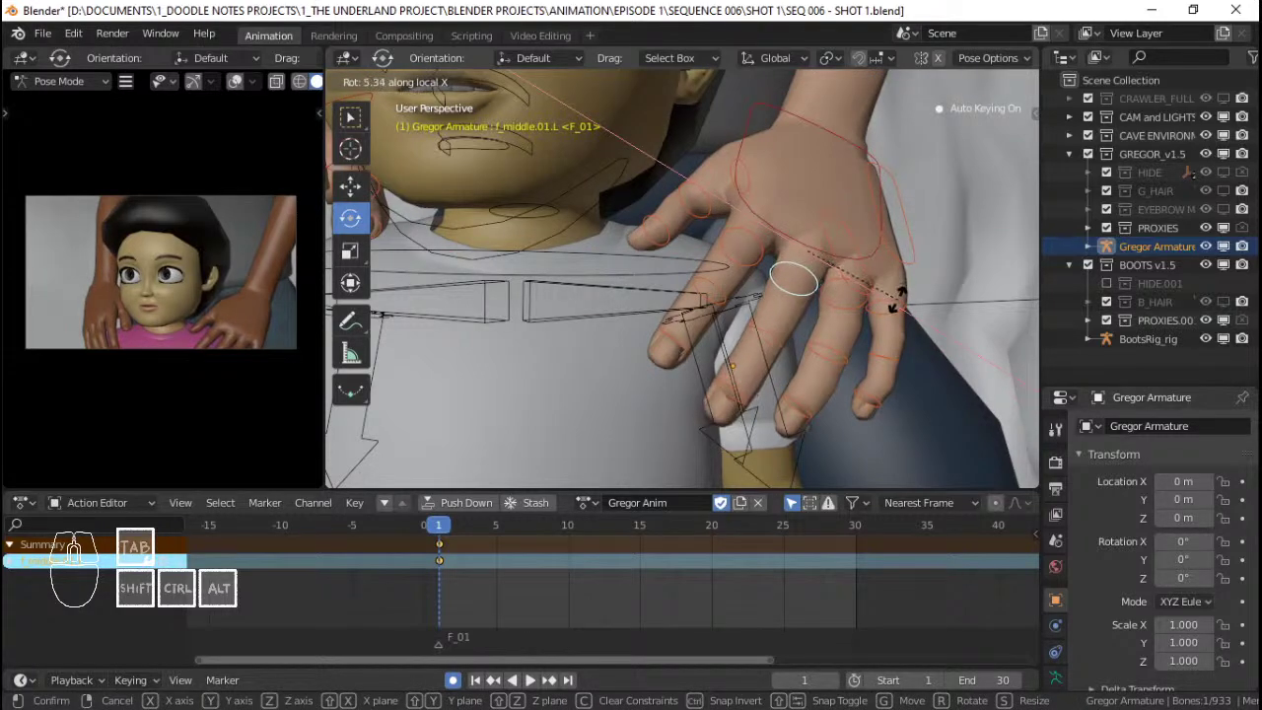
left_click(859, 310)
Rotate Gregor's left ring finger base control, f_ring.01.L, about its local X axis.
middle_click_drag(859, 310, 742, 294)
middle_click_drag(807, 269, 693, 258, "shift")
left_click(694, 264)
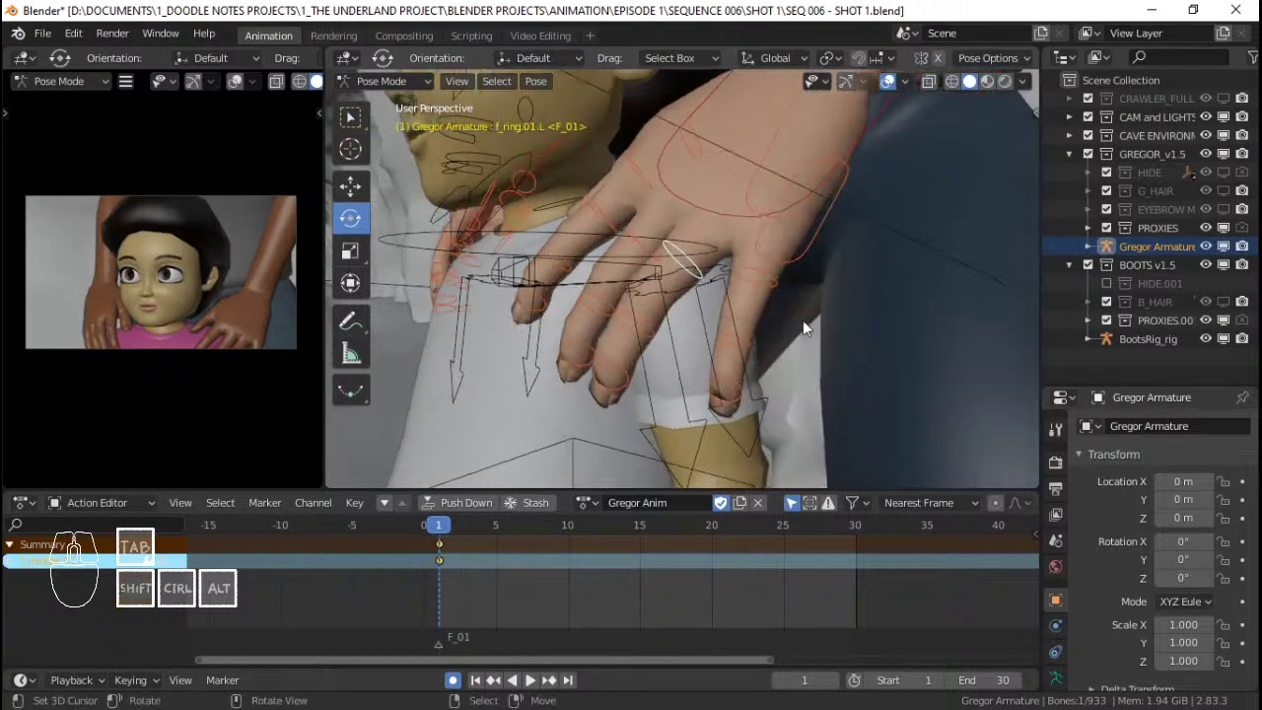
key("r")
key("x")
key("x")
left_click(725, 306)
Rotate Gregor's left pinky base control, f_pinky.01.L, about its local Z axis to bring it closer to the ring finger.
left_click(757, 284)
key("r")
key("x")
key("z")
key("z")
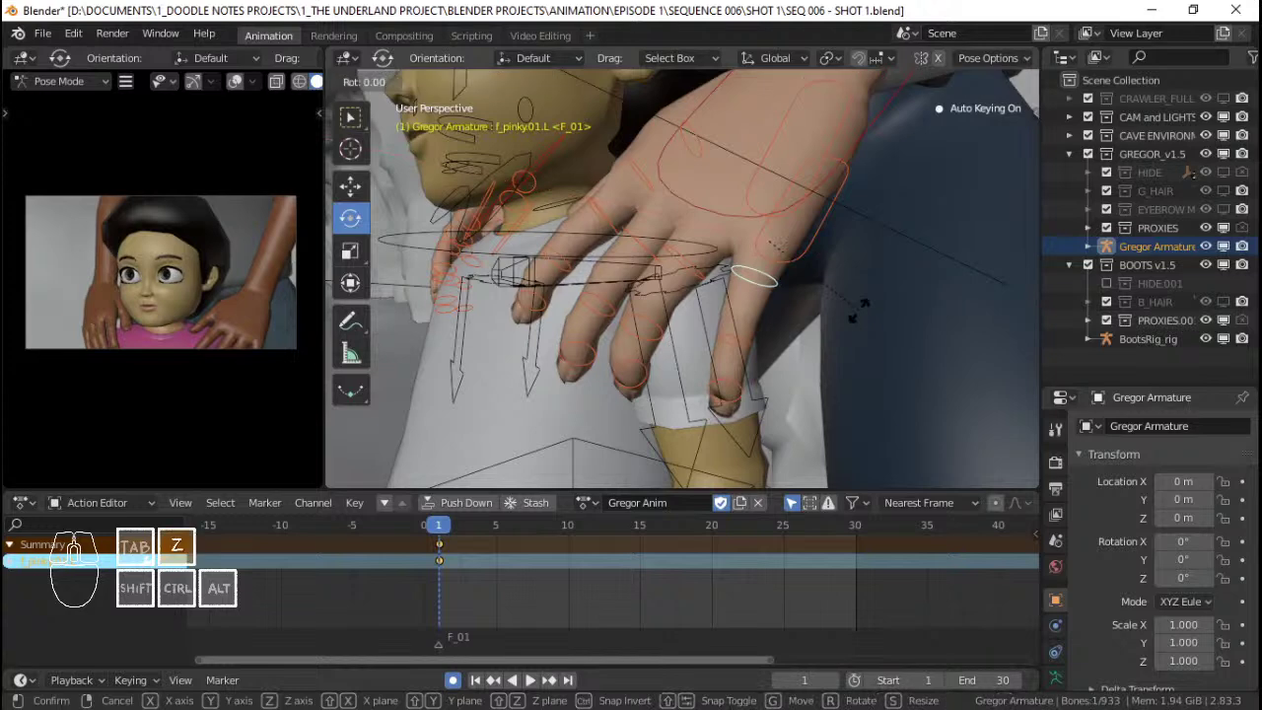
left_click(833, 296)
Rotate Gregor's left palm control, palm.L, about its local Z axis to adjust the finger spread.
left_click(811, 258)
key("r")
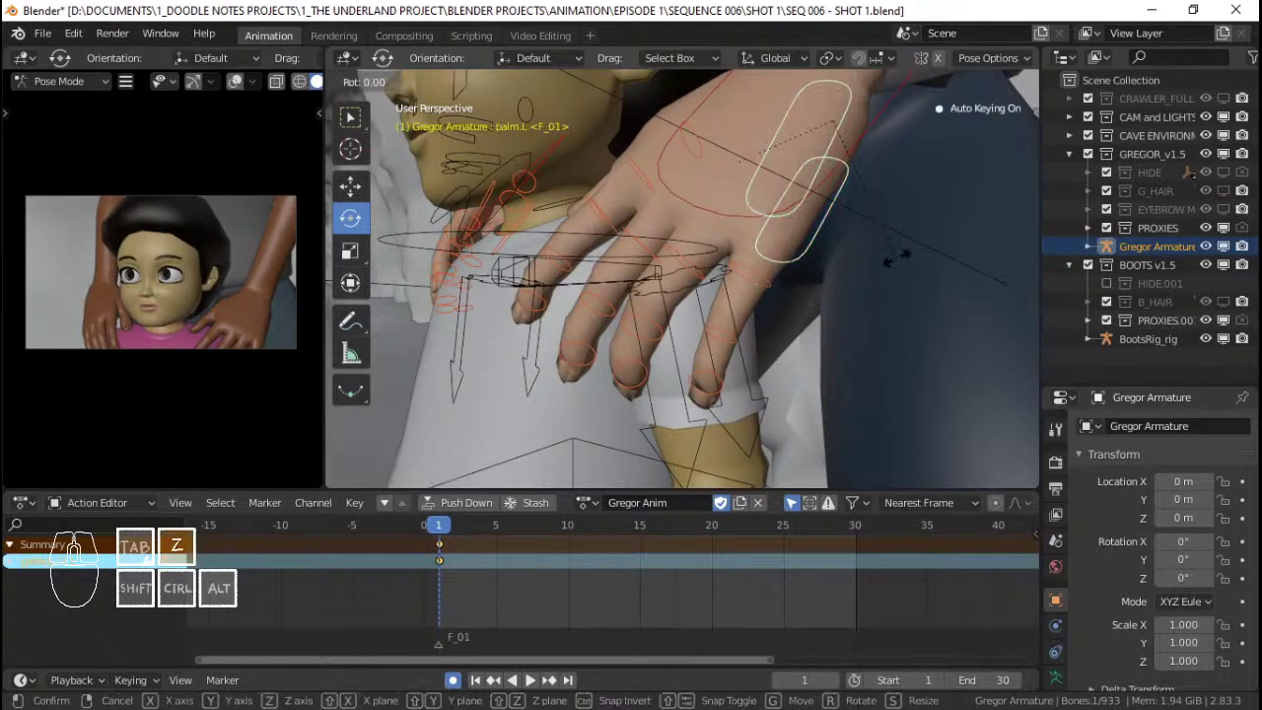
key("z")
key("z")
left_click(894, 271)
Refine the bend of Gregor's left ring finger base, f_ring.01.L, about its local X axis.
middle_click_drag(877, 276, 824, 261)
left_click(679, 262)
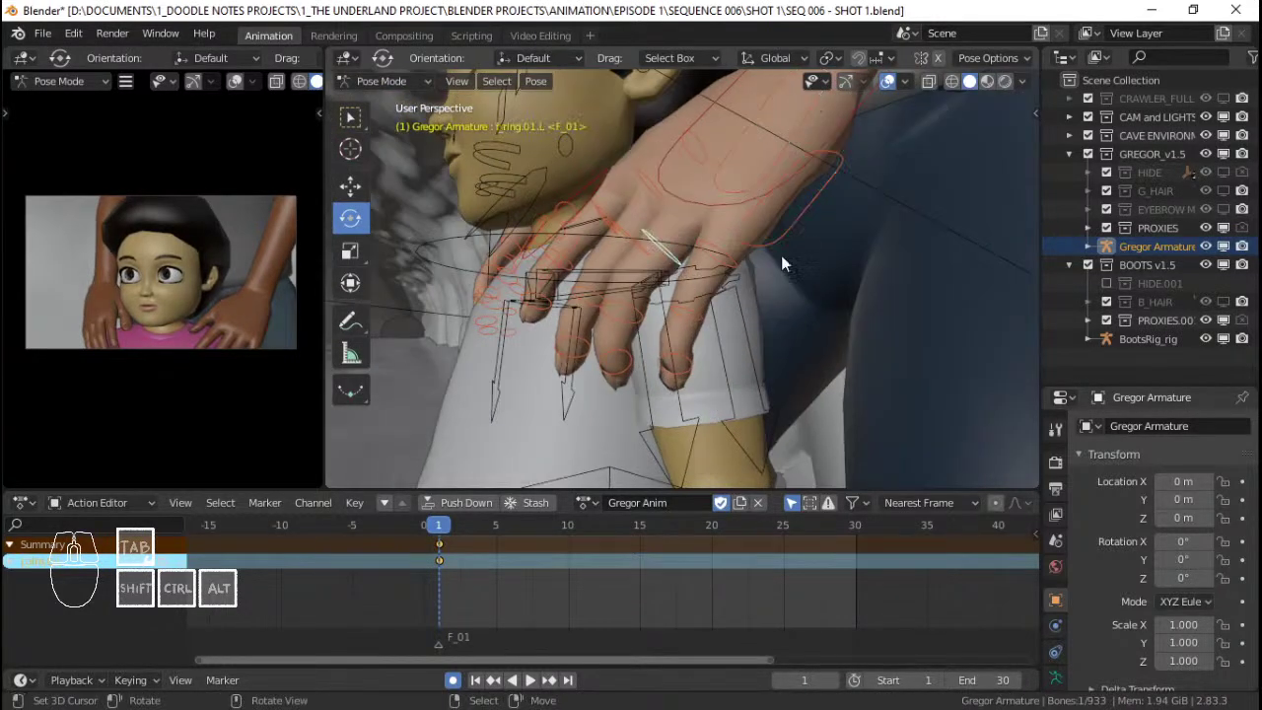
key("r")
key("x")
key("x")
left_click(807, 254)
Refine the bend of Gregor's left middle finger base, f_middle.01.L, and the adjacent finger about their local X axes.
left_click(641, 249)
key("r")
key("x")
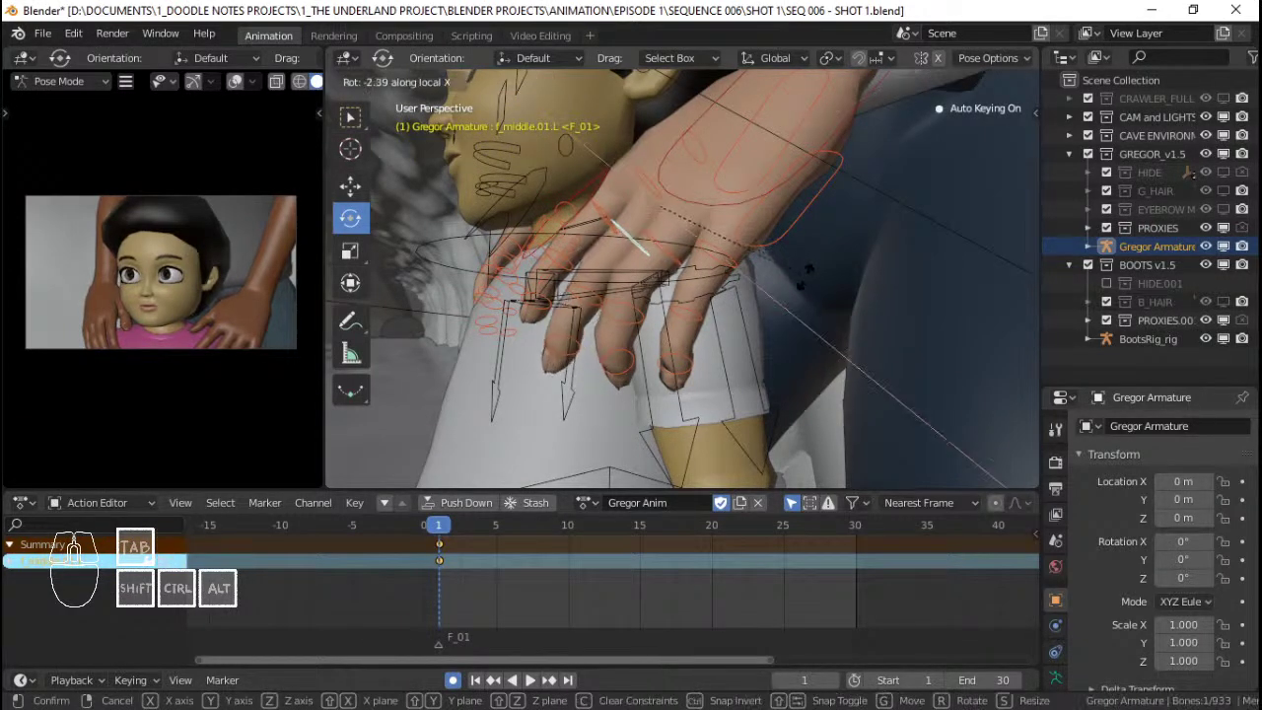
left_click(524, 278)
middle_click_drag(524, 278, 791, 261)
key("r")
key("x")
key("x")
left_click(835, 302)
Move Gregor's left hand IK control, hand_ik.L, slightly along its local Z axis.
left_click(693, 184)
middle_click_drag(696, 187, 771, 258)
key("g")
key("x")
right_click(754, 204)
key("g")
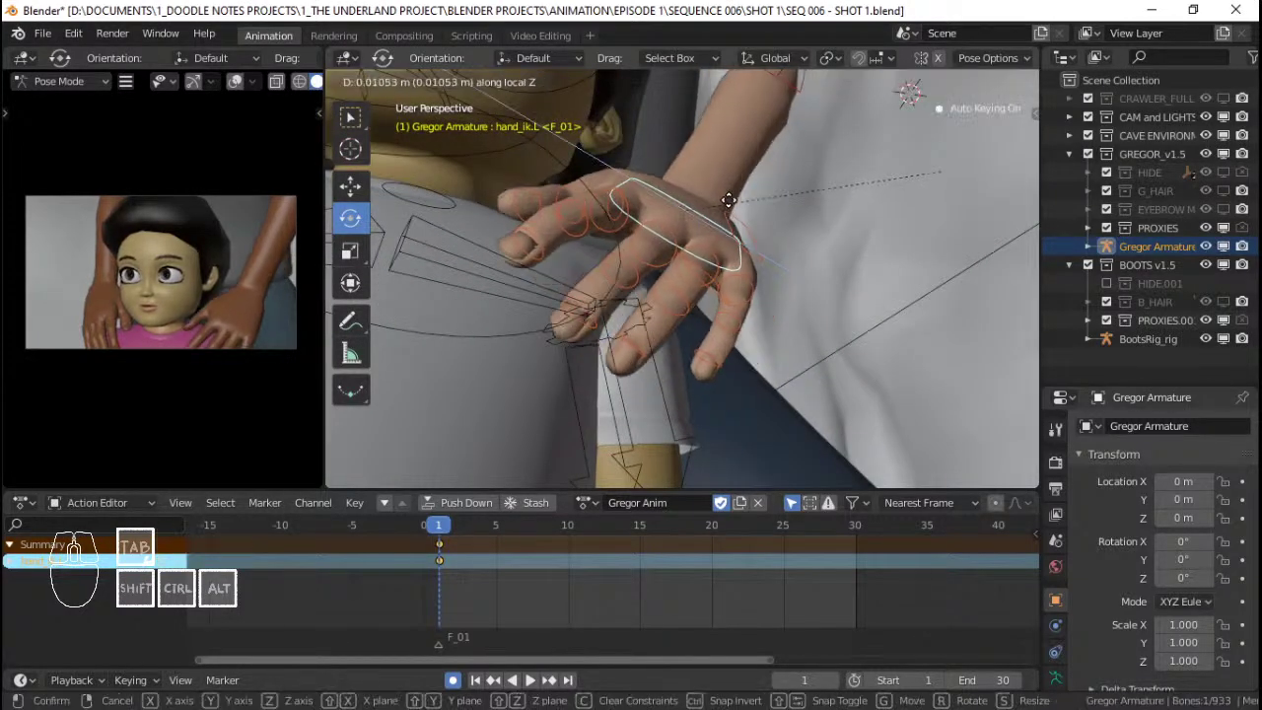
left_click(749, 218)
Rotate Gregor's left hand IK control, hand_ik.L, and refine its tilt with a free trackball rotation.
middle_click_drag(749, 219, 867, 227)
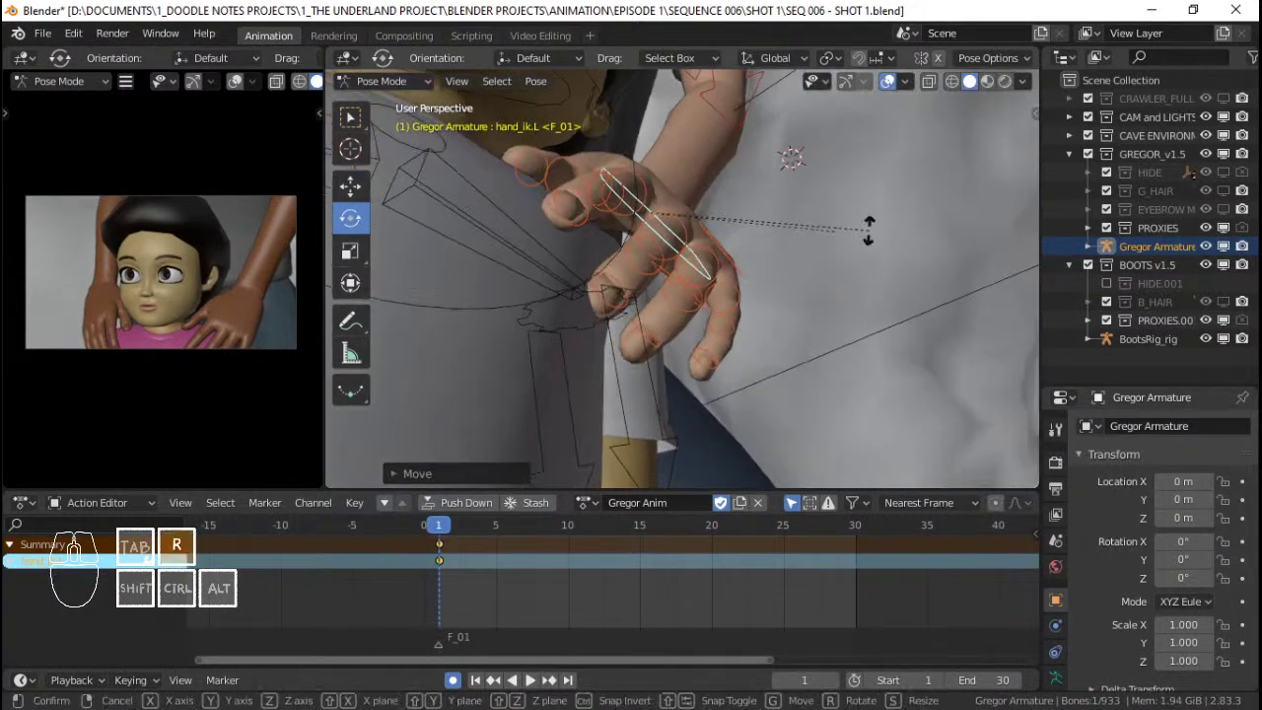
key("r")
left_click(872, 243)
key("r")
key("r")
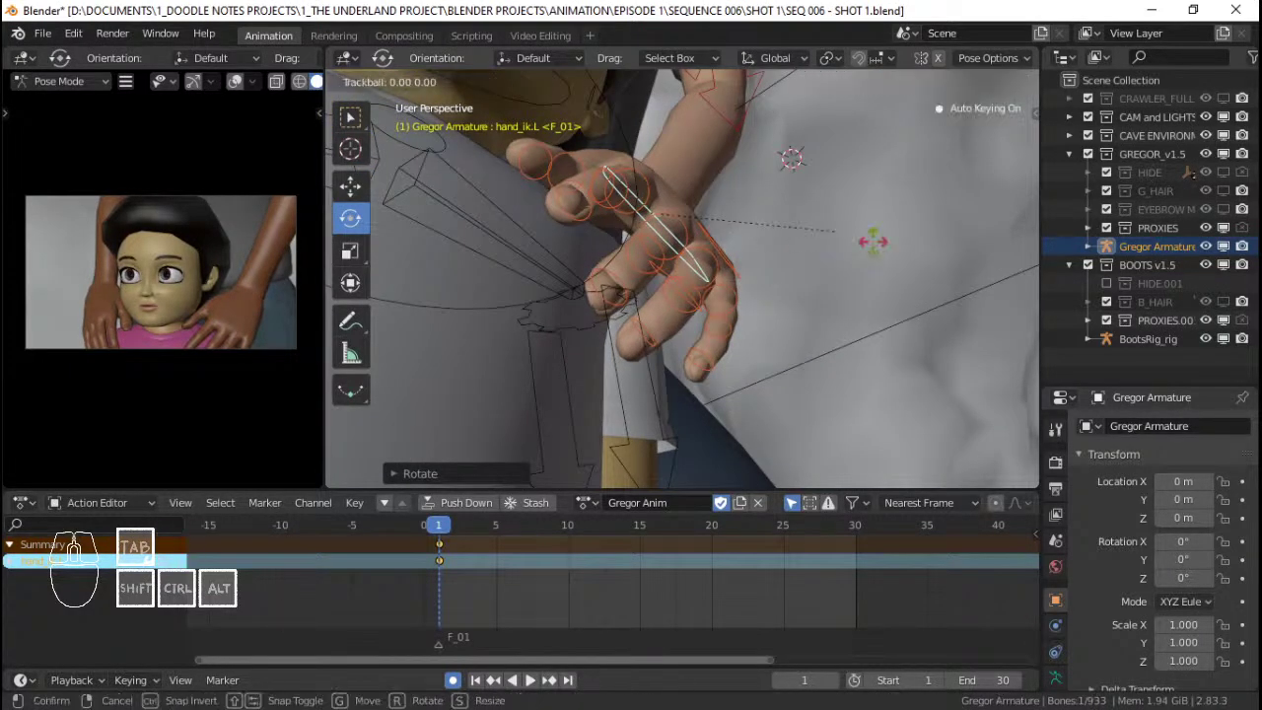
left_click(873, 245)
Rotate Gregor's left thumb base, thumb.01.L, about its local X axis.
middle_click_drag(873, 246, 619, 167)
left_click(643, 207)
key("r")
key("x")
key("x")
left_click(823, 294)
left_click(631, 164)
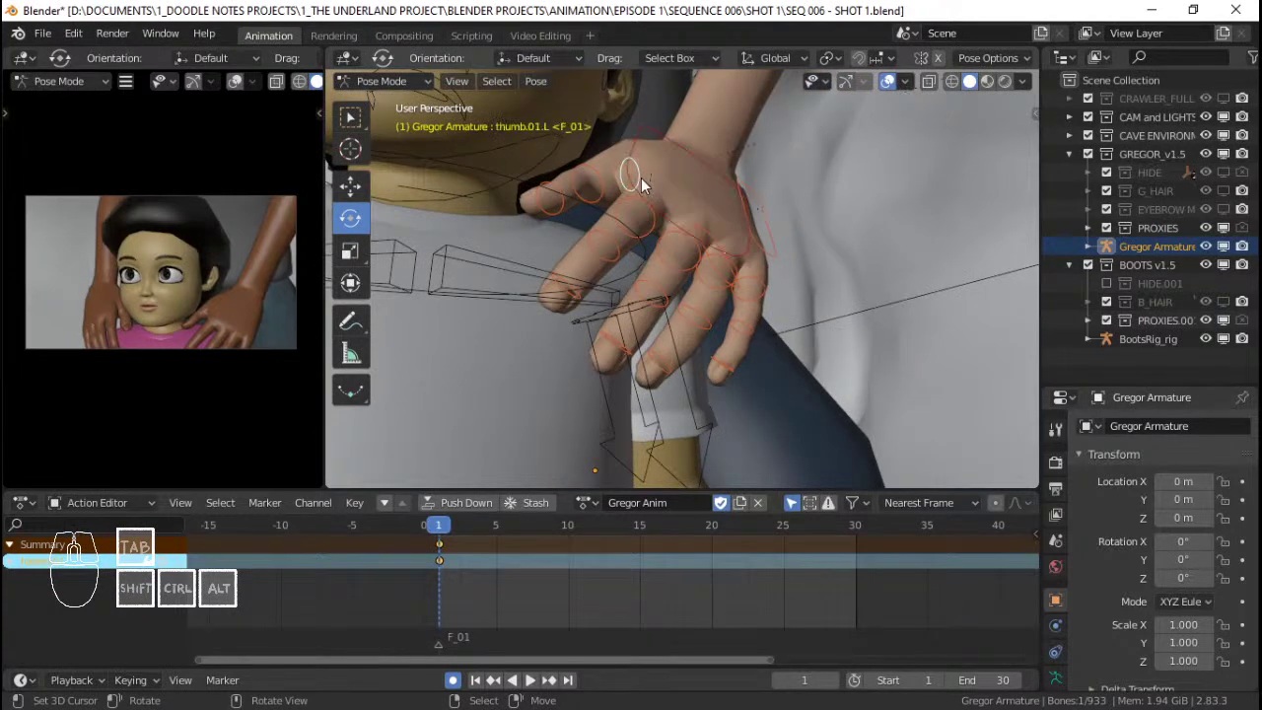
Rotate Gregor's left middle finger base, f_middle.01.L, sideways about its local Z axis.
middle_click_drag(698, 163, 710, 246)
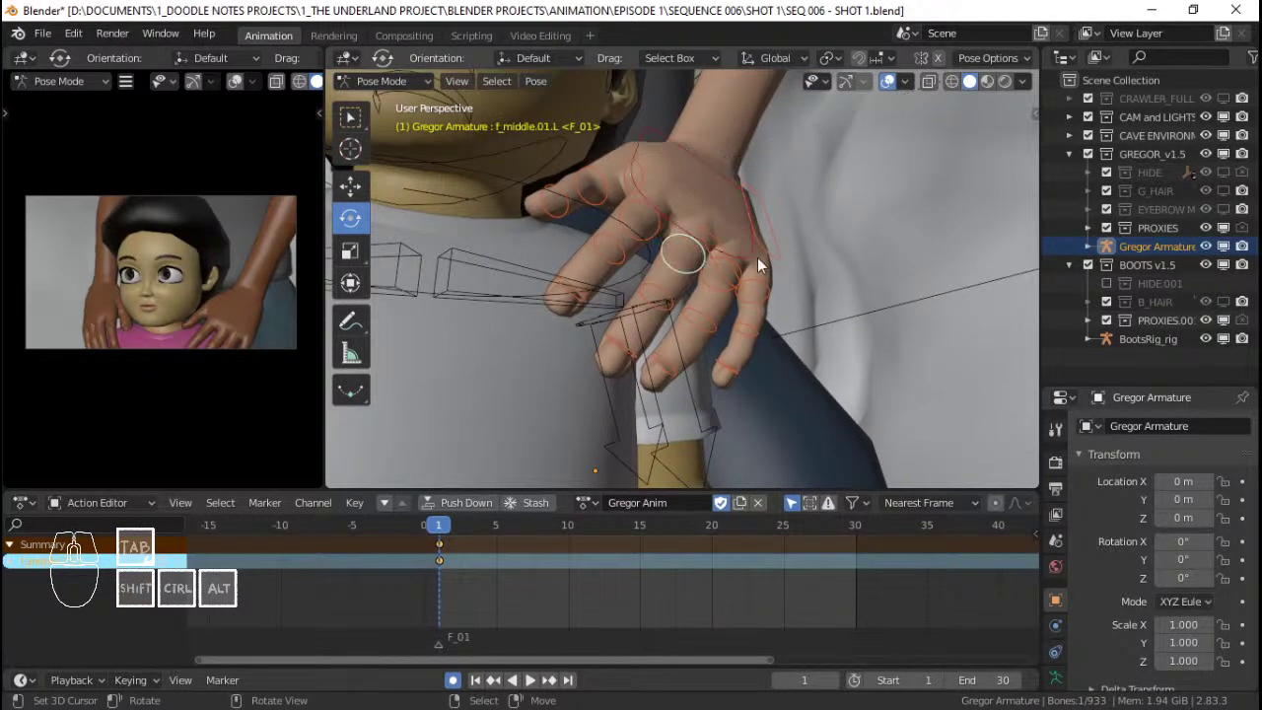
key("r")
key("z")
key("z")
left_click(834, 276)
Adjust the bend of Gregor's left middle finger base, f_middle.01.L, about its local X axis.
middle_click_drag(834, 276, 784, 215)
key("r")
key("x")
key("x")
left_click(870, 236)
key("r")
key("x")
key("x")
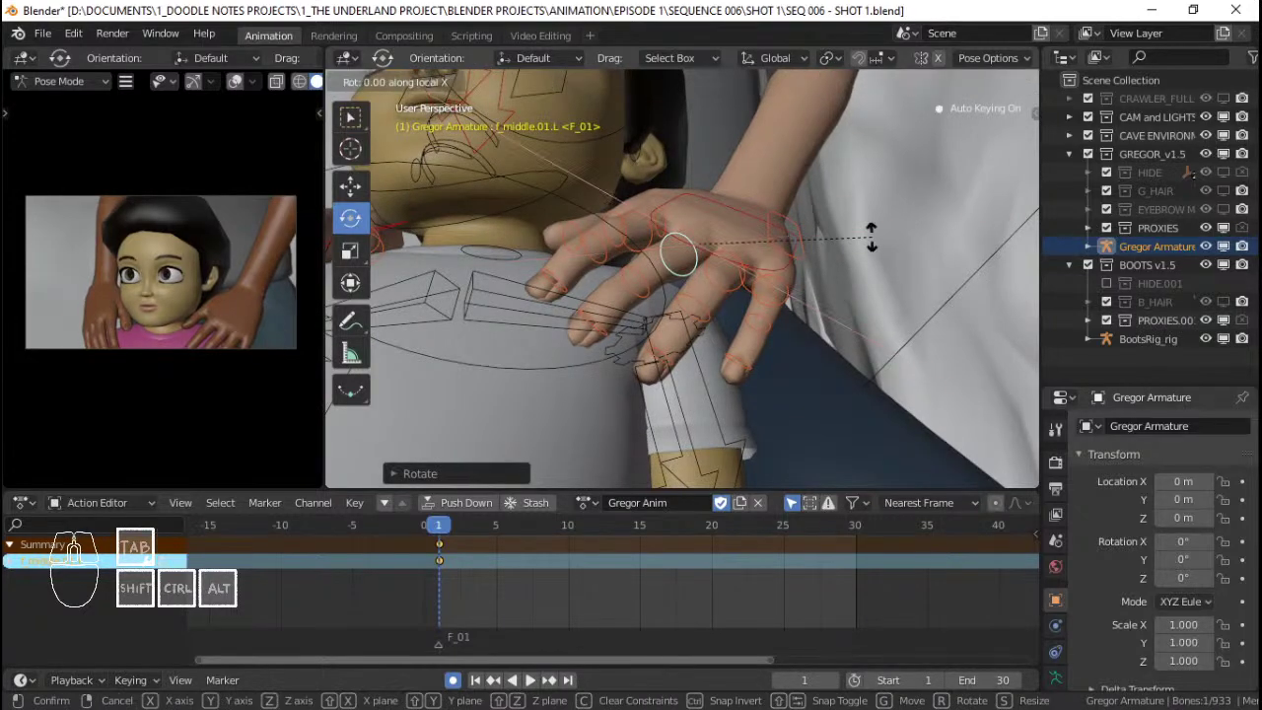
left_click(876, 246)
Rotate Gregor's left ring finger base, f_ring.01.L, slightly about its local X axis.
middle_click_drag(876, 246, 734, 250)
key("r")
key("x")
key("x")
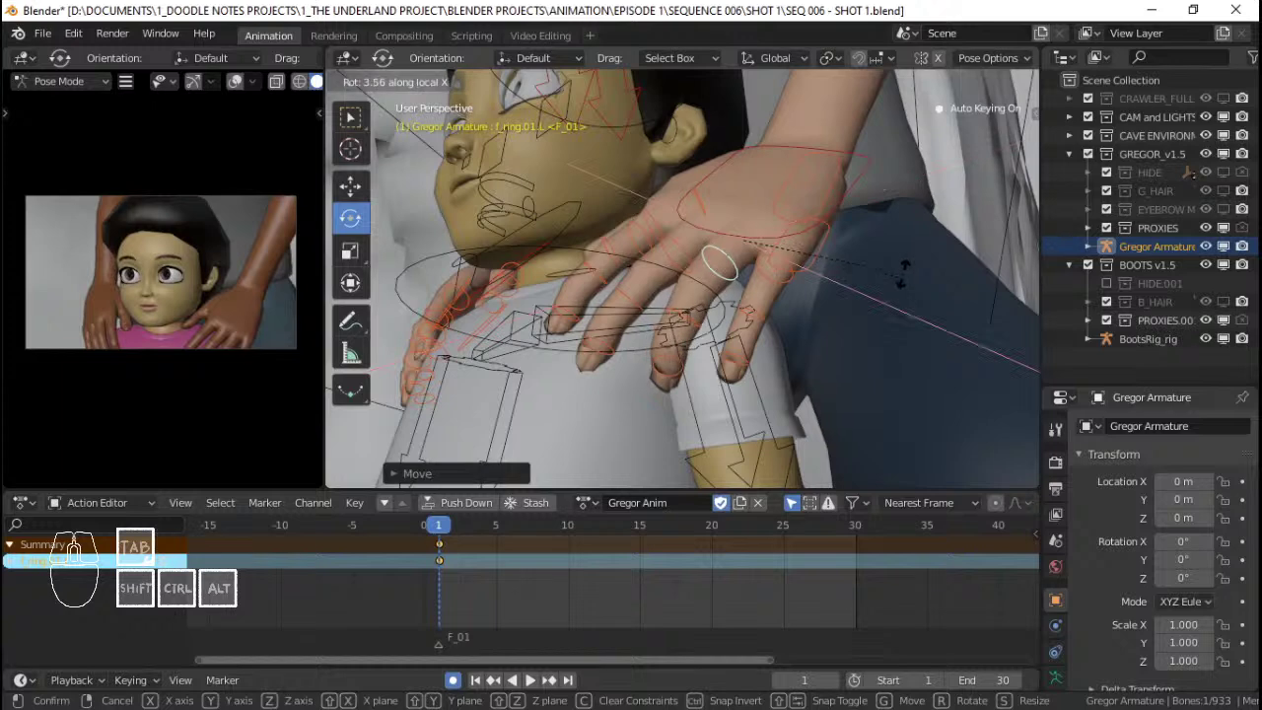
left_click(893, 273)
Rotate Gregor's left palm control, palm.L, about its local X axis.
middle_click_drag(890, 271, 787, 240)
left_click(787, 240)
key("r")
key("x")
key("x")
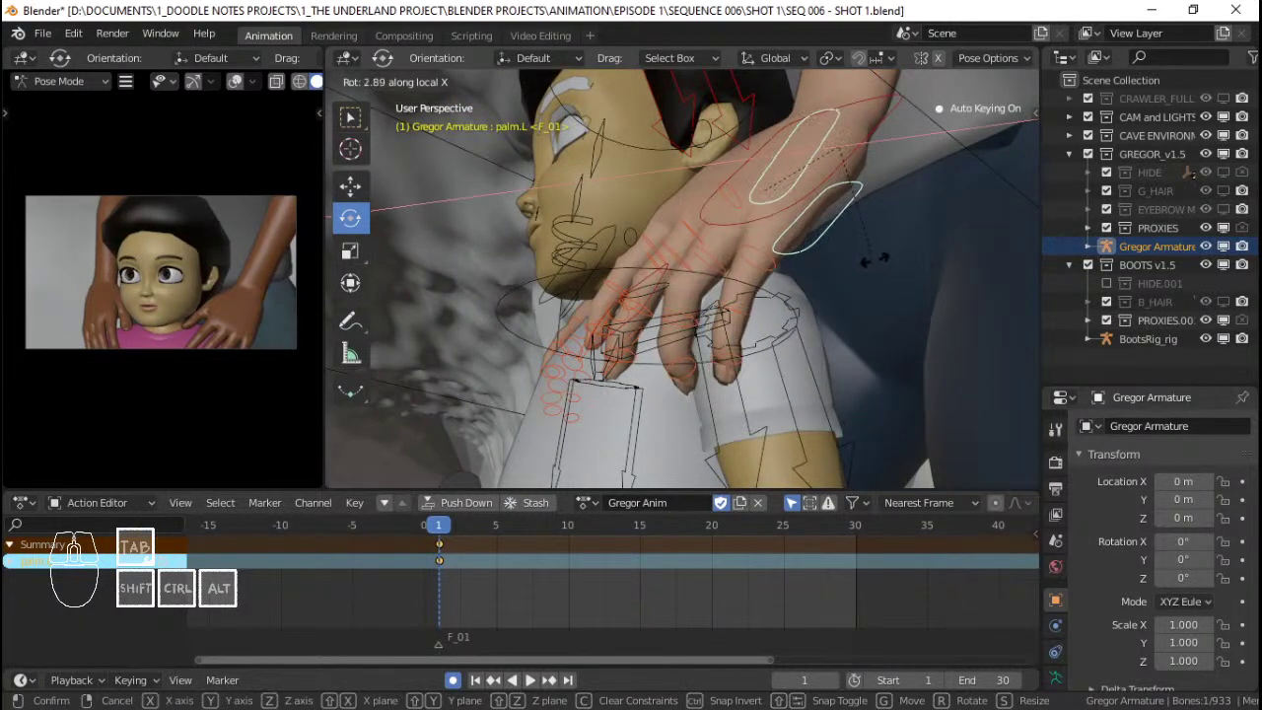
left_click(875, 249)
Refine the bend of Gregor's left ring finger base, f_ring.01.L, and the adjacent finger about their local X axes.
left_click(723, 259)
key("r")
key("x")
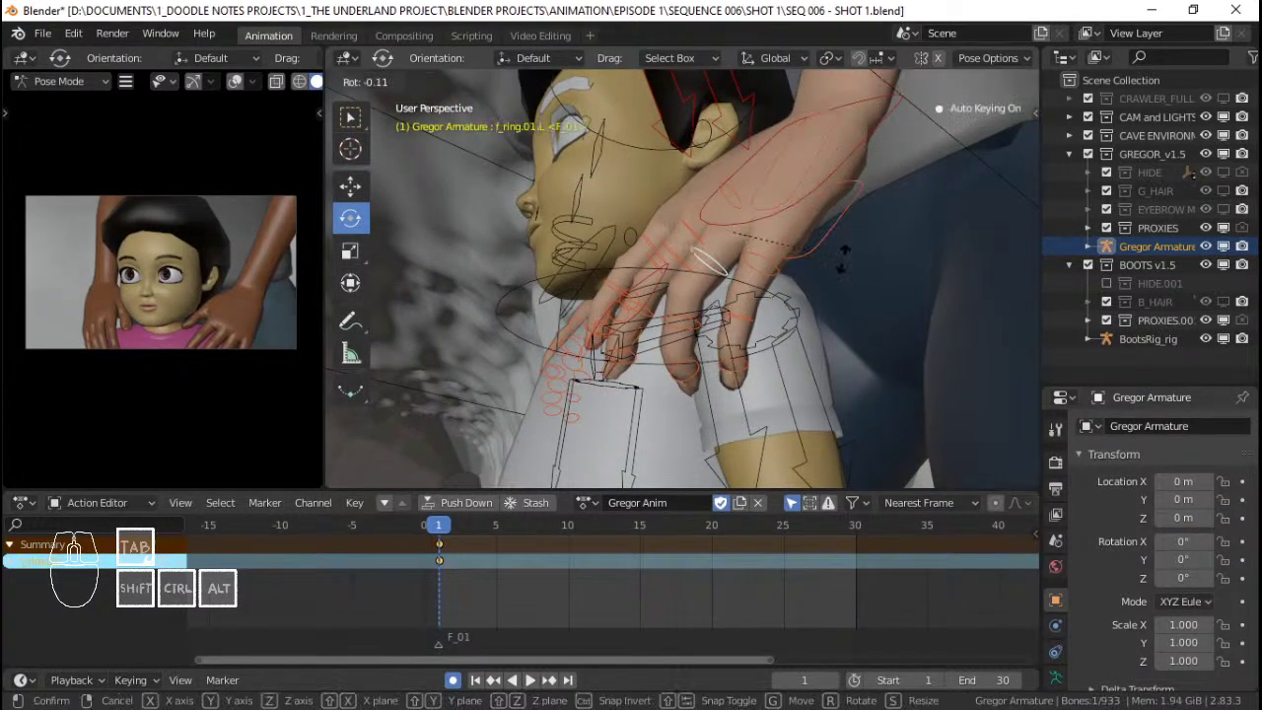
key("x")
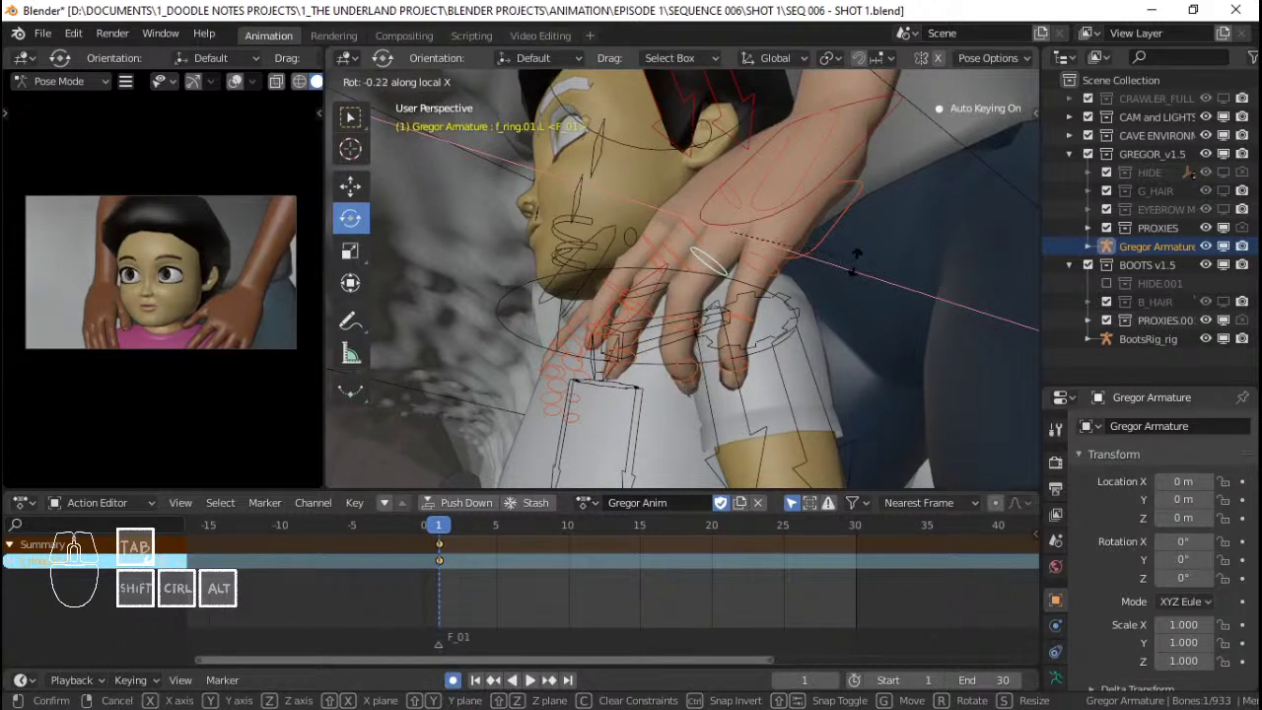
left_click(695, 254)
left_click(675, 251)
key("r")
key("x")
key("x")
left_click(932, 314)
Rotate Gregor's left palm control, palm.L, slightly about its local Z axis.
middle_click_drag(636, 279, 818, 290)
left_click(810, 287)
scroll(811, 288, "up", 3)
key("r")
key("z")
key("z")
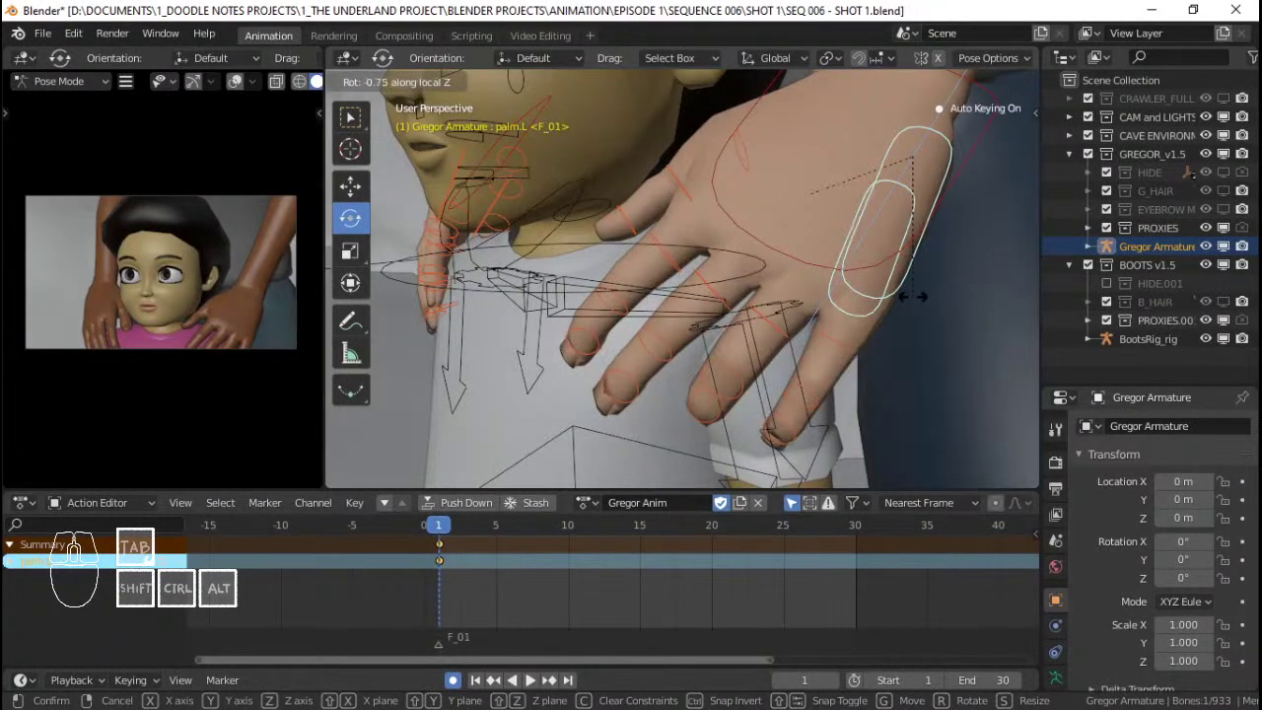
left_click(891, 300)
Move Gregor's left hand IK control, hand_ik.L, slightly along the global Z axis.
middle_click_drag(892, 300, 812, 225)
left_click(810, 190)
key("g")
key("z")
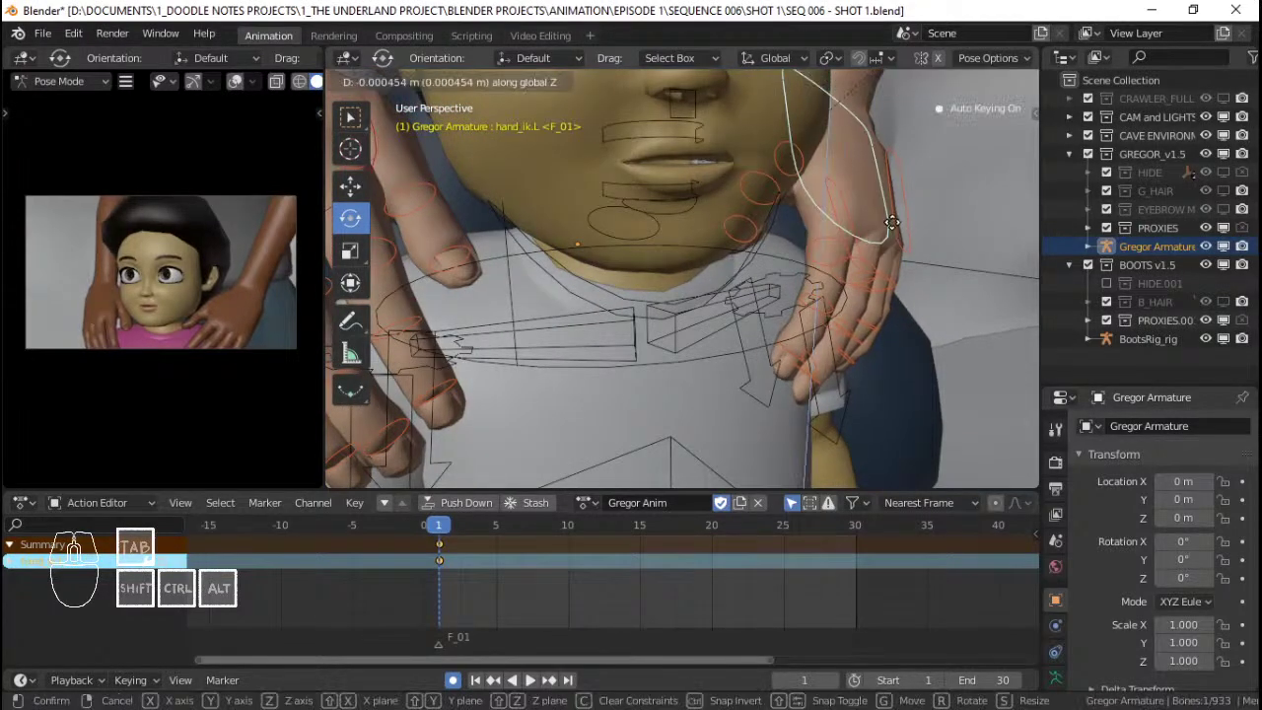
left_click(892, 247)
Rotate Gregor's left hand IK control, hand_ik.L, slightly about its local Z axis.
middle_click_drag(849, 240, 755, 202)
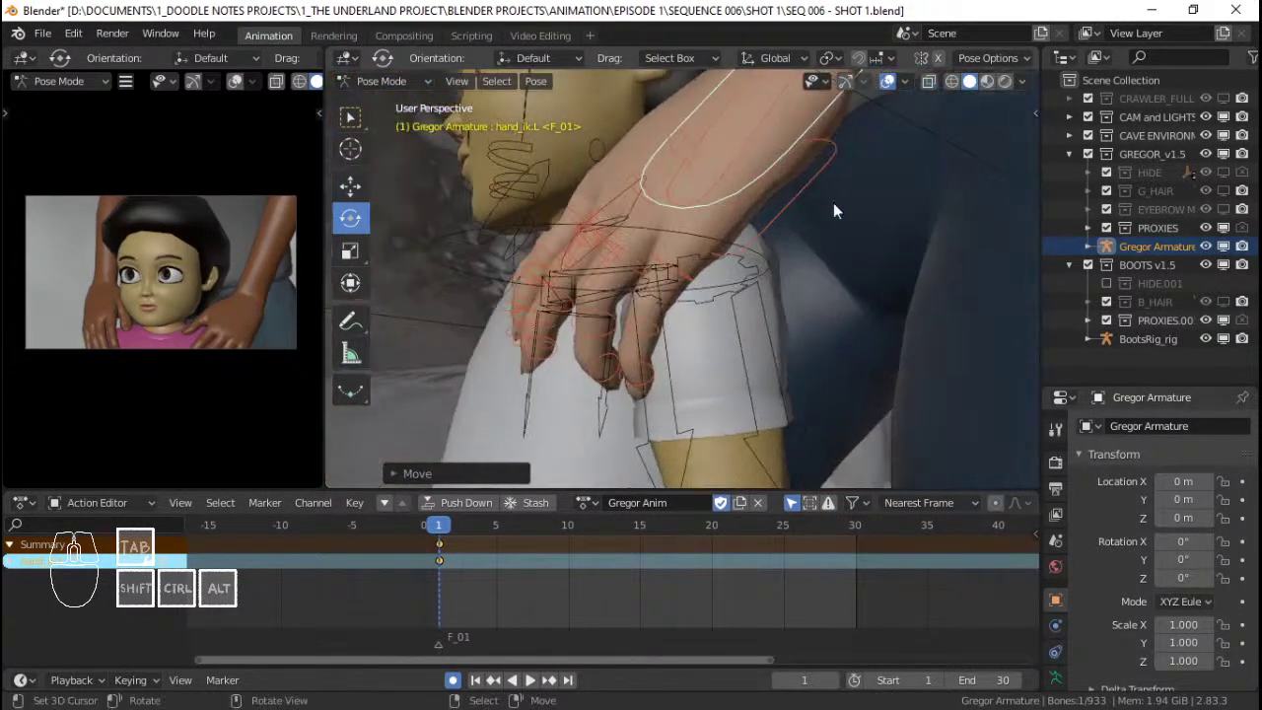
key("r")
key("z")
key("z")
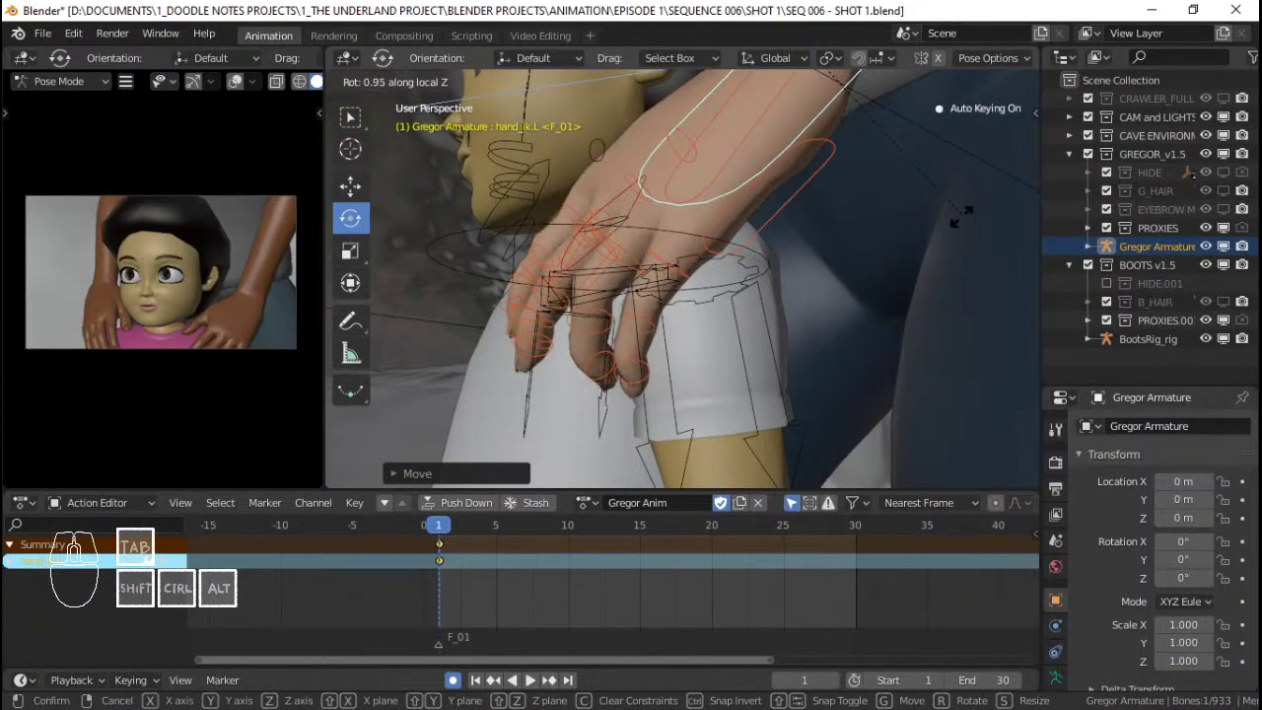
left_click(959, 222)
Hide the viewport overlays, return to Object Mode, and examine both hands on Boots' shoulders.
middle_click_drag(671, 227, 708, 284)
key("shift+alt+z")
key("ctrl+Tab")
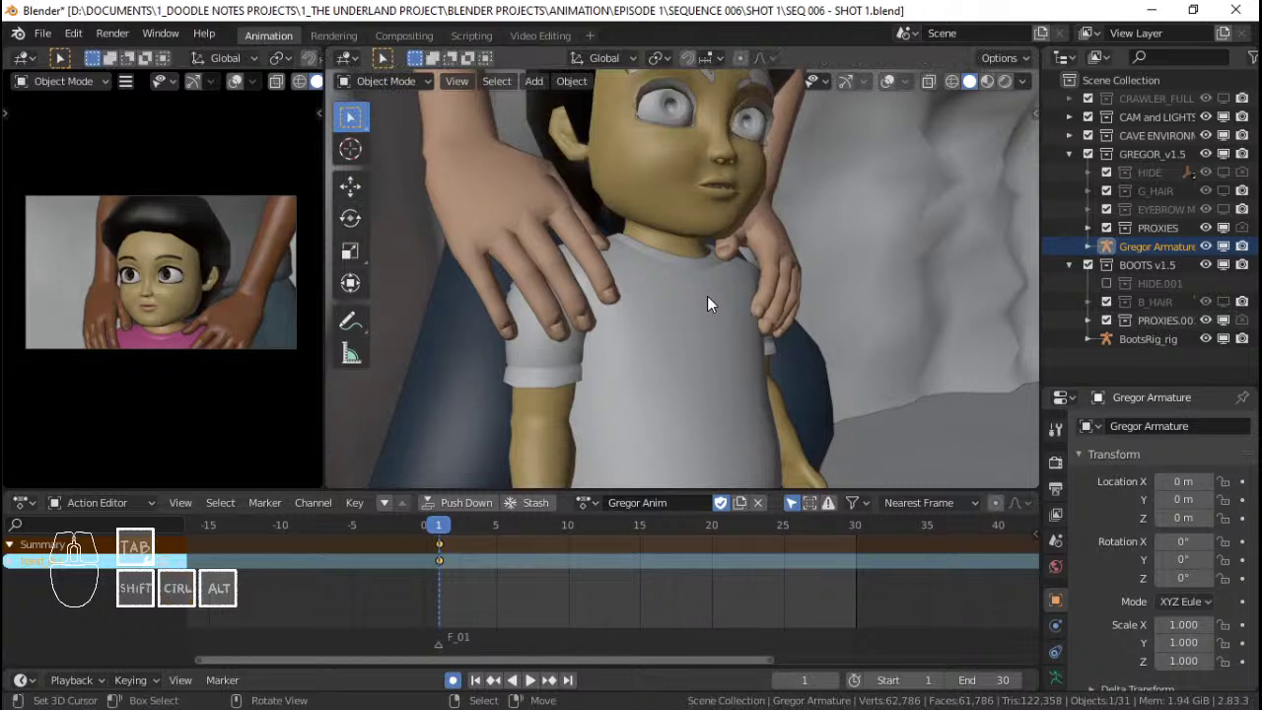
Select the BootsRig_rig armature and set its SubDivSur Toggle property to 1.
left_click(707, 296)
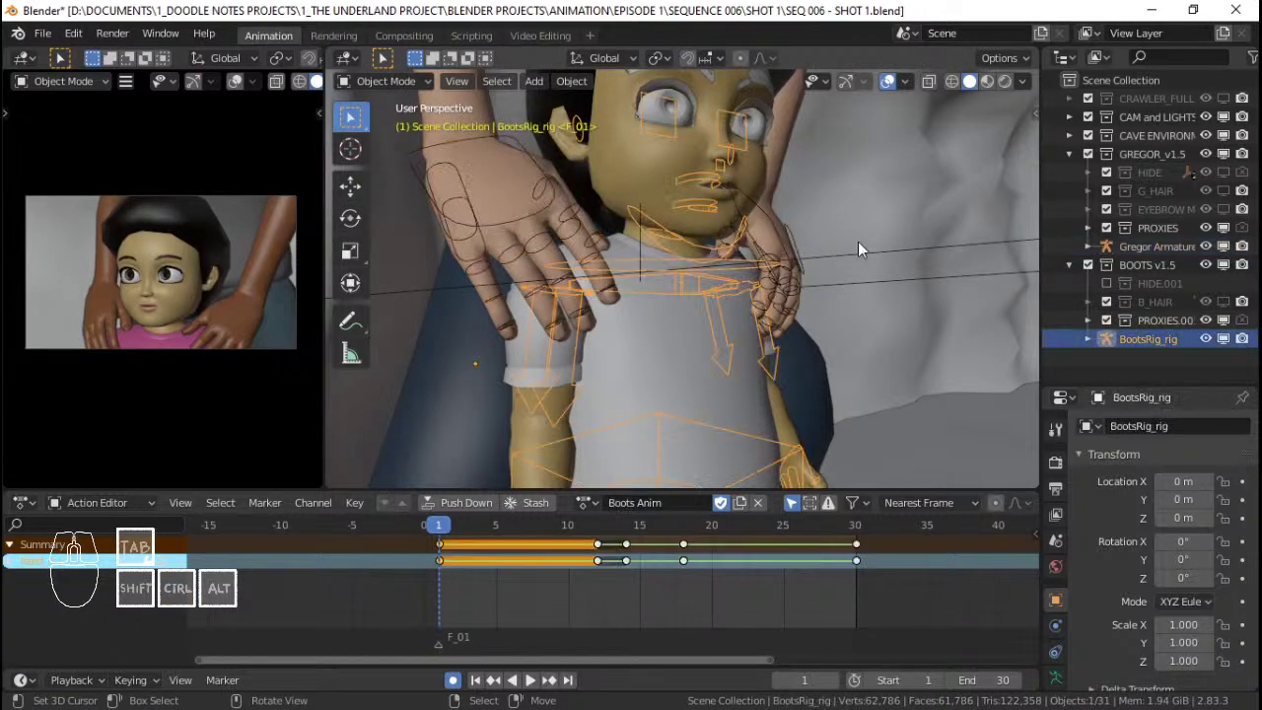
key("n")
left_click(925, 102)
left_click(925, 103)
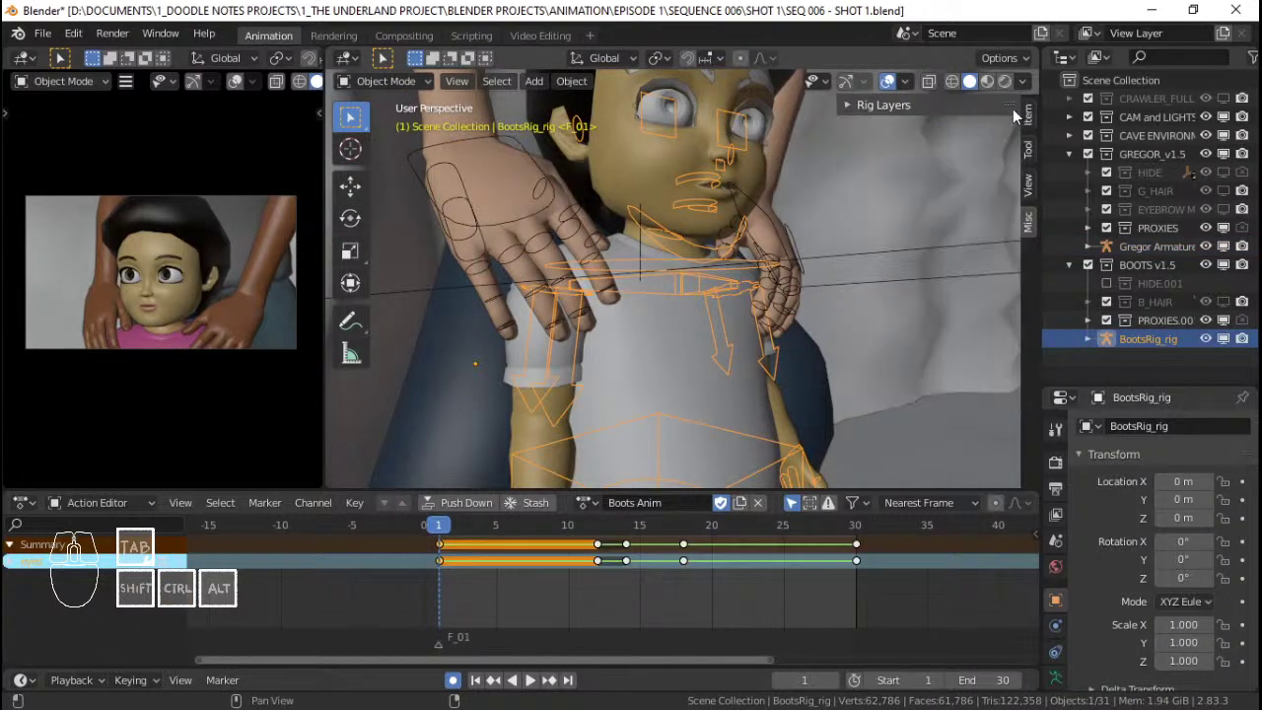
left_click(1029, 114)
left_click(920, 107)
left_click(920, 115)
left_click(916, 129)
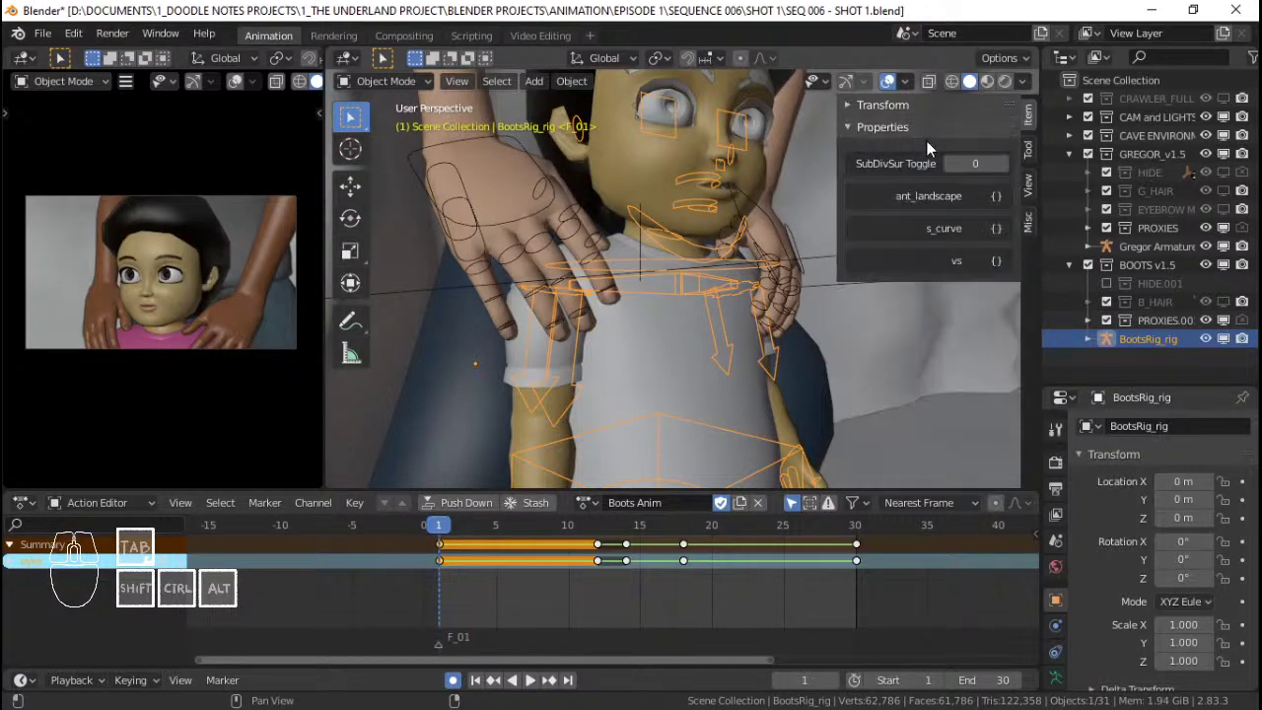
key("n")
Return to Gregor's armature in Pose Mode and rotate a finger joint of his left hand about its local X axis.
middle_click_drag(794, 271, 753, 256)
left_click(817, 195)
left_click(828, 189)
key("ctrl+Tab")
right_click(842, 184)
key("r")
key("x")
key("x")
left_click(917, 207)
Refine the bend of Gregor's left ring finger by rotating f_ring.02.L about its local X axis and adjusting f_ring.01.L.
right_click(919, 258)
right_click(752, 235)
key("r")
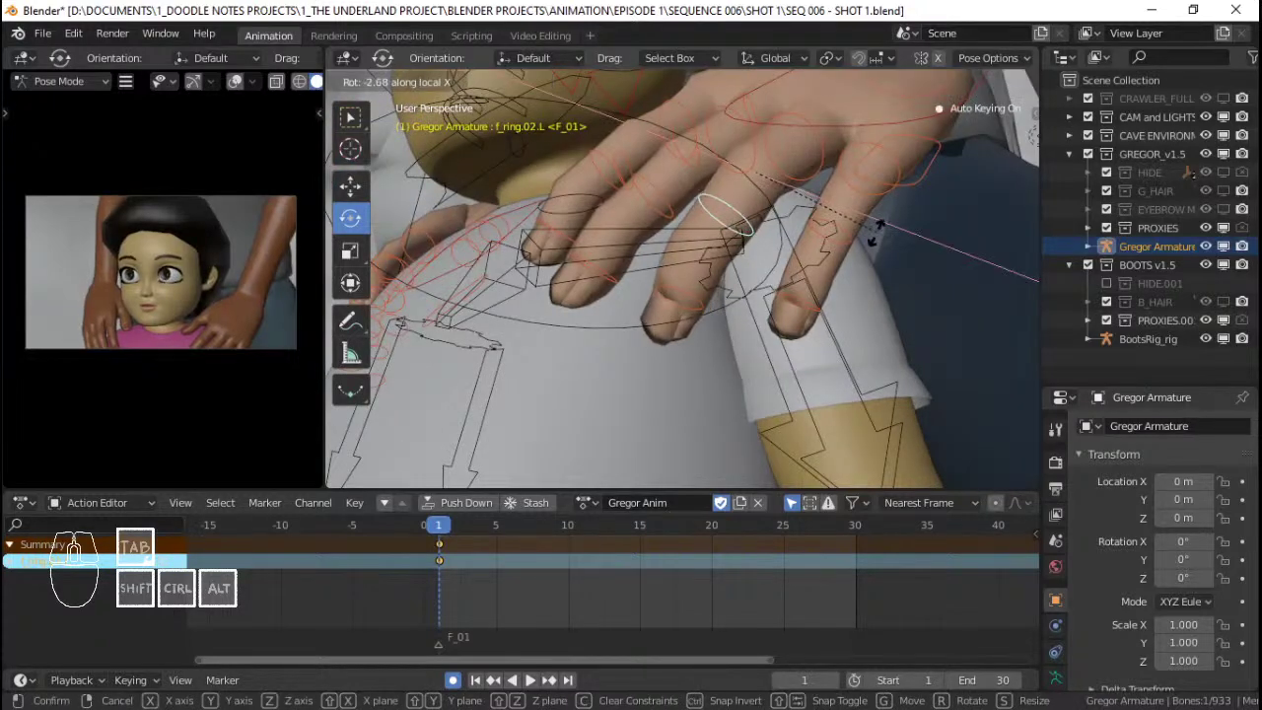
left_click(867, 245)
right_click(801, 163)
key("r")
left_click(913, 275)
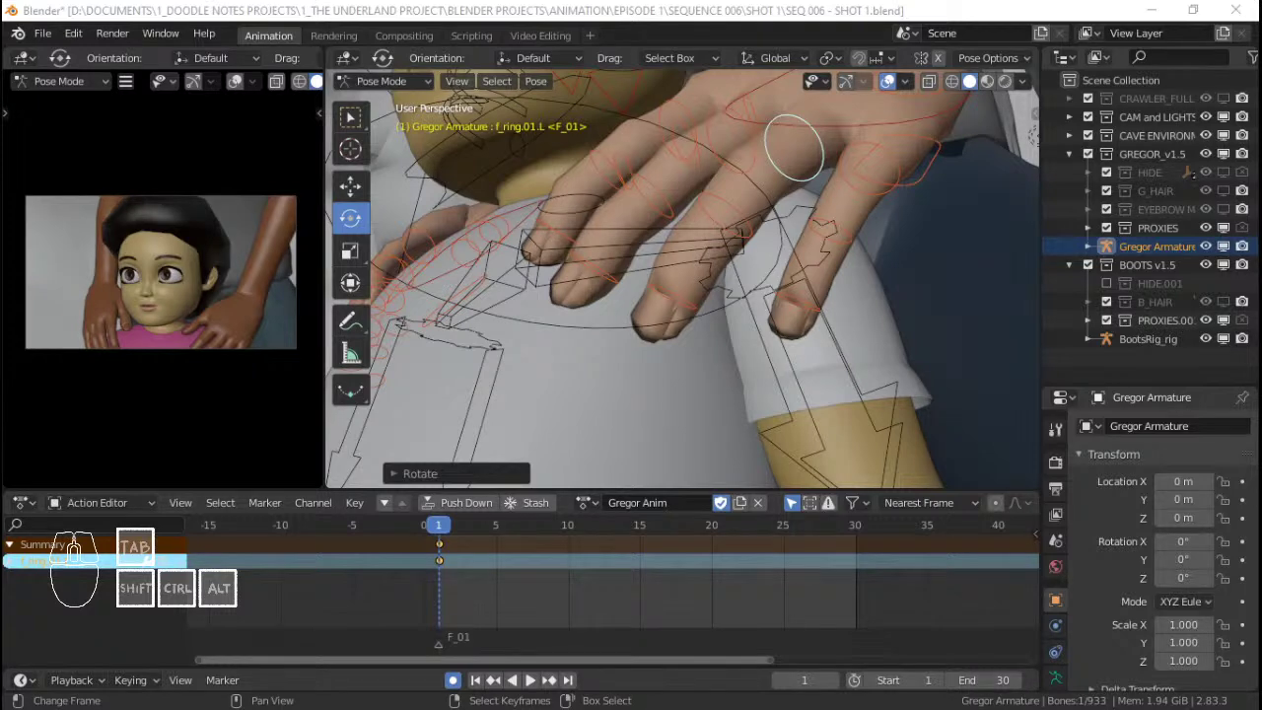
left_click(710, 9)
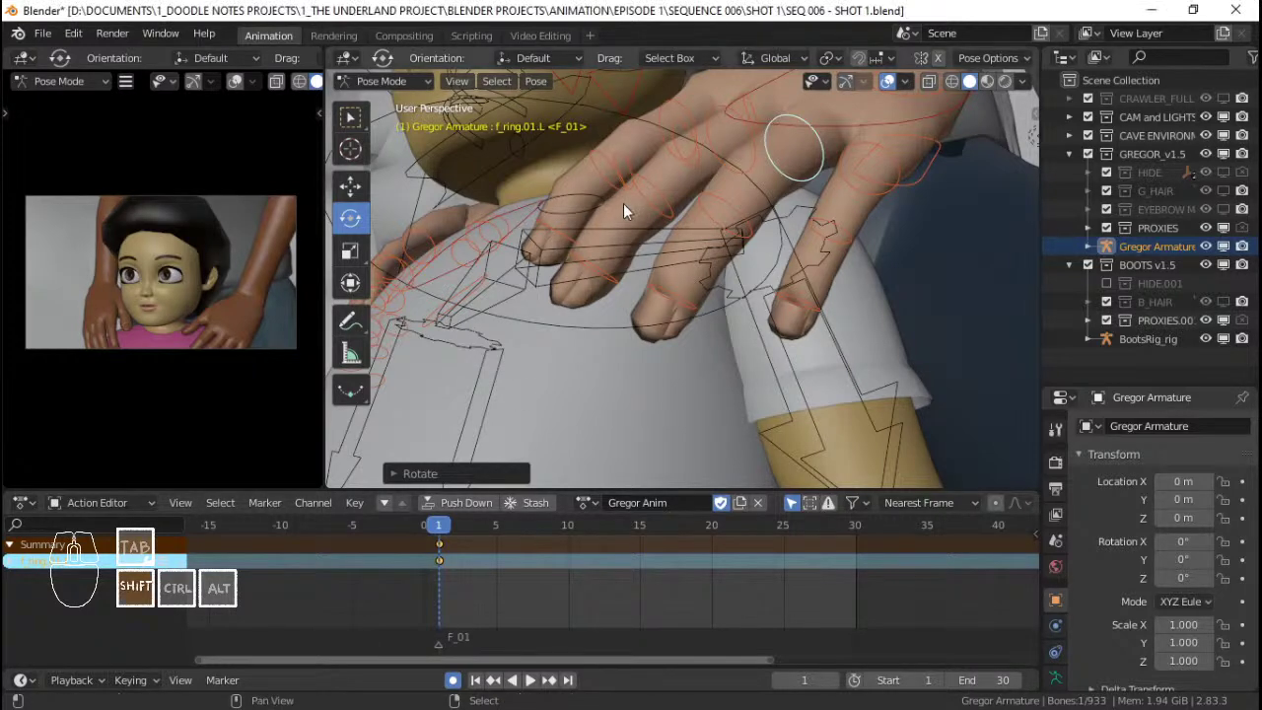
Return to Object Mode and save the shot file.
scroll(622, 200, "down", 4)
middle_click_drag(622, 198, 693, 290)
key("ctrl+Tab")
key("ctrl+s")
Select Gregor's right hand IK control, hand_ik.R, in Pose Mode to inspect it, and return to Object Mode.
scroll(744, 302, "down", 3)
middle_click_drag(808, 284, 631, 274)
scroll(624, 273, "up", 5)
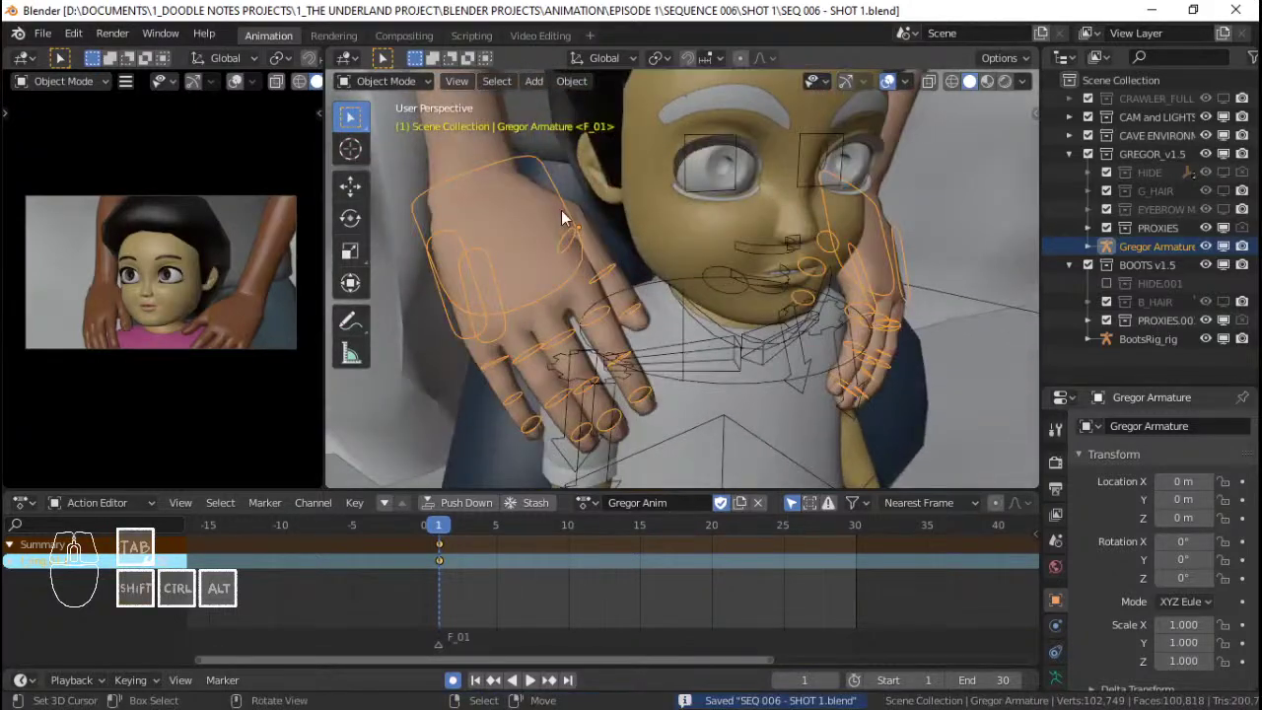
left_click(561, 210)
left_click(561, 210)
key("ctrl+Tab")
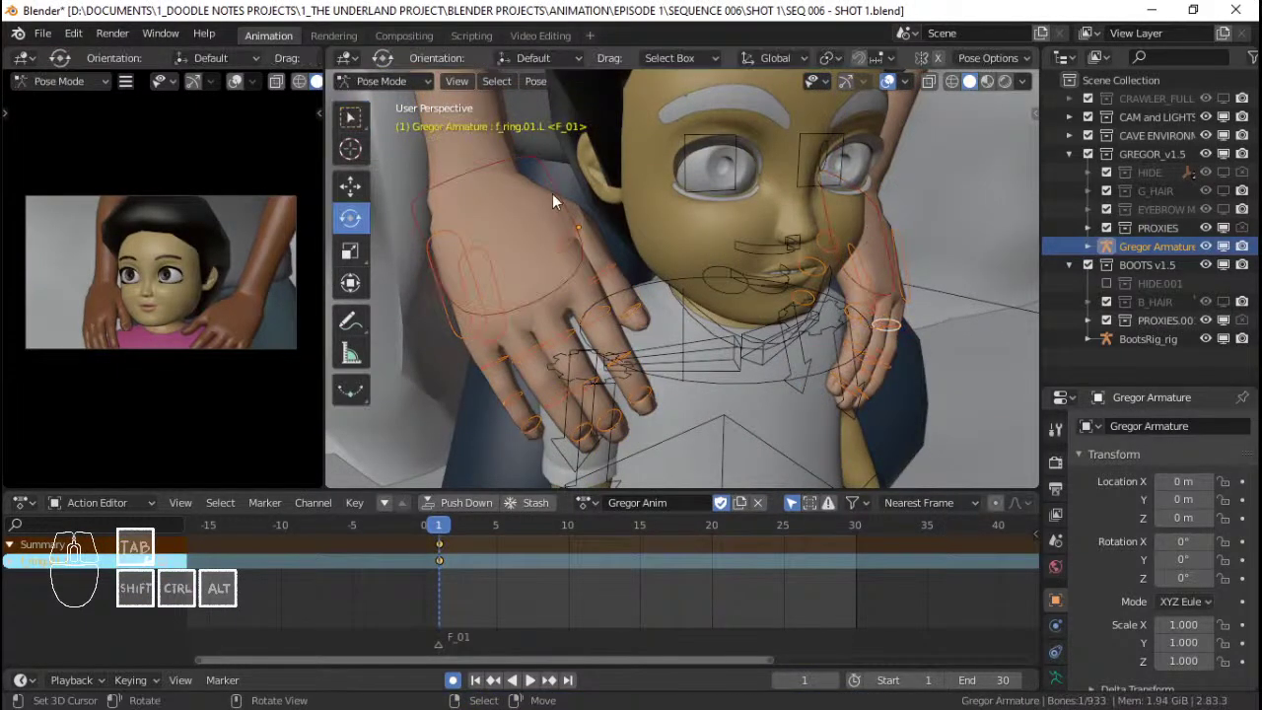
left_click(544, 193)
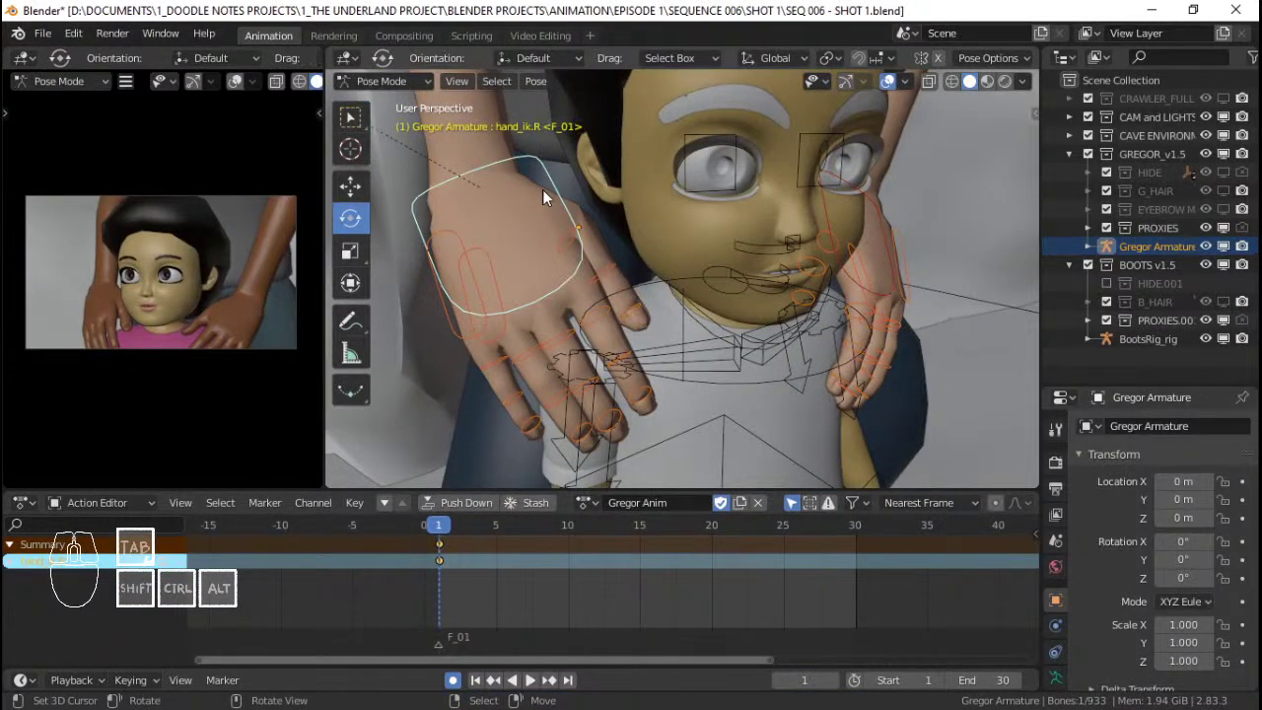
left_click(671, 277)
key("ctrl+Tab")
Select Boots' right shoulder bone, shoulder.R, in Pose Mode to view its keyframes, and return to Object Mode.
left_click(670, 275)
left_click(671, 276)
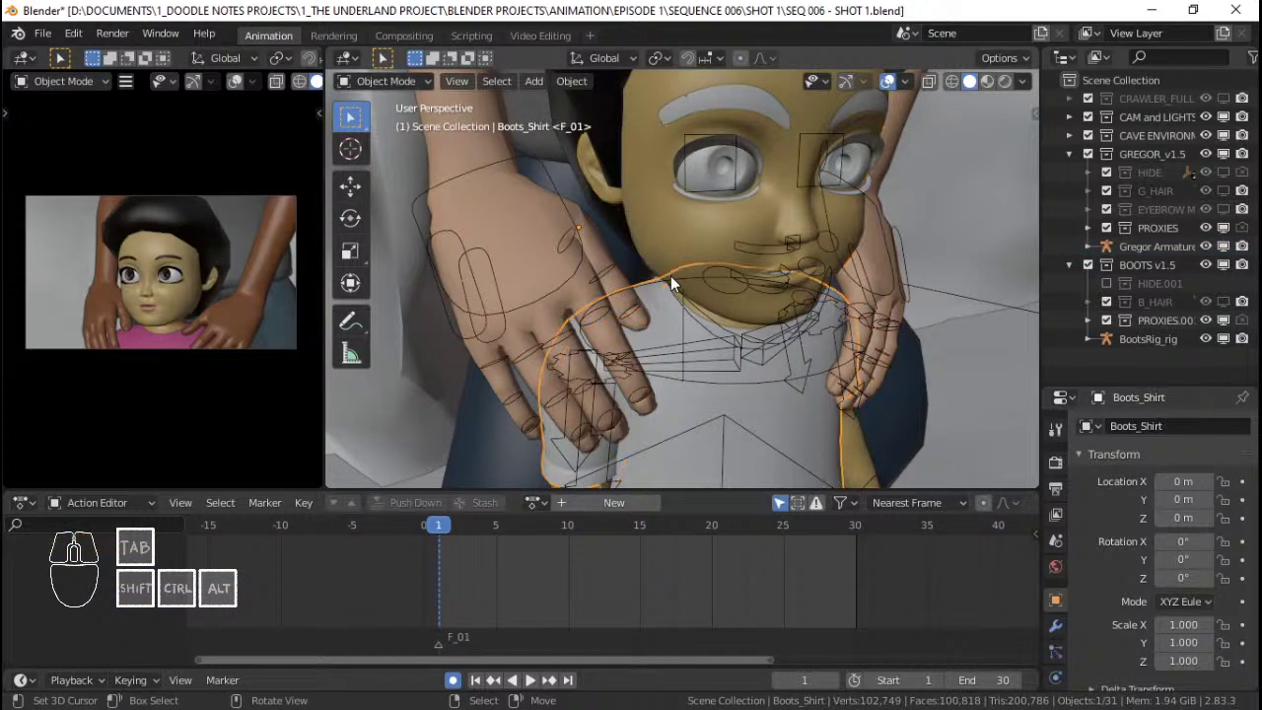
left_click(680, 279)
key("ctrl+Tab")
left_click(681, 347)
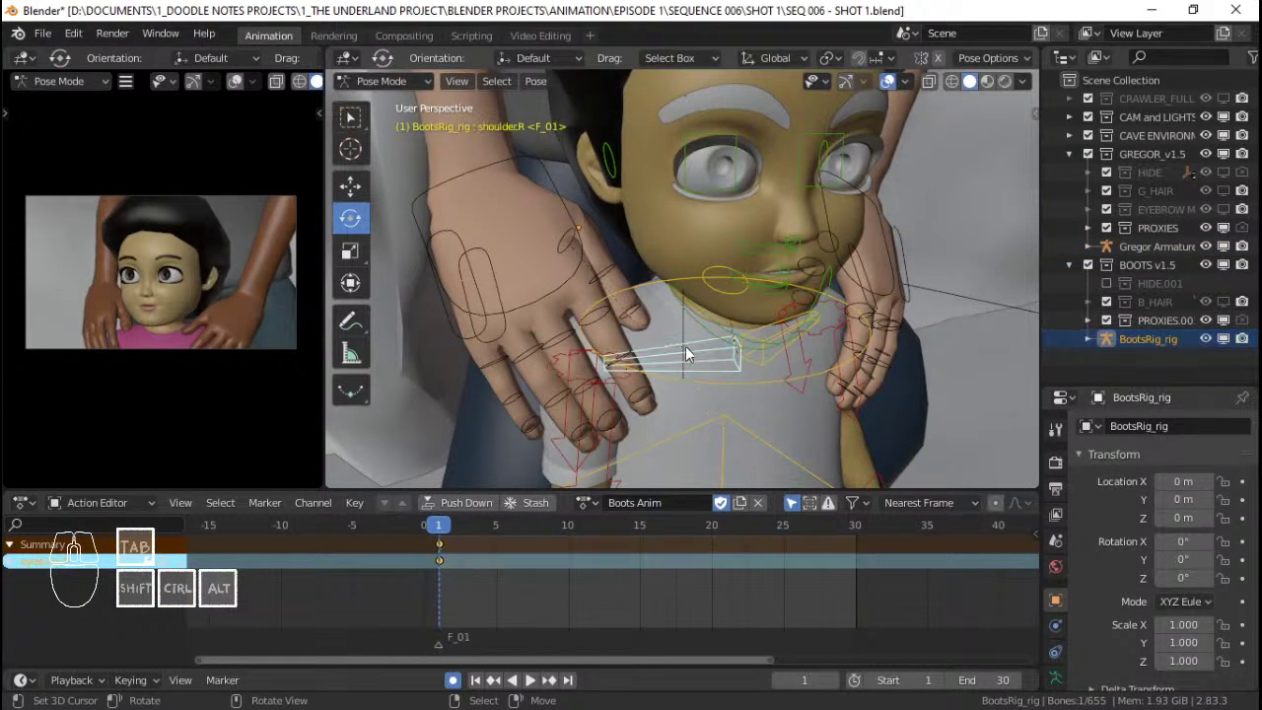
right_click(700, 324)
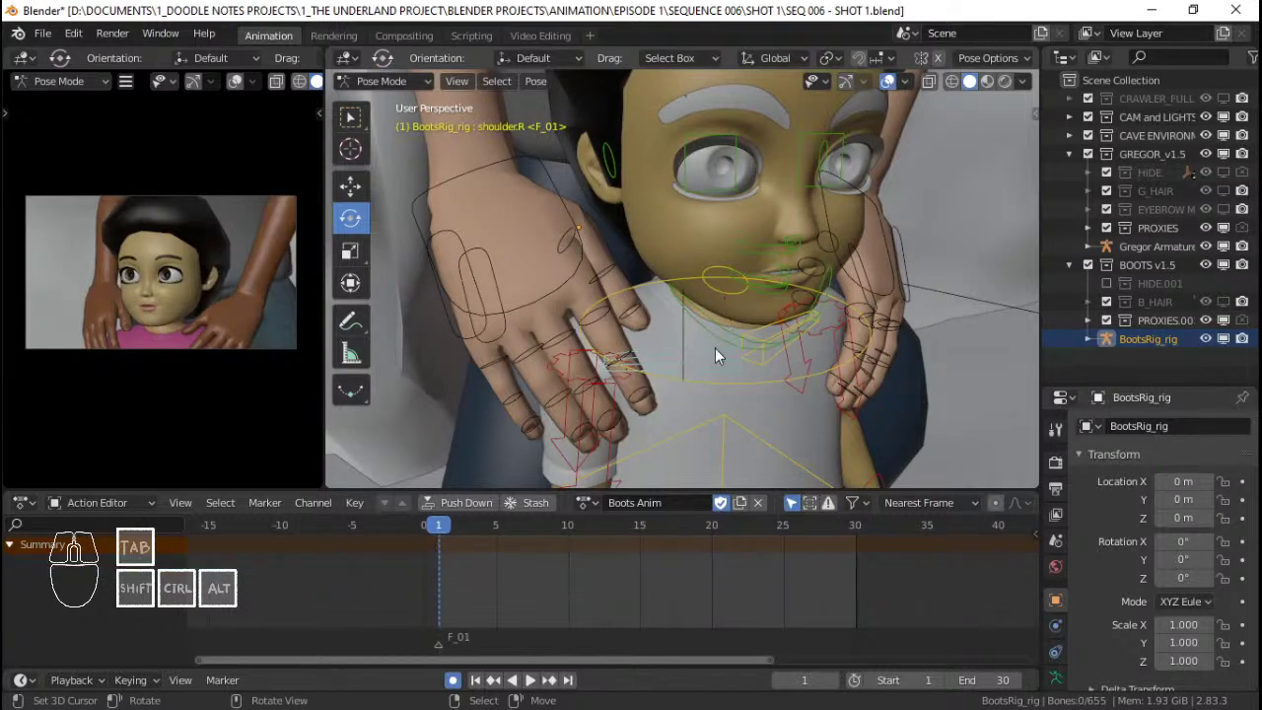
right_click(715, 348)
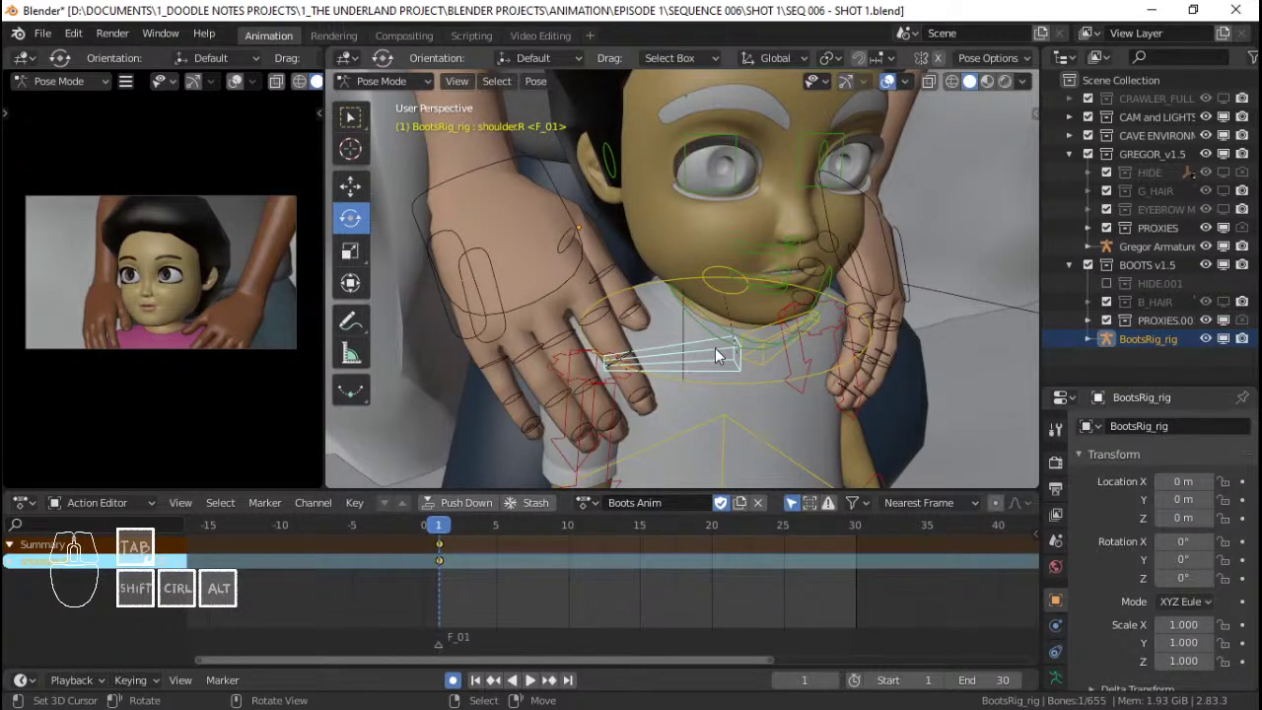
key("ctrl+Tab")
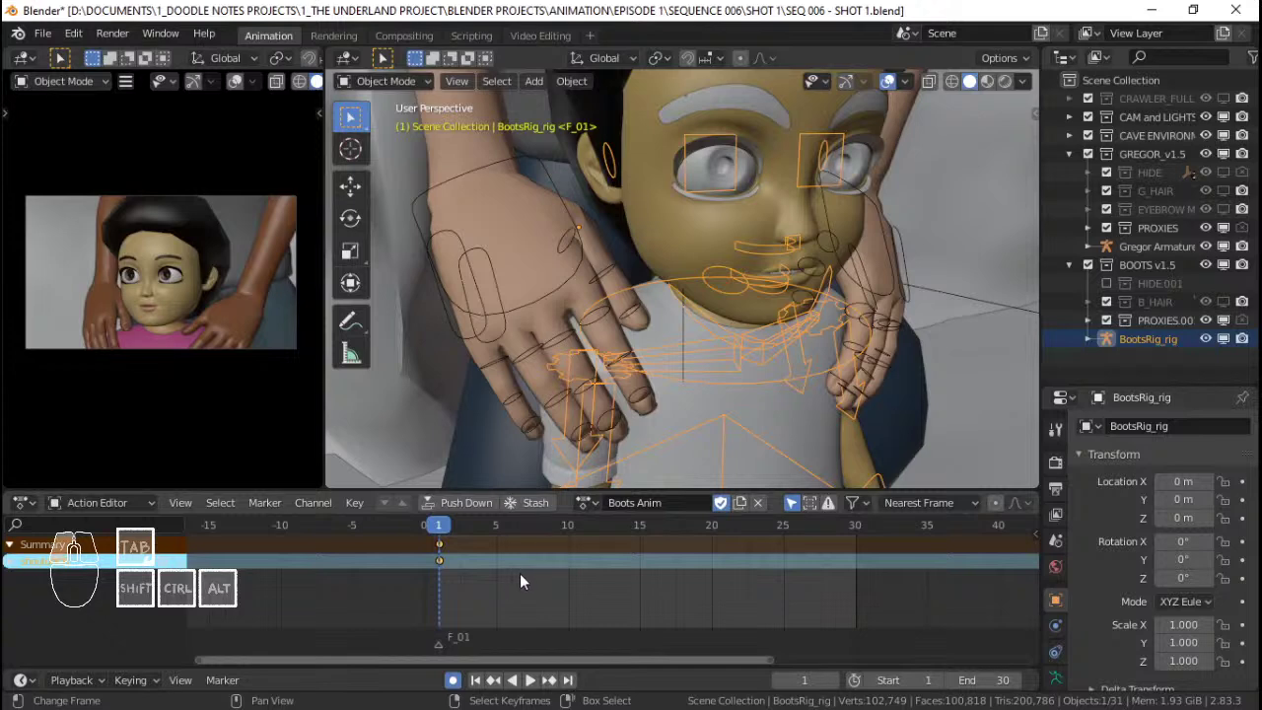
Preview the animation, set the Boots rig's SubDivSur Toggle to 0, and save the file.
key("space")
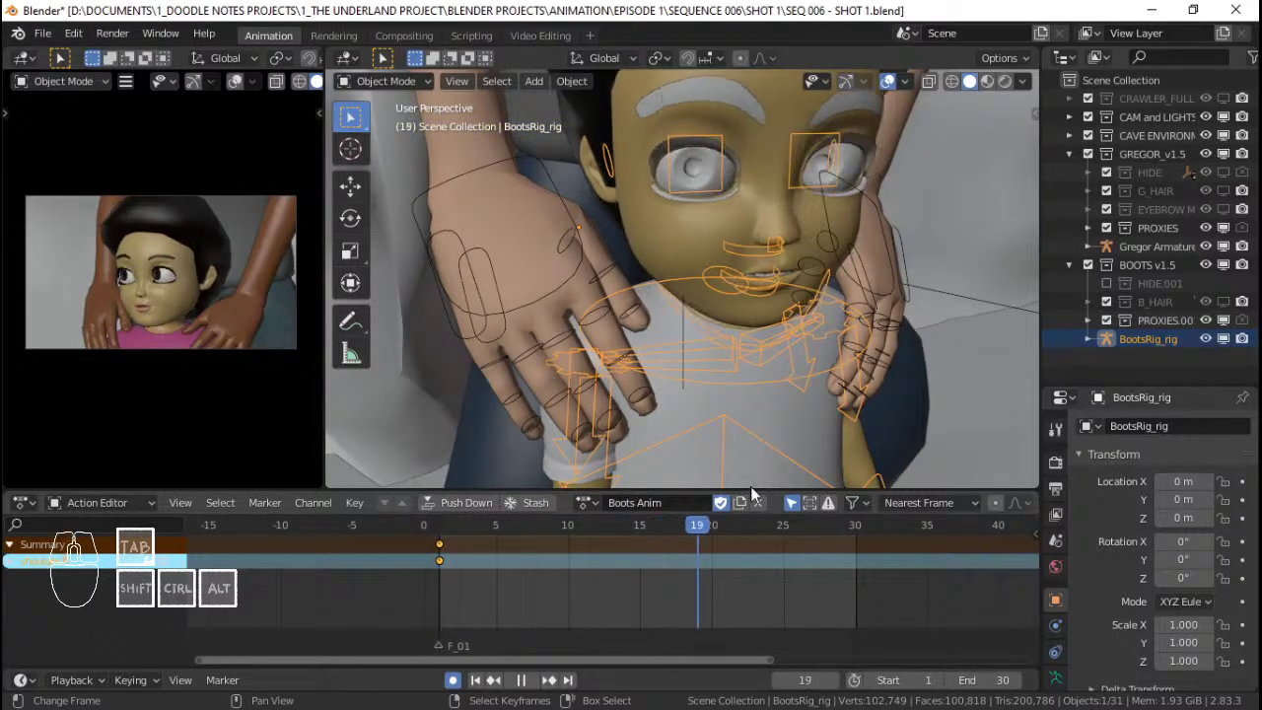
key("space")
key("n")
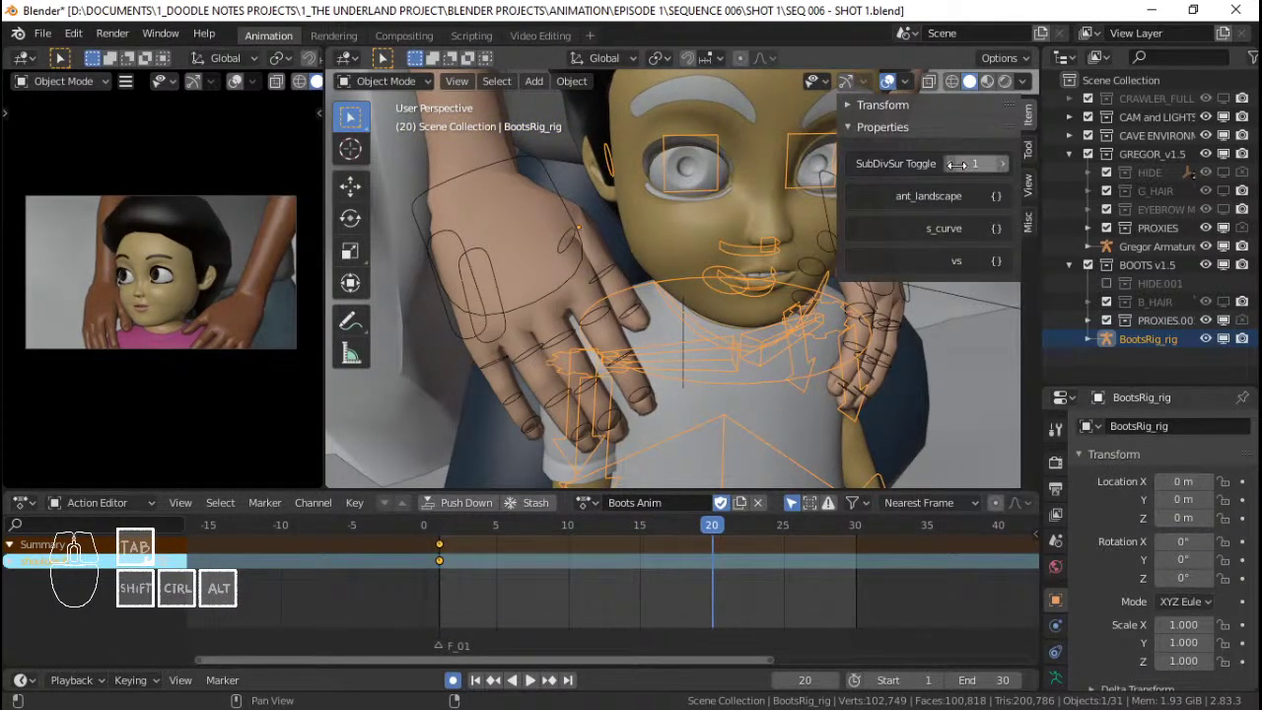
key("n")
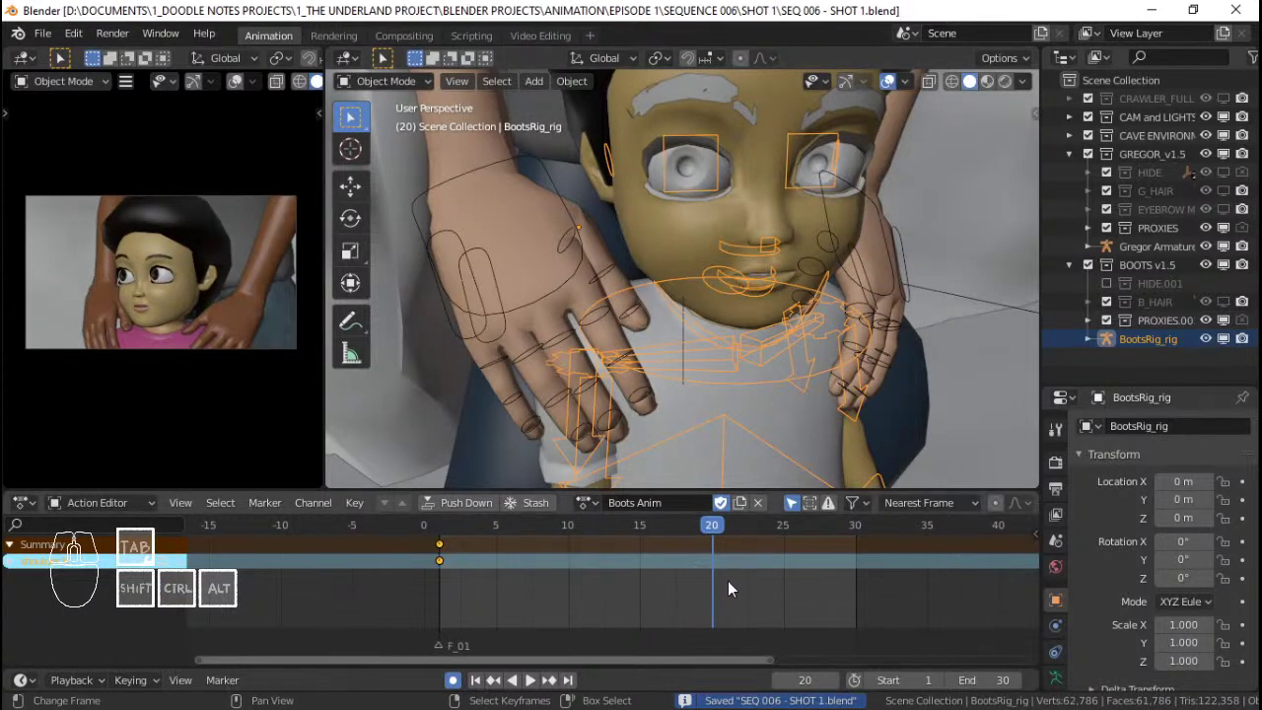
Play and scrub through the shot animation, return to frame 1, and save the file.
key("space")
left_click_drag(453, 564, 683, 545)
key("space")
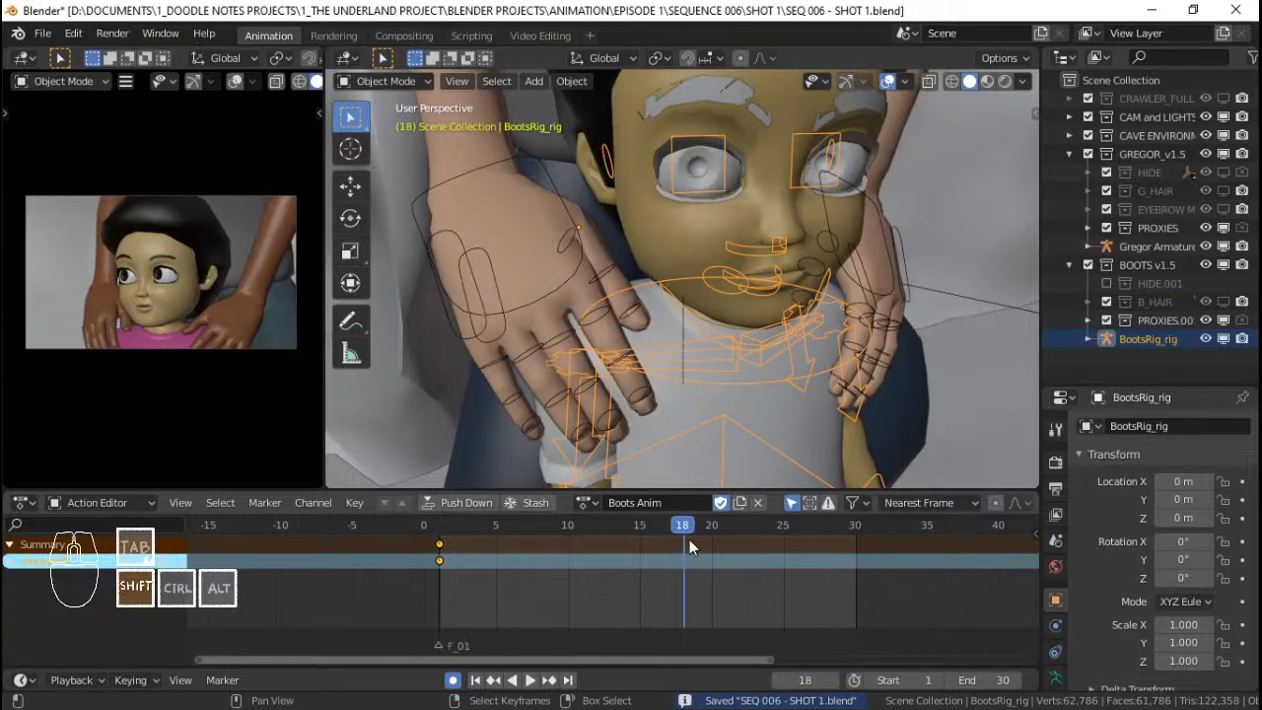
key("shift+Left")
key("ctrl+s")
Select Boots' chest control on BootsRig_rig in Pose Mode and return to Object Mode with its keyframes displayed.
left_click(702, 350)
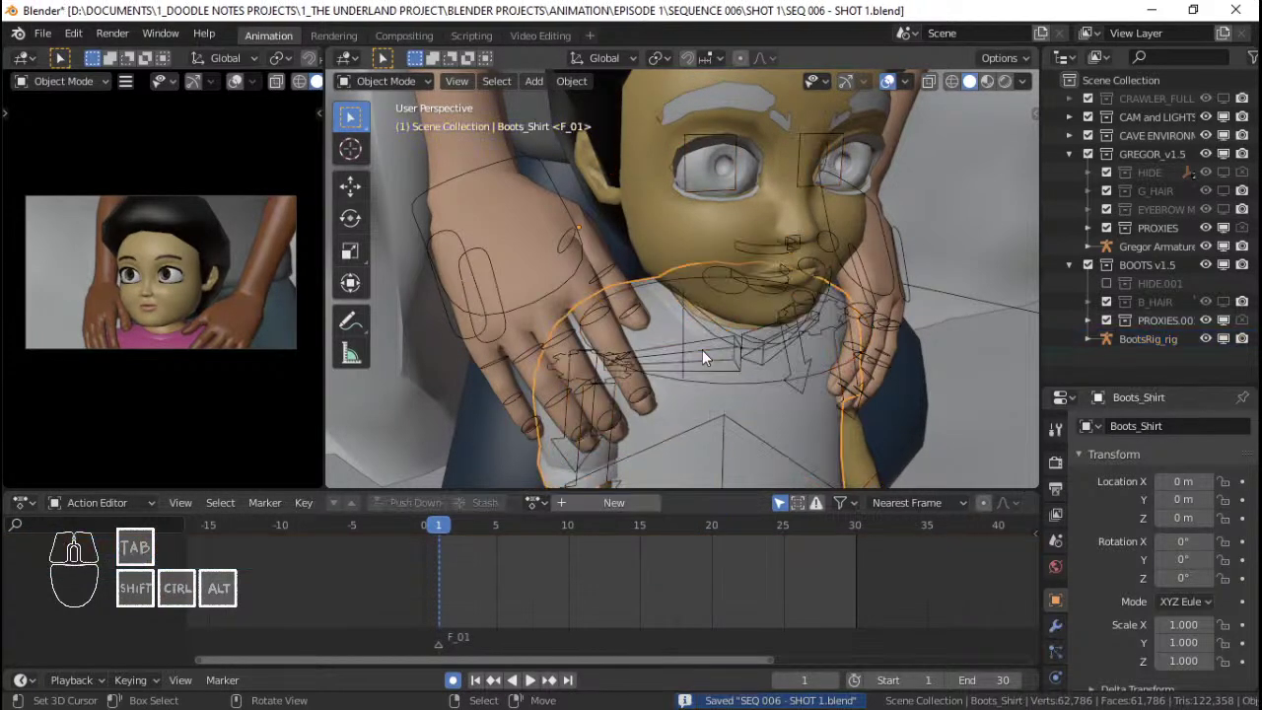
left_click(733, 385)
left_click(738, 386)
key("ctrl+Tab")
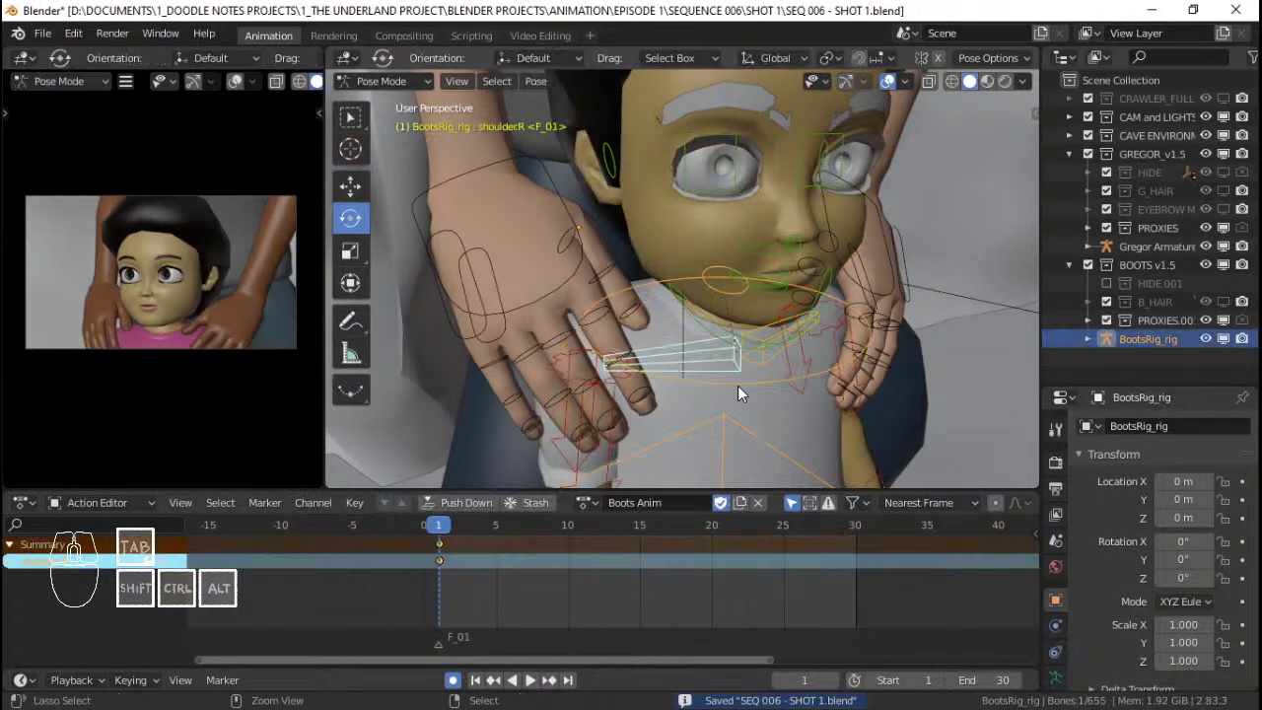
left_click(739, 384)
key("ctrl+Tab")
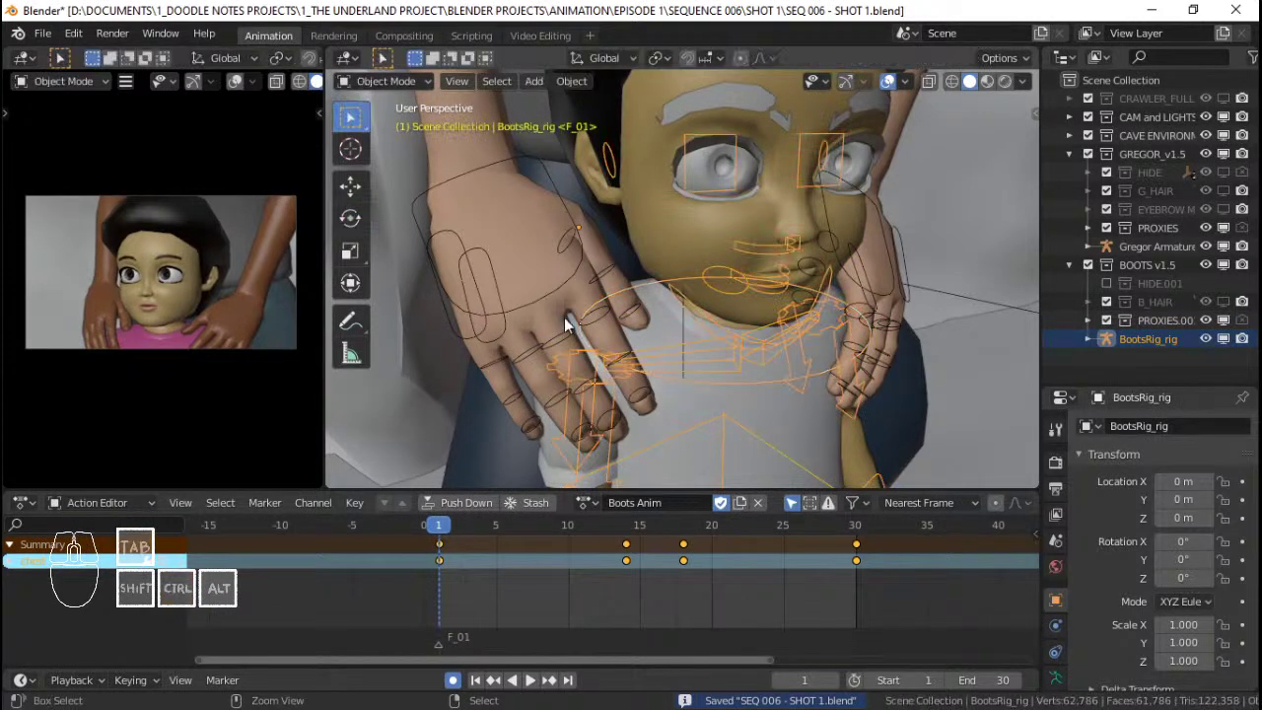
Select Gregor's right hand control, hand_ik.R, in Pose Mode and add a Child Of bone constraint to it.
left_click(578, 258)
key("ctrl+Tab")
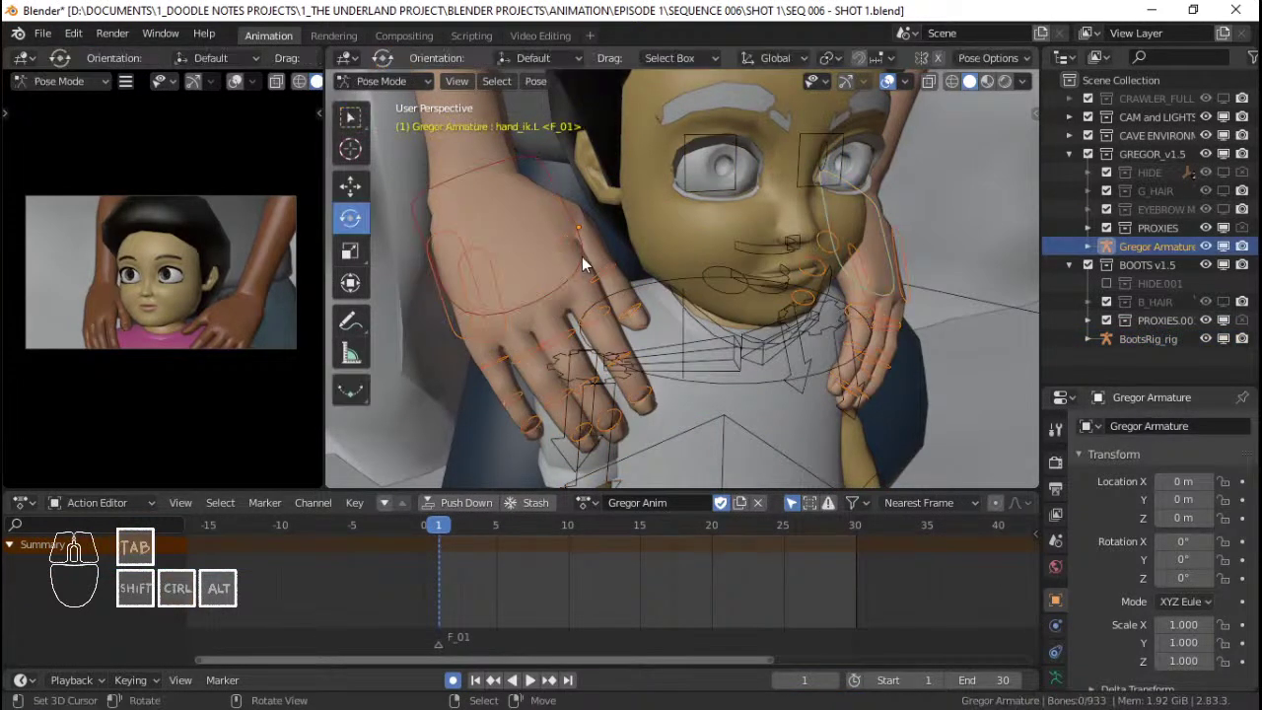
left_click(554, 182)
scroll(1153, 513, "down", 3)
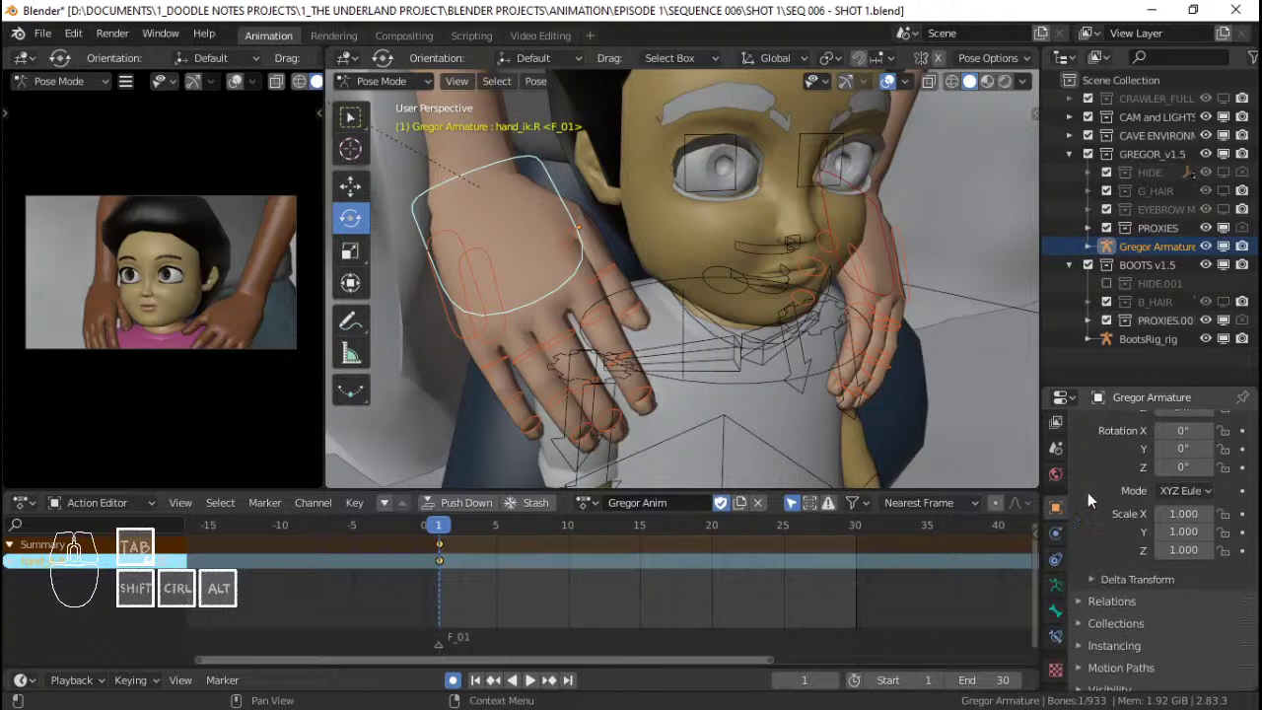
left_click_drag(1164, 383, 1164, 312)
left_click(1056, 637)
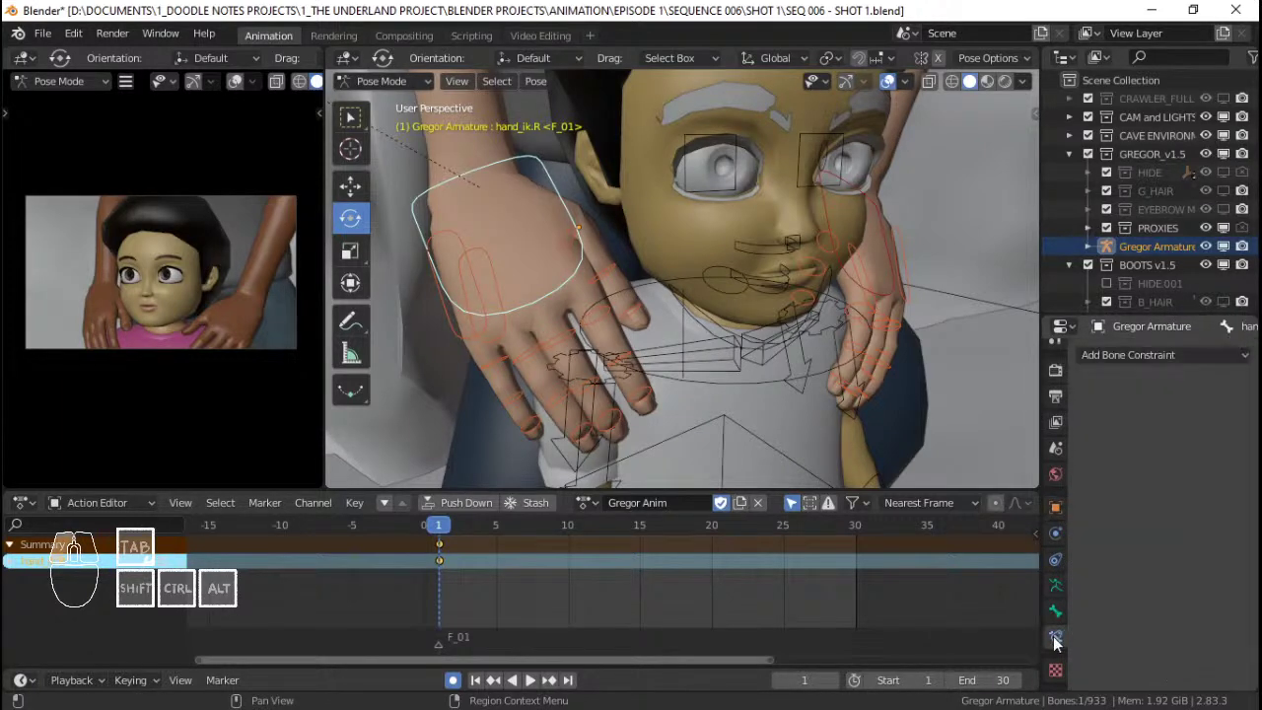
left_click(1146, 360)
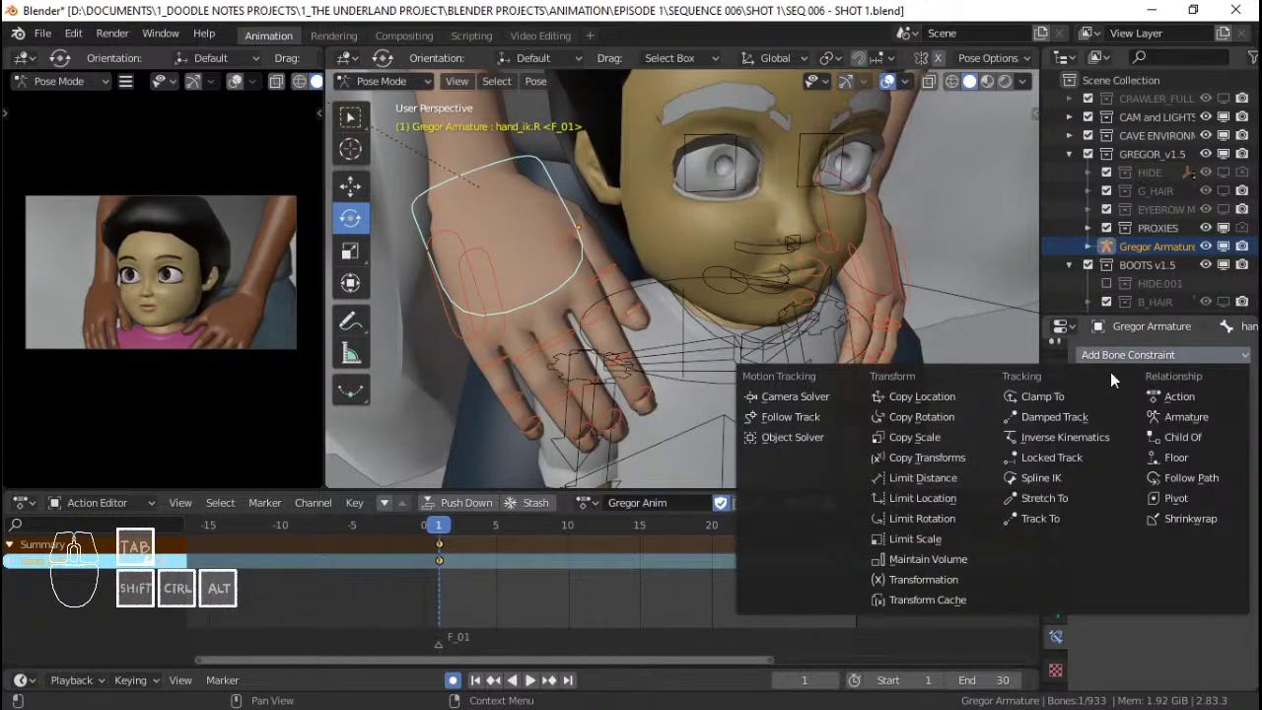
left_click(1204, 439)
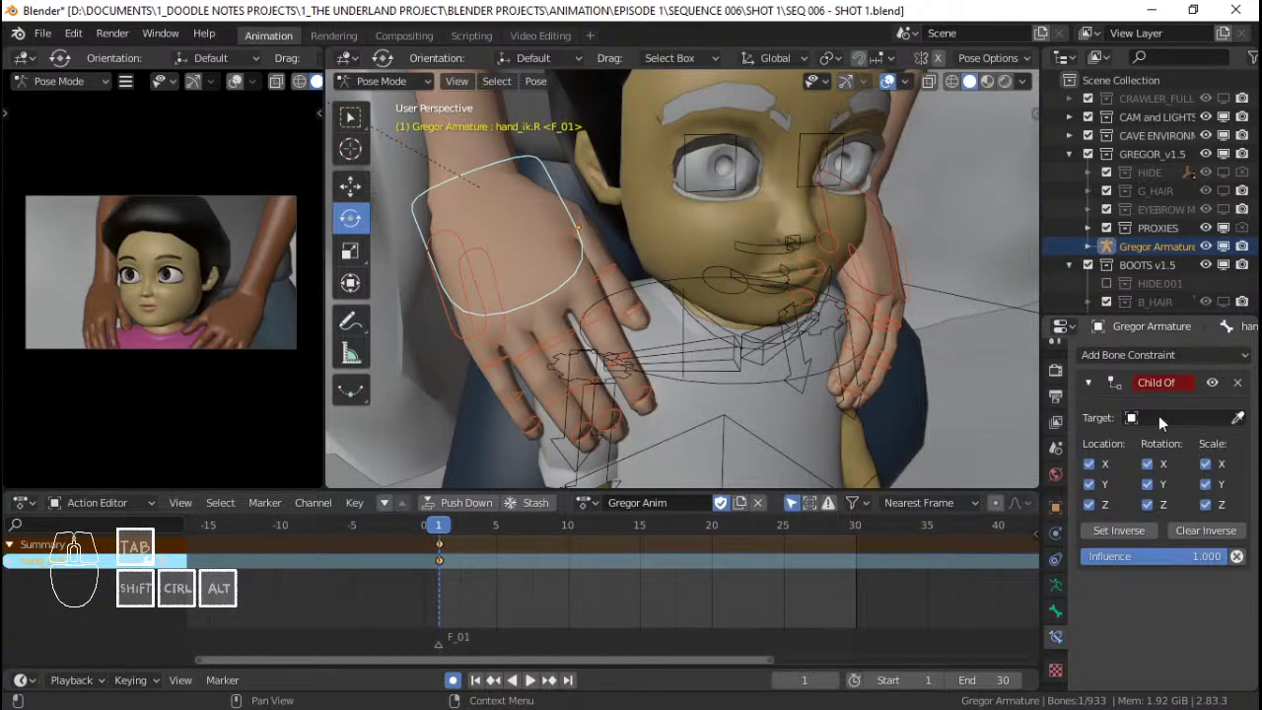
Target the right hand's Child Of constraint at the chest bone of BootsRig_rig and set its inverse.
left_click(1161, 418)
left_click(1197, 402)
left_click(1239, 418)
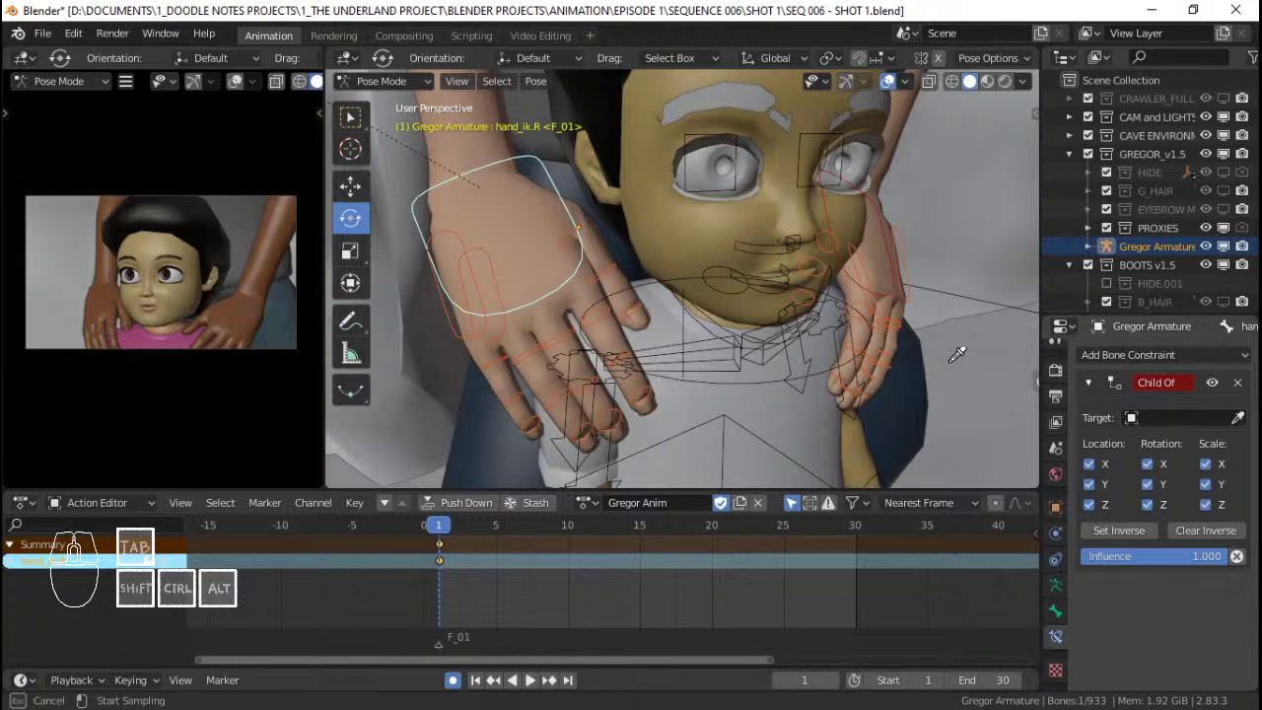
left_click(793, 387)
left_click(1173, 444)
type("che")
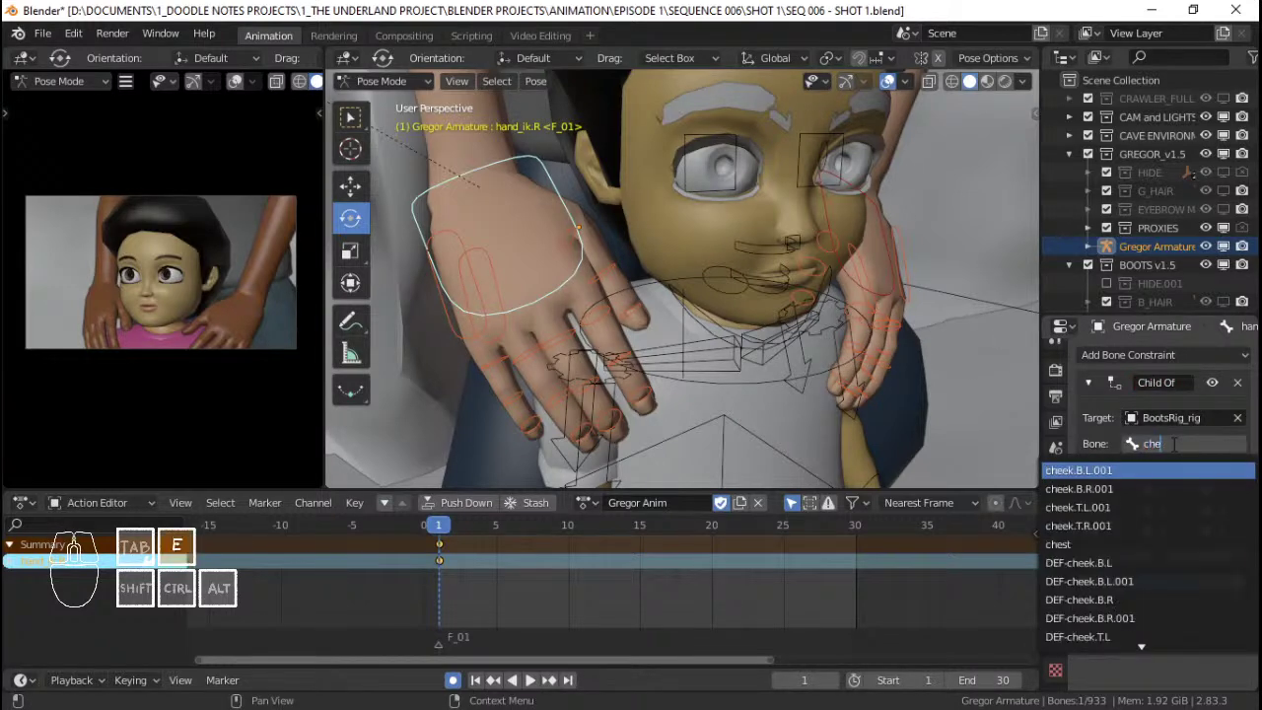
type("st")
key("Return")
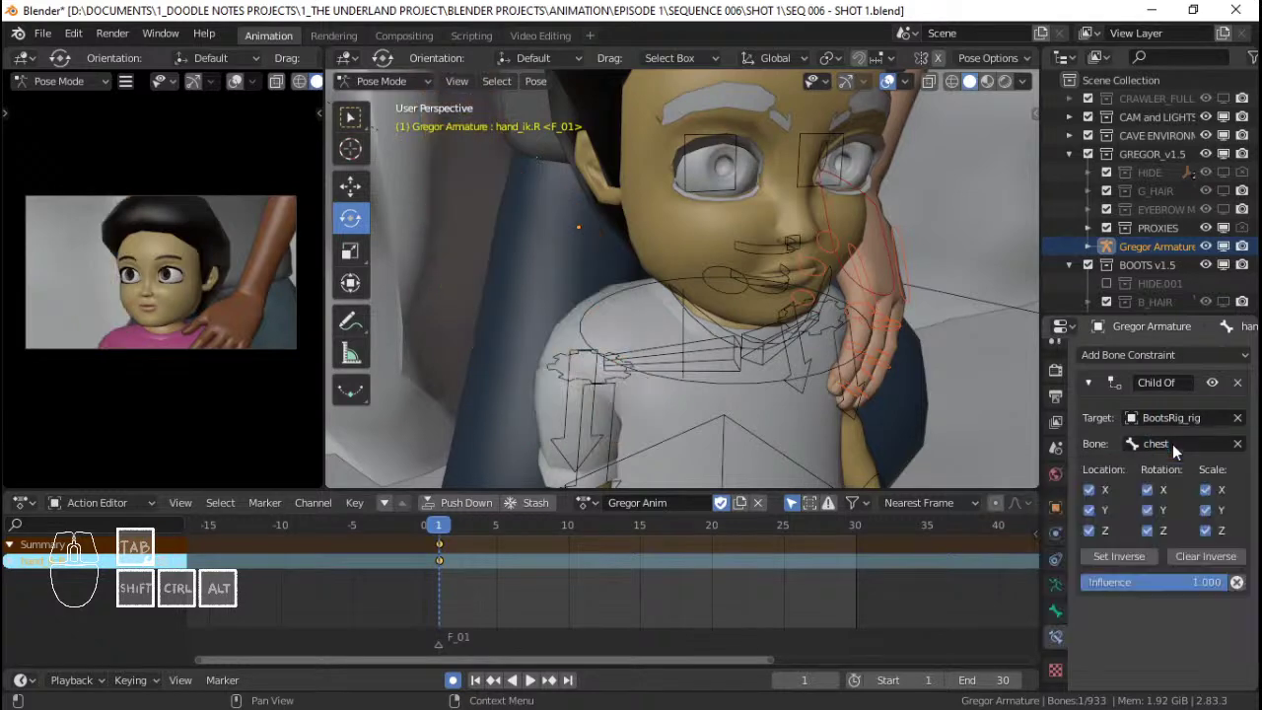
left_click(1116, 558)
middle_click_drag(596, 361, 541, 281)
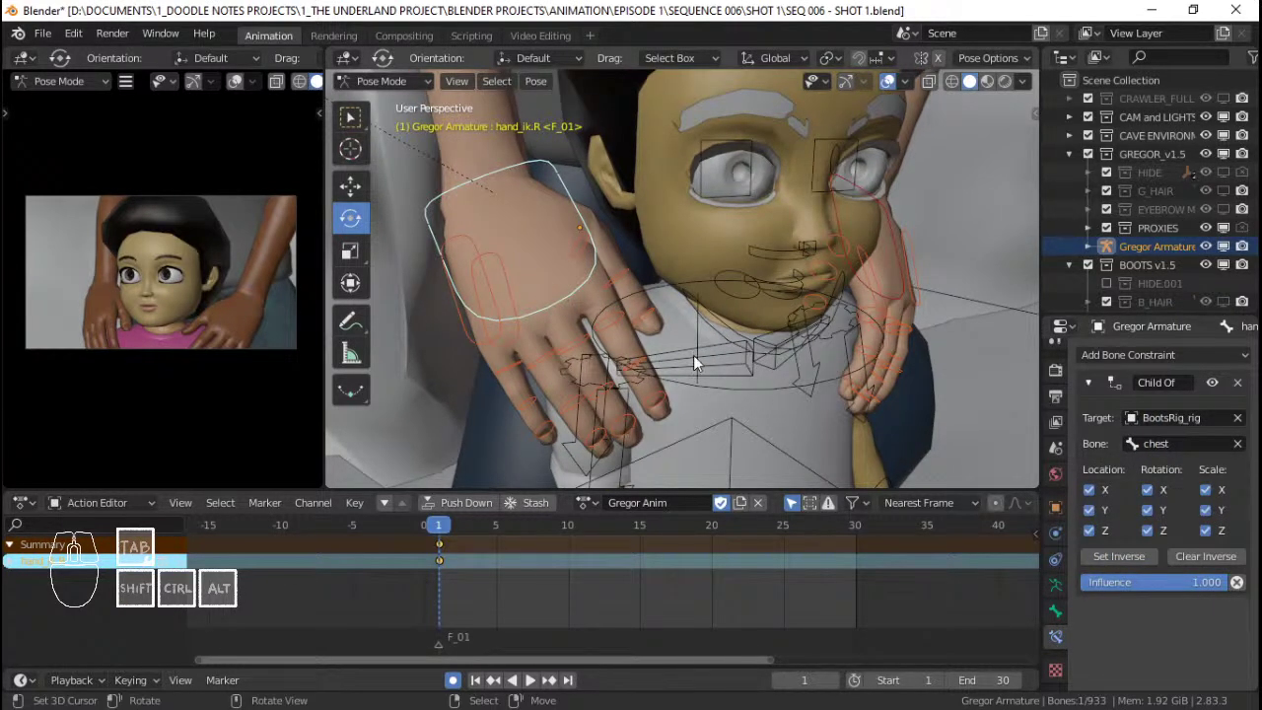
middle_click_drag(553, 294, 680, 373)
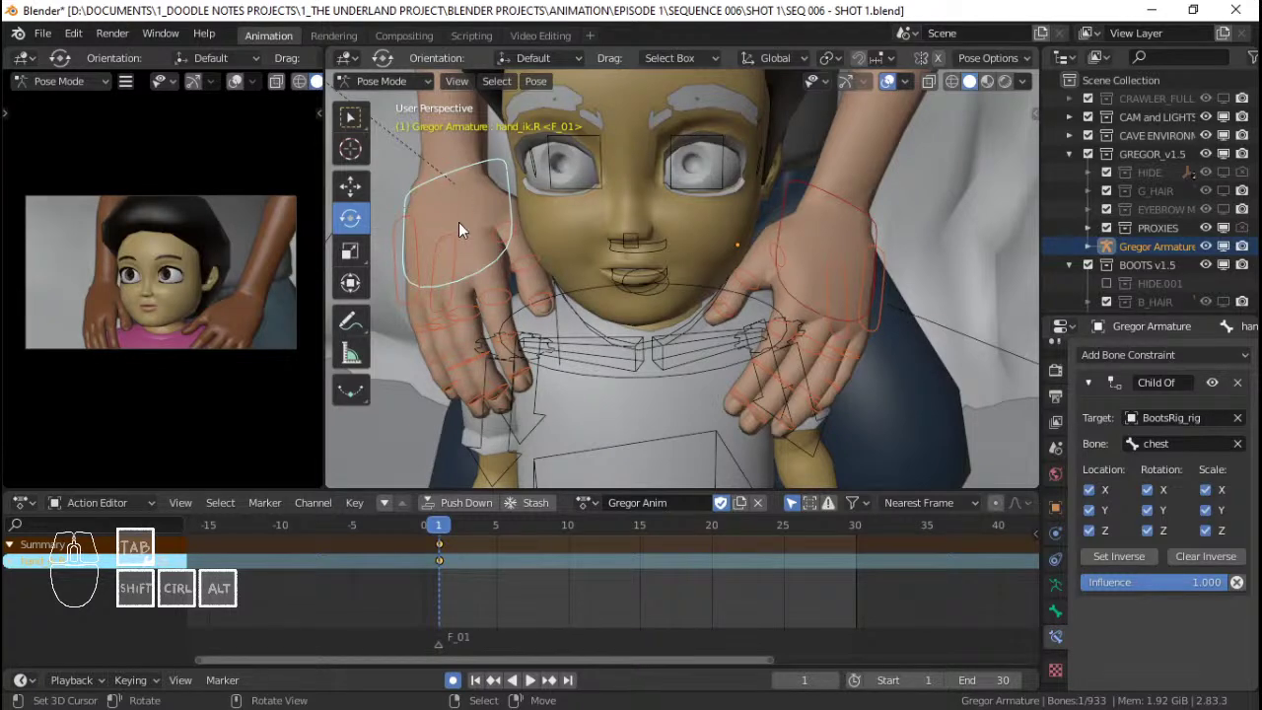
Select Gregor's left hand control, hand_ik.L, and add a Child Of bone constraint to it.
middle_click_drag(637, 223, 818, 194)
left_click(807, 190)
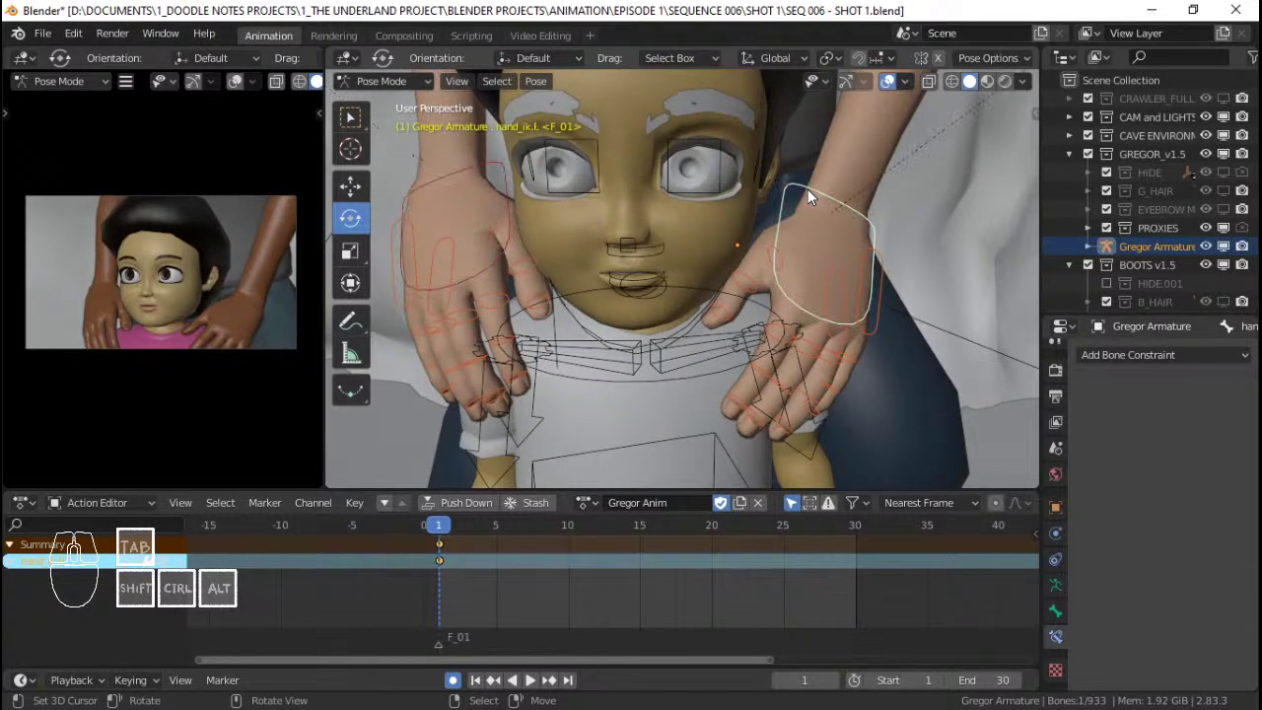
key("ctrl+Tab")
key("ctrl+Tab")
left_click(1148, 353)
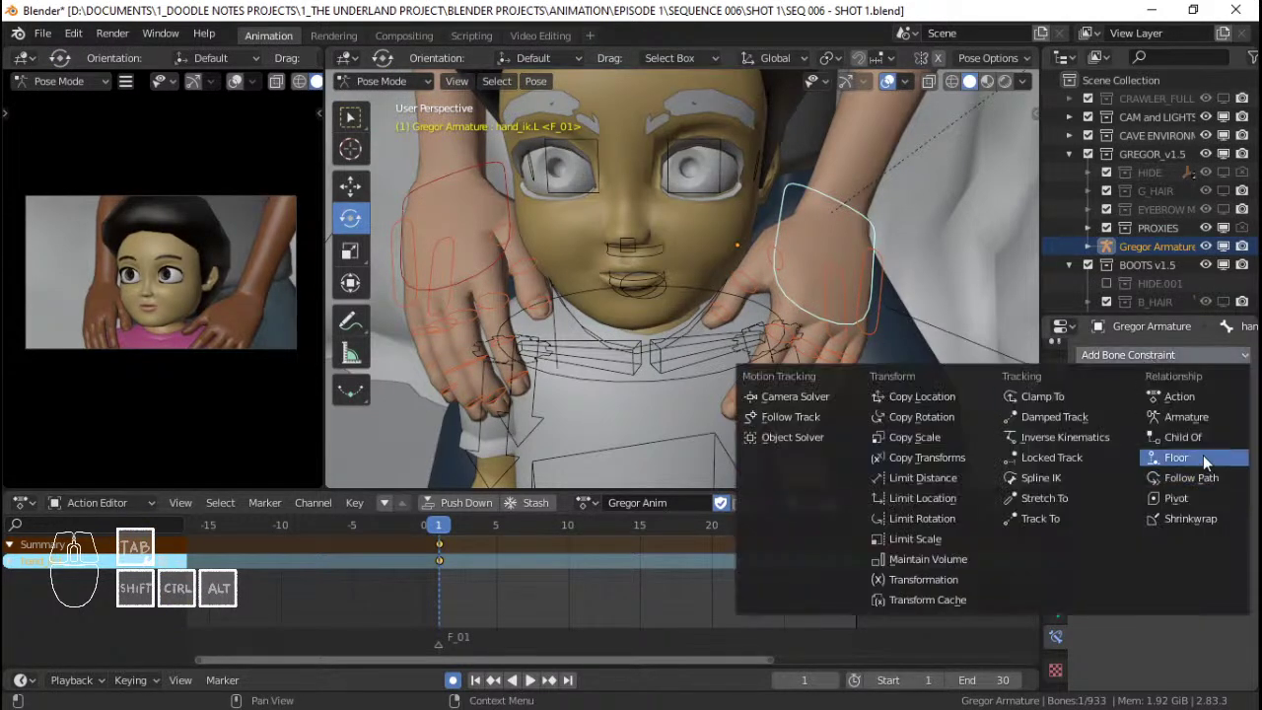
left_click(1201, 442)
Target the left hand's Child Of constraint at BootsRig_rig's chest bone, set its inverse, and save the file.
left_click(1238, 418)
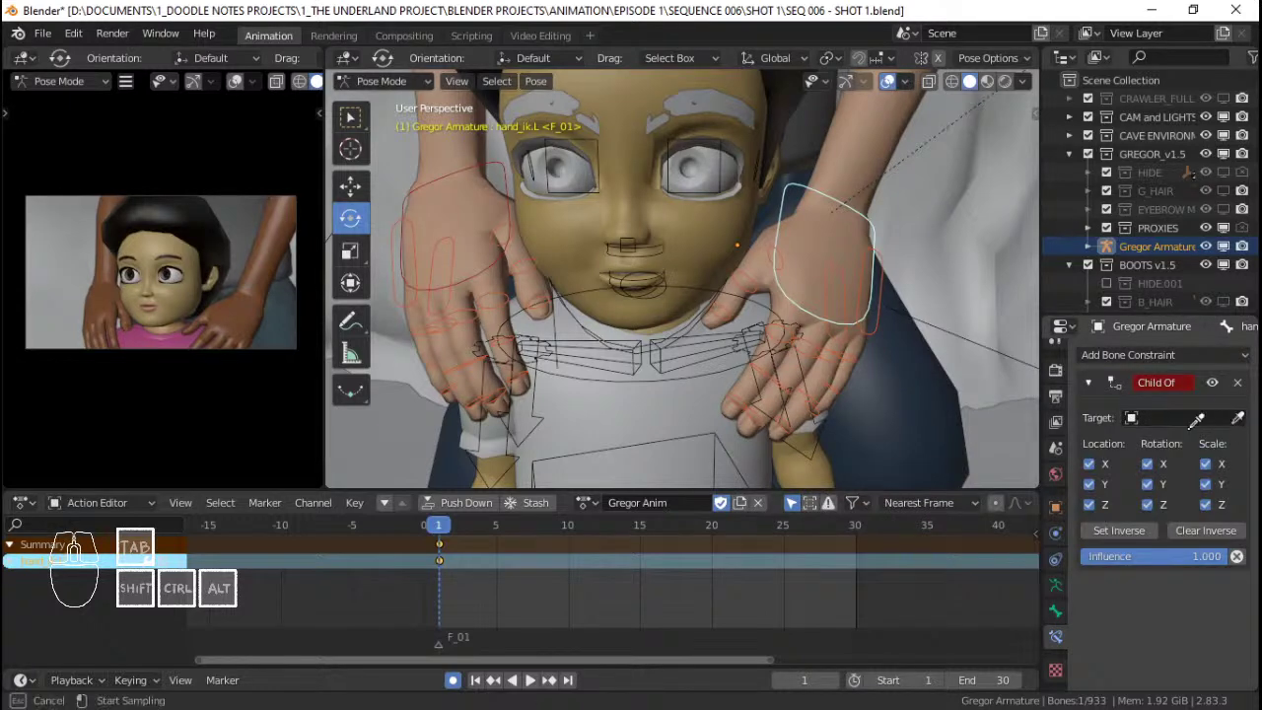
left_click(691, 359)
left_click(1172, 444)
type("c")
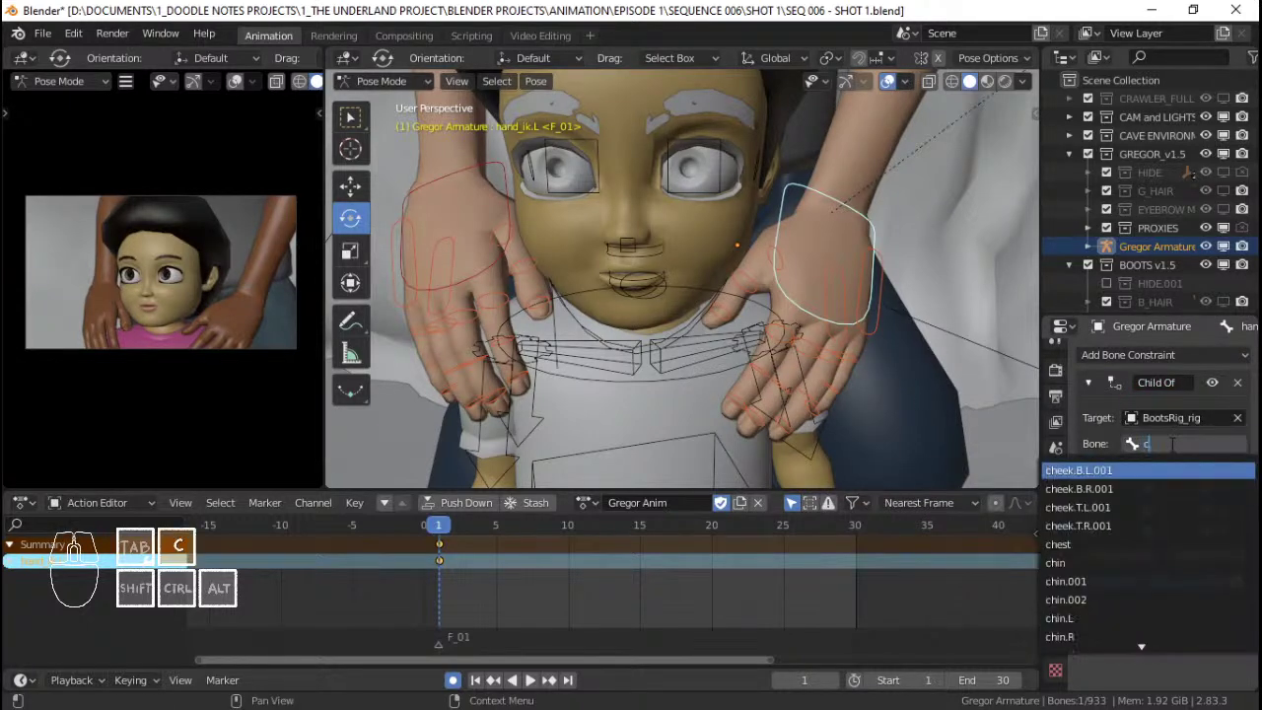
type("hest")
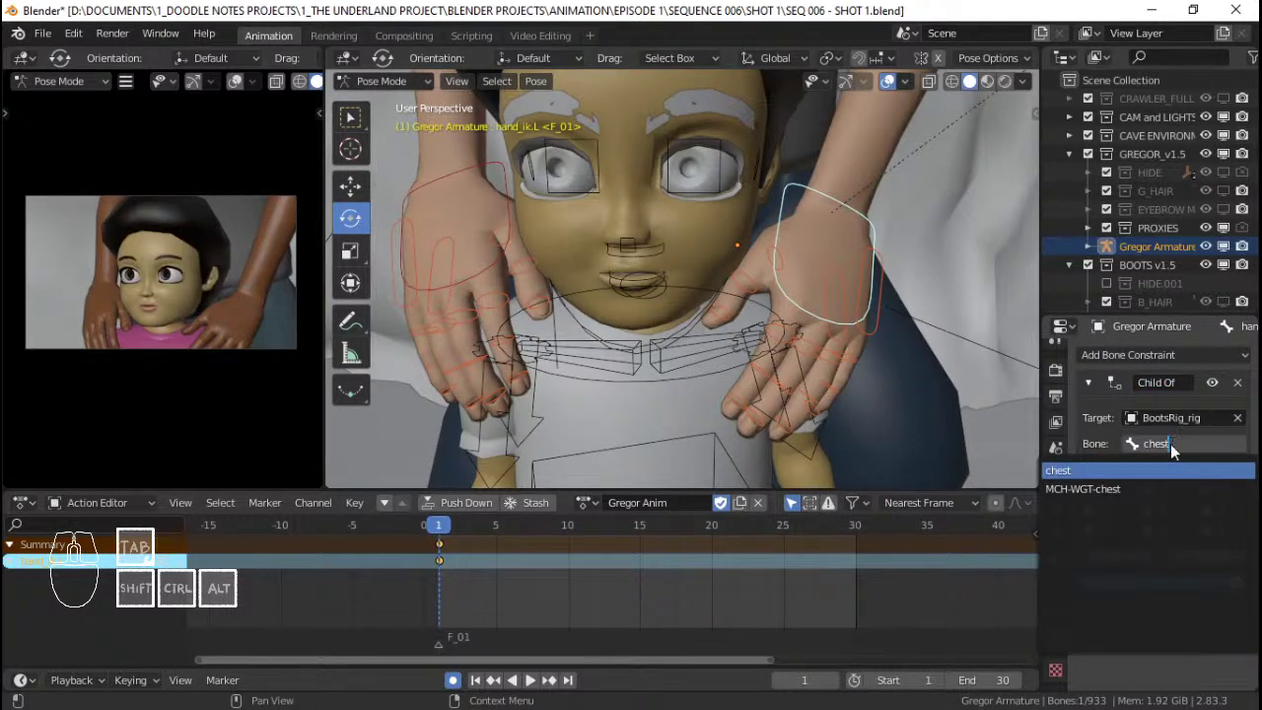
key("Return")
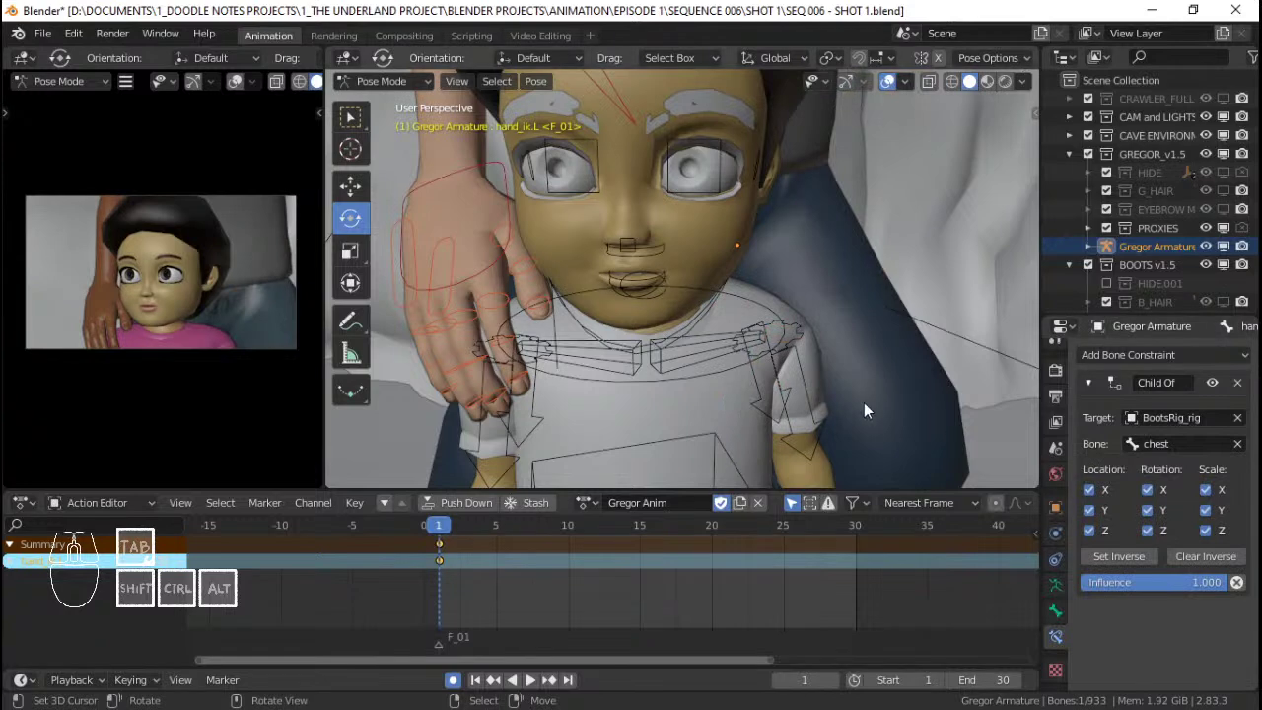
left_click(1119, 557)
key("ctrl+s")
Test-rotate Boots' chest control in Pose Mode with a trackball rotation to check how Gregor's hands follow.
key("ctrl+Tab")
left_click(689, 377)
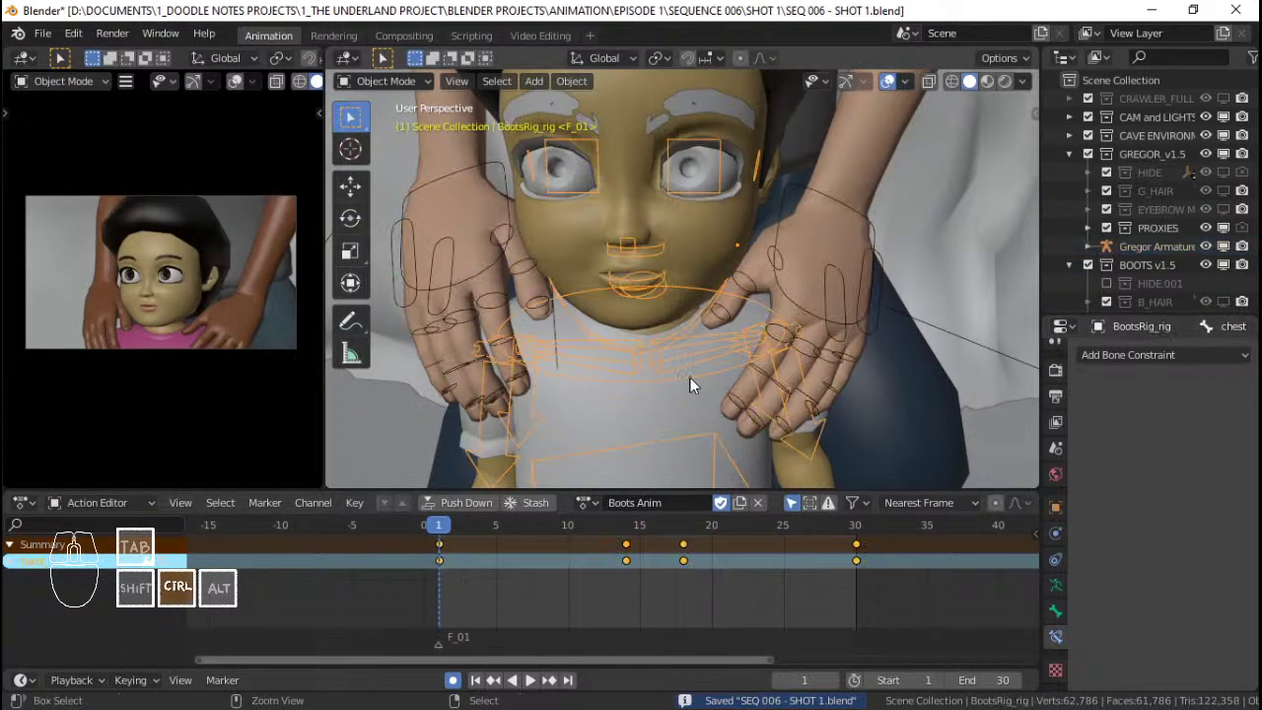
key("ctrl+Tab")
key("r")
key("r")
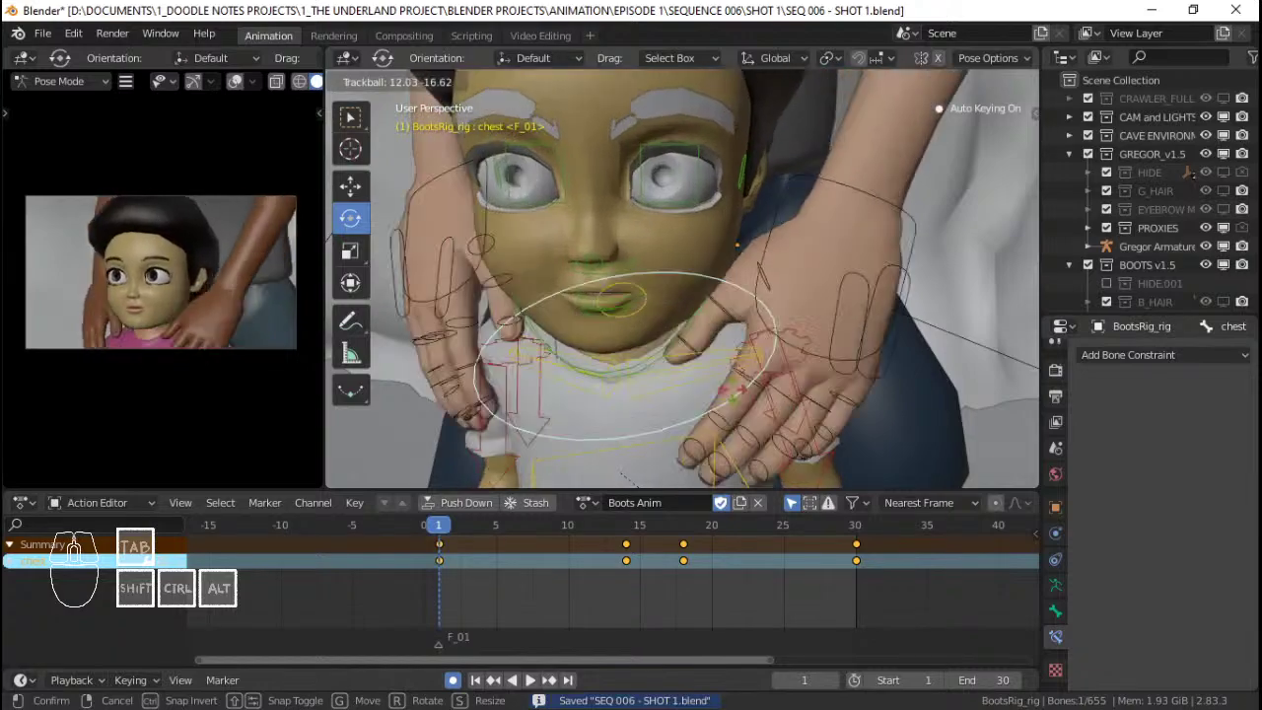
left_click(725, 358)
Play and scrub the animation to review the hands on Boots' shoulders, and return to frame 1.
middle_click_drag(713, 332, 855, 305)
key("space")
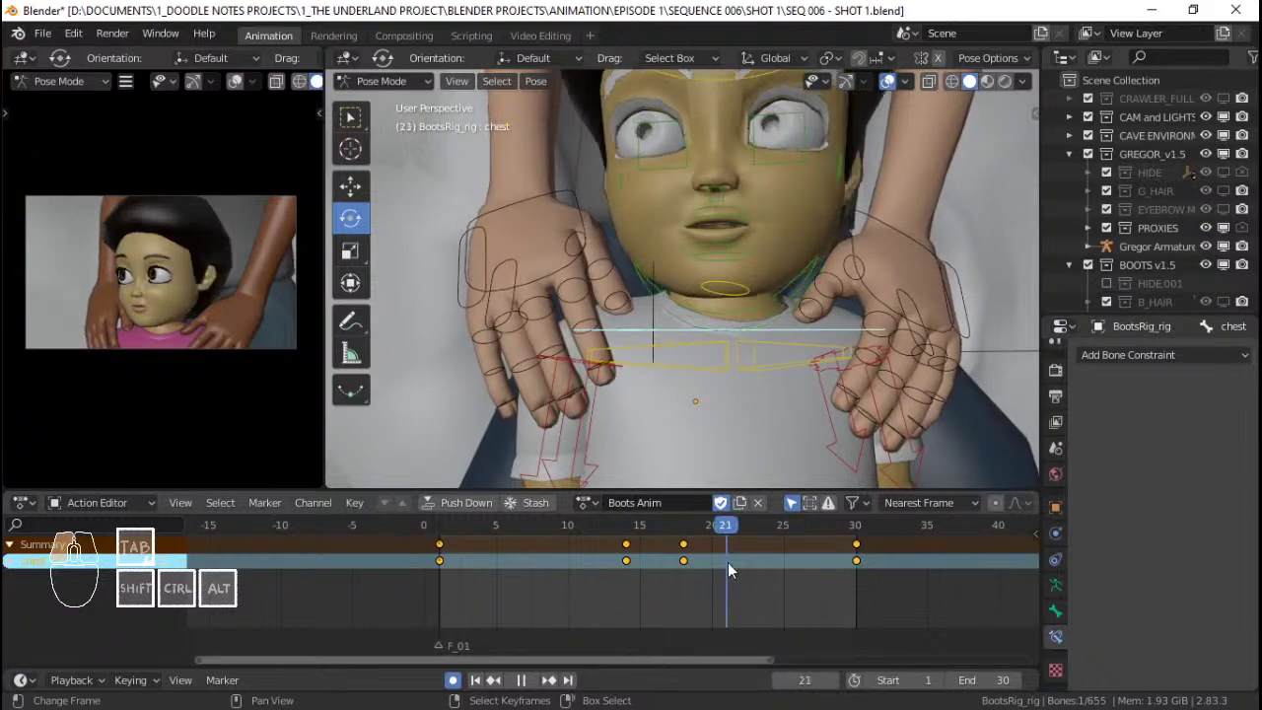
left_click_drag(728, 562, 812, 559)
key("shift+Left")
Select Gregor's right hand control, hand_ik.R, in Pose Mode and play the animation up to frame 13.
middle_click_drag(742, 265, 626, 251)
key("ctrl+Tab")
right_click(589, 249)
right_click(588, 248, "shift")
key("ctrl+Tab")
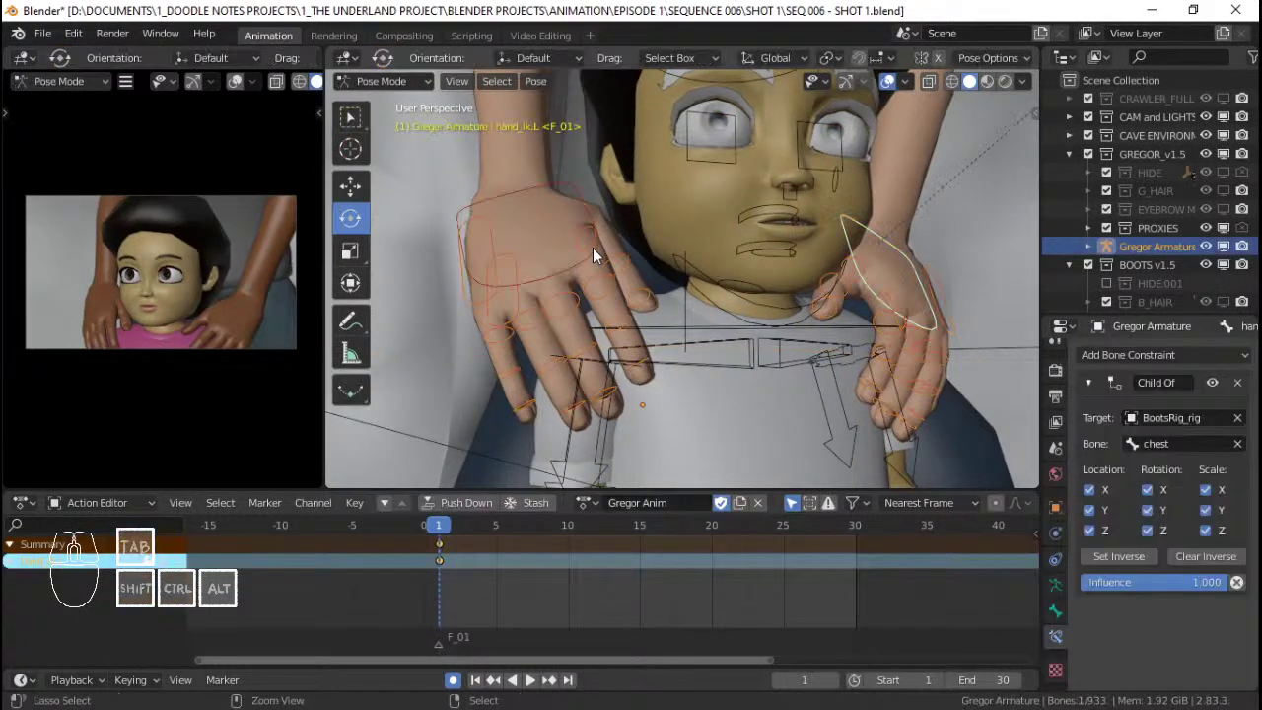
right_click(593, 248)
key("space")
key("space")
Circle-select all control bones of Gregor's right hand.
middle_click_drag(637, 417, 697, 332)
key("c")
scroll(606, 335, "down", 5)
left_click(601, 328)
right_click(602, 328)
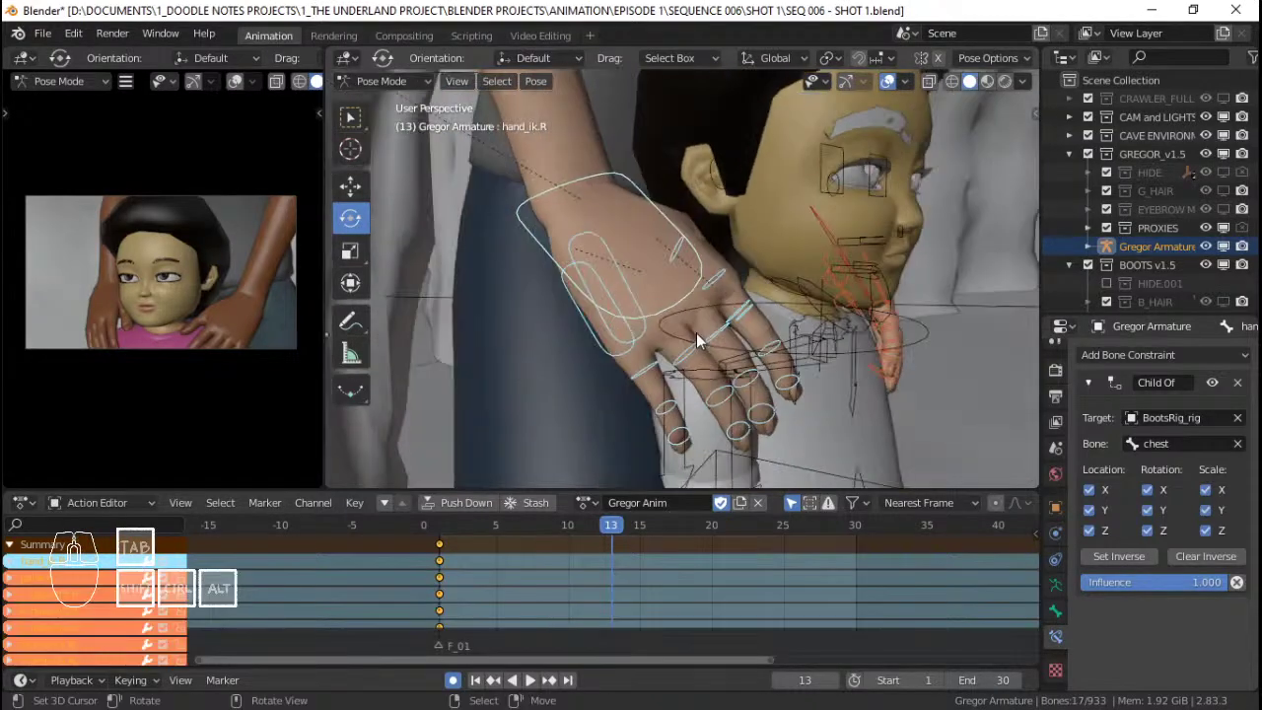
Collapse the expanded scene collections, move CAVE ENVIRONMENT below BOOTS v1.5, and hide it in the viewport.
key("KP_3")
key("KP_1")
key("ctrl+KP_1")
key("ctrl+KP_3")
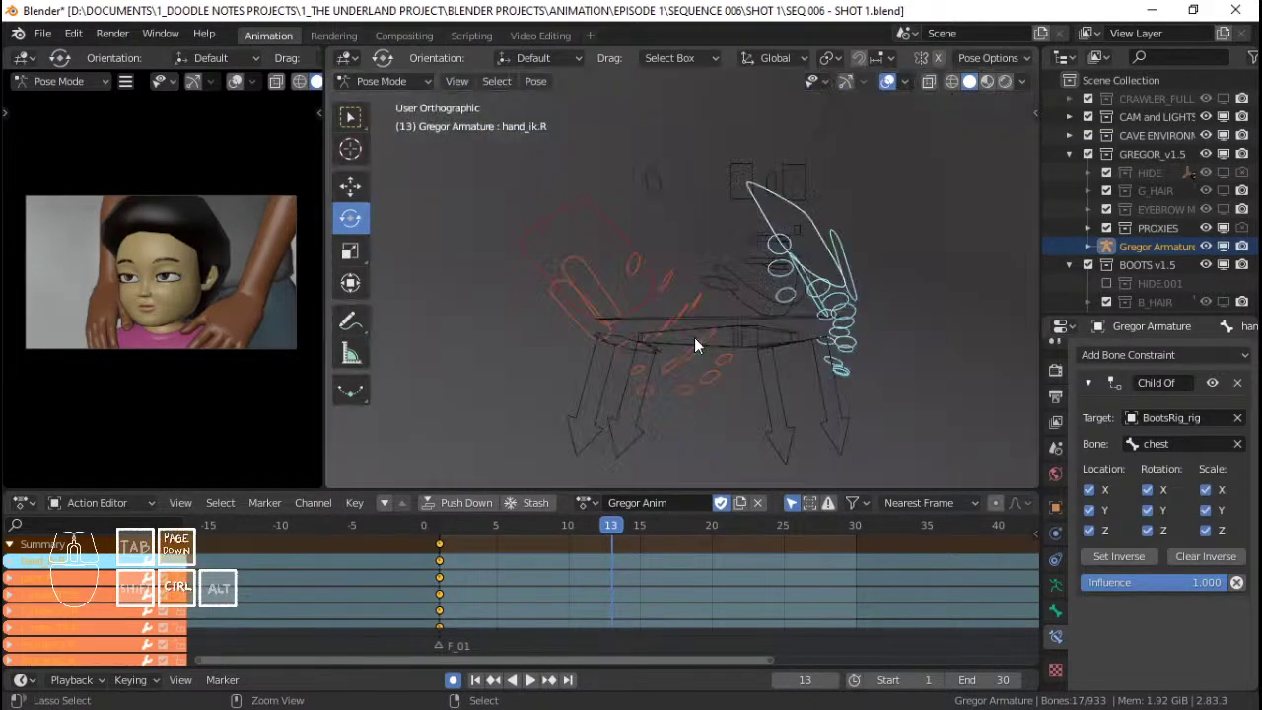
left_click(1069, 154)
left_click(1070, 172)
left_click_drag(1138, 143, 1142, 177)
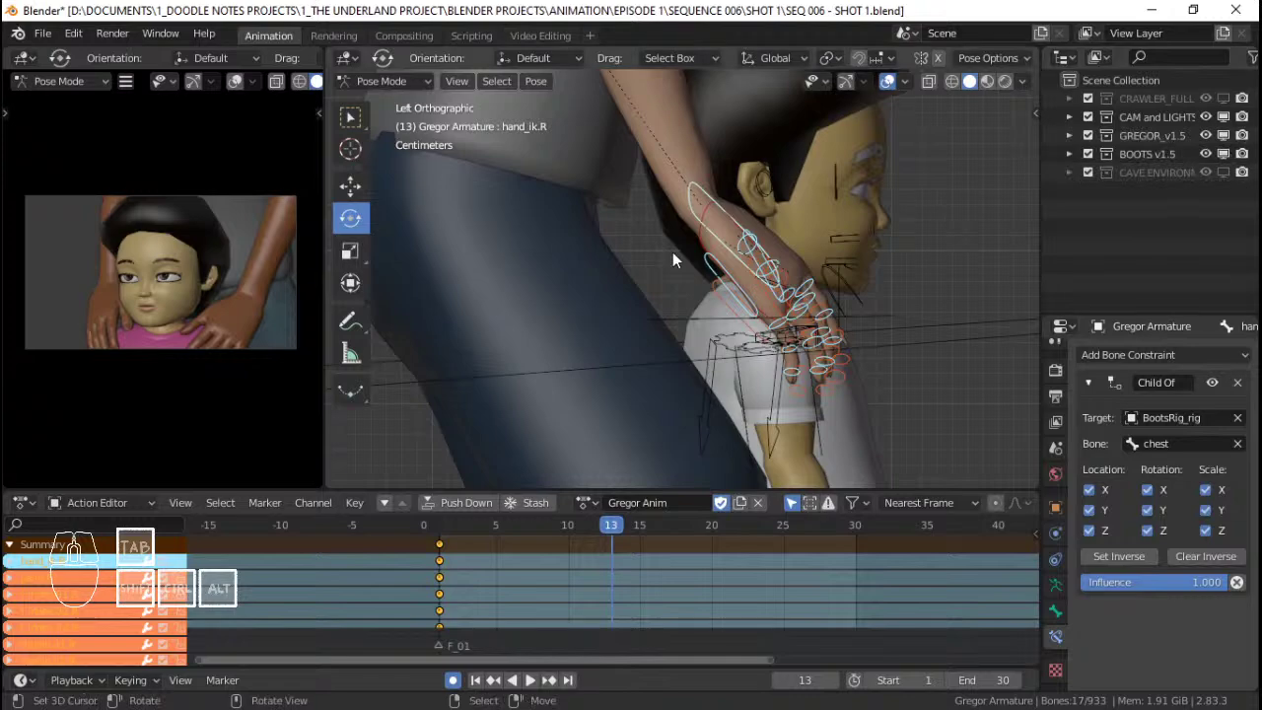
Move Gregor's hand_ik.R control along its local Y axis at frame 13.
middle_click_drag(812, 249, 619, 302, "shift")
middle_click_drag(619, 301, 763, 270, "shift")
right_click(699, 267)
key("g")
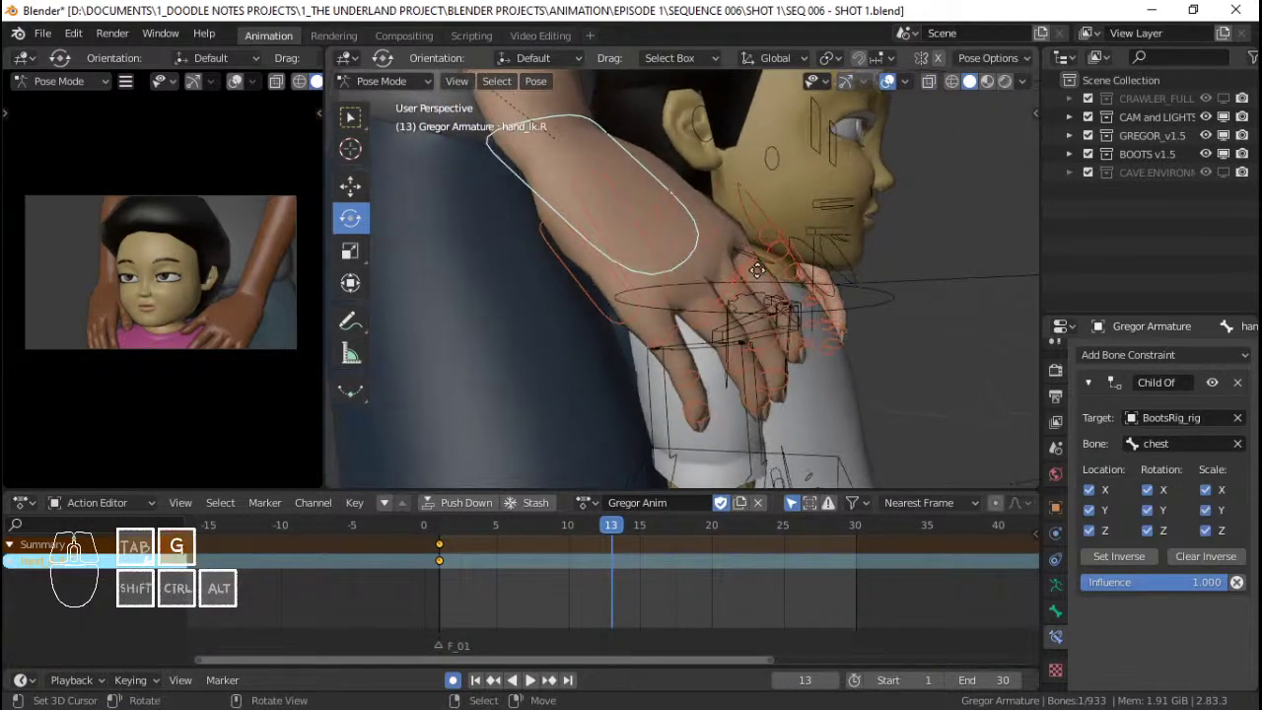
key("y")
key("y")
left_click(771, 274)
Rotate Gregor's right thumb bone, thumb.01.R, with a free trackball rotation at frame 13.
middle_click_drag(880, 259, 702, 286)
right_click(610, 229)
key("r")
key("x")
right_click(718, 247)
key("r")
key("z")
right_click(737, 246)
key("r")
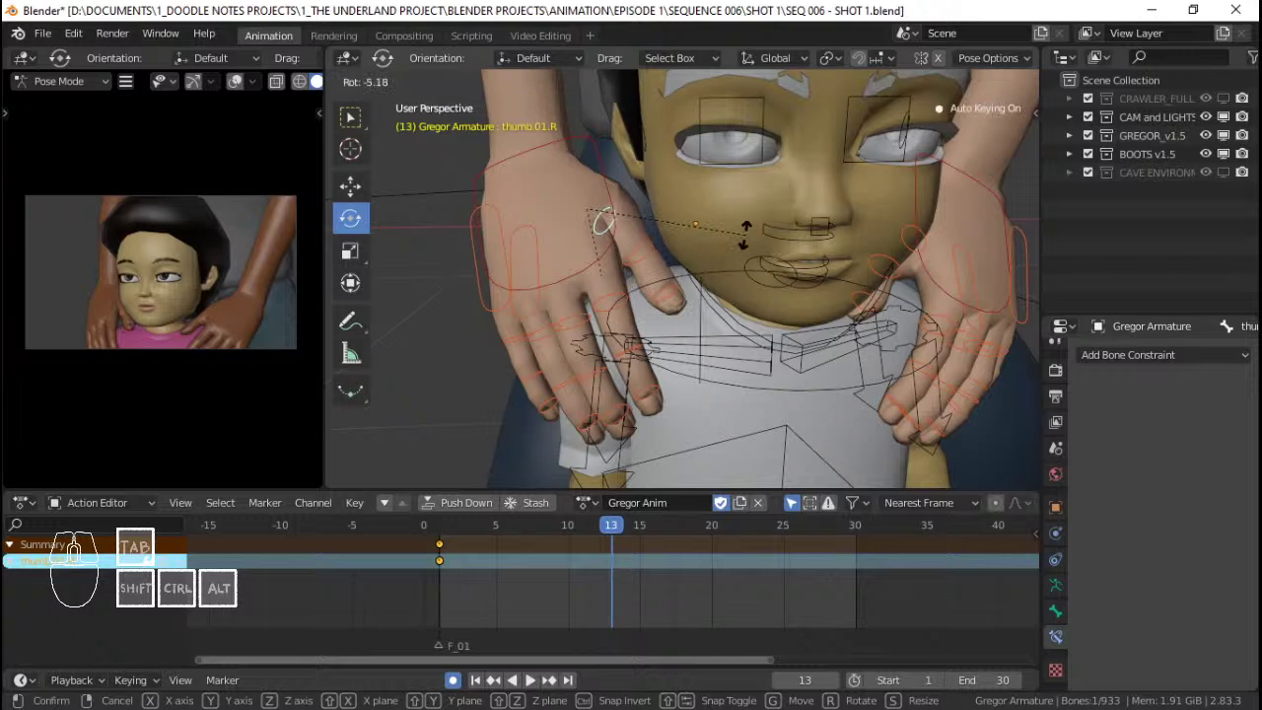
key("r")
left_click(749, 231)
Refine the rotation of Gregor's right thumb bone about its local X axis.
key("r")
key("r")
key("x")
key("x")
left_click(781, 255)
Rotate Gregor's right palm bone, palm.R, about the global Z axis at frame 13.
middle_click_drag(662, 258, 640, 348)
right_click(723, 260)
key("r")
left_click(864, 159)
right_click(736, 267)
right_click(640, 347)
key("r")
key("z")
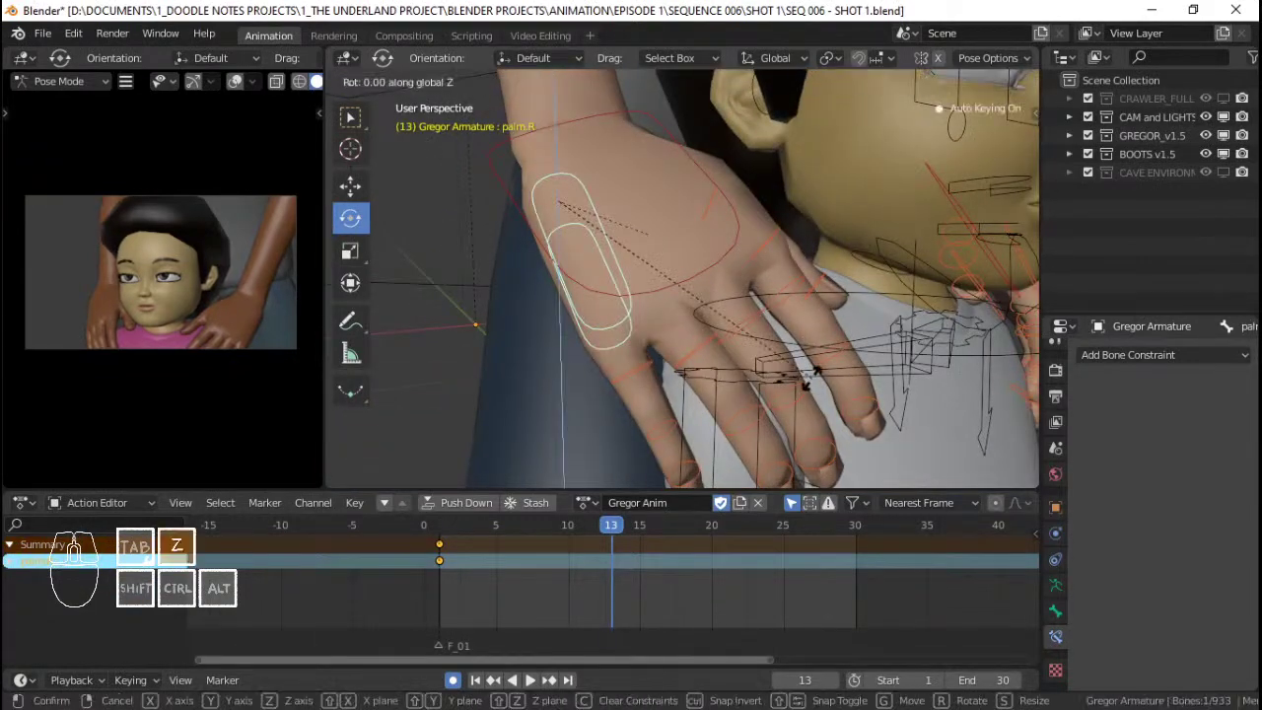
left_click(809, 374)
Clear the selection, circle-select all of Gregor's right hand controls, insert keyframes for them at frame 13, and save the file.
middle_click_drag(809, 374, 713, 343)
scroll(713, 343, "up", 2)
middle_click_drag(817, 333, 814, 298)
left_click(800, 315)
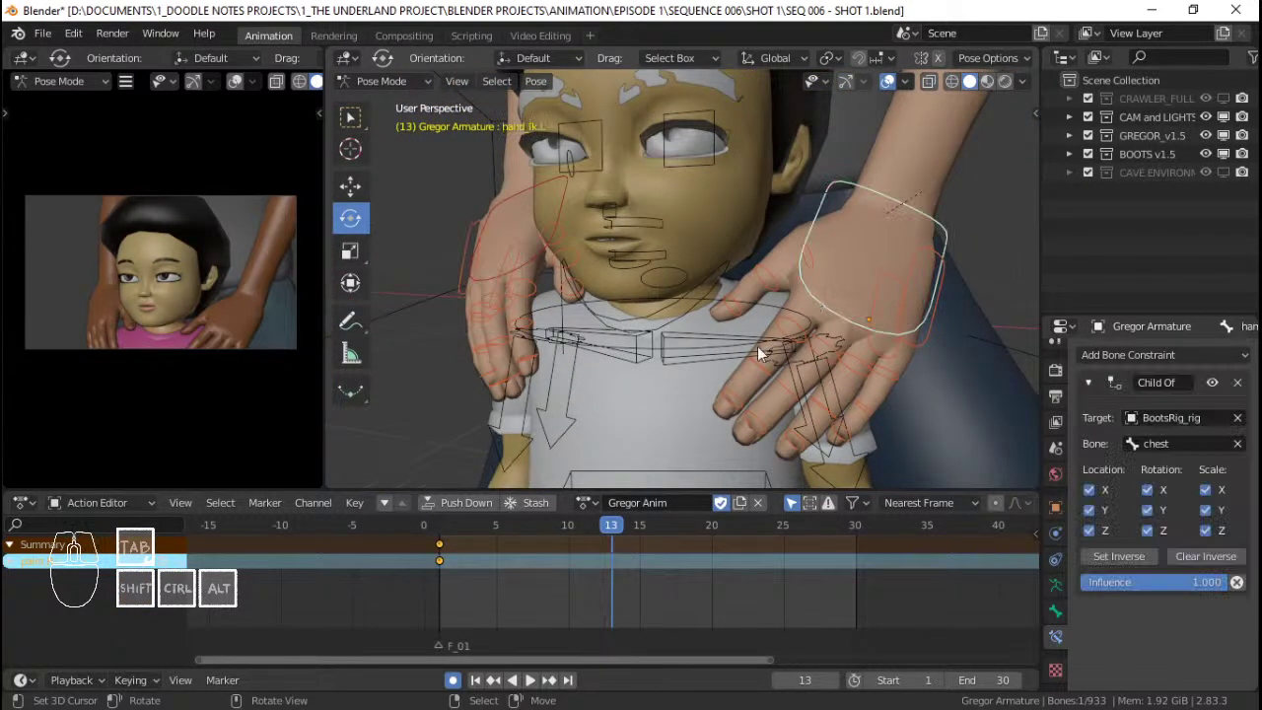
key("c")
scroll(480, 281, "up", 3)
right_click(514, 272)
key("alt+a")
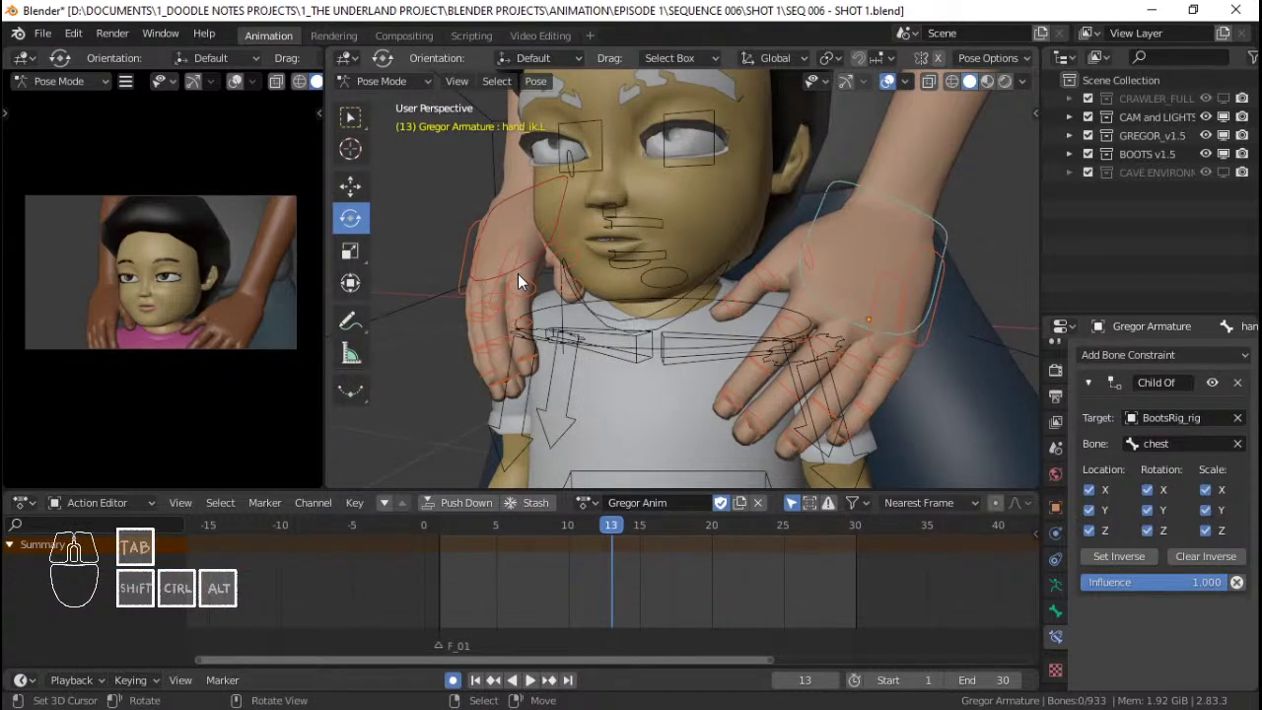
key("c")
left_click(518, 273)
right_click(511, 289)
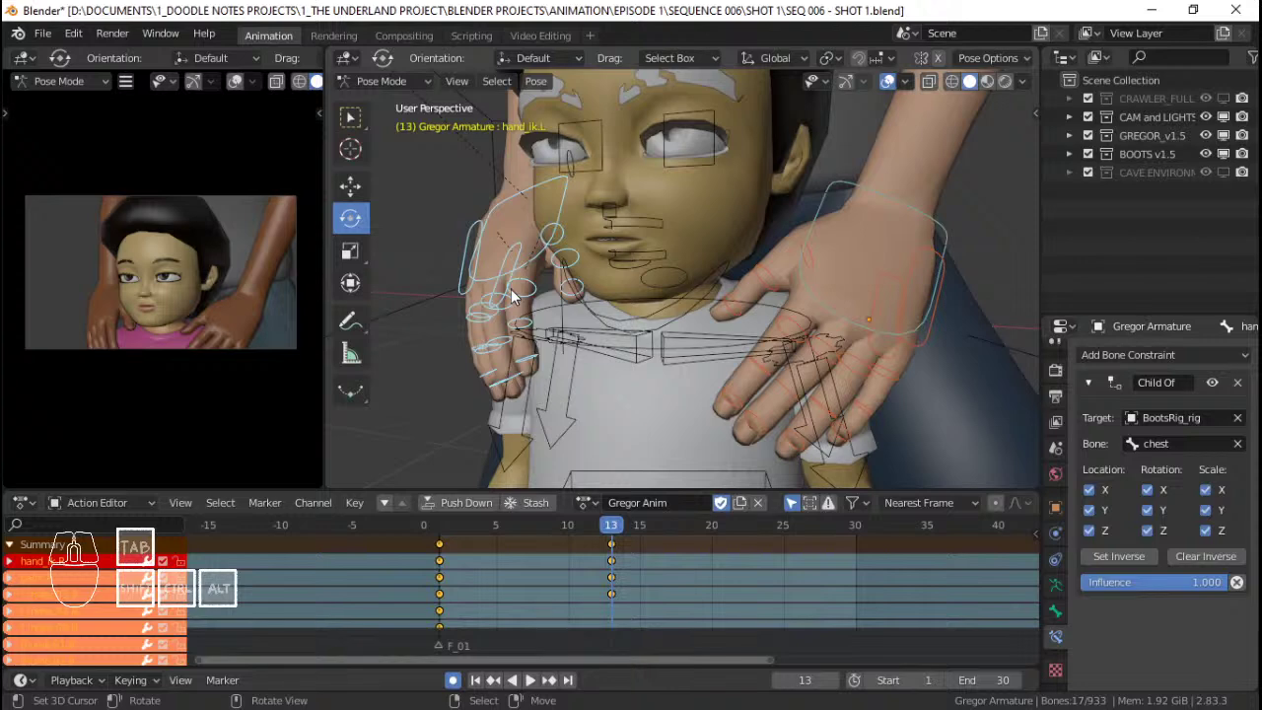
key("i")
key("ctrl+s")
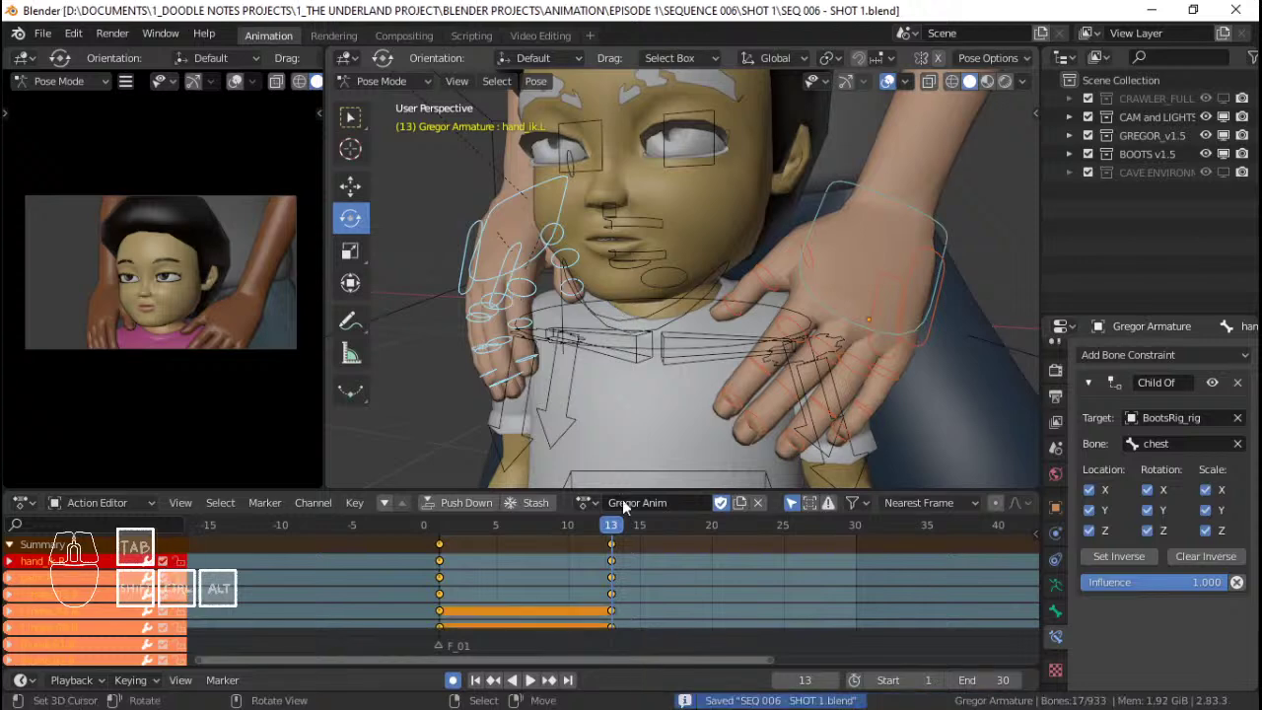
Play and scrub the animation to review the motion of Gregor's hands on Boots' shoulders.
left_click(442, 558)
key("space")
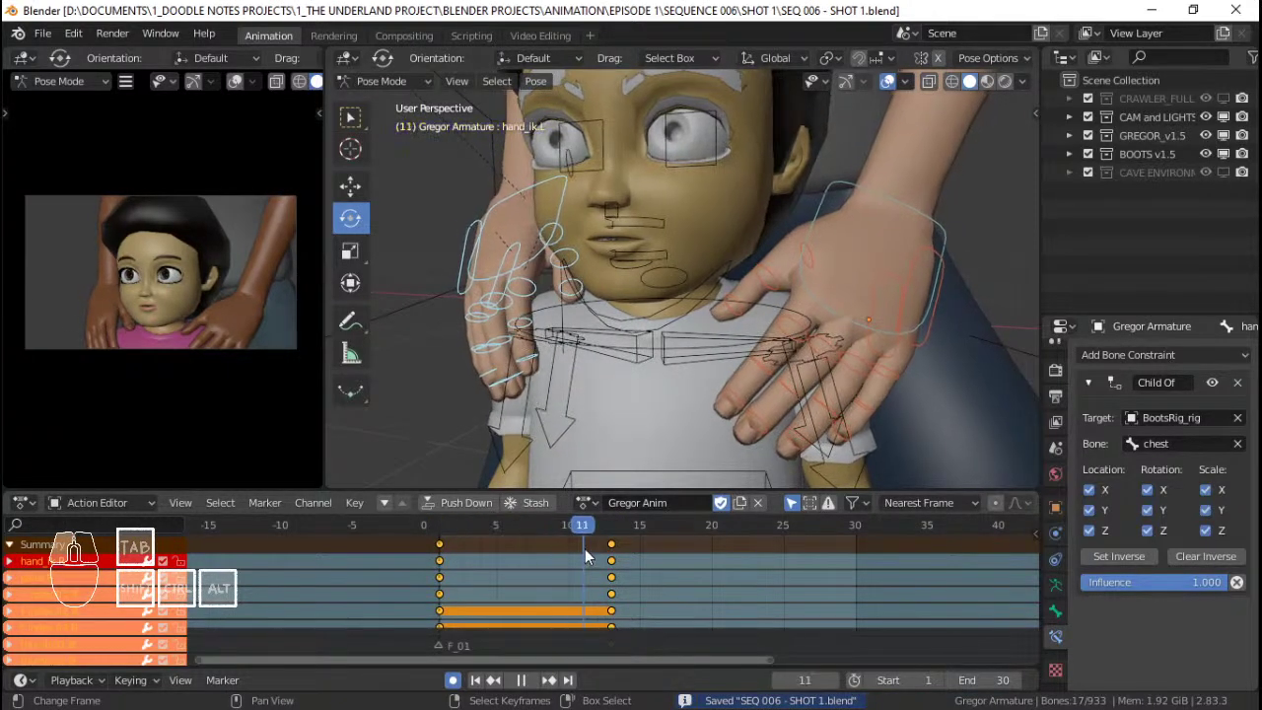
left_click(387, 549)
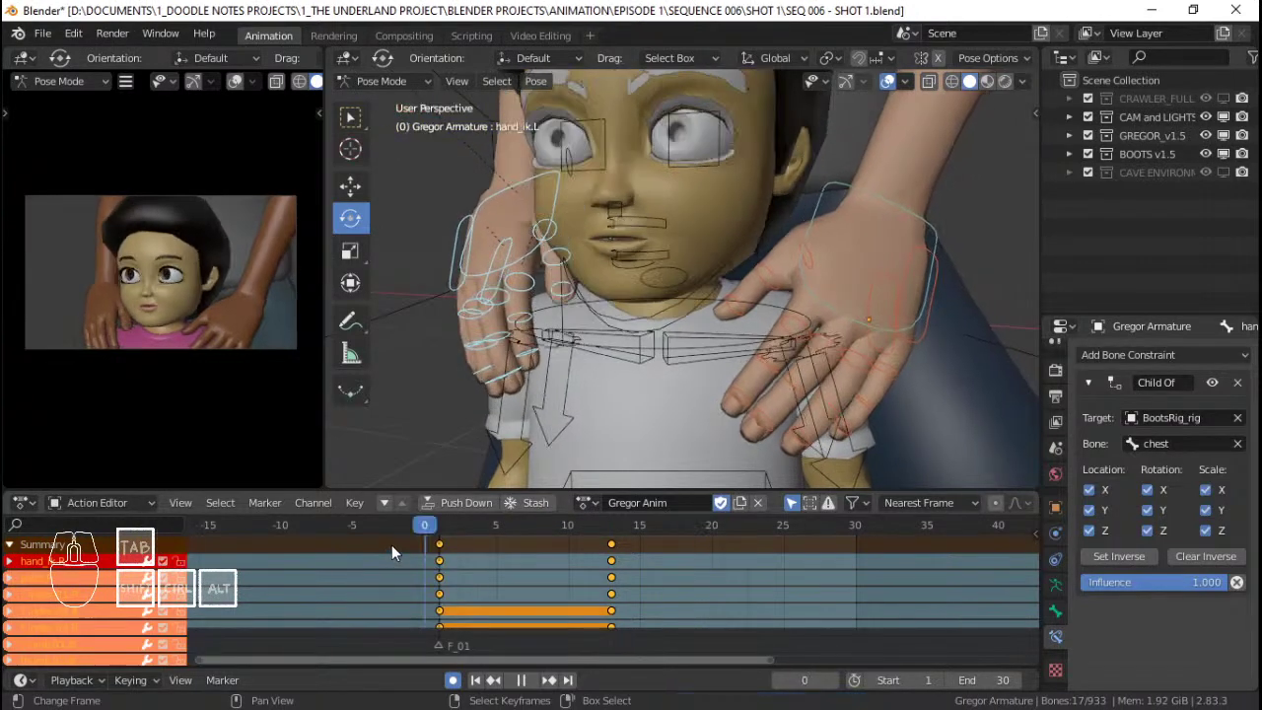
key("space")
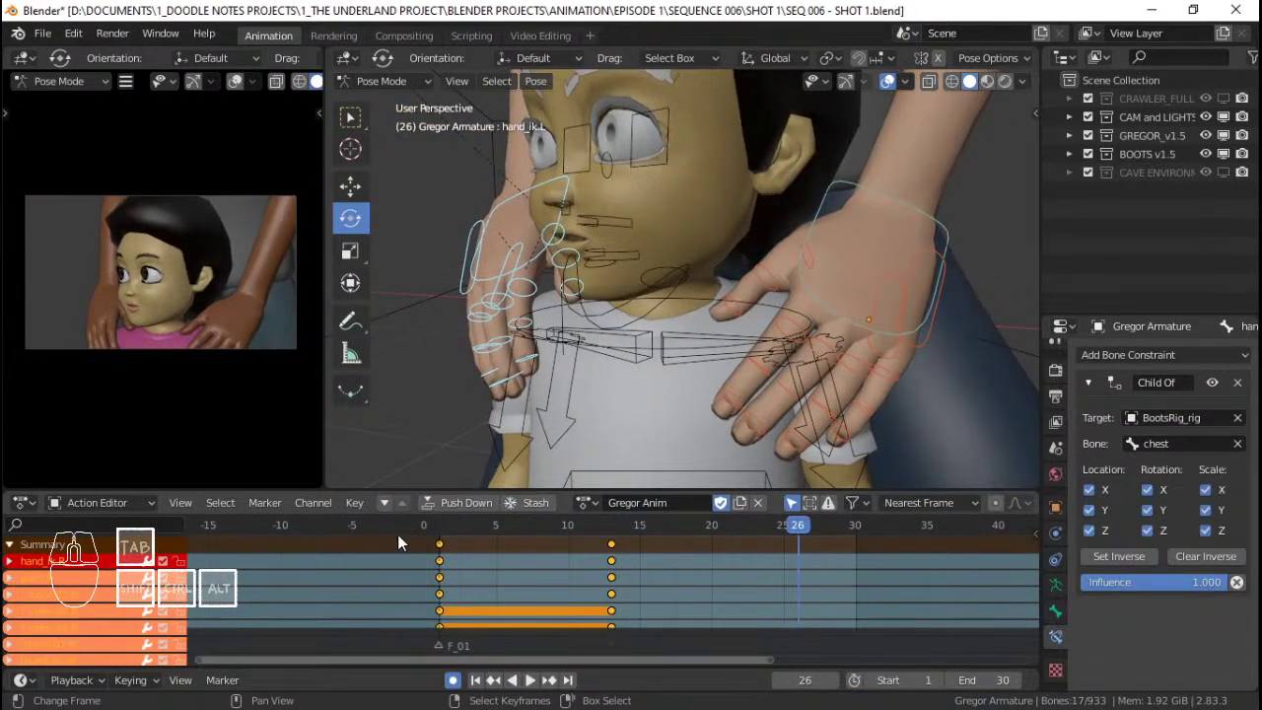
key("space")
key("space")
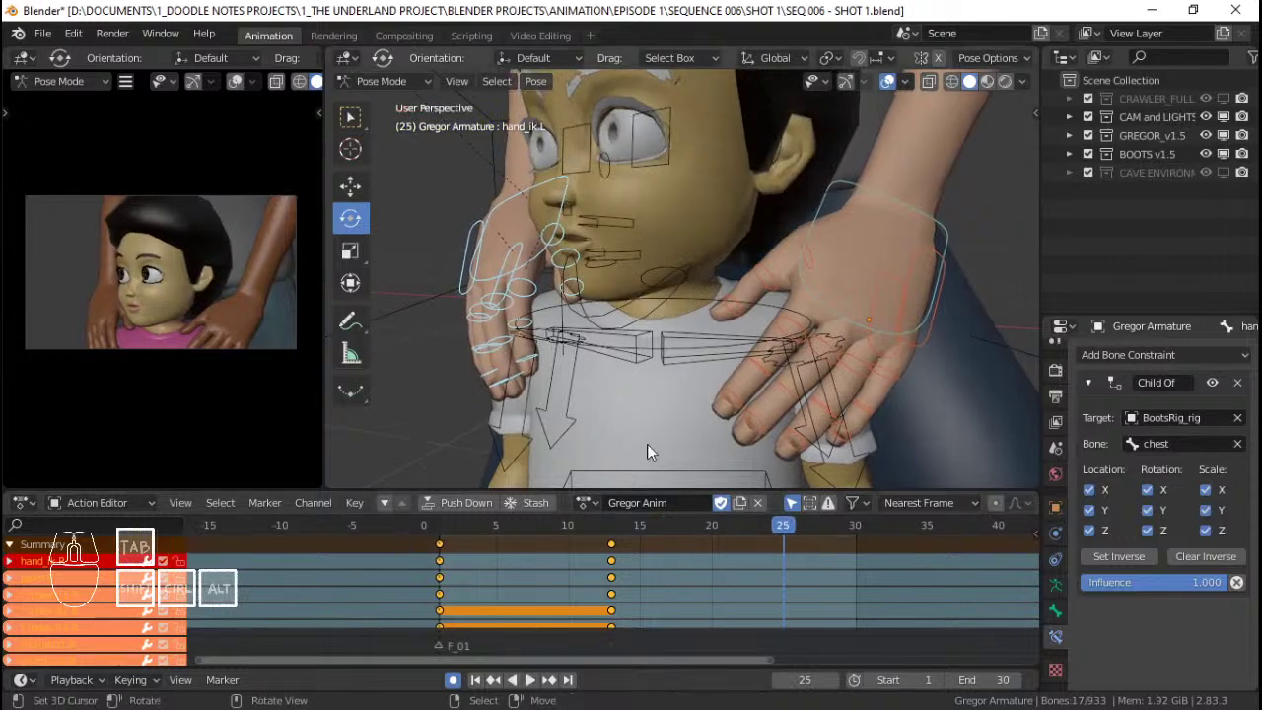
key("space")
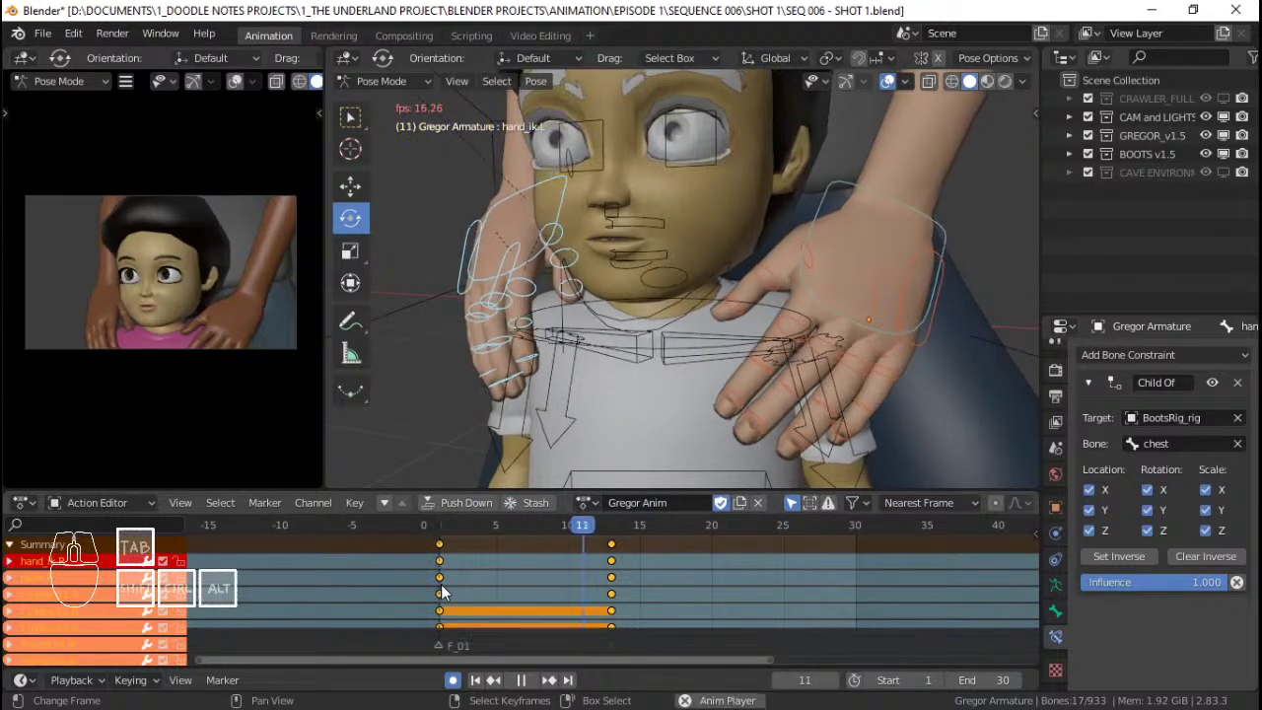
Replay the hand animation, return to frame 1 and save the file.
key("space")
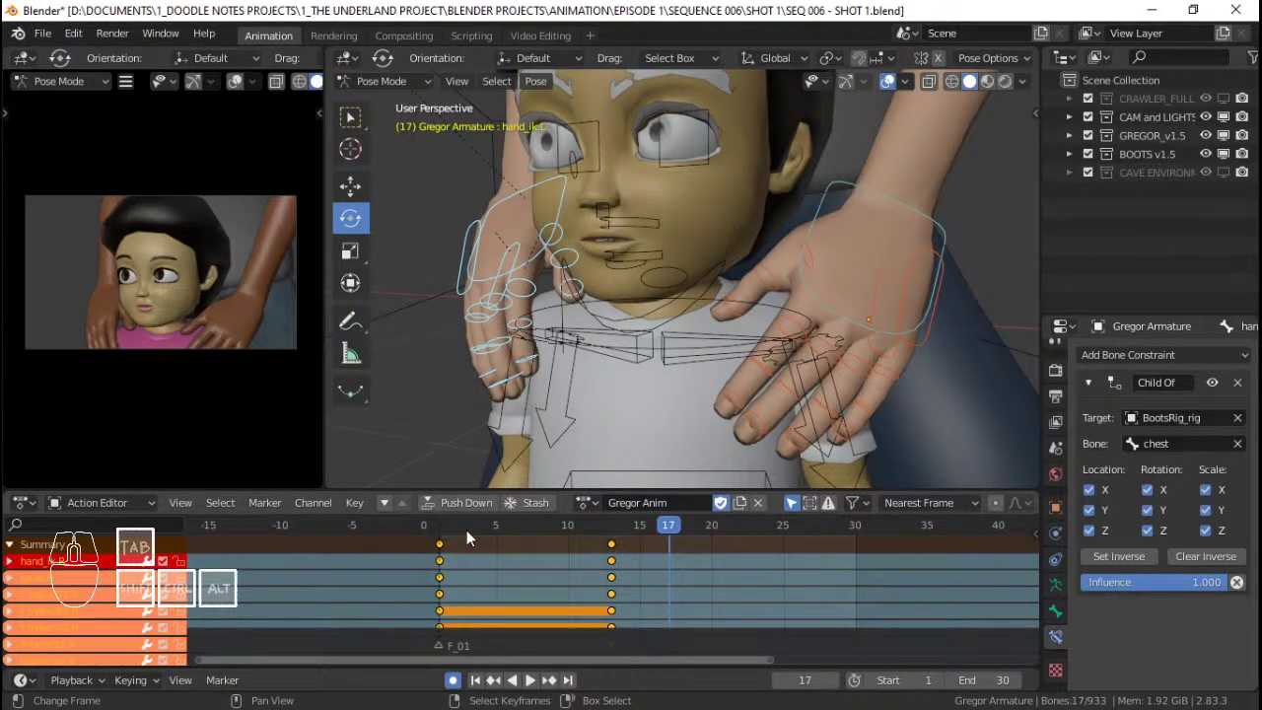
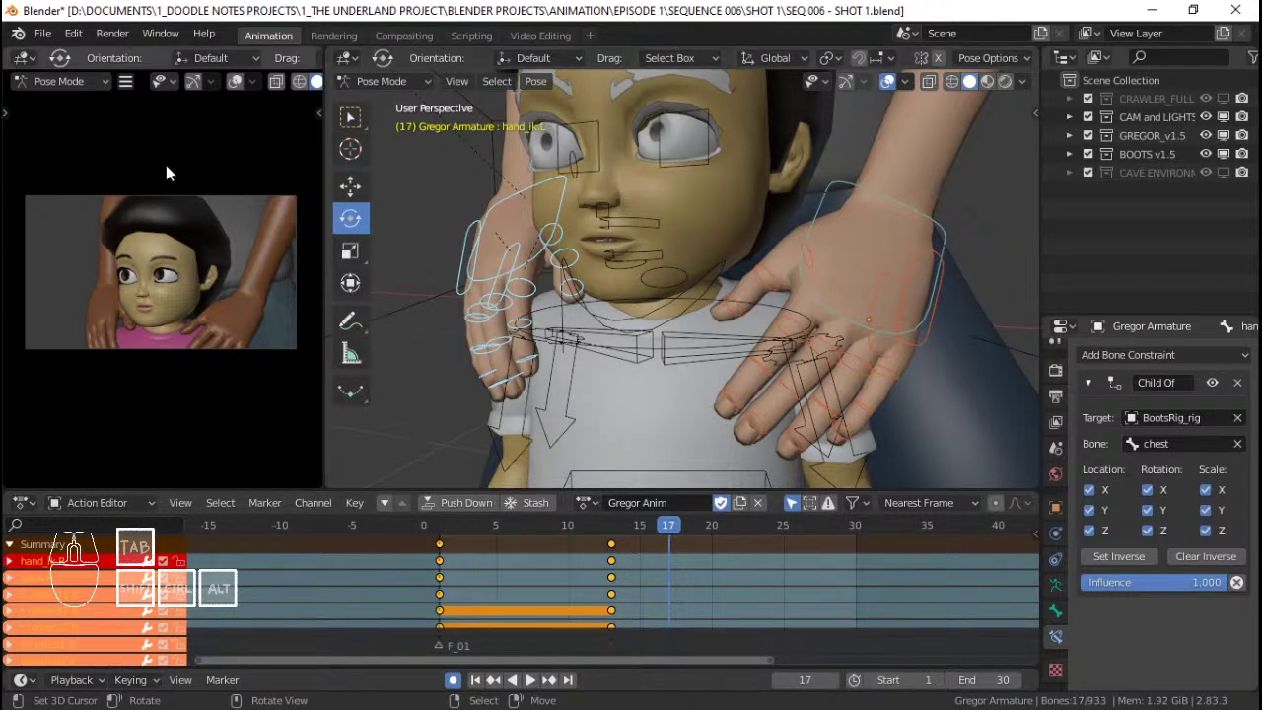
key("space")
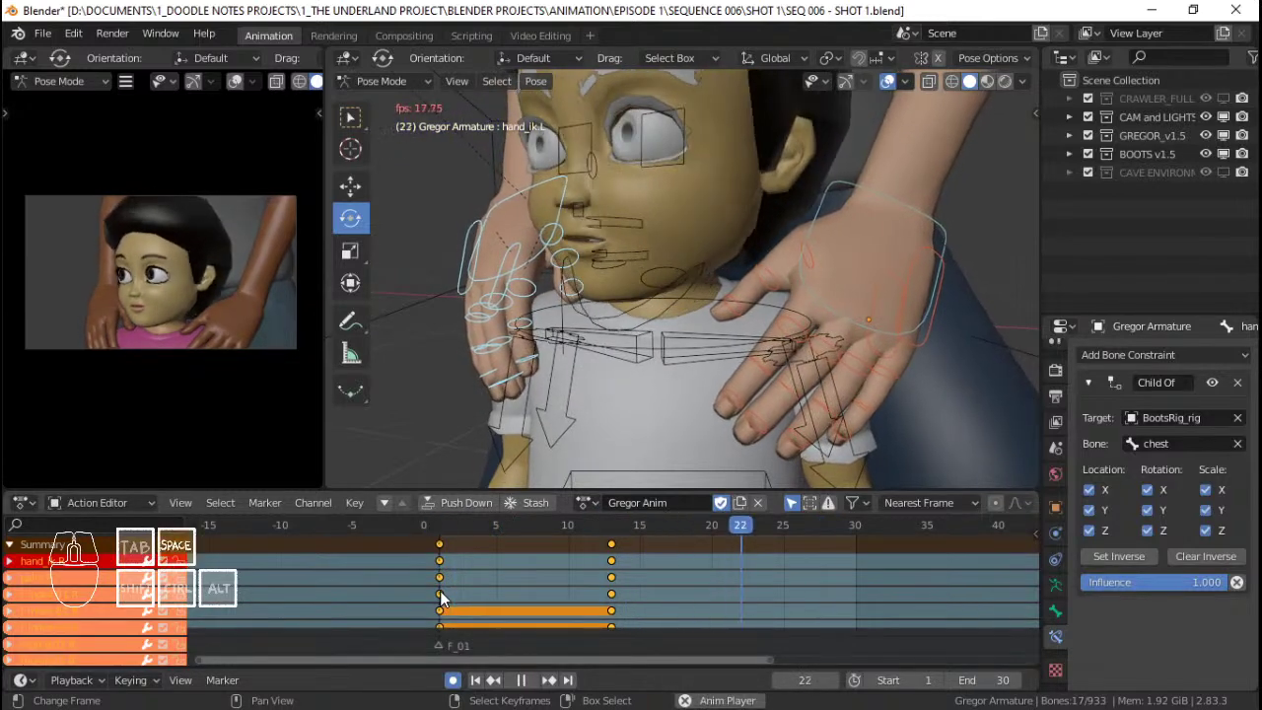
key("Escape")
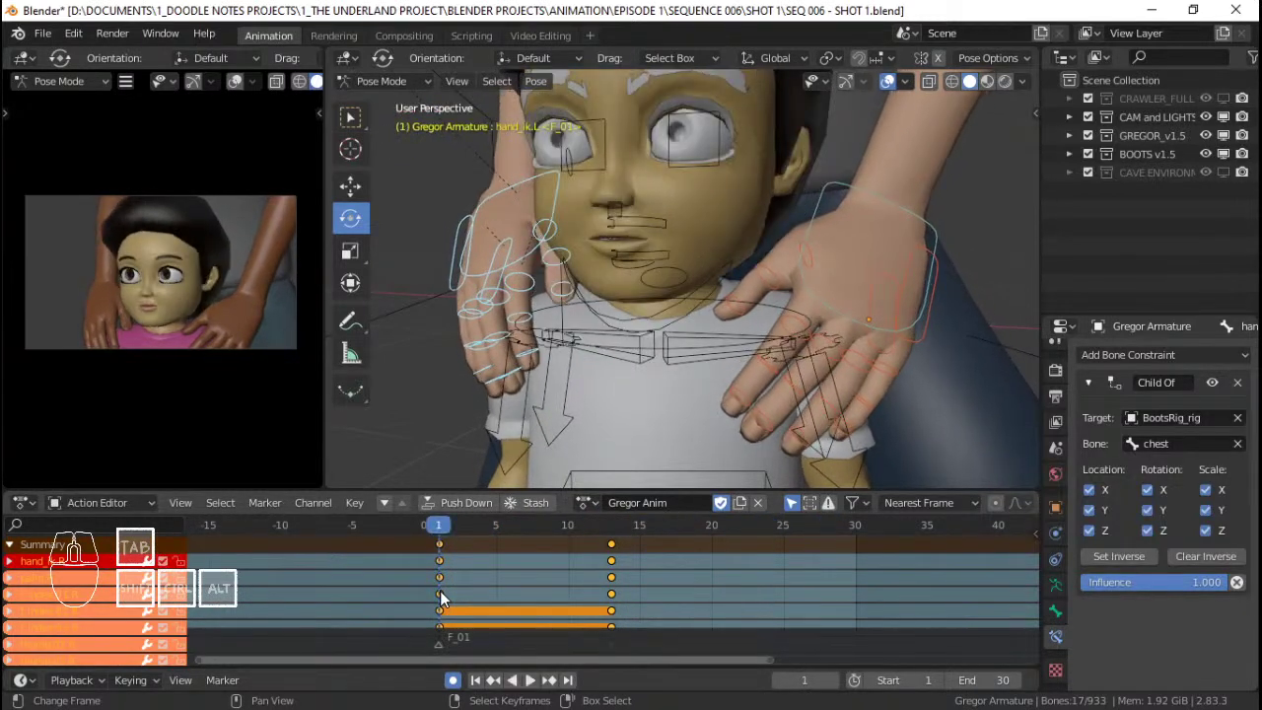
key("ctrl+s")
Move and rotate Gregor's left hand control, hand_ik.L, at frame 1.
left_click(843, 309)
middle_click_drag(843, 310, 763, 337)
key("g")
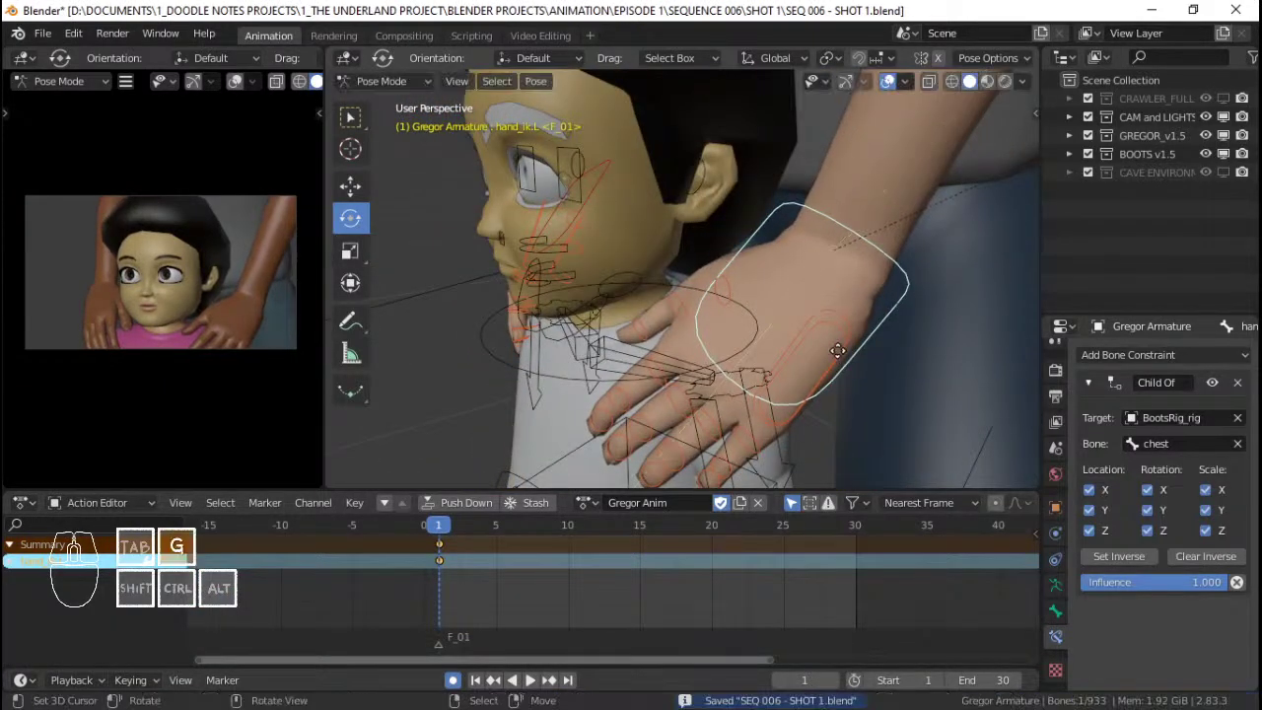
left_click(819, 353)
middle_click_drag(818, 353, 783, 308)
key("r")
key("x")
key("z")
left_click(785, 289)
Shift Gregor's left hand control, hand_ik.L, along its local Z axis at frame 1.
key("g")
key("y")
key("y")
right_click(780, 286)
key("g")
key("z")
key("z")
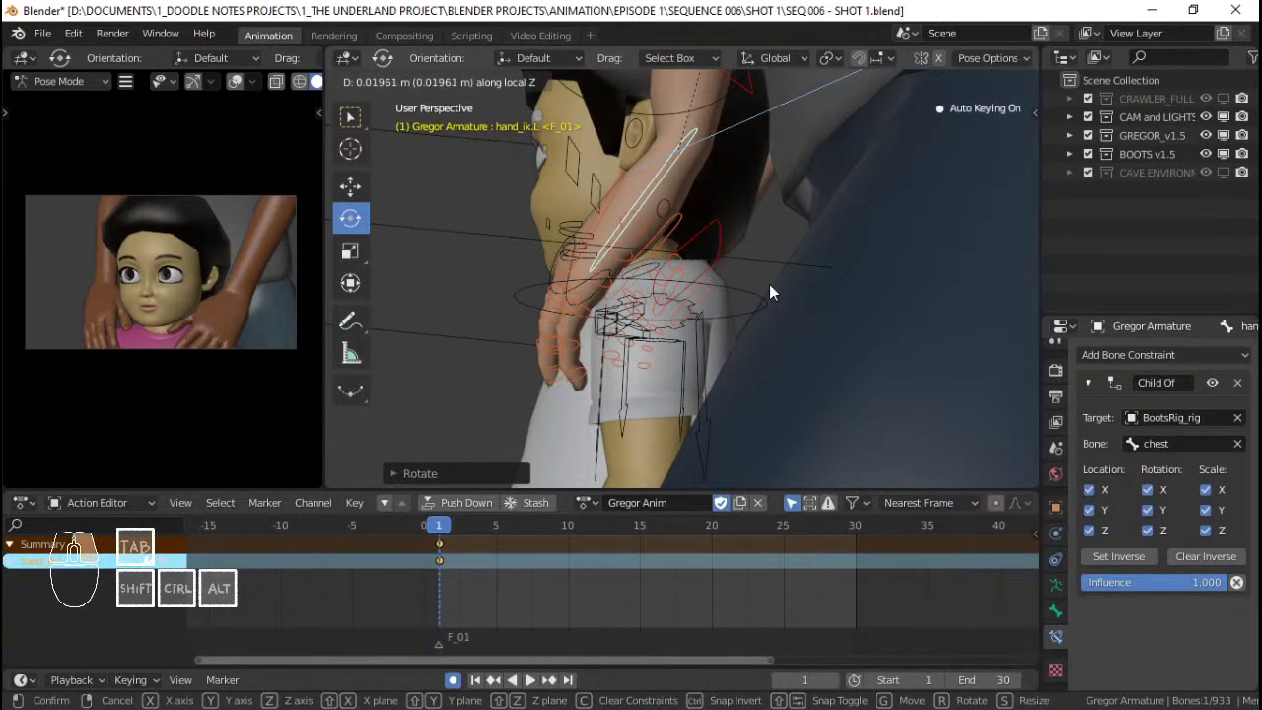
left_click(757, 290)
middle_click_drag(758, 284, 811, 263)
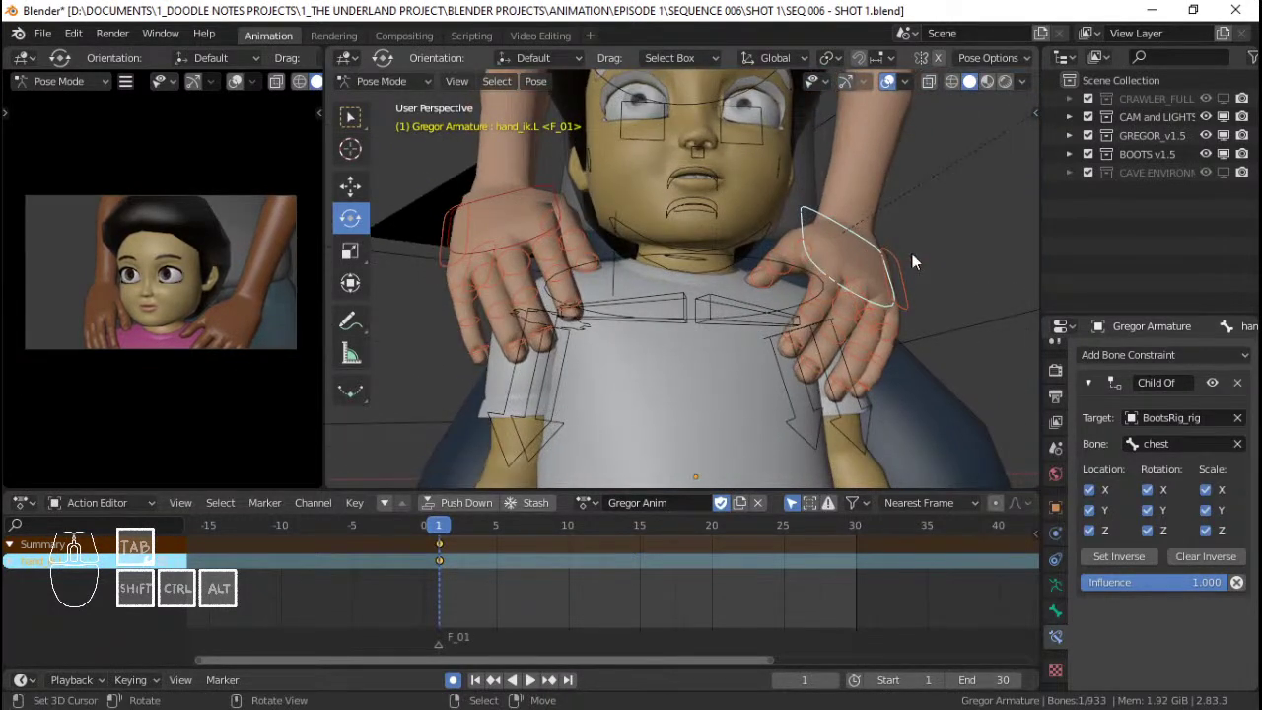
Rotate Gregor's left thumb base bone, thumb.01.L, at frame 1.
left_click(817, 254)
scroll(911, 251, "up", 2)
key("r")
key("r")
key("r")
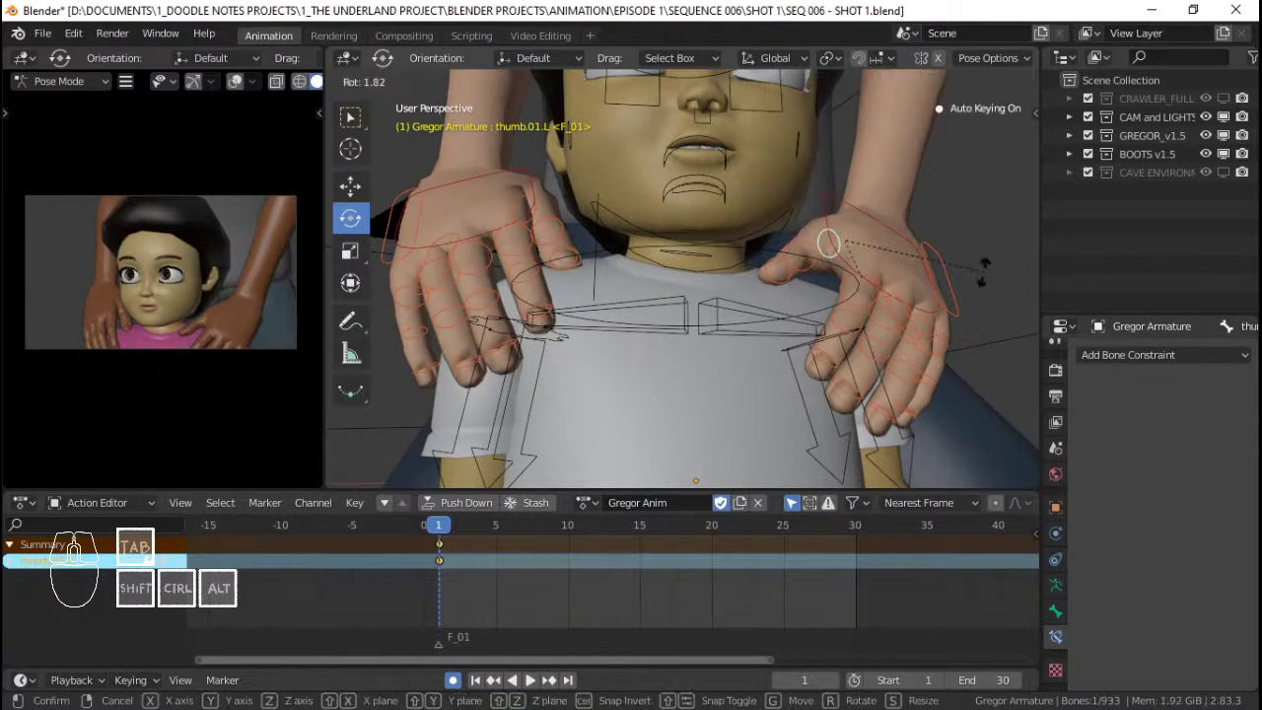
left_click(984, 268)
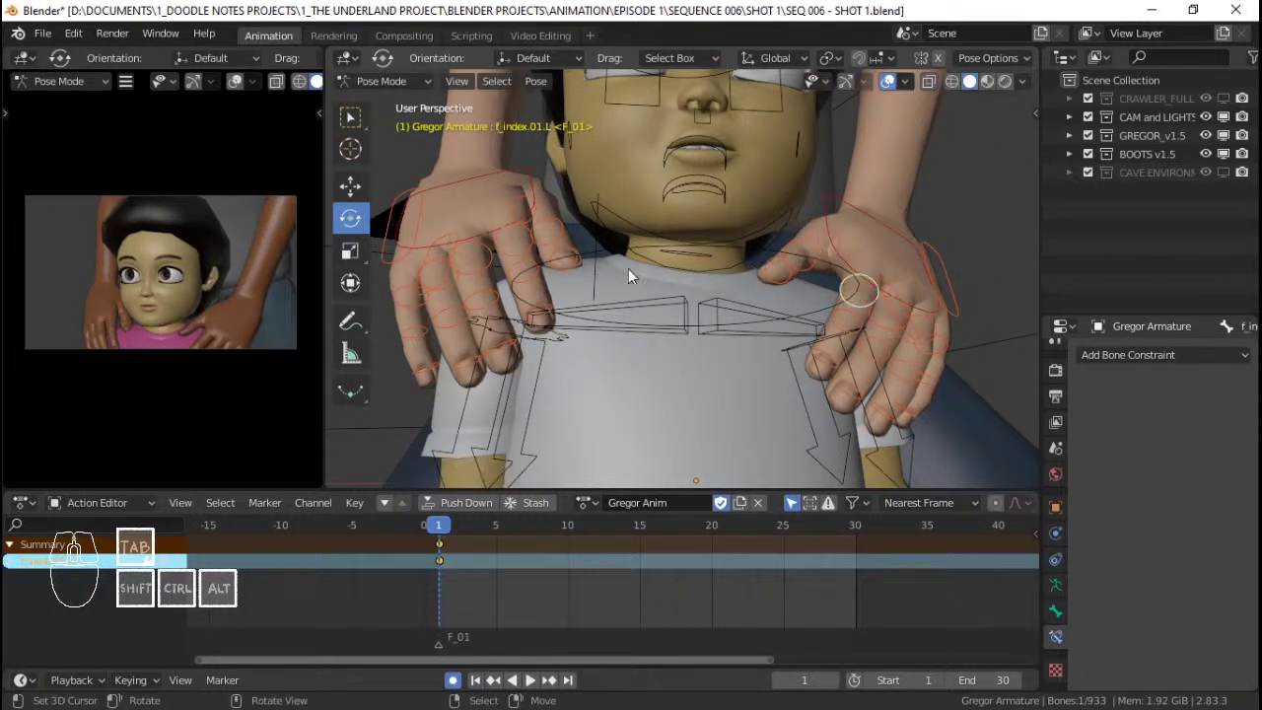
Rotate Gregor's left index finger bone, f_index.01.L, about its local X axis at frame 1.
key("r")
right_click(1017, 247)
key("r")
key("z")
key("z")
right_click(1016, 248)
key("r")
key("x")
key("x")
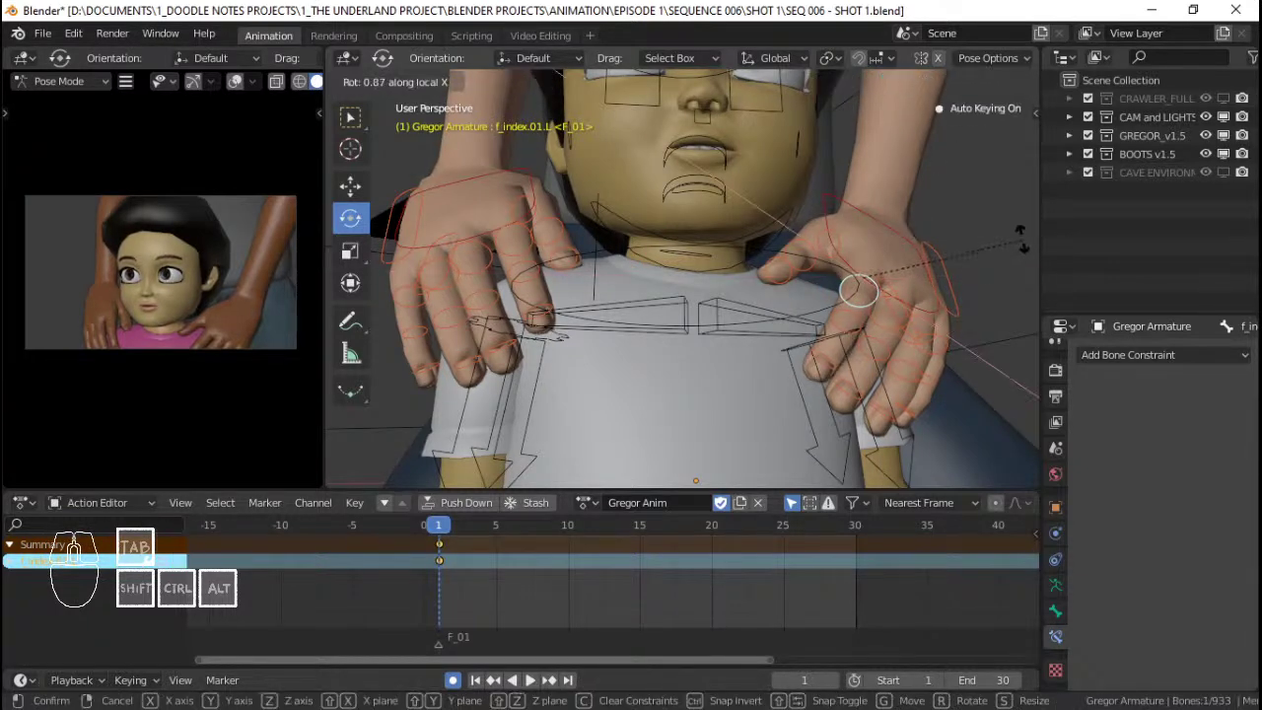
left_click(1023, 244)
Play the animation and examine Gregor's arms and hands on Boots' shoulders from the front and side.
middle_click_drag(745, 86, 700, 276)
middle_click_drag(218, 322, 286, 321, "shift")
middle_click_drag(851, 295, 1018, 79)
middle_click_drag(645, 235, 589, 239)
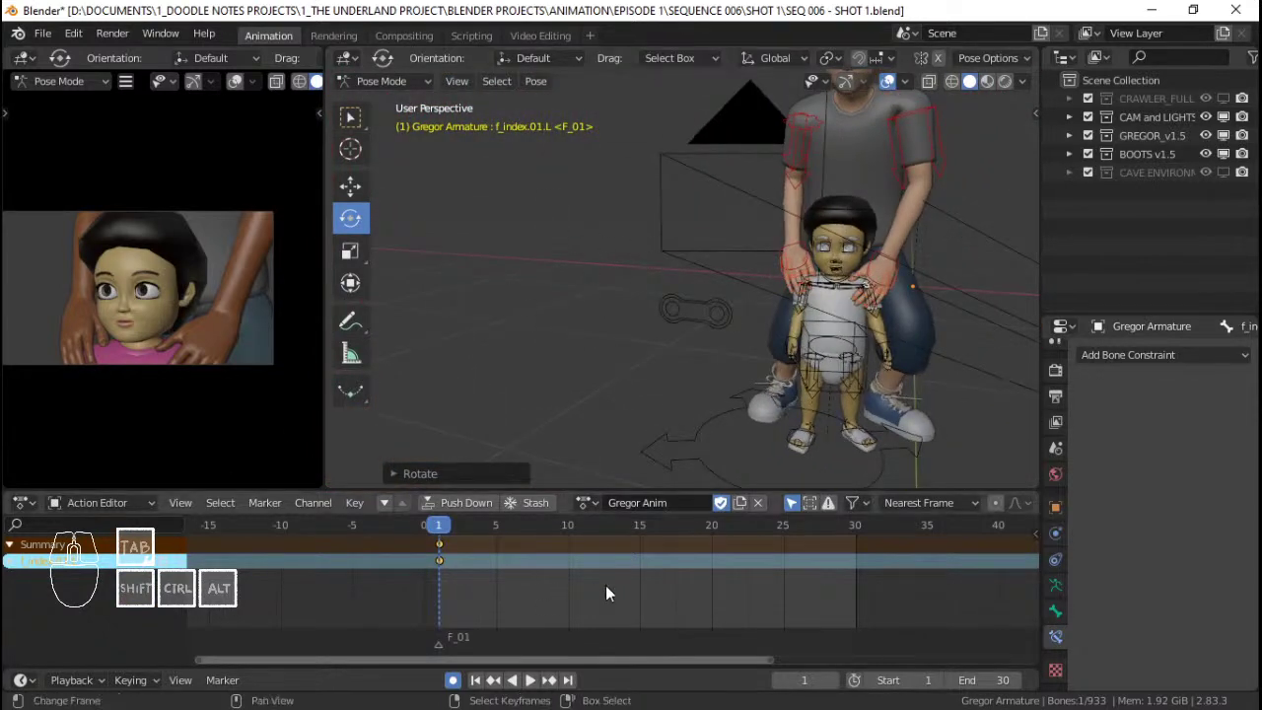
key("space")
key("shift+Left")
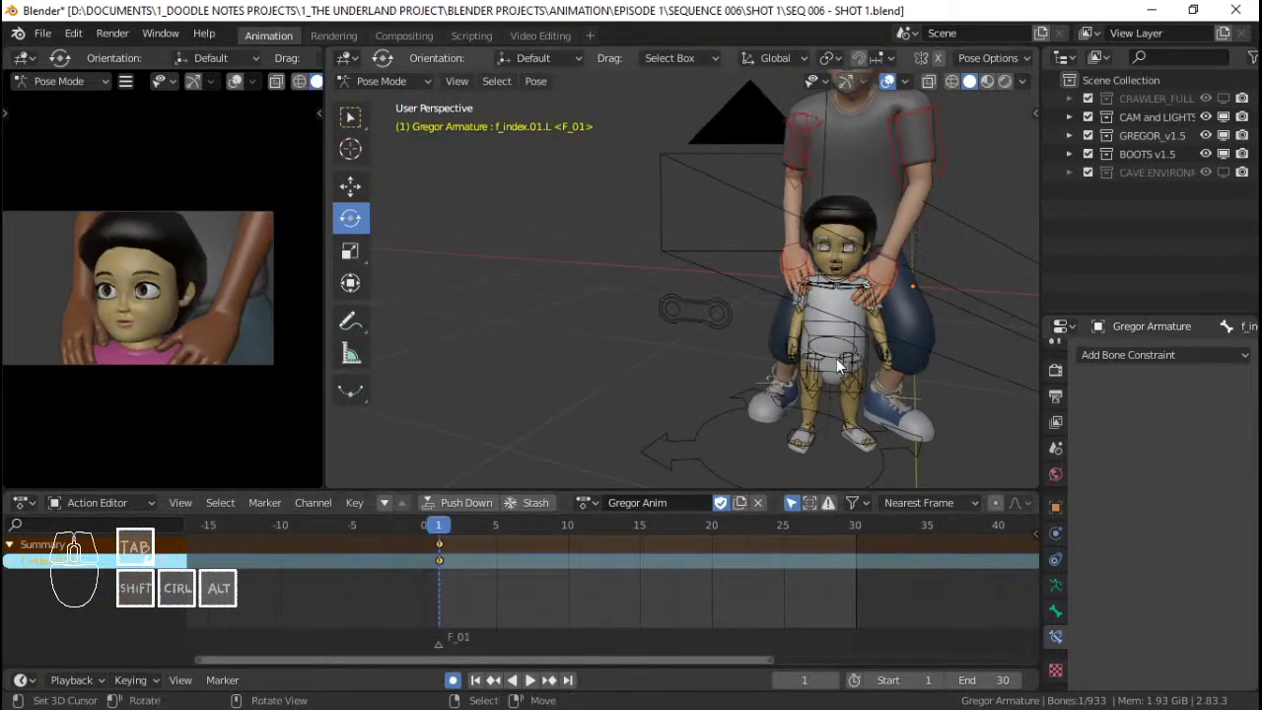
scroll(894, 285, "up", 3)
middle_click_drag(887, 293, 755, 327)
scroll(888, 340, "down", 2)
middle_click_drag(1021, 345, 888, 338, "shift")
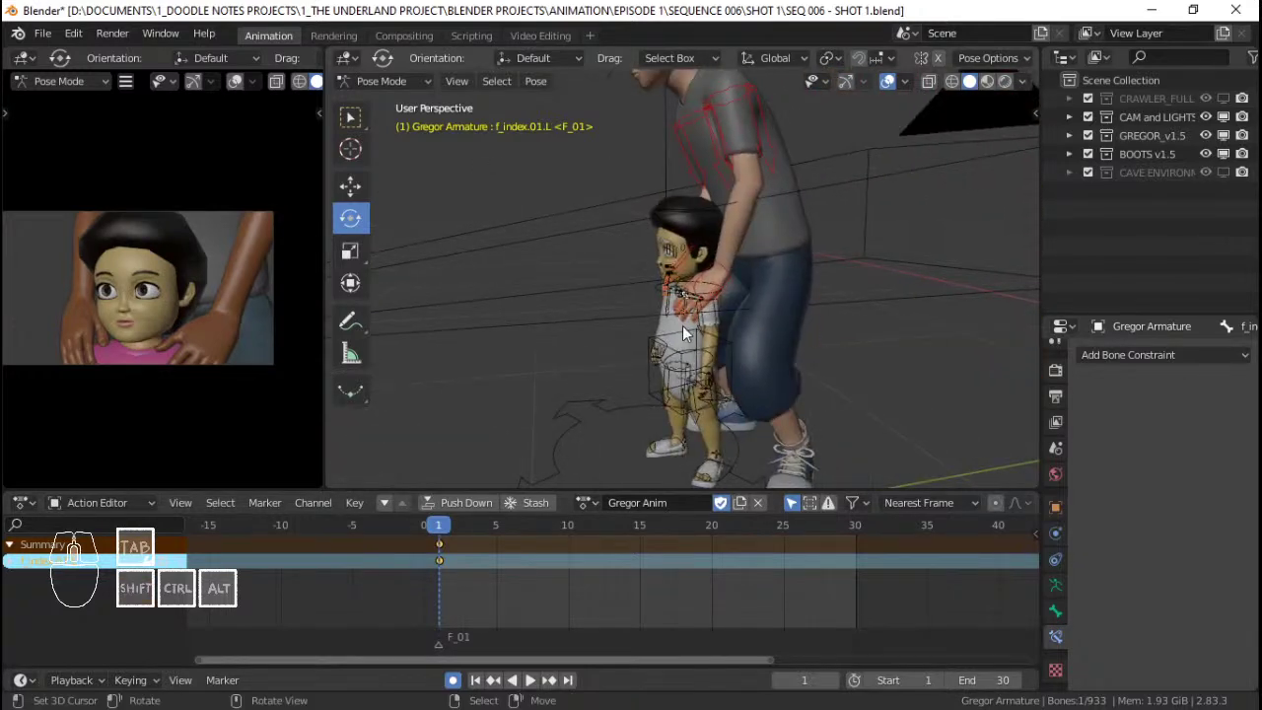
scroll(690, 328, "up", 3)
Undo the recent pose changes to Gregor's left hand controls at frame 1.
key("c")
left_click(836, 294)
right_click(835, 294)
scroll(835, 294, "up", 3)
middle_click_drag(836, 293, 749, 279)
left_click(760, 273)
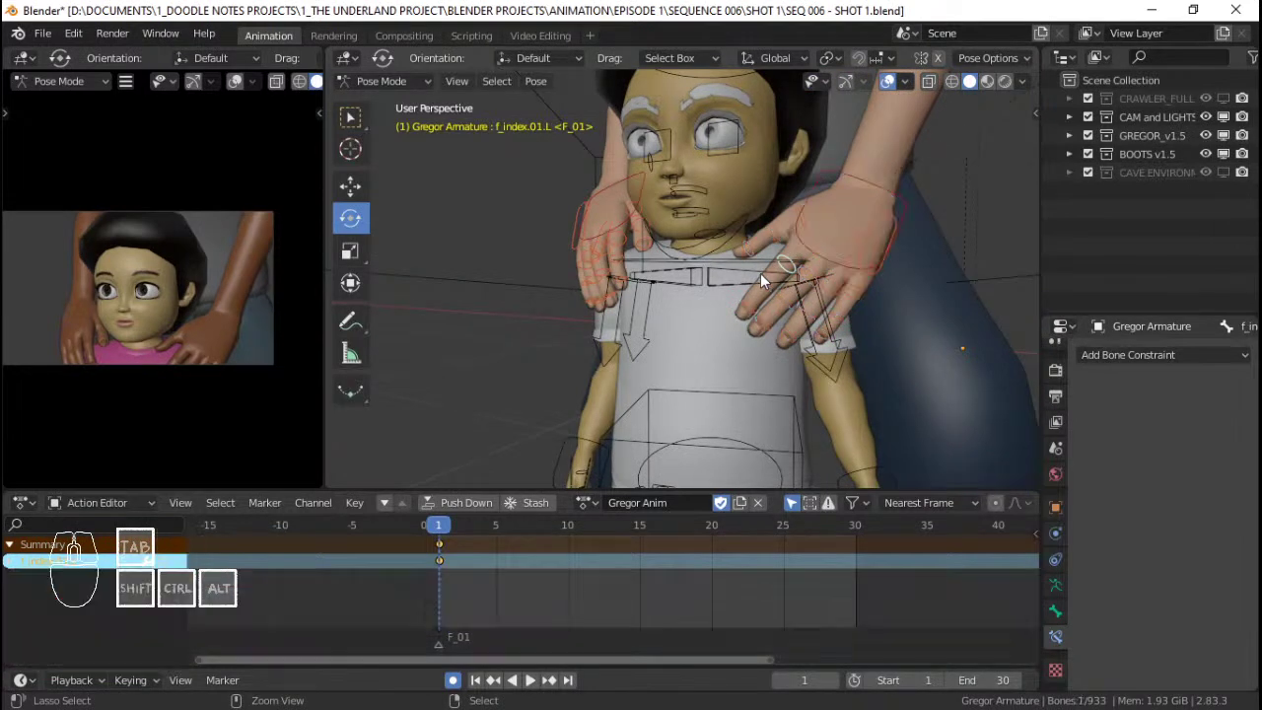
left_click(827, 279, "ctrl")
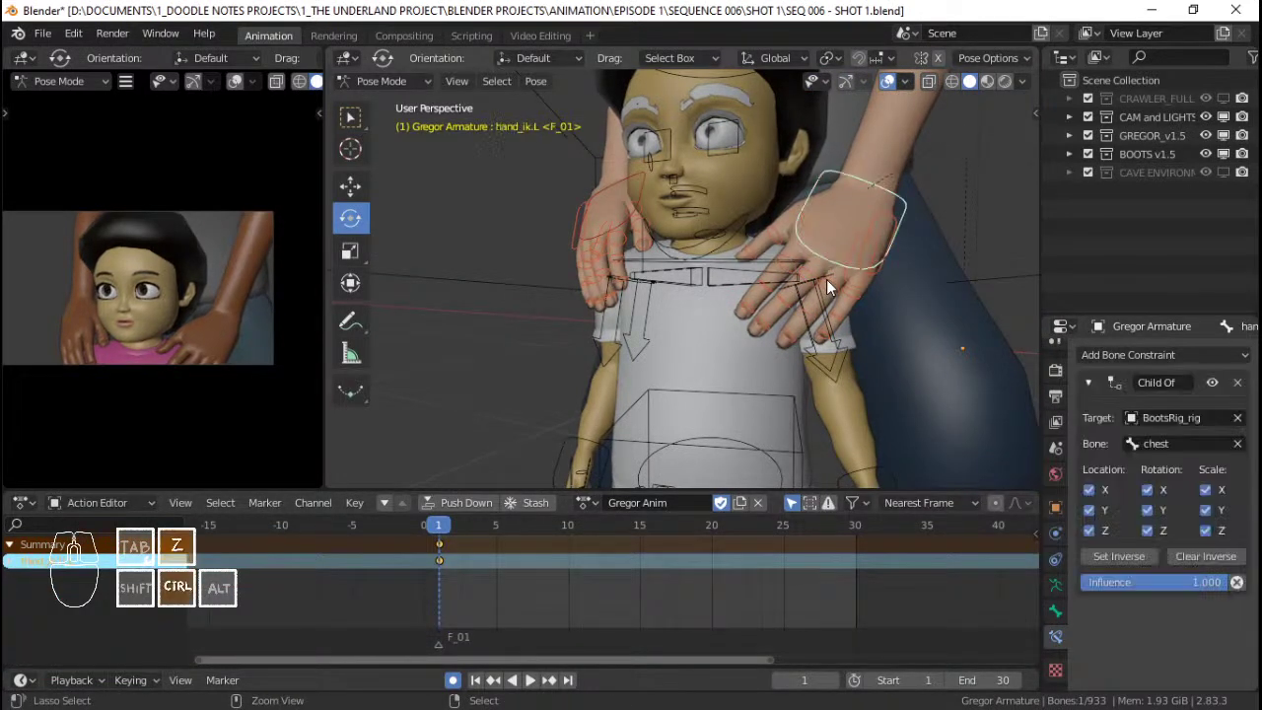
key("ctrl+z")
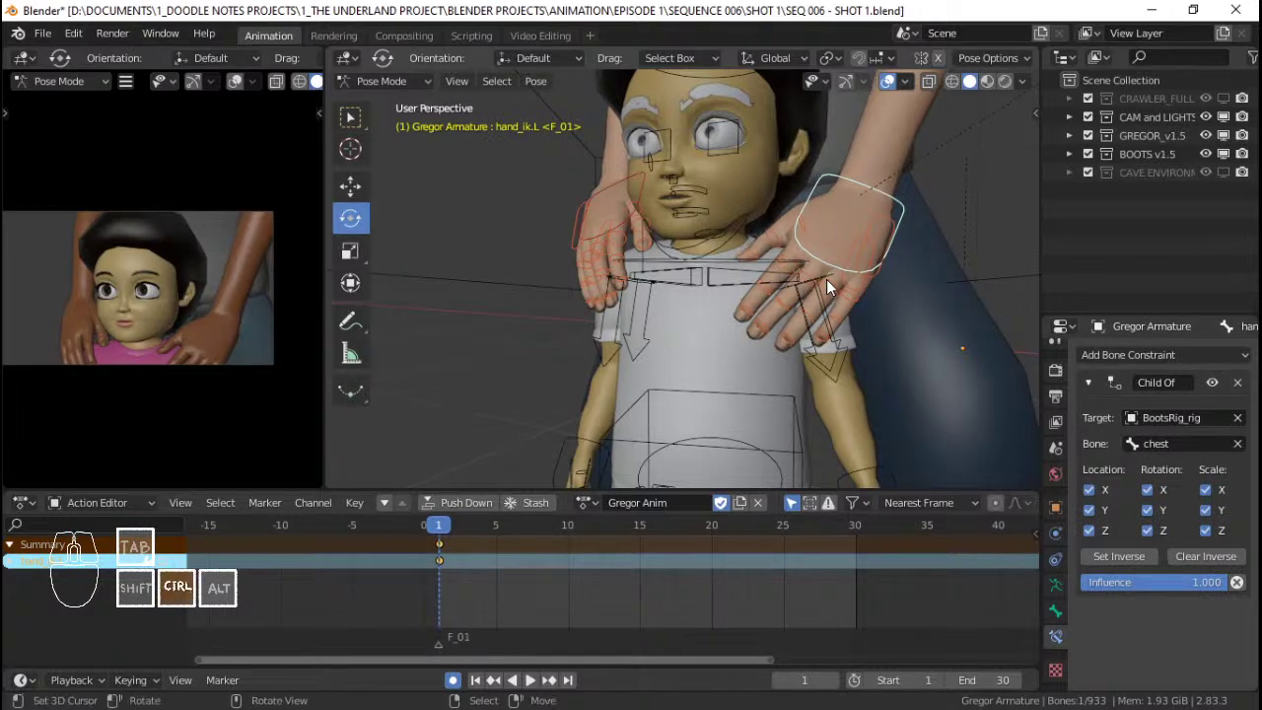
key("ctrl+z")
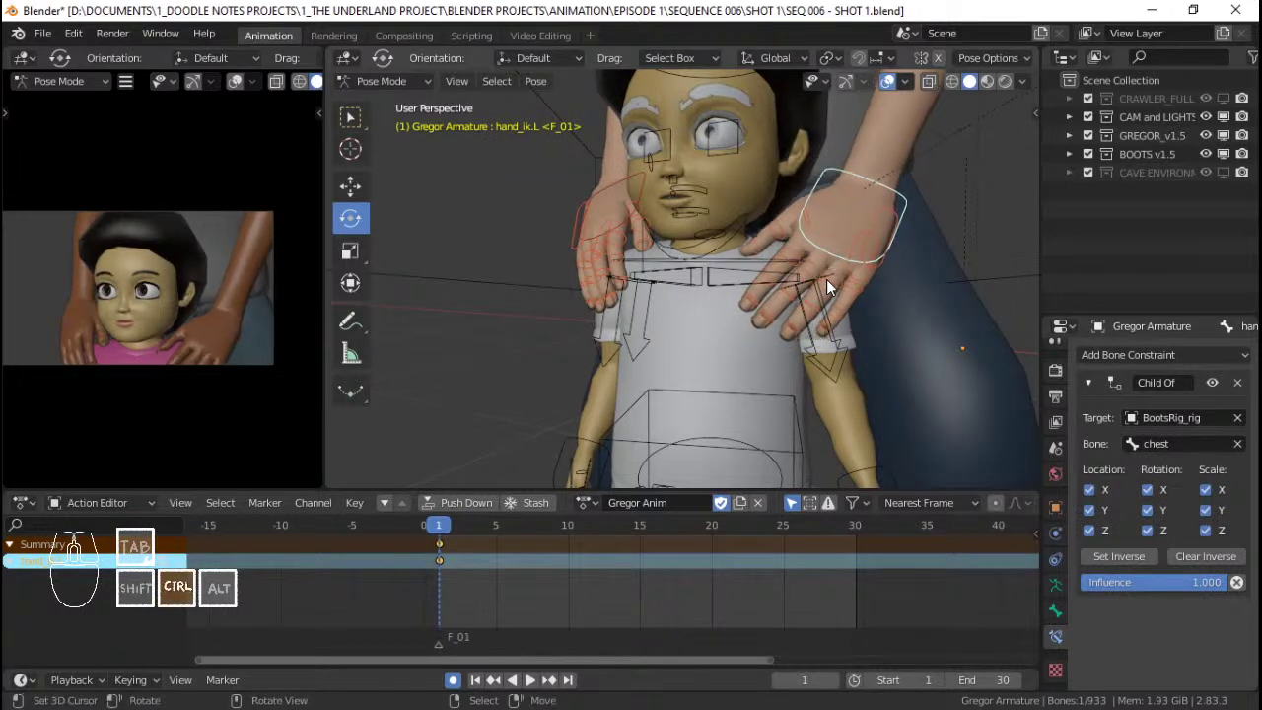
Save the file, clear the bone selection and circle-select all of Gregor's left hand controls.
key("ctrl+s")
left_click_drag(499, 542, 650, 556)
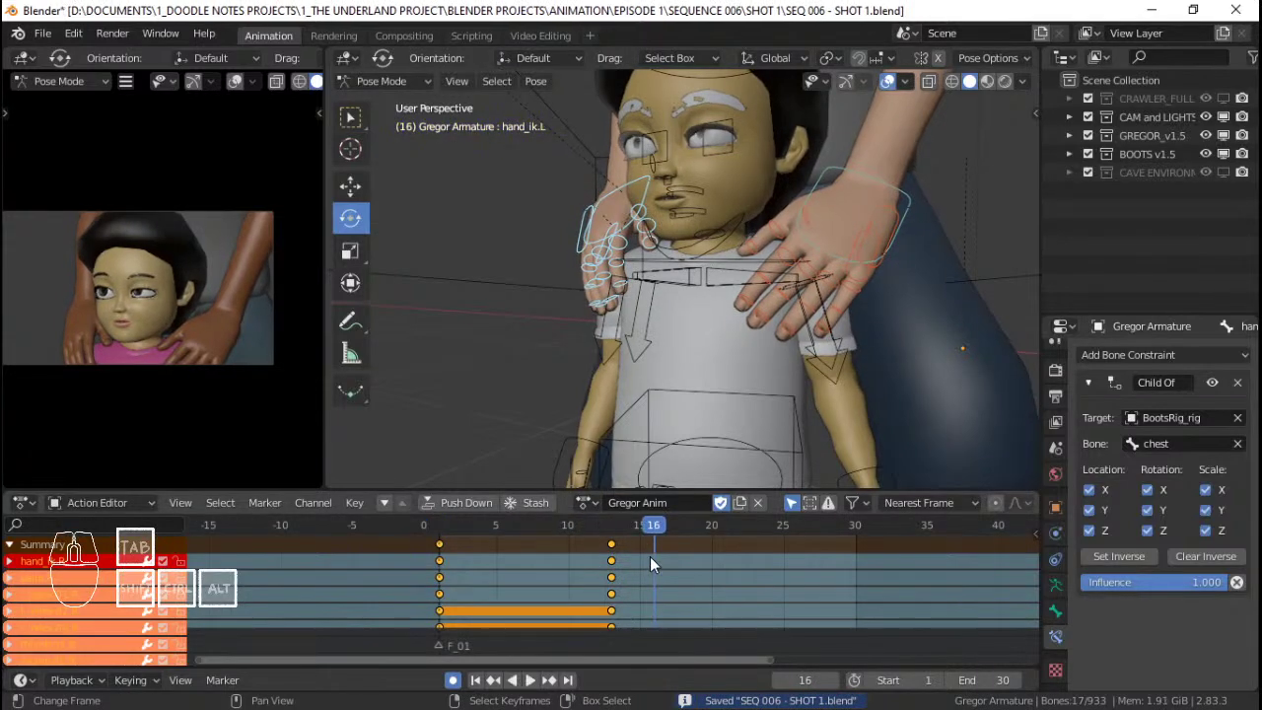
key("a")
key("alt+a")
key("c")
left_click(835, 262)
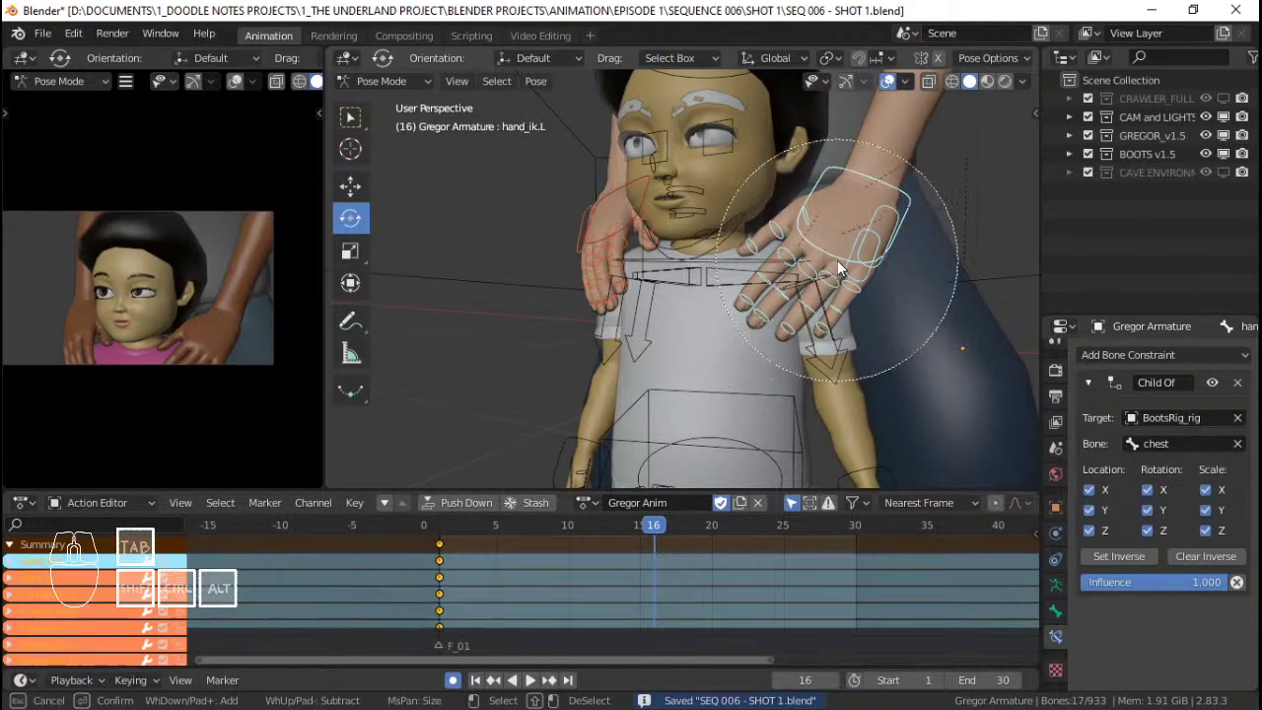
right_click(837, 261)
Go to frame 11 and move Gregor's left hand control, hand_ik.L, to adjust its placement on Boots' shoulder.
left_click(435, 560)
key("space")
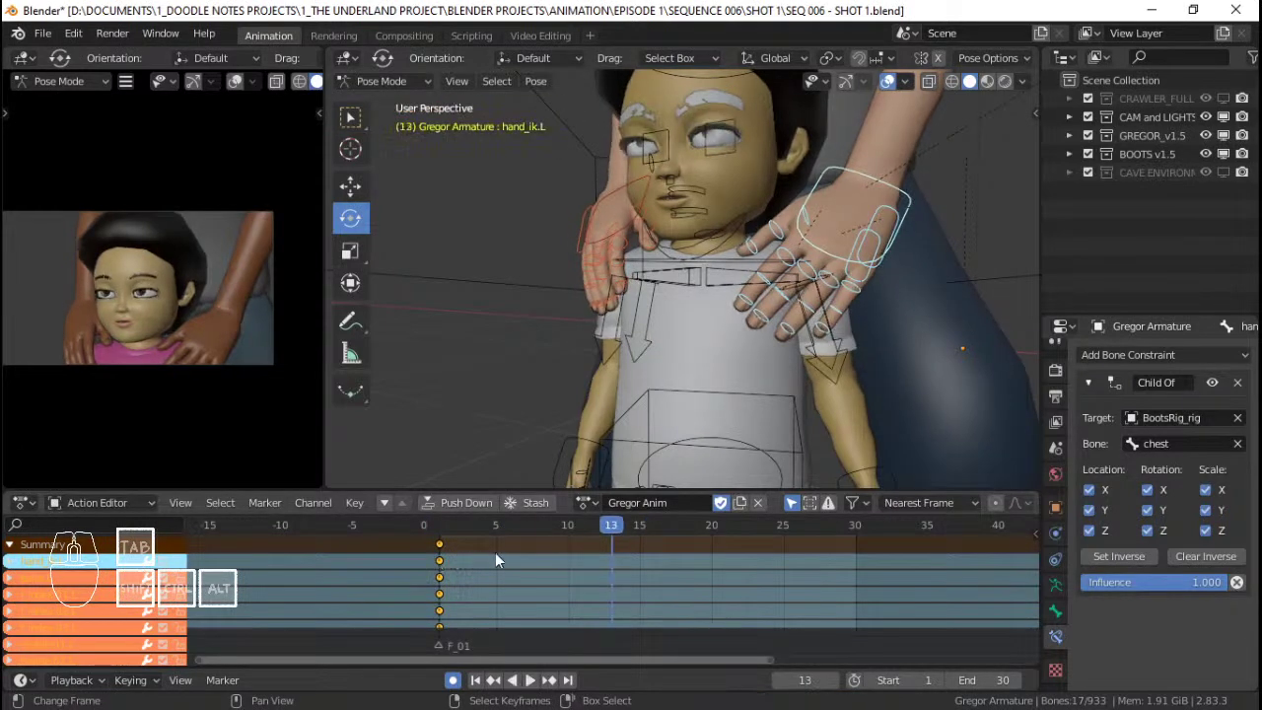
left_click(583, 558)
middle_click_drag(759, 331, 927, 229)
scroll(918, 218, "up", 3)
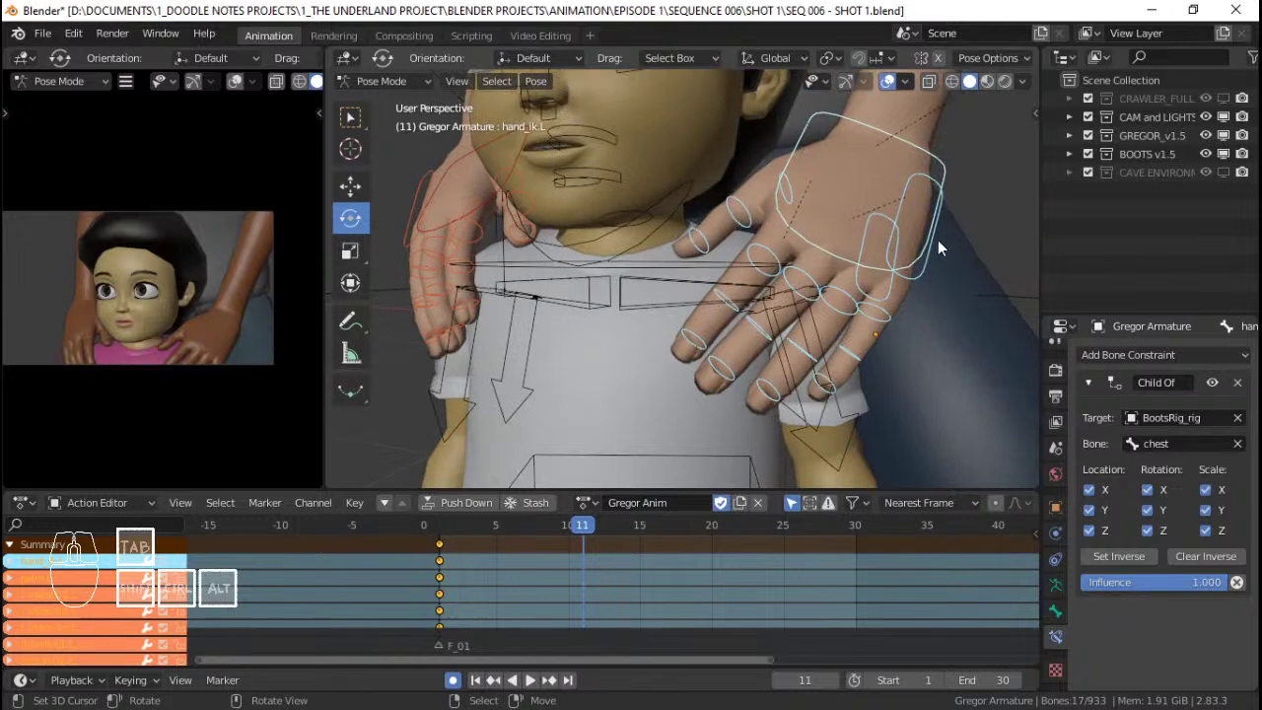
left_click(935, 239)
key("g")
key("x")
key("x")
key("z")
left_click(855, 229)
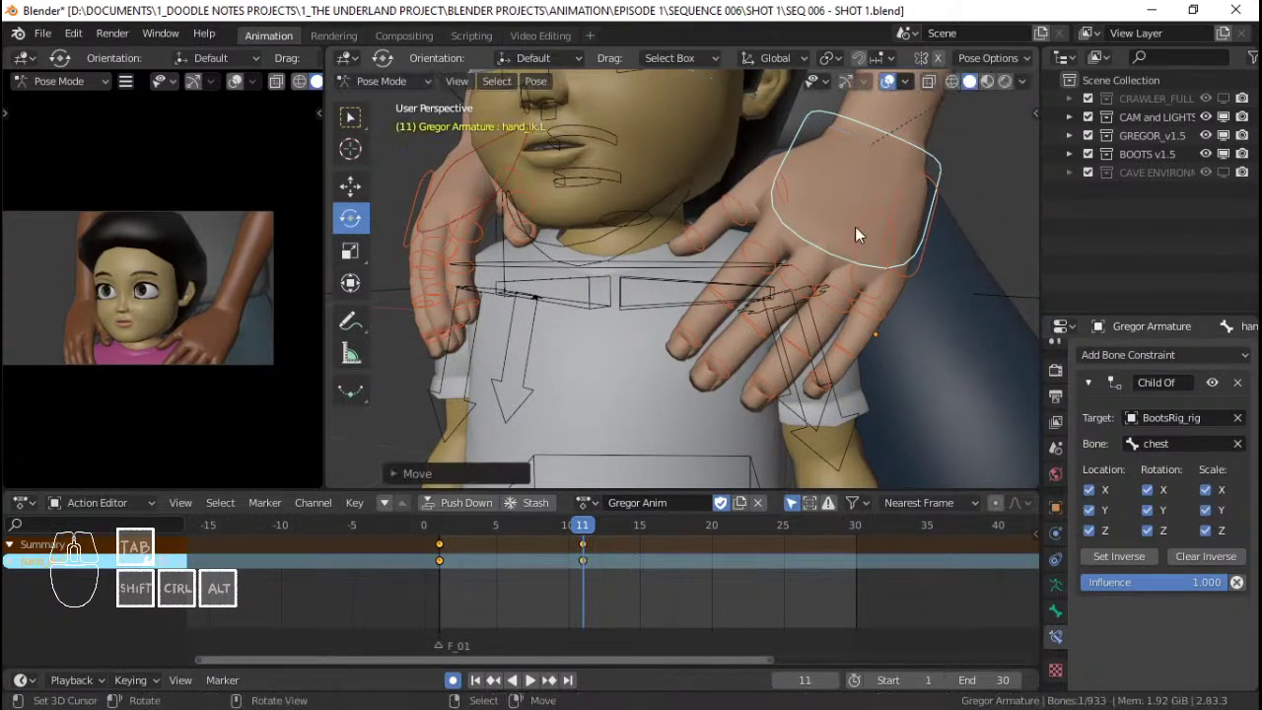
Try to rotate Gregor's left thumb base bone about its local X axis at frame 11.
left_click(780, 201)
middle_click_drag(783, 203, 891, 245)
key("r")
key("x")
key("x")
right_click(946, 237)
key("r")
key("x")
key("x")
right_click(946, 241)
key("r")
key("x")
key("x")
right_click(972, 216)
Rotate Gregor's left ring finger bone, f_ring.01.L, about its local Z axis at frame 11.
left_click(675, 246)
key("r")
key("z")
key("z")
left_click(852, 343)
right_click(769, 307)
key("r")
key("z")
key("z")
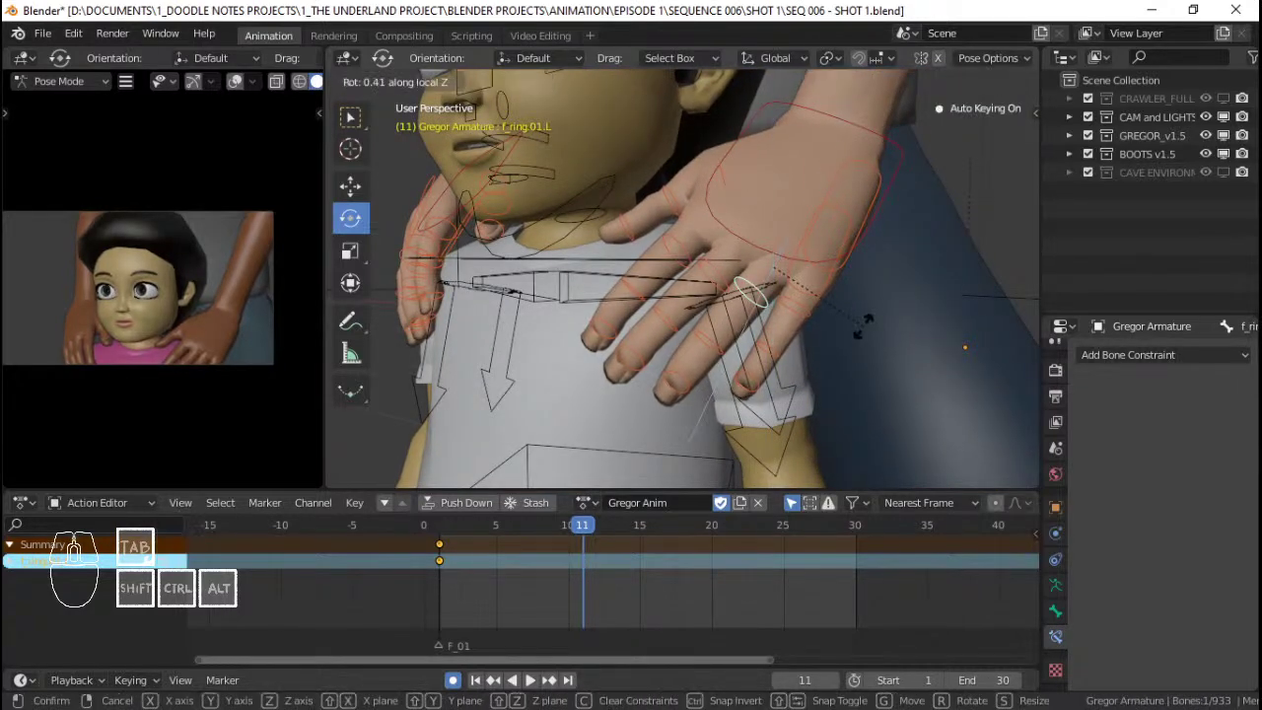
left_click(866, 320)
Rotate Gregor's left middle finger bone, f_middle.01.L, about its local Z axis and f_index.01.L about the Z axis at frame 11.
right_click(714, 280)
key("r")
key("z")
key("z")
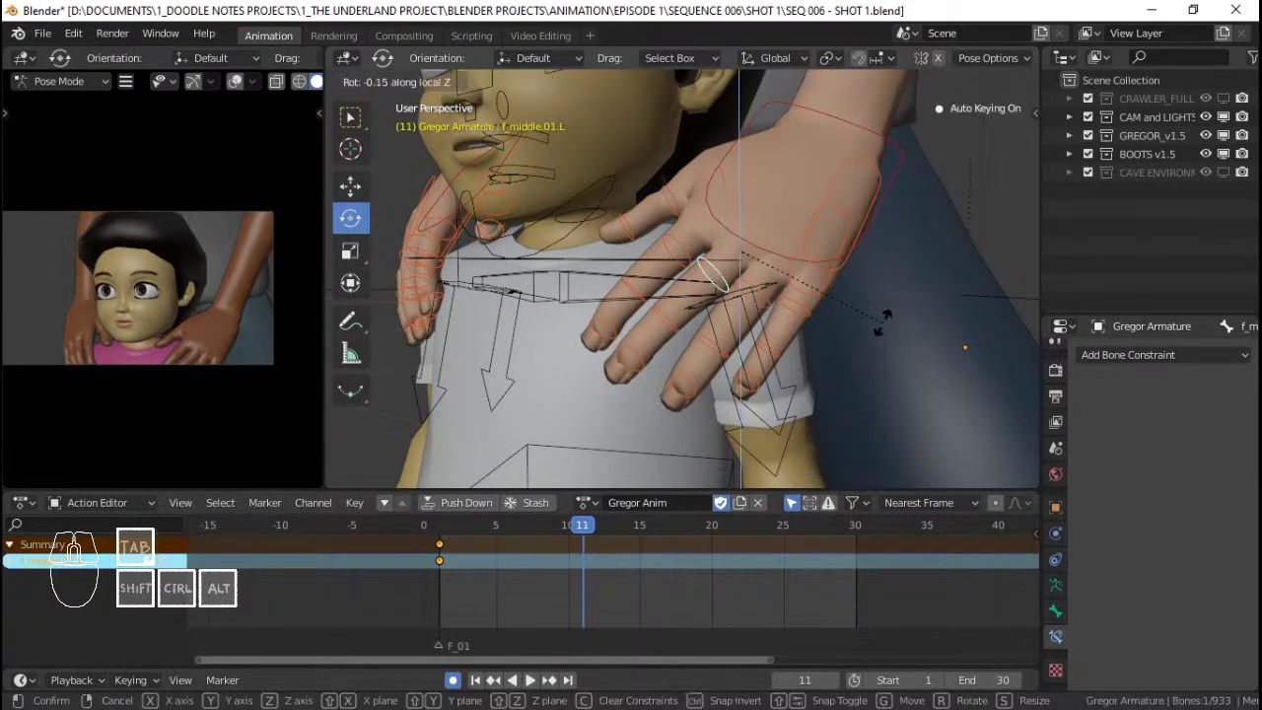
left_click(867, 322)
key("r")
key("z")
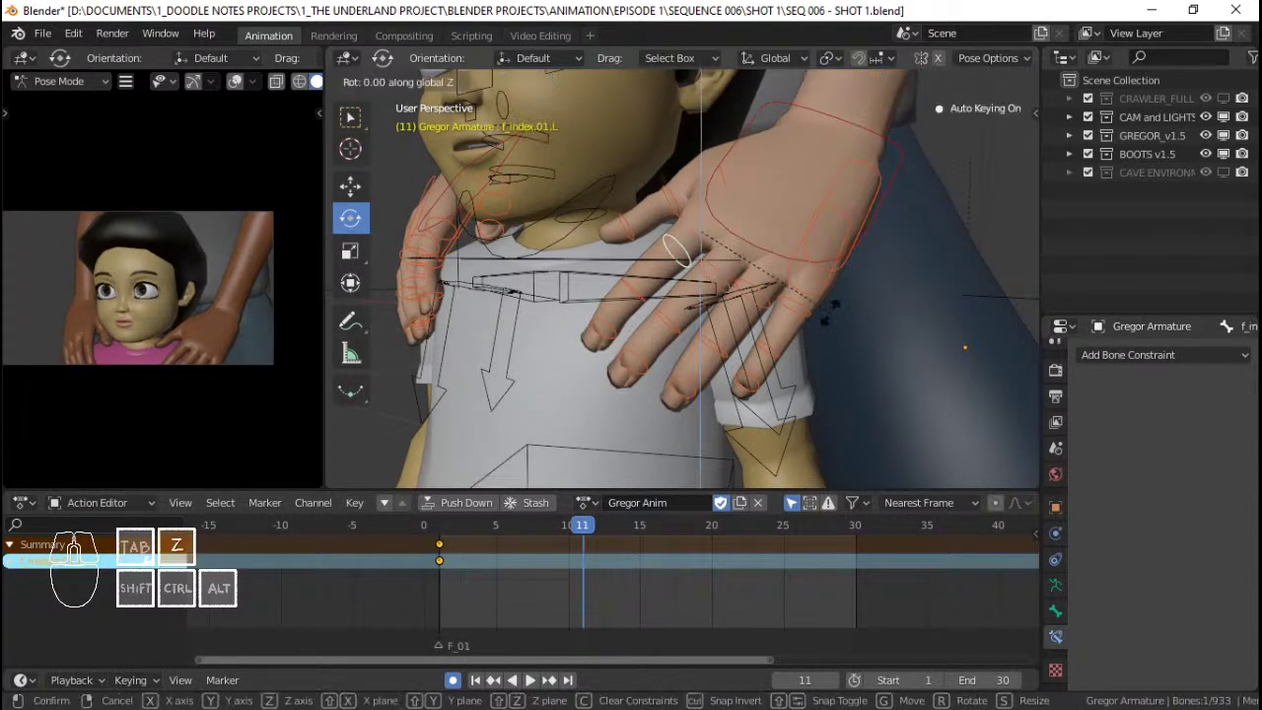
left_click(833, 307)
Circle-select all of Gregor's left hand controls and insert LocRotScale keyframes for them at frame 11.
middle_click_drag(655, 273, 710, 268)
scroll(710, 268, "down", 2)
key("c")
left_click_drag(788, 269, 743, 276)
right_click(744, 275)
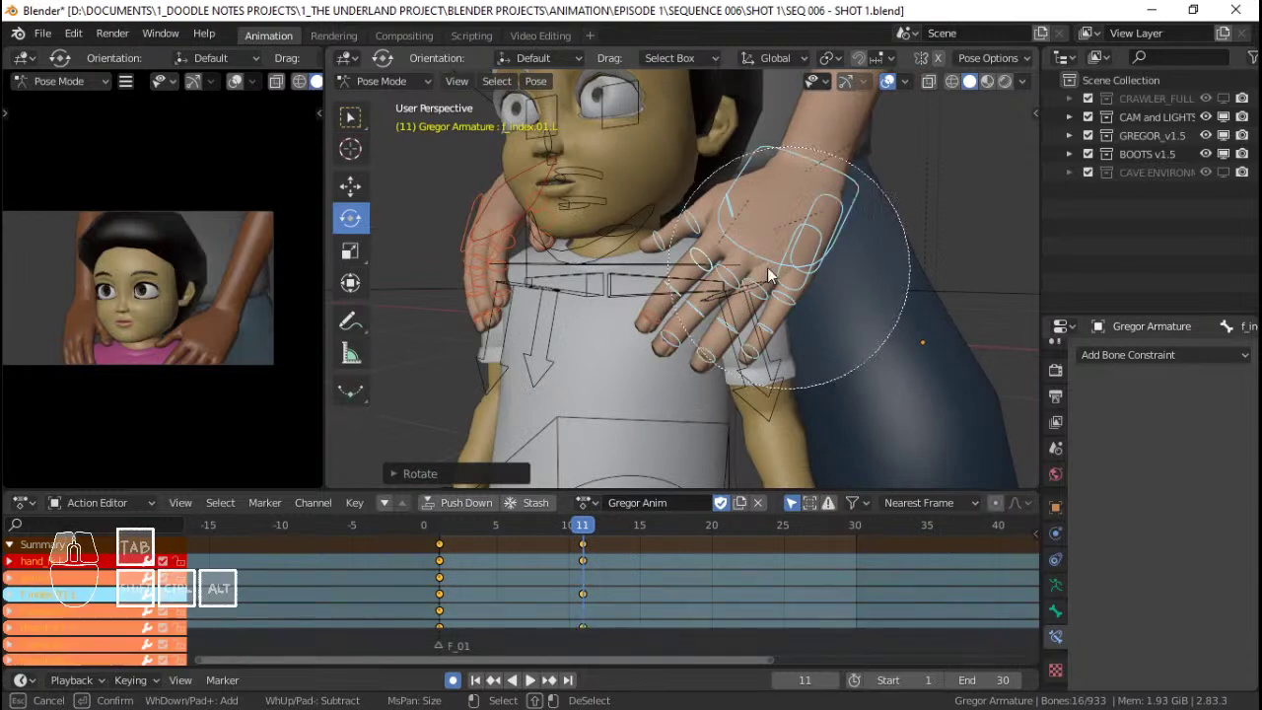
key("i")
Play the animation and stop at frame 19.
key("space")
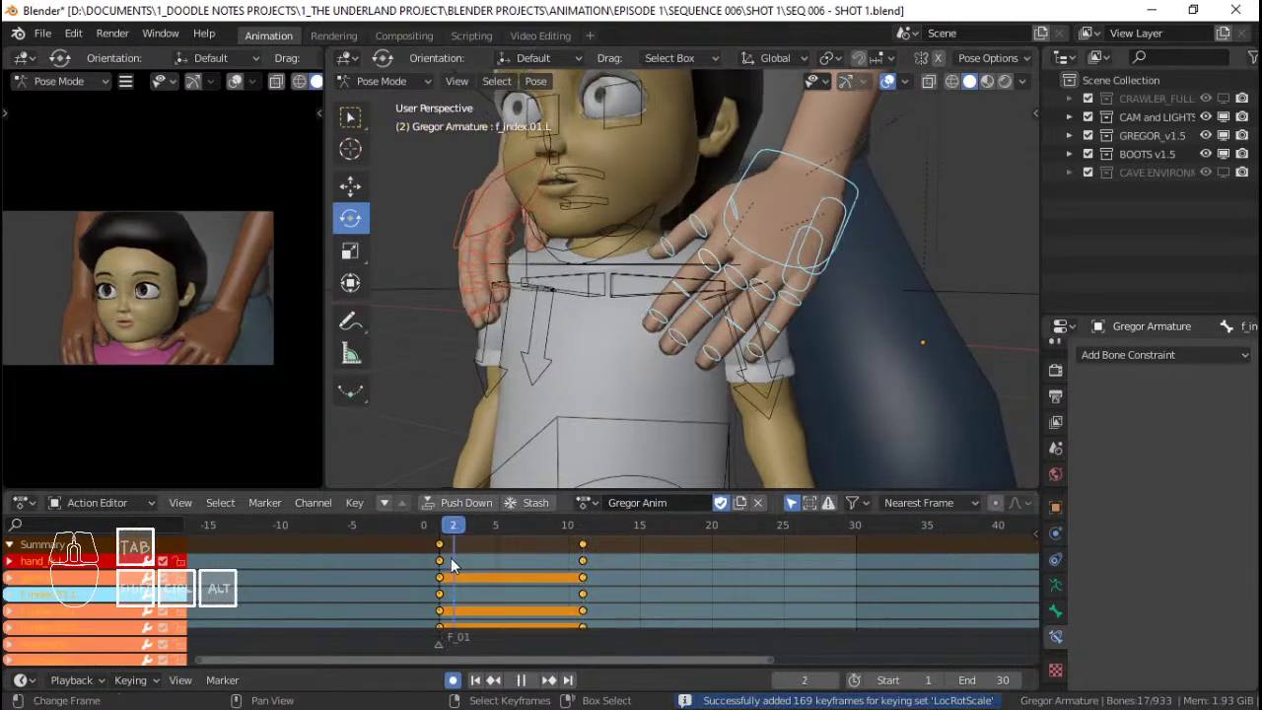
key("space")
left_click_drag(682, 573, 697, 572)
Try keying all of Gregor's visible bones at frame 19, and undo the inserted keyframes.
key("a")
key("i")
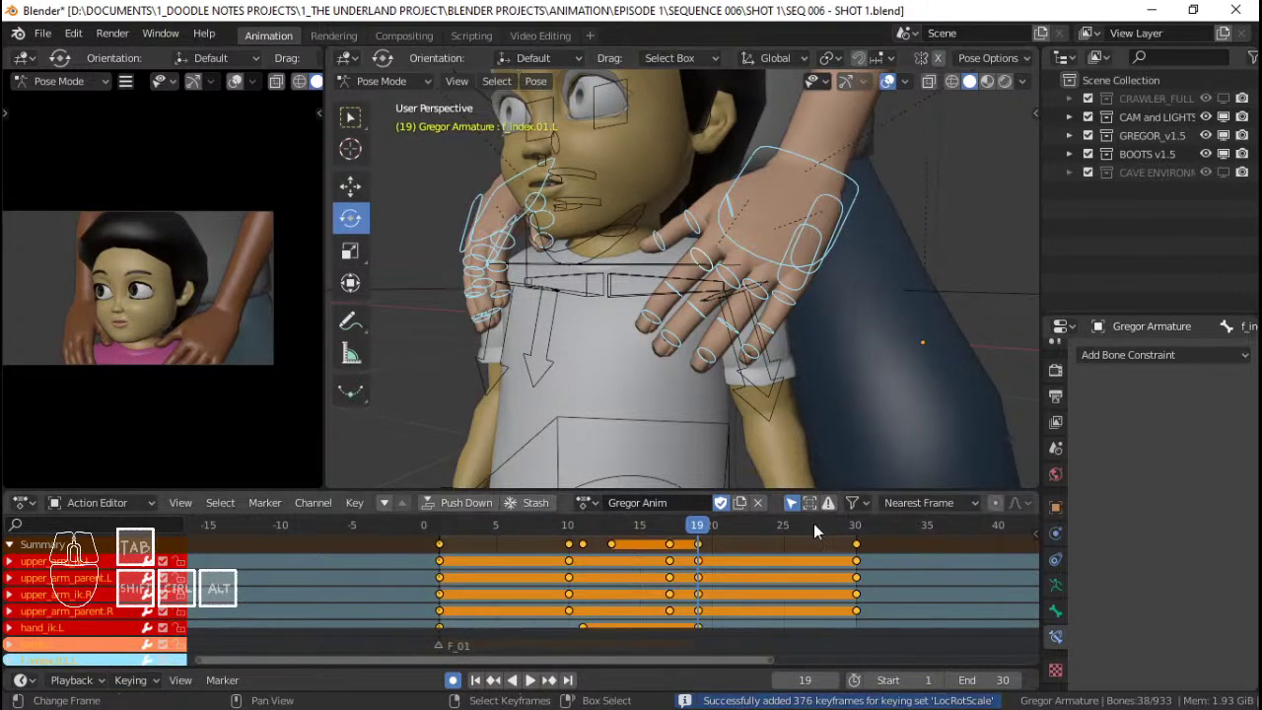
scroll(776, 313, "down", 4)
scroll(727, 287, "up", 4)
key("ctrl+z")
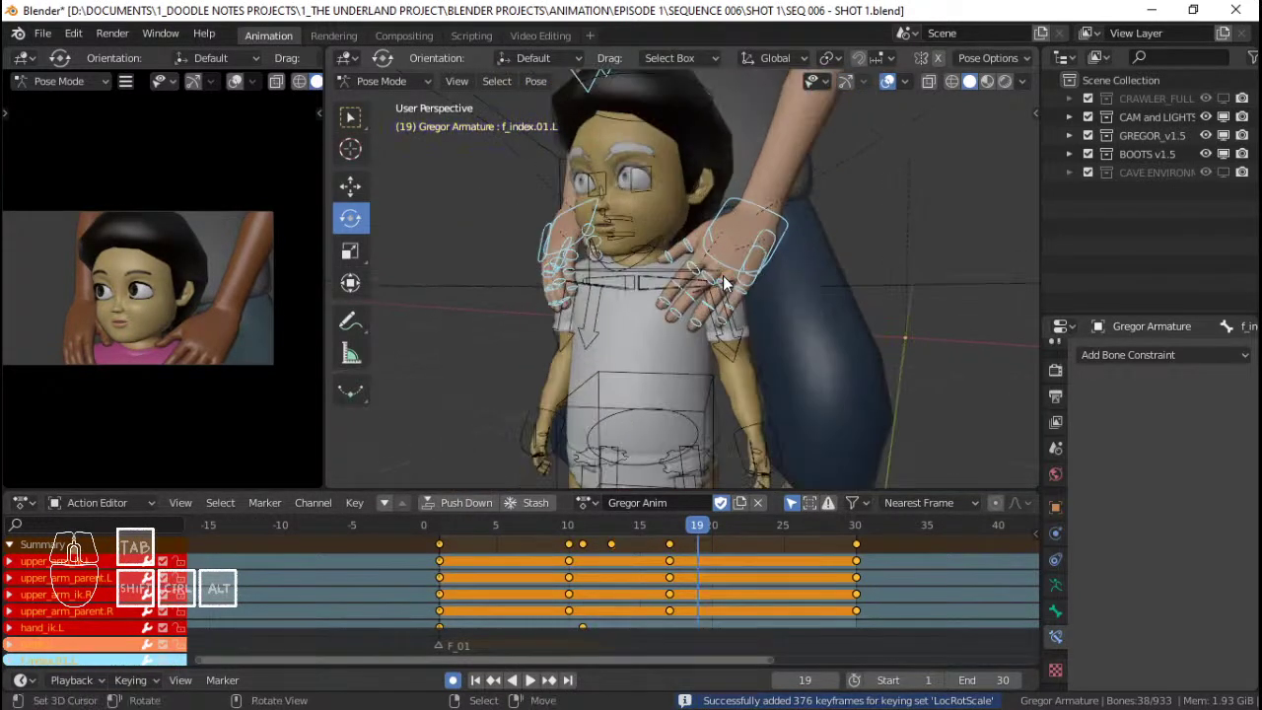
Clear the selection, circle-select the controls of both Gregor's hands and insert LocRotScale keyframes at frame 19.
key("alt+a")
key("c")
left_click(612, 304)
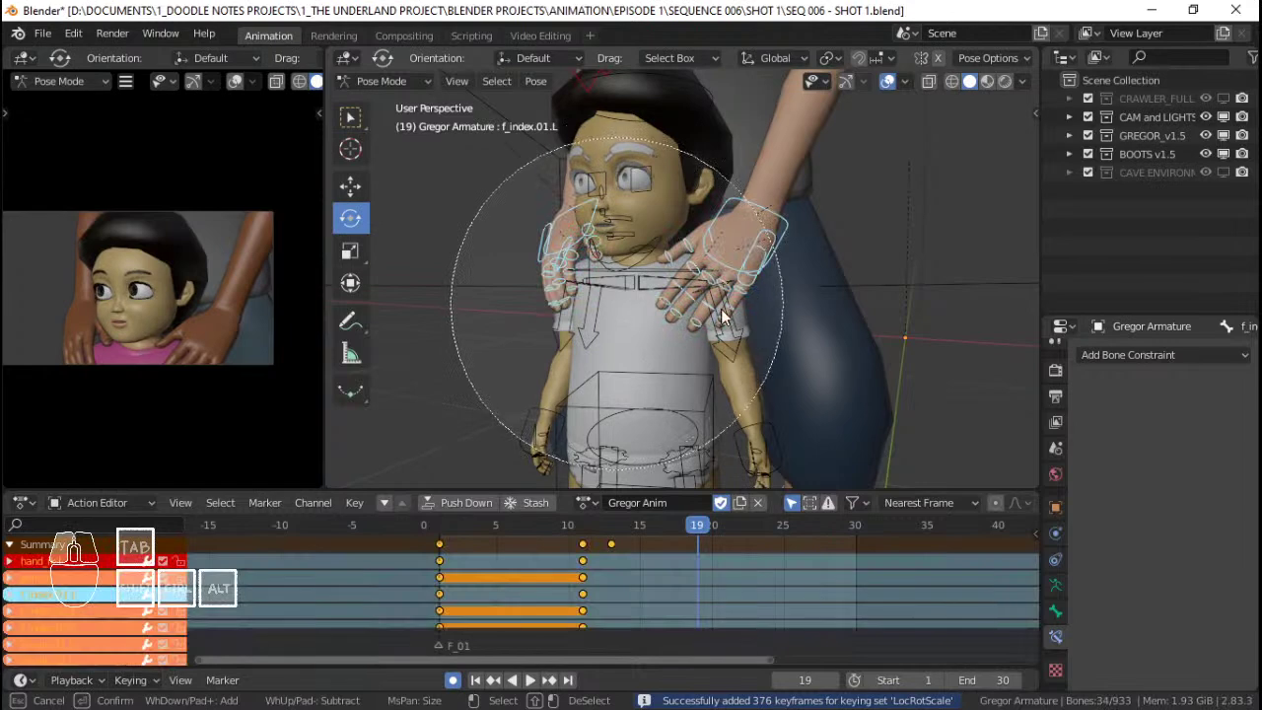
right_click(612, 304)
Select Gregor's left hand control, hand_ik.L, and go to the end frame, 30.
left_click(734, 258)
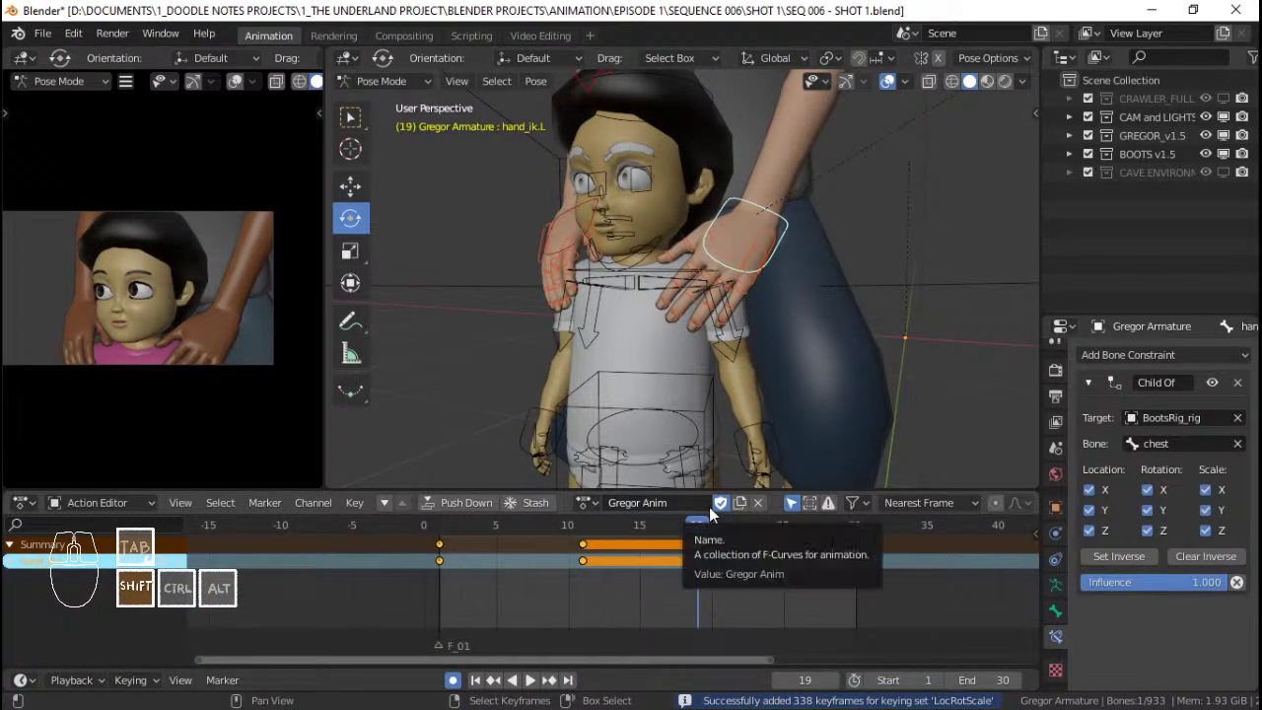
key("shift+Right")
scroll(810, 264, "up", 1)
middle_click_drag(785, 254, 800, 310)
scroll(811, 265, "up", 1)
key("g")
key("x")
key("x")
key("Escape")
key("g")
key("x")
key("x")
key("Escape")
Move Gregor's left hand control, hand_ik.L, slightly along its local Z axis at frame 30.
key("g")
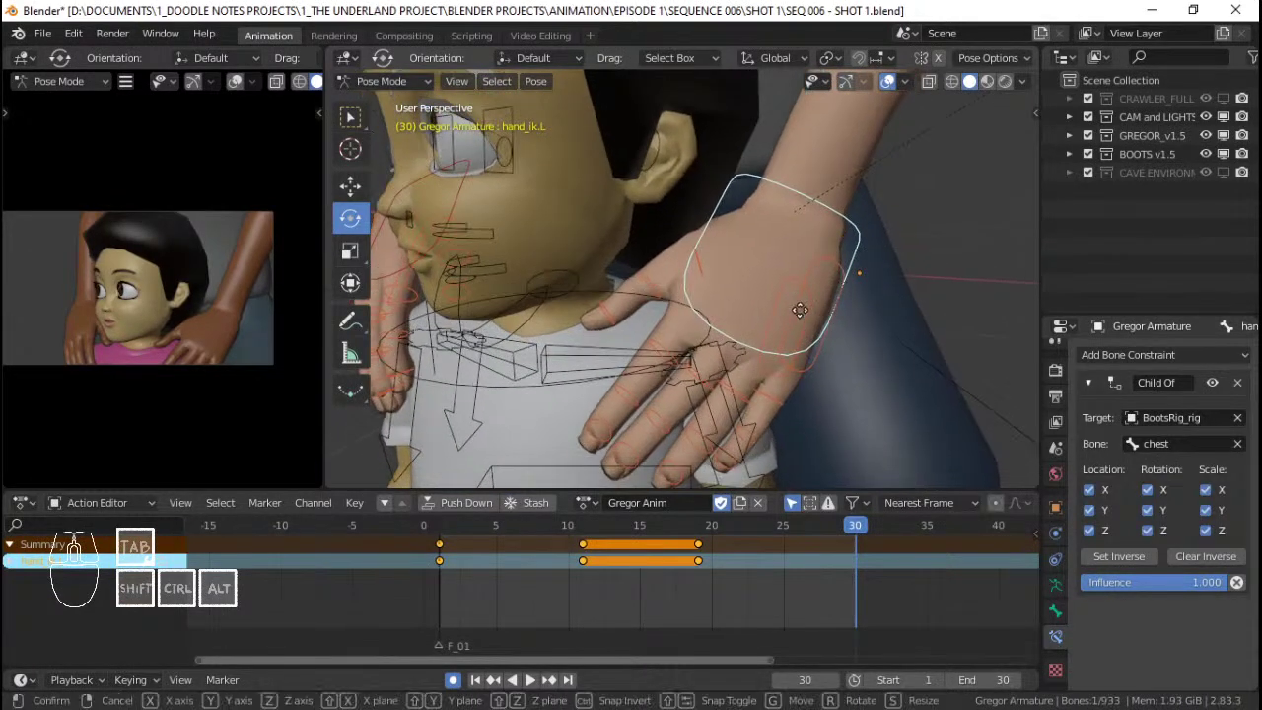
key("z")
key("z")
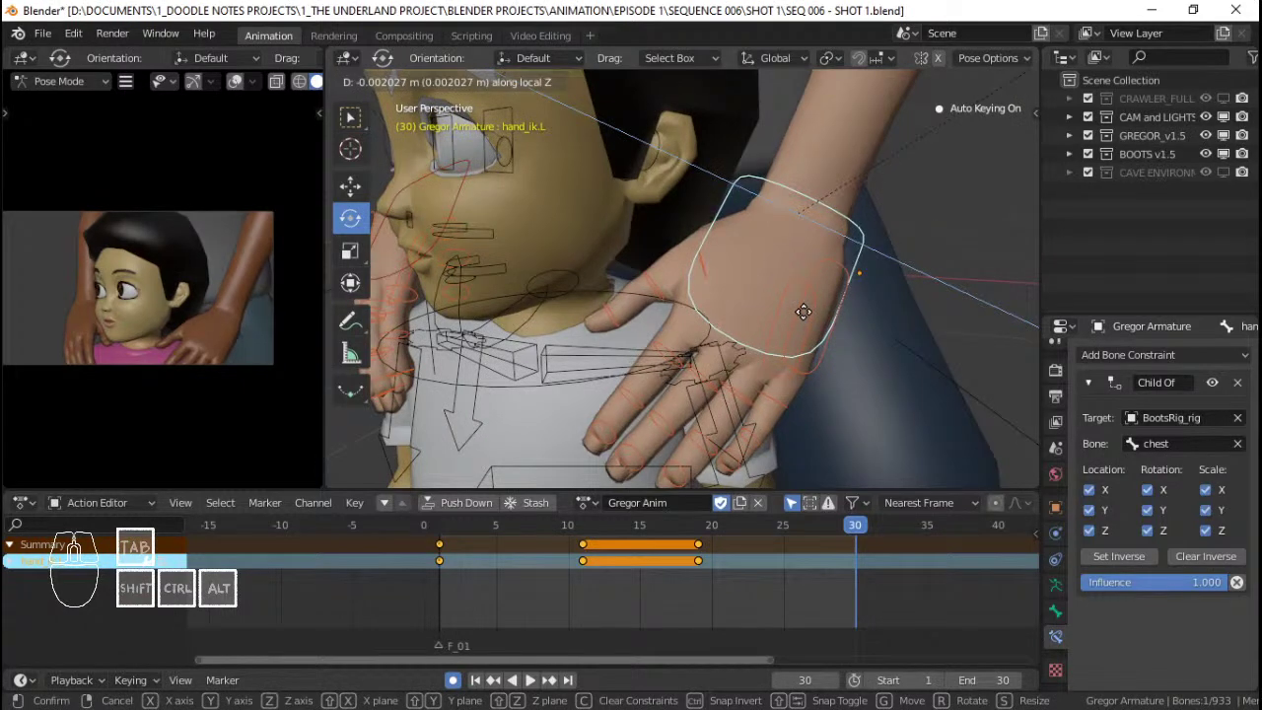
left_click(802, 312)
Rotate Gregor's left thumb base bone, thumb.01.L, about its local X axis at frame 30.
right_click(707, 272)
key("r")
key("x")
key("x")
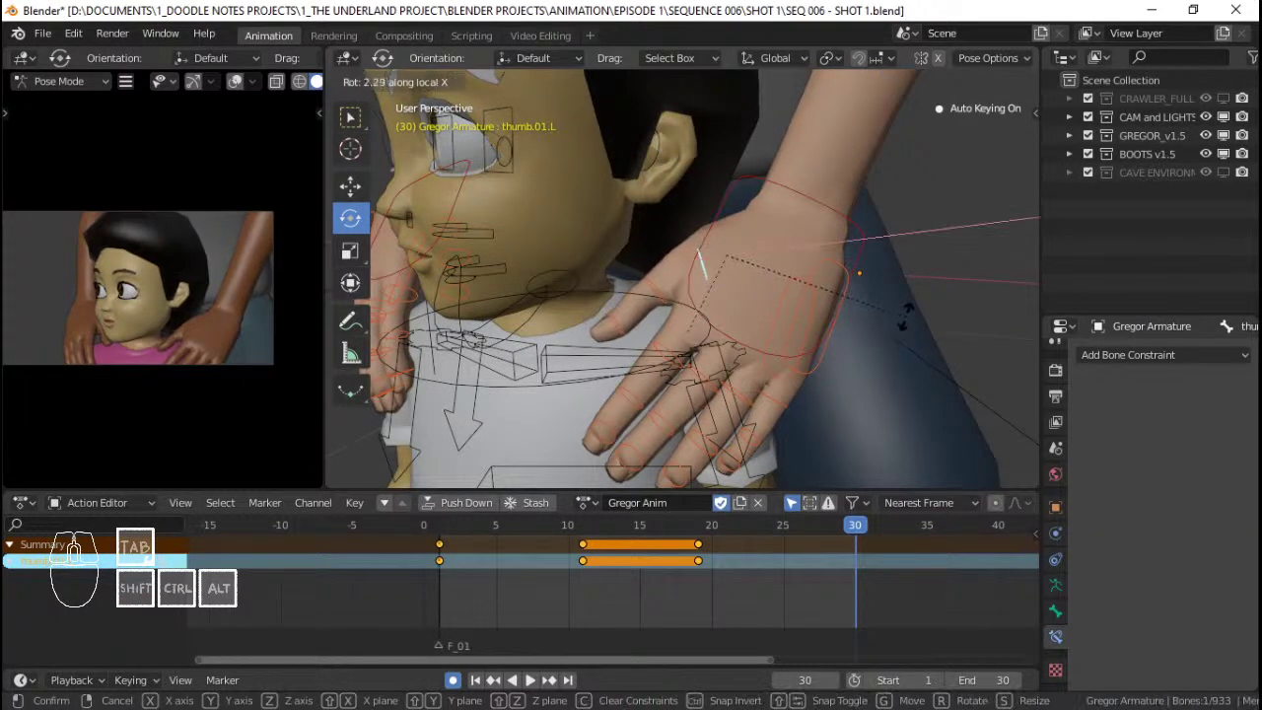
left_click(854, 315)
Rotate Gregor's left index finger base bone, f_index.01.L, slightly about its local Z axis at frame 30.
middle_click_drag(854, 316, 867, 234)
right_click(909, 232)
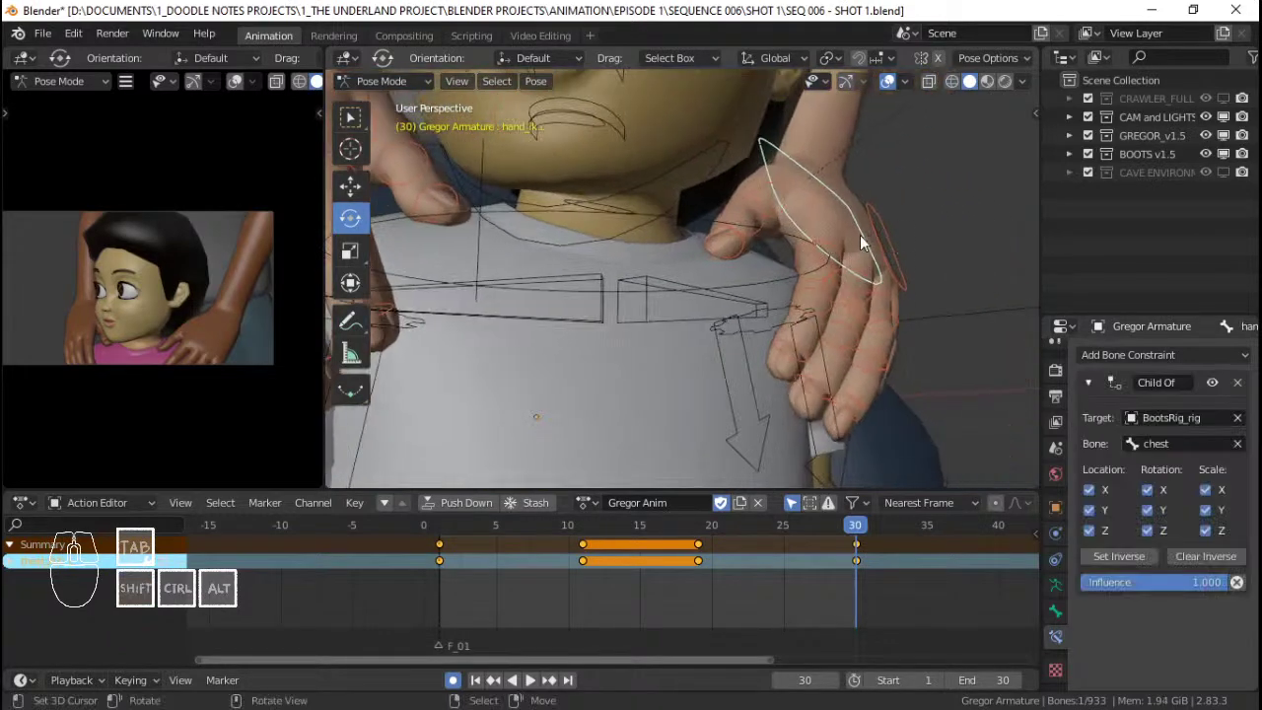
right_click(867, 234)
key("r")
key("x")
key("x")
key("z")
key("z")
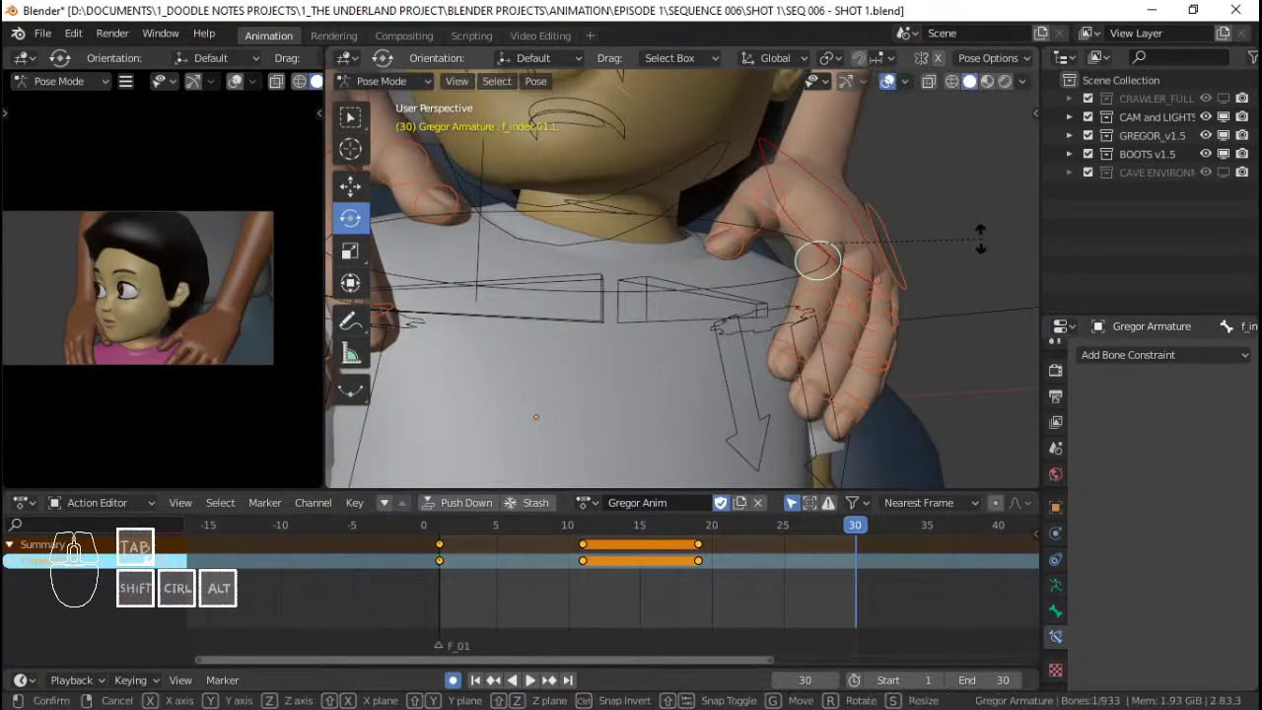
left_click(983, 245)
Rotate Gregor's left middle finger base bone, f_middle.01.L, slightly about its local Z and X axes at frame 30.
middle_click_drag(983, 246, 879, 247)
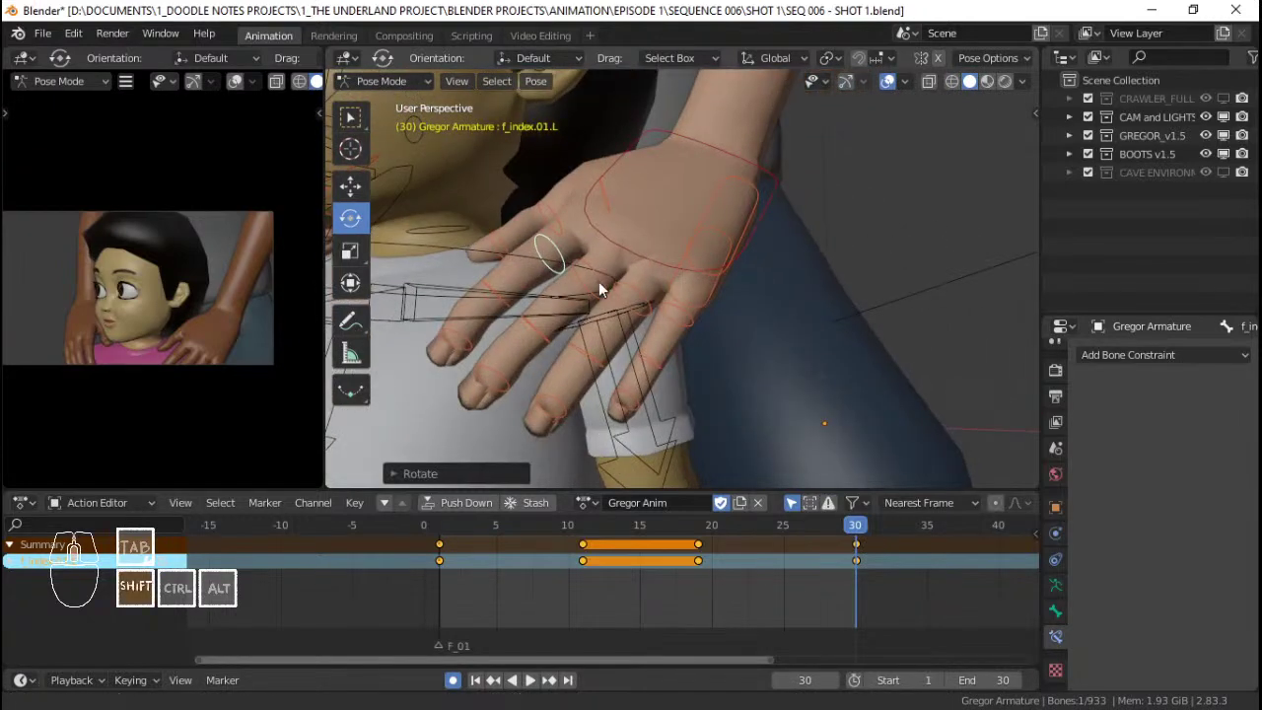
right_click(598, 281)
middle_click_drag(819, 286, 907, 290)
key("r")
key("z")
key("z")
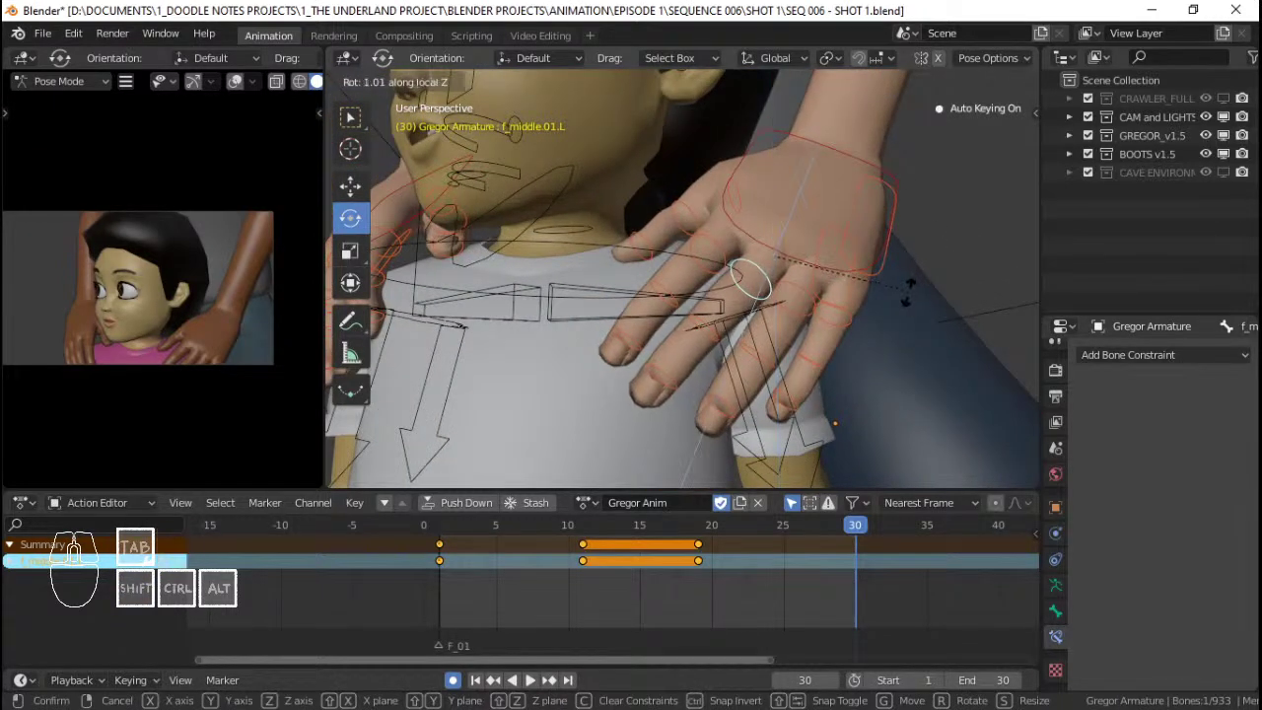
left_click(909, 294)
key("r")
key("x")
key("x")
left_click(907, 295)
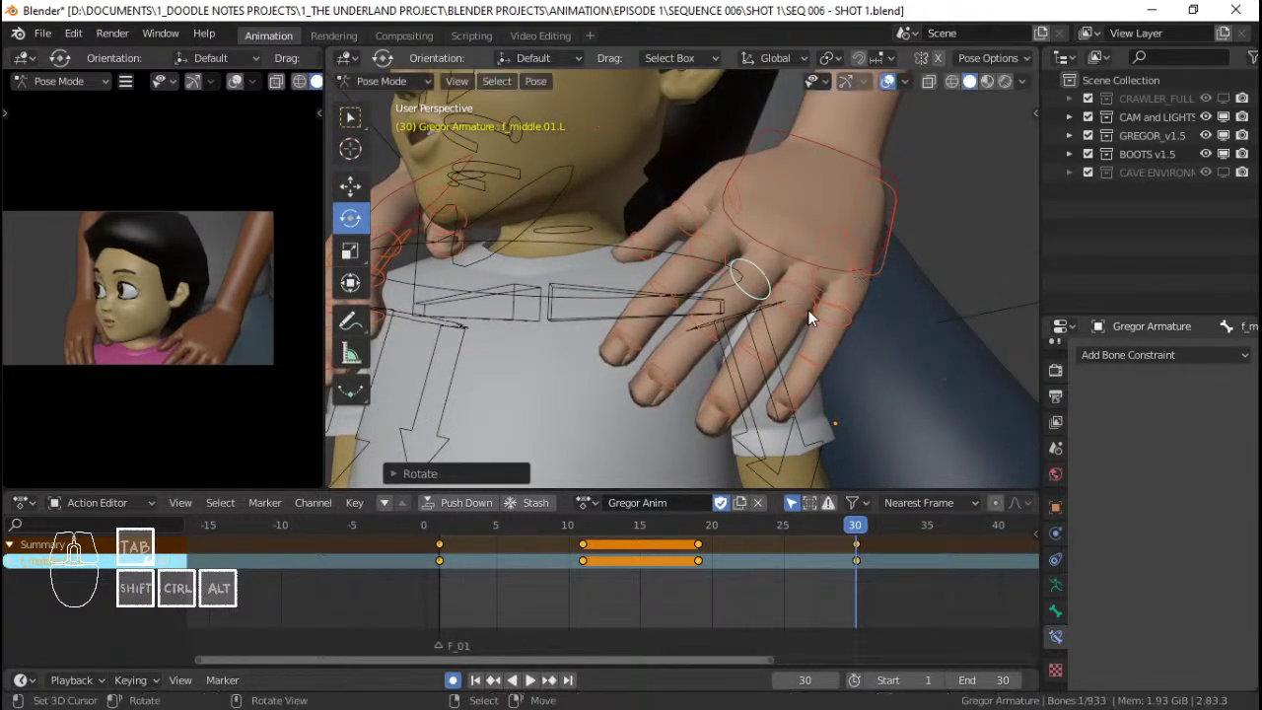
Rotate the base bone of Gregor's left ring finger about its local X axis at frame 30.
right_click(809, 310)
middle_click_drag(846, 314, 952, 338)
middle_click_drag(702, 158, 750, 336)
key("r")
key("x")
key("x")
left_click(866, 312)
Rotate Gregor's left pinky base bone, f_pinky.01.L, slightly about its local X axis at frame 30.
scroll(735, 327, "up", 1)
right_click(696, 293)
key("r")
key("x")
key("x")
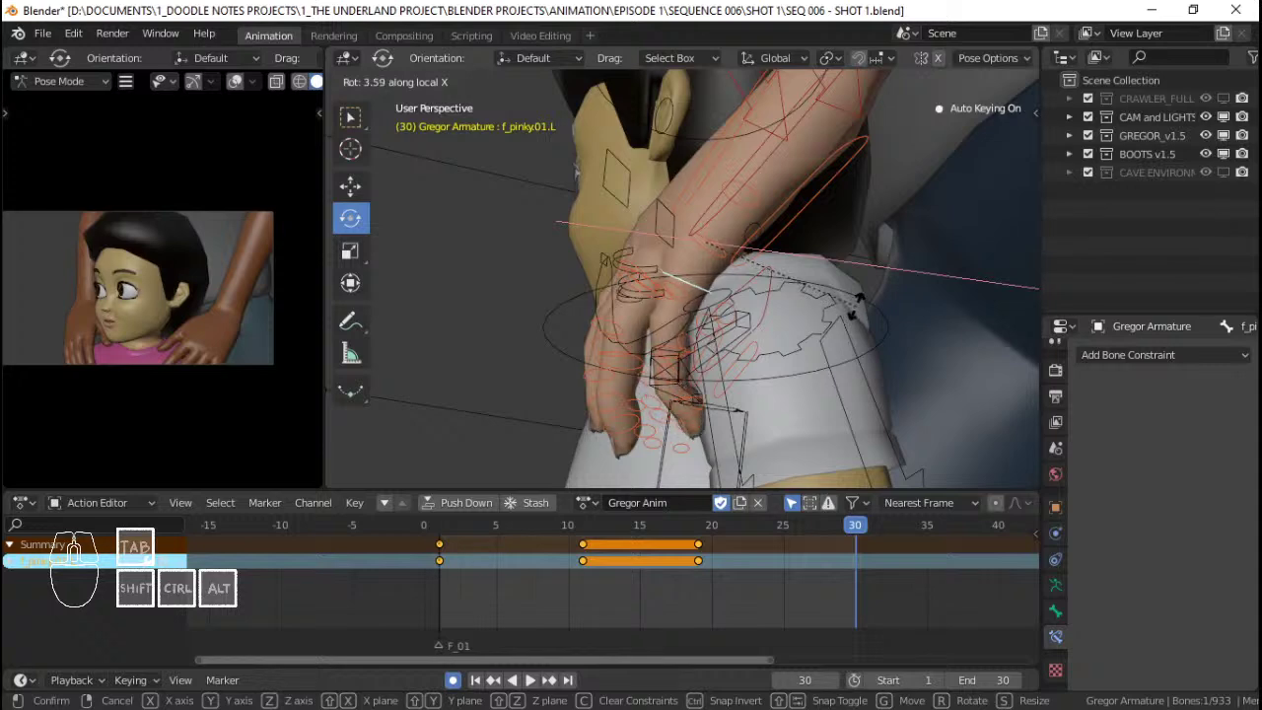
left_click(848, 310)
Select Gregor's right hand control, hand_ik.R.
middle_click_drag(848, 311, 754, 309)
right_click(683, 302)
key("g")
key("x")
key("x")
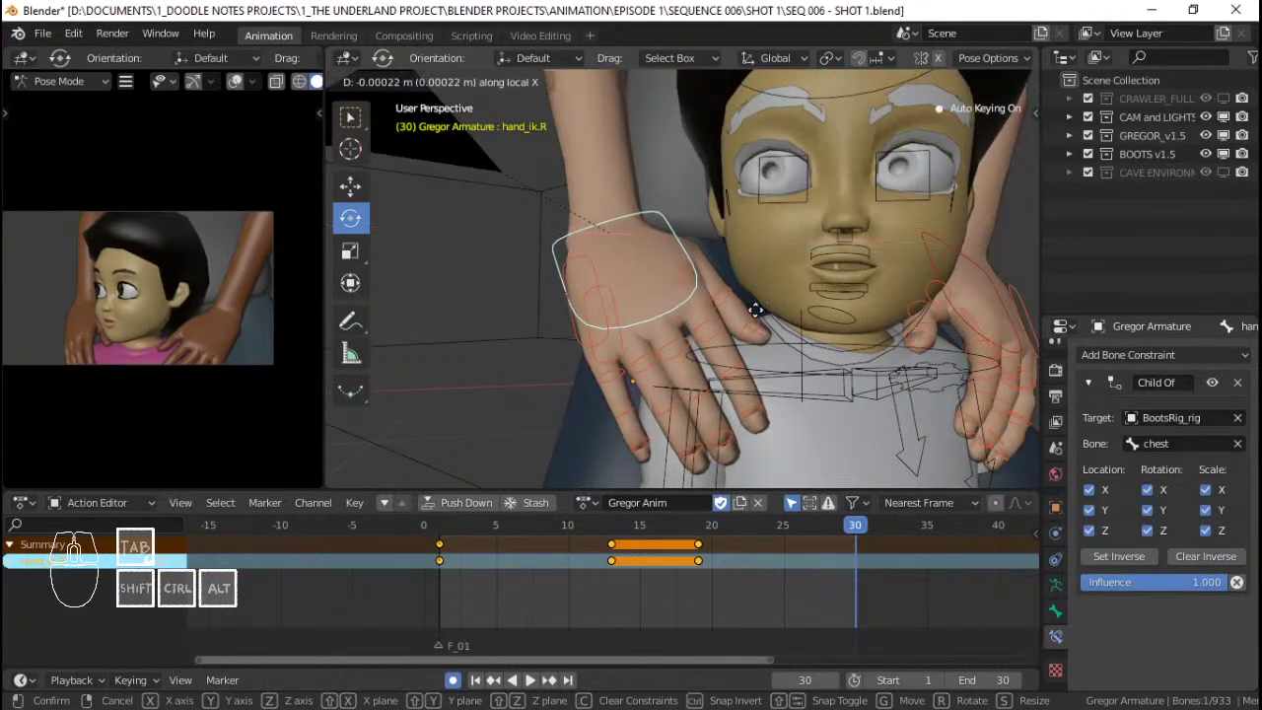
right_click(758, 309)
Move Gregor's right hand control, hand_ik.R, about 0.005 m along its local Z axis at frame 30.
key("g")
key("z")
key("z")
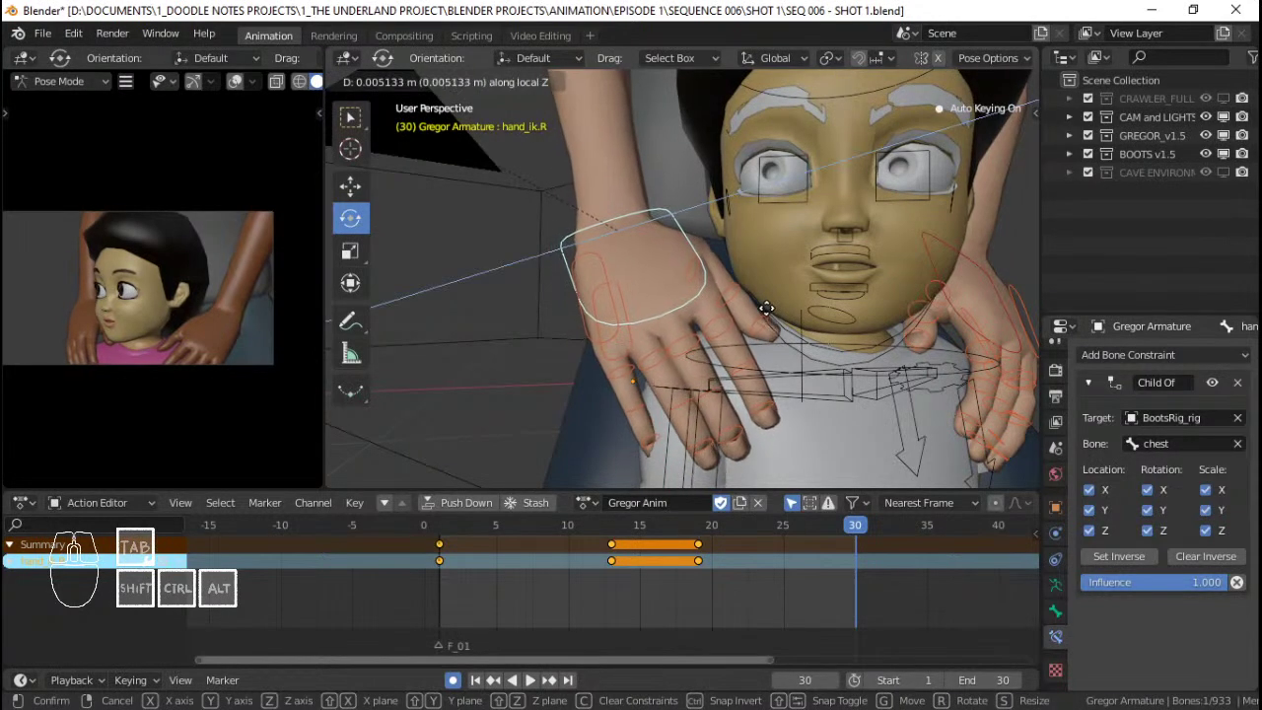
left_click(768, 308)
Rotate the base bone of Gregor's right index finger about its local Z axis at frame 30.
mouse_move(741, 314)
middle_mouse_down()
mouse_move(709, 273)
mouse_move(733, 322)
middle_mouse_up()
right_click(709, 272)
right_click(734, 324)
key("r")
key("z")
key("z")
left_click(845, 338)
Rotate Gregor's right pinky base bone, f_pinky.01.R, slightly about its local Z axis at frame 30.
middle_click_drag(845, 338, 786, 304)
right_click(600, 378)
middle_click_drag(675, 397, 710, 345, "shift")
key("r")
key("z")
key("z")
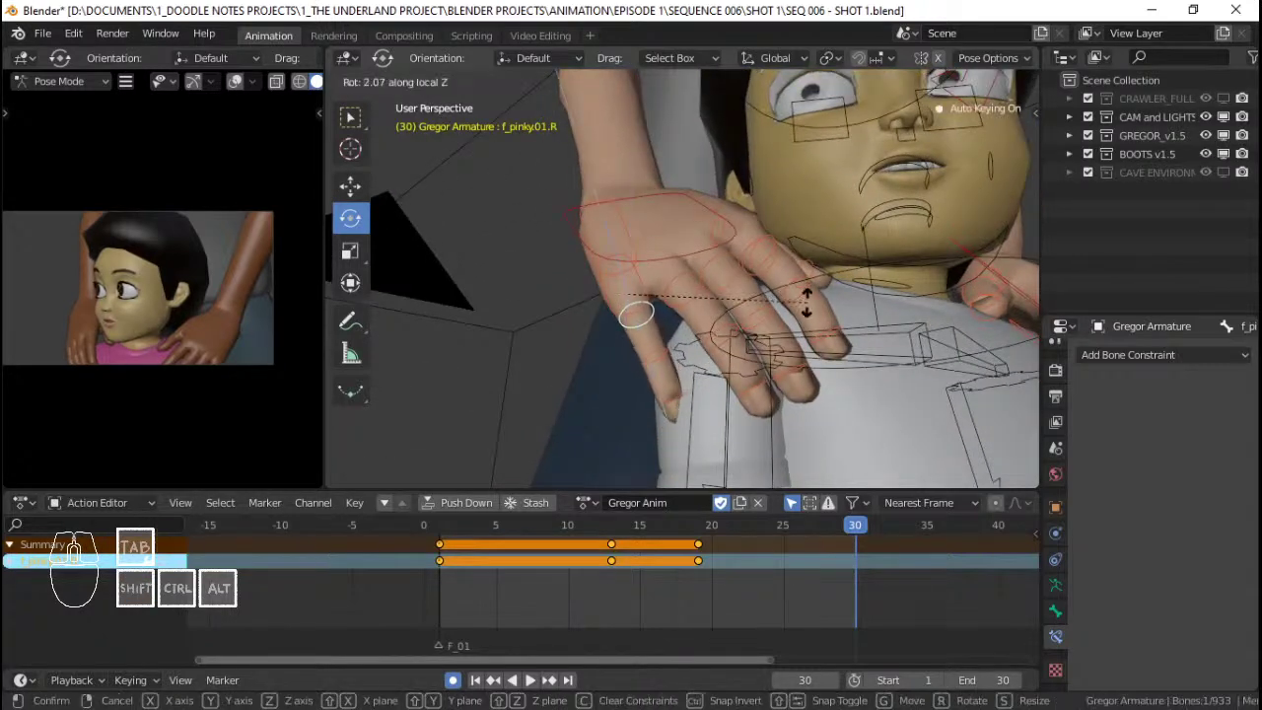
left_click(801, 321)
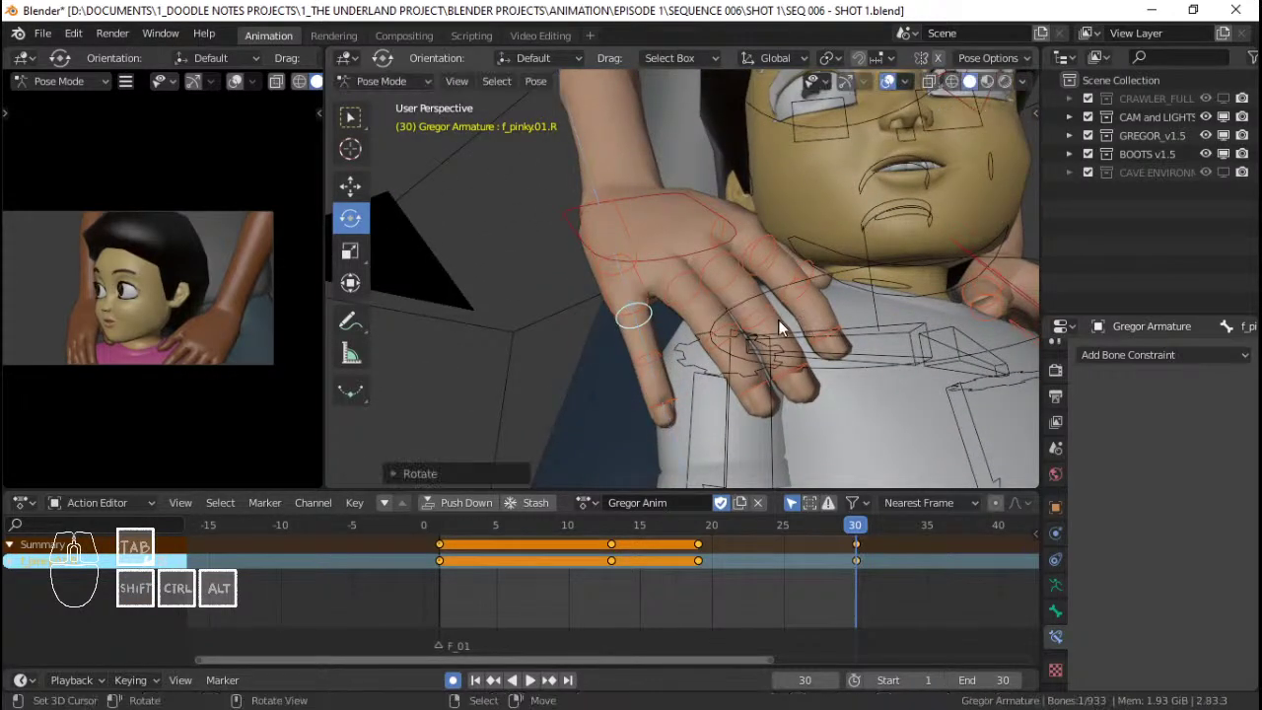
Rotate the base bone of Gregor's right ring finger about its local Z axis at frame 30.
right_click(679, 292)
middle_click_drag(679, 291, 881, 319)
key("r")
key("z")
key("z")
left_click(896, 324)
Rotate Gregor's right middle finger base bone, f_middle.01.R, about its local Z axis at frame 30.
right_click(726, 262)
key("r")
key("z")
key("z")
left_click(878, 277)
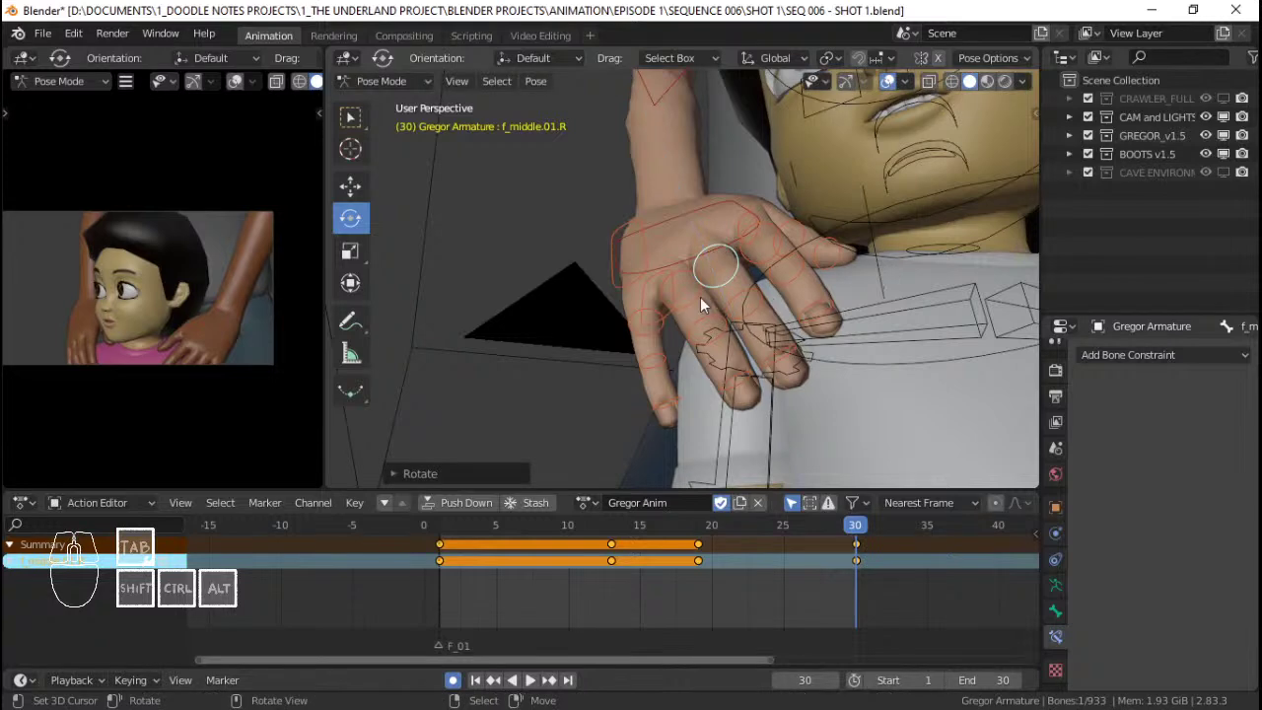
Reselect Gregor's right ring finger base bone, f_ring.01.R, and refine its rotation about the local Z axis at frame 30.
right_click(686, 297)
right_click(645, 323)
right_click(686, 327)
right_click(682, 303)
key("r")
key("z")
key("z")
left_click(810, 294)
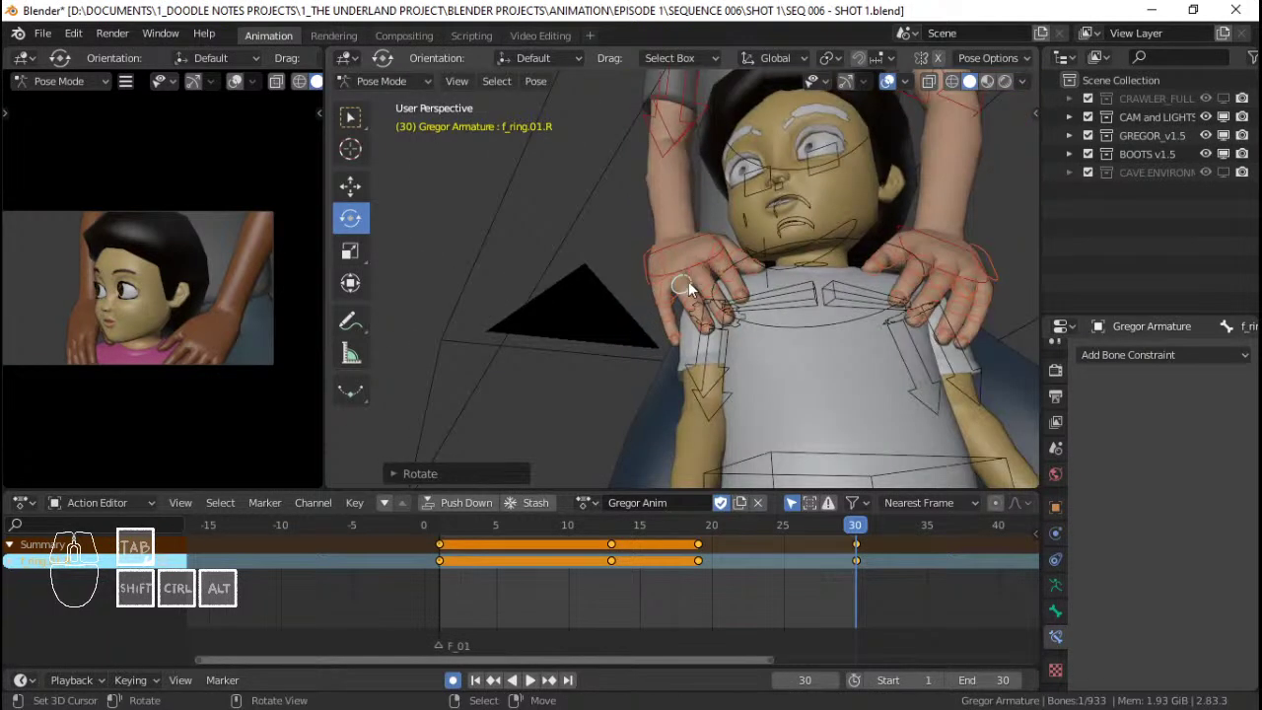
Keyframe all of Gregor's right hand and finger bones at frame 30 with LocRotScale and play back the animation.
scroll(689, 281, "down", 2)
scroll(689, 281, "up", 2)
key("c")
scroll(688, 282, "up", 5)
left_click(682, 278)
right_click(682, 278)
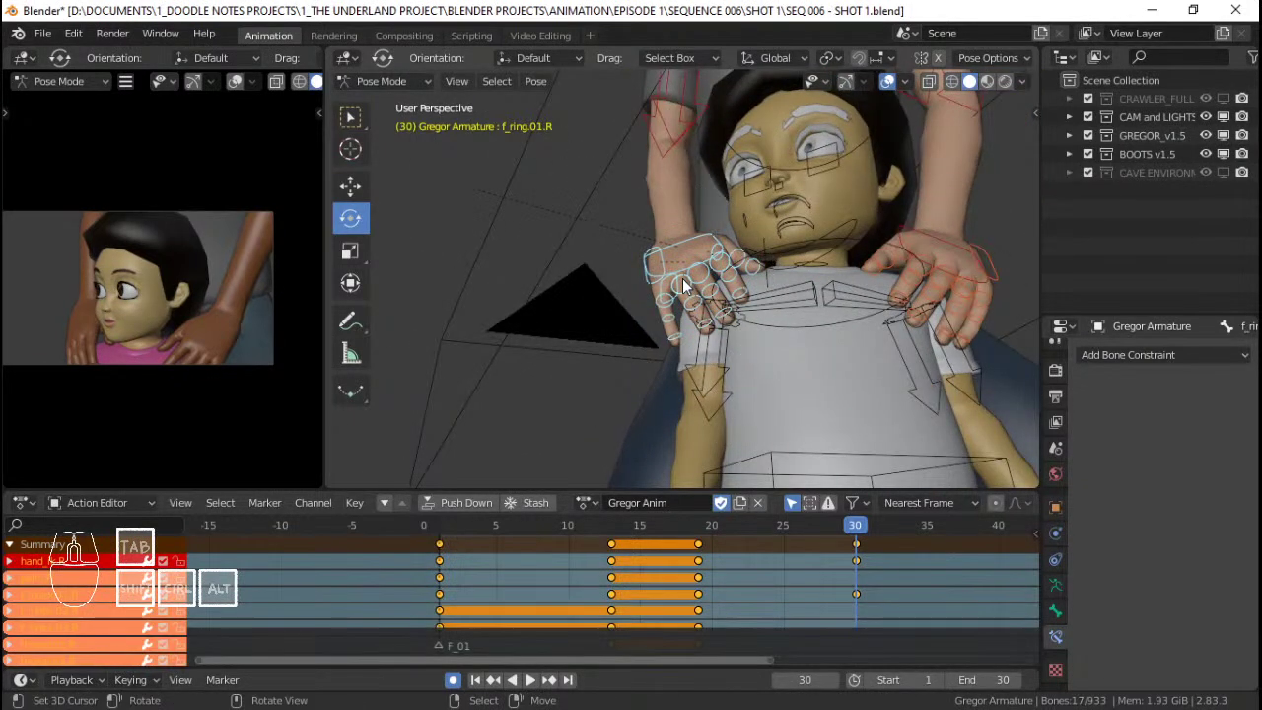
key("i")
key("space")
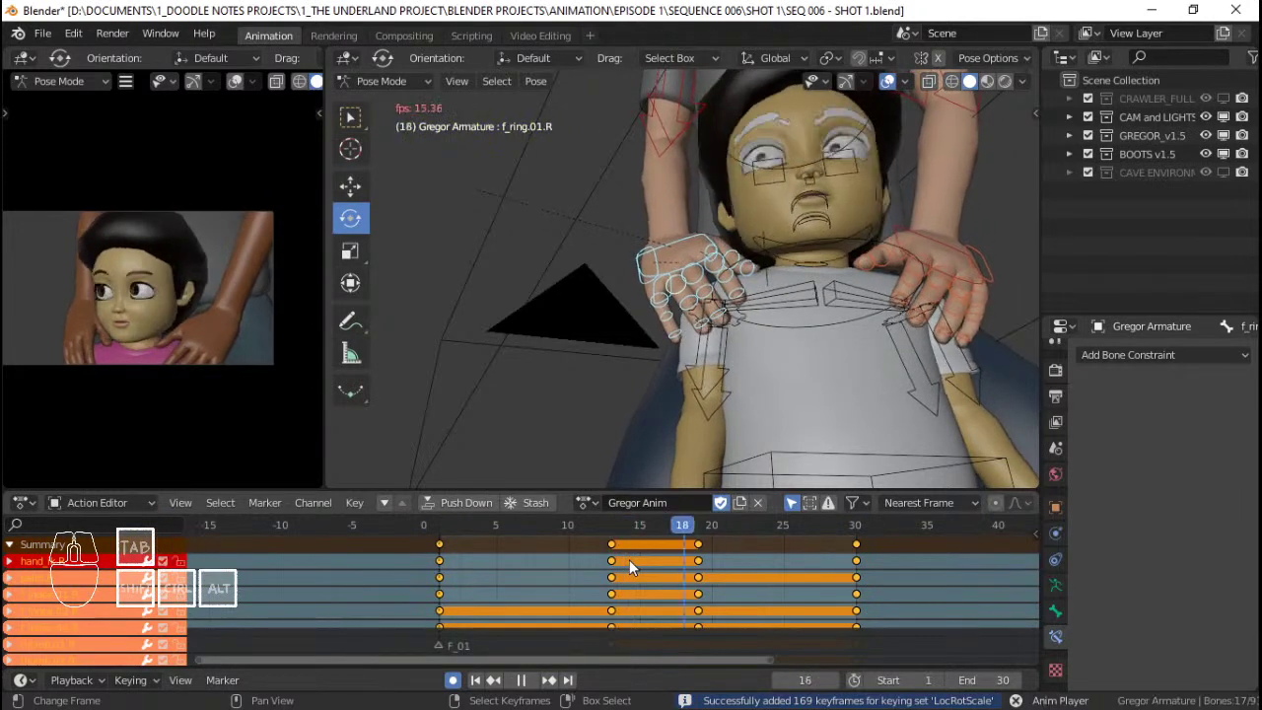
key("space")
Return to frame 30 and rotate the second ring finger bone of Gregor's right hand about its local Z axis.
key("Up")
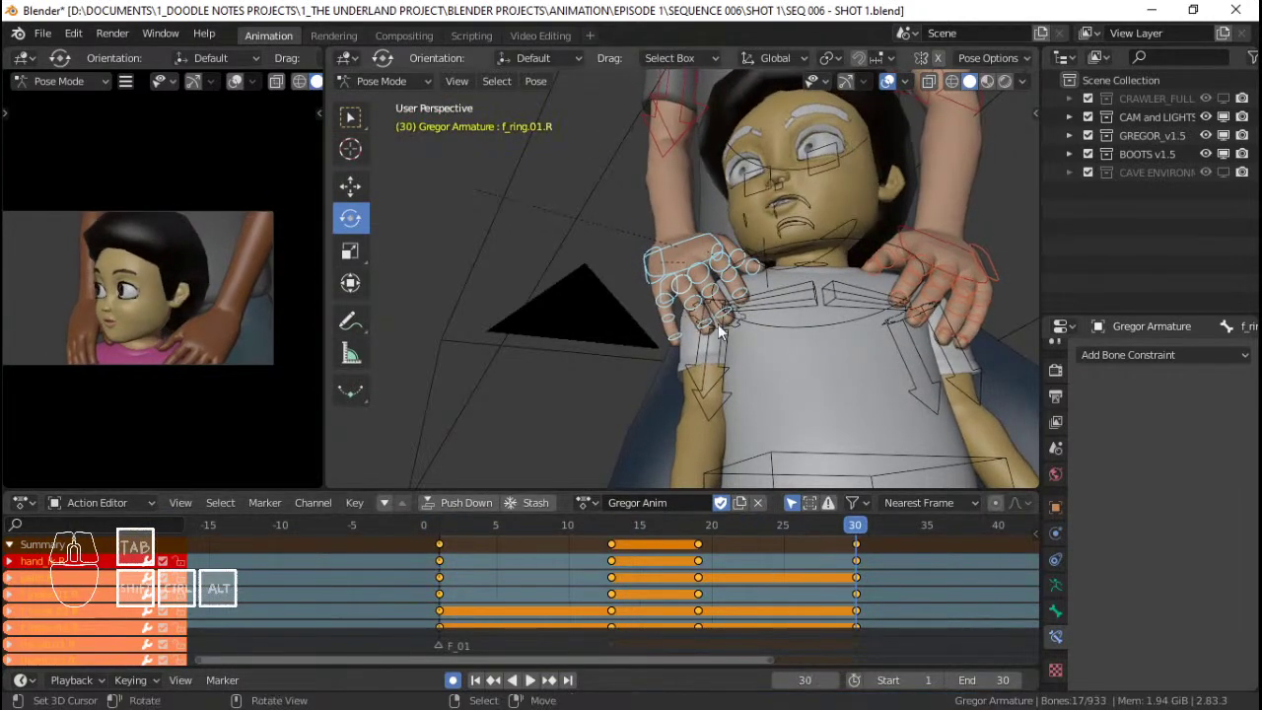
left_click(691, 291)
right_click(691, 292)
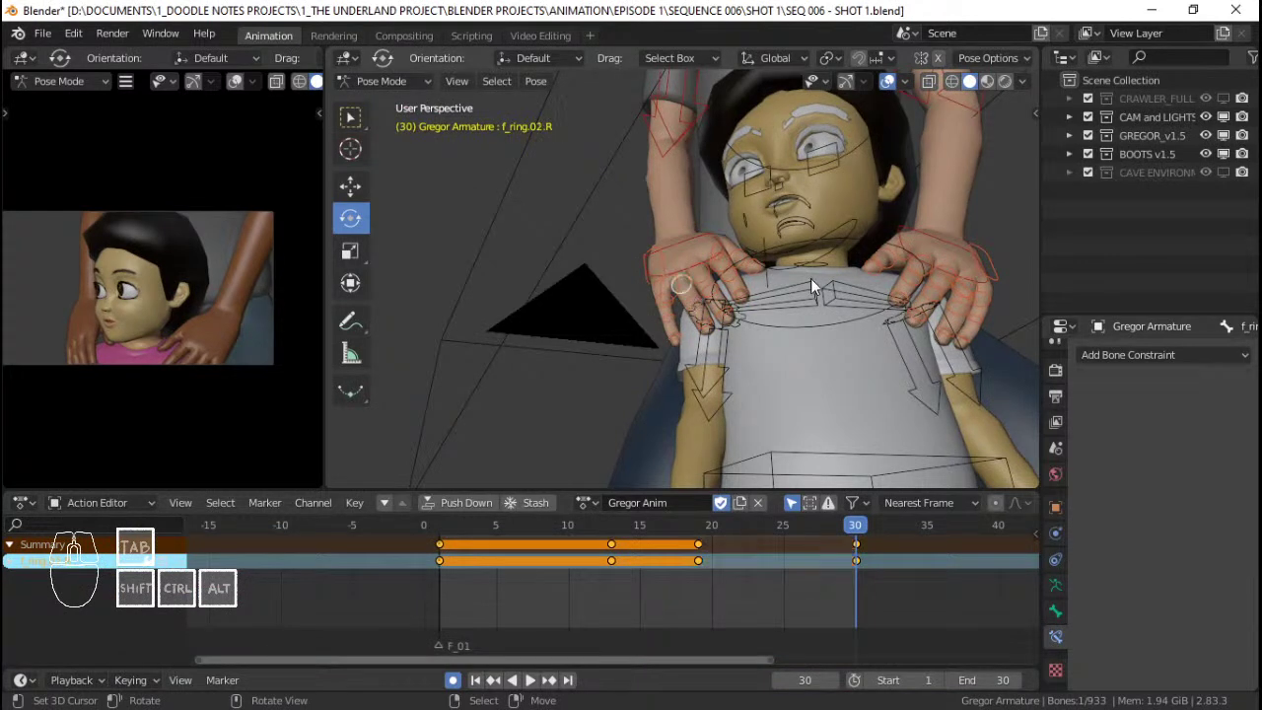
key("r")
key("z")
key("z")
left_click(817, 293)
Rotate the first middle finger bone of Gregor's right hand slightly about its local Z axis.
left_click(709, 267)
middle_click_drag(712, 264, 737, 294, "shift")
key("r")
key("z")
key("z")
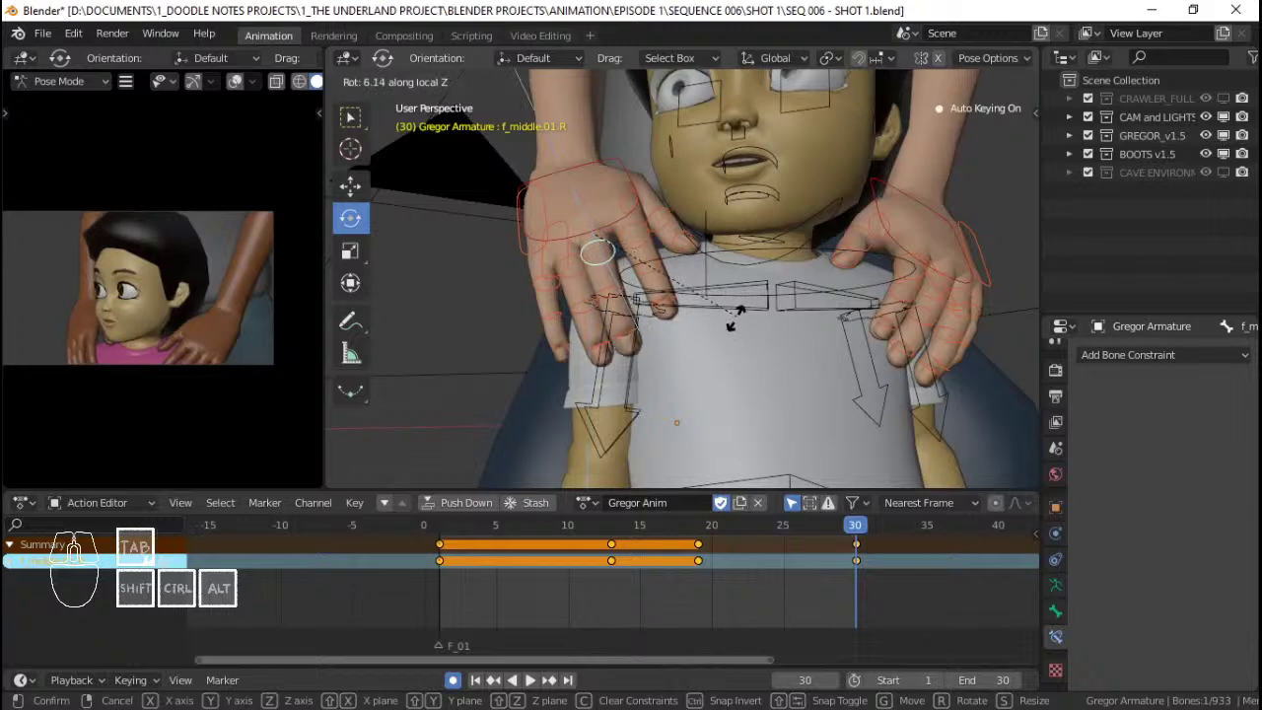
left_click(717, 311)
Rotate the first index finger bone of Gregor's right hand slightly about its local Z axis.
right_click(642, 228)
key("r")
key("z")
key("z")
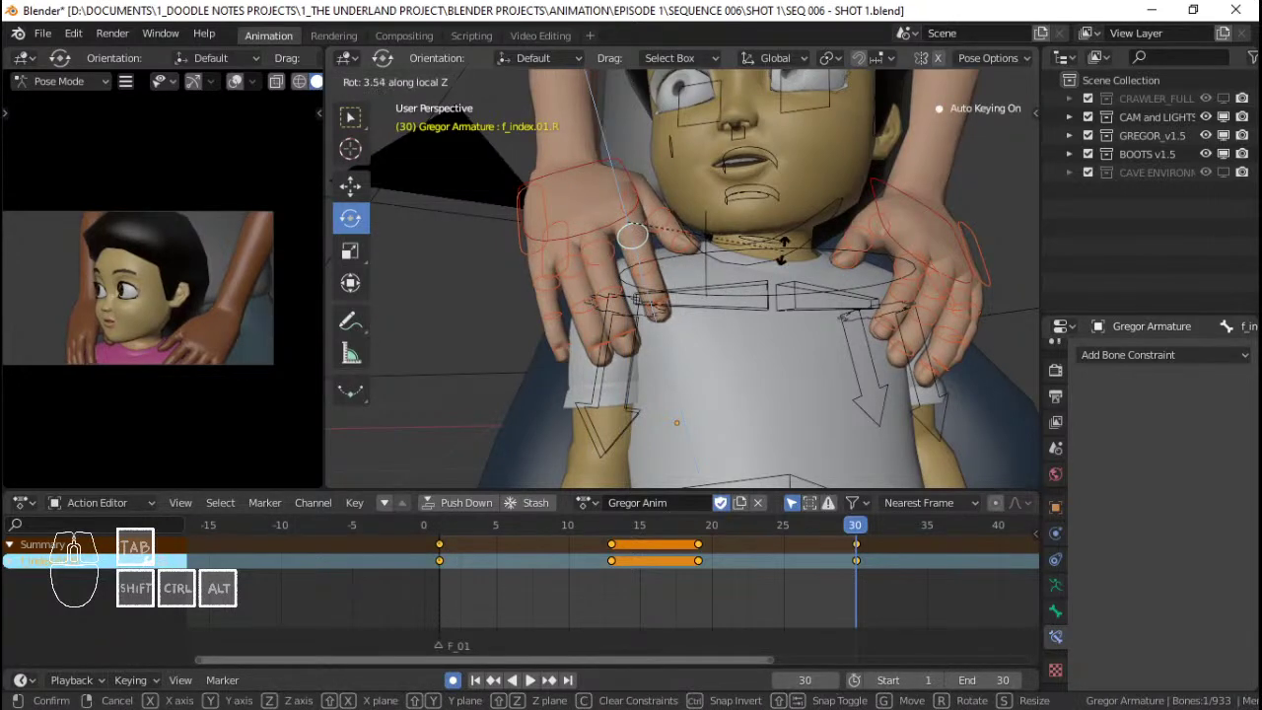
left_click(666, 261)
Keyframe the adjusted pose of all right-hand bones at frame 30 and check the motion in playback.
scroll(631, 260, "down", 2)
key("c")
left_click(611, 269)
right_click(611, 268)
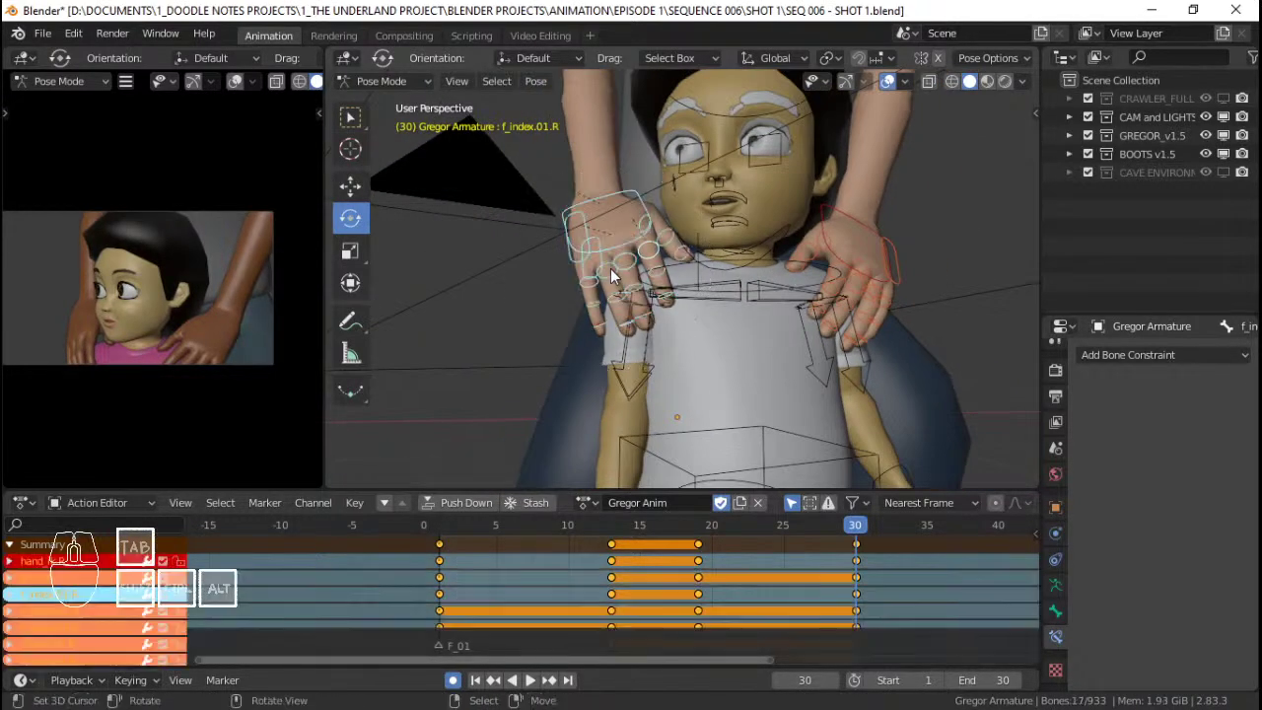
key("i")
key("space")
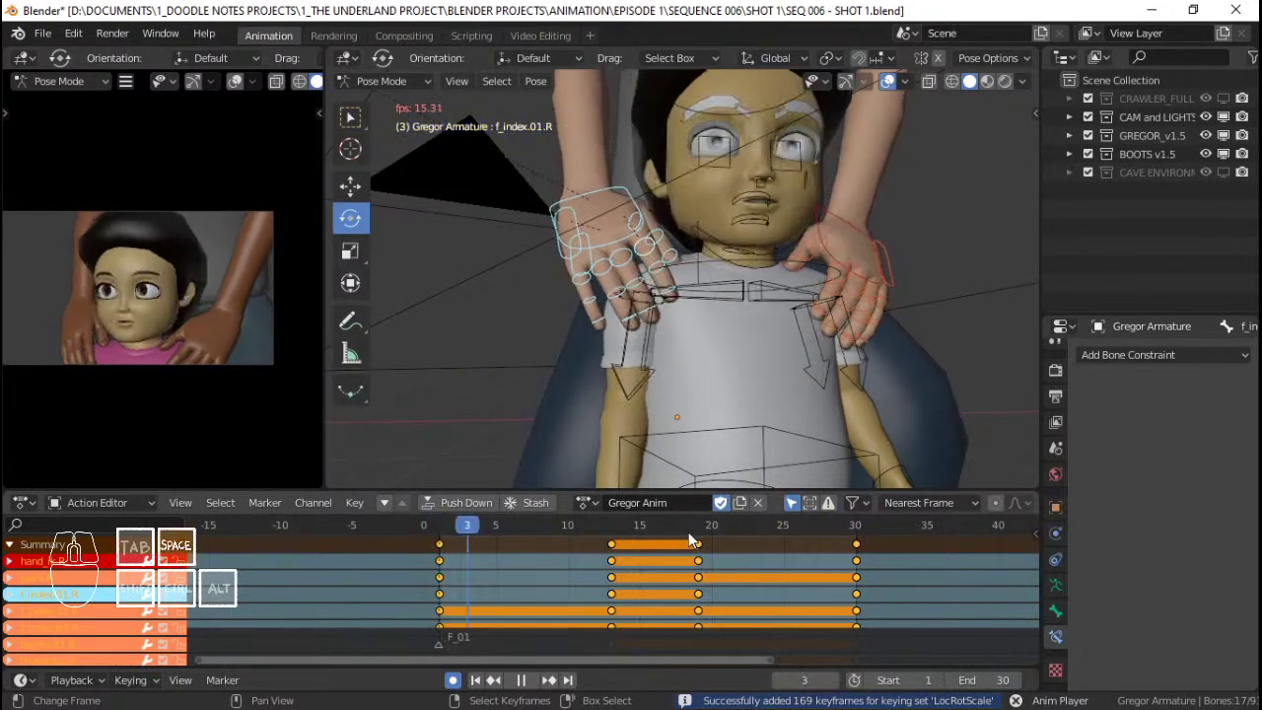
key("space")
Return to frame 1, switch Gregor's armature from Pose Mode to Object Mode and save the file.
key("ctrl+s")
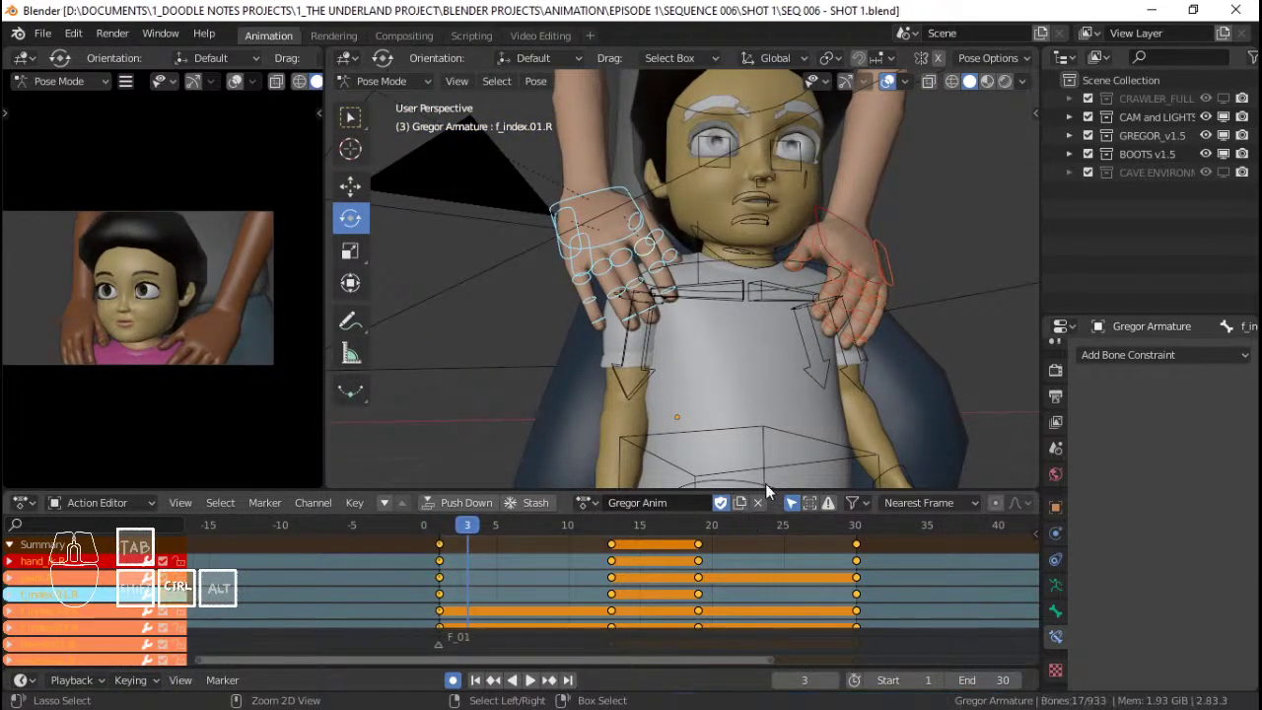
key("space")
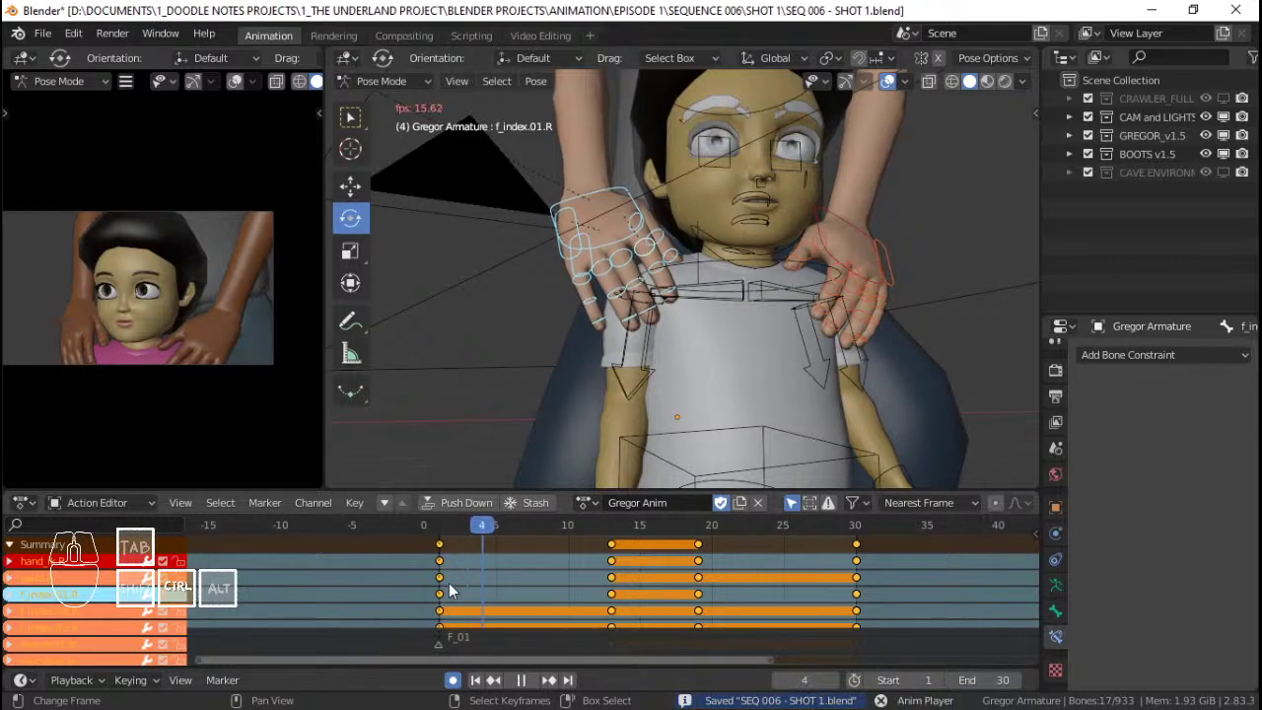
key("space")
left_click(449, 589)
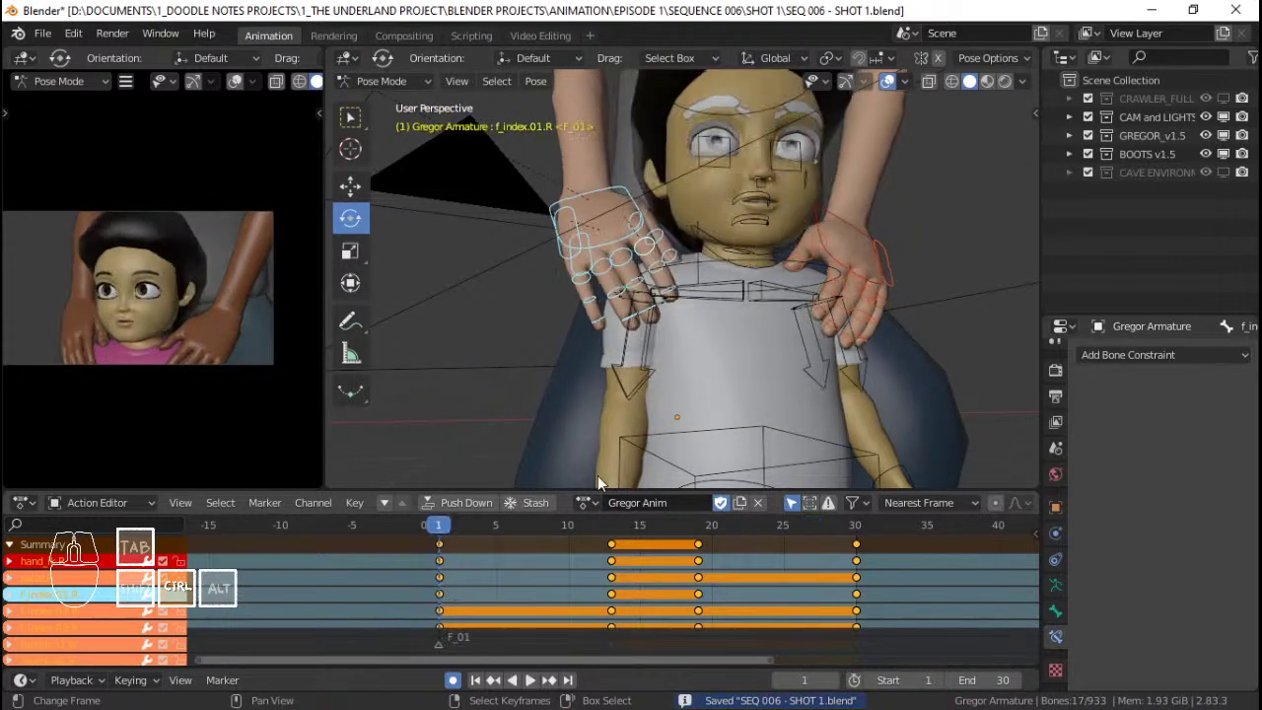
key("ctrl+Tab")
key("ctrl+s")
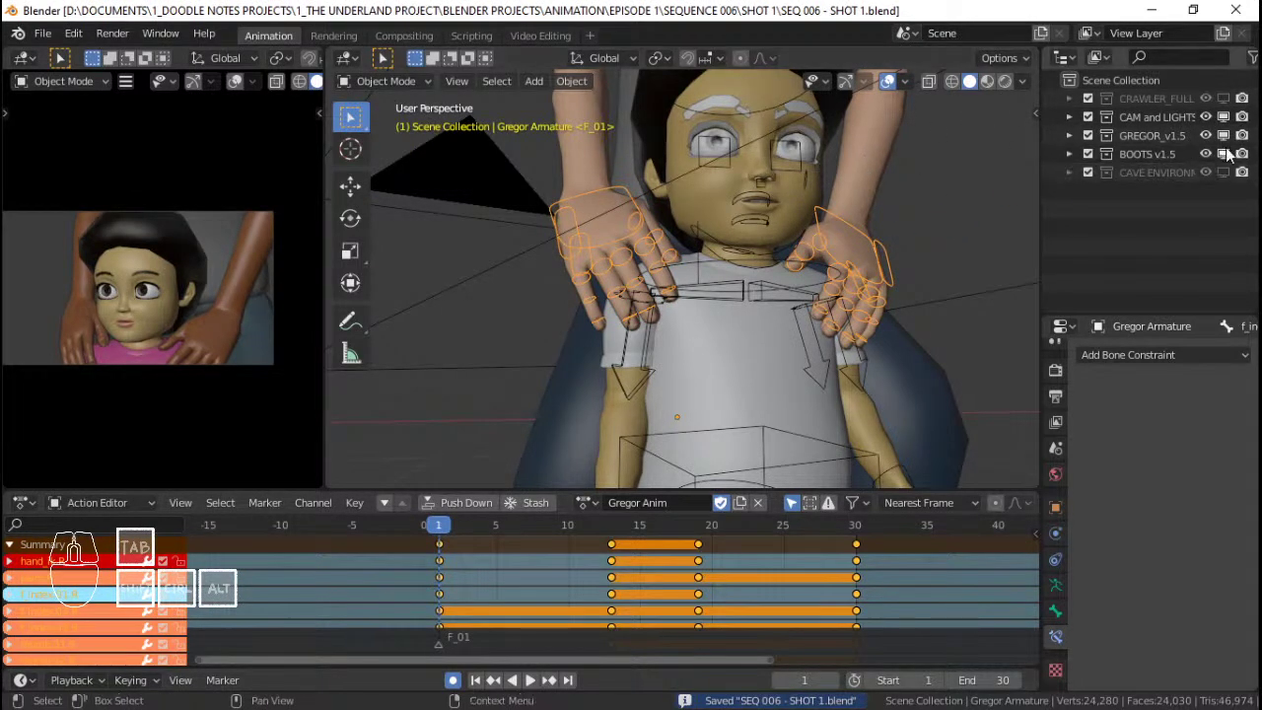
Hide the GREGOR_v1.5 collection in the viewport and select the Boots rig.
left_click(1224, 137)
middle_click_drag(892, 210, 789, 236)
key("space")
key("space")
right_click(736, 258)
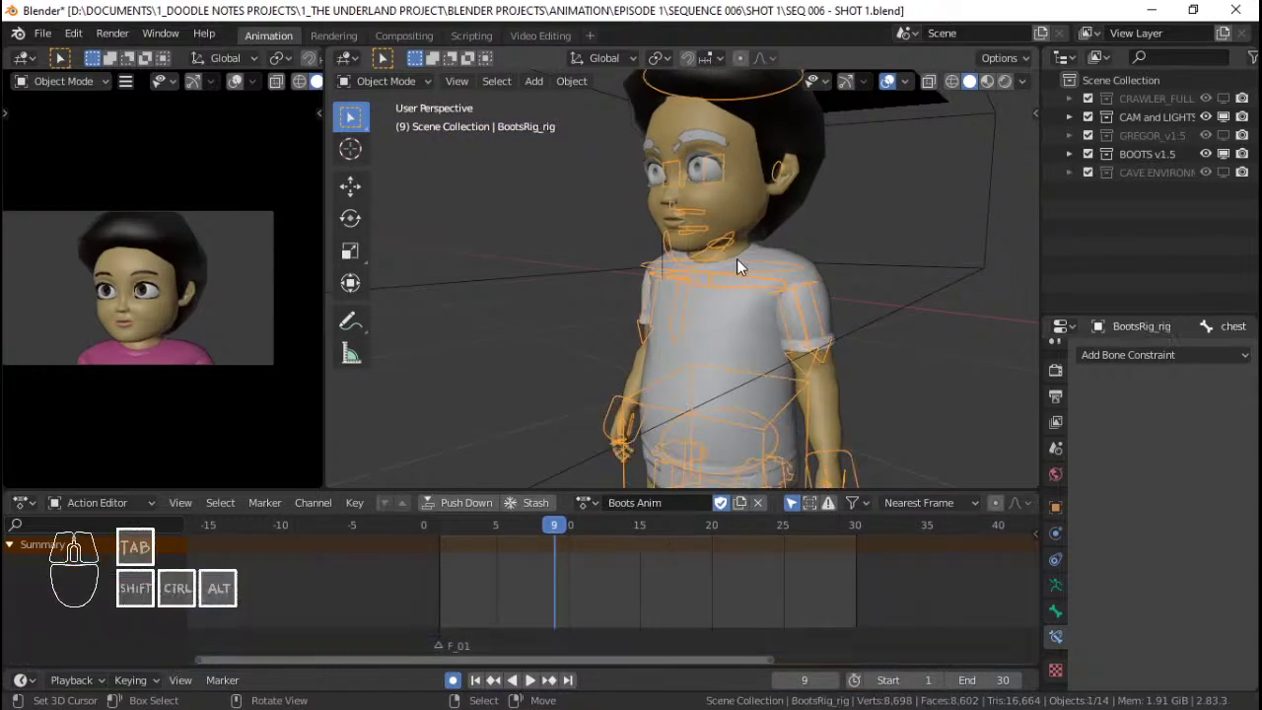
Put the Boots rig in Pose Mode with all its bones selected and go to frame 1.
key("Tab")
key("a")
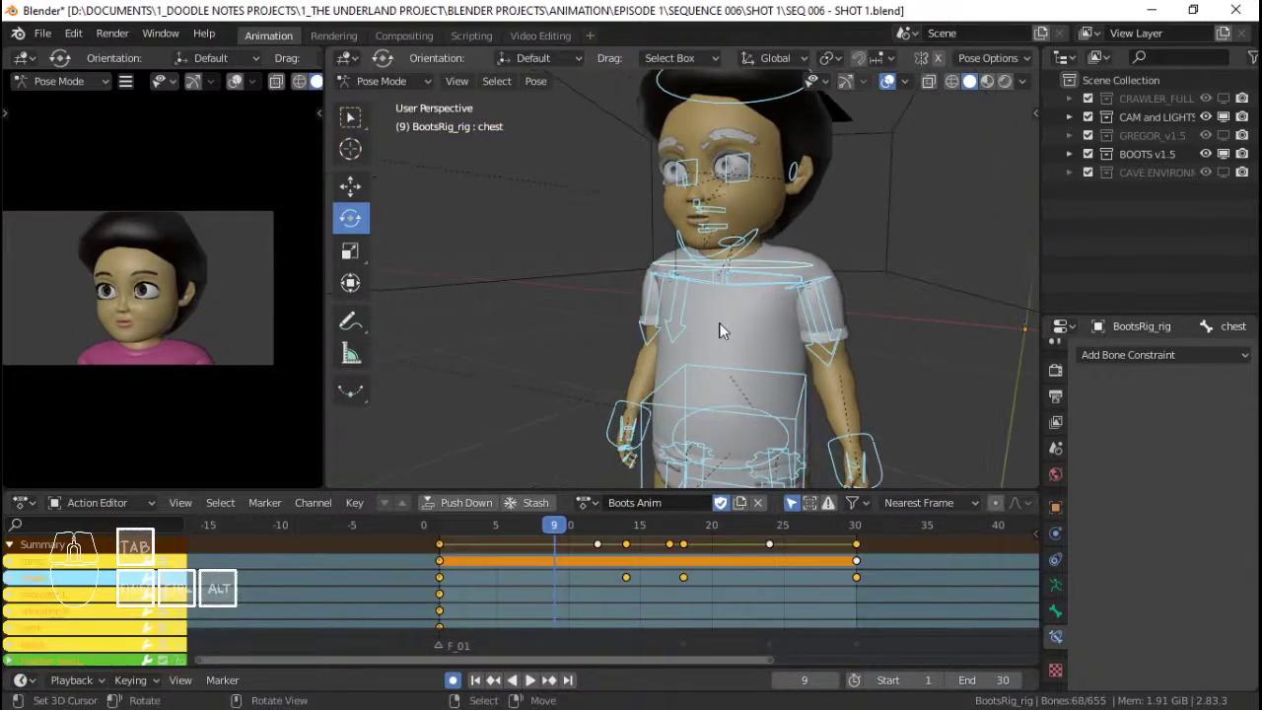
left_click_drag(473, 577, 431, 584)
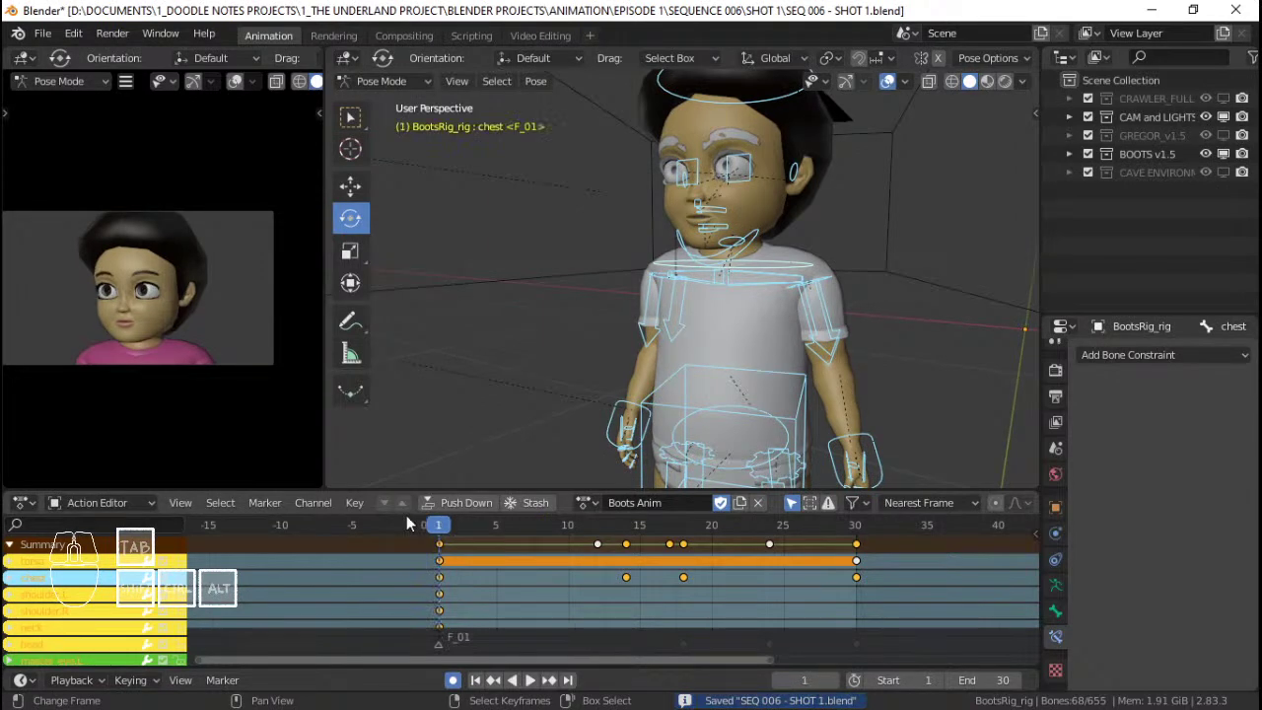
Enlarge the camera view and play back the Boots animation to examine its motion.
scroll(156, 322, "up", 3)
left_click_drag(325, 376, 509, 360)
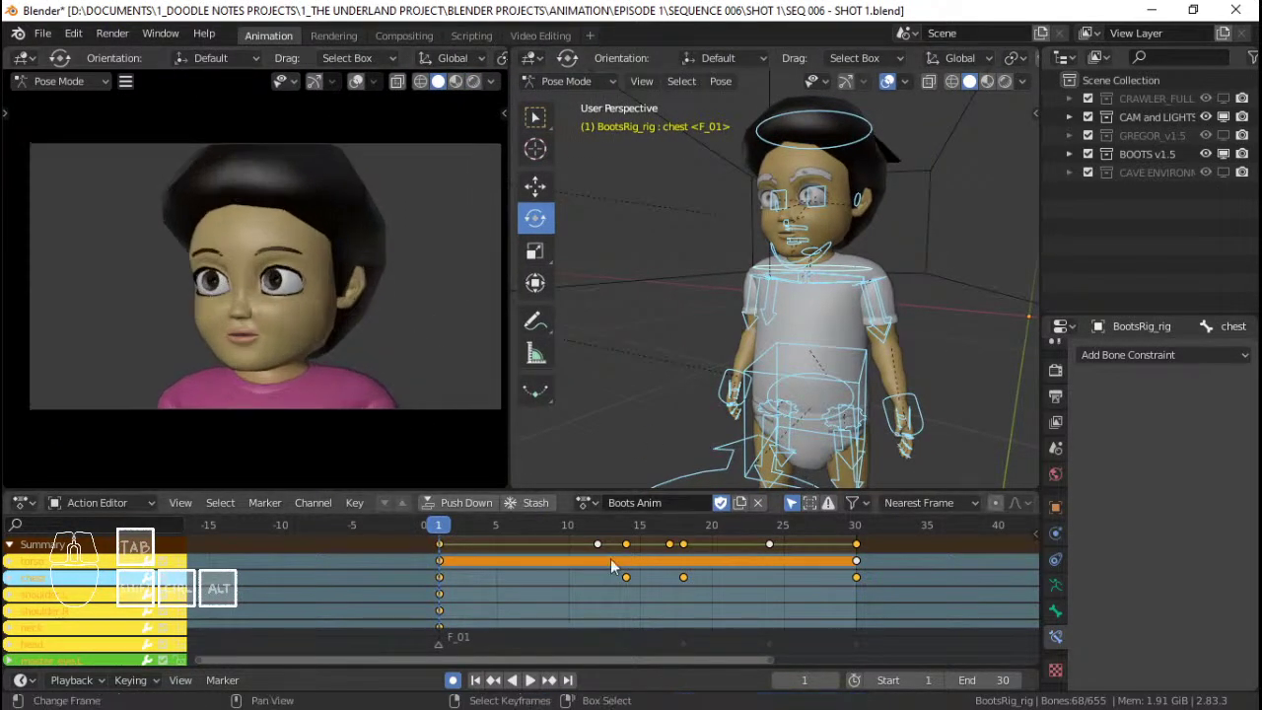
key("space")
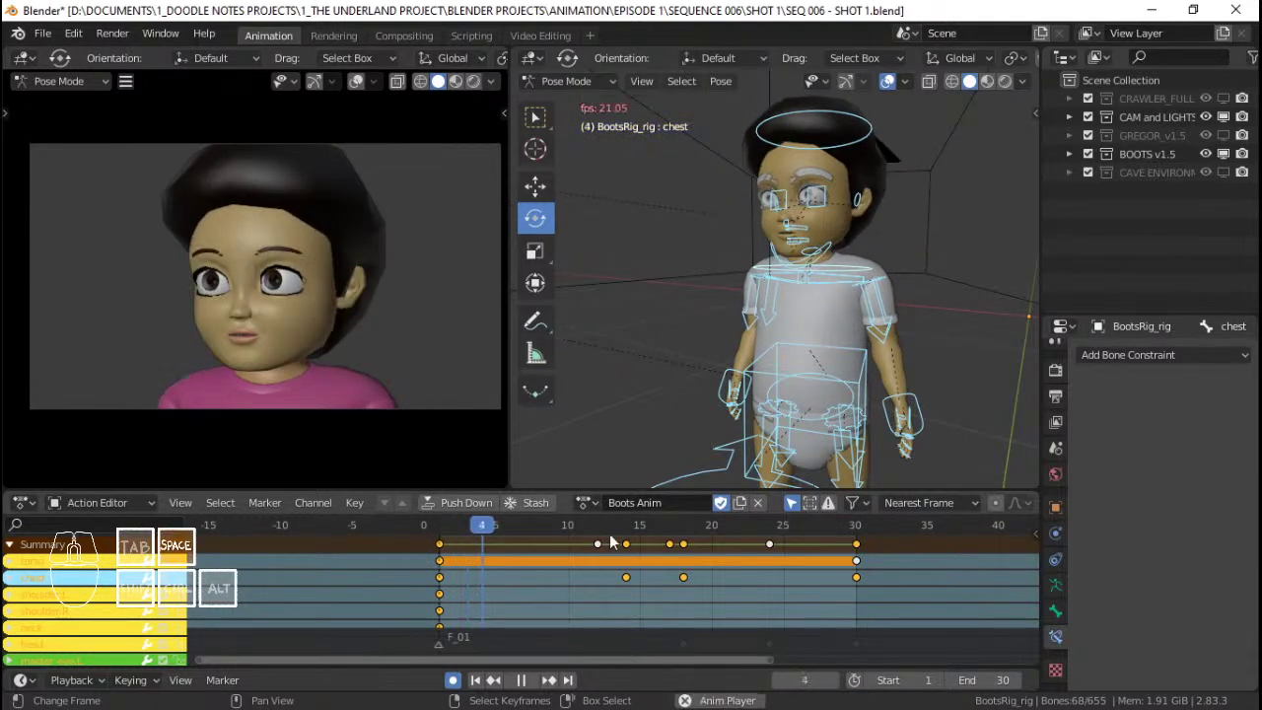
key("space")
Show the chest bone's animation curves normalized in an enlarged Graph Editor.
left_click(845, 271)
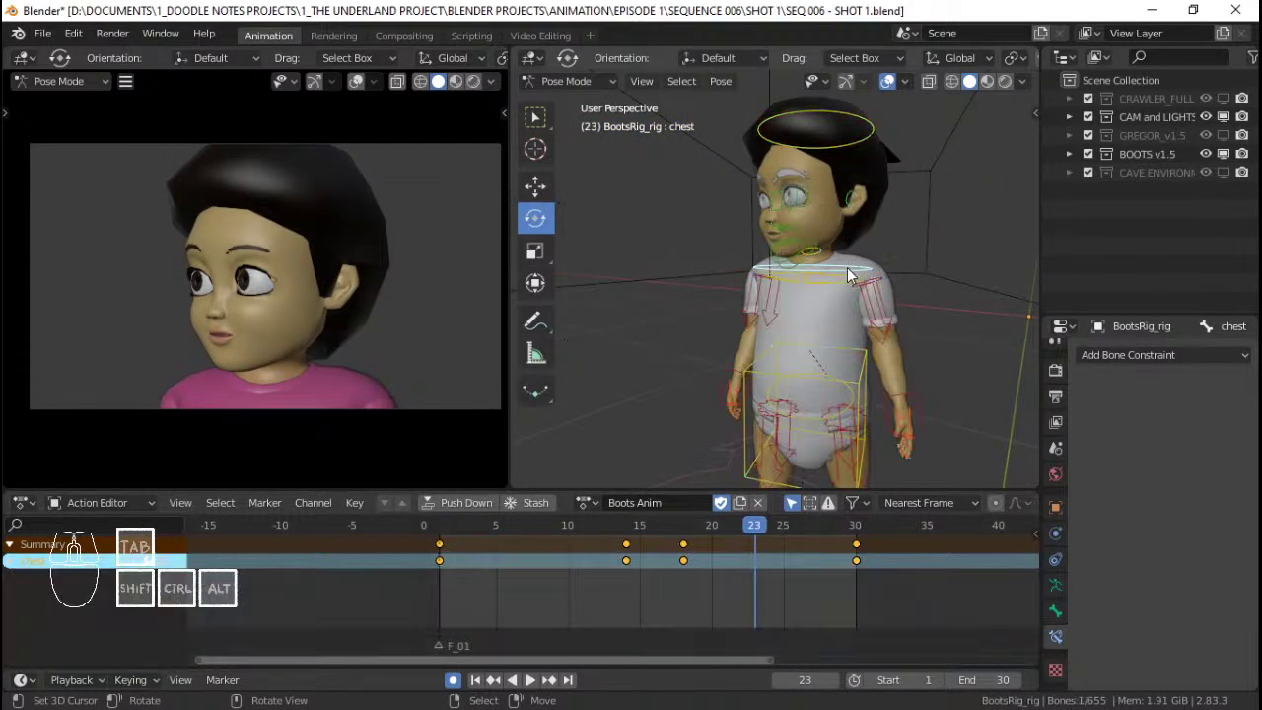
key("ctrl+Tab")
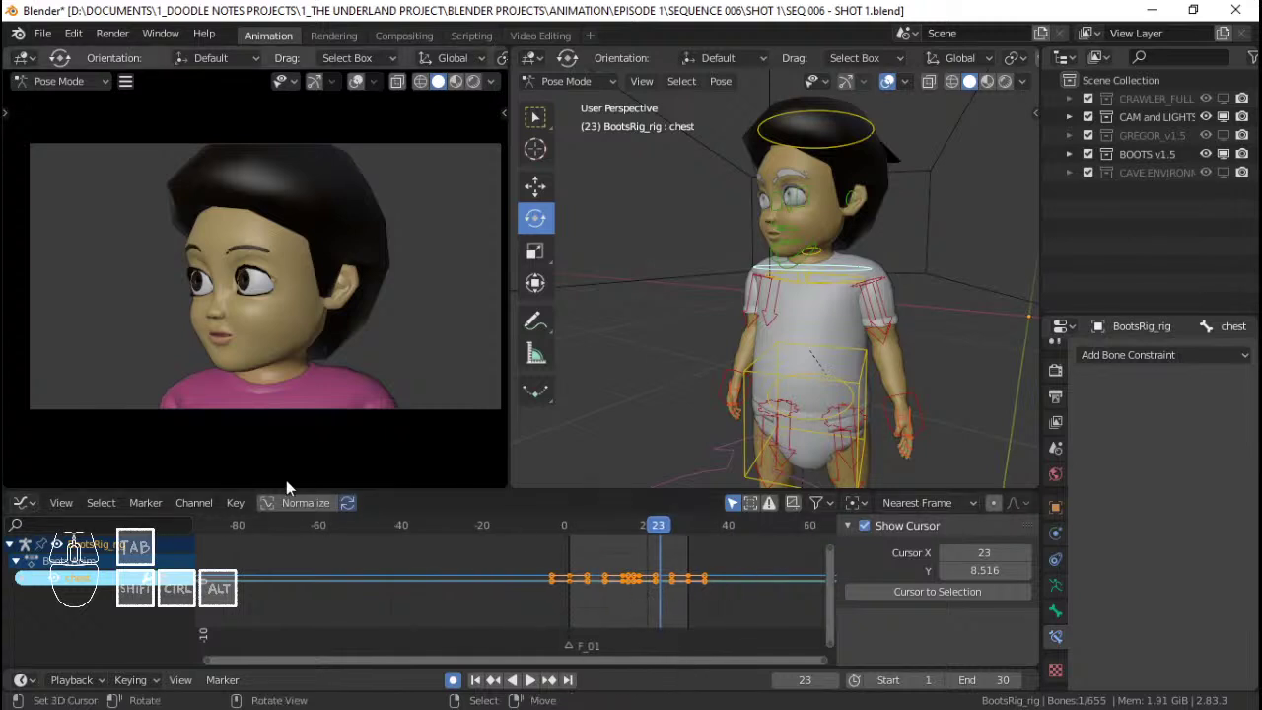
left_click(282, 505)
middle_click_drag(624, 583, 590, 584, "ctrl")
middle_click_drag(589, 523, 598, 534)
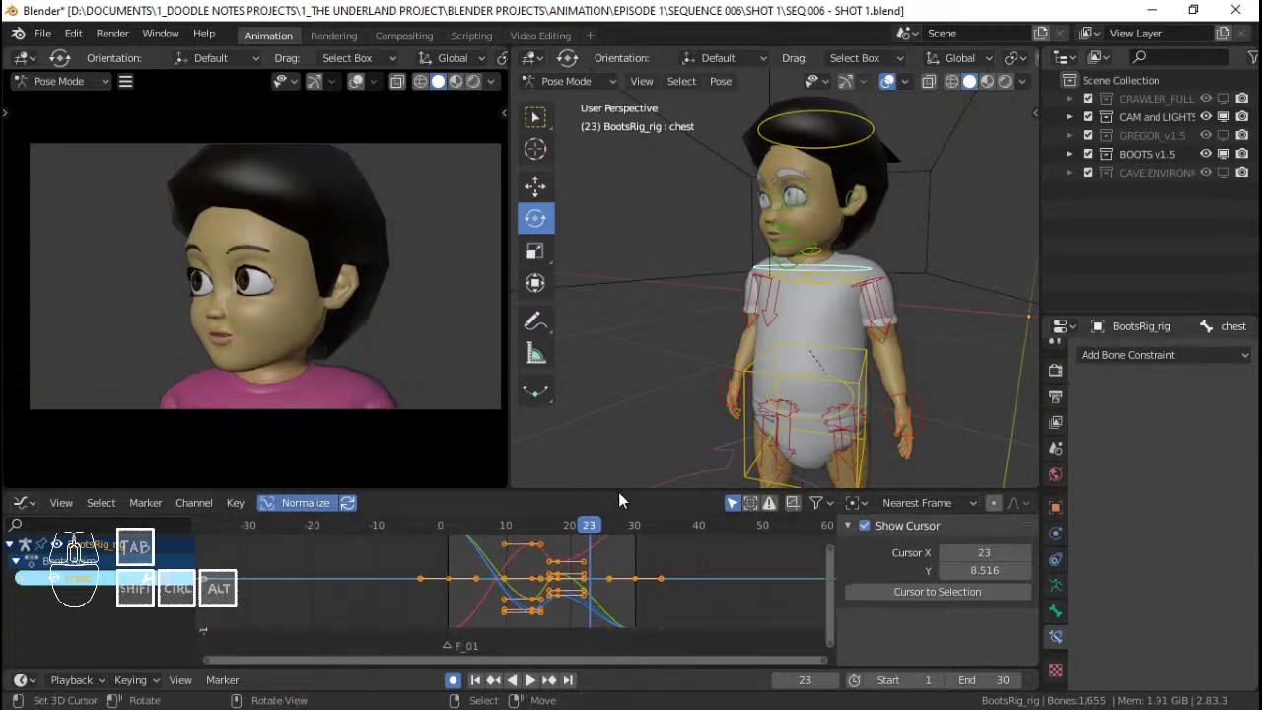
left_click_drag(618, 490, 642, 361)
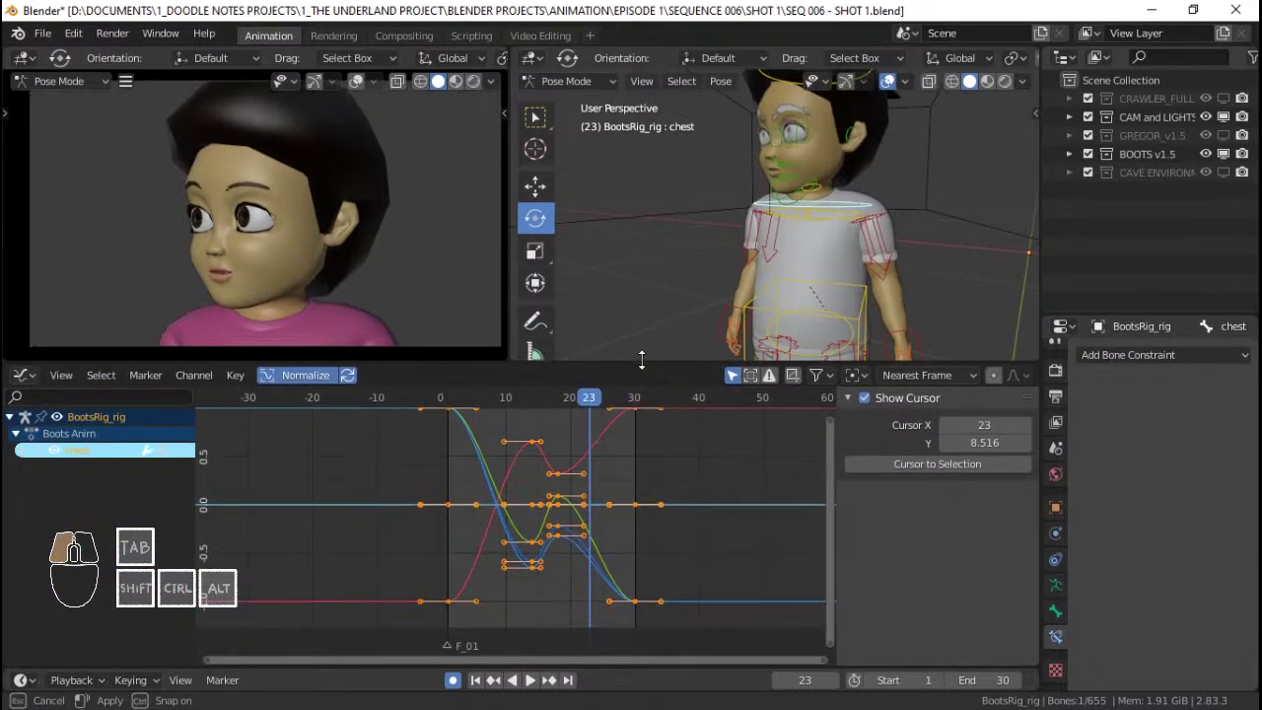
middle_click_drag(594, 477, 589, 491)
middle_click_drag(585, 507, 610, 534, "ctrl")
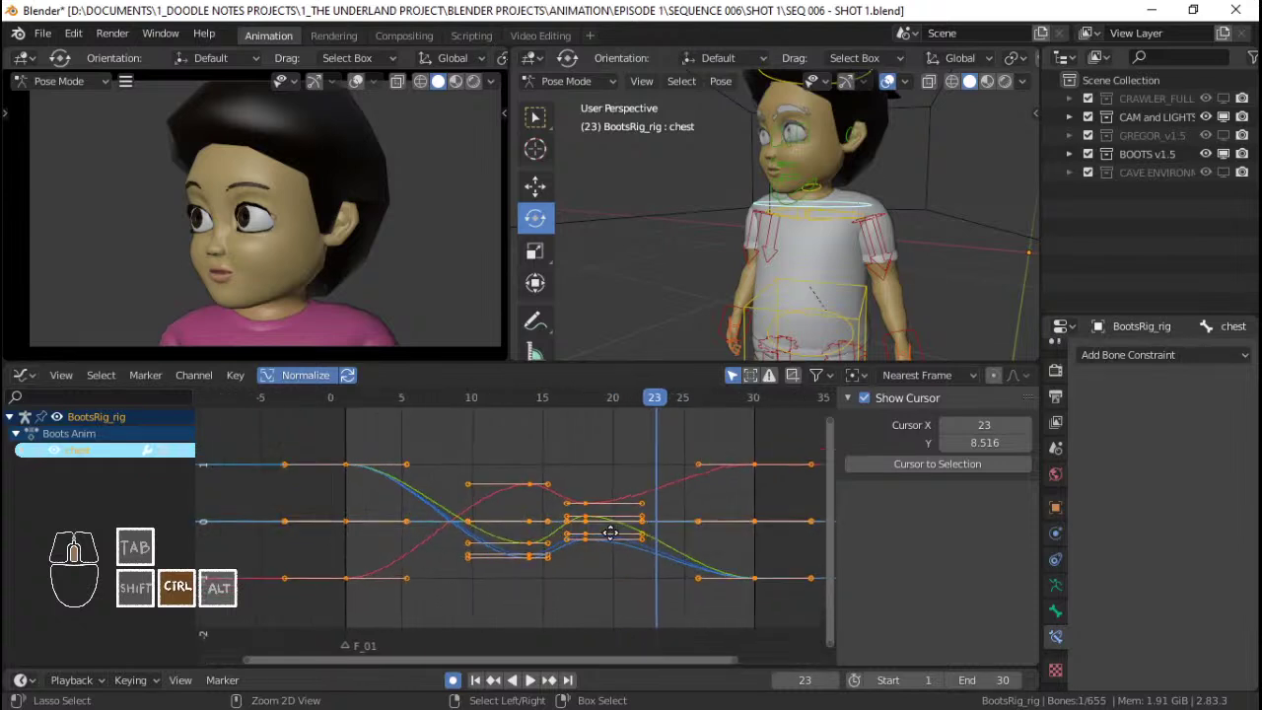
Play back the Boots animation from a side view and examine the chest movement against its curves.
key("space")
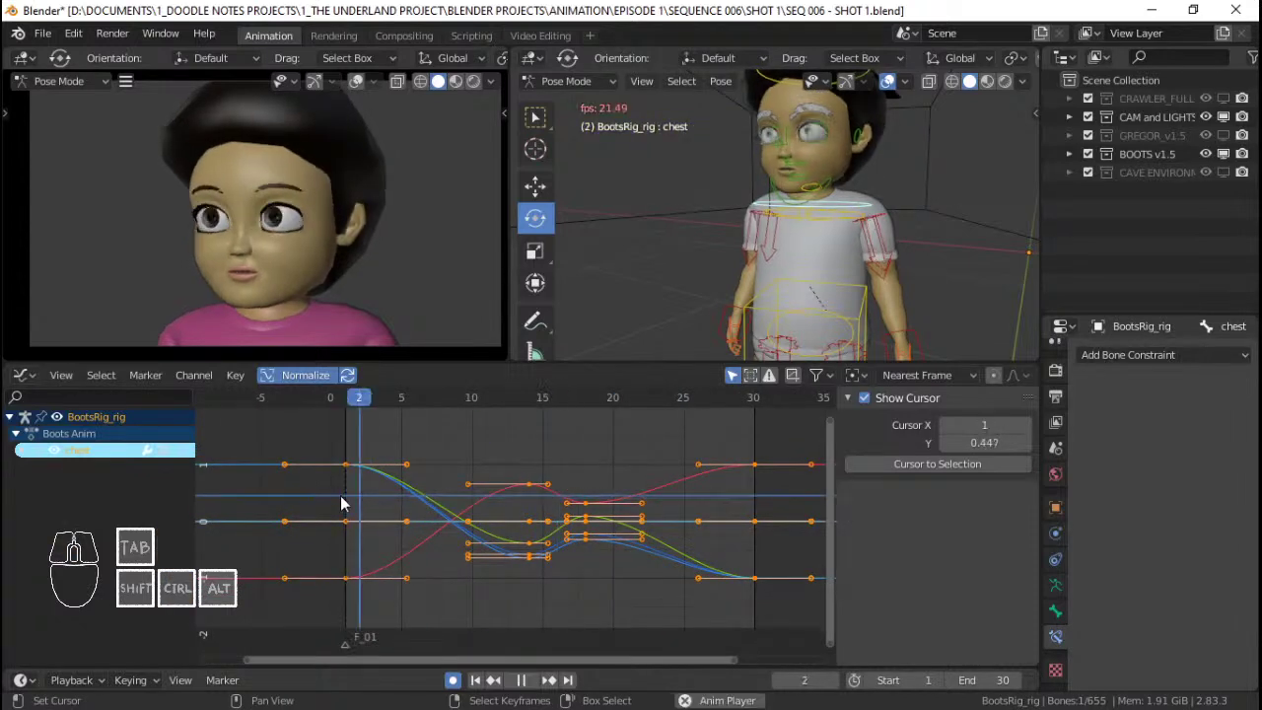
key("space")
middle_click_drag(765, 273, 659, 319)
left_click(411, 478)
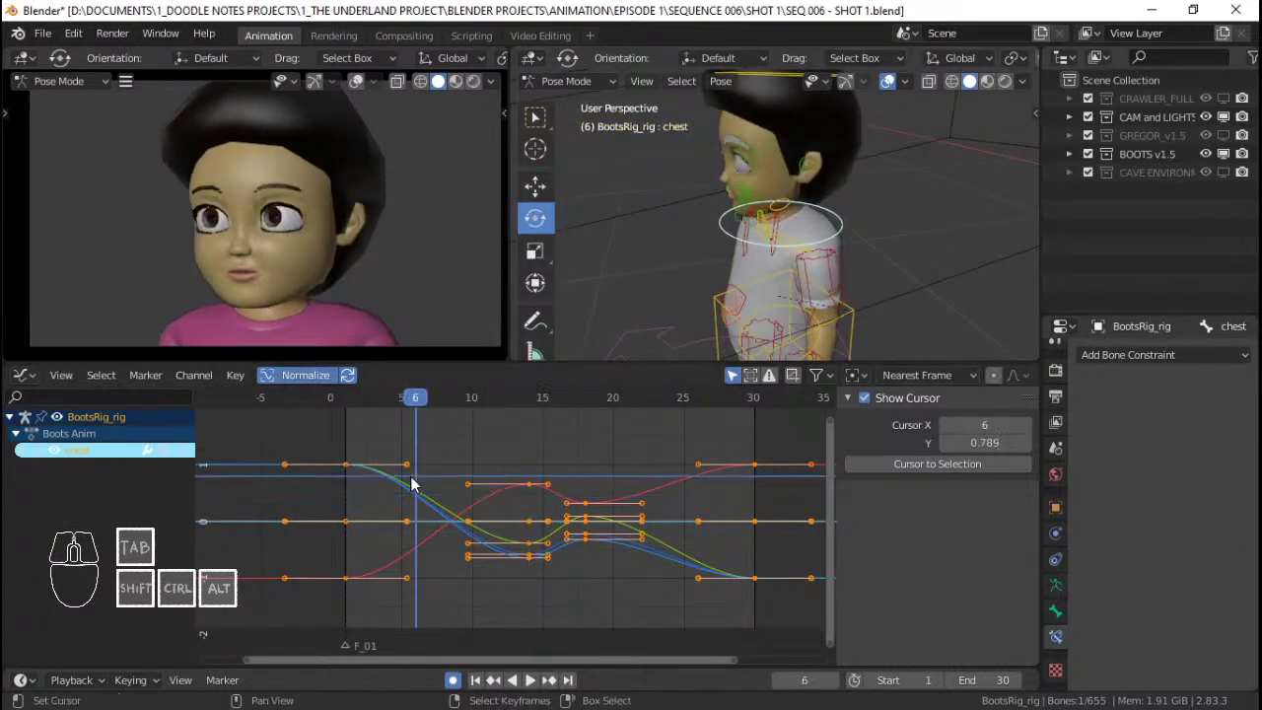
key("space")
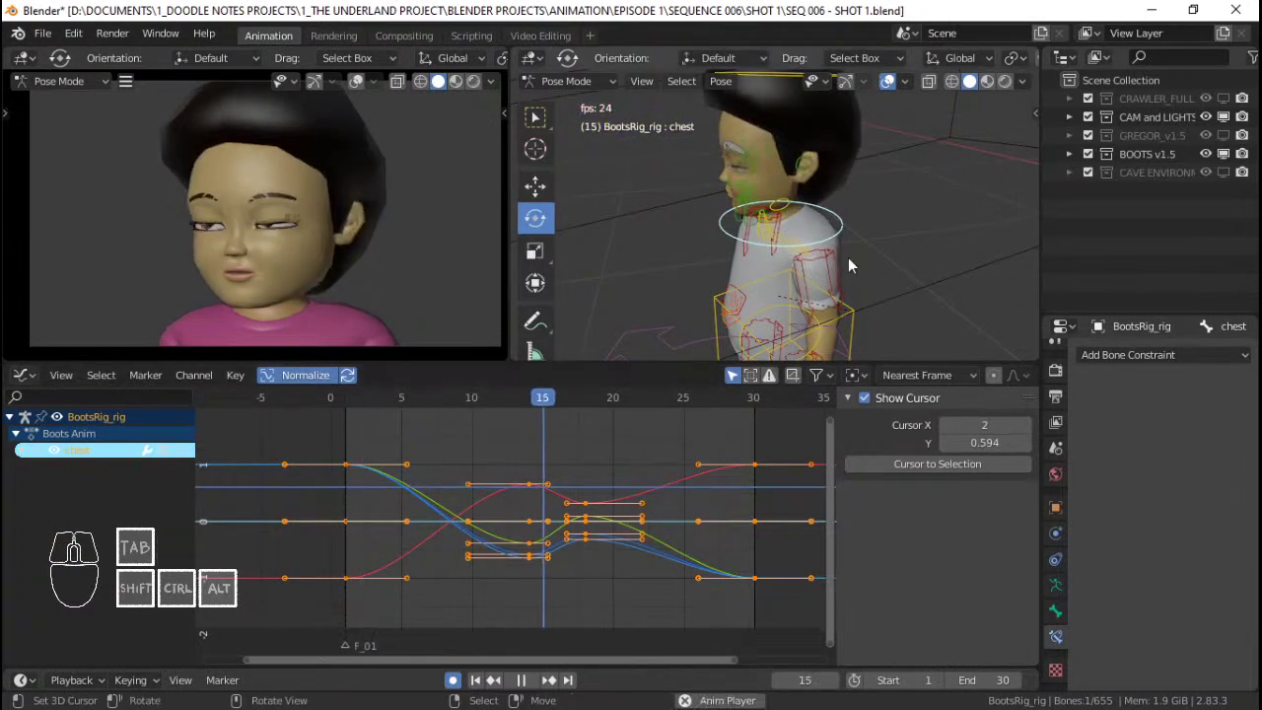
key("space")
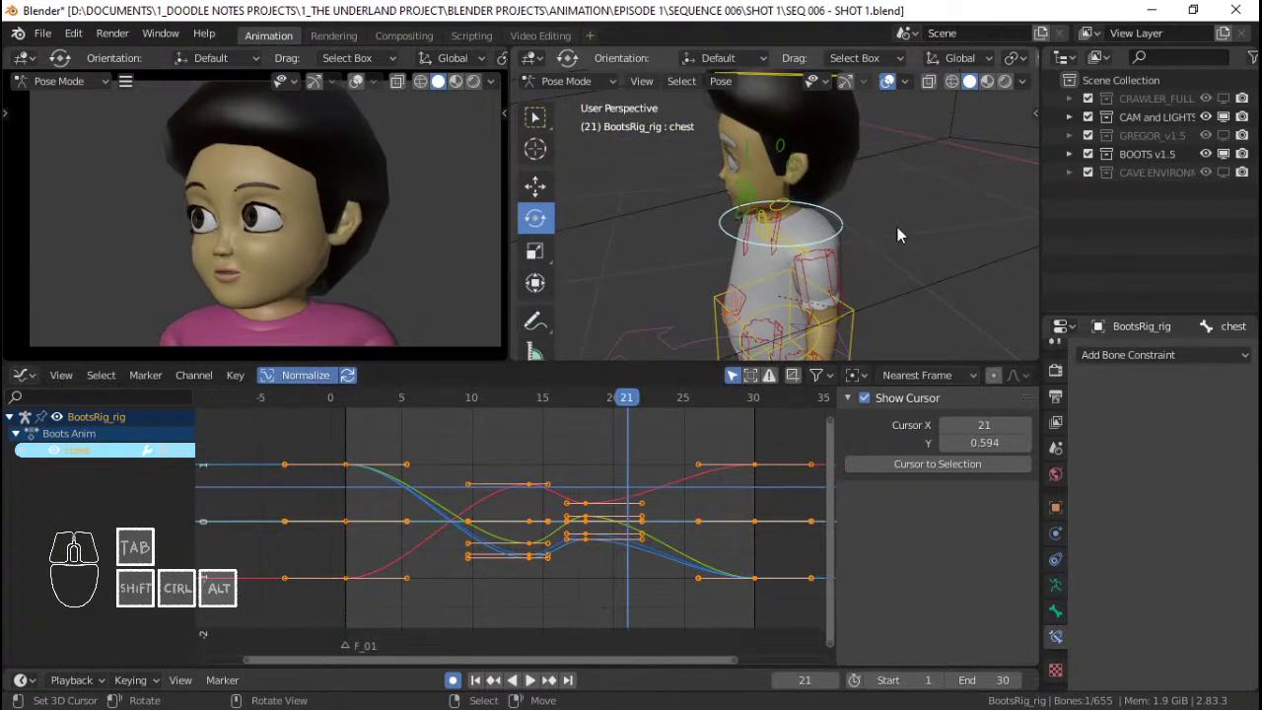
key("r")
key("z")
key("z")
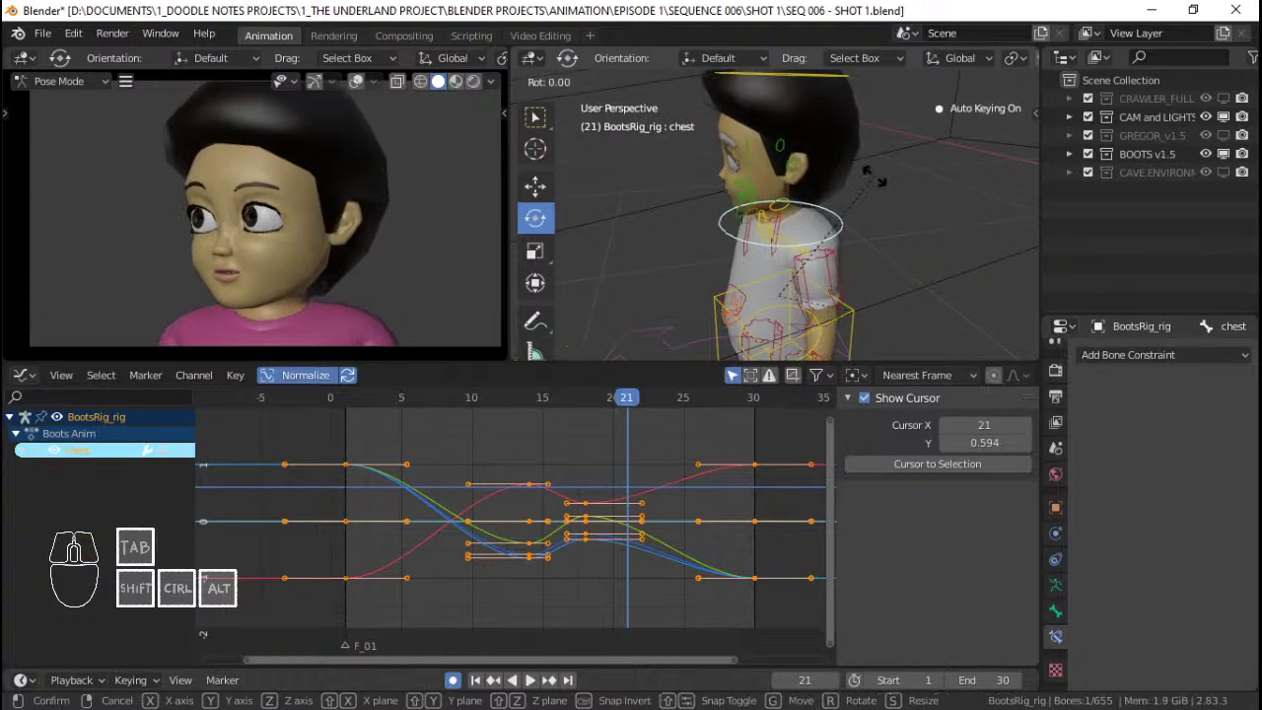
left_click(878, 175)
Expand the chest bone's channels, make its Z Quaternion Rotation curve active and go to frame 13.
left_click(25, 452)
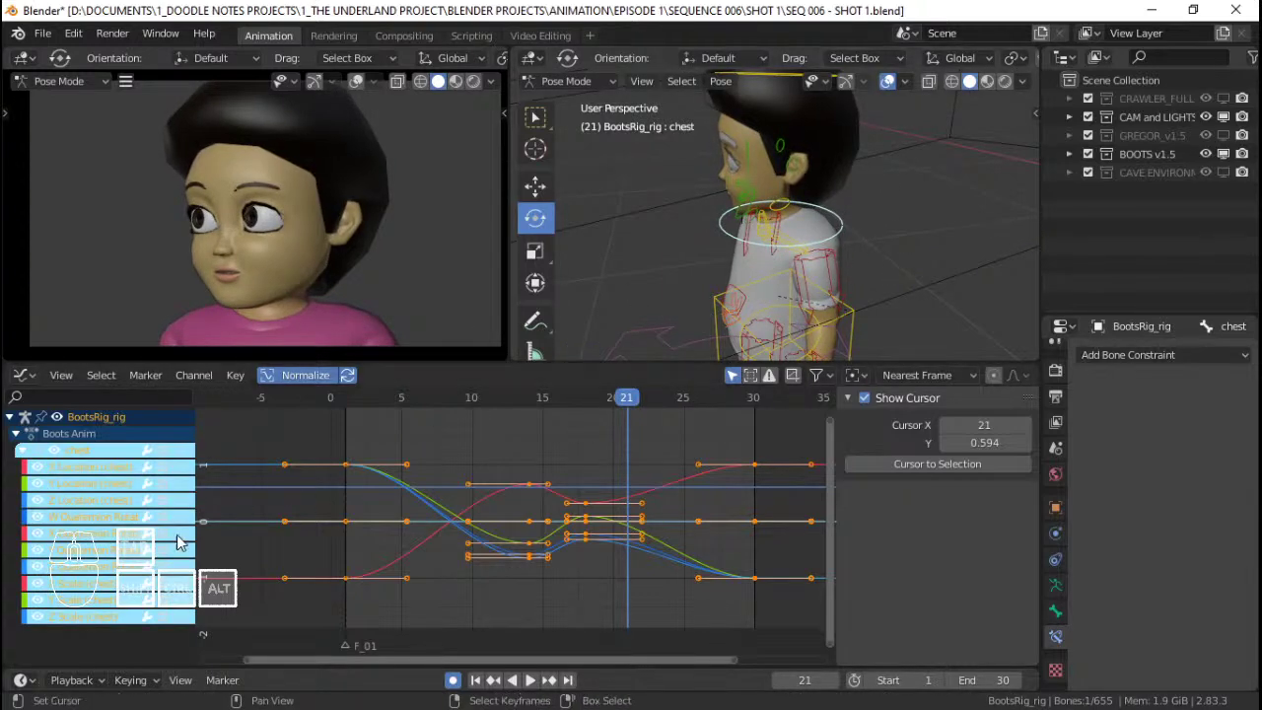
left_click(79, 570, "alt")
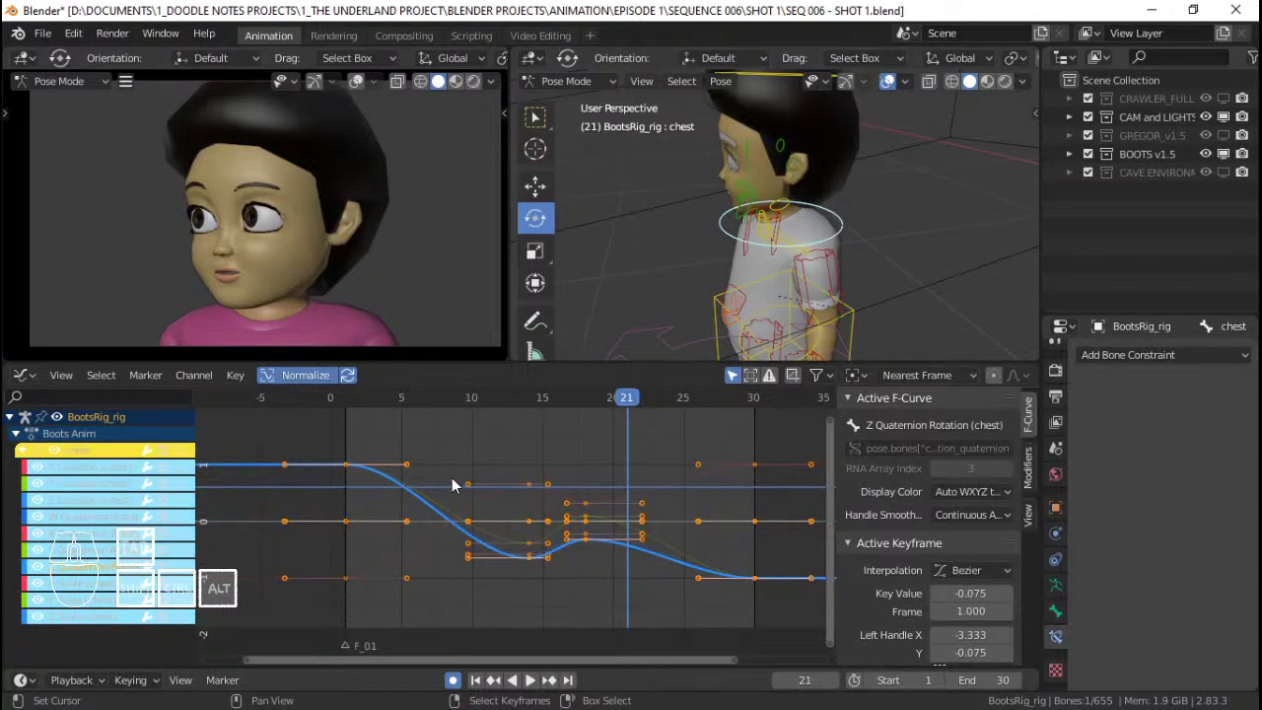
scroll(452, 486, "up", 8, "alt")
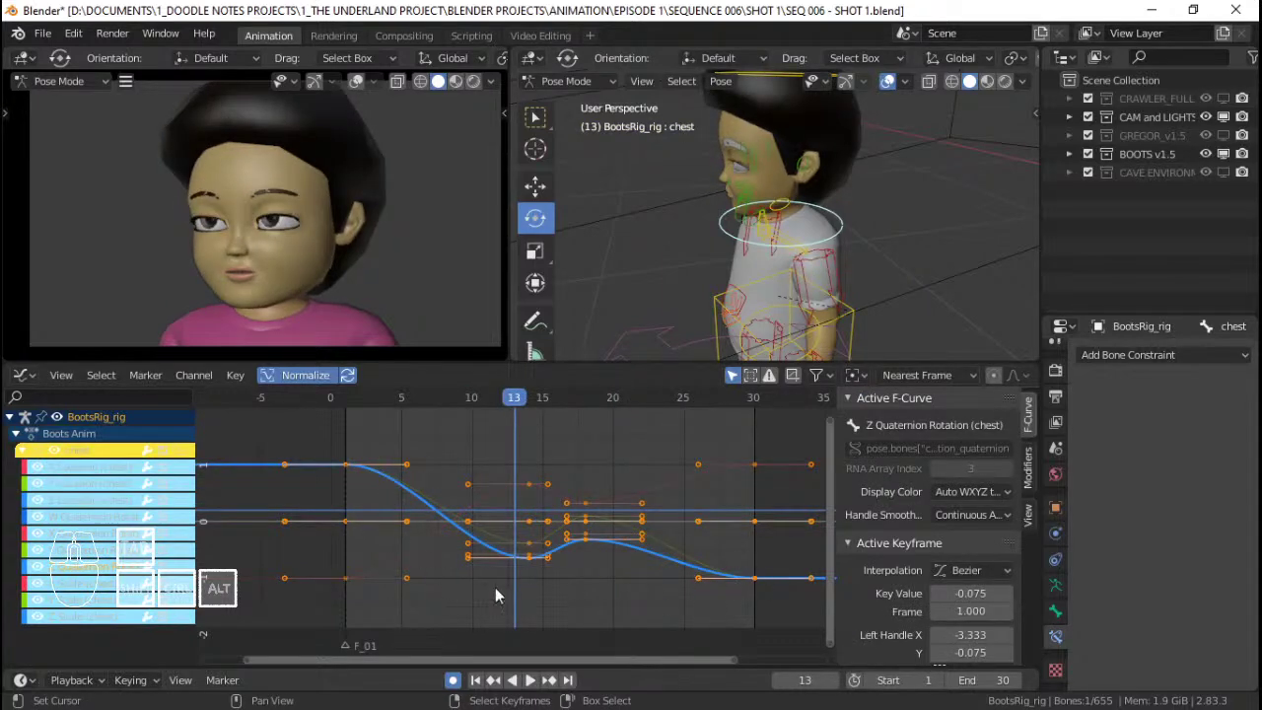
Raise the frame 14 keyframe of the chest's Z Quaternion Rotation curve vertically to about -0.104.
left_click(587, 541)
left_click(523, 560)
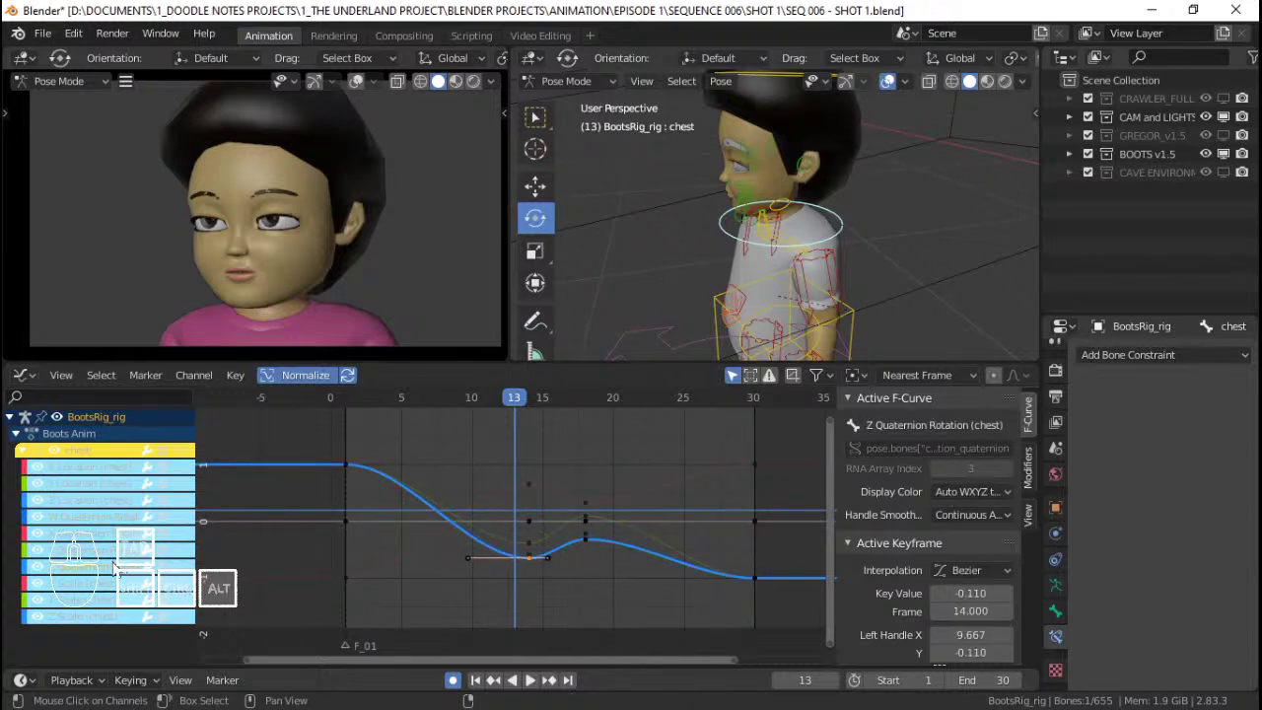
key("g")
key("y")
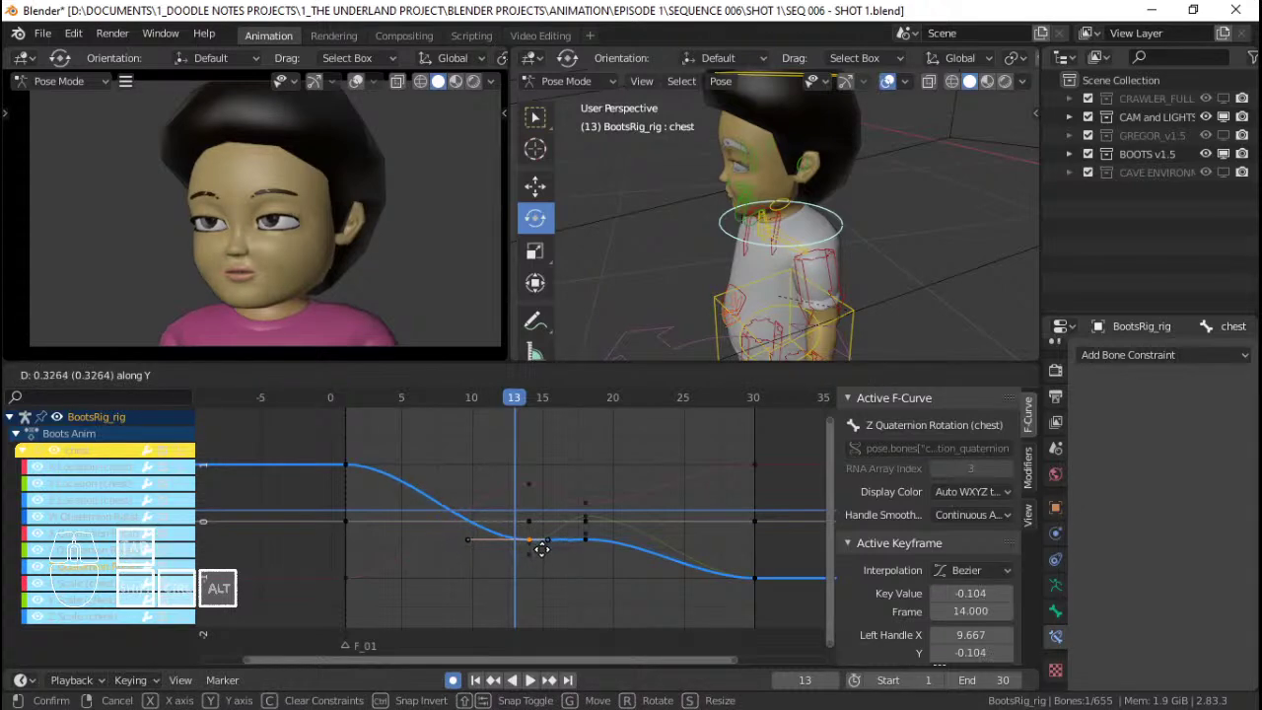
left_click(541, 549)
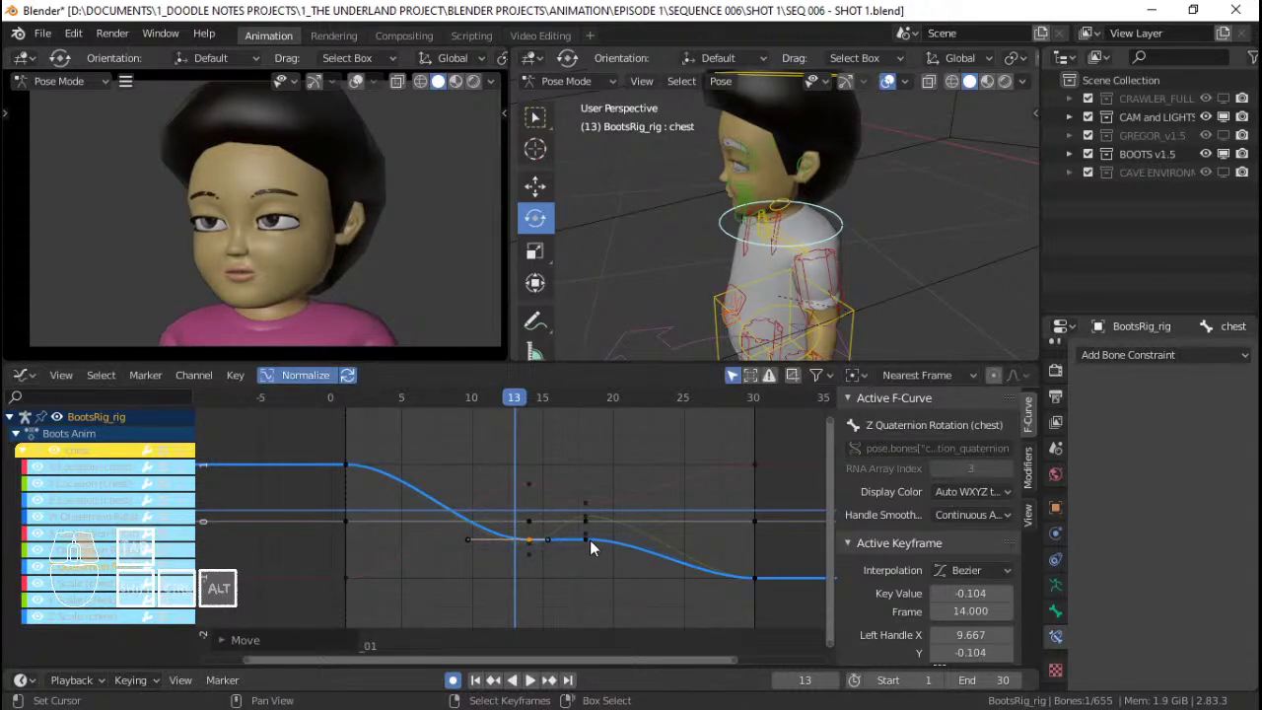
Lower the frame 18 keyframe of the chest's Z Quaternion Rotation curve vertically to about -0.110.
left_click(590, 540)
key("g")
key("y")
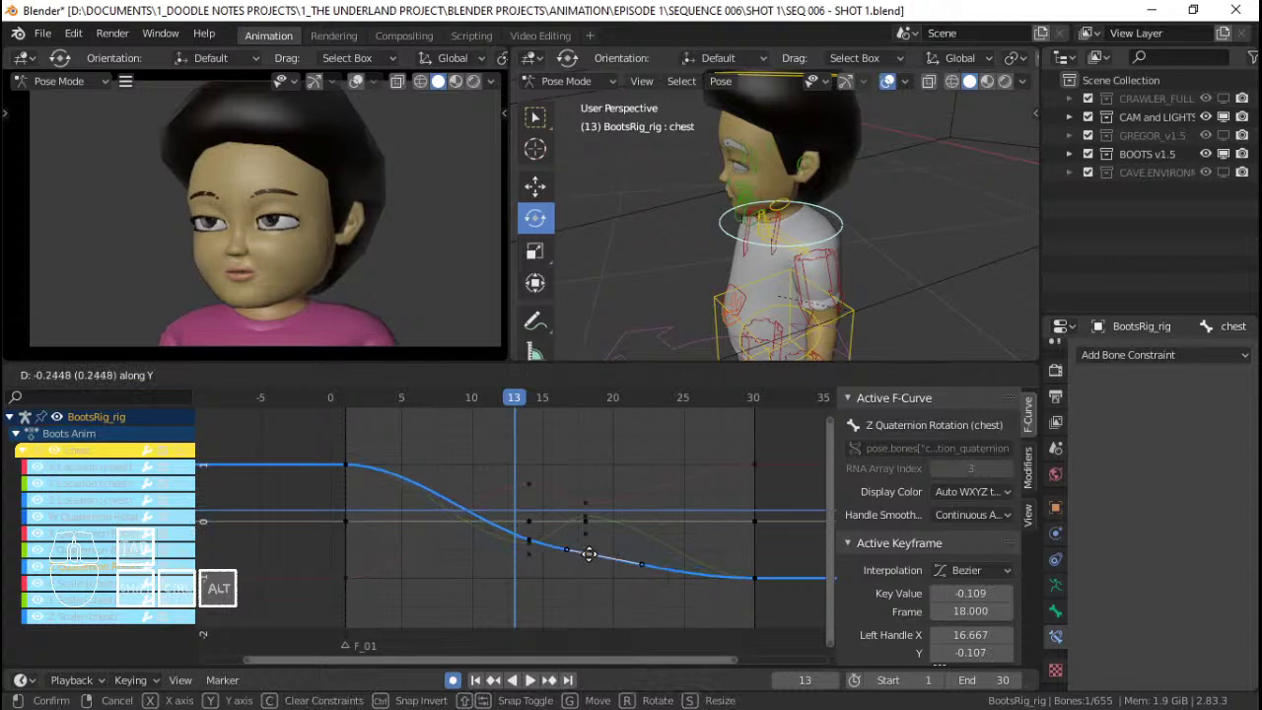
left_click(588, 557)
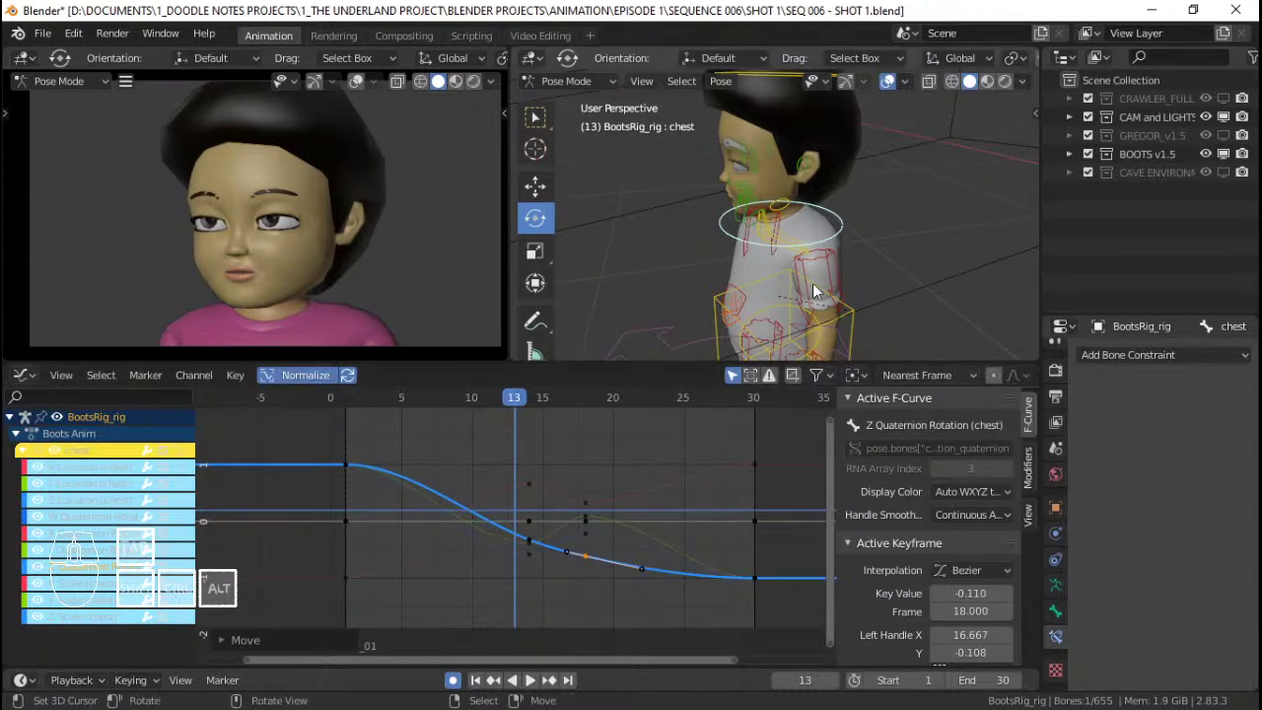
key("r")
key("z")
key("z")
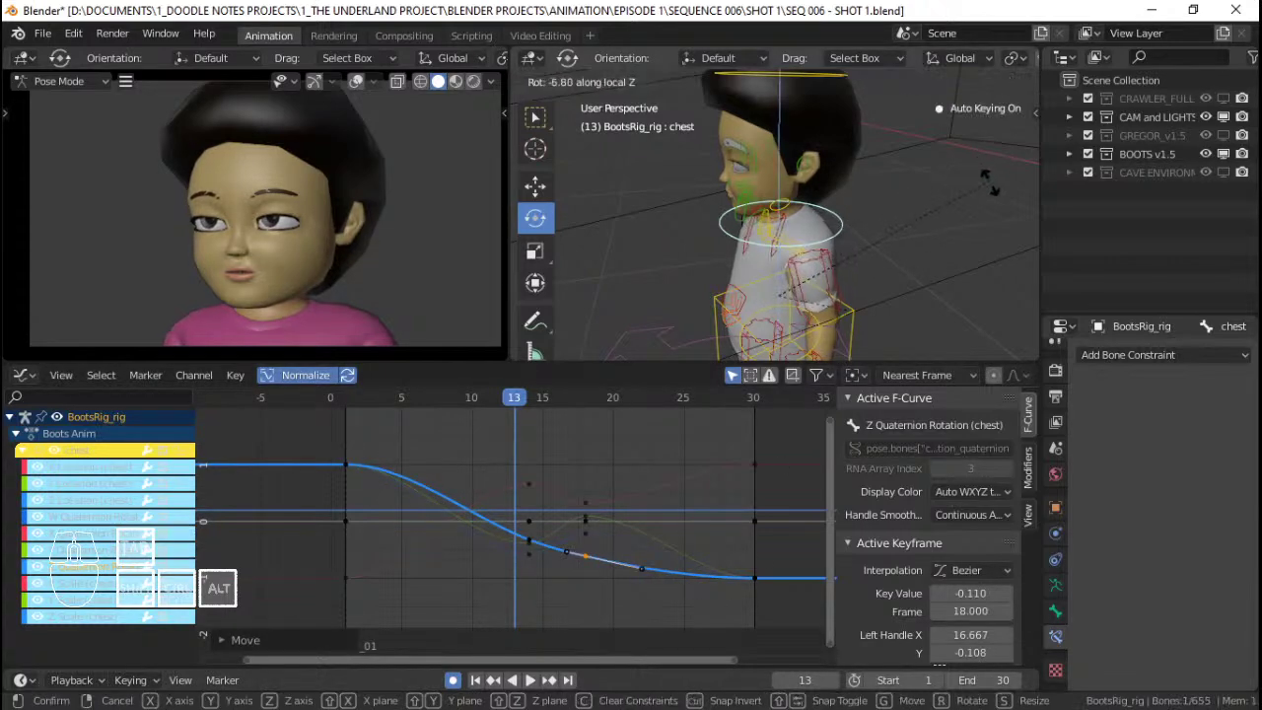
left_click(956, 300)
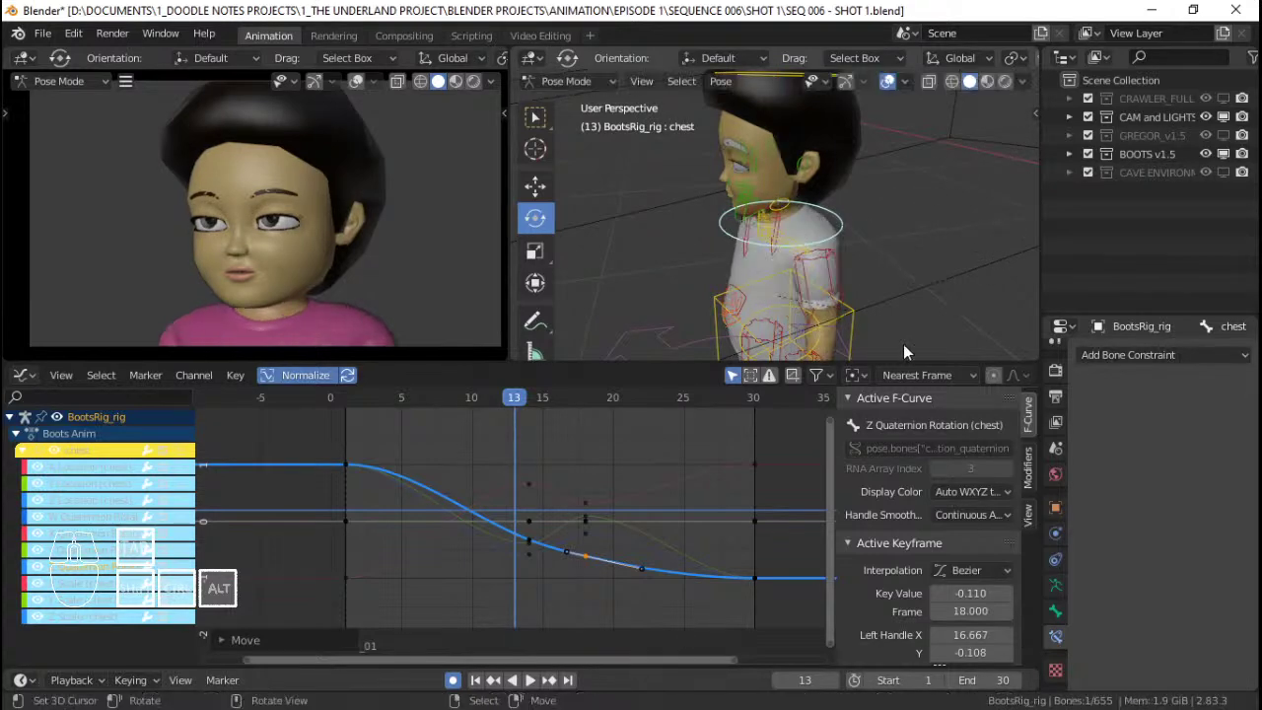
Play back the motion, then move the frame 14 keyframe of the chest's Z Quaternion Rotation curve horizontally to frame 12.
left_click(329, 482)
key("space")
key("Escape")
key("space")
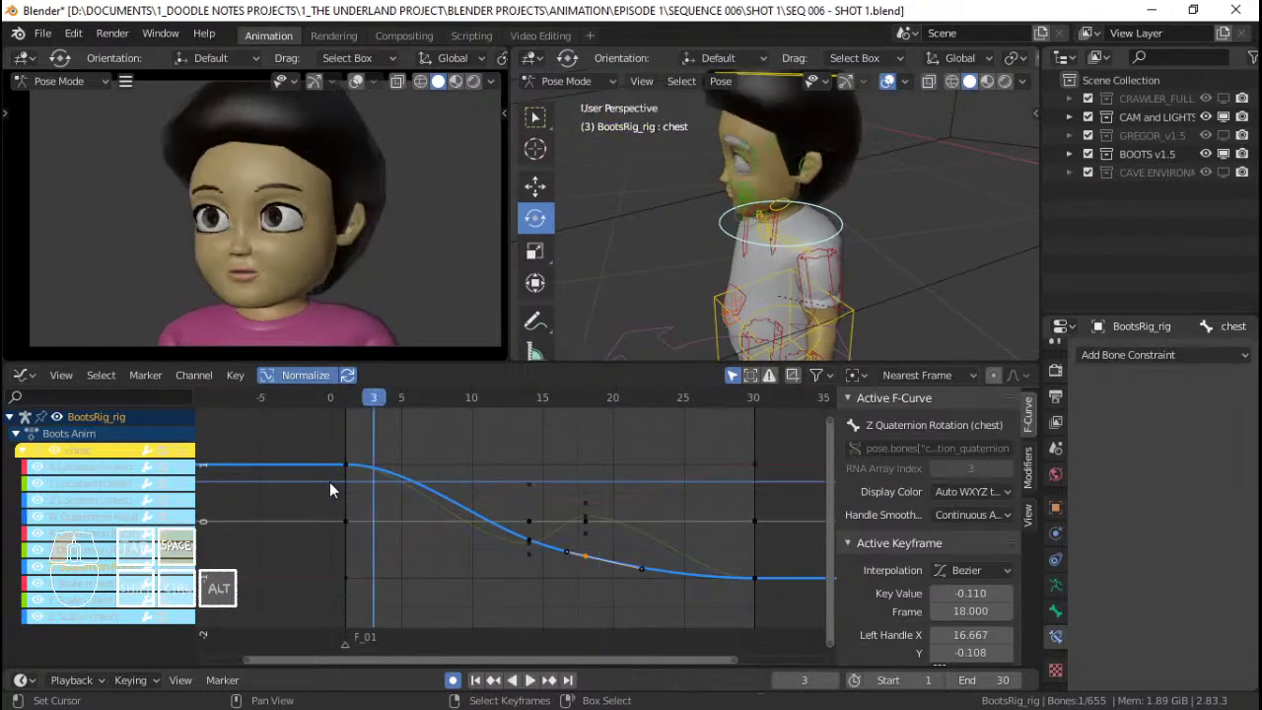
key("space")
left_click(527, 543)
left_click(528, 543)
key("g")
key("x")
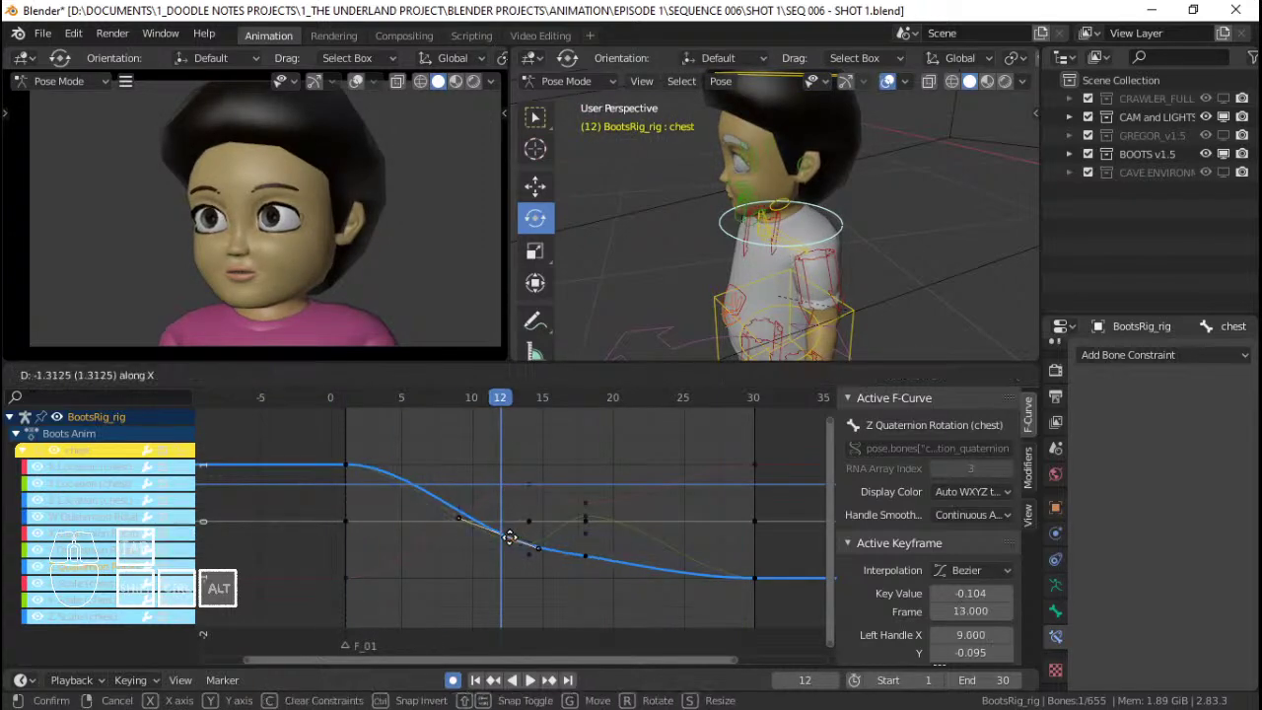
left_click(503, 538)
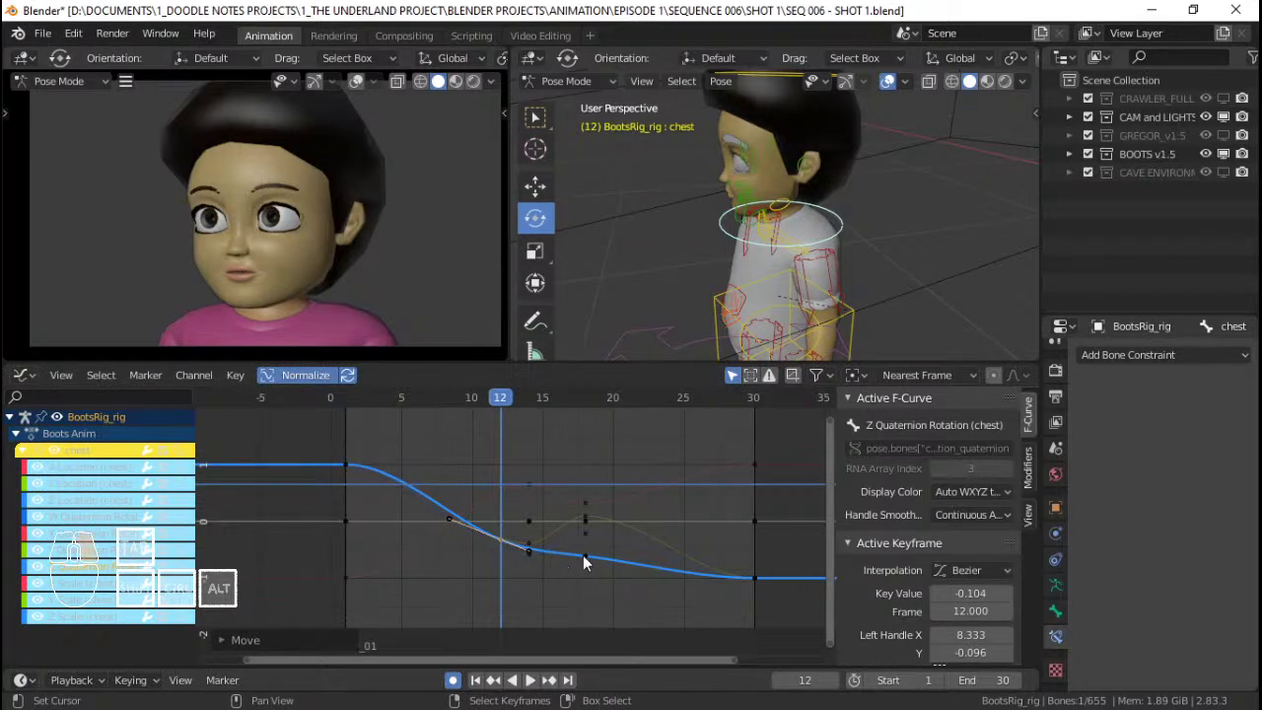
Raise the frame 18 keyframe of the chest's Z Quaternion Rotation curve to about -0.106 and play back the motion.
left_click(584, 558)
key("g")
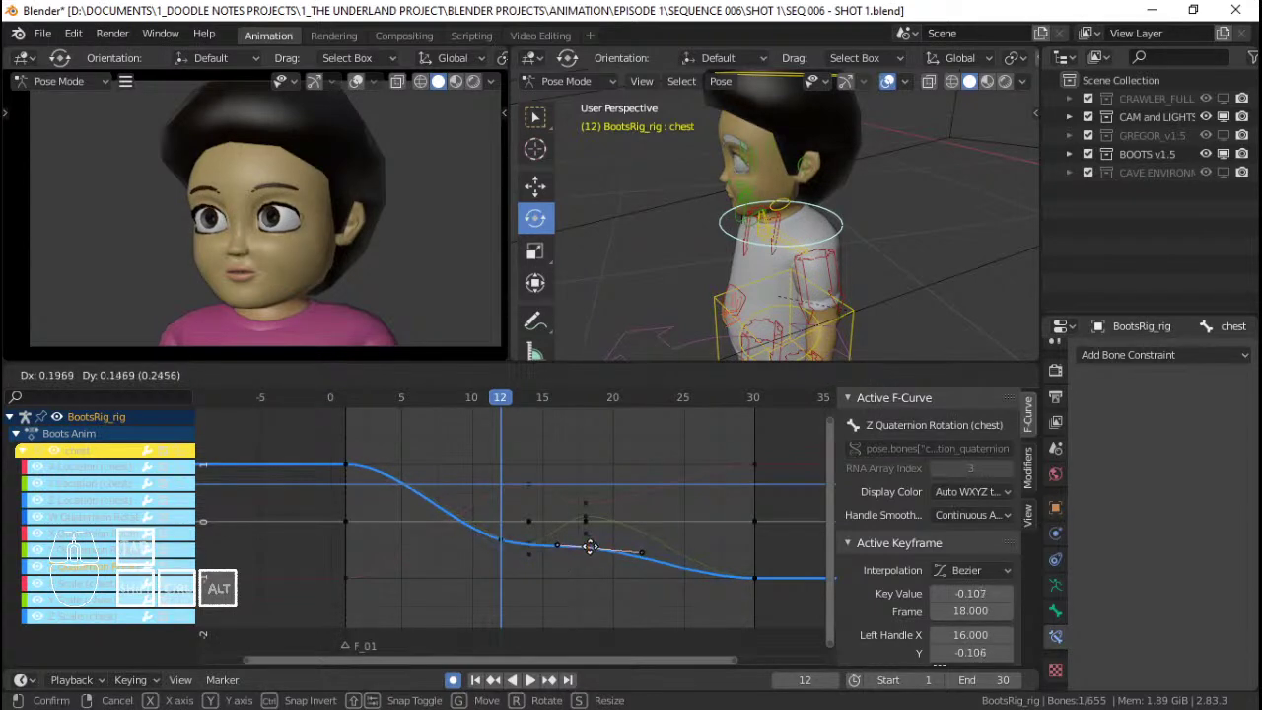
right_click(593, 553)
key("space")
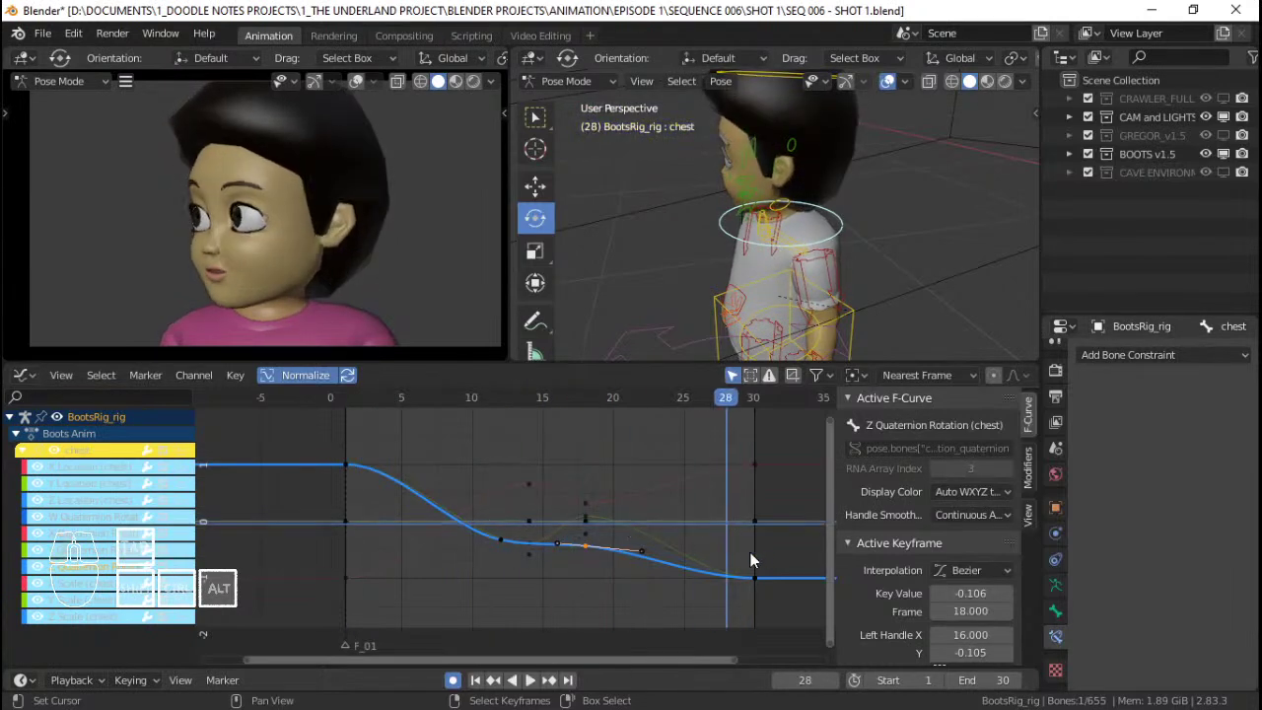
Lower the frame 30 keyframe of the chest's Z Quaternion Rotation curve vertically to about -0.135.
left_click(755, 579)
key("g")
key("y")
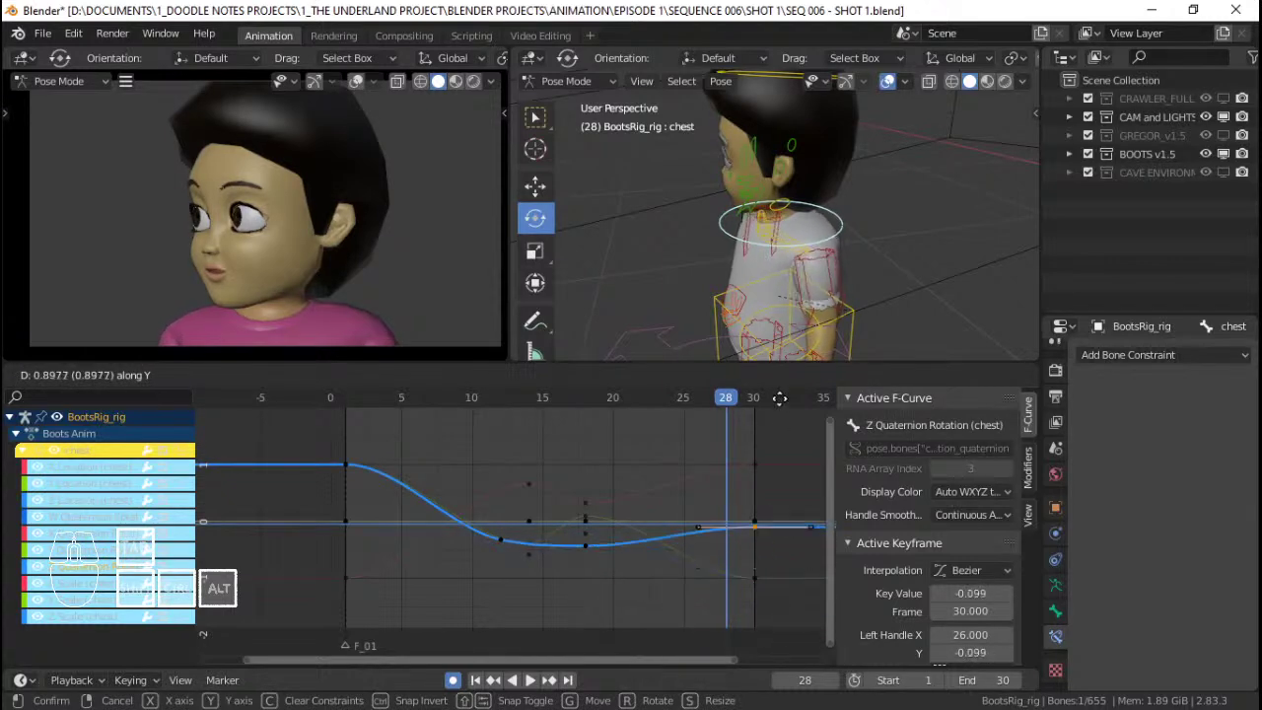
right_click(770, 518)
scroll(760, 567, "down", 2)
middle_click_drag(746, 551, 709, 479)
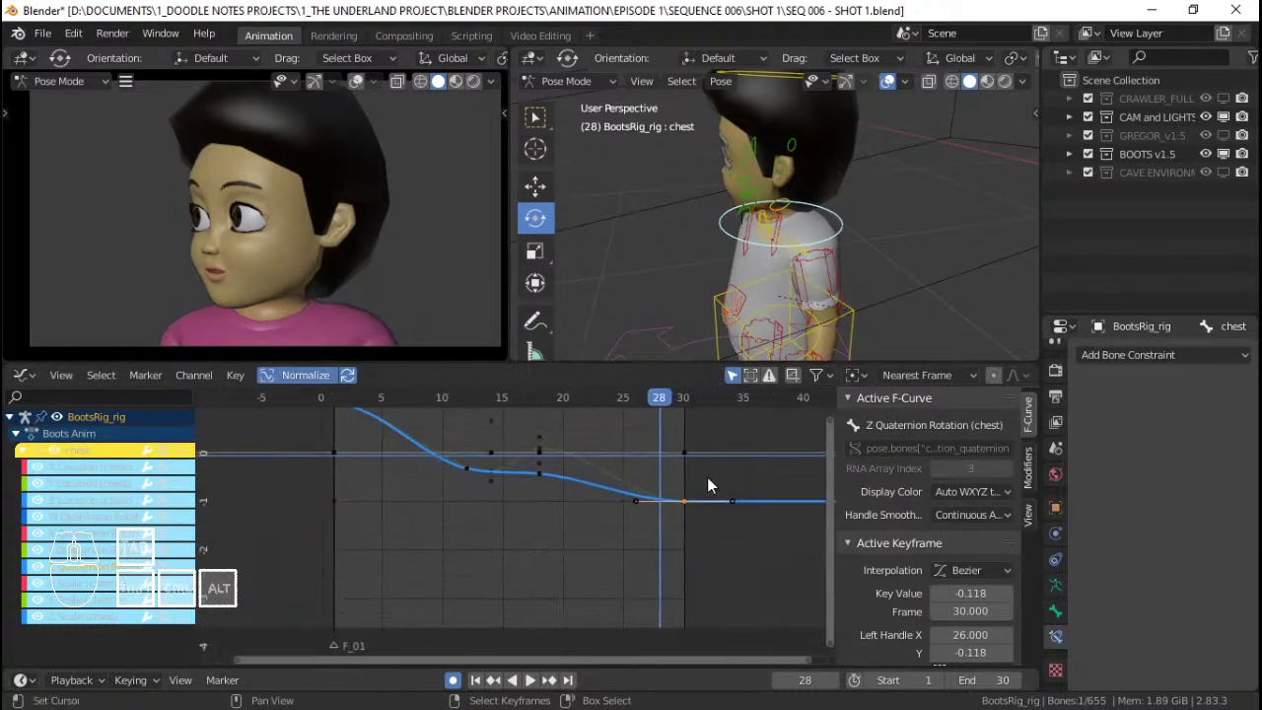
scroll(708, 478, "up", 2)
key("g")
key("y")
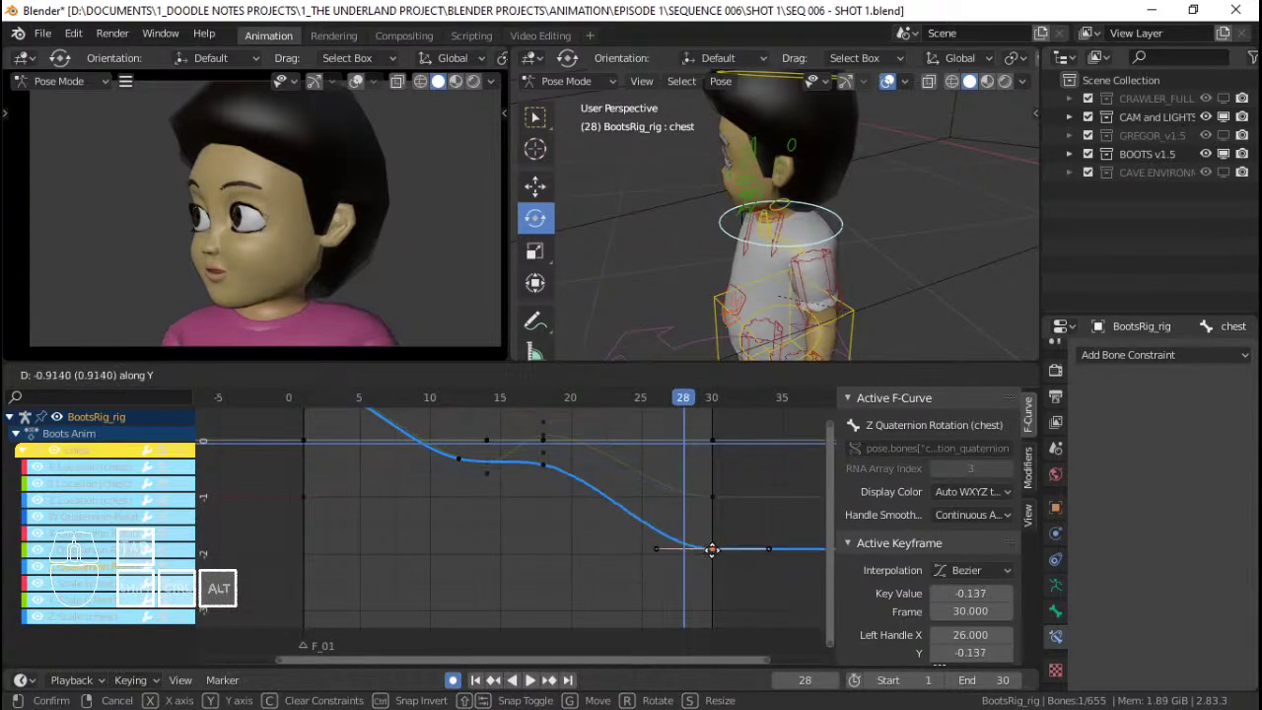
left_click(723, 520)
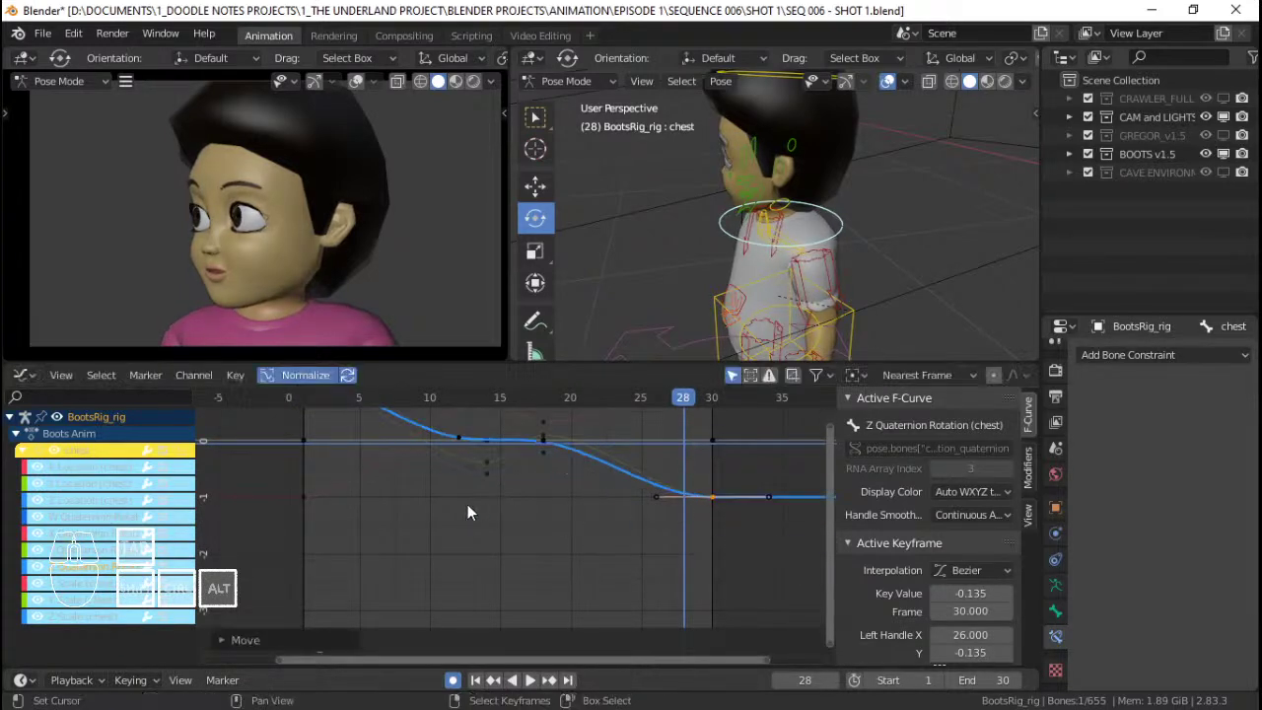
Play back the Boots animation to check the adjusted chest motion and save the file.
key("space")
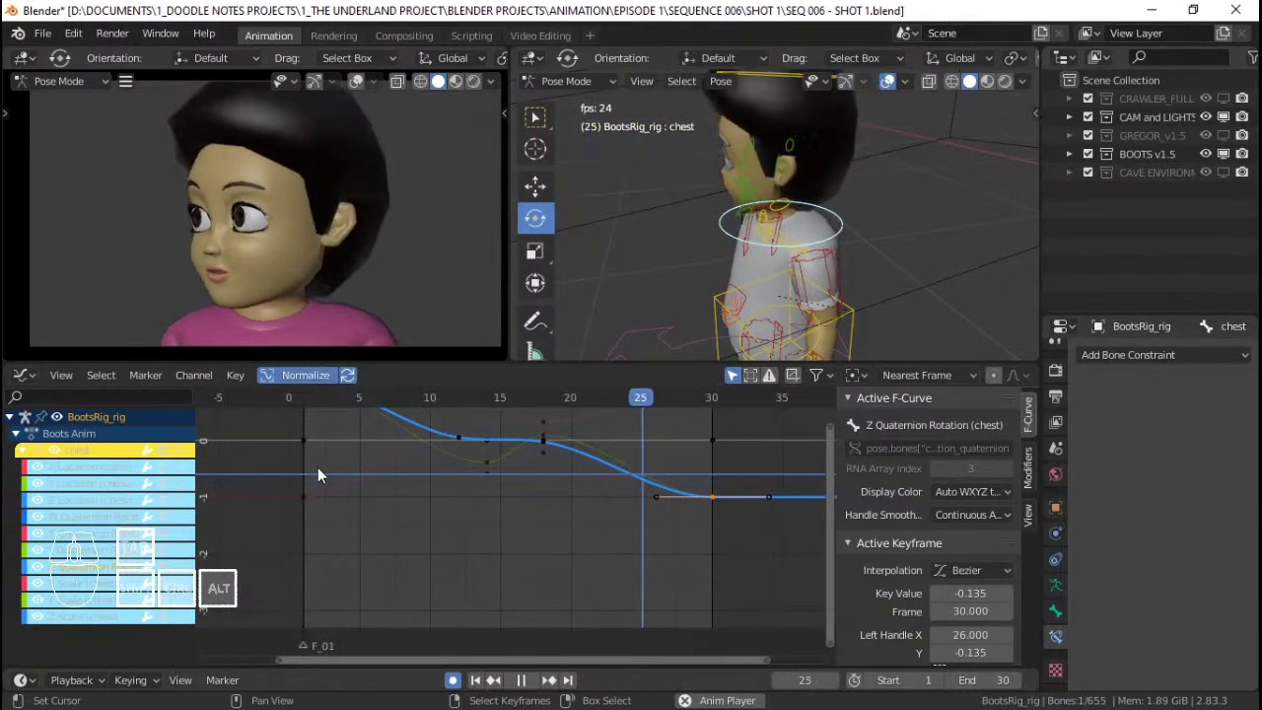
key("space")
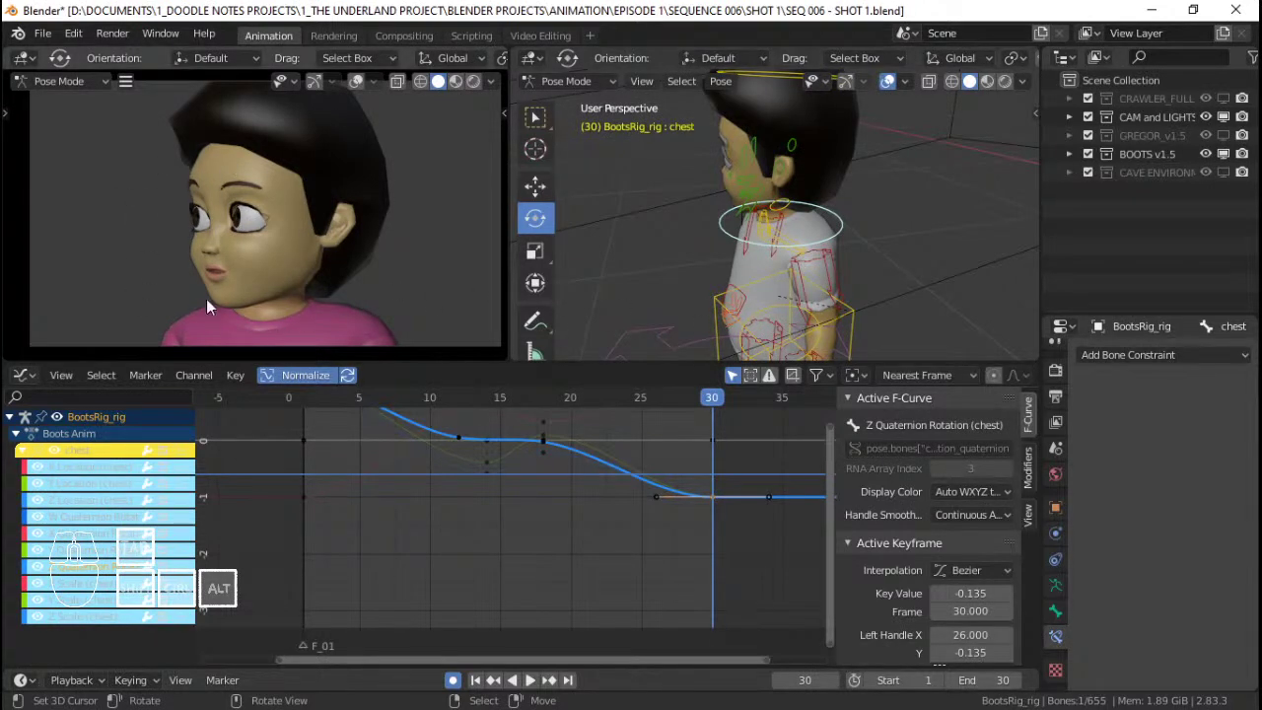
left_click(313, 467)
key("space")
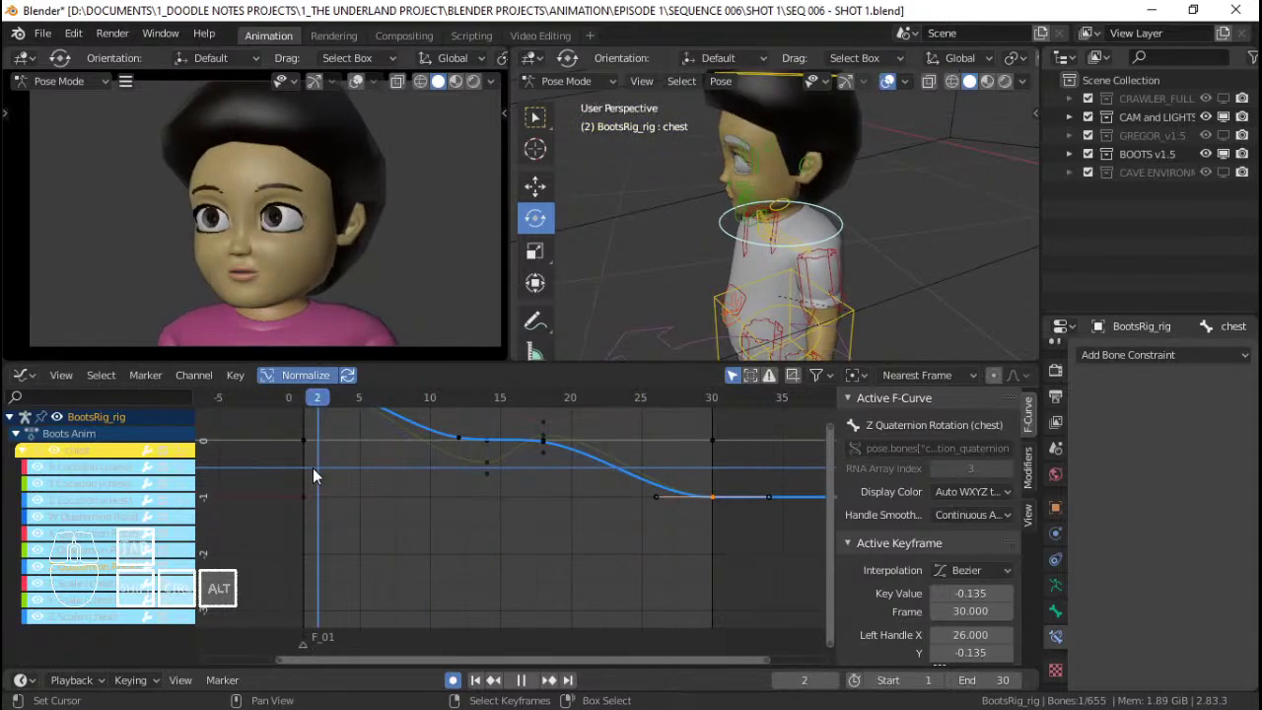
key("space")
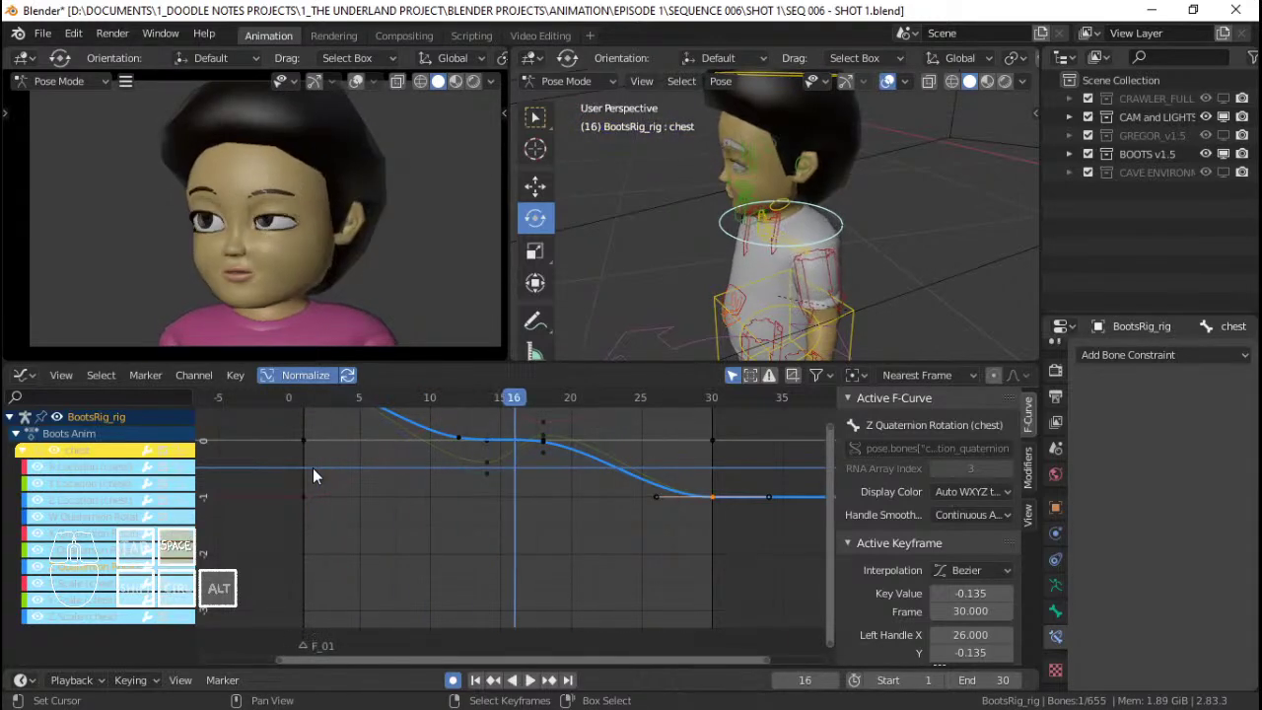
left_click(98, 680)
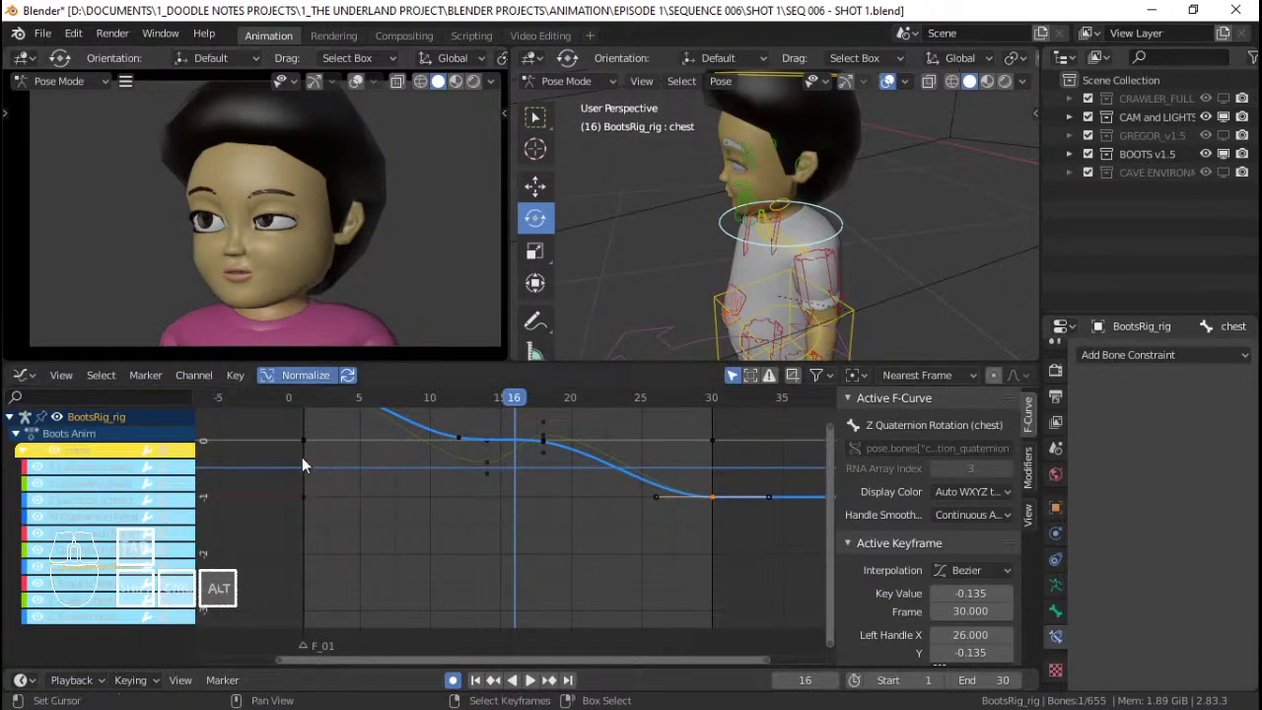
scroll(320, 462, "up", 16, "alt")
key("ctrl+s")
Make the chest's X Quaternion Rotation curve active and play back the motion against it.
key("space")
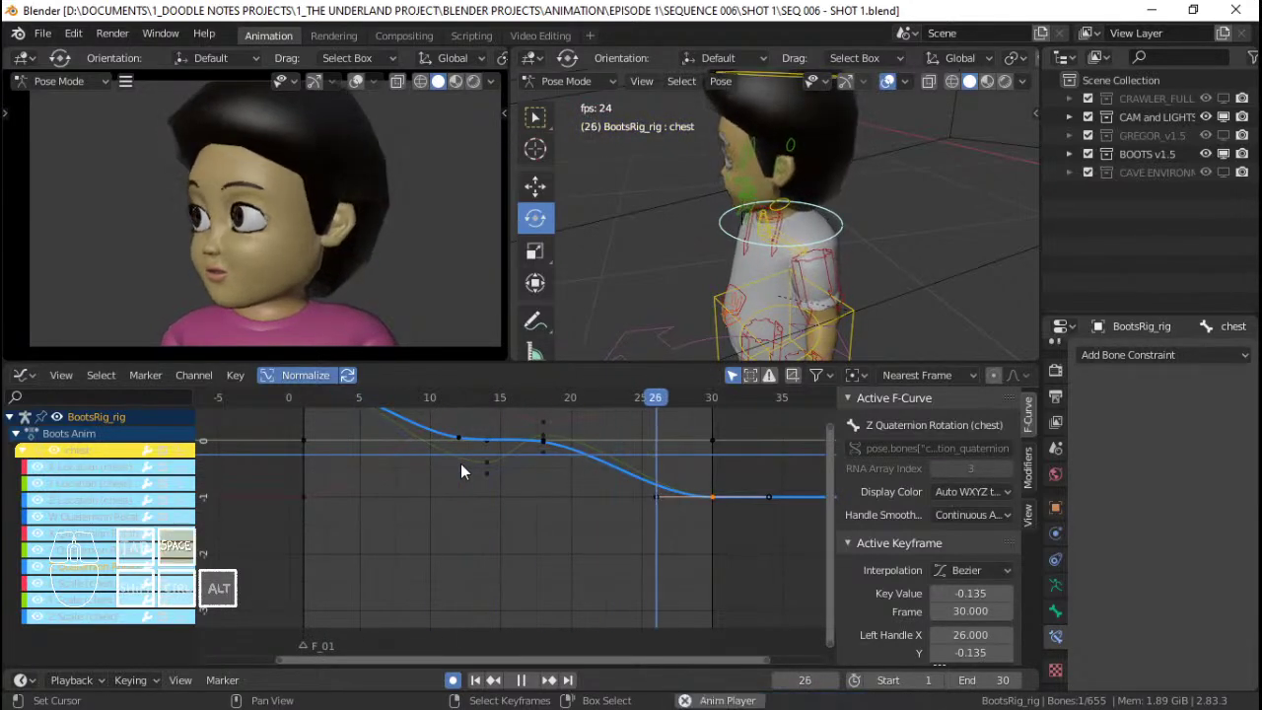
key("space")
key("space")
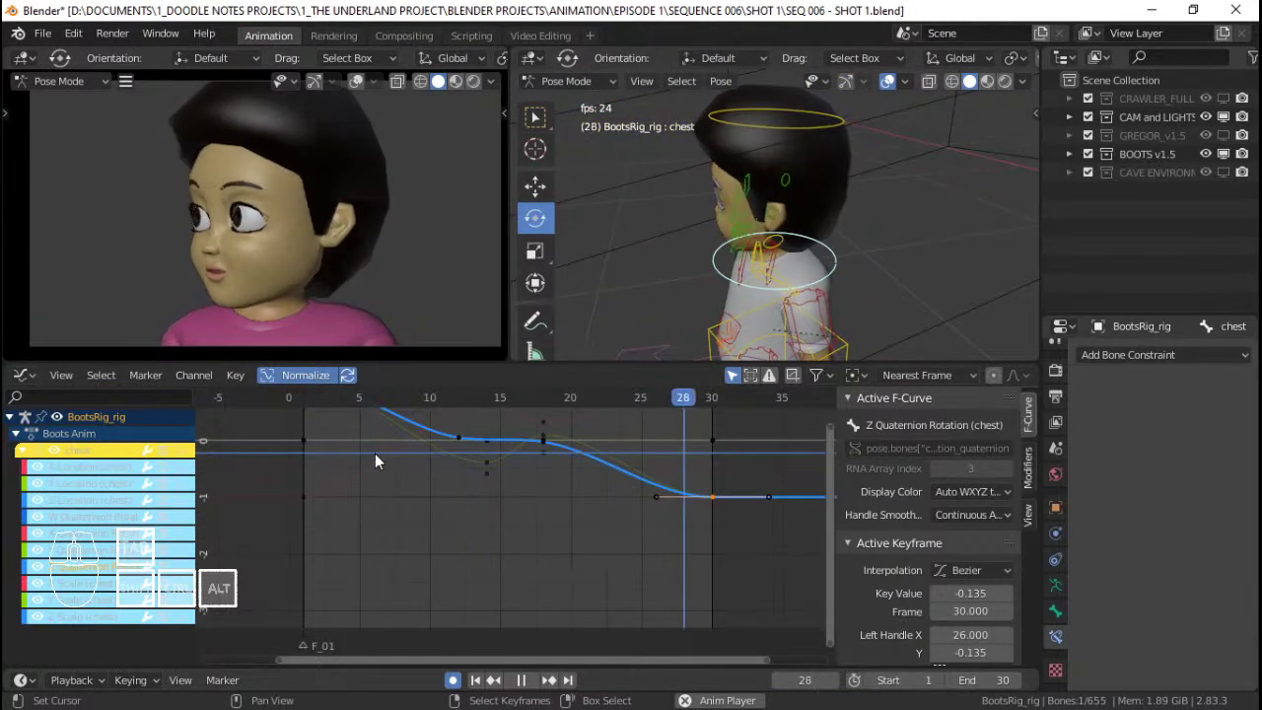
key("space")
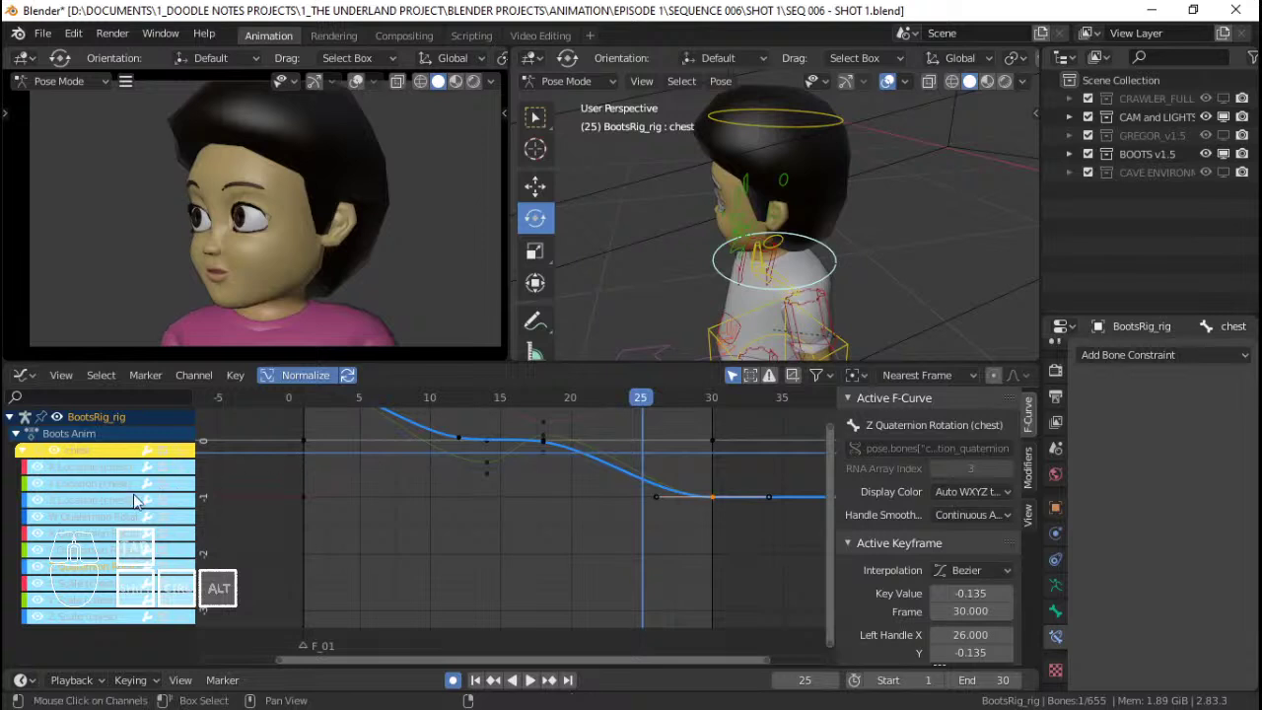
left_click(97, 551)
left_click(97, 535)
middle_click_drag(405, 459, 415, 521)
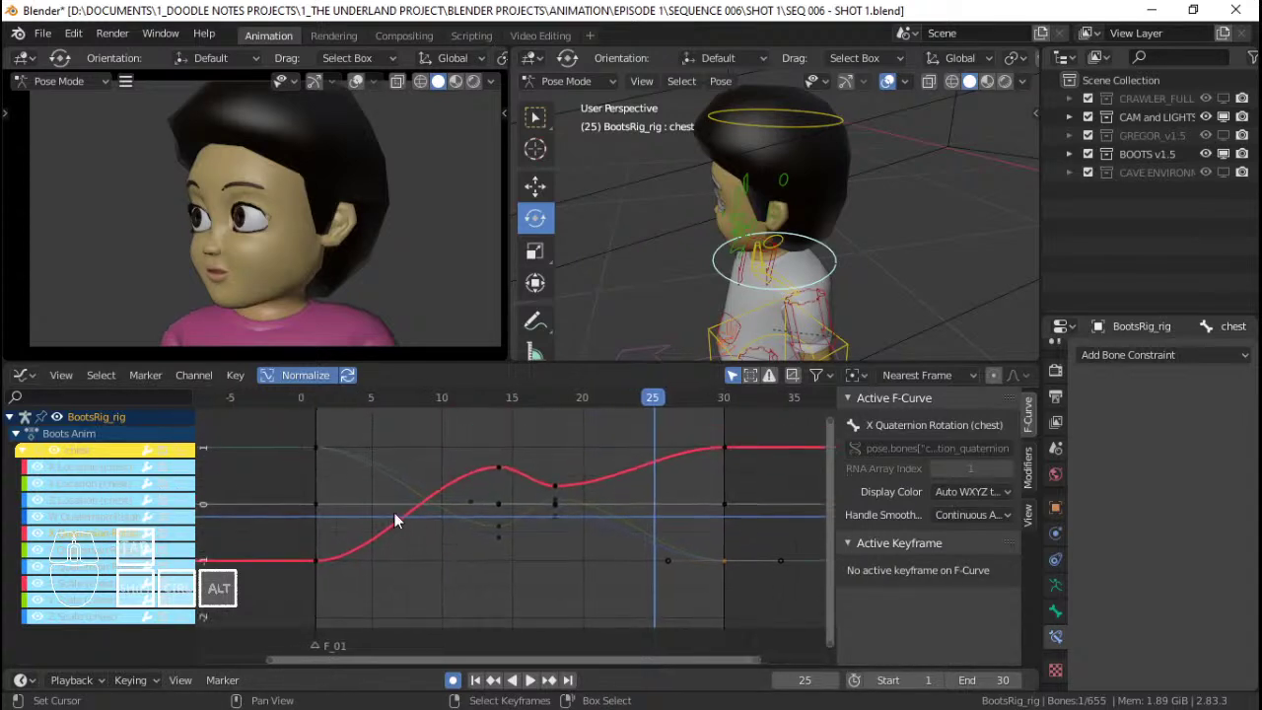
left_click(332, 496)
key("space")
key("space")
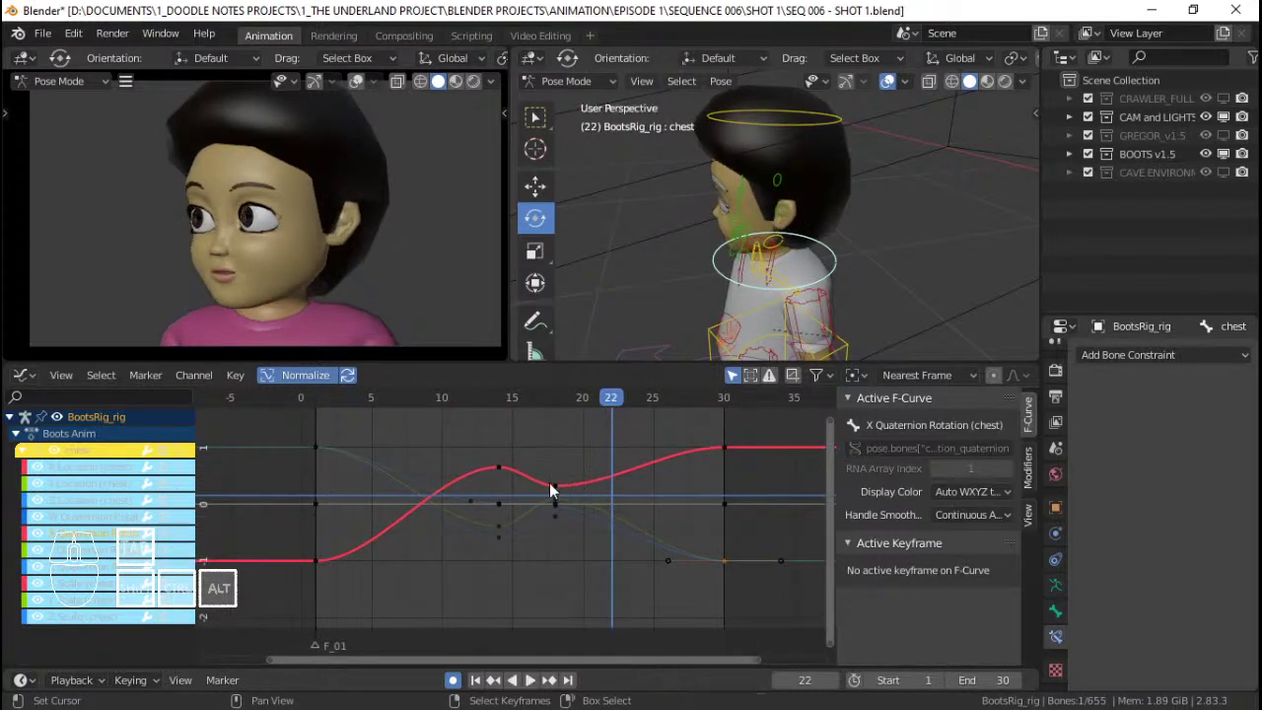
Raise the frame 18 keyframe of the chest's X Quaternion Rotation curve vertically to just above the frame 14 keyframe's level.
left_click(556, 487)
key("g")
key("y")
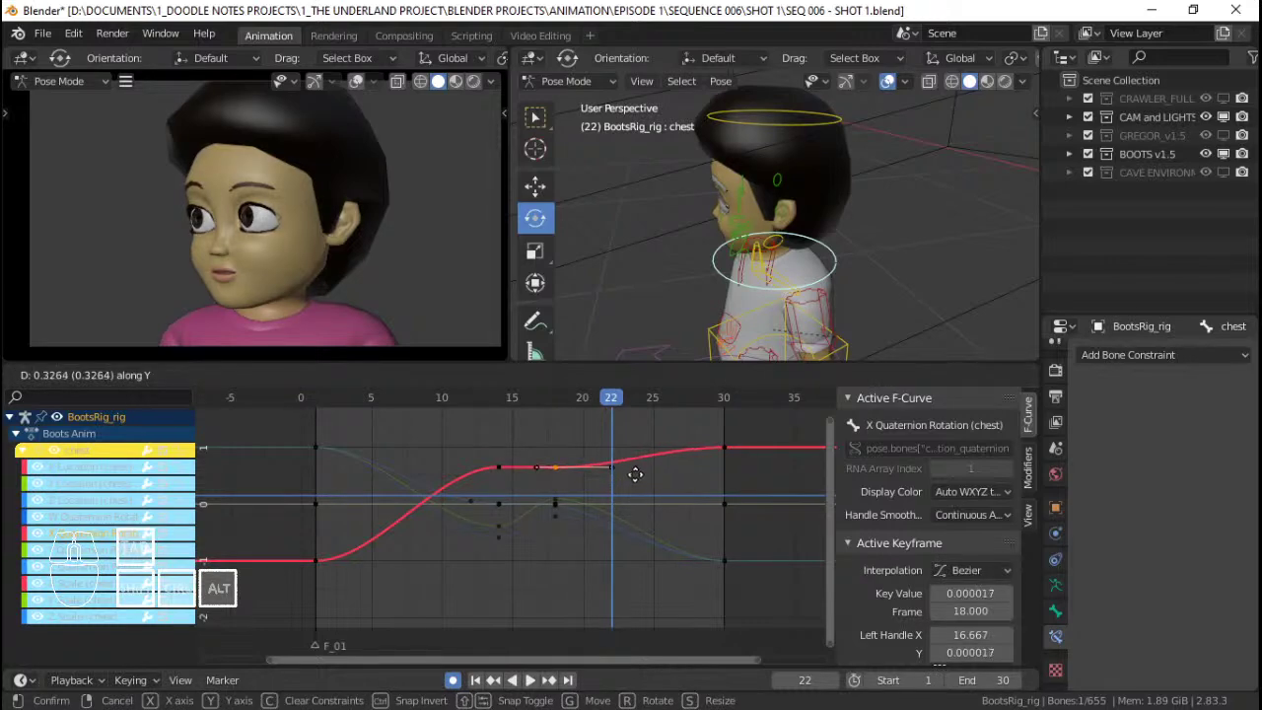
left_click(637, 473)
right_click(713, 452)
right_click(732, 442)
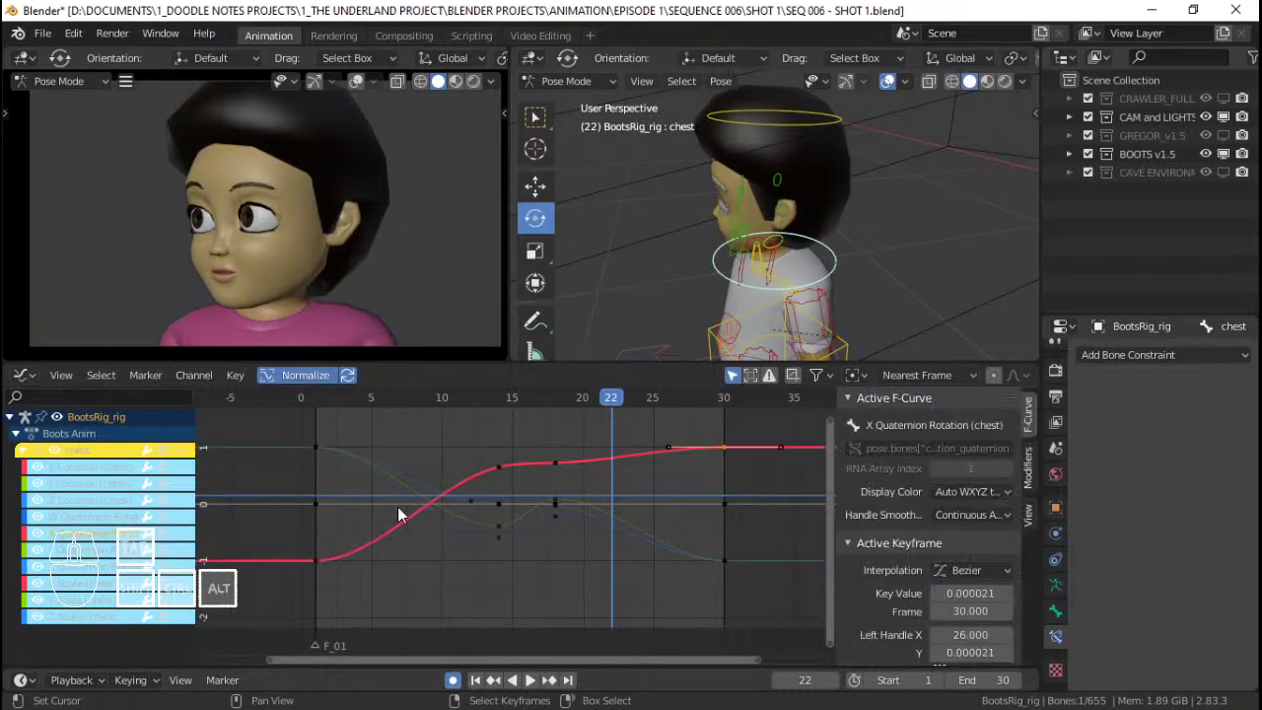
key("space")
mouse_move(508, 516)
left_mouse_down()
mouse_move(551, 514)
mouse_move(505, 510)
left_mouse_up()
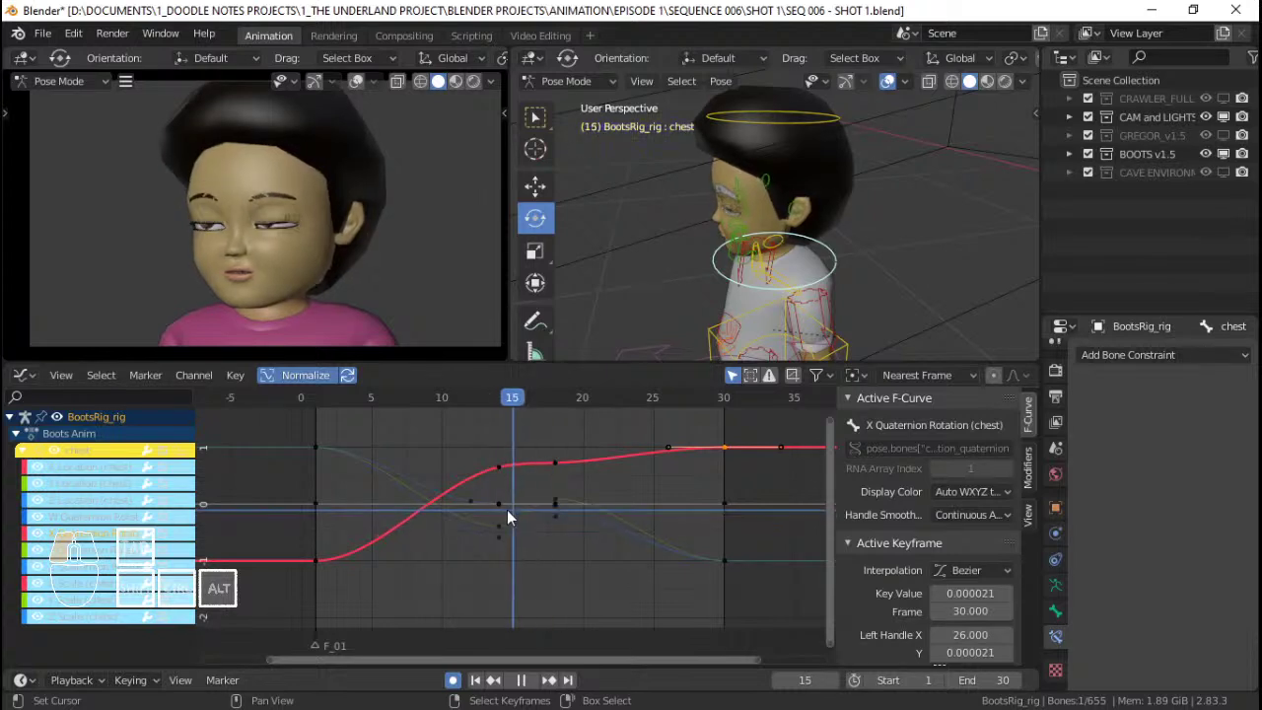
key("space")
key("g")
key("y")
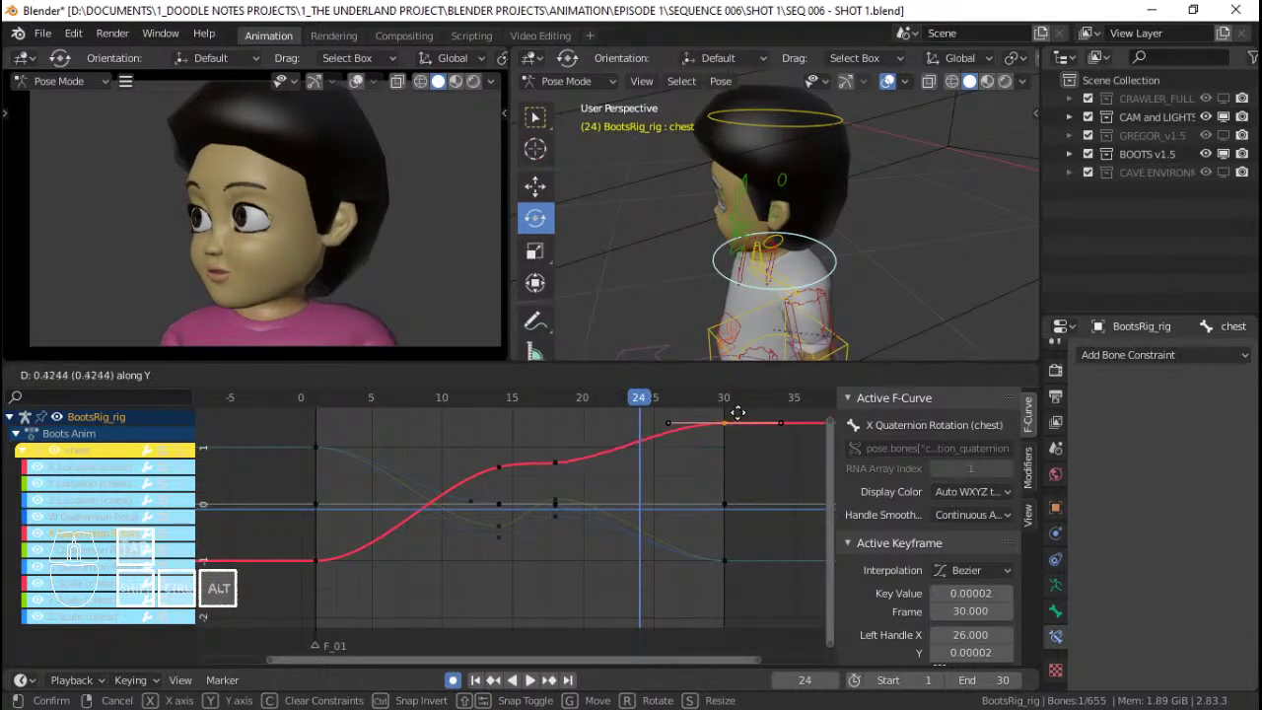
left_click(718, 440)
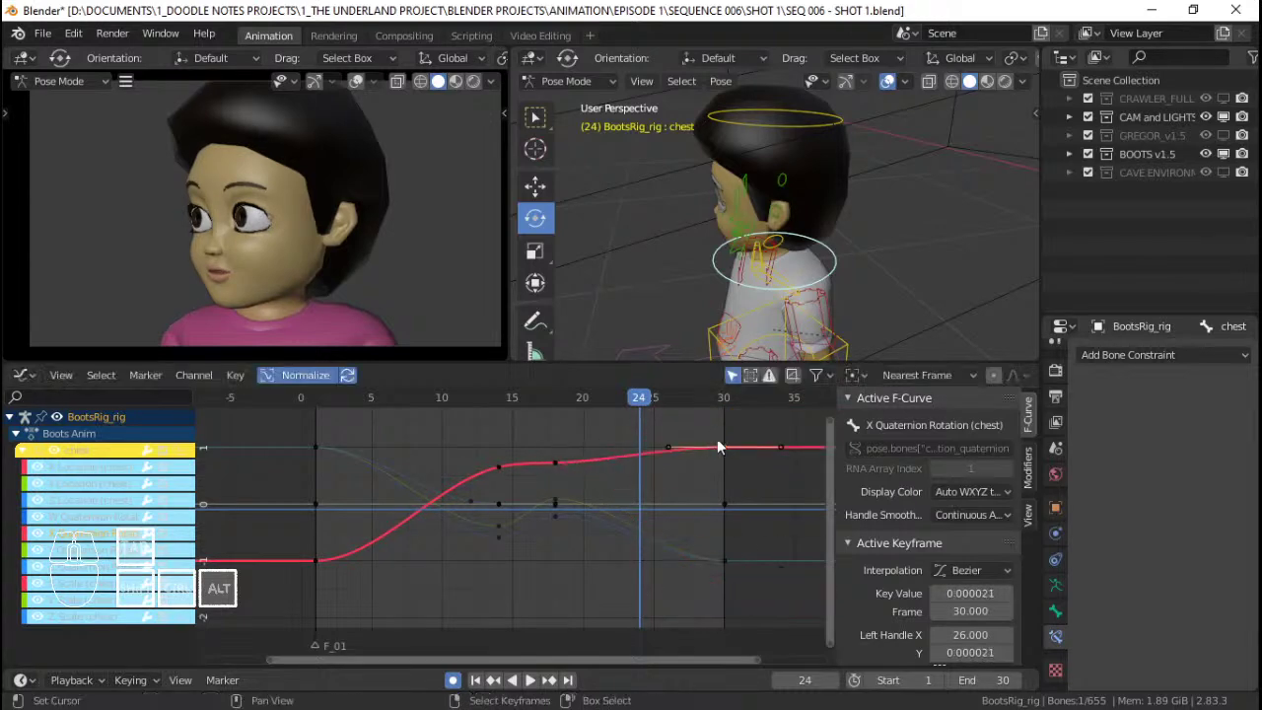
left_click_drag(720, 460, 721, 462)
key("g")
key("y")
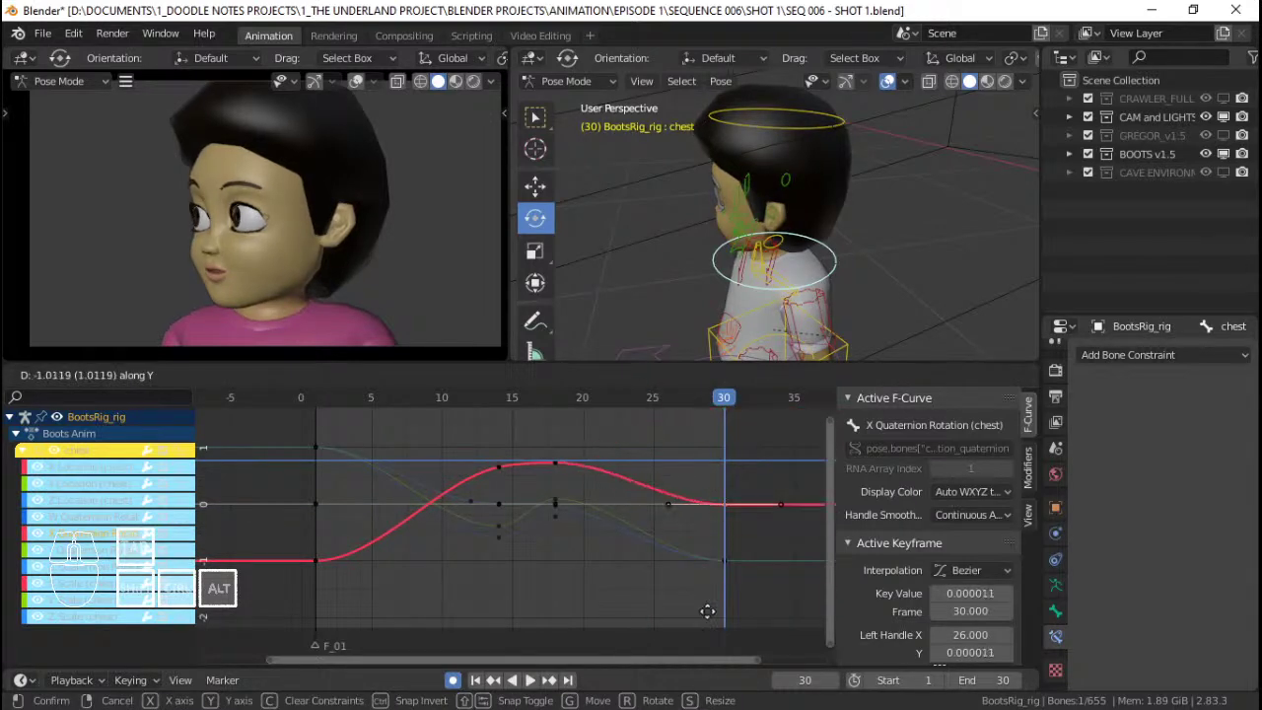
left_click(696, 488)
key("Home")
middle_click_drag(693, 485, 670, 572)
key("g")
key("y")
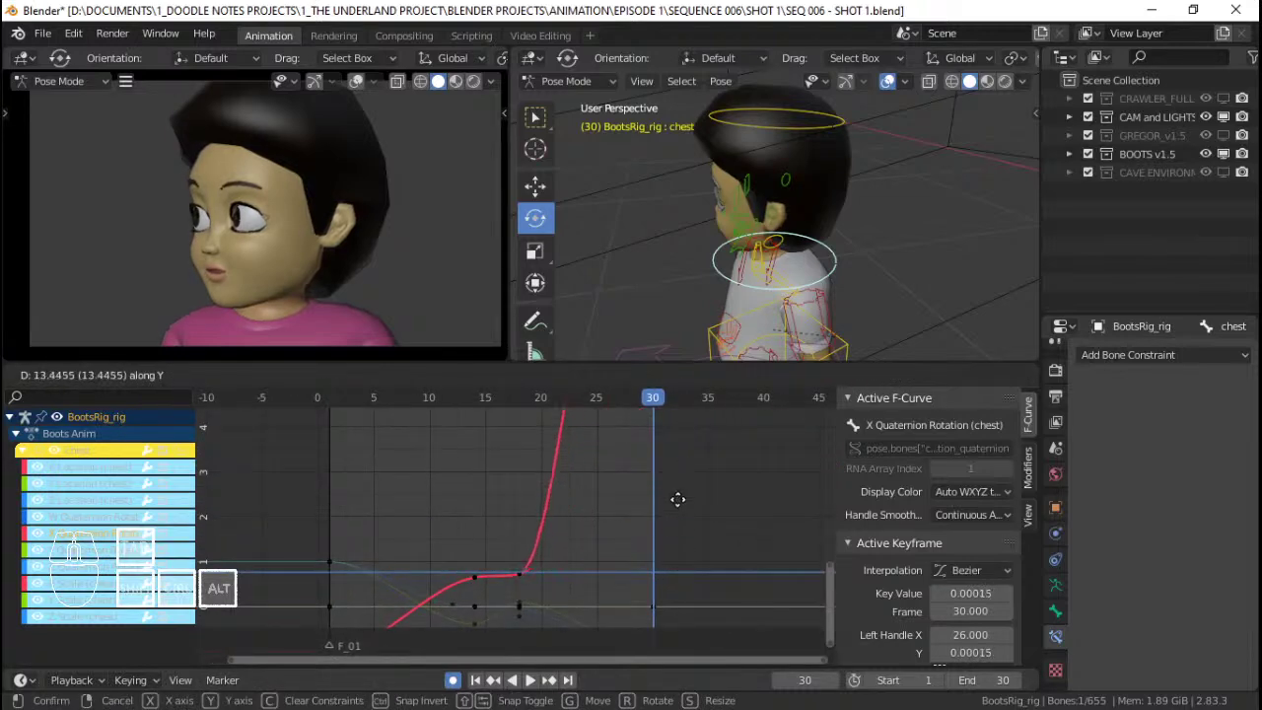
right_click(665, 662)
At frame 30, rotate the chest bone about its local X axis to an X Quaternion Rotation of about -0.010 and play back the result.
middle_click_drag(430, 539, 522, 438)
key("space")
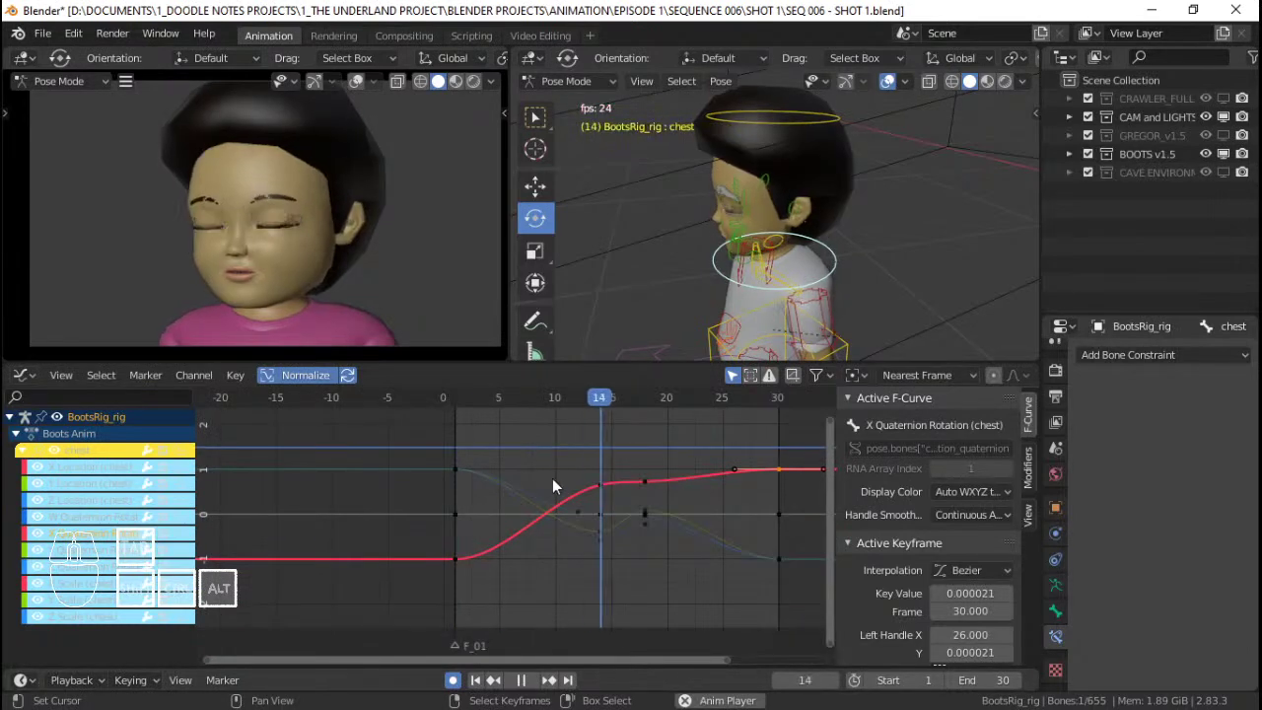
key("space")
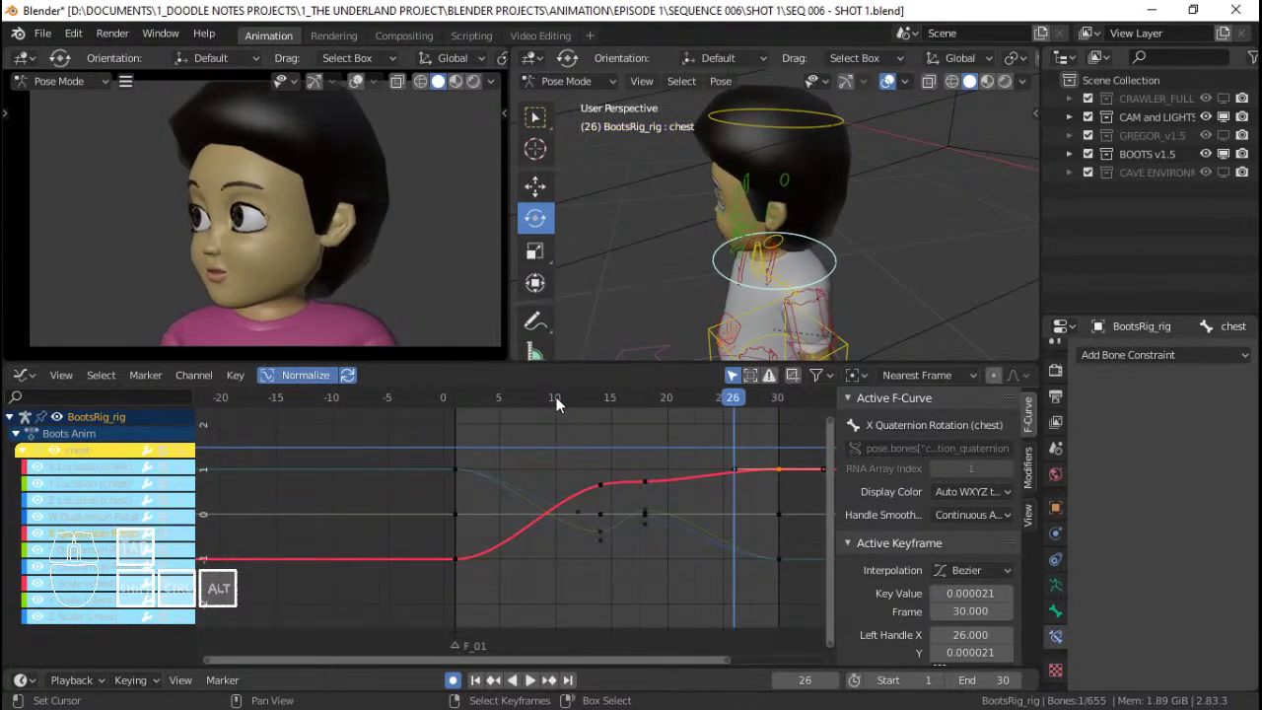
key("Up")
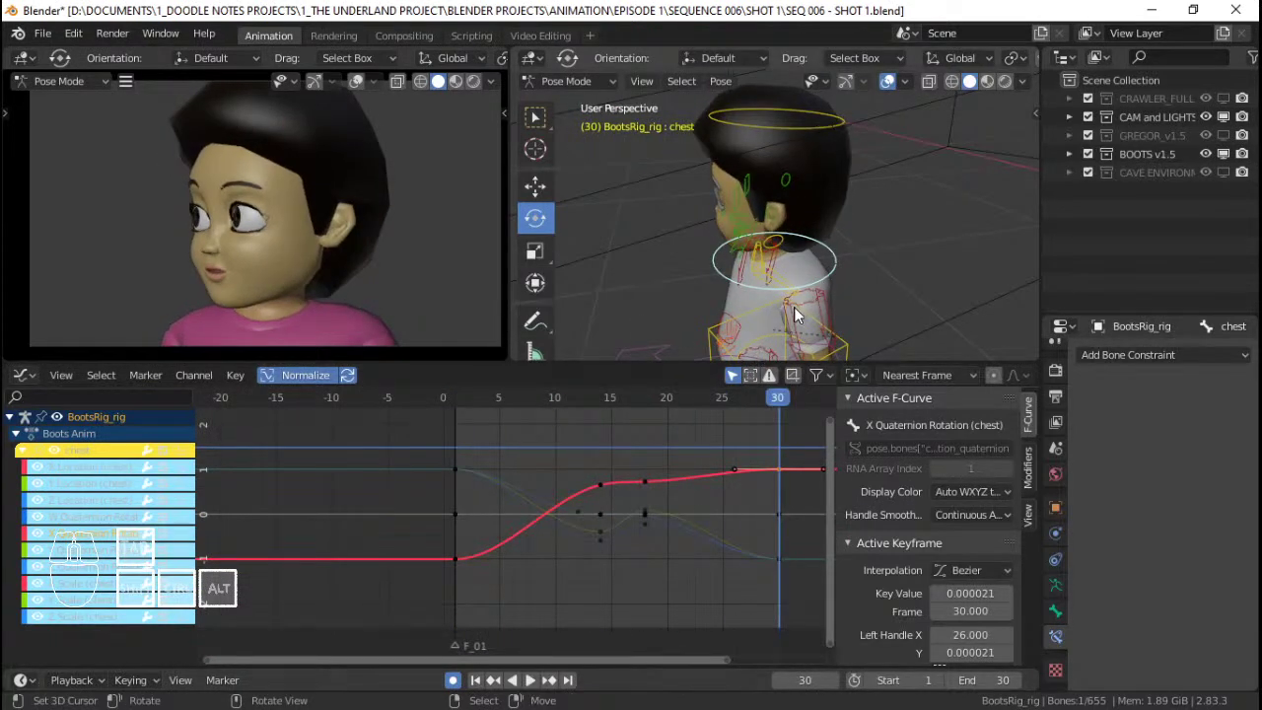
key("r")
key("x")
key("x")
right_click(922, 236)
key("r")
key("x")
key("x")
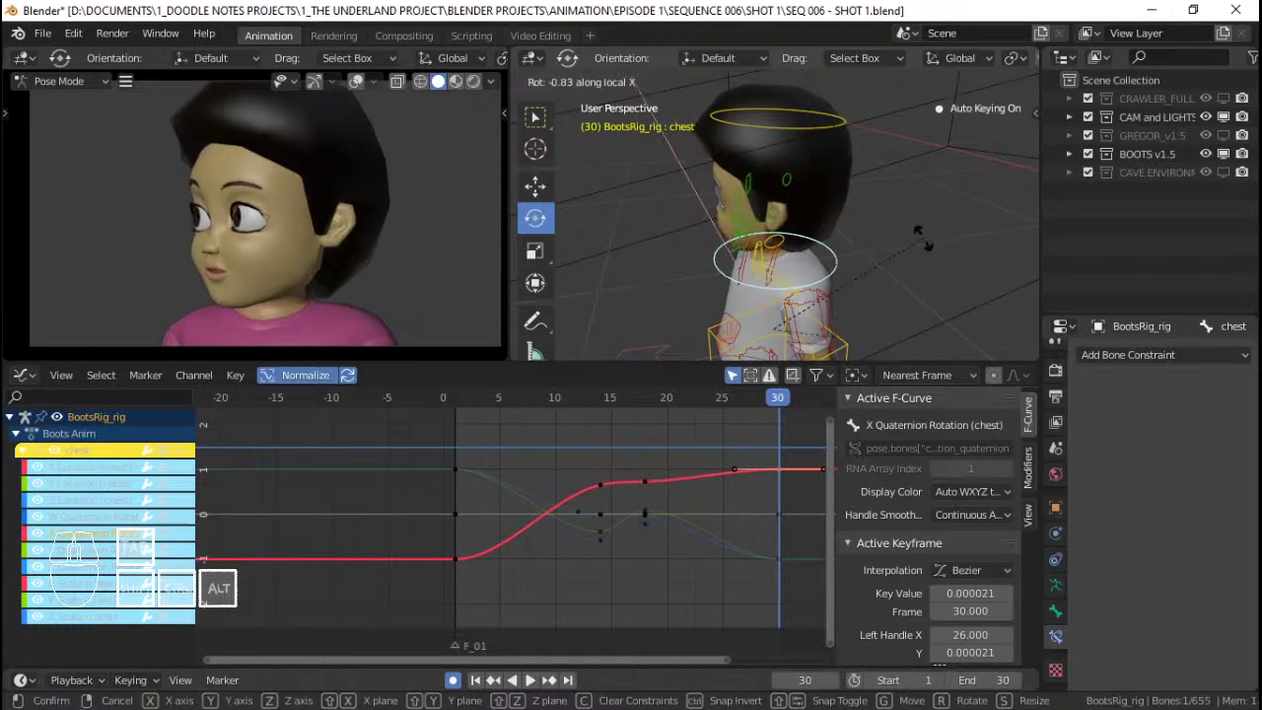
left_click(922, 238)
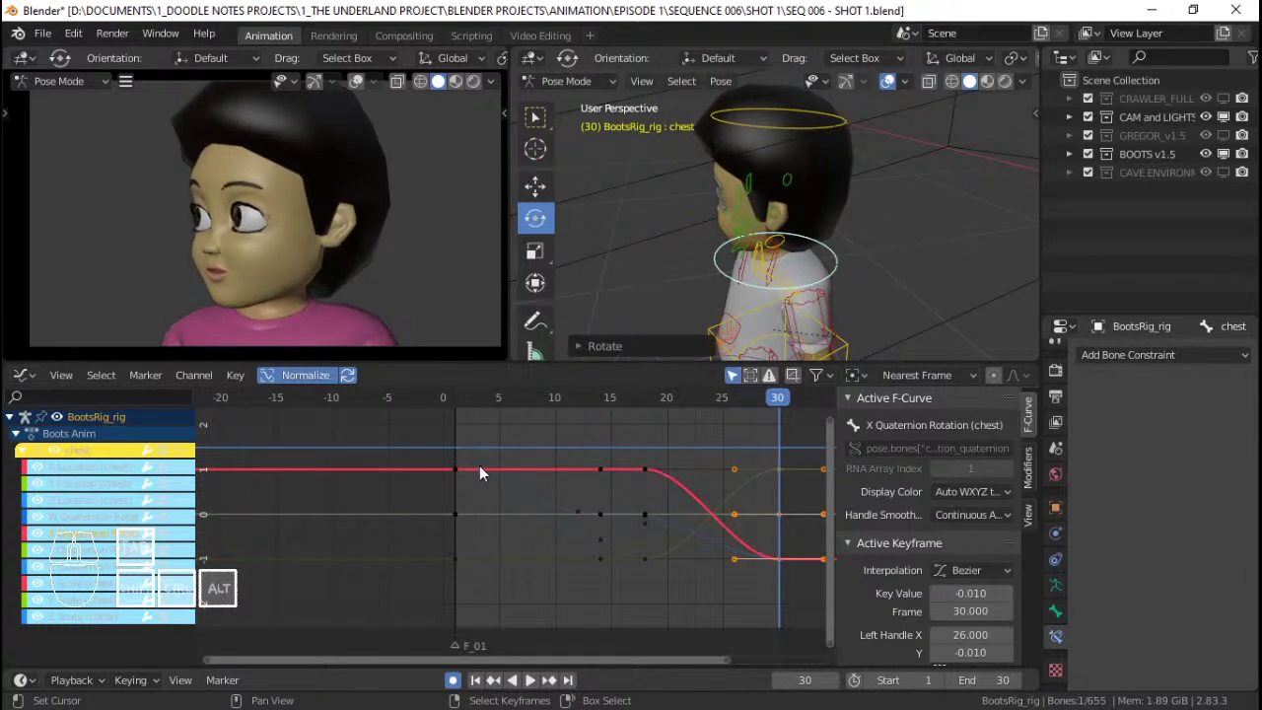
key("space")
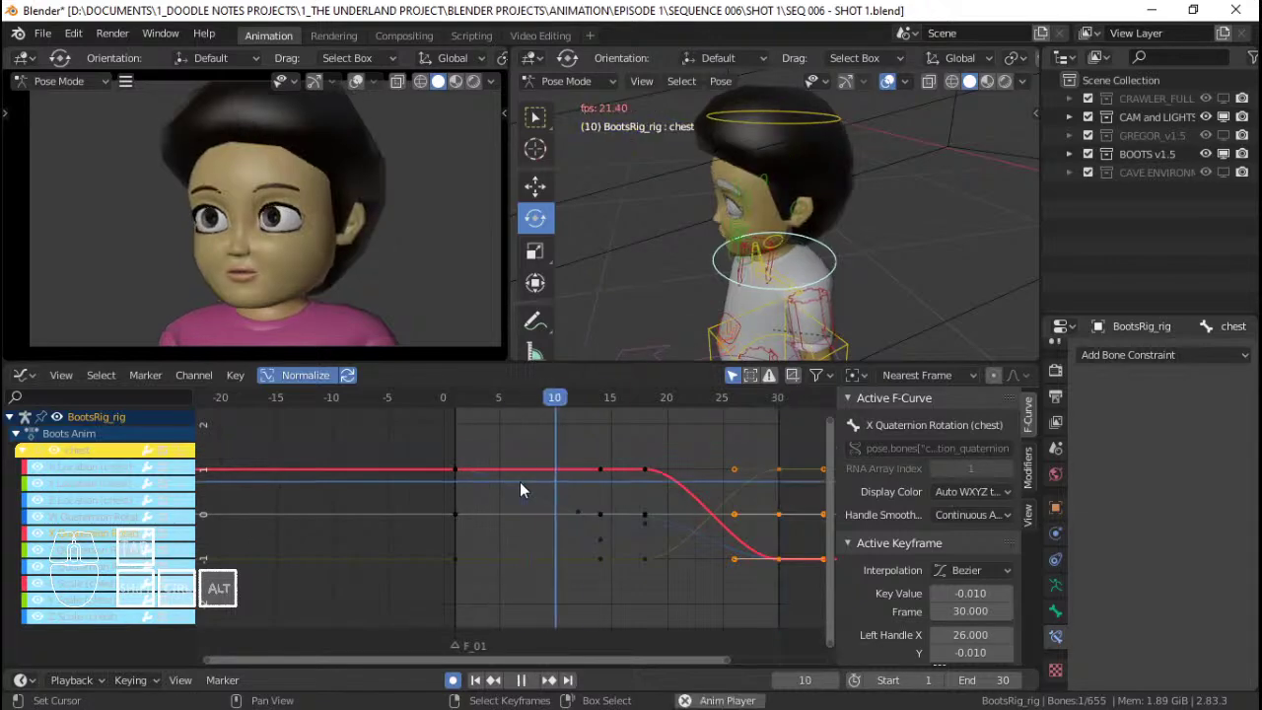
key("space")
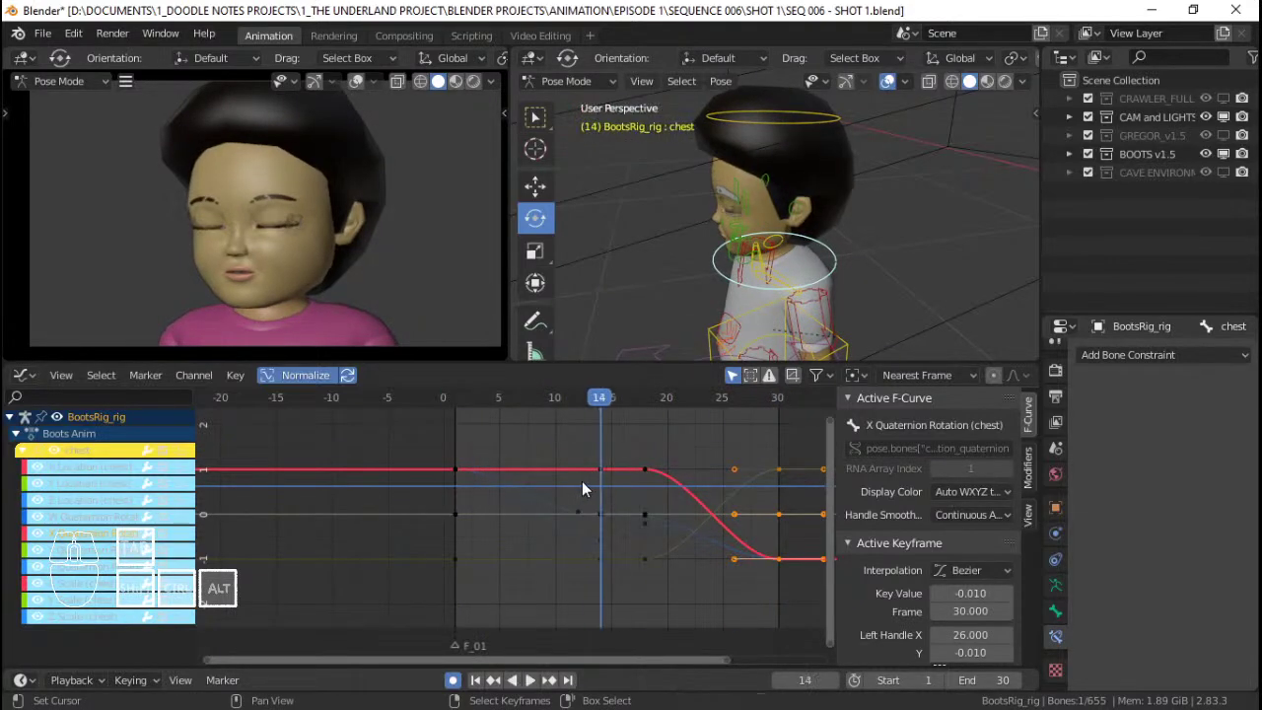
Lower the chest's X Quaternion Rotation keyframes at frames 18 and 14 vertically to the same level, about -0.004.
left_click(645, 469)
key("g")
key("y")
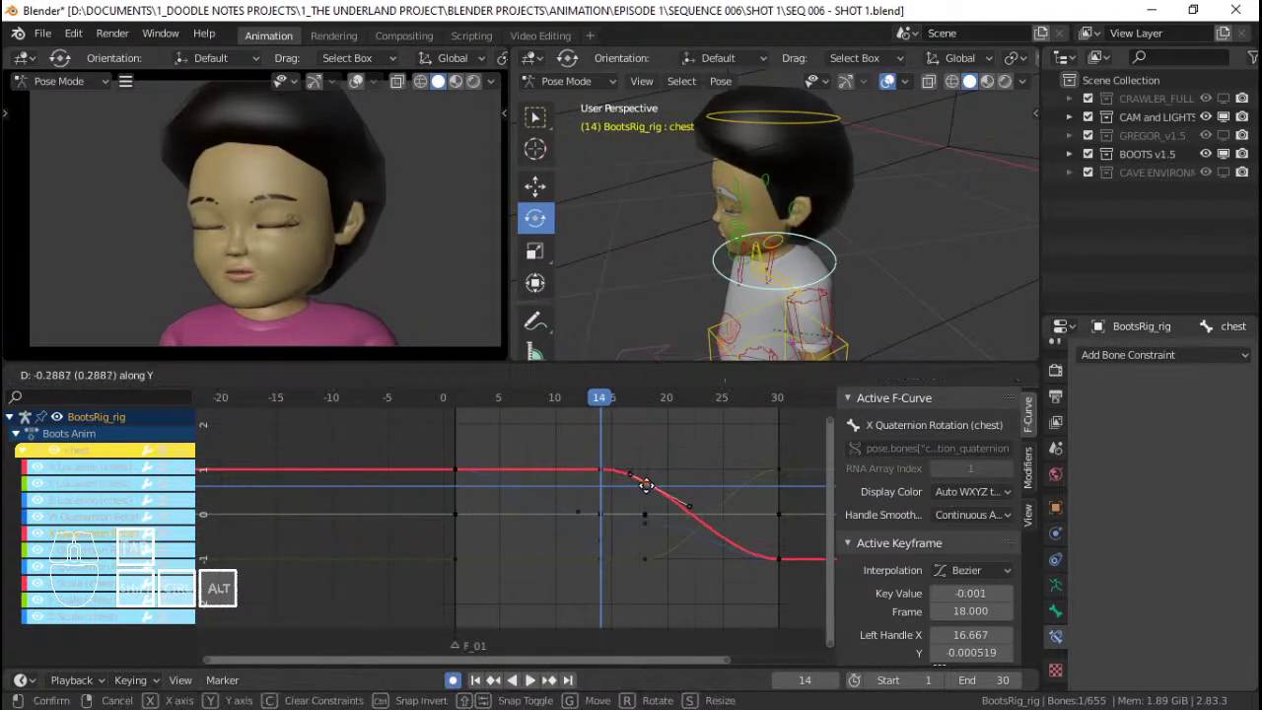
left_click(646, 511)
left_click(595, 480)
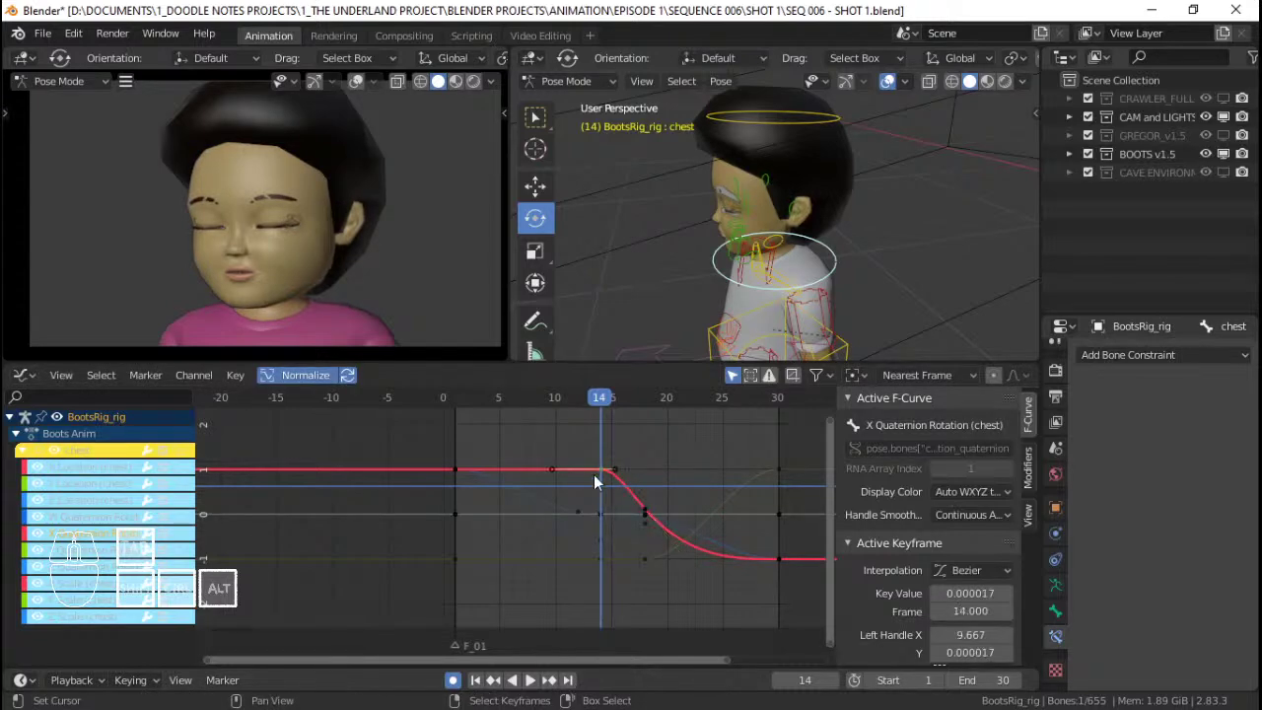
key("g")
key("y")
left_click(590, 512)
Play back the Boots animation from frame 1 to check the flattened chest curve and save the file.
key("shift+Left")
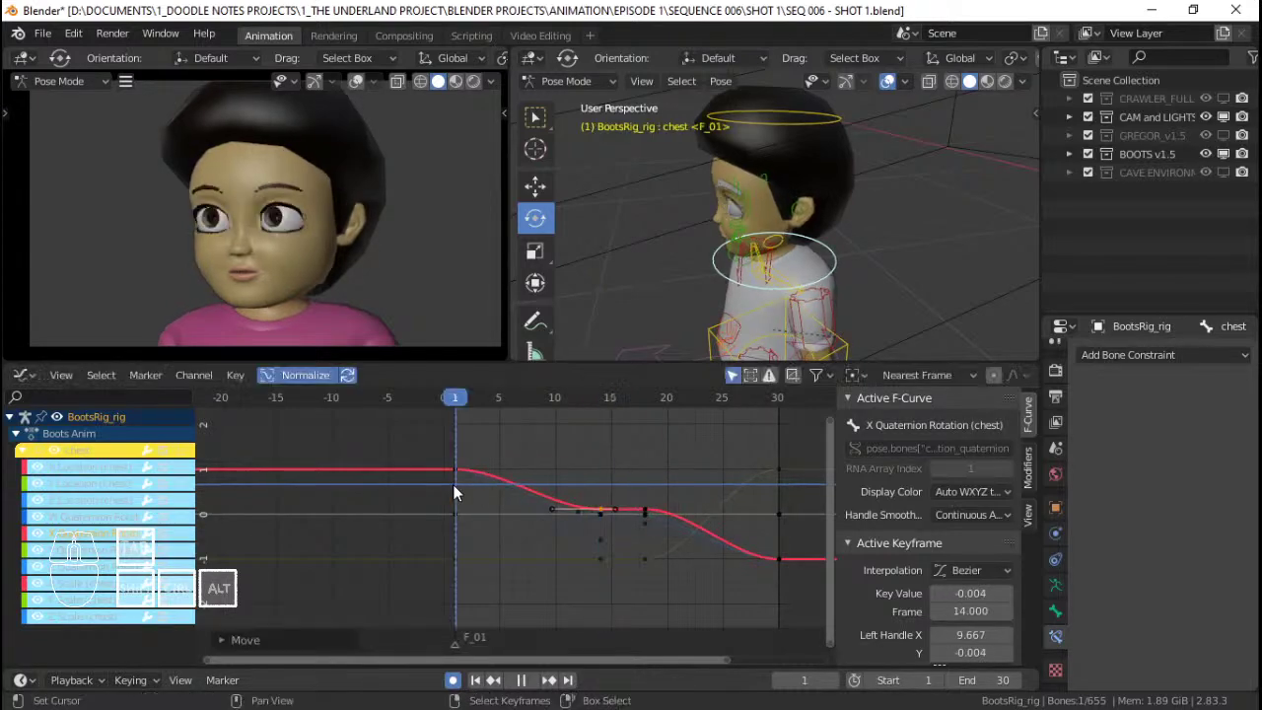
key("space")
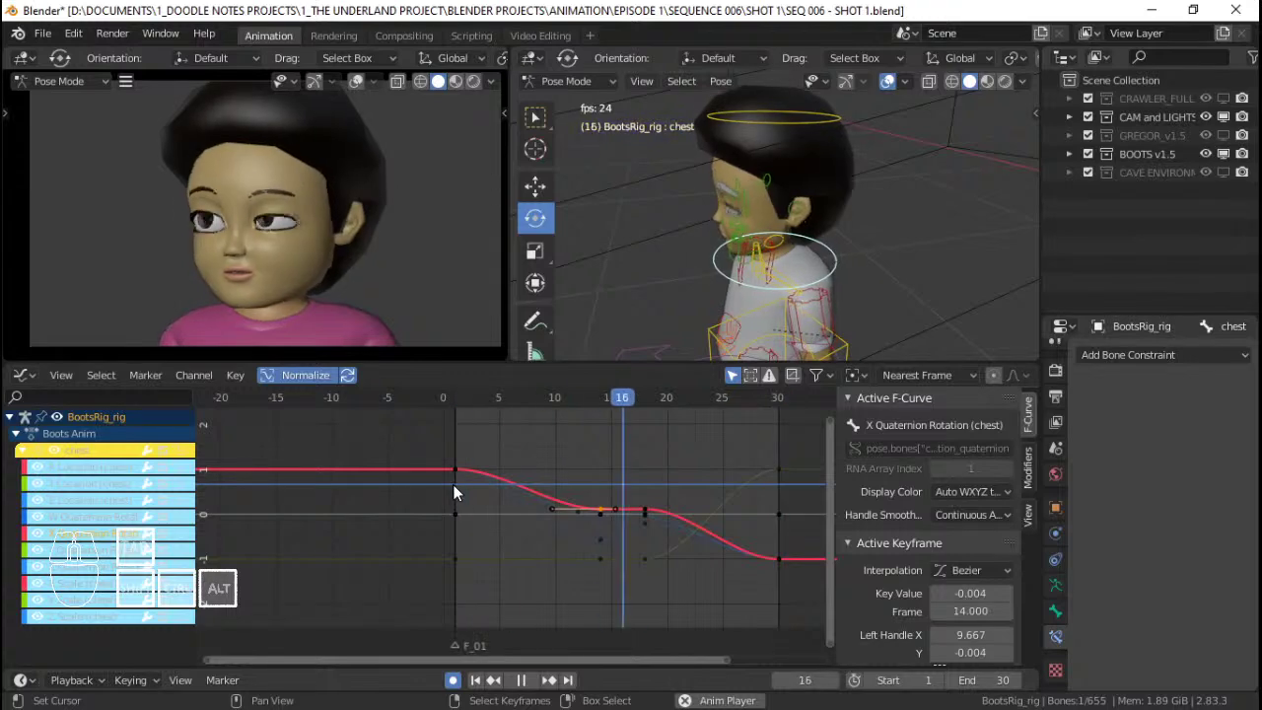
key("space")
key("ctrl+s")
Go through the chest's channels, make its X Quaternion Rotation curve active again, play back the motion and save the file.
left_click(121, 540)
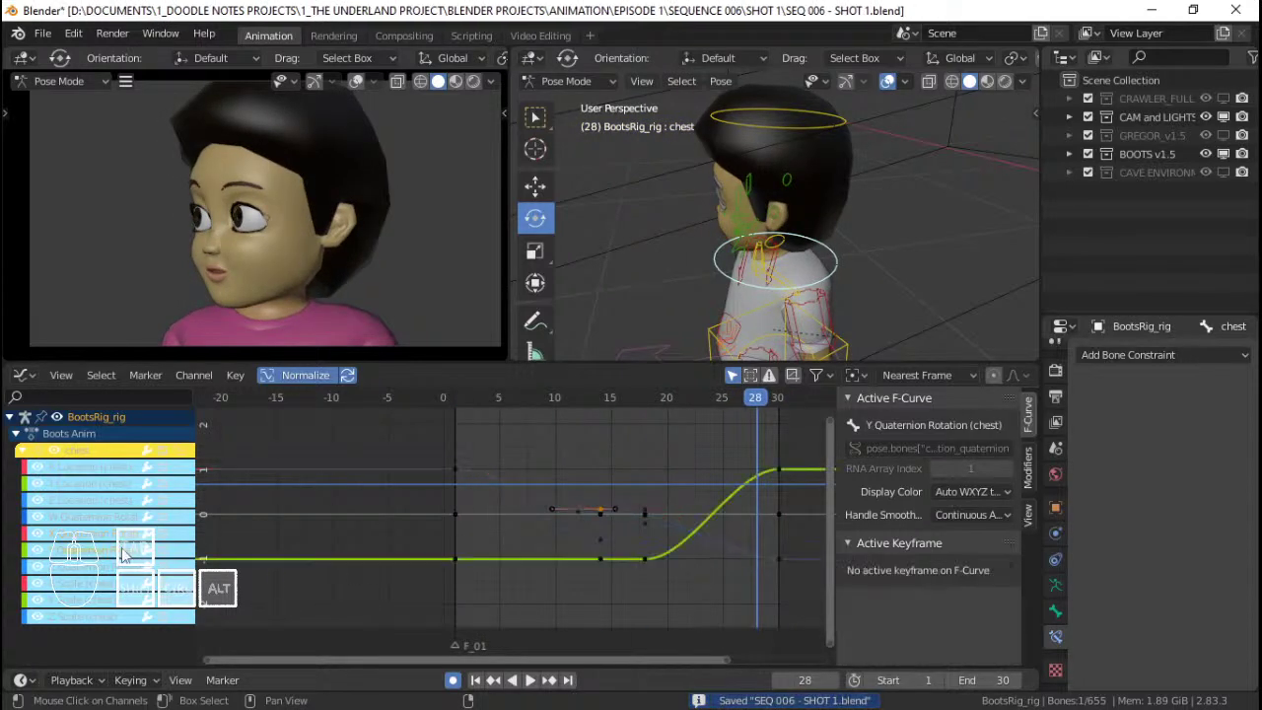
left_click(107, 472)
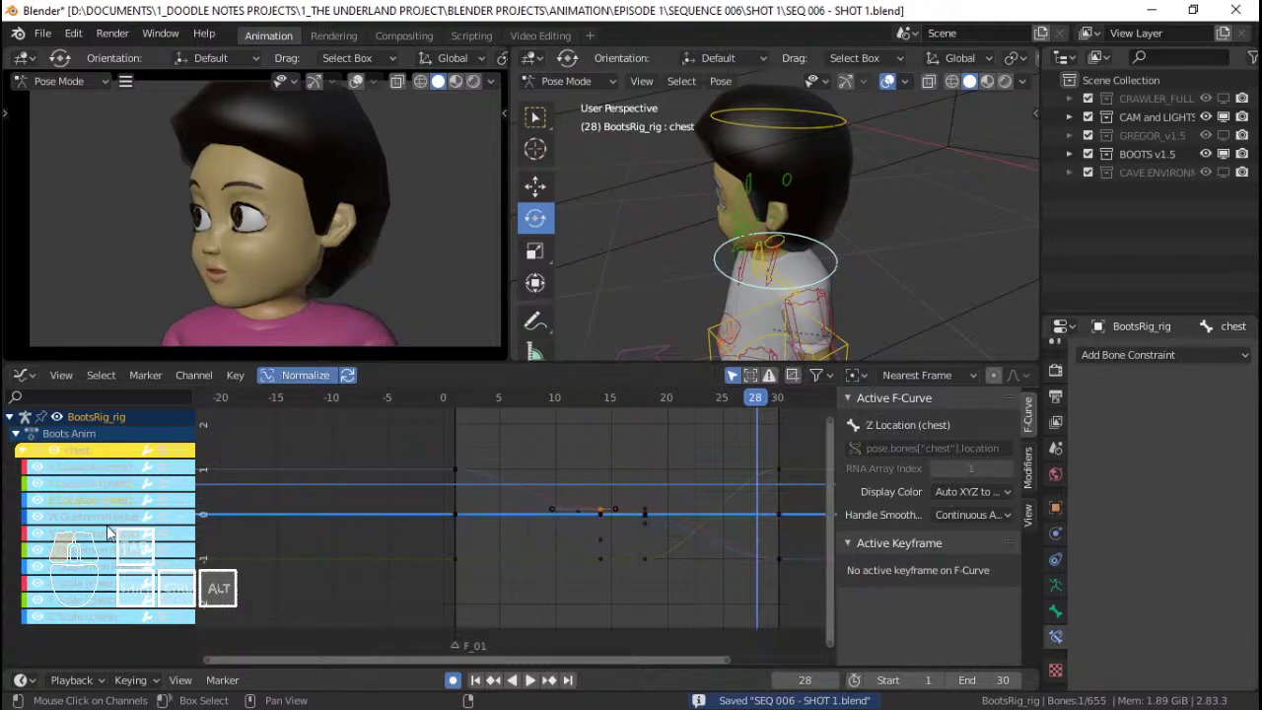
left_click(108, 516)
left_click(109, 543)
left_click(456, 506)
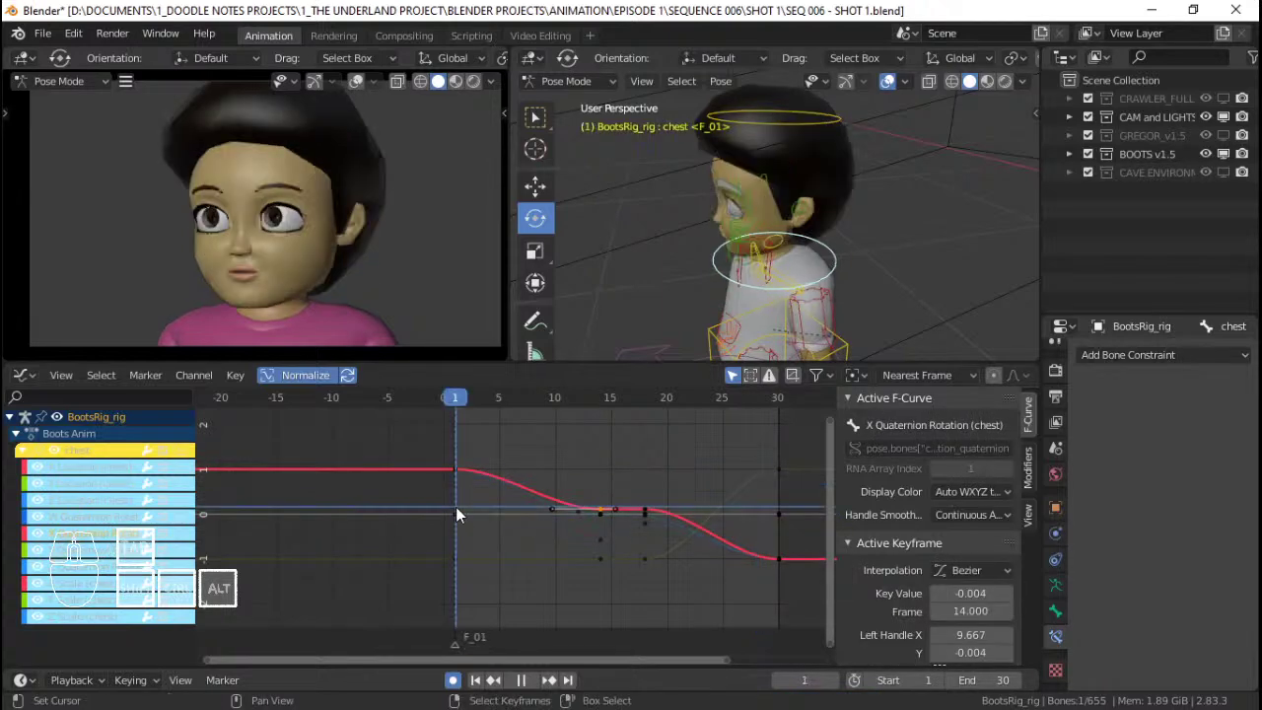
key("space")
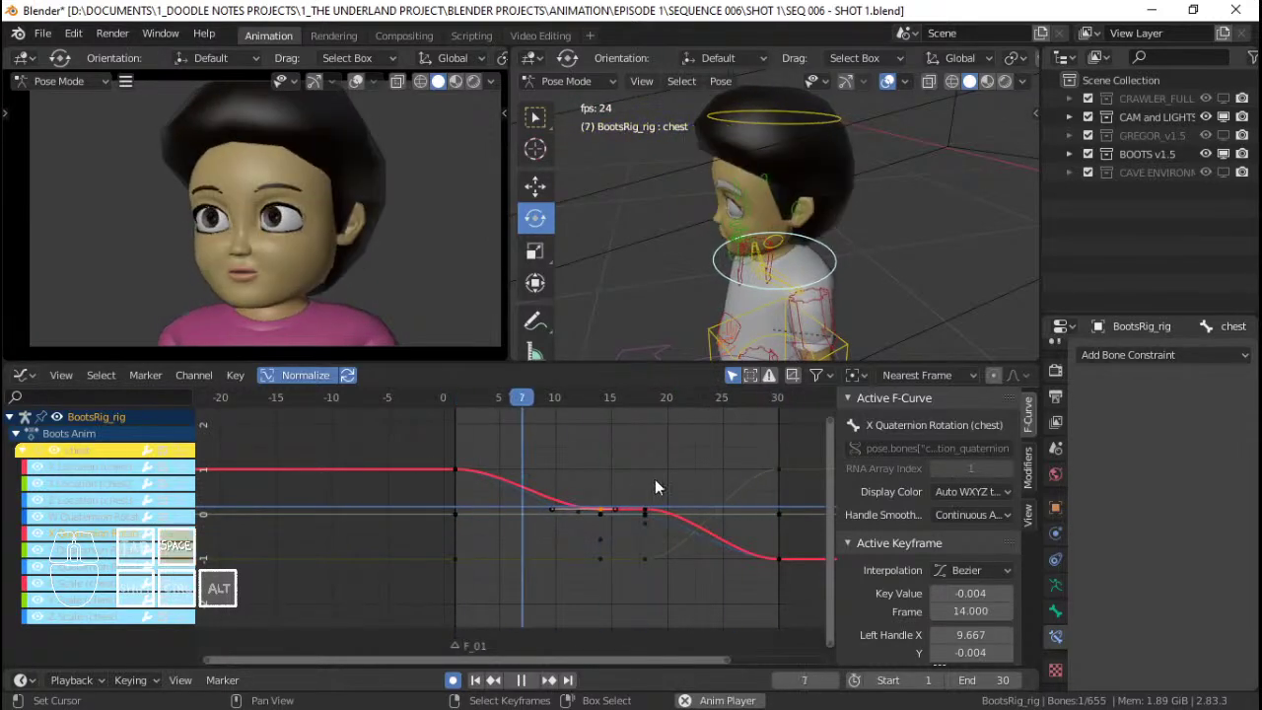
key("space")
key("ctrl+s")
Select the Boots head bone, play back its motion and expand its animation channels.
left_click(835, 118)
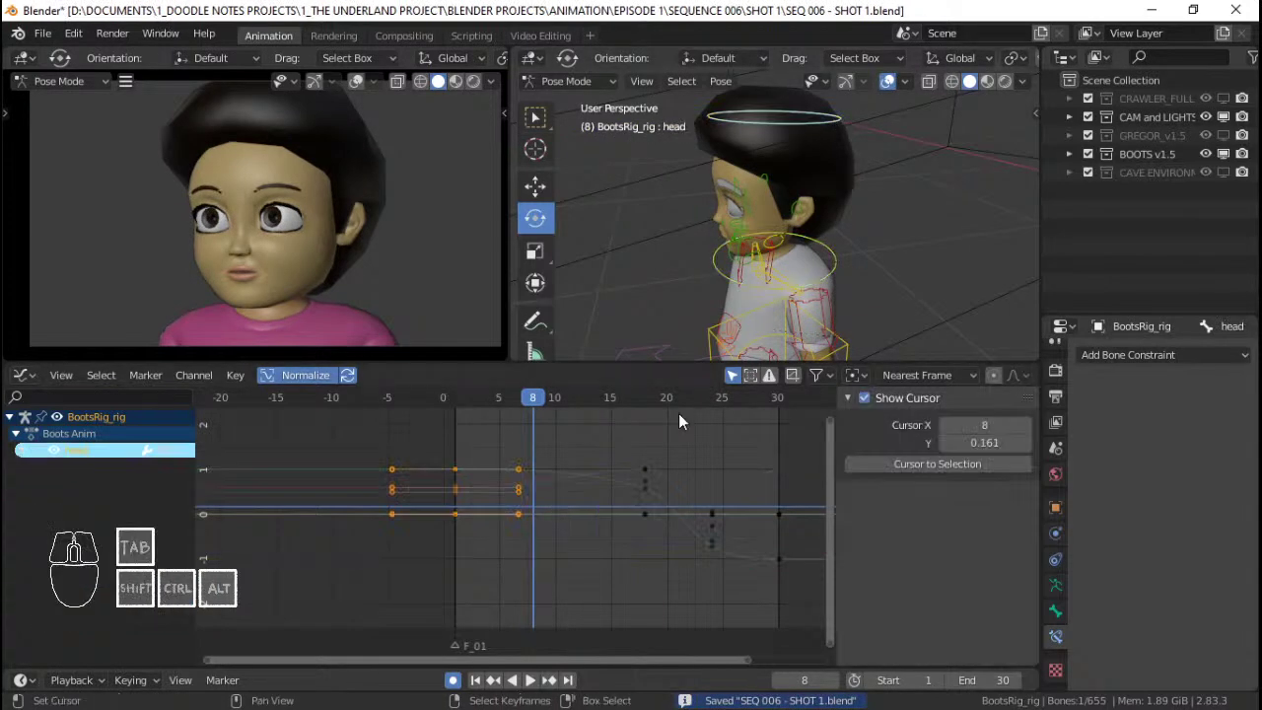
key("space")
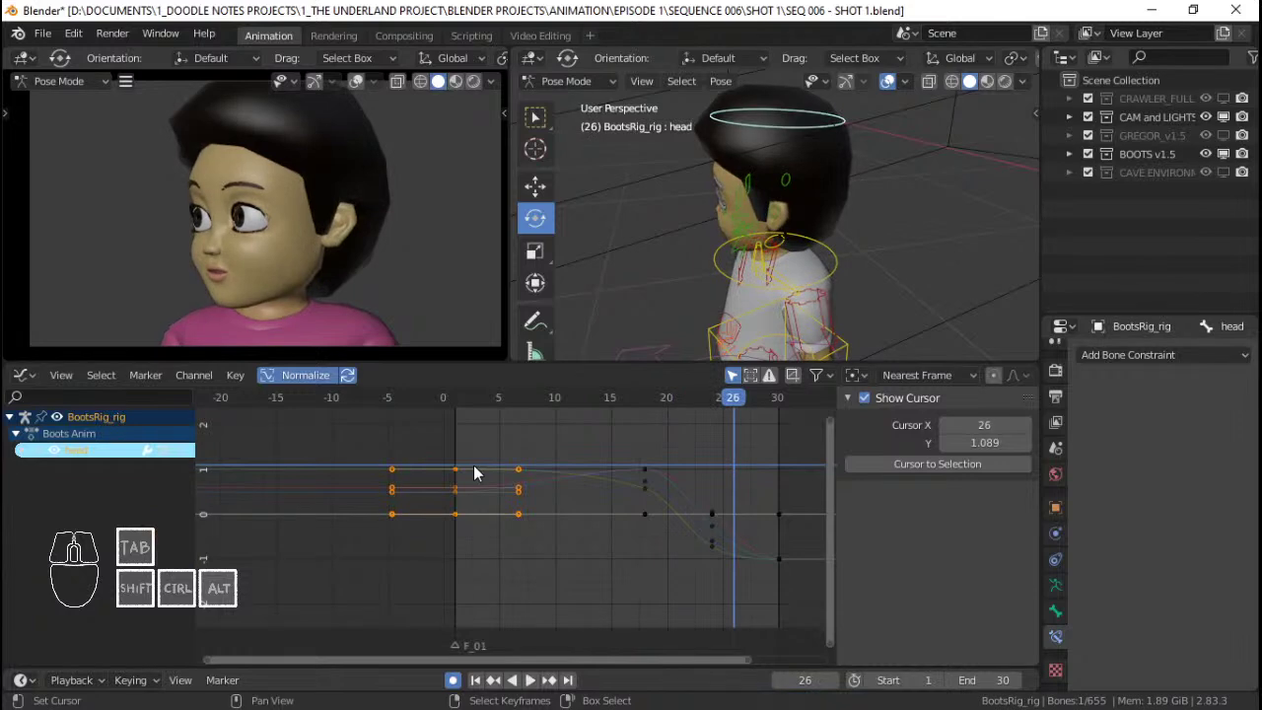
key("space")
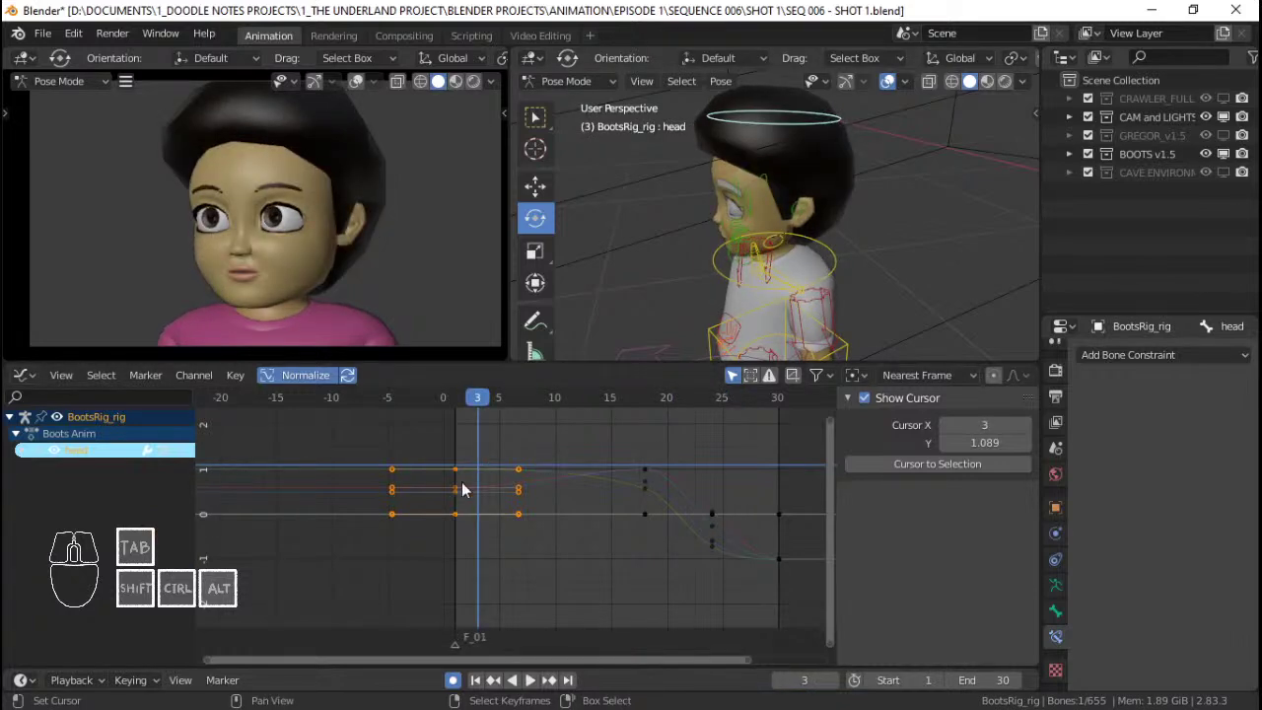
left_click(20, 451)
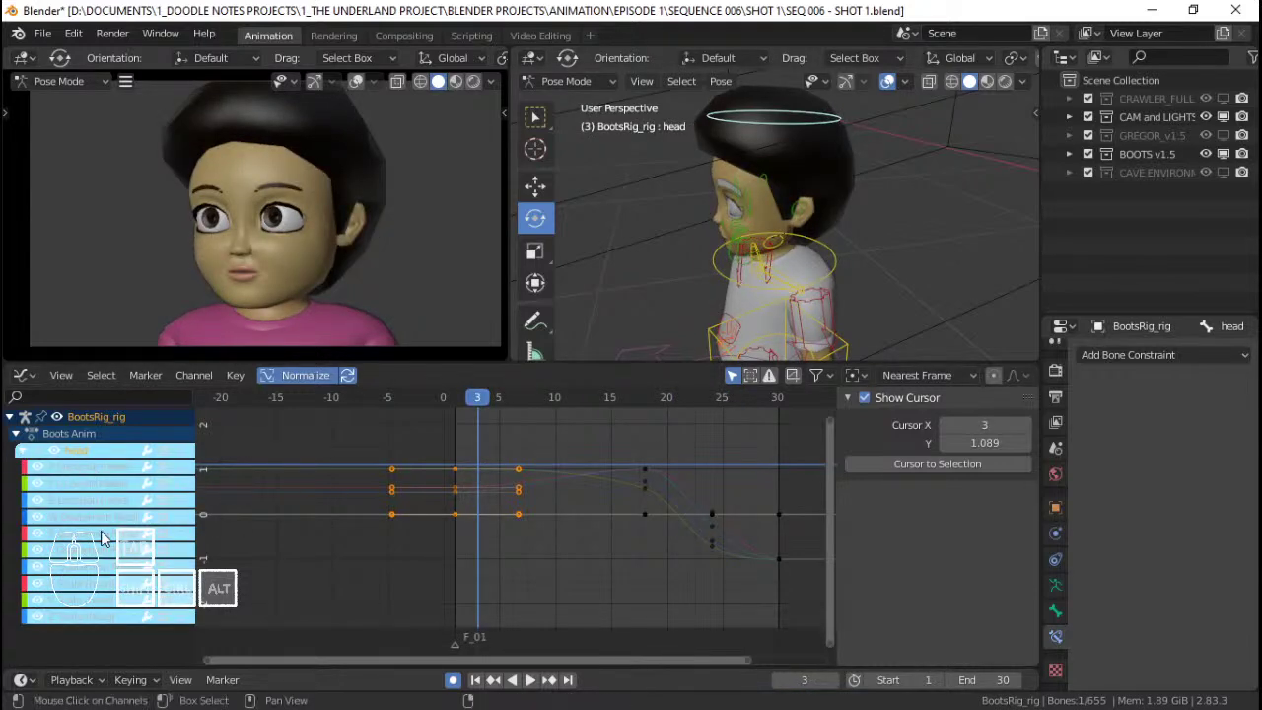
key("r")
key("y")
key("y")
right_click(843, 185)
Make the head's Y Quaternion Rotation curve active and play back the motion against it from the start.
left_click(85, 551)
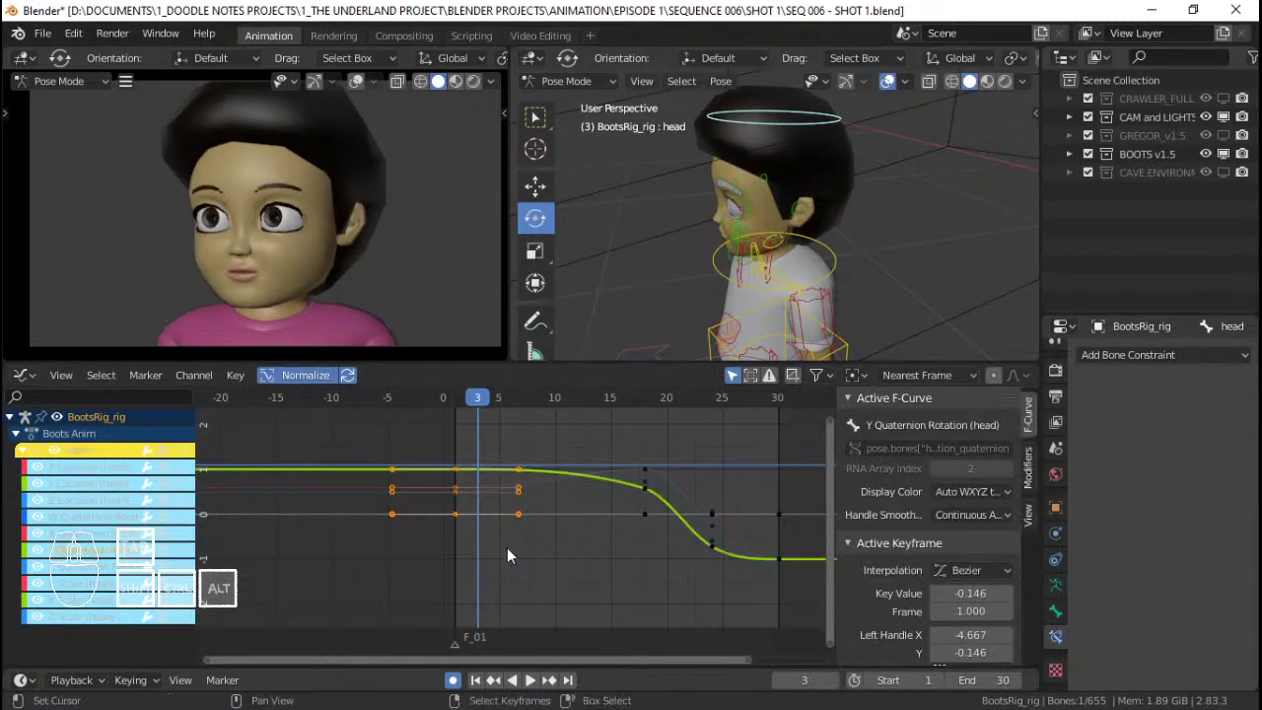
left_click(449, 517)
key("space")
key("space")
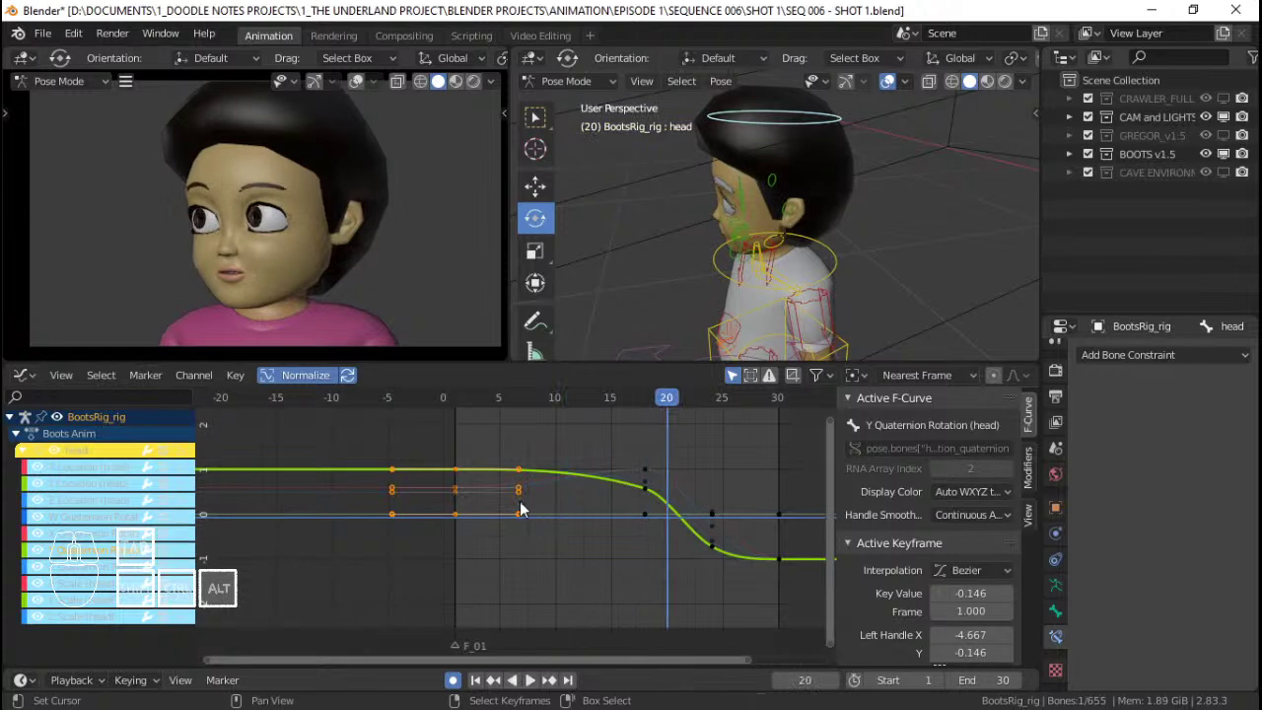
Lower the frame 18 keyframe of the head's Y Quaternion Rotation curve to about -0.232 and play back the result.
left_click(643, 485)
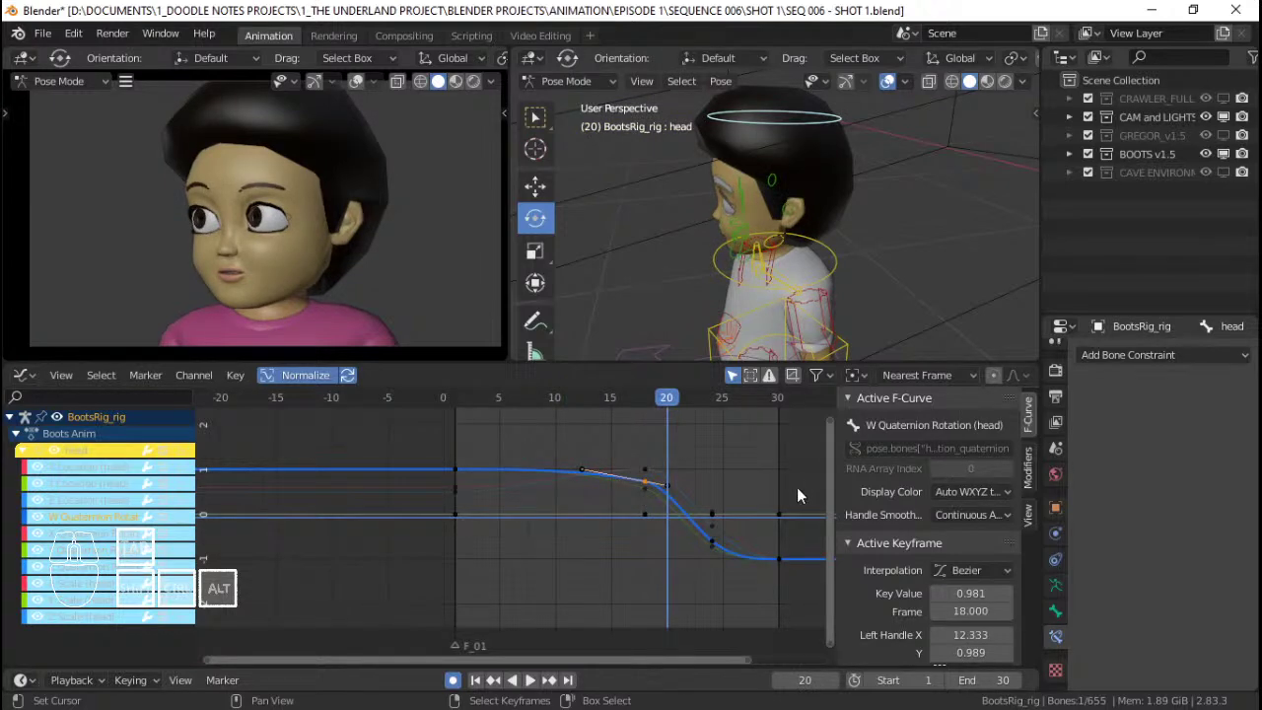
left_click(651, 500)
key("g")
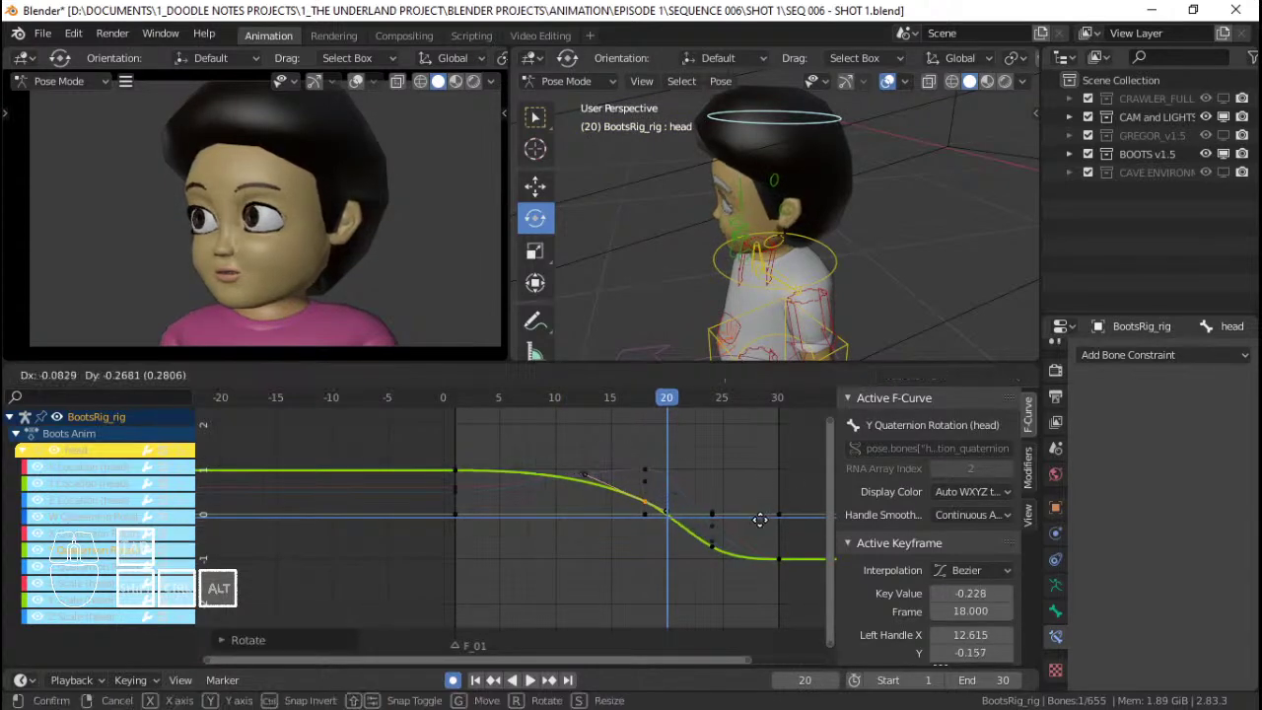
left_click(760, 520)
left_click(459, 518)
key("space")
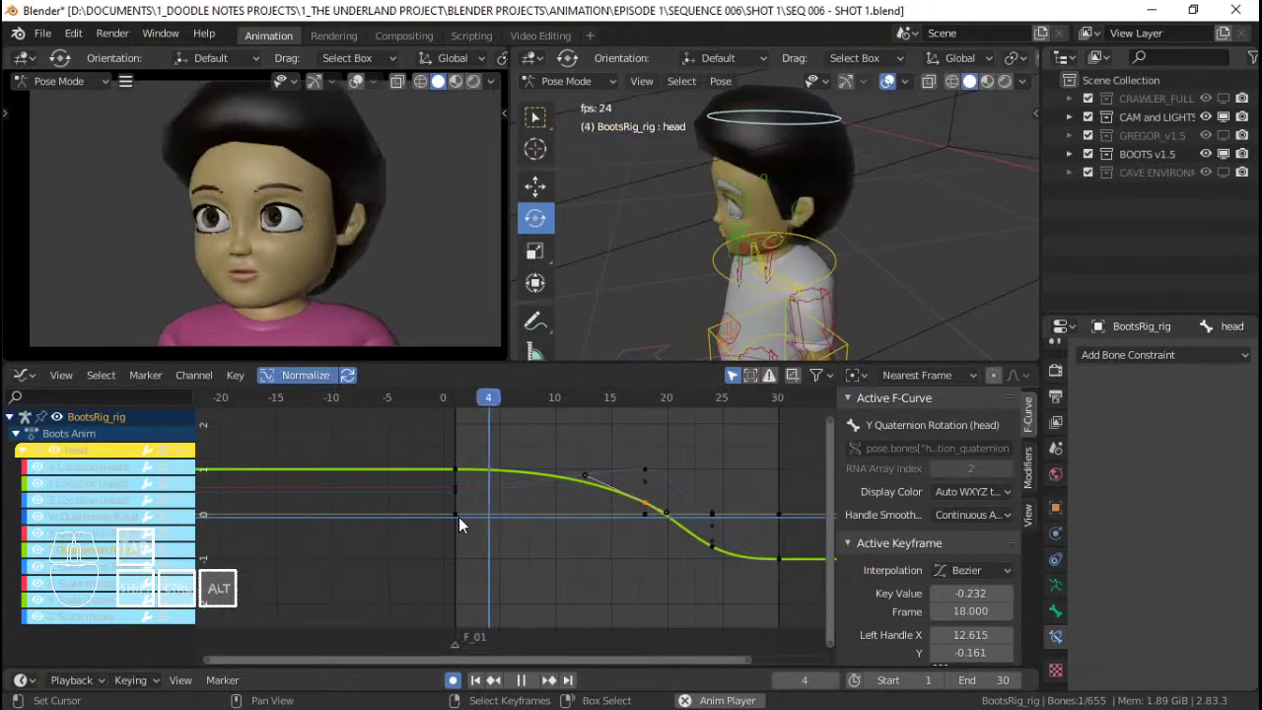
key("space")
Lower the frame 24 keyframe of the head's Y Quaternion Rotation curve vertically to about -0.362 and play back the result.
left_click(713, 543)
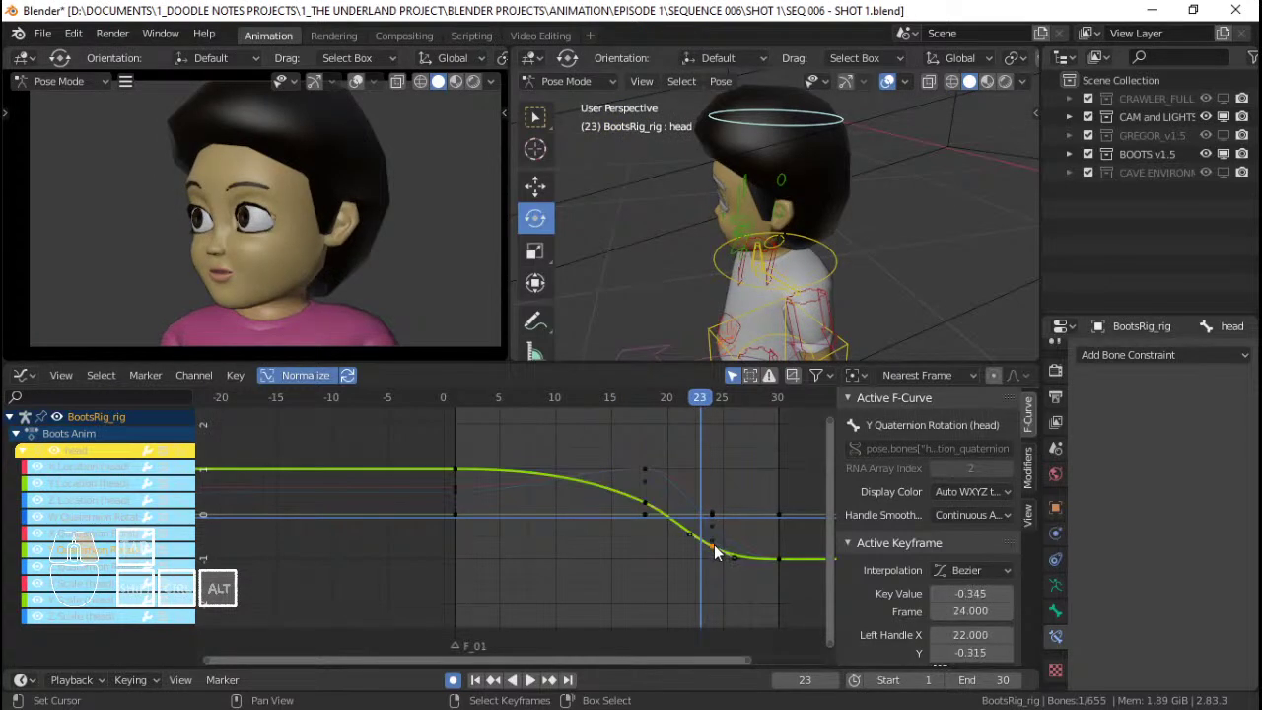
key("g")
key("y")
left_click(715, 551)
key("space")
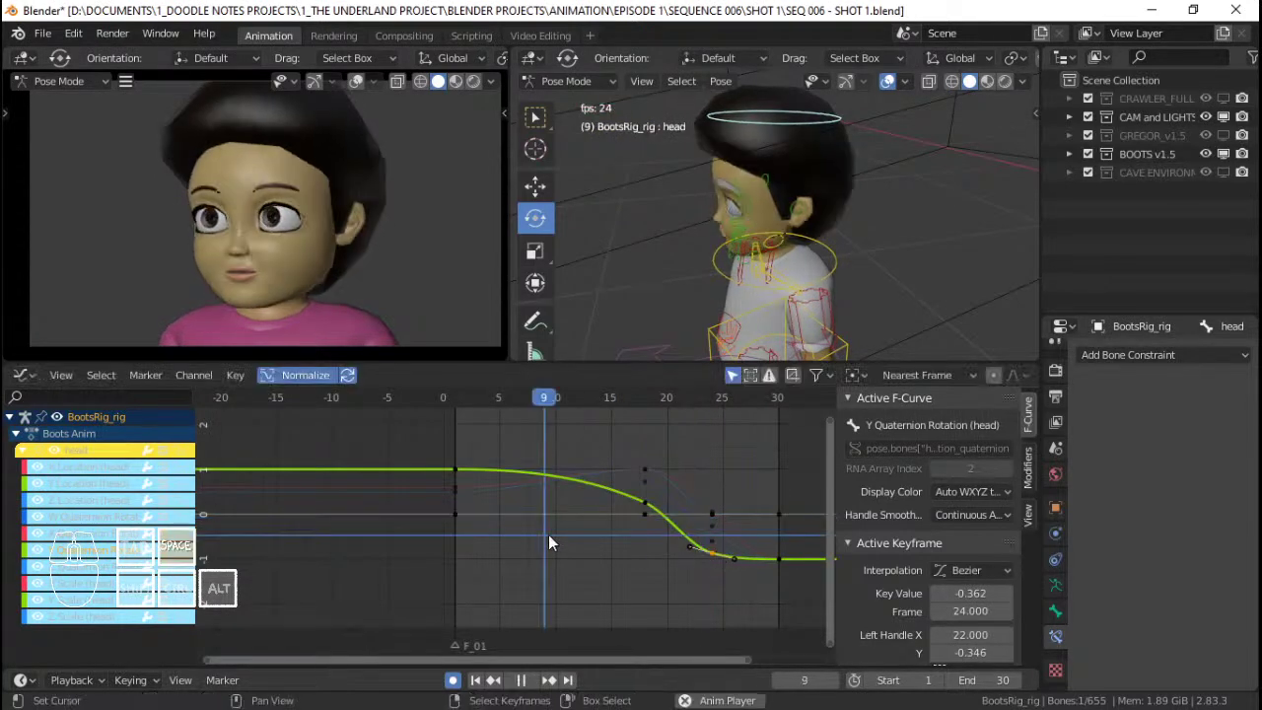
key("space")
Lower the frame 30 keyframe of the head's Y Quaternion Rotation curve vertically to about -0.397 and play back the result.
right_click(779, 559)
key("g")
key("y")
right_click(779, 559)
right_click(779, 560)
key("g")
key("y")
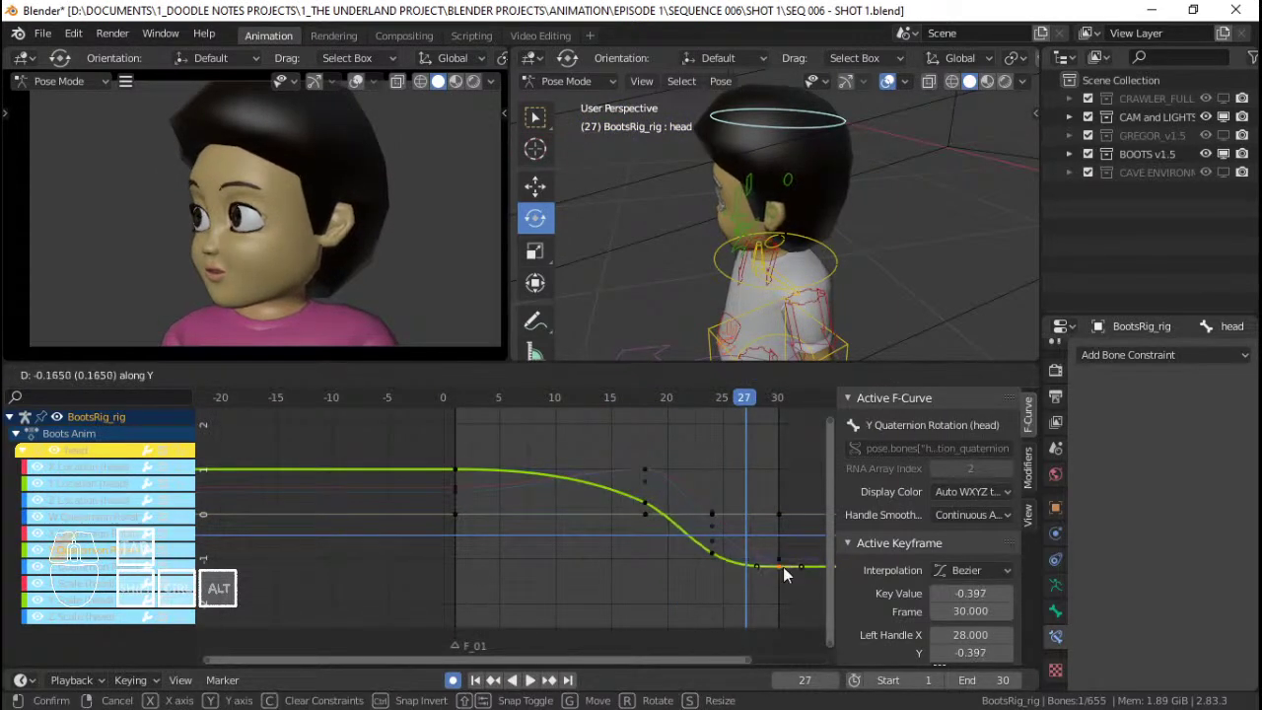
left_click(782, 566)
left_click(459, 510)
key("space")
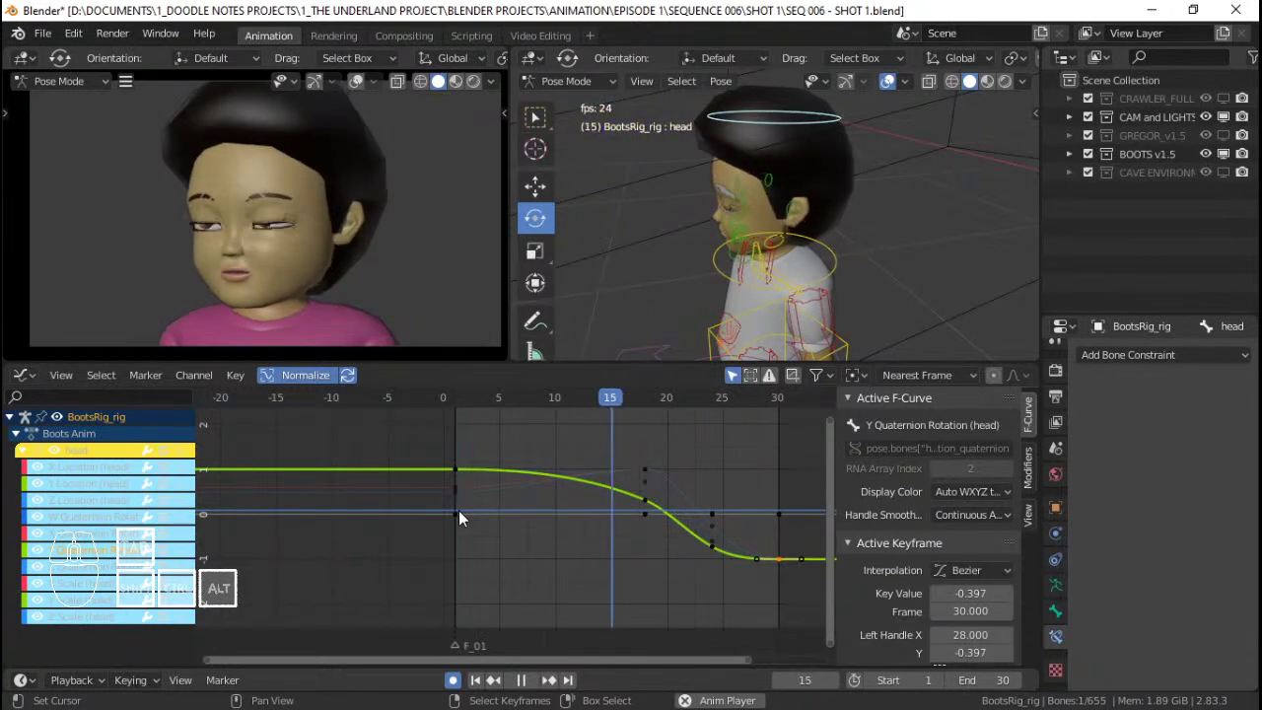
key("space")
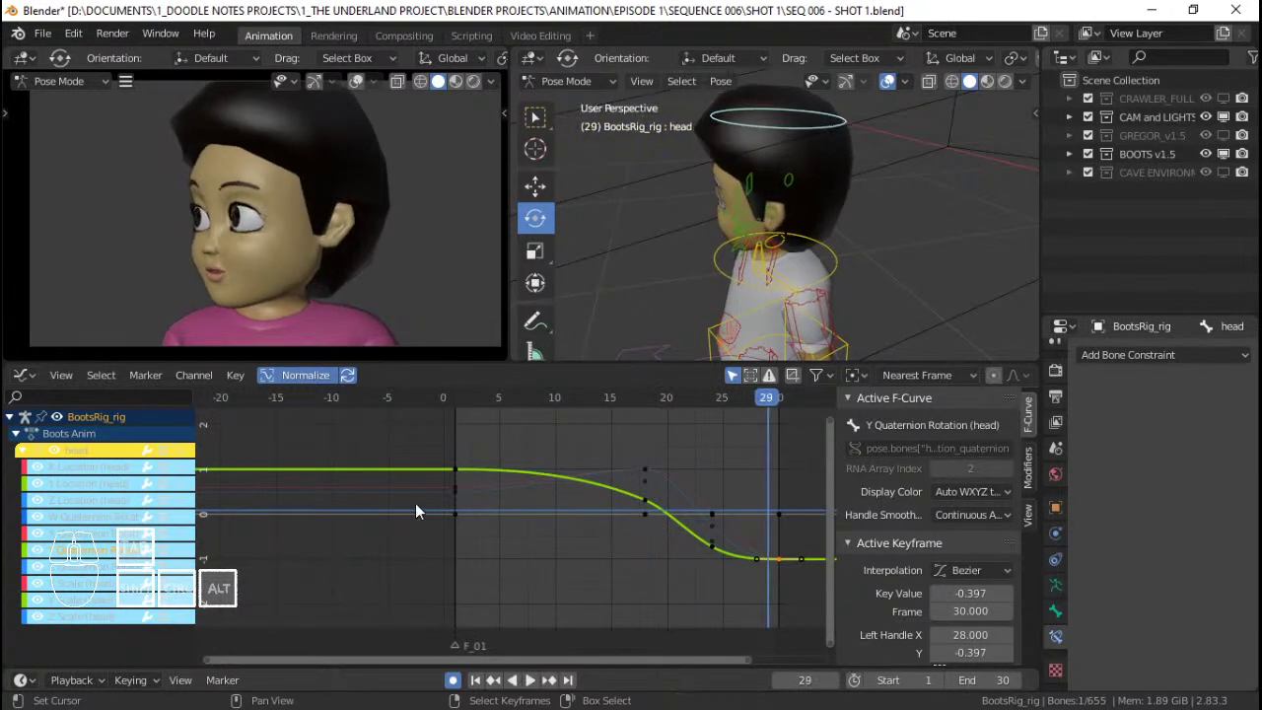
Make the head's X Quaternion Rotation curve active and play back the motion against it.
left_click(90, 534)
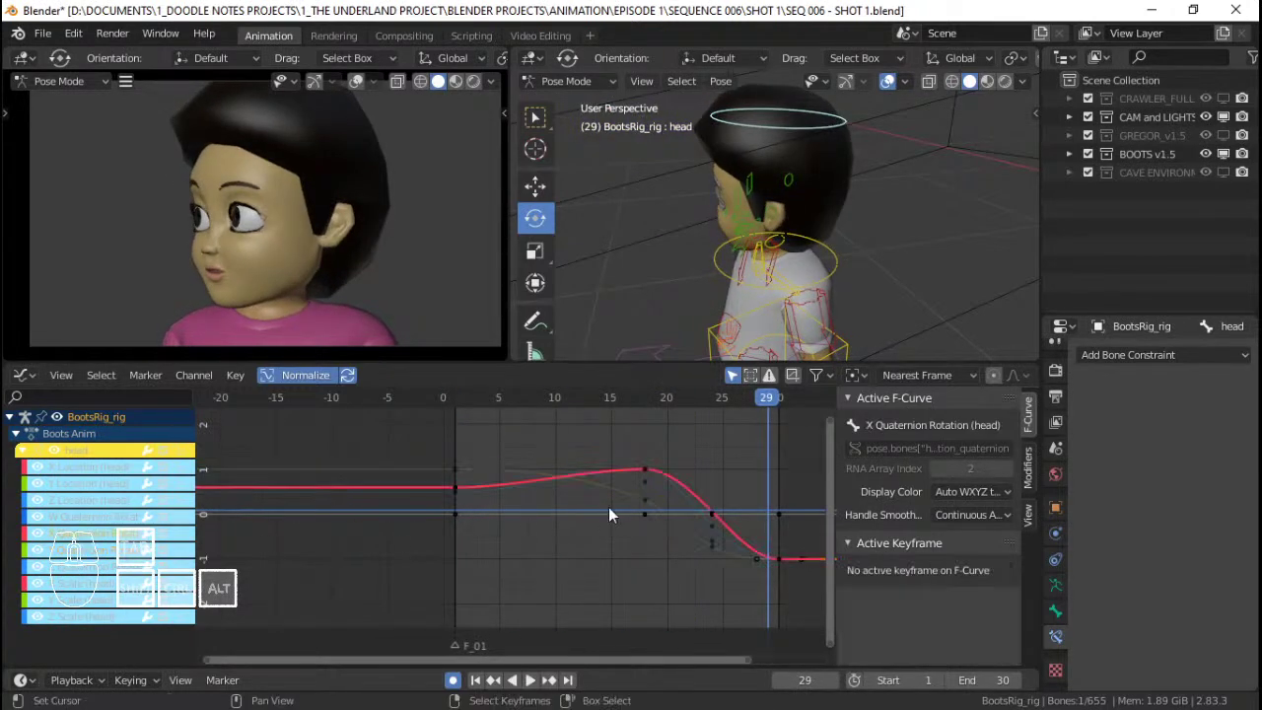
left_click(421, 501)
key("space")
key("space")
key("space")
key("space")
left_click(648, 470)
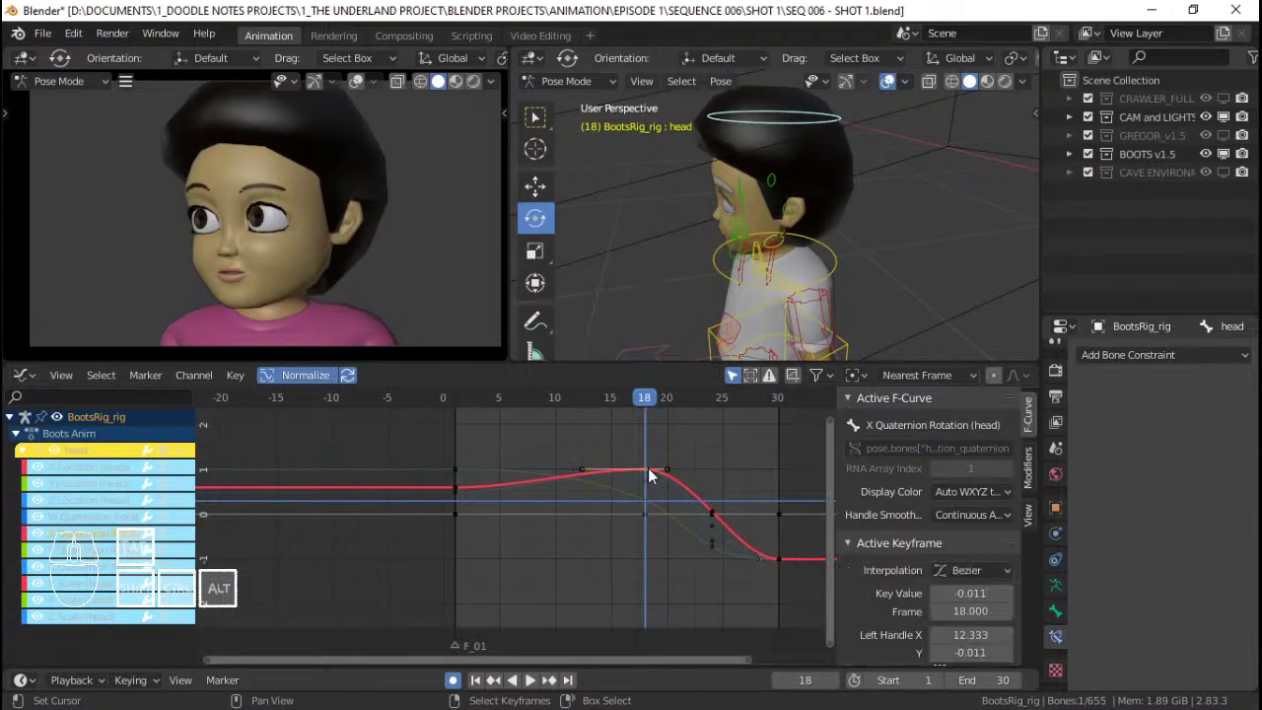
key("g")
key("y")
right_click(546, 609)
Play back the head turn to frame 24 and try to pick the X Quaternion Rotation keyframe there.
left_click(453, 554)
key("space")
key("space")
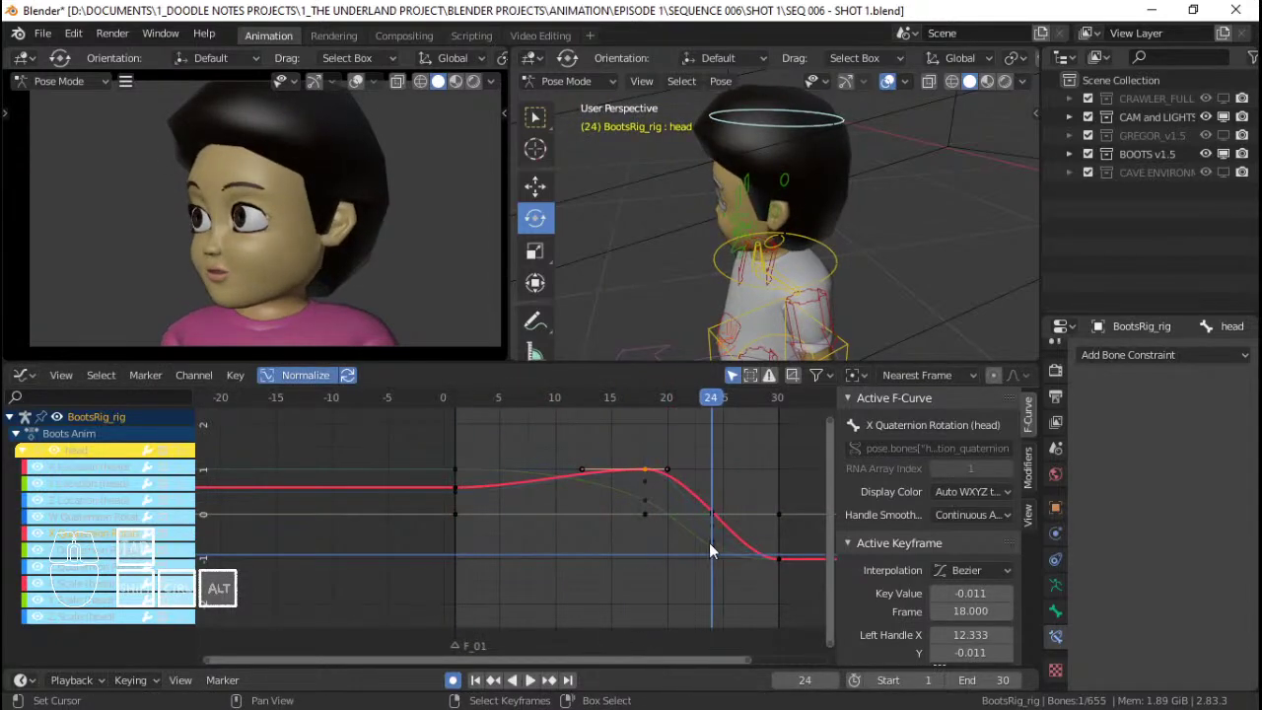
left_click(712, 513)
left_click(712, 514)
left_click(712, 514)
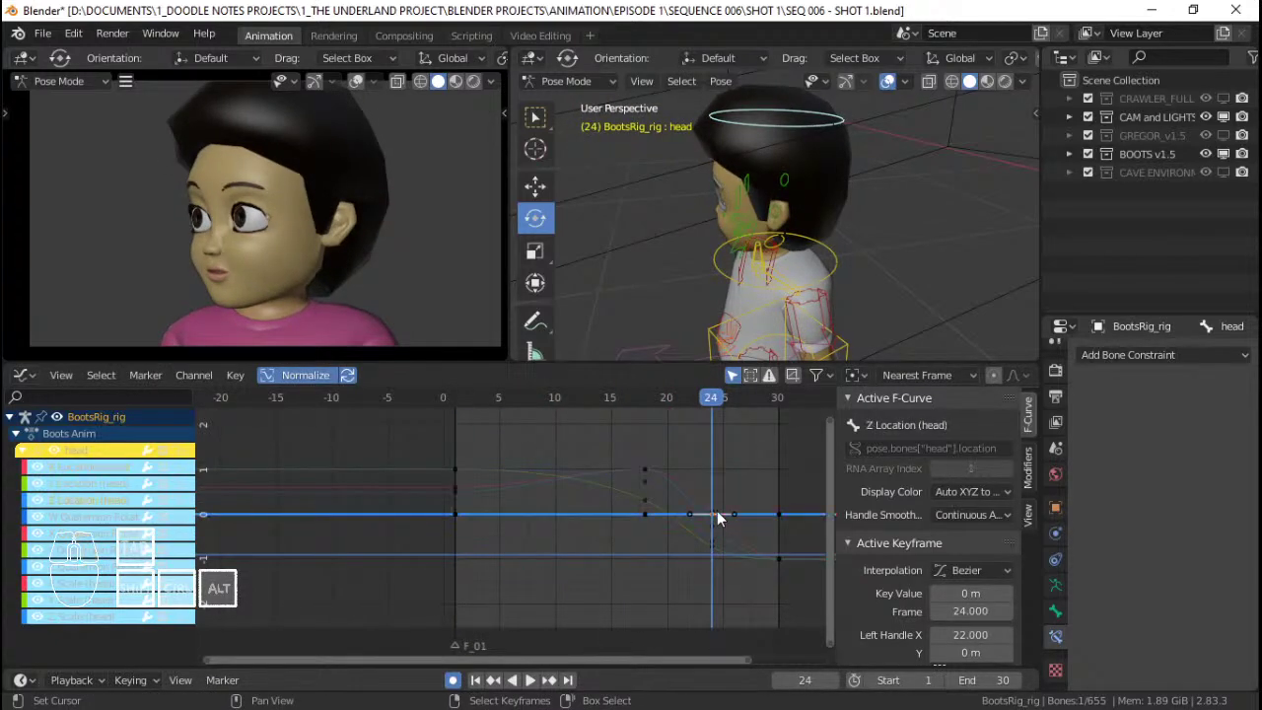
Replay the head turn and scrub through its final frames to examine how it settles.
key("space")
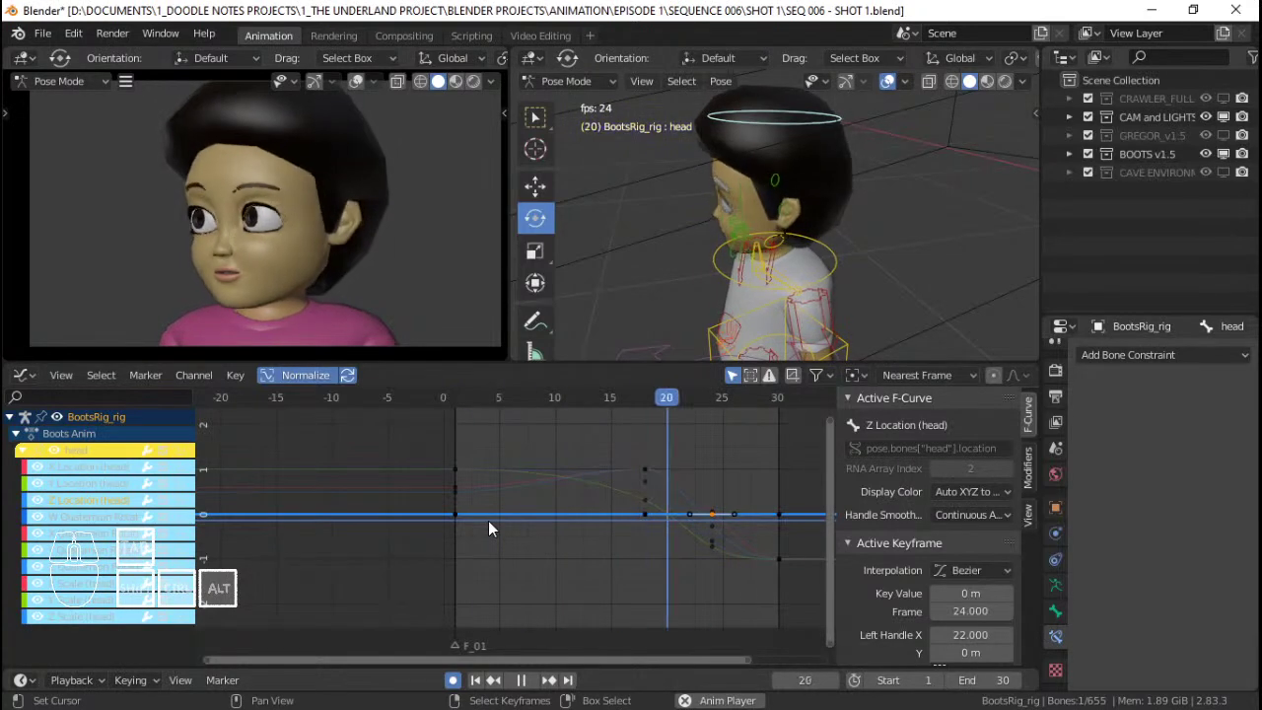
key("space")
left_click_drag(711, 528, 764, 537)
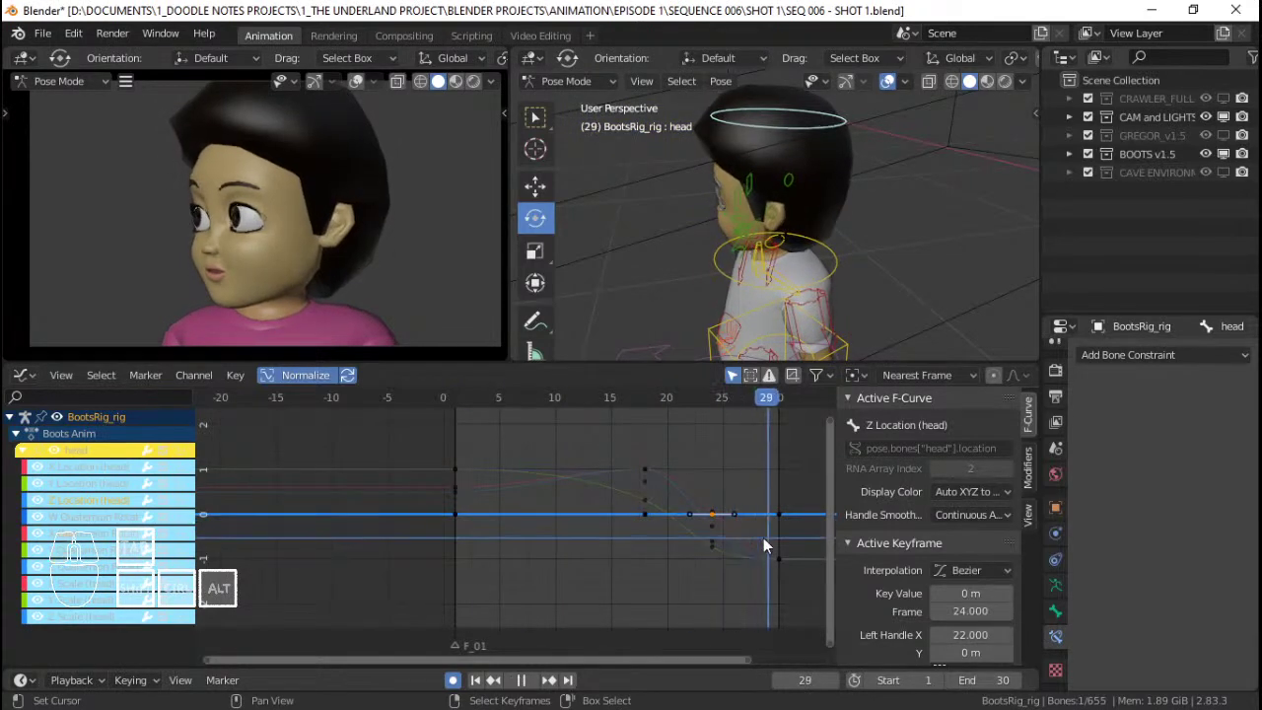
key("space")
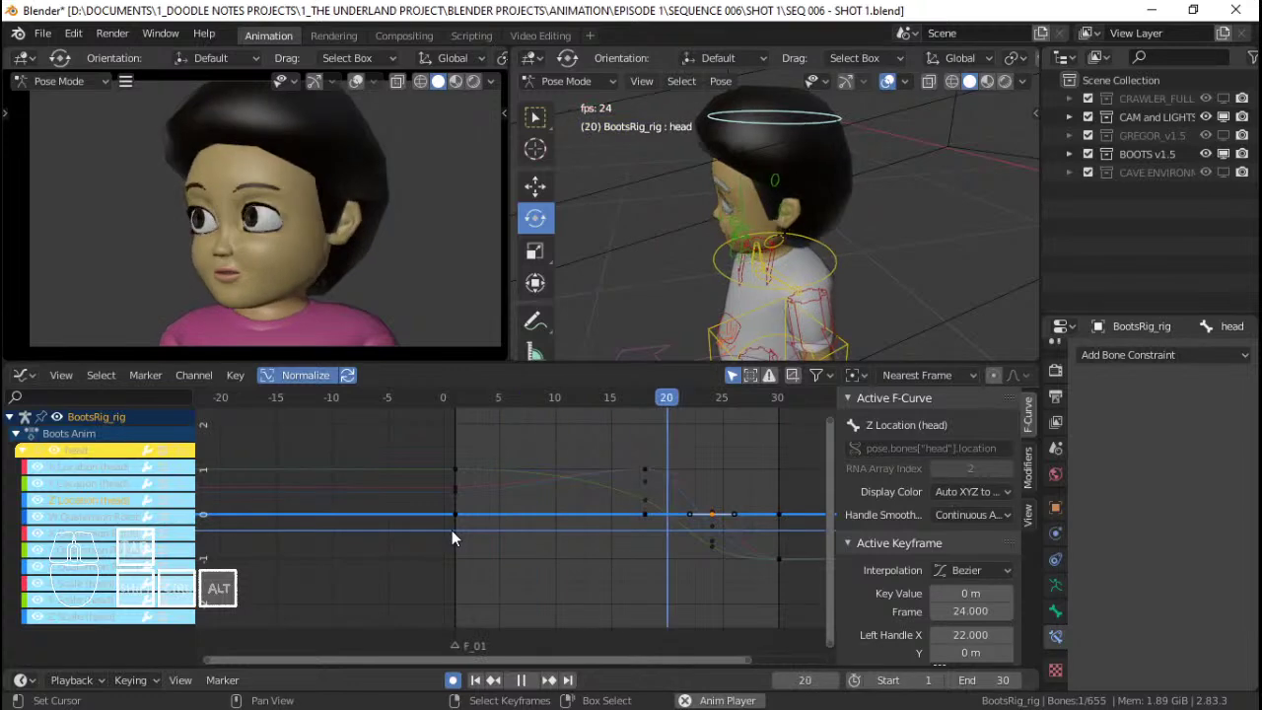
key("space")
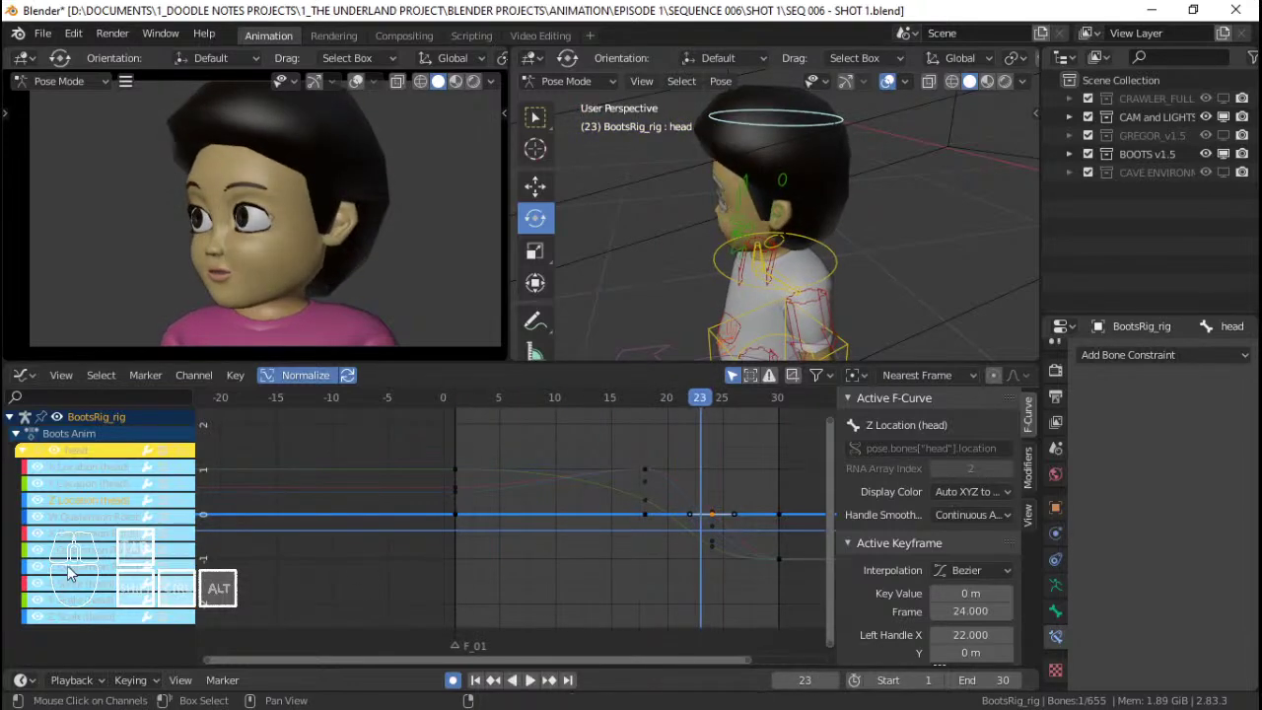
Make the head's Z Quaternion Rotation curve active and play back the motion repeatedly against it.
left_click(87, 570)
key("space")
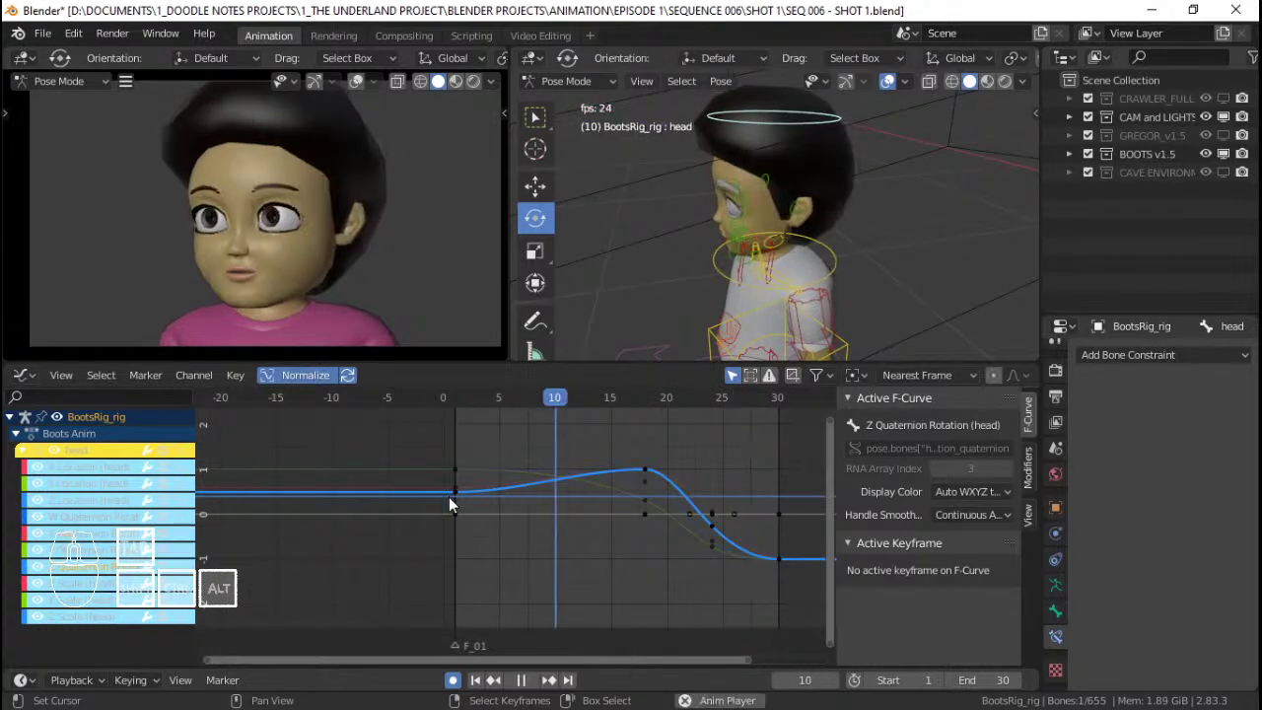
key("Escape")
key("space")
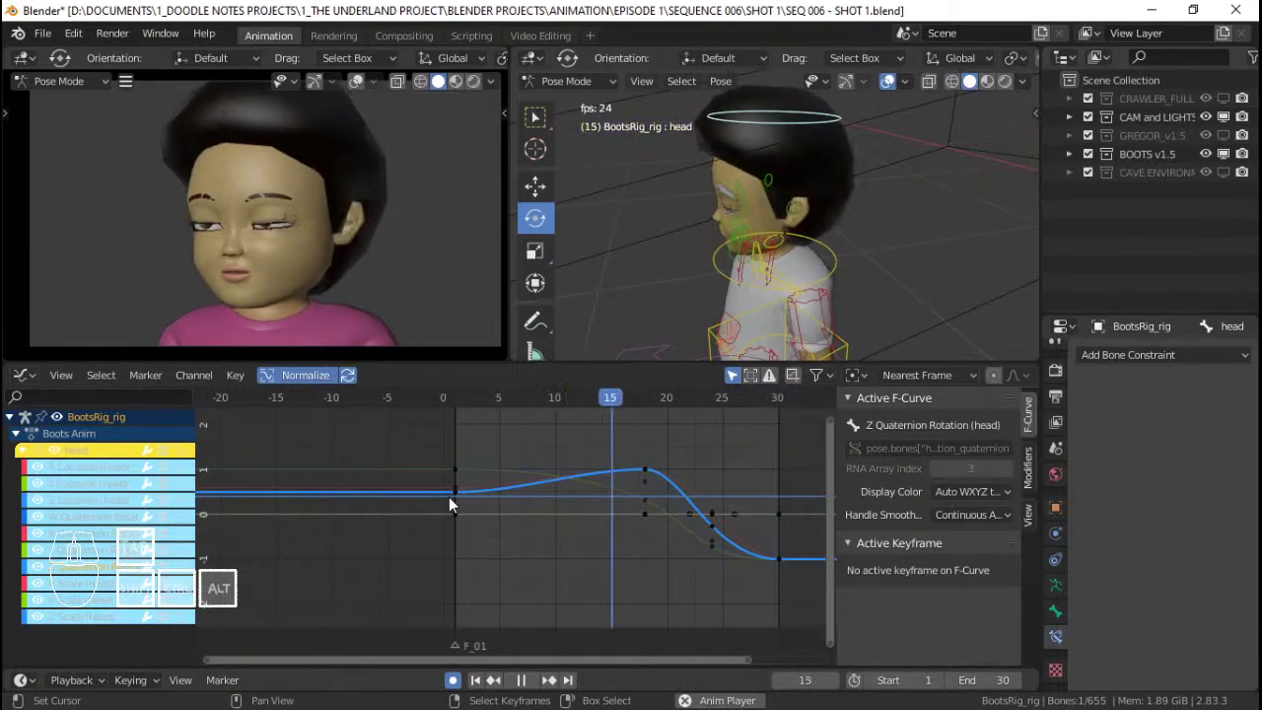
key("space")
key("space")
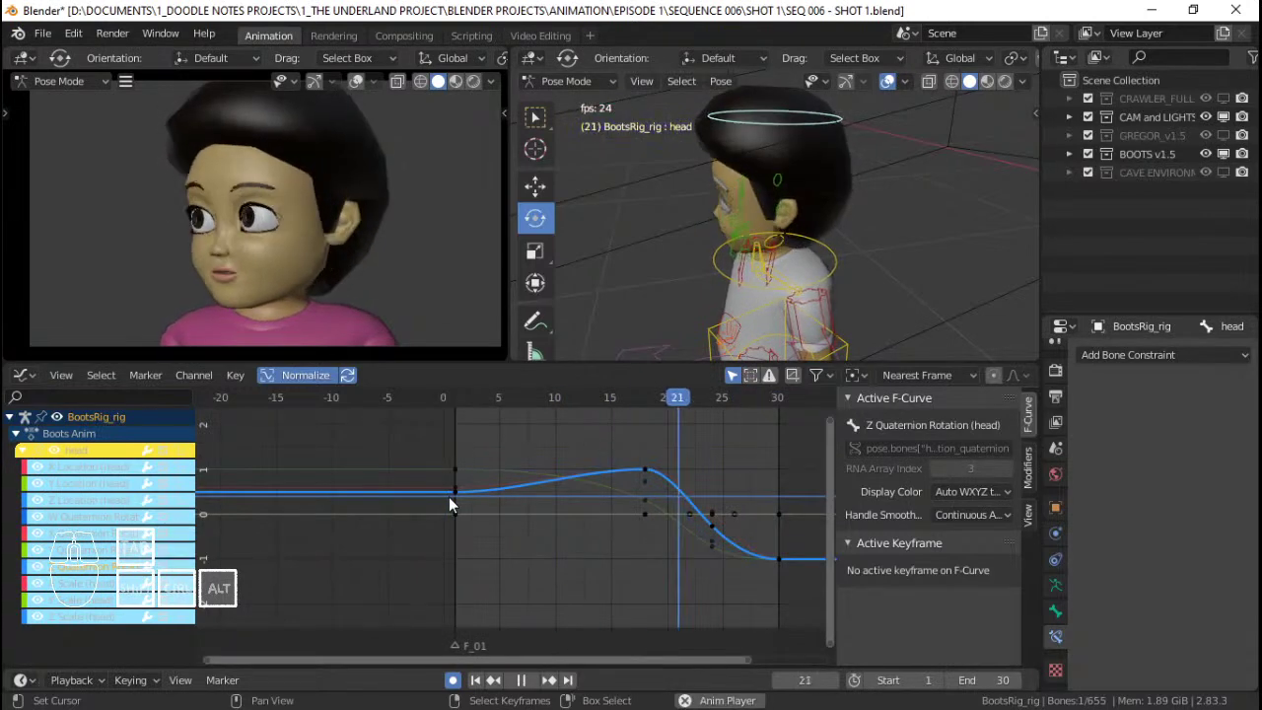
key("space")
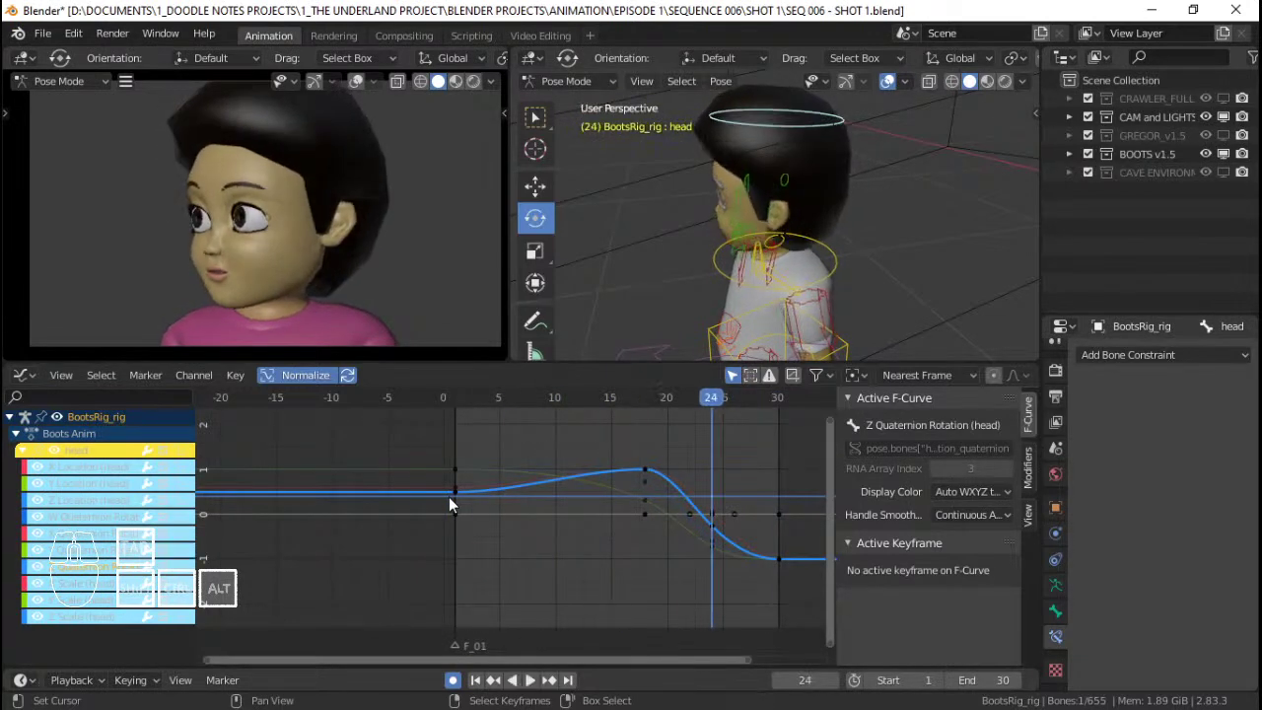
Raise the frame 18 keyframe on the head's Y Quaternion Rotation curve to about -0.189 and play back the motion.
left_click(82, 552)
left_click(440, 493)
key("space")
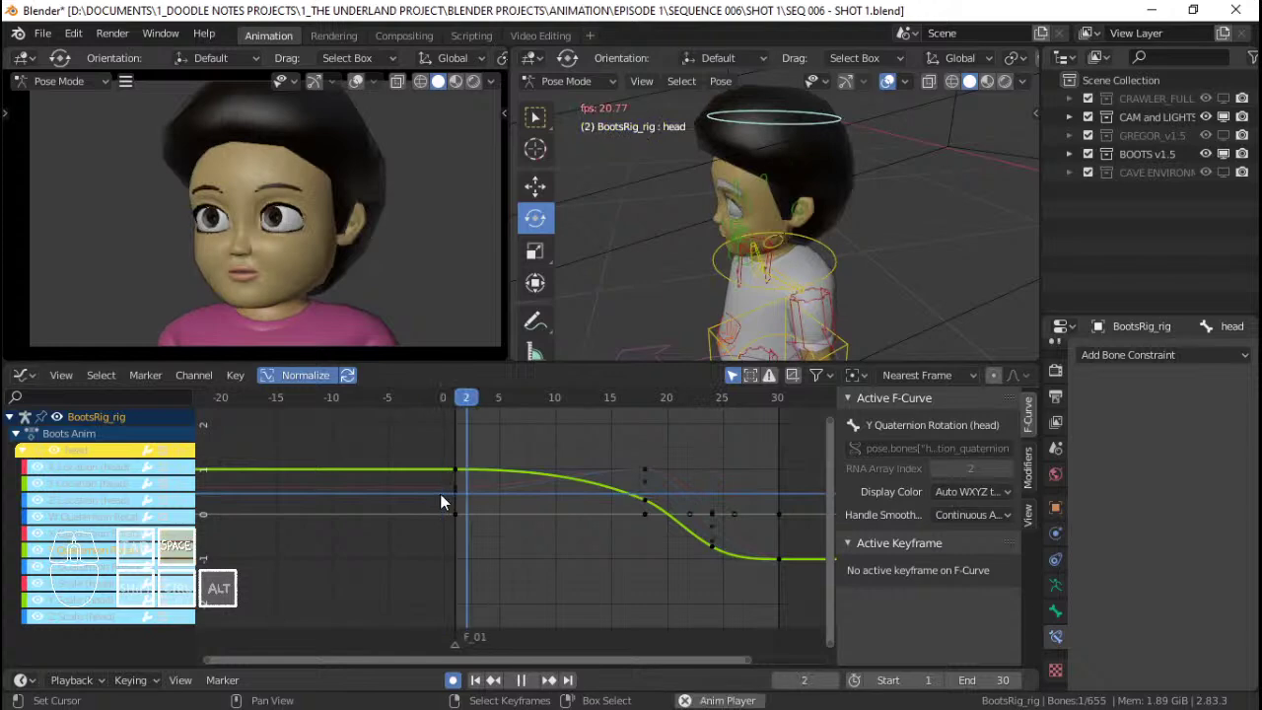
key("space")
left_click_drag(645, 501, 647, 486)
left_click(455, 492)
key("space")
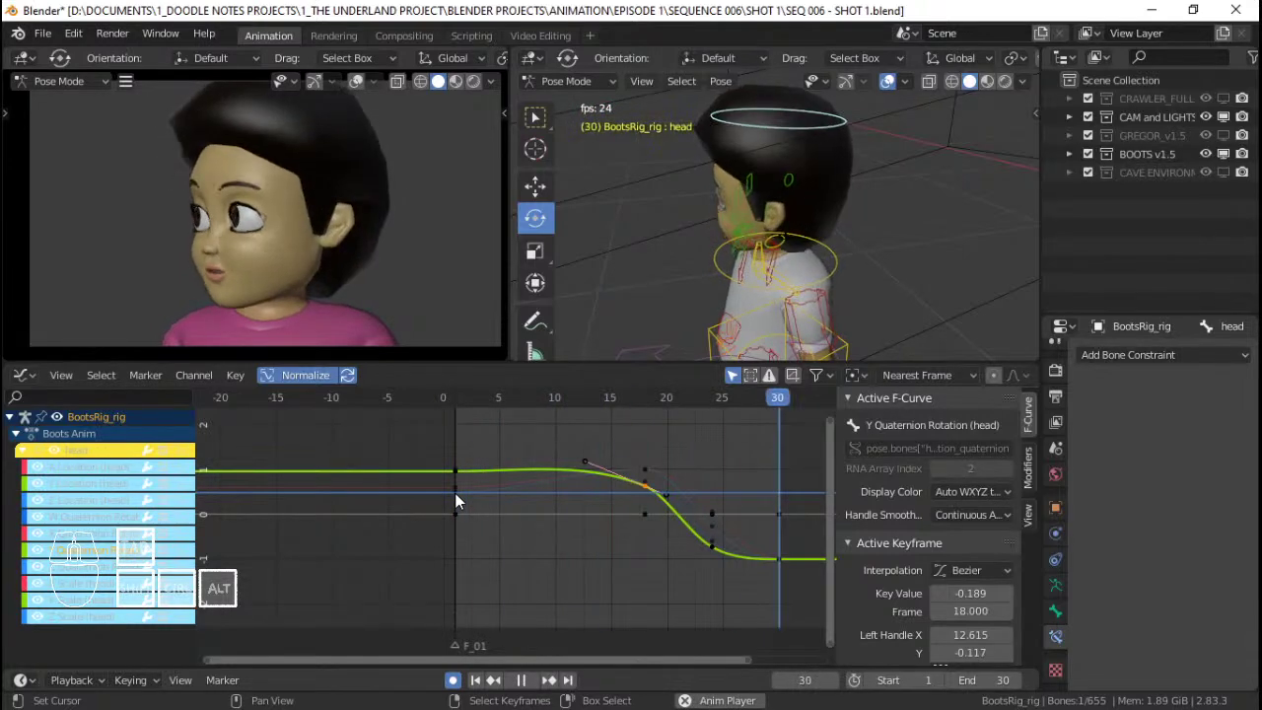
key("space")
Try lowering the curve's frame 24 keyframe to about -0.423 and rotating its handles, and play back the head turn.
mouse_move(736, 522)
left_mouse_down()
mouse_move(766, 528)
mouse_move(742, 528)
left_mouse_up()
left_click(711, 545)
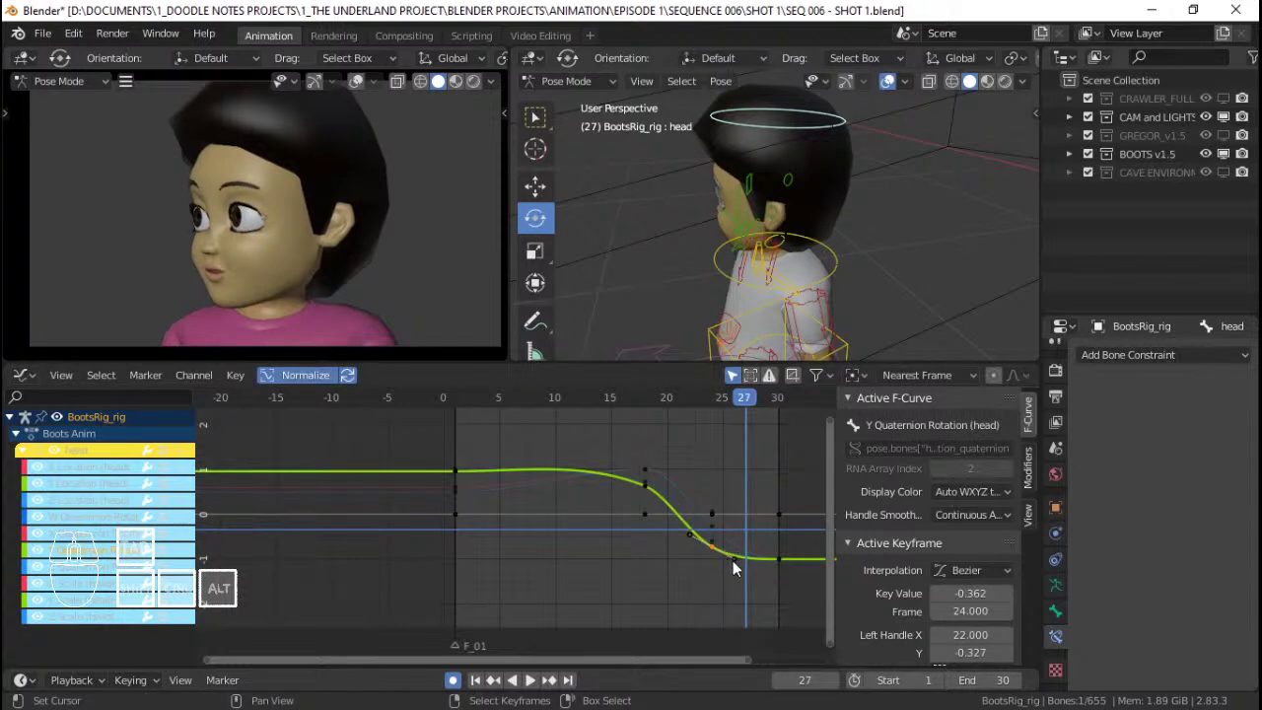
key("g")
key("y")
right_click(735, 575)
key("g")
left_click(740, 595)
key("r")
left_click(766, 624)
key("space")
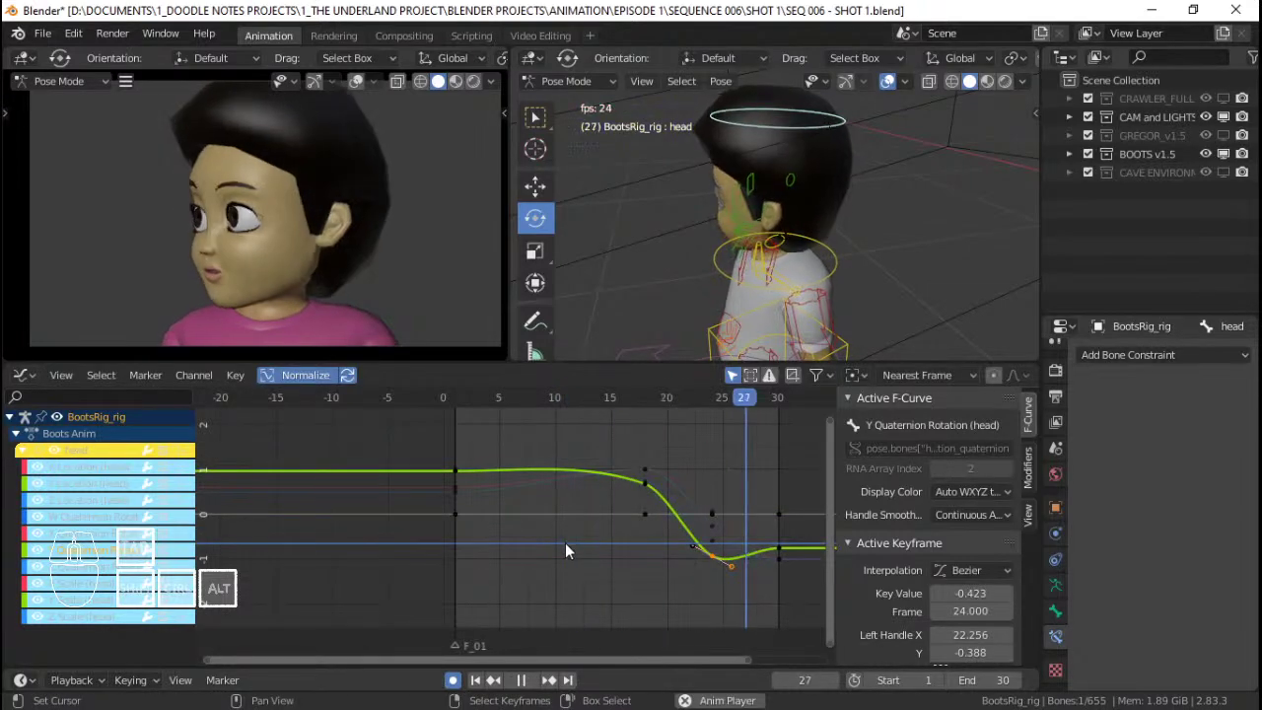
key("space")
Undo the handle rotation and the lowering of the frame 24 keyframe.
key("ctrl+z")
key("ctrl+z")
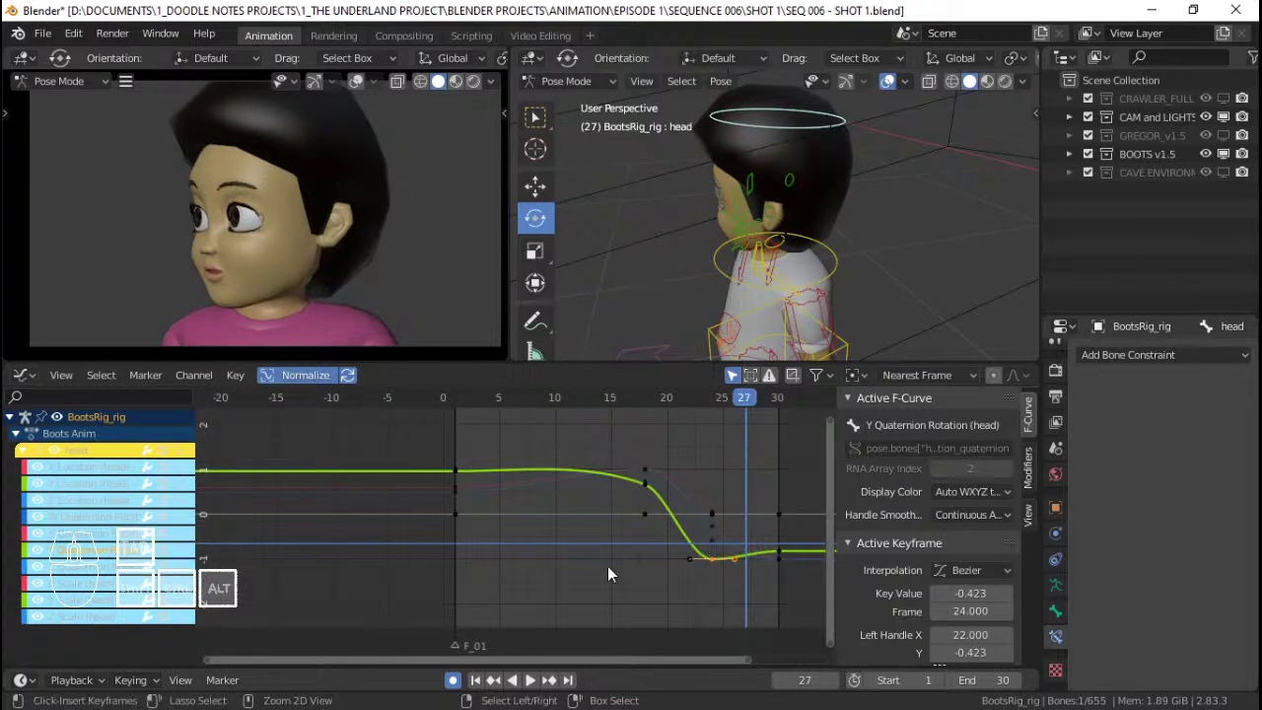
key("ctrl+z")
Replay the head turn from the start while viewing the character's whole upper body.
key("space")
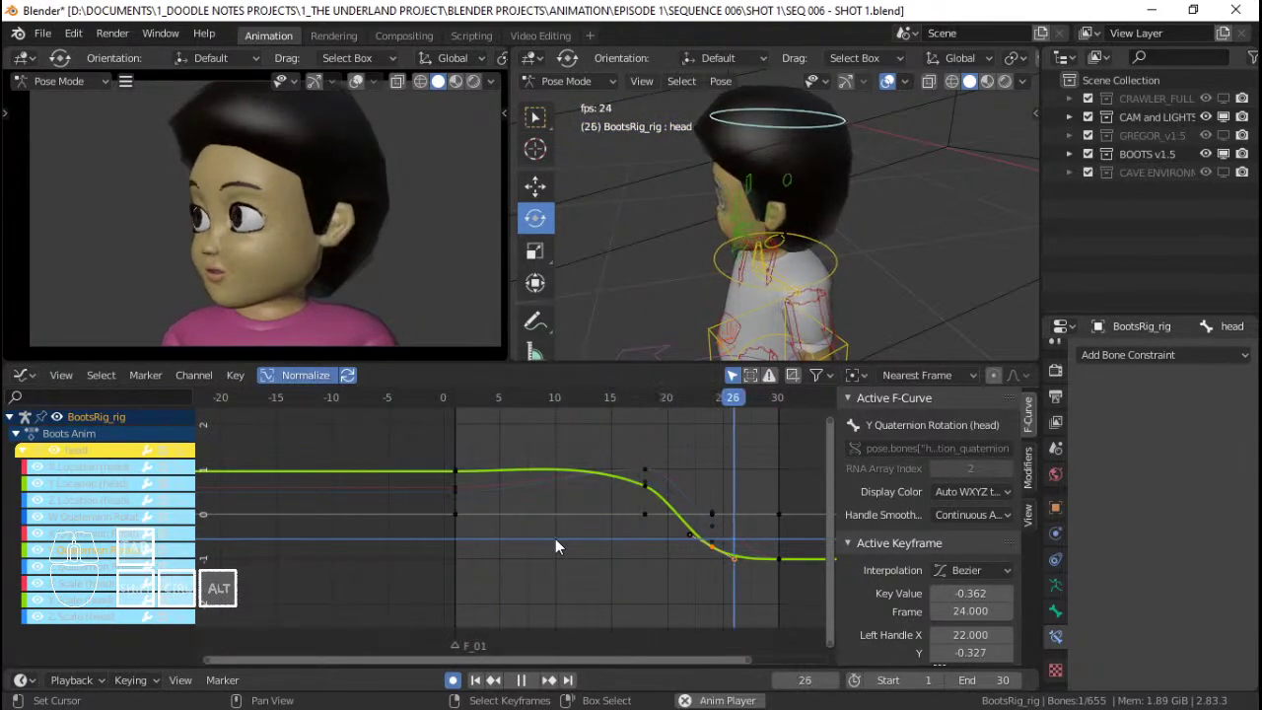
left_click(449, 536)
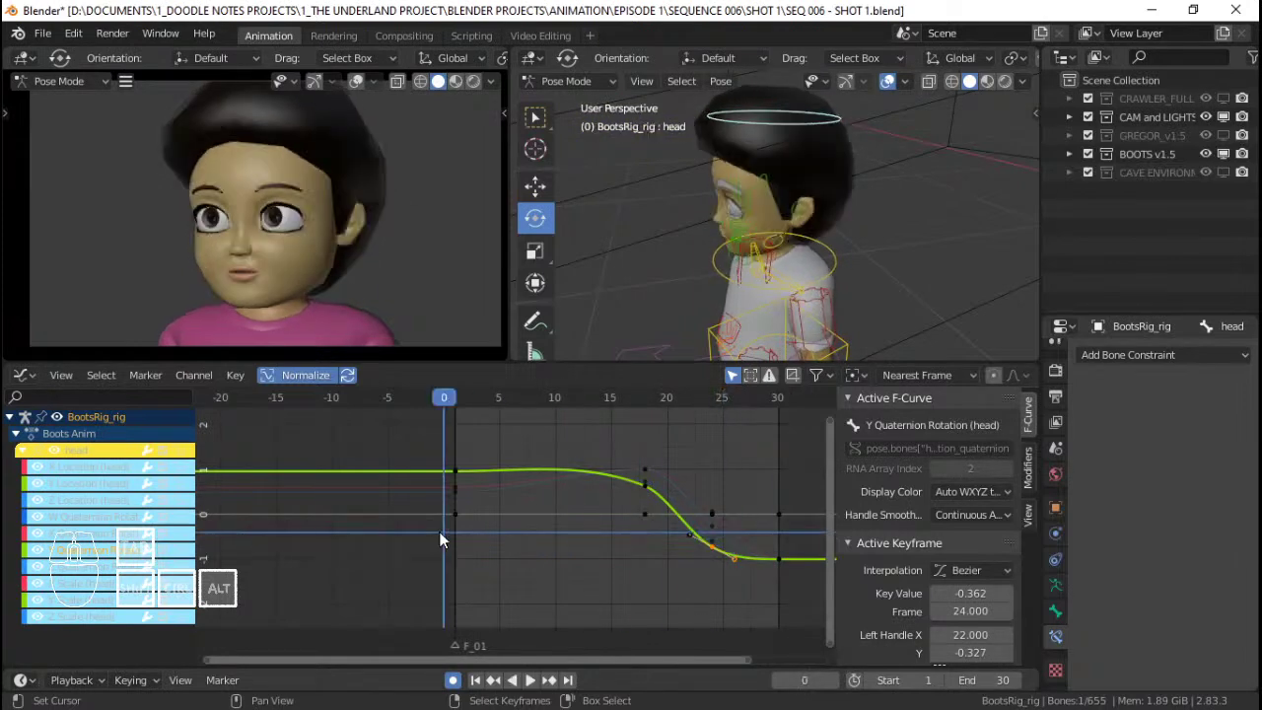
key("space")
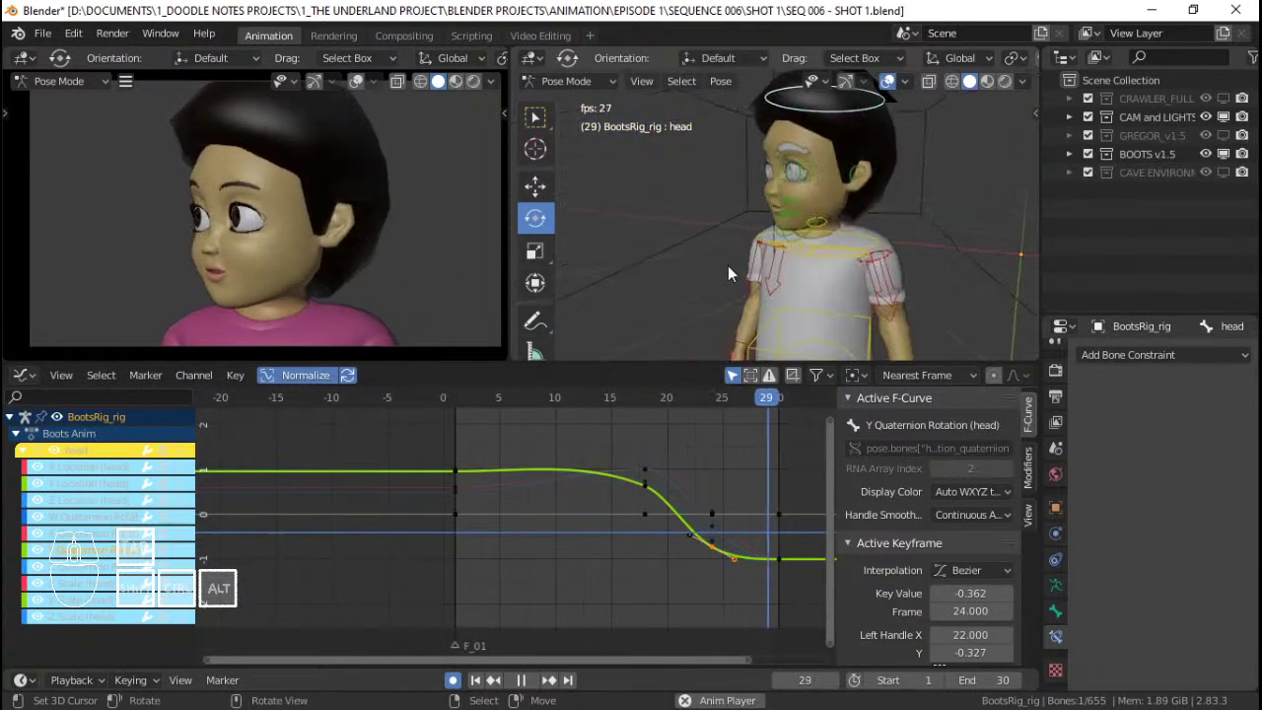
key("space")
Select the jaw master control and play back the head turn repeatedly from the first frames.
left_click(787, 235)
key("space")
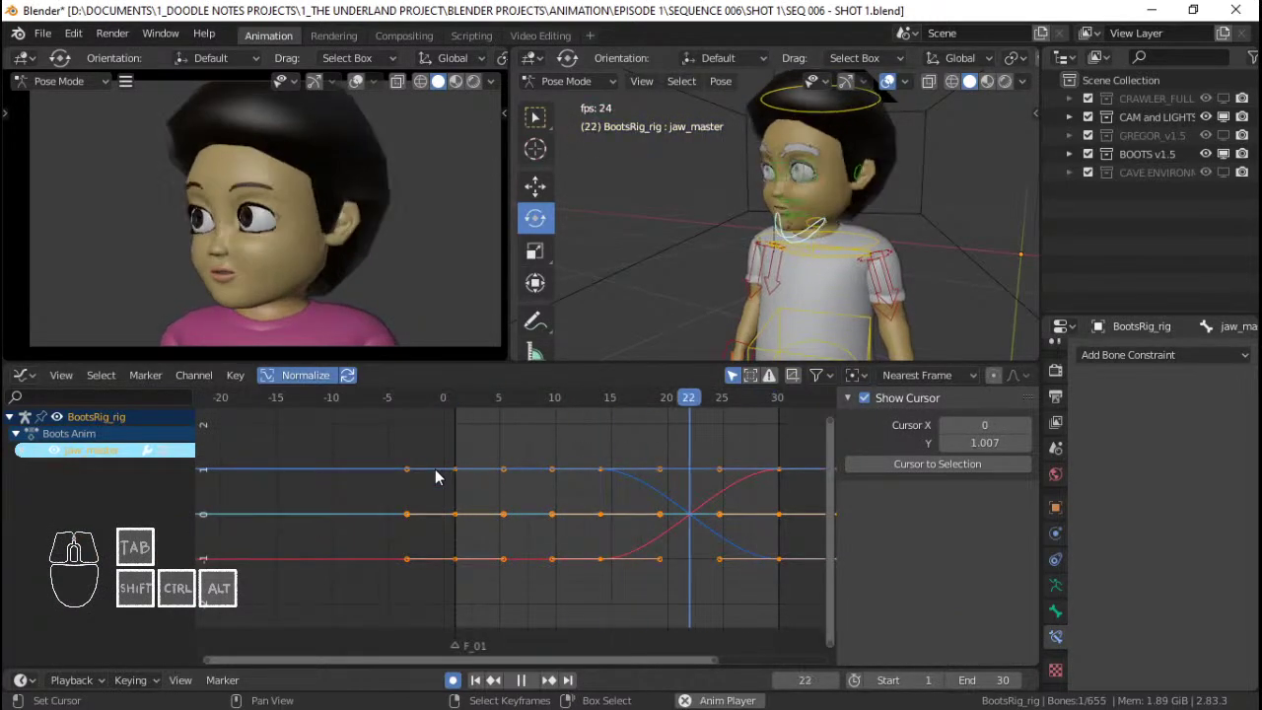
key("space")
key("space")
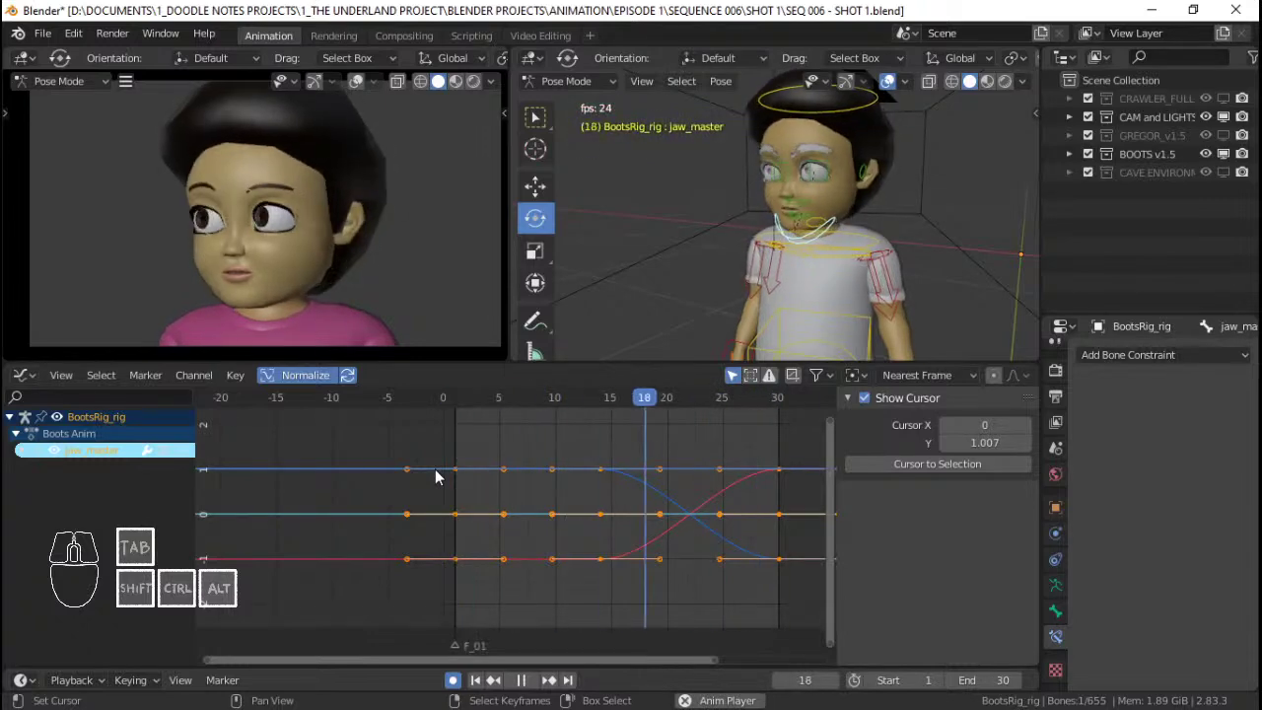
key("space")
left_click(435, 469)
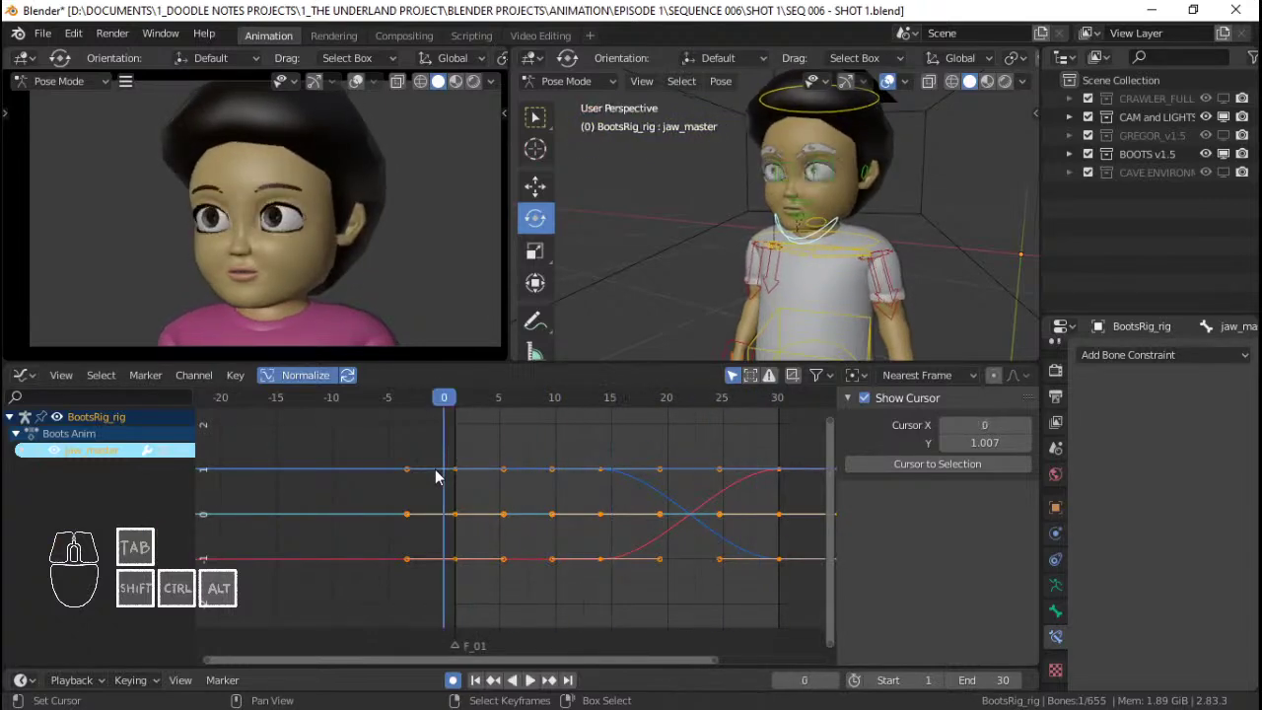
key("space")
key("space")
key("space")
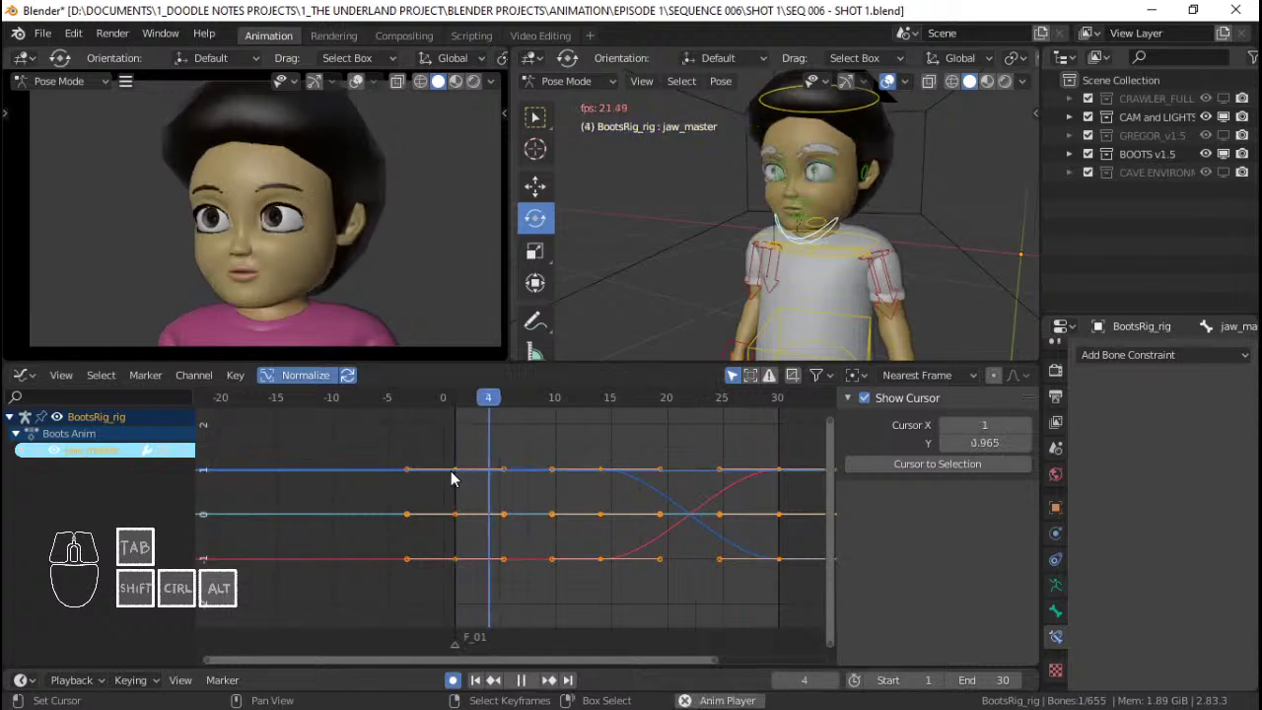
key("space")
left_click(452, 471)
key("space")
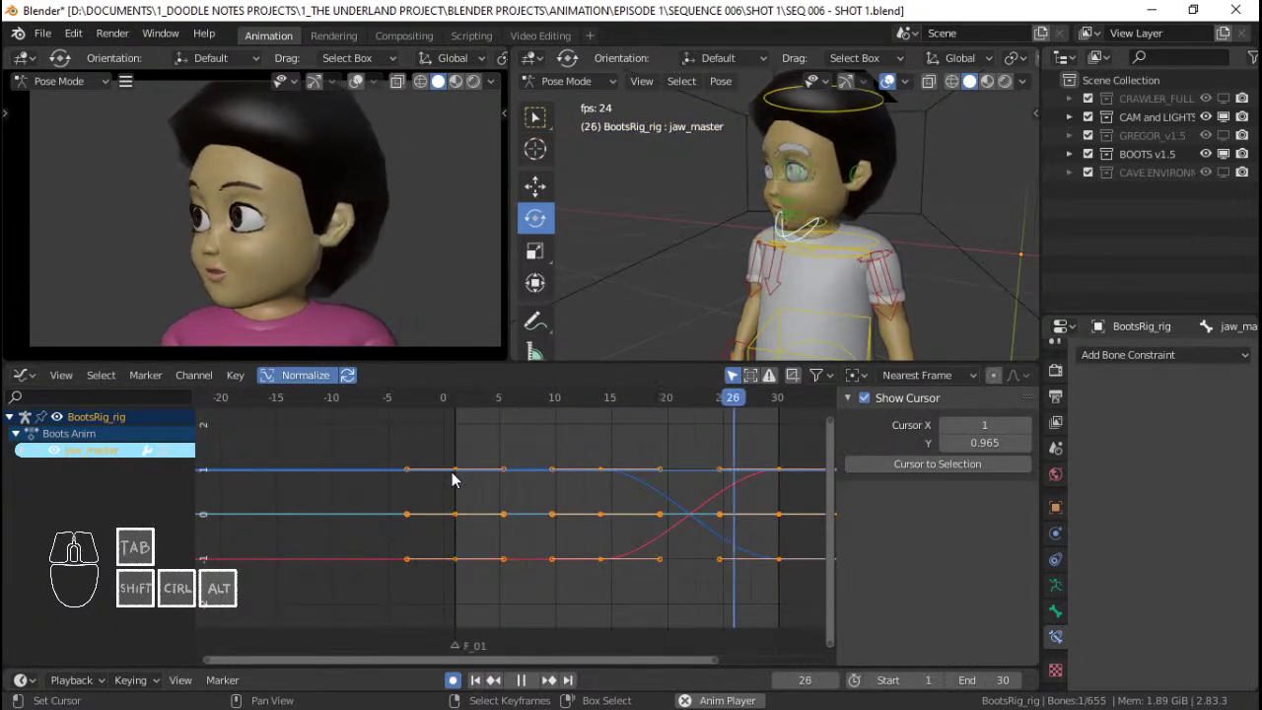
Scrub to frame 19, replay the turn to its end, and return to frame 11 before the blink.
key("space")
key("space")
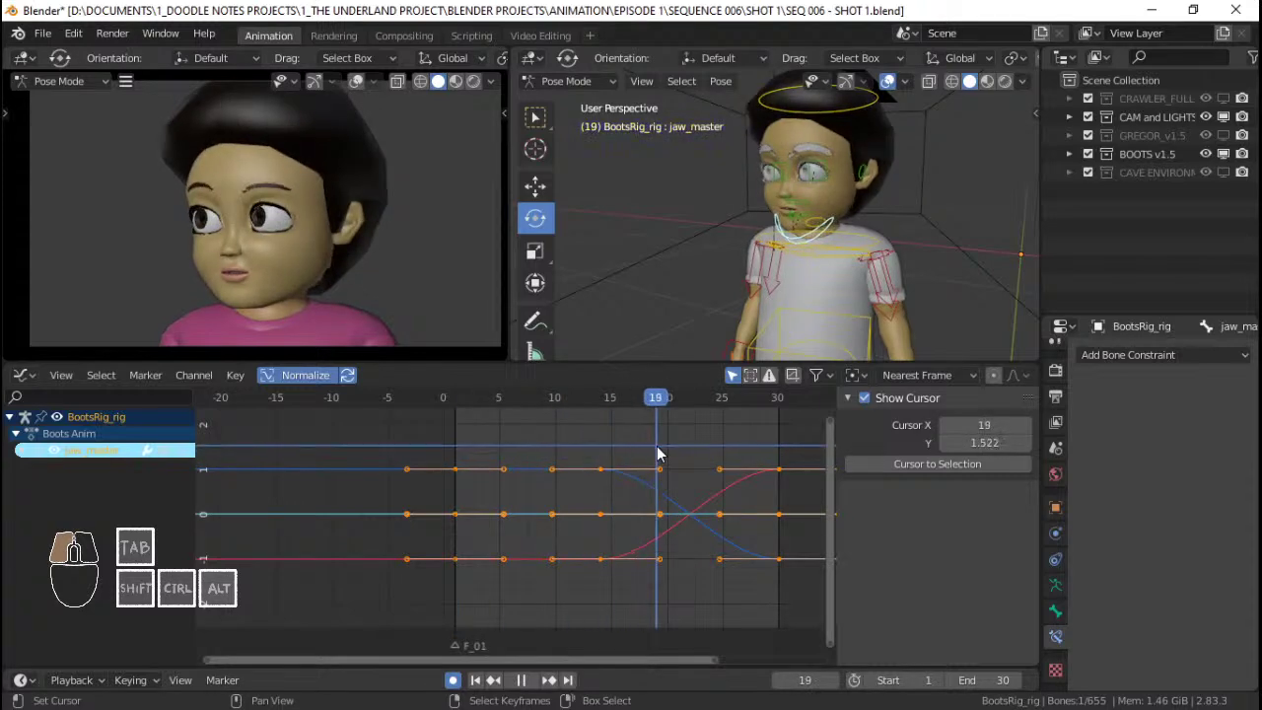
key("space")
key("space")
key("space")
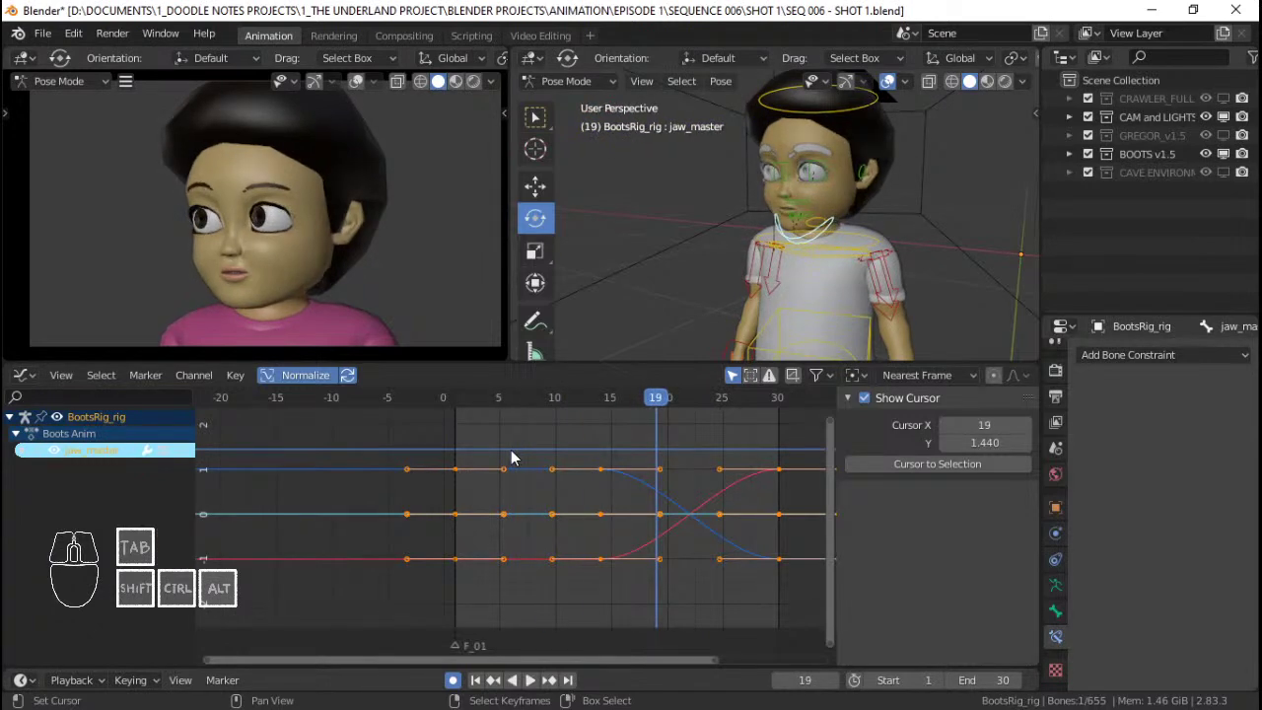
key("space")
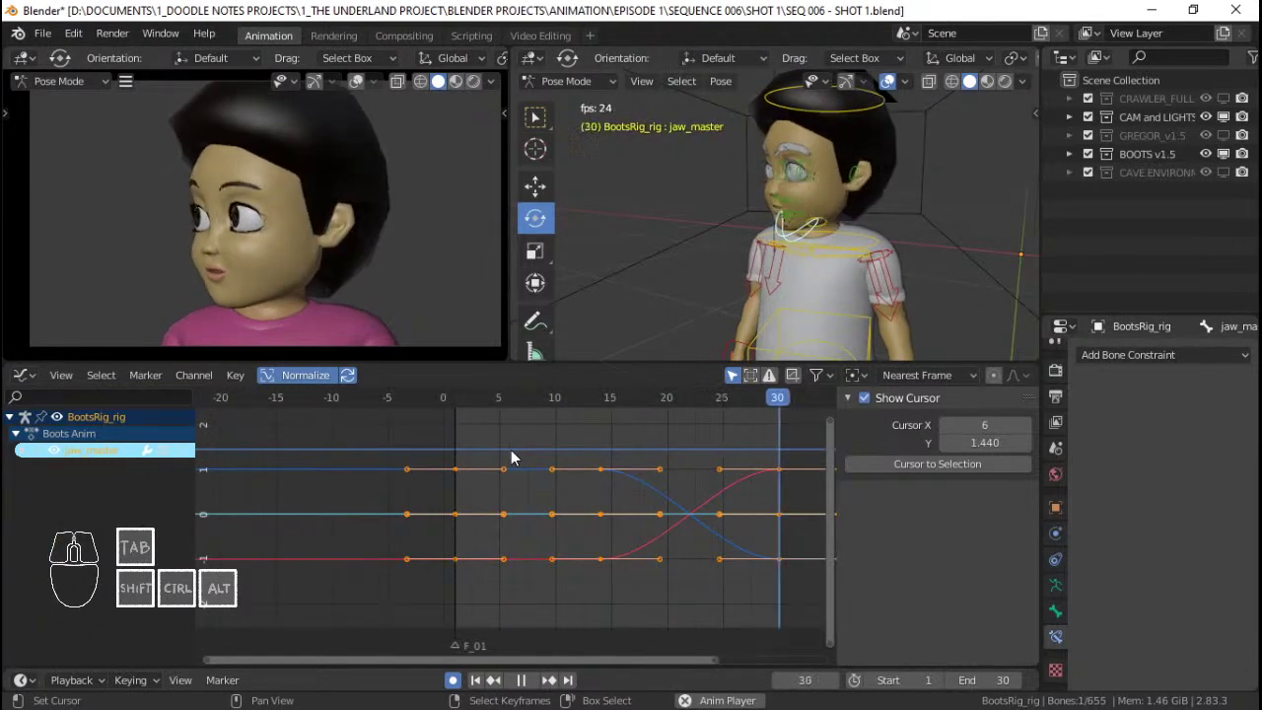
key("space")
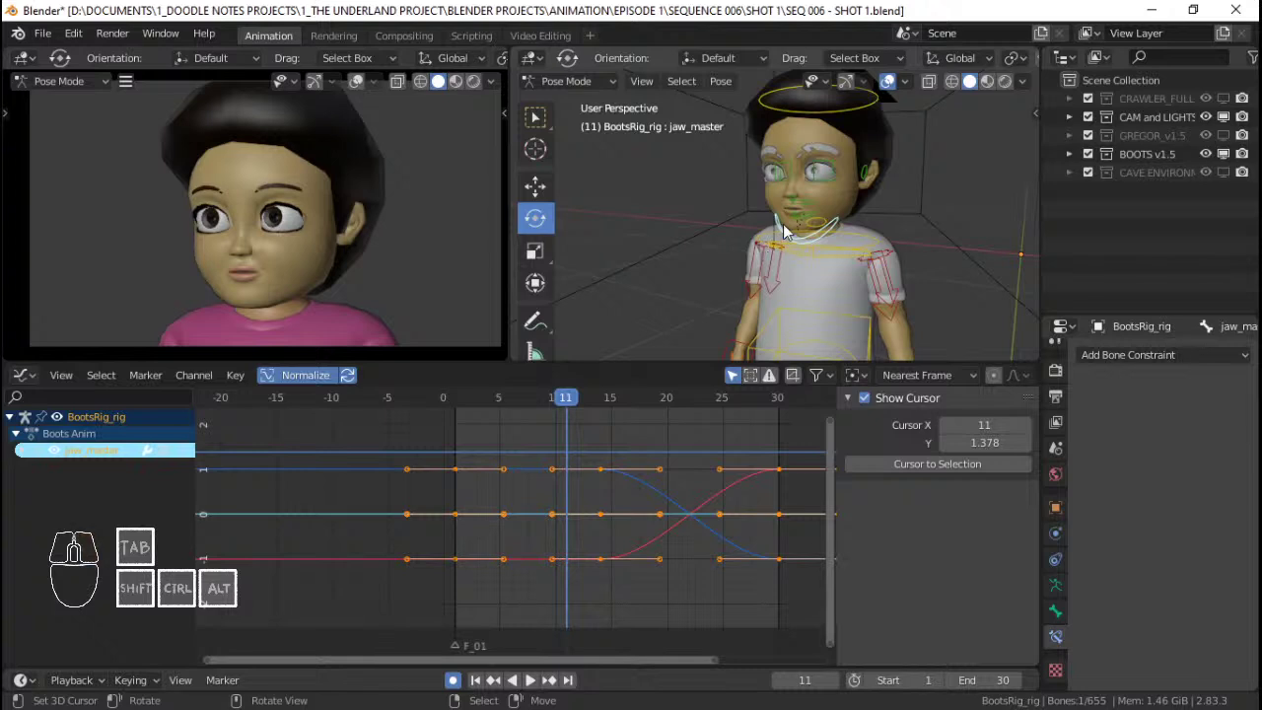
Show the primary and secondary face rig layers and hide the torso, finger, arm and leg layers.
key("n")
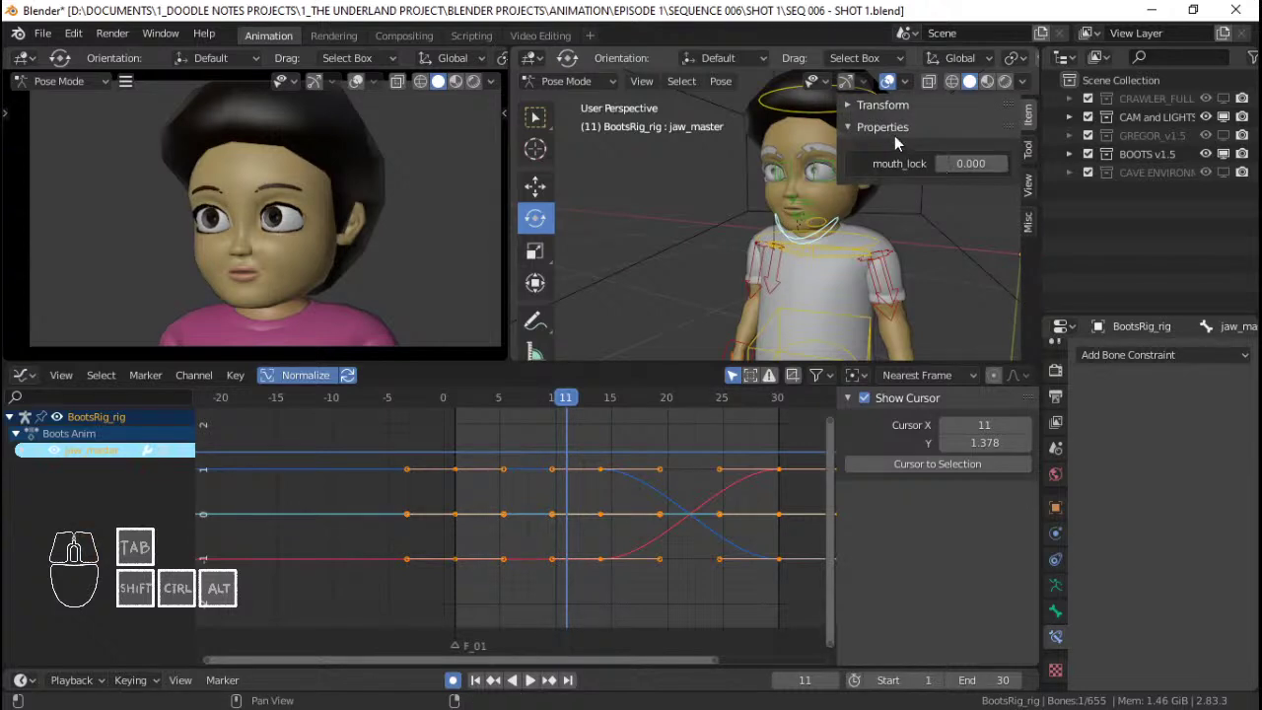
left_click(1027, 221)
left_click(893, 129)
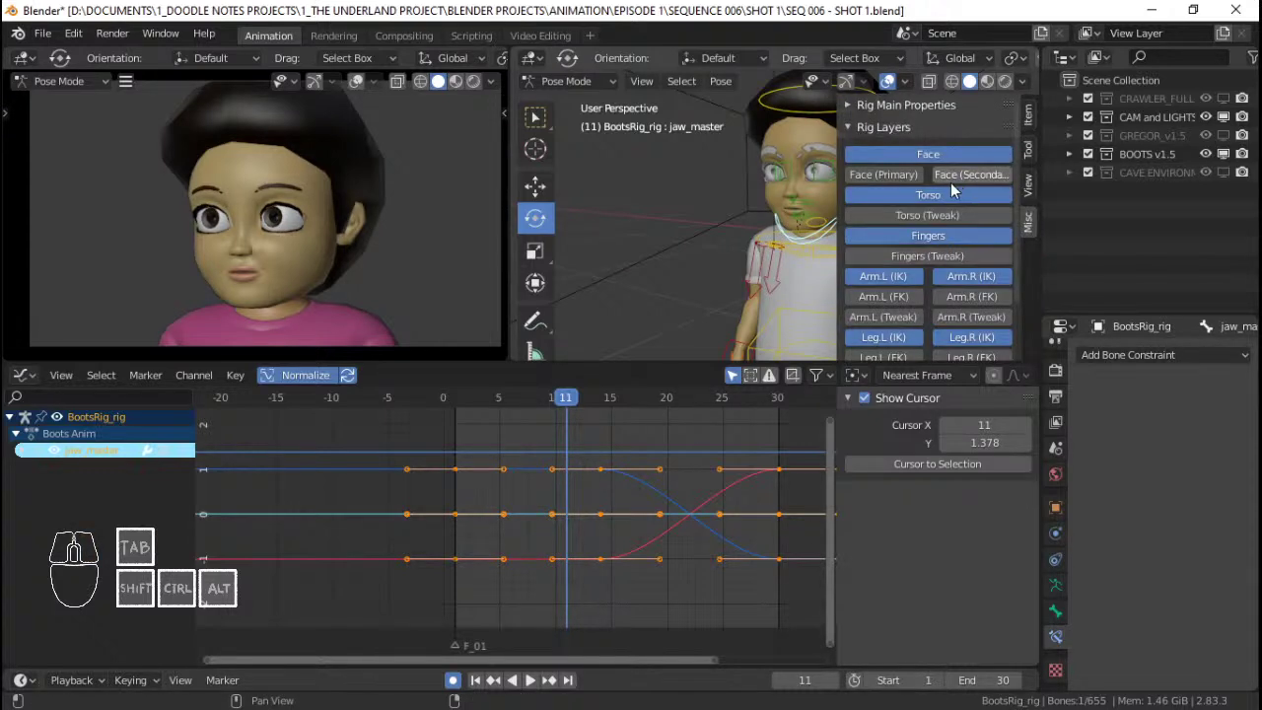
left_click(904, 176)
left_click(916, 241)
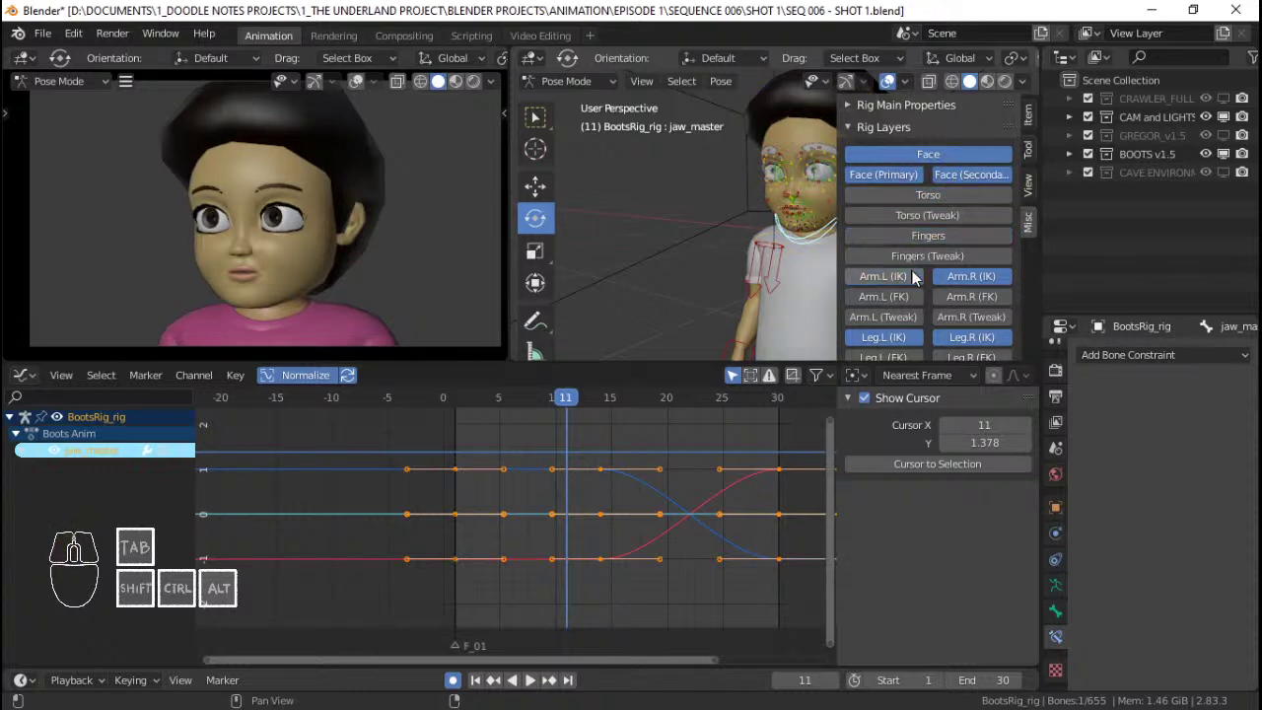
left_click(977, 337)
scroll(966, 327, "down", 3)
left_click(923, 342)
key("n")
Clear the selection and circle-select the face controls around the eyes, brows, mouth and jaw.
middle_click_drag(797, 236, 754, 259)
scroll(833, 232, "up", 2)
scroll(848, 227, "up", 2)
middle_click_drag(848, 227, 755, 264, "shift")
key("alt+a")
key("c")
key("Escape")
middle_click_drag(710, 177, 797, 197)
key("c")
left_click_drag(830, 152, 834, 148)
key("Escape")
mouse_move(834, 148)
middle_mouse_down()
mouse_move(822, 193)
mouse_move(691, 195)
mouse_move(708, 227)
mouse_move(755, 245)
middle_mouse_up()
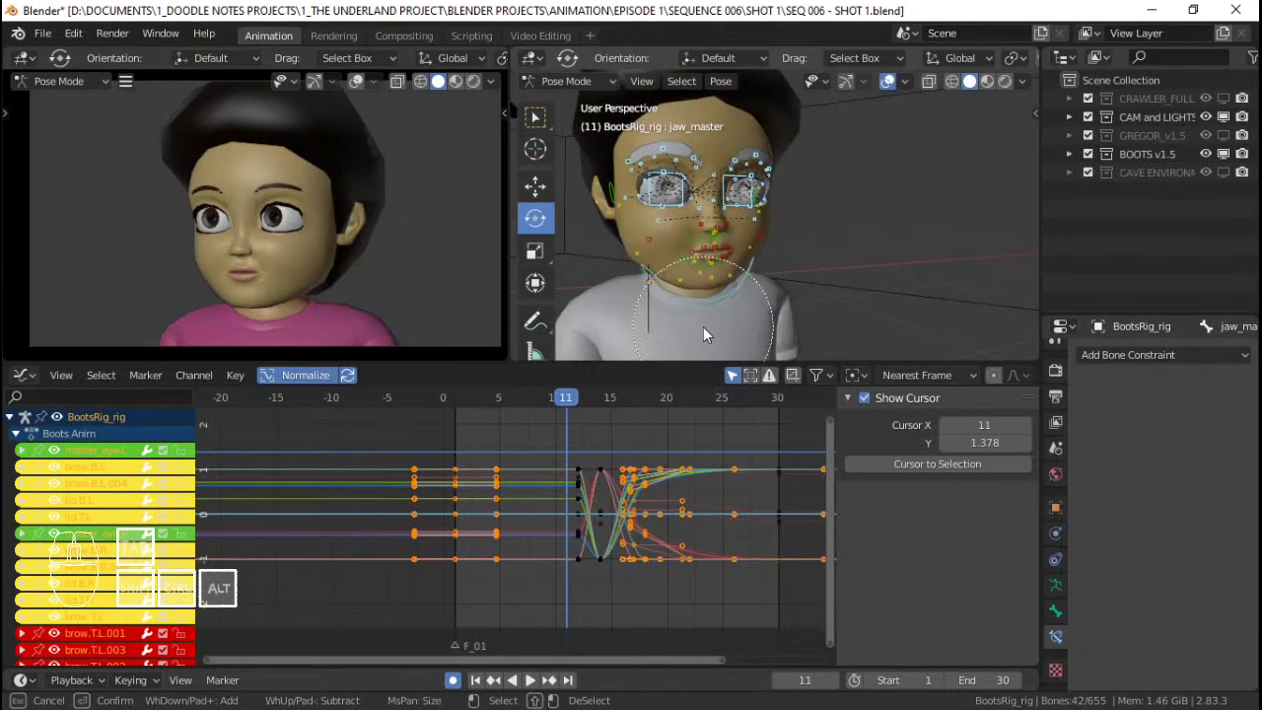
left_click(725, 298, "shift")
left_click(725, 298, "shift")
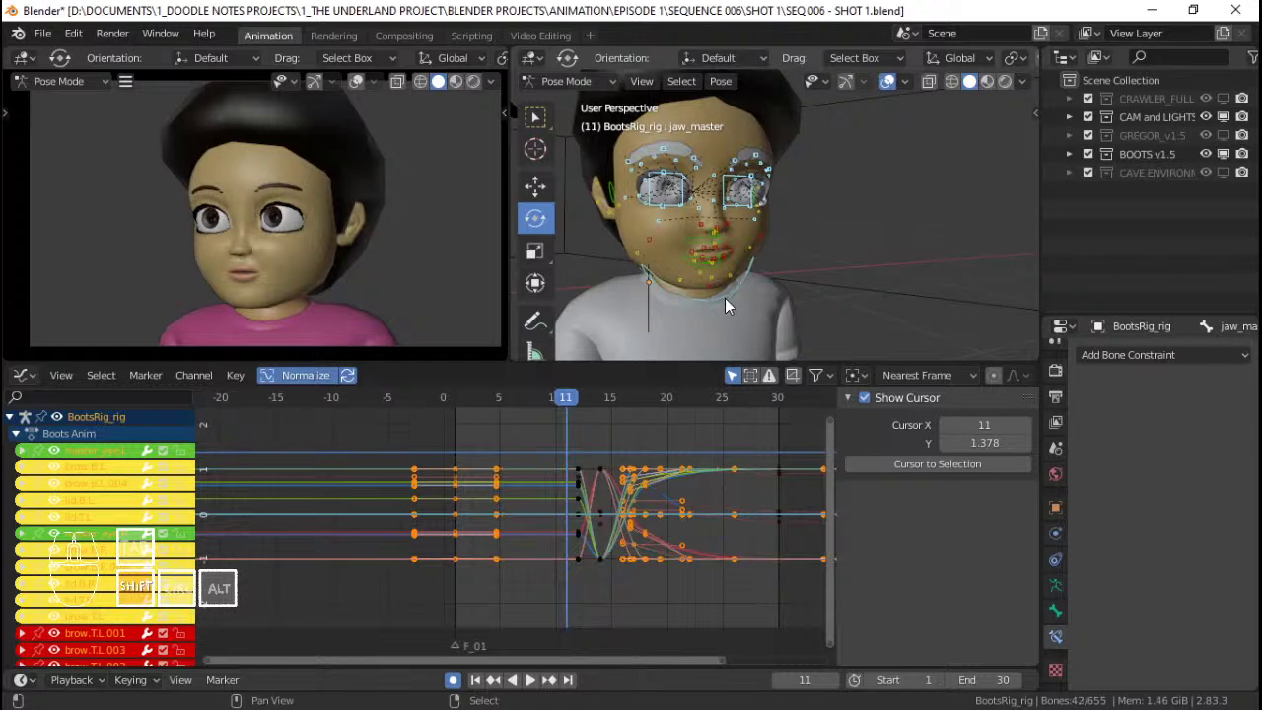
Show the face controls' keyframes in the Action Editor and scrub the blink back to frame 12.
key("ctrl+Tab")
scroll(631, 502, "up", 2)
middle_click_drag(582, 498, 497, 490)
scroll(439, 479, "up", 2)
key("space")
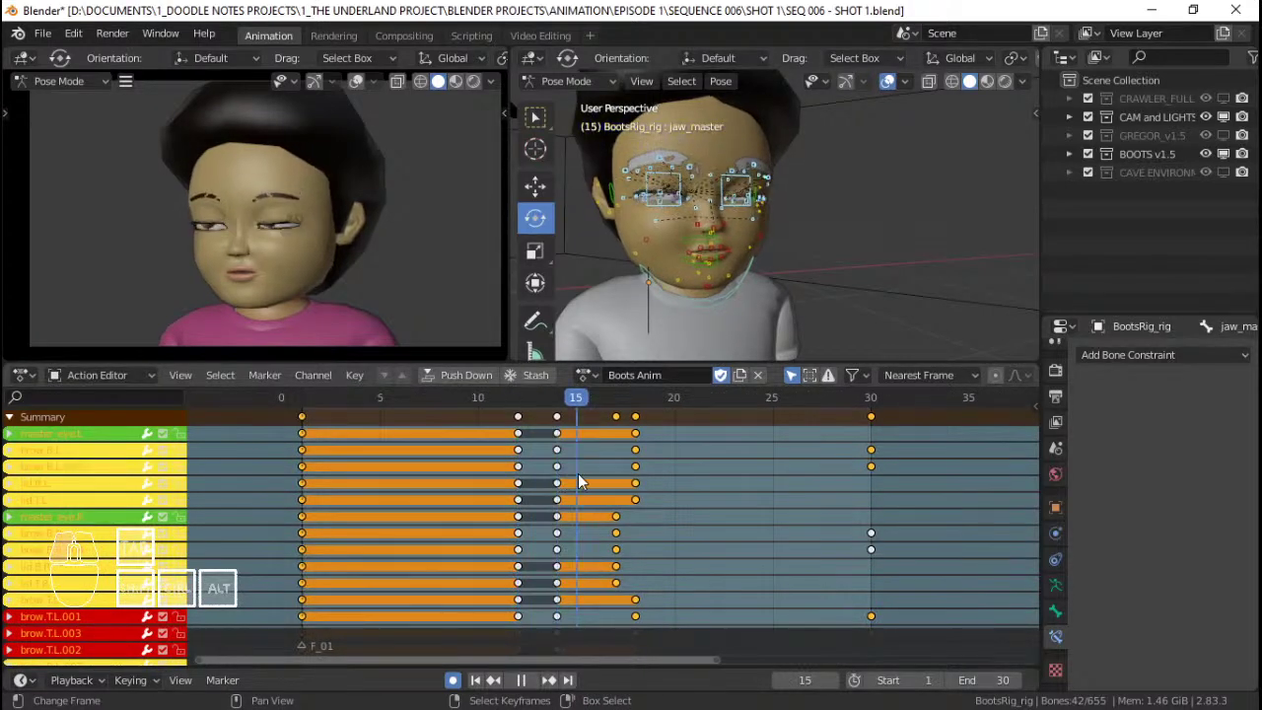
left_click_drag(554, 472, 527, 471)
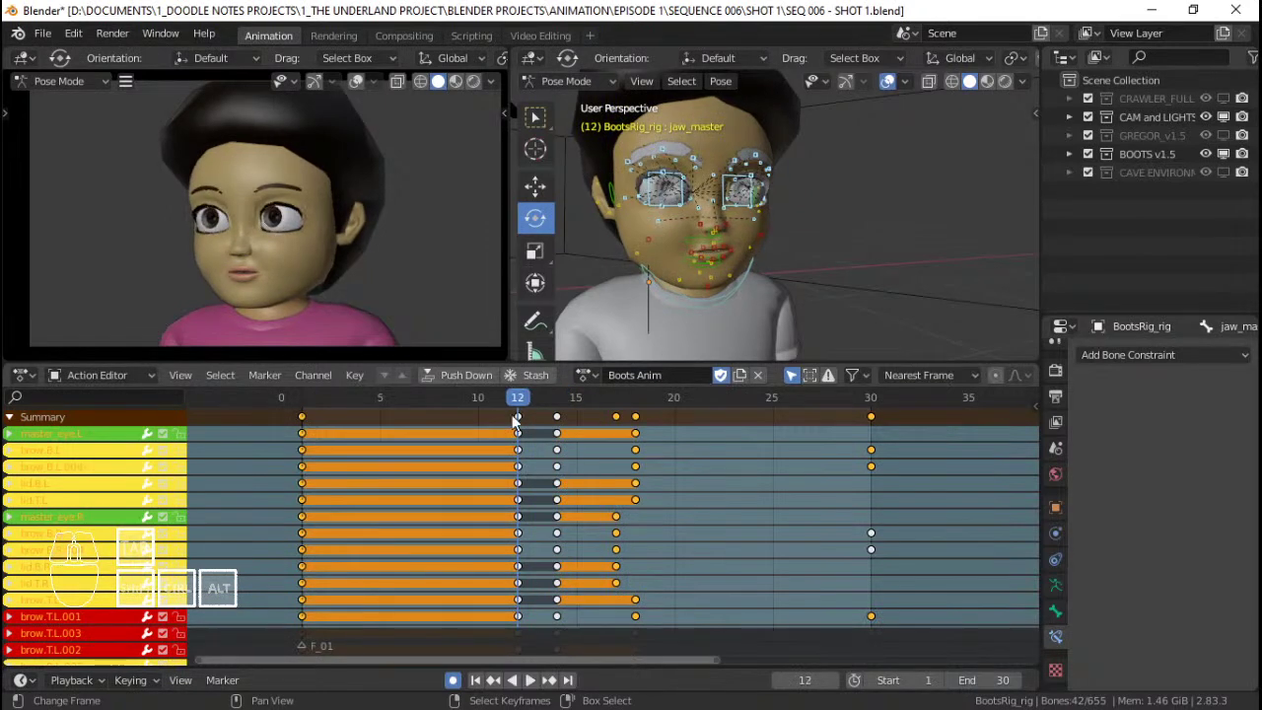
Select the blink keyframes from frames 12 to 18, stretch their timing around frame 12, and play back the blink.
left_click(557, 418, "alt")
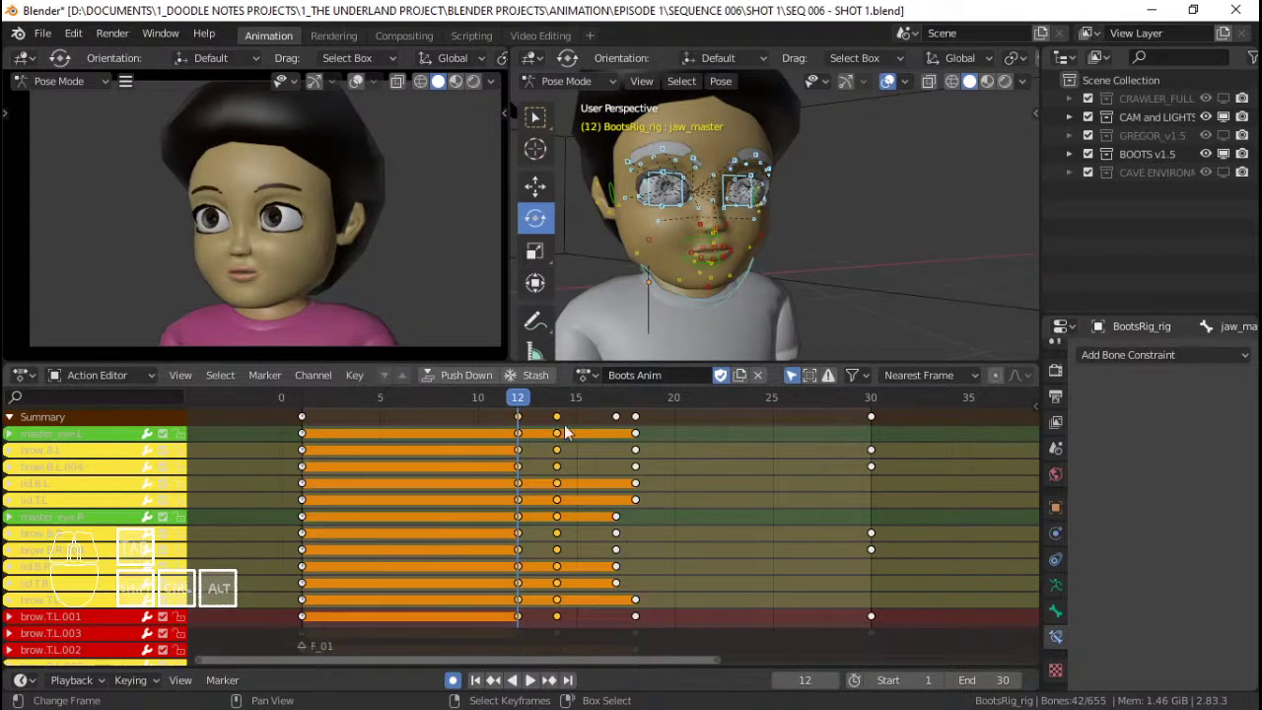
left_click_drag(587, 419, 590, 420)
key("s")
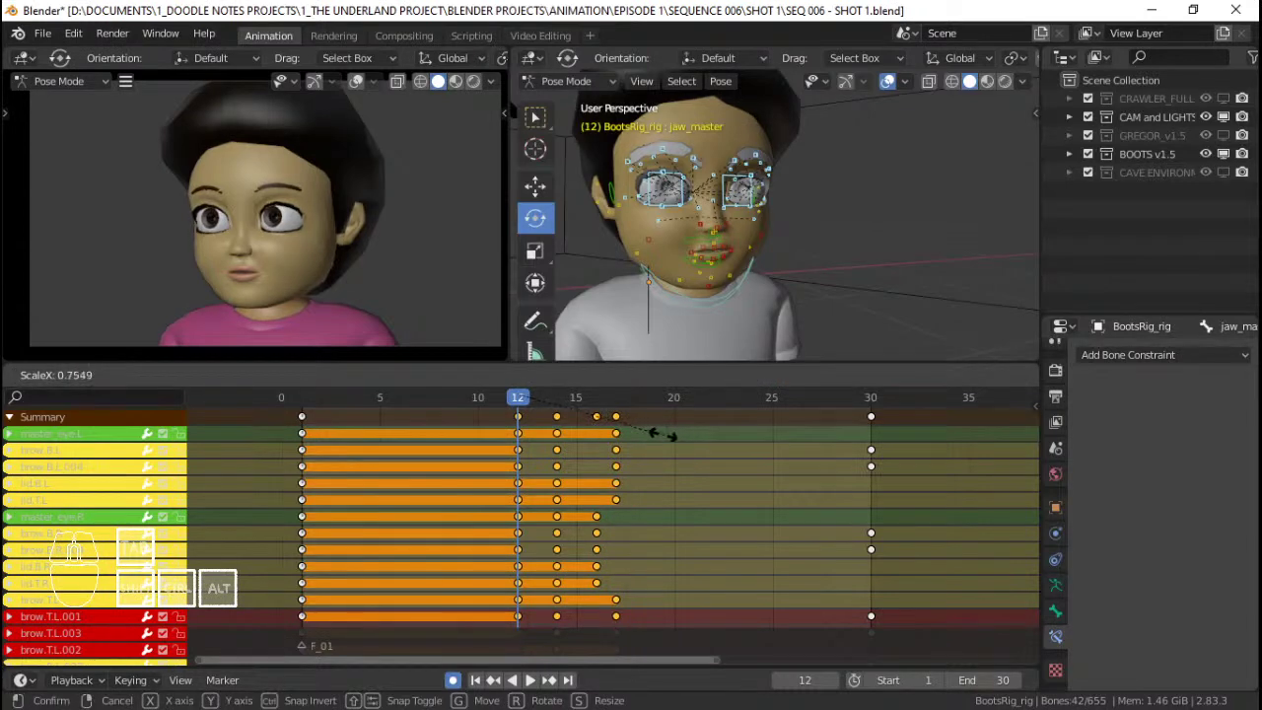
left_click(782, 432)
key("space")
key("space")
left_click(492, 431)
key("space")
key("space")
Stretch the blink keyframes further around frame 12, to frames 16, 21 and 22, and replay the motion.
key("s")
right_click(557, 467)
key("s")
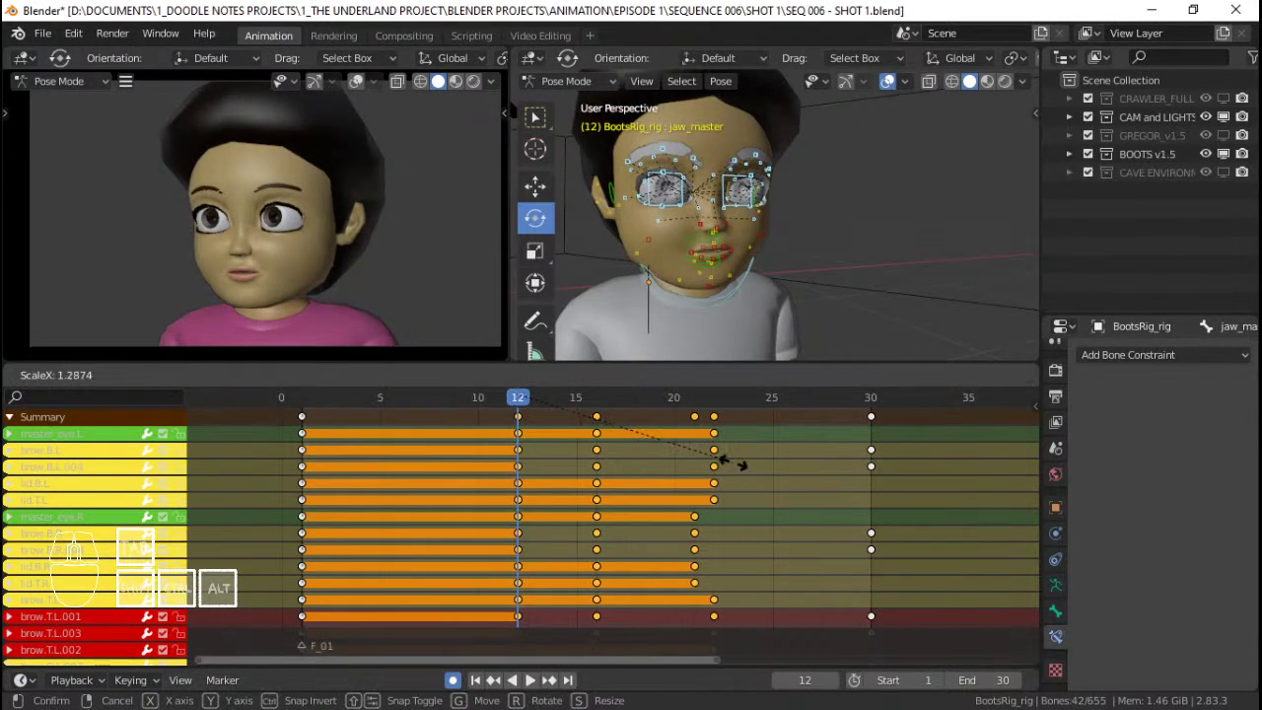
left_click(731, 462)
key("space")
left_click(536, 473)
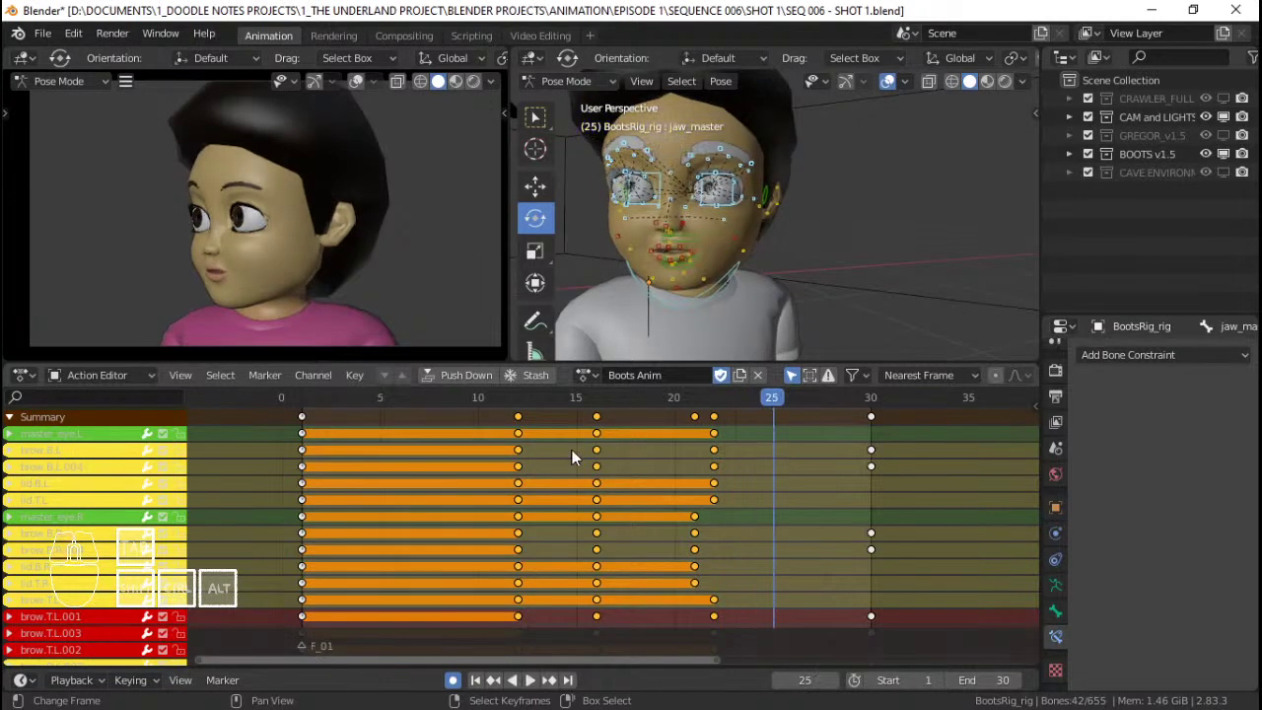
key("space")
key("Escape")
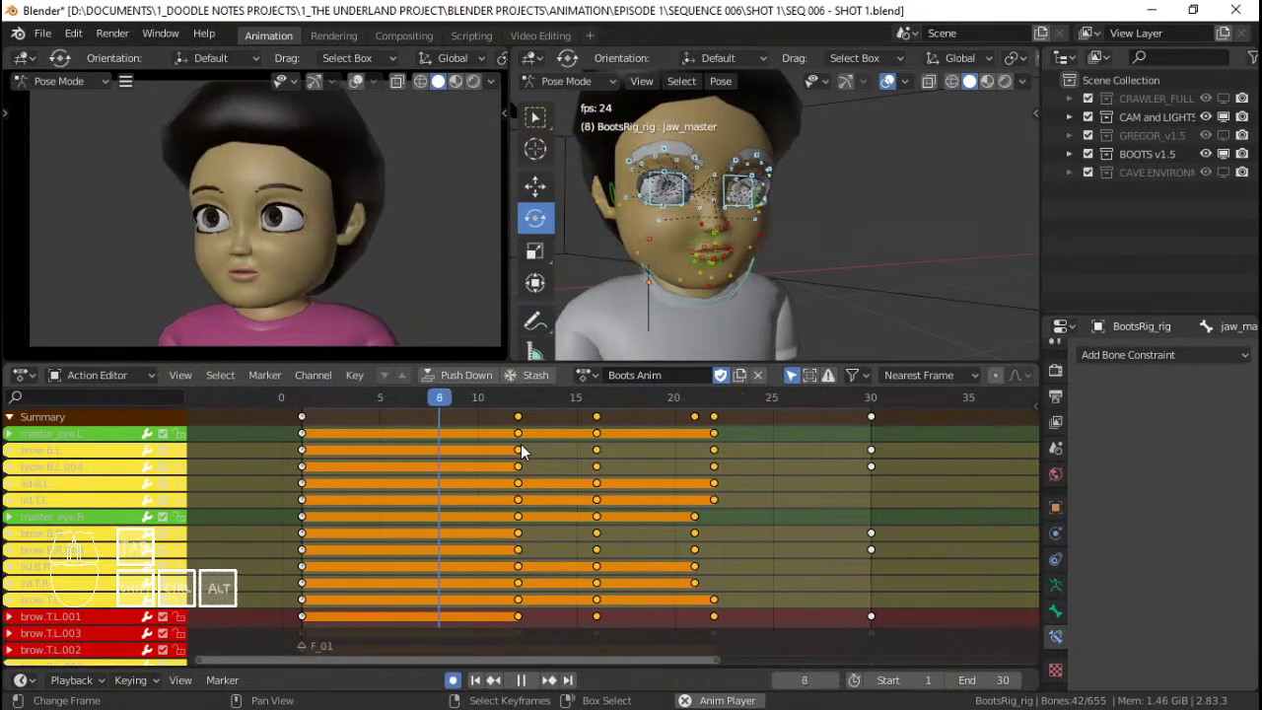
Set the interpolation of the face keyframes at frames 16, 21 and 22 to Back and preview the eye opening.
left_click_drag(523, 452, 547, 439)
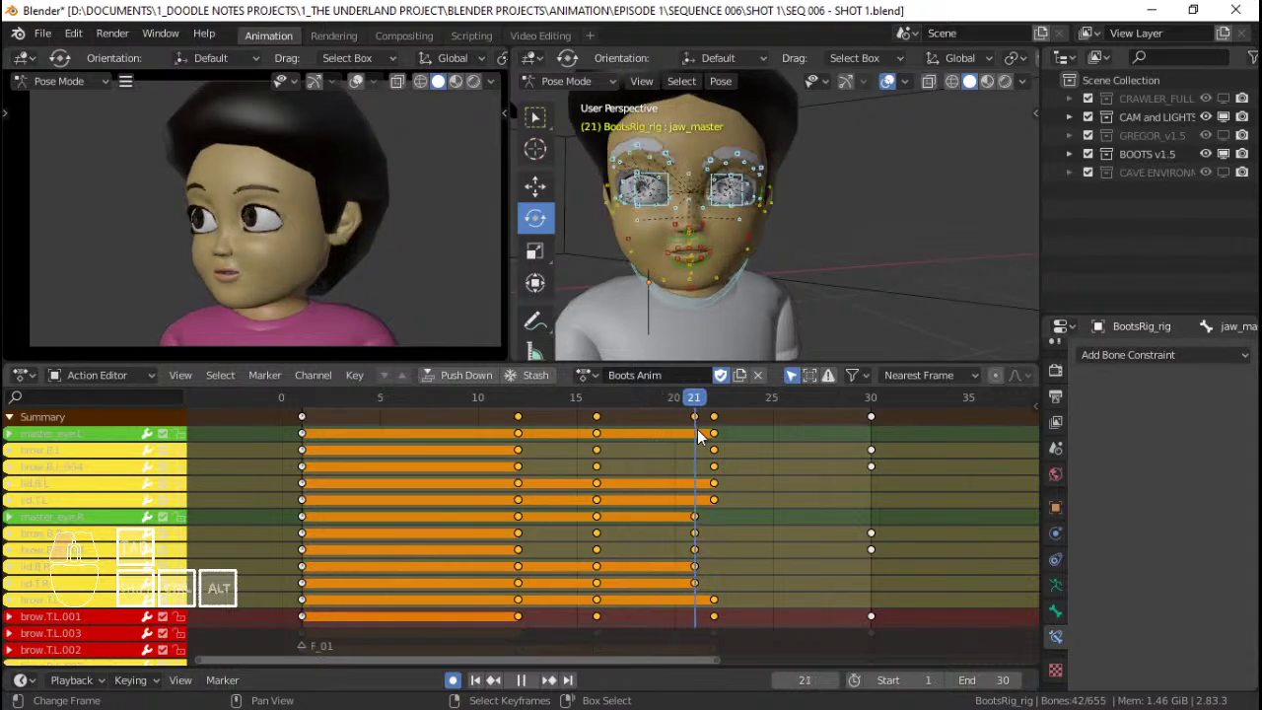
left_click_drag(755, 430, 600, 426)
right_click(598, 420)
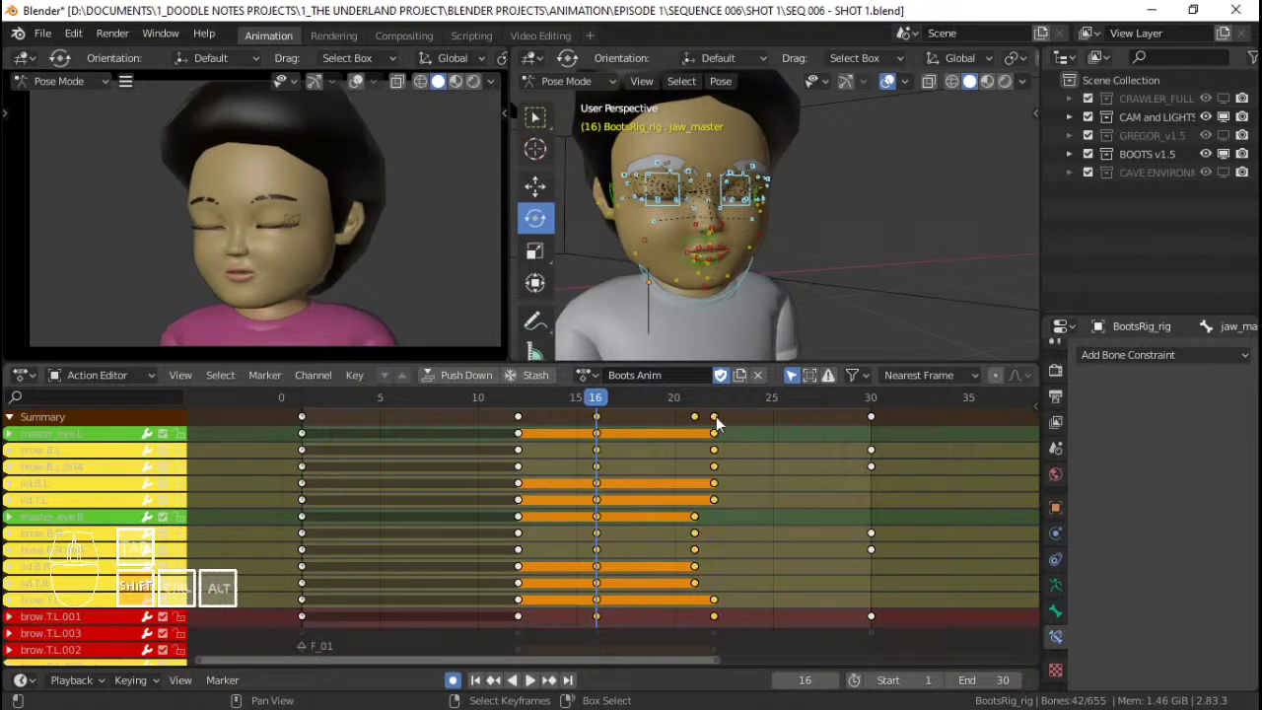
key("t")
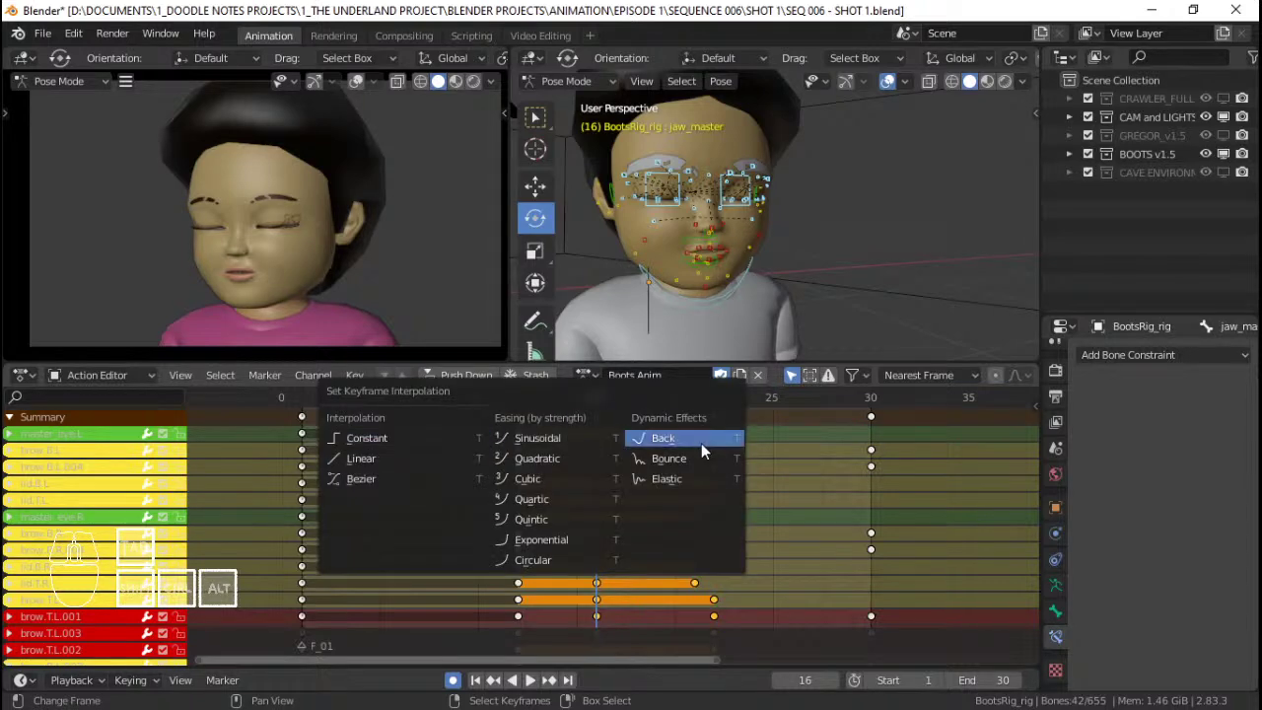
left_click(701, 443)
key("space")
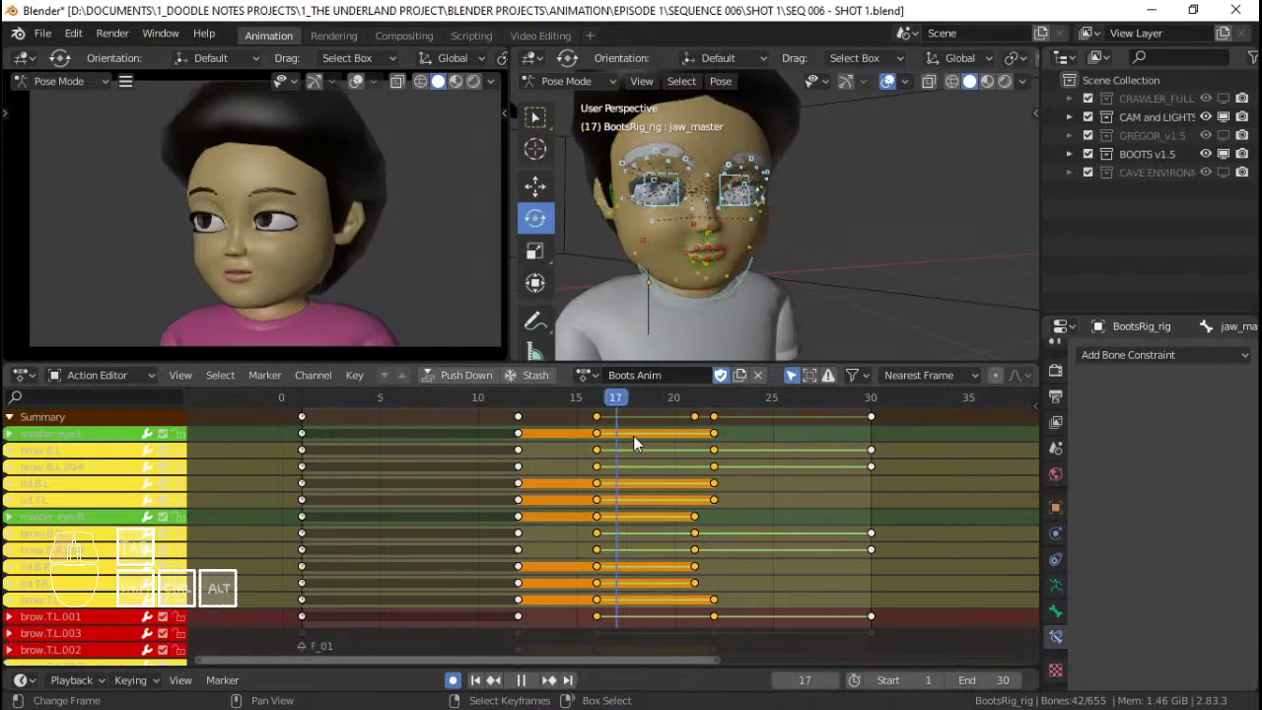
key("space")
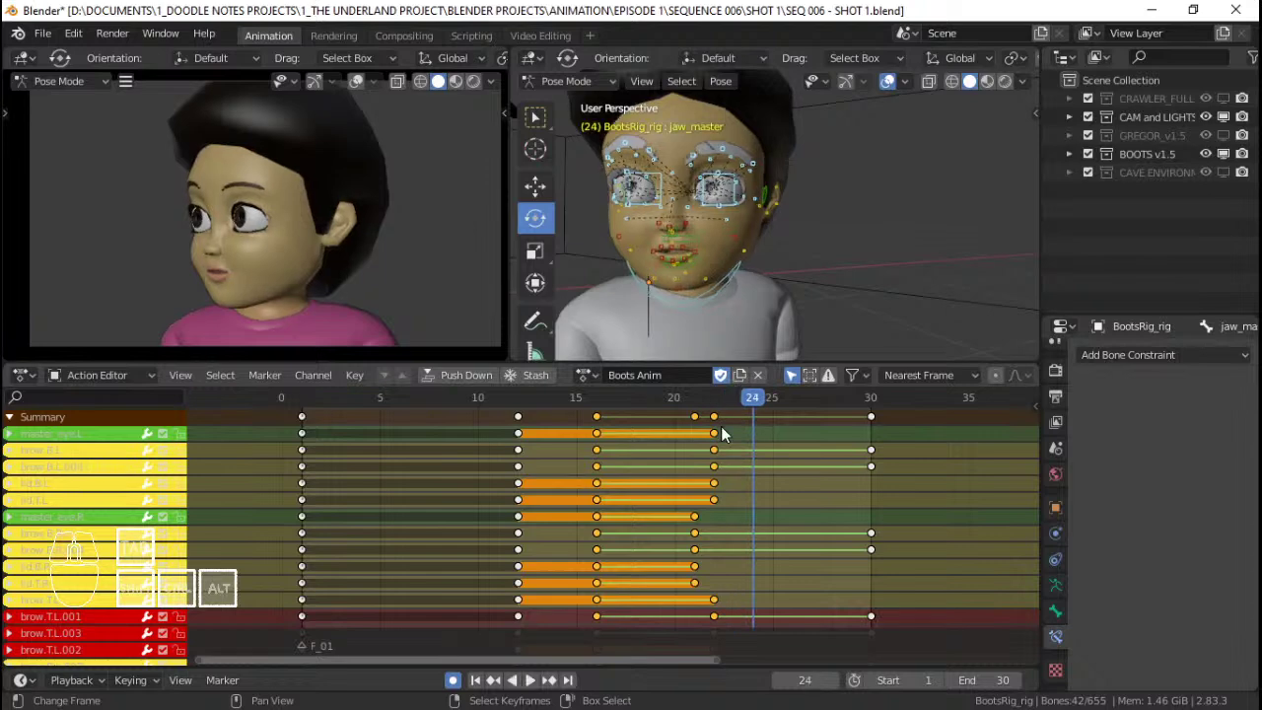
Move the eye-opening keyframes at frames 21 and 22 one frame later, to frames 22 and 23.
key("alt+a")
right_click(696, 417, "shift")
right_click(714, 420, "shift")
key("g")
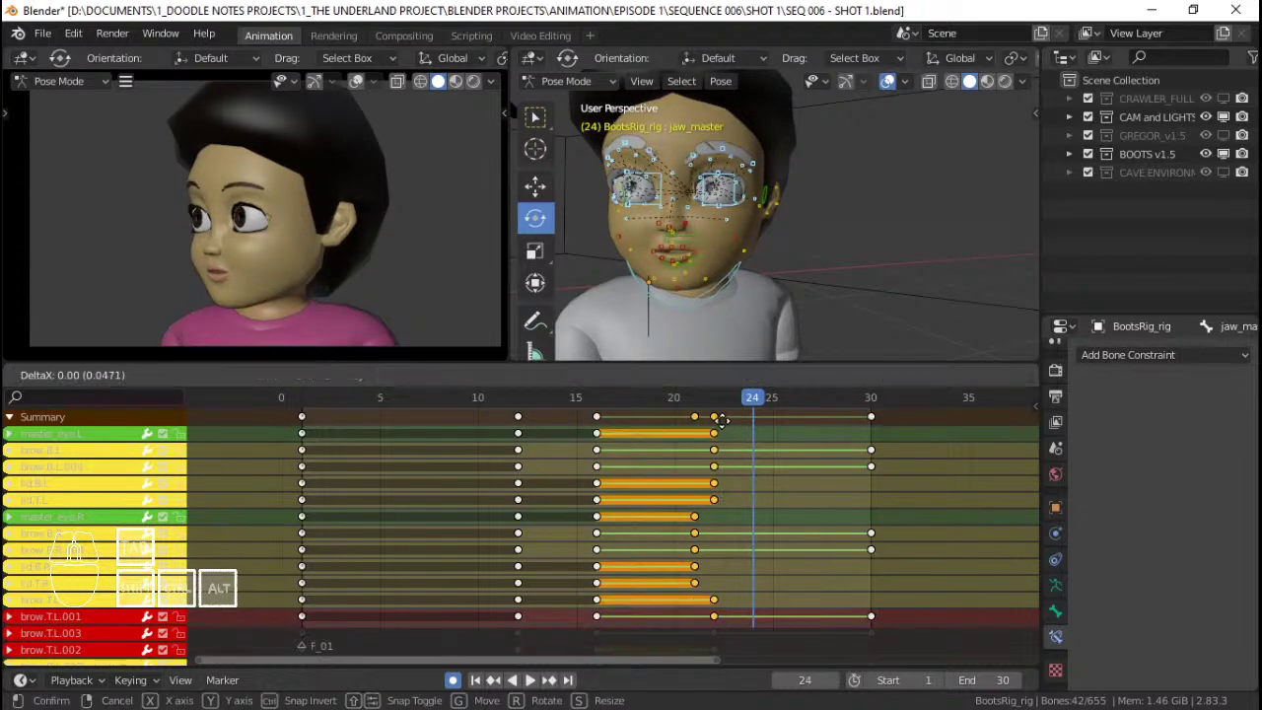
left_click(739, 419)
key("alt+a")
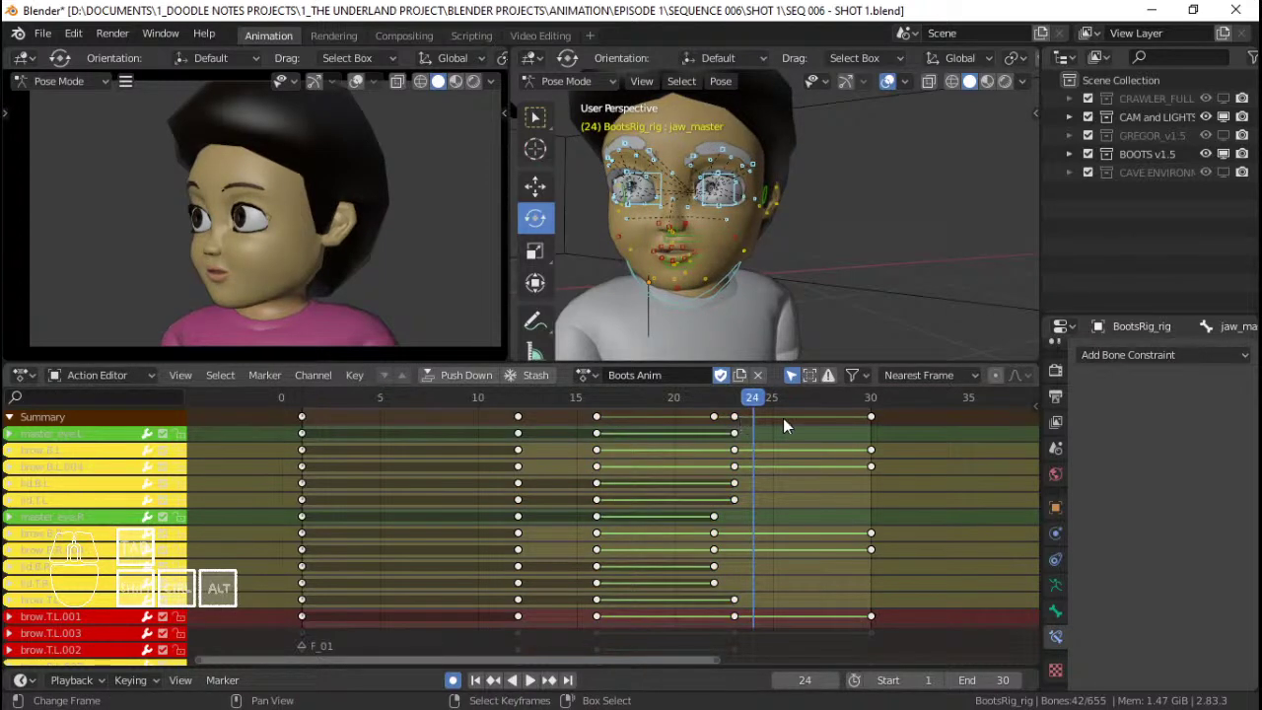
Set the interpolation of the face keyframes at frames 22, 23 and 30 to Bezier and play back the blink.
right_click(734, 419, "shift")
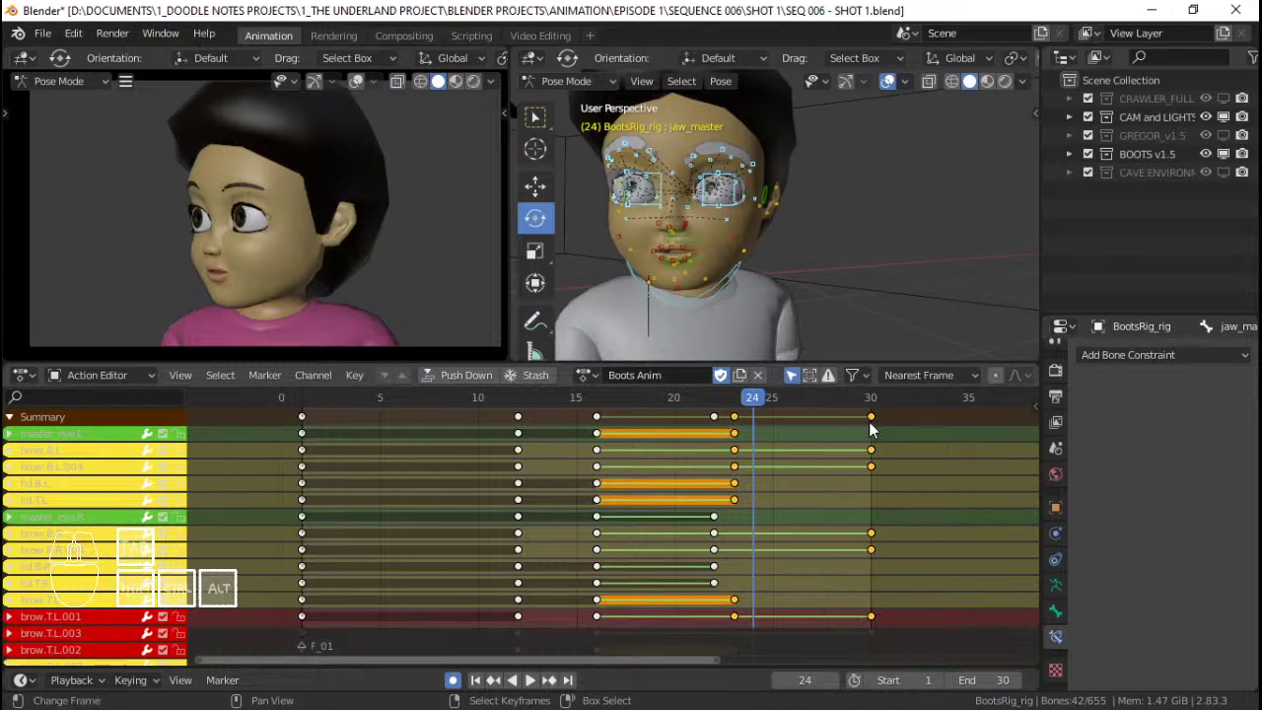
key("t")
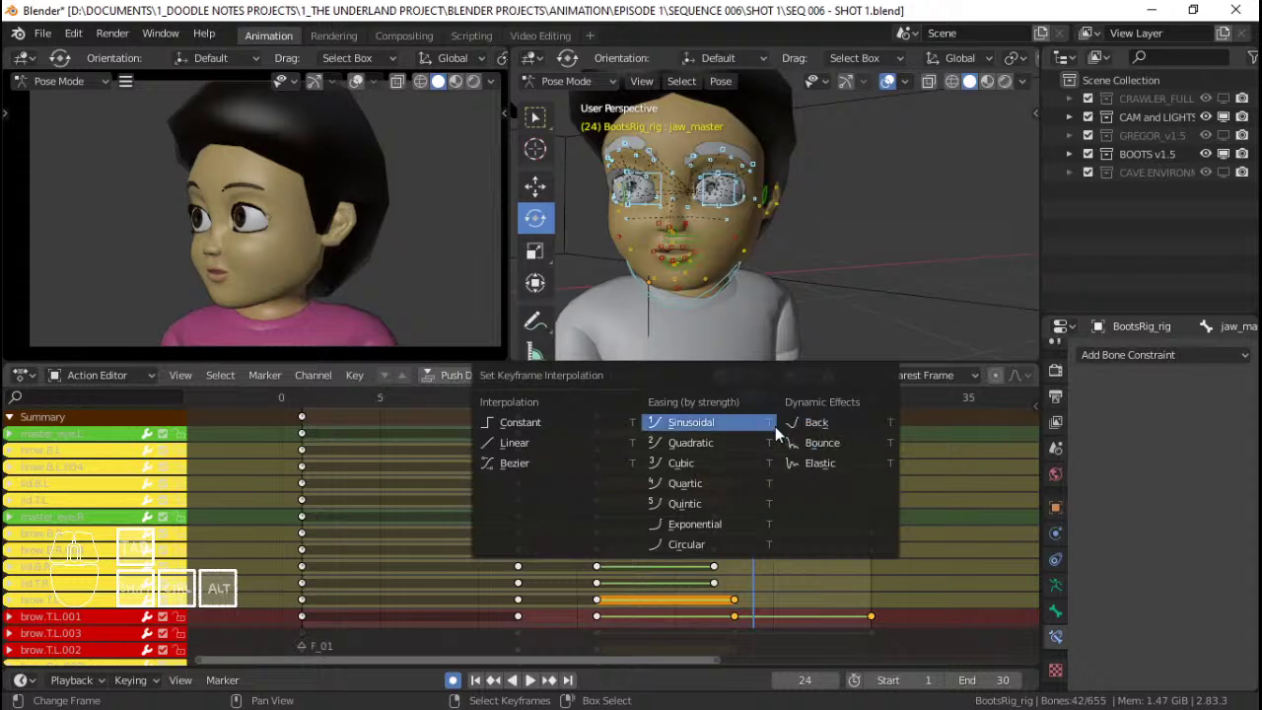
left_click(563, 457)
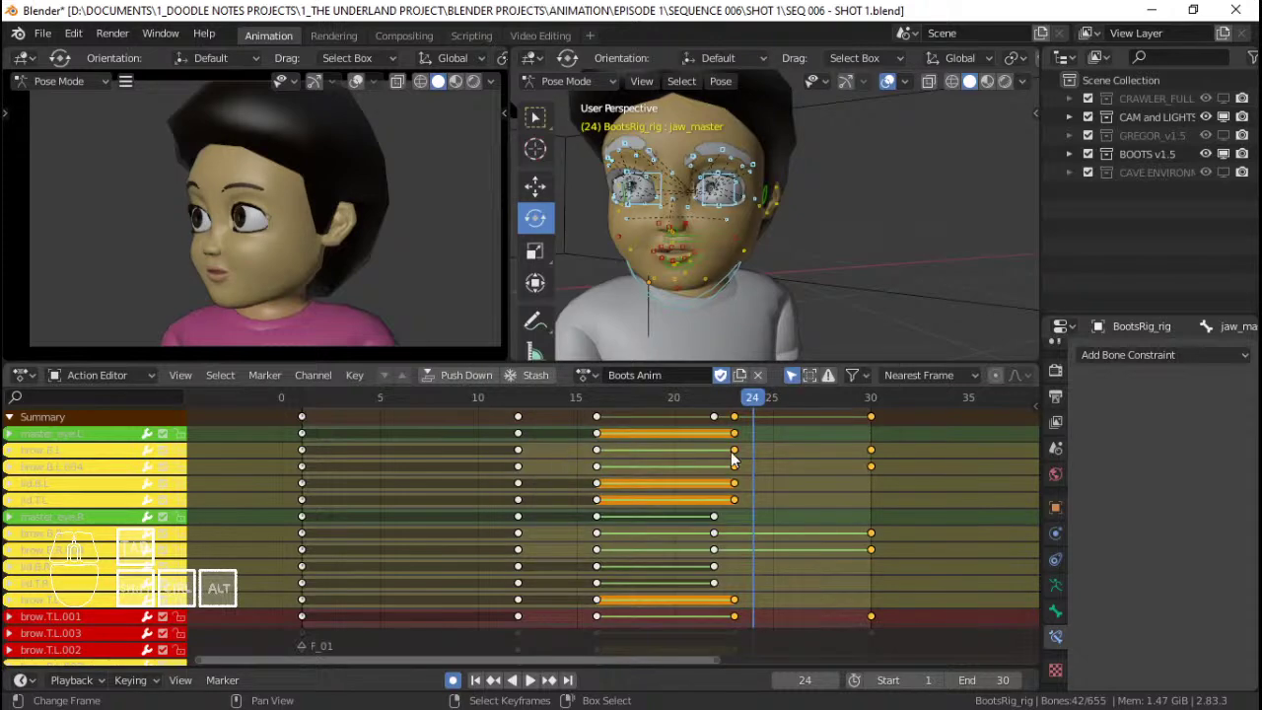
left_click(716, 415)
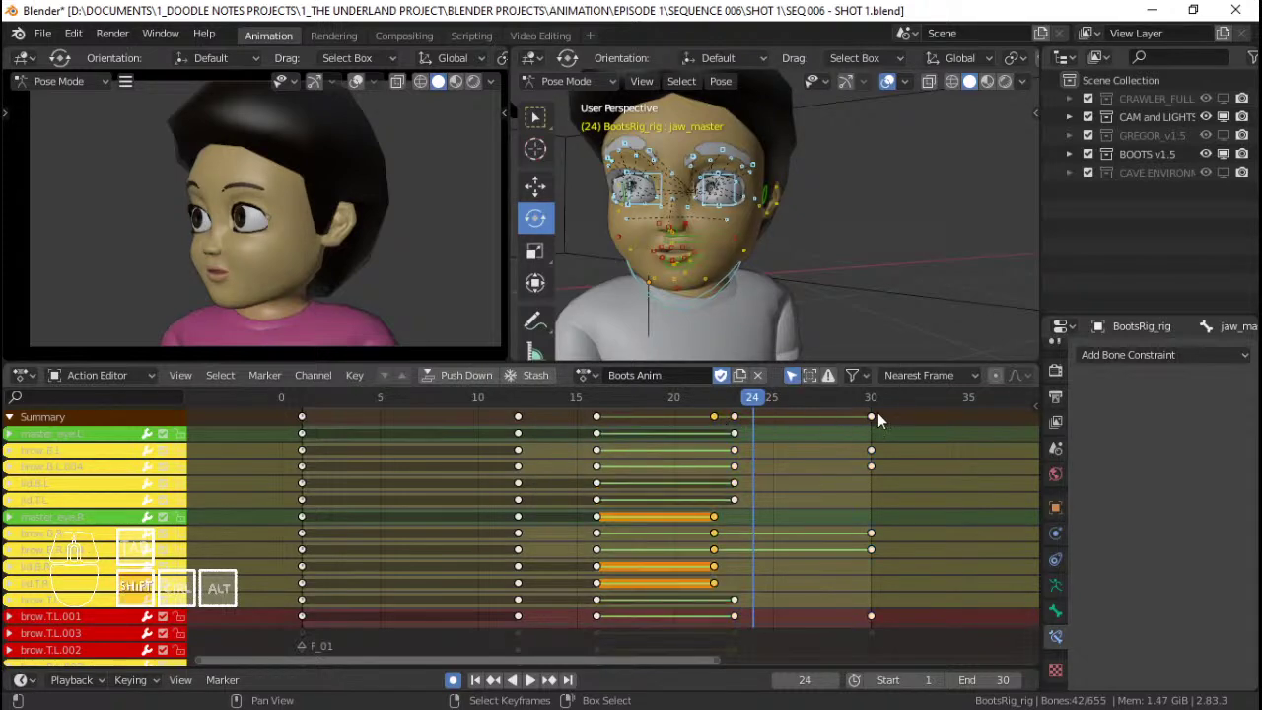
key("t")
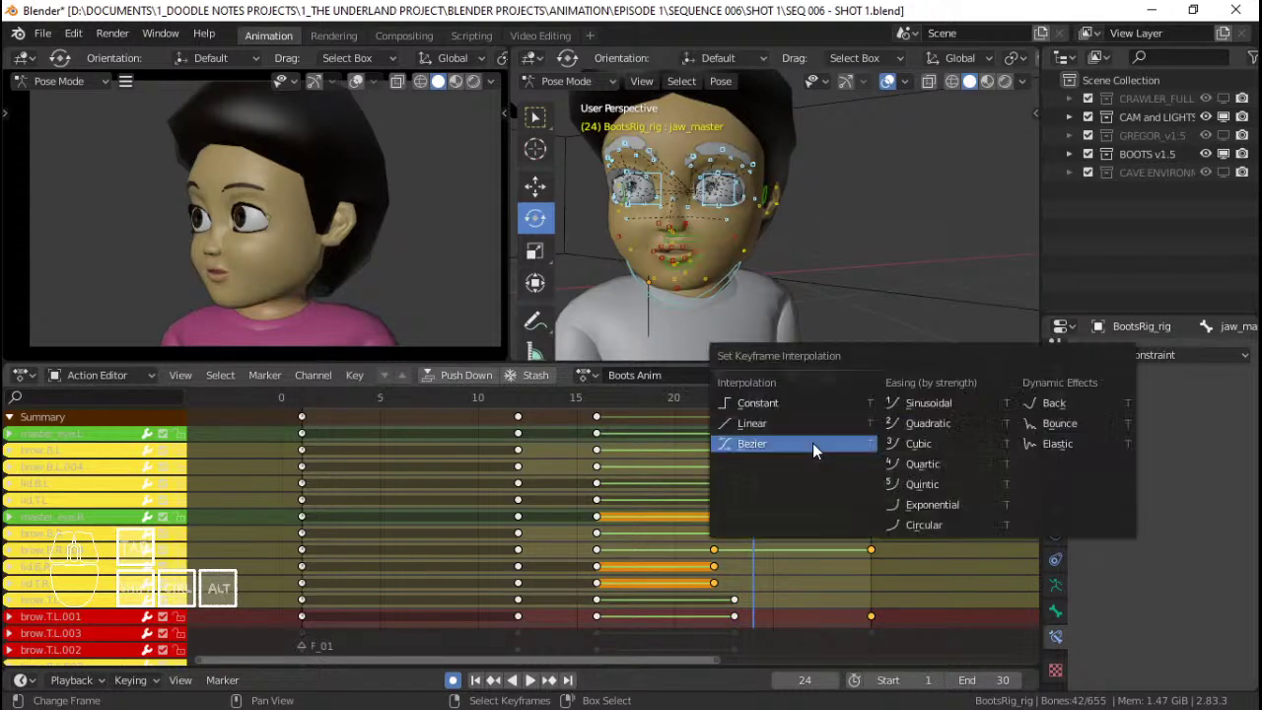
left_click(800, 442)
key("space")
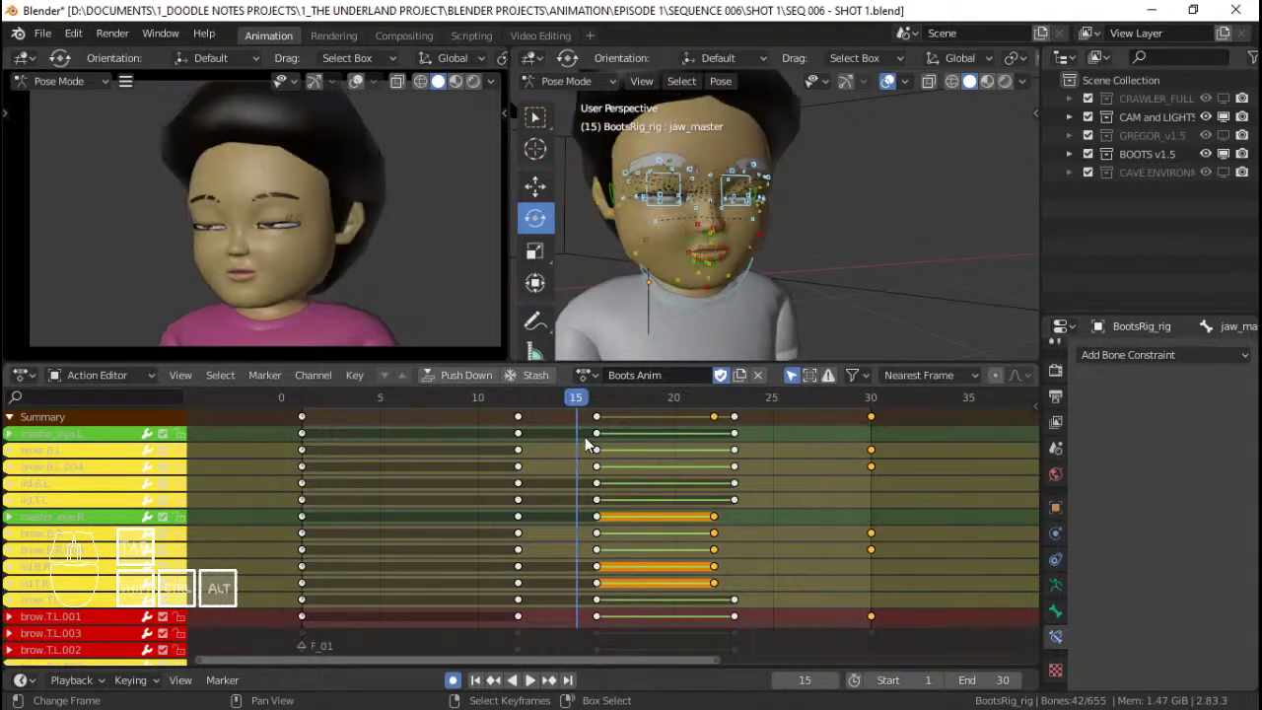
Set the interpolation of the frame 22 face keyframes to Back and preview the eye opening.
left_click(721, 431)
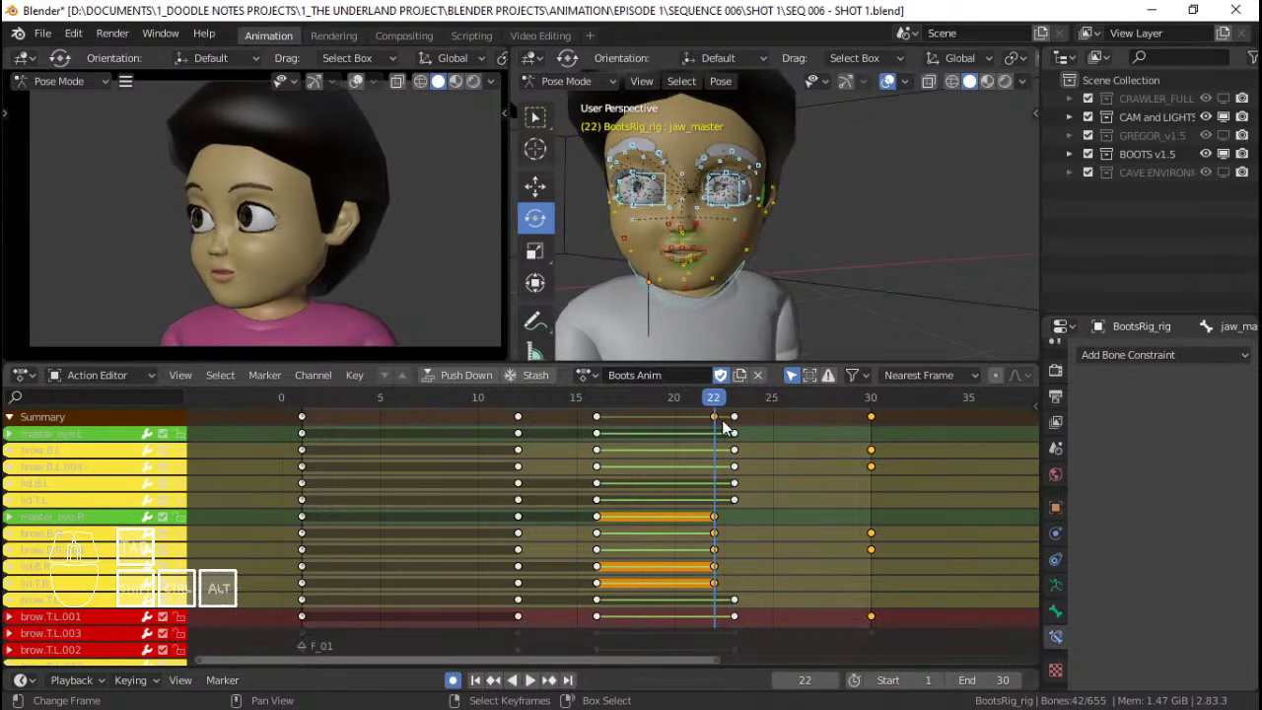
key("t")
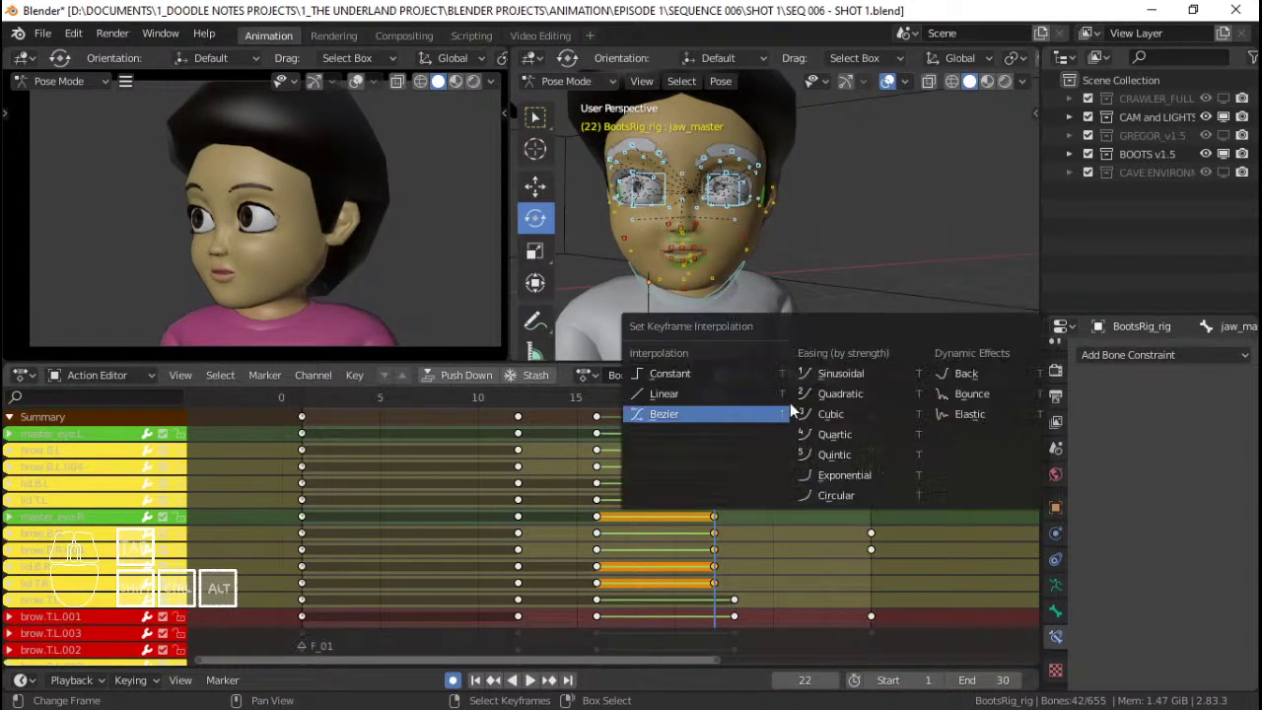
left_click(948, 374)
key("space")
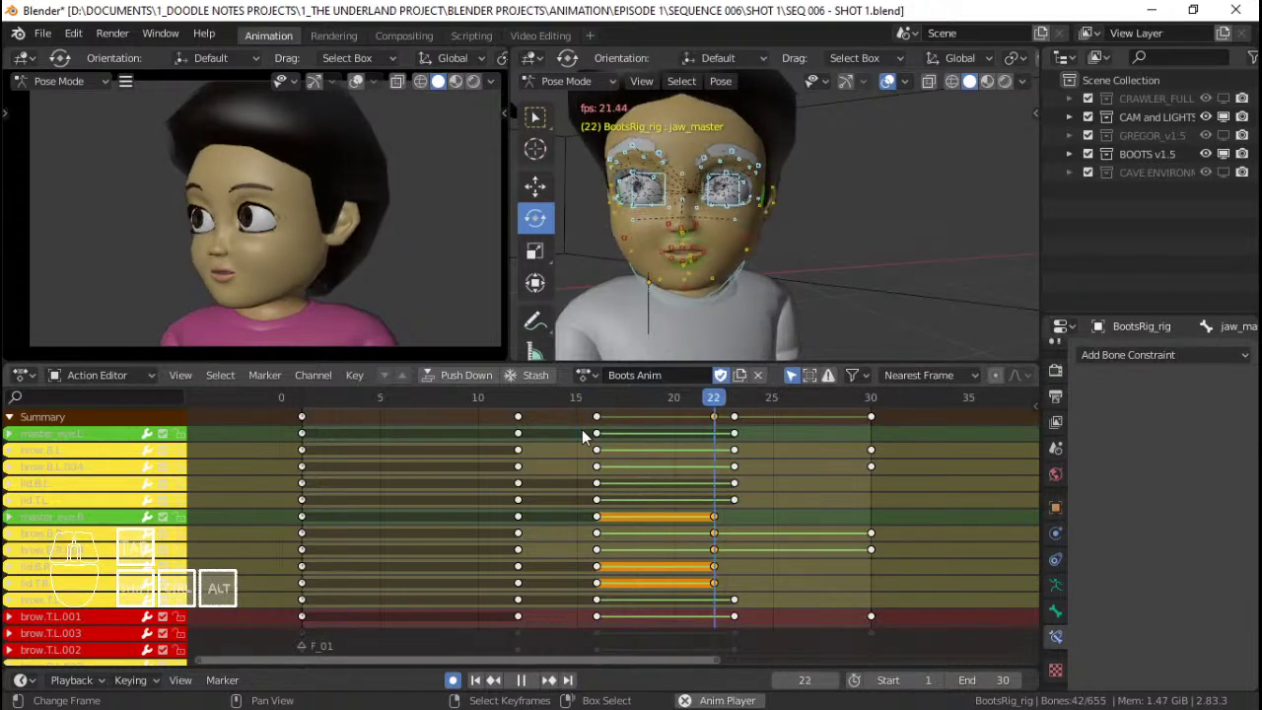
left_click_drag(605, 423, 735, 421)
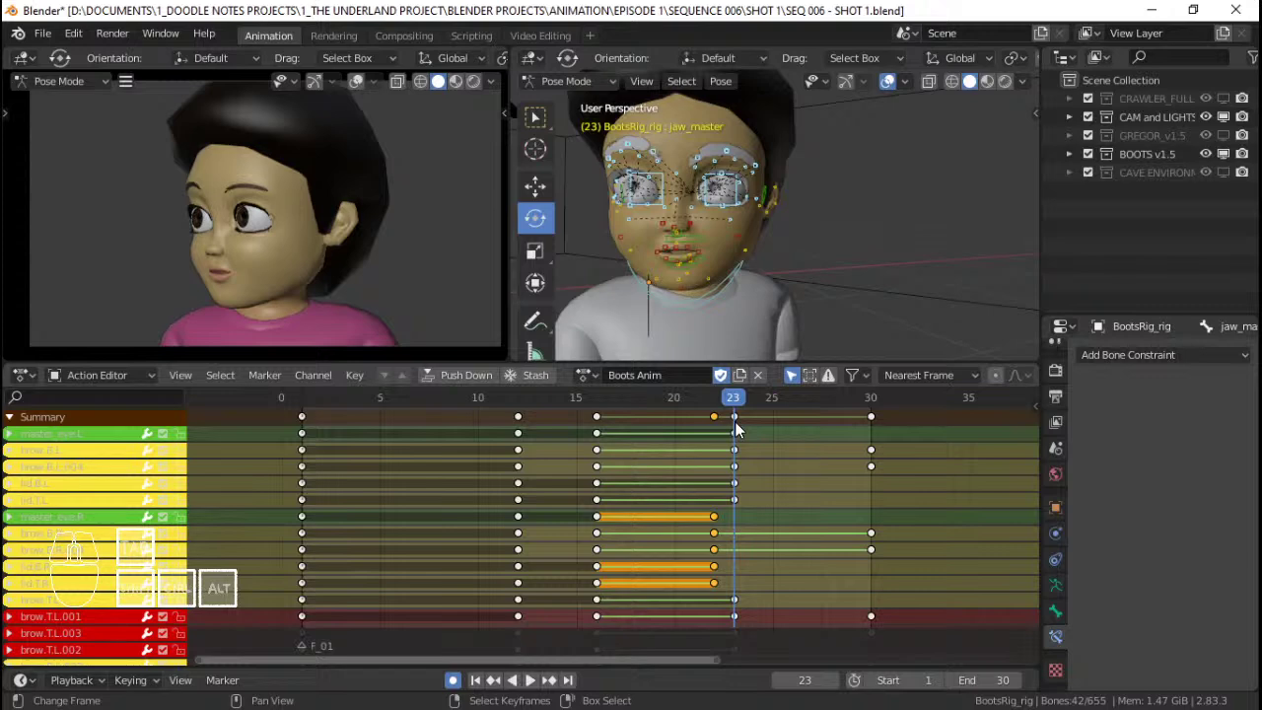
Move the frame 23 face keyframes to frame 22 and replay the eye opening.
right_click(735, 418)
key("g")
left_click(718, 418)
key("space")
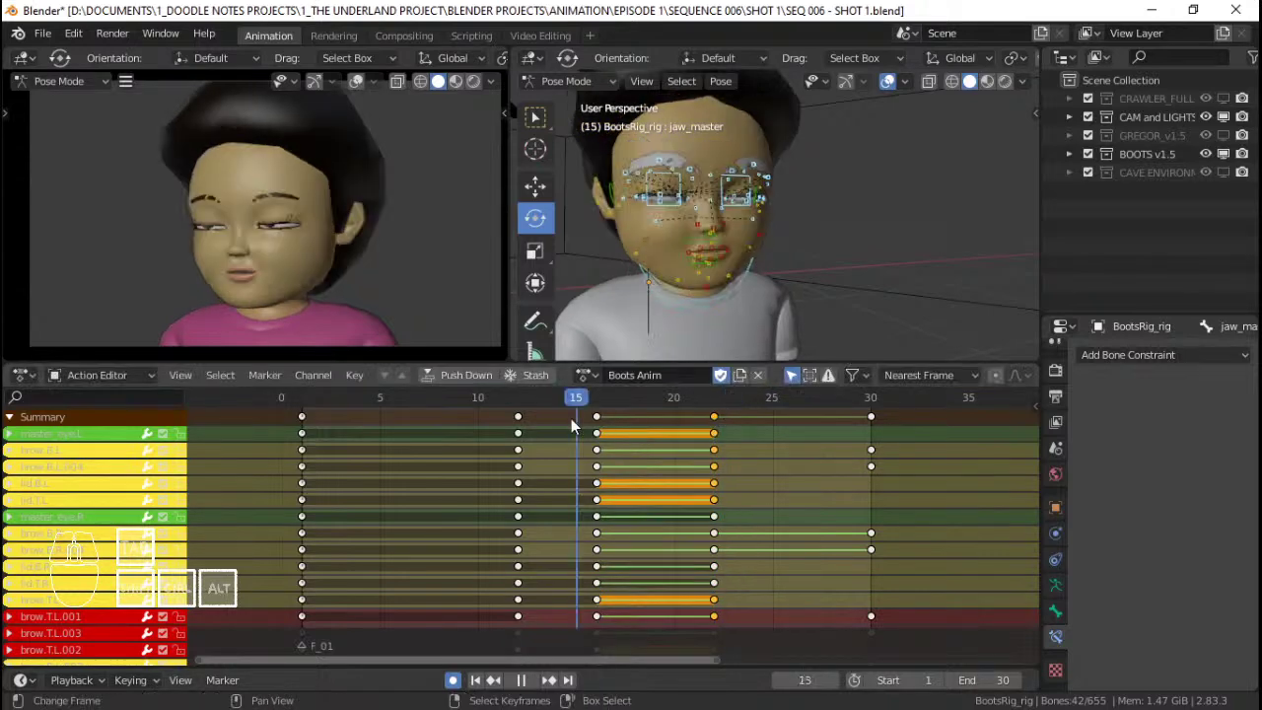
left_click(675, 430)
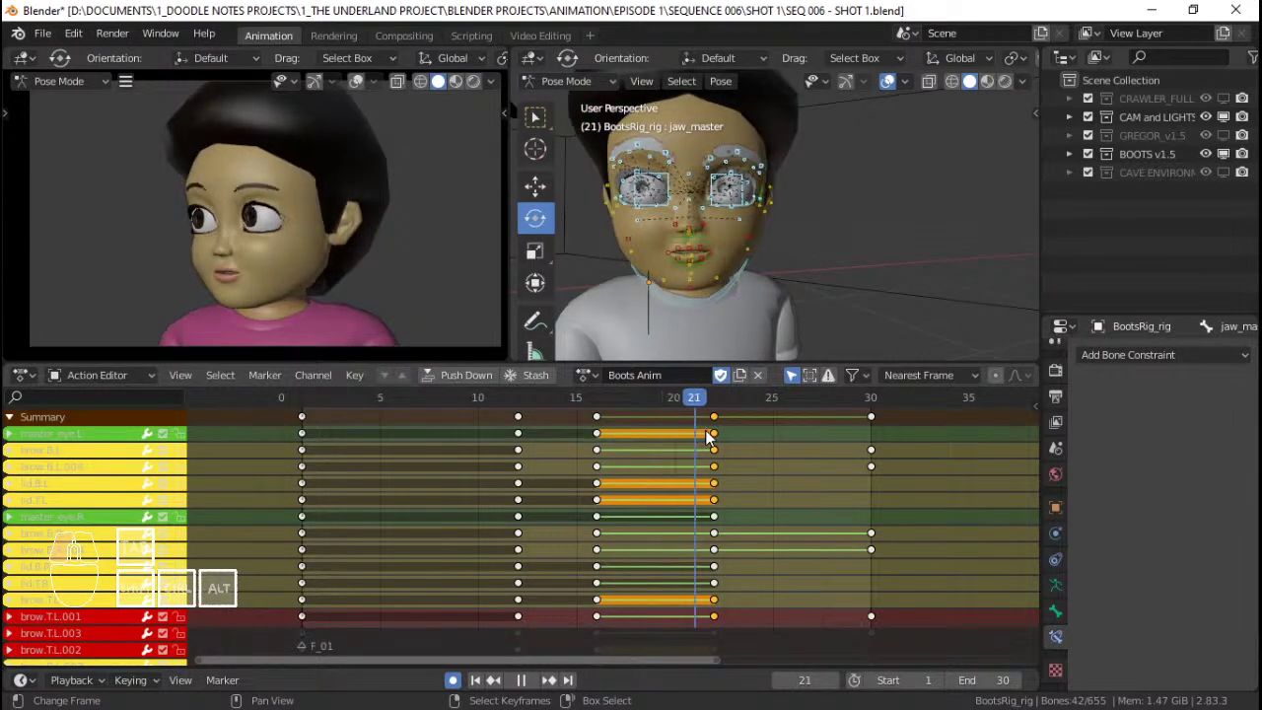
Key the face controls at frame 30, delete all keyframes on that frame, and scrub back through the eye opening.
left_click_drag(744, 429, 867, 427)
key("space")
key("i")
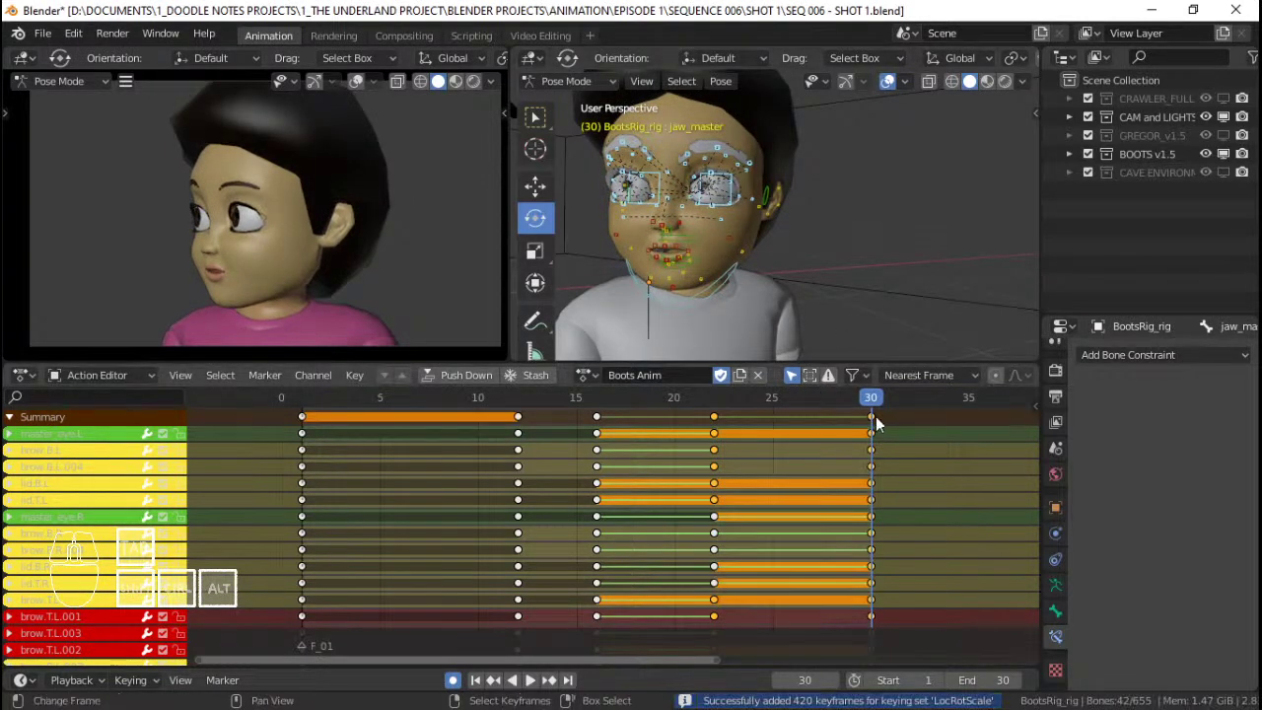
key("x")
left_click(803, 416)
left_click(573, 429)
key("space")
left_click_drag(573, 429, 697, 435)
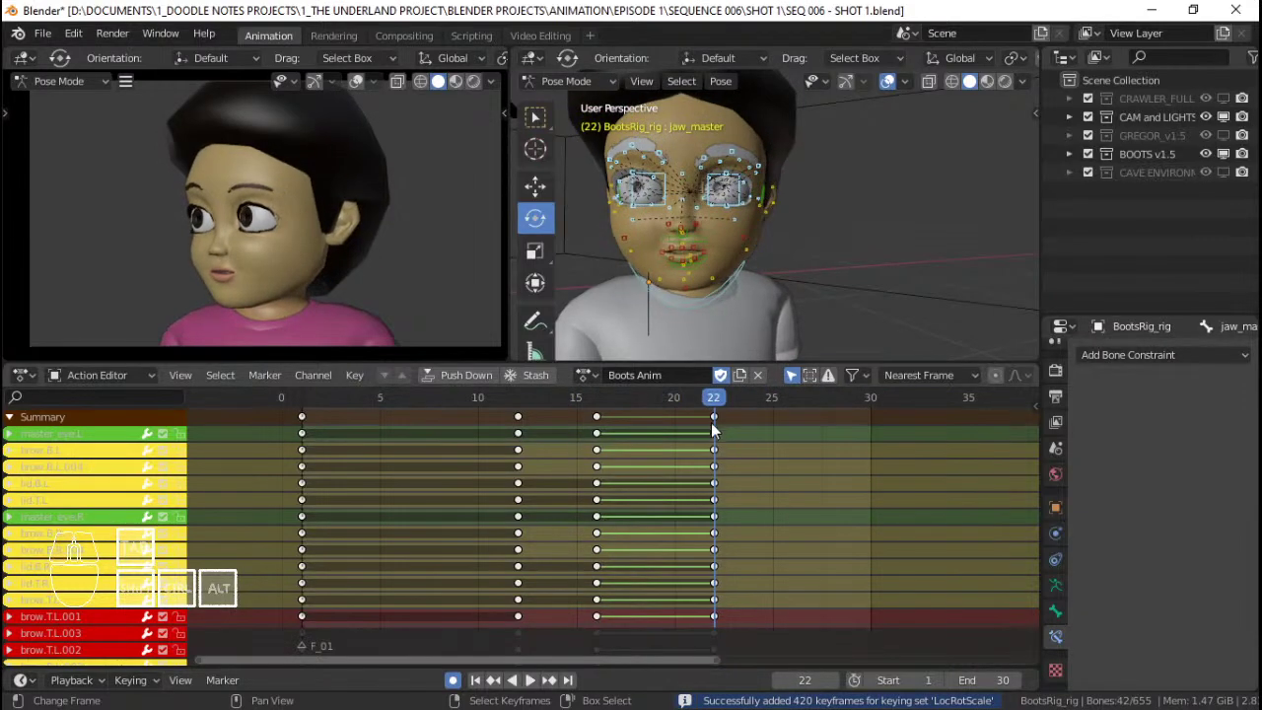
Move the eye-opening keyframes from frame 22 to frame 30, bring them back to frame 25, and play back the blink.
right_click(713, 419)
key("g")
left_click(866, 430)
left_click(602, 432)
key("space")
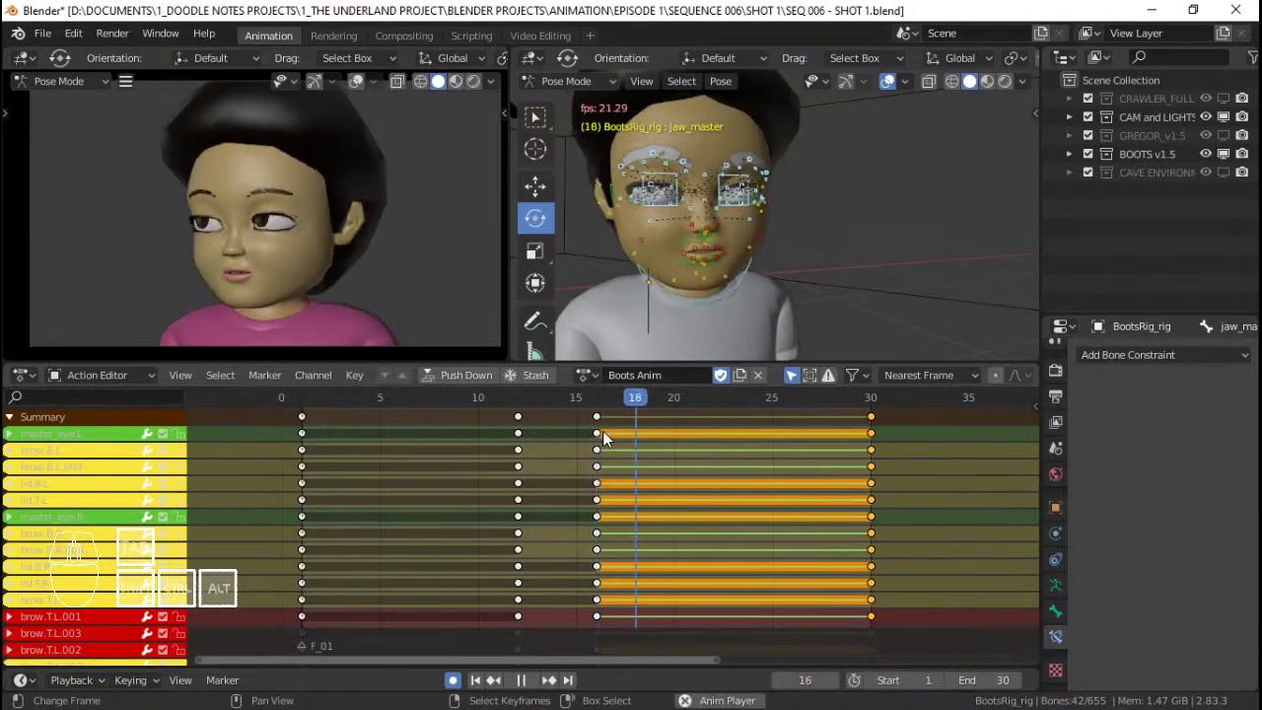
key("space")
key("g")
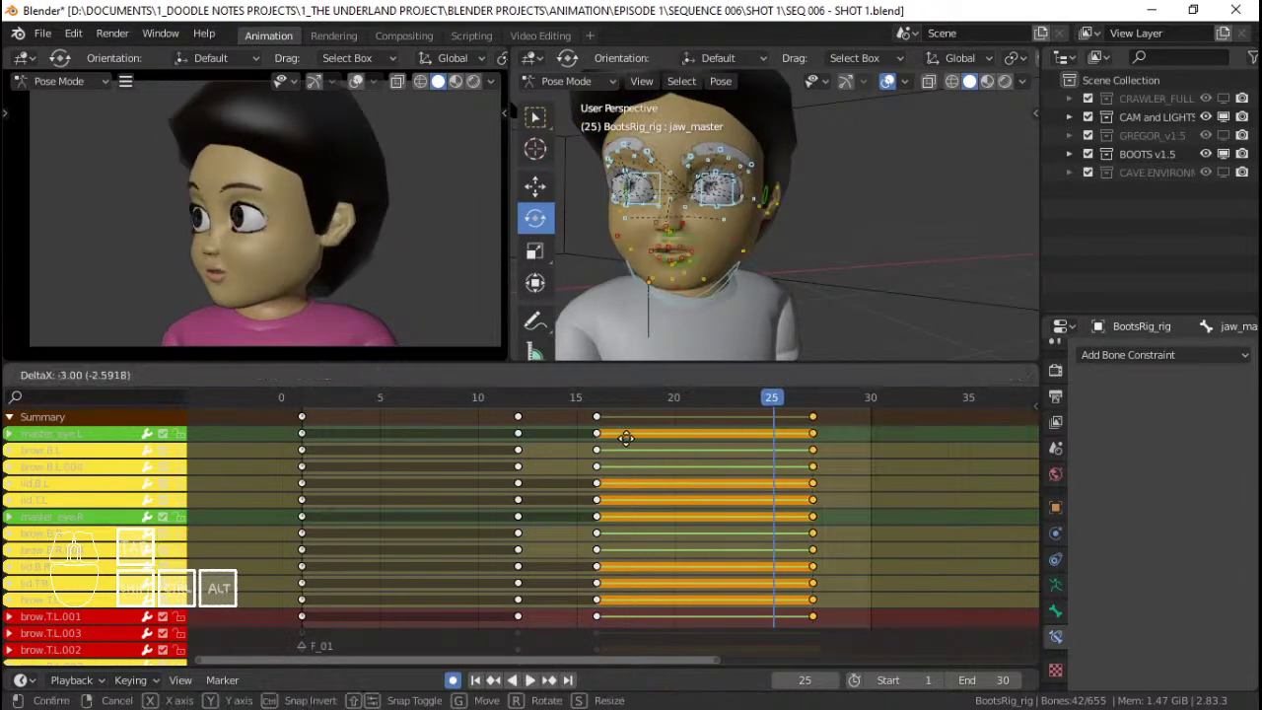
left_click(532, 440)
key("space")
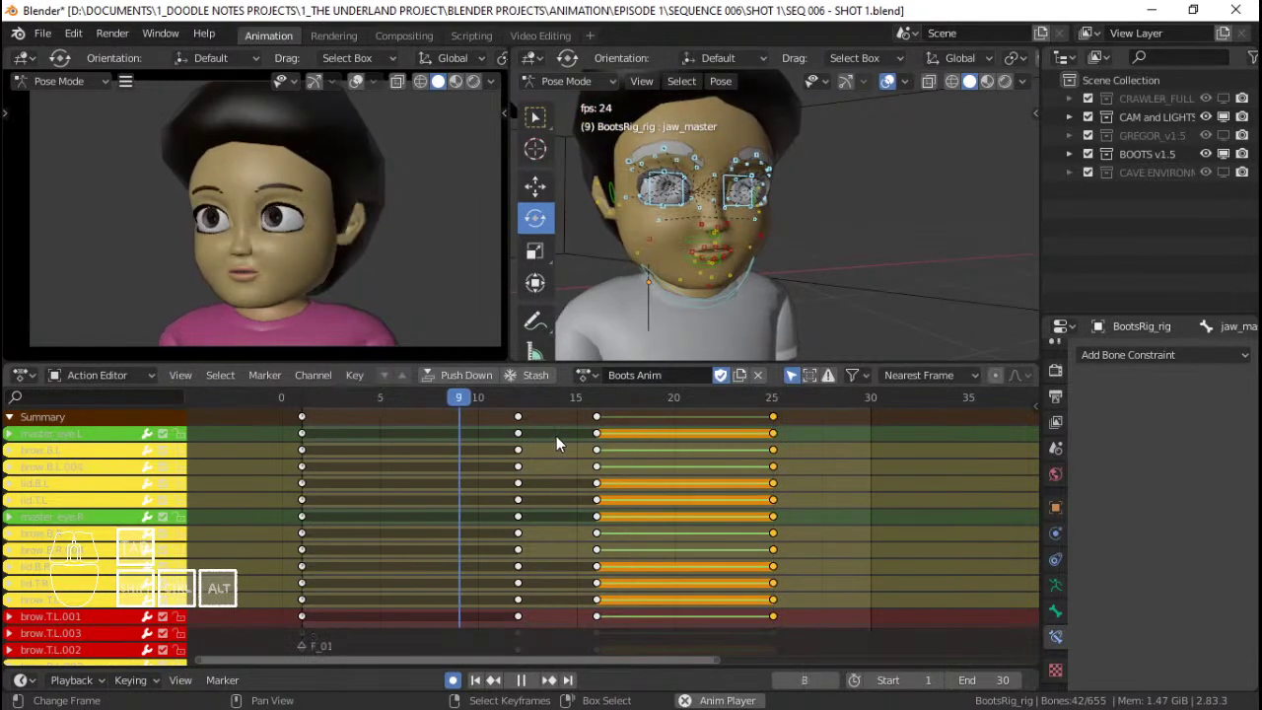
Try the eye-opening keyframes at frame 24, preview the motion, and put them back on frame 25.
key("space")
key("g")
left_click(602, 439)
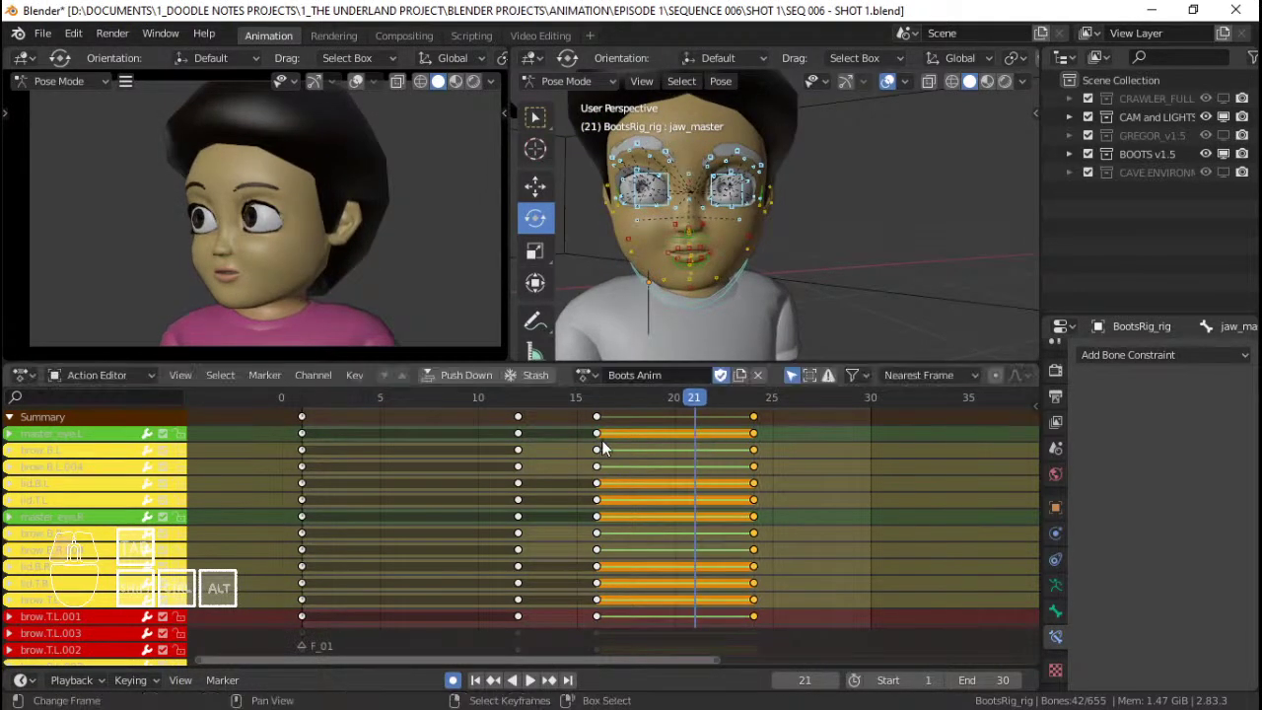
key("space")
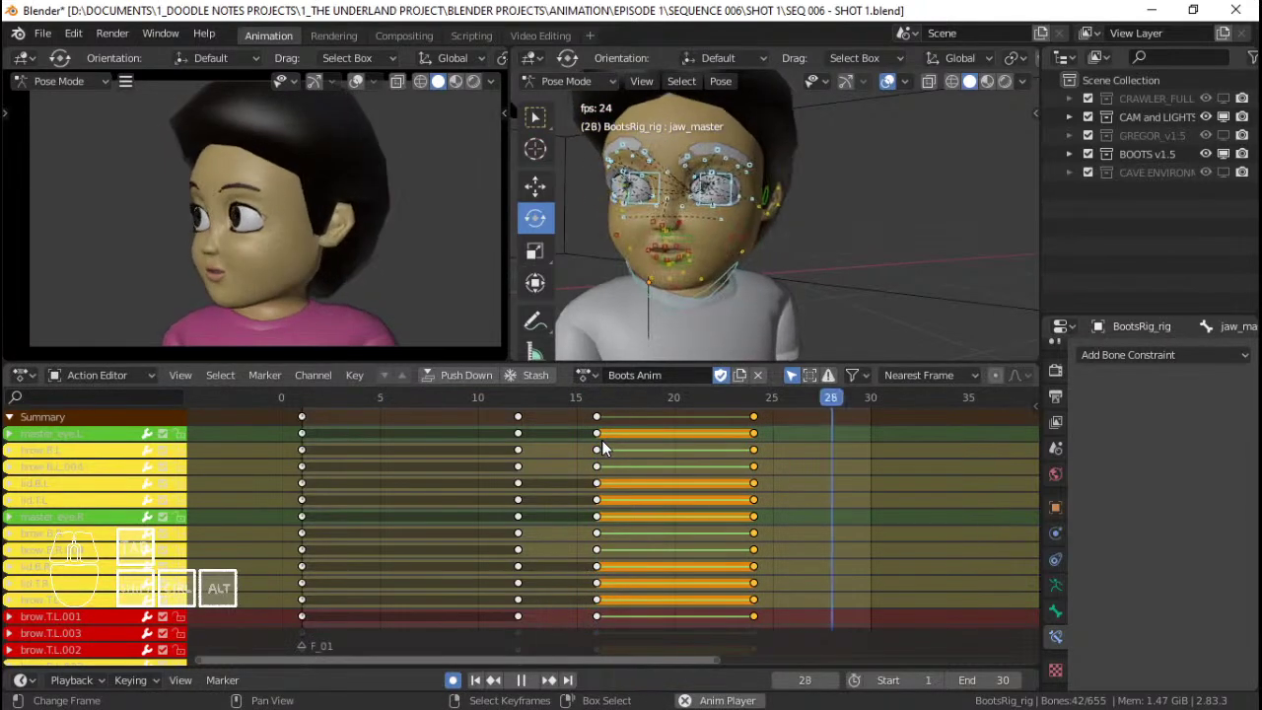
key("space")
key("space")
left_click_drag(605, 440, 725, 444)
key("g")
left_click(773, 434)
Move the closed-eye keyframes from frame 16 to frame 19, pull them back to frame 17, and replay the blink.
right_click(599, 430, "alt")
key("g")
left_click(658, 431)
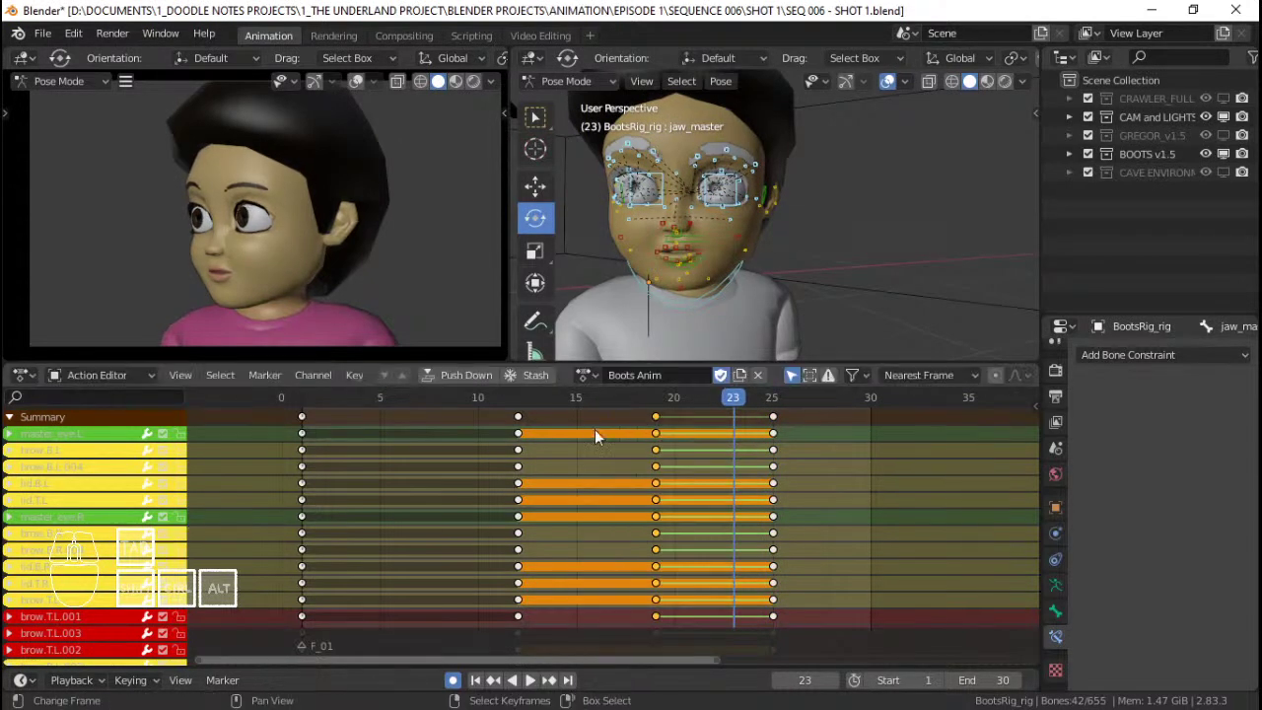
key("space")
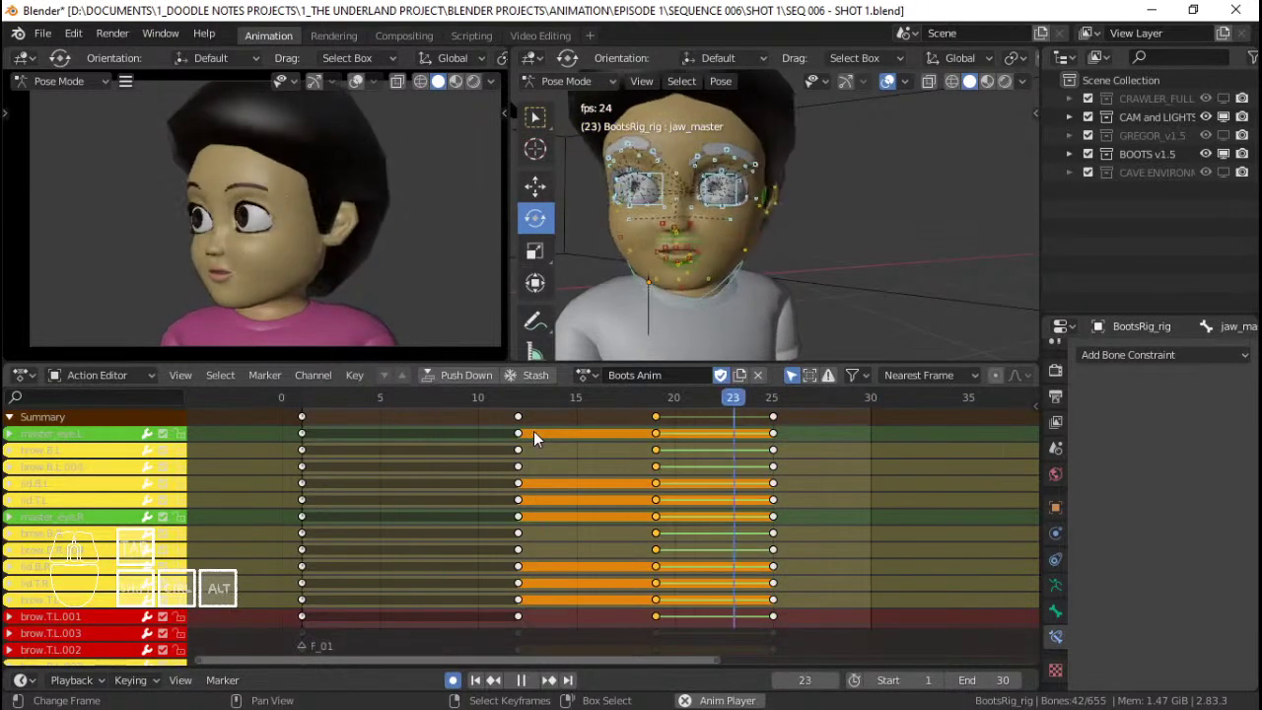
key("space")
key("g")
left_click(488, 438)
key("space")
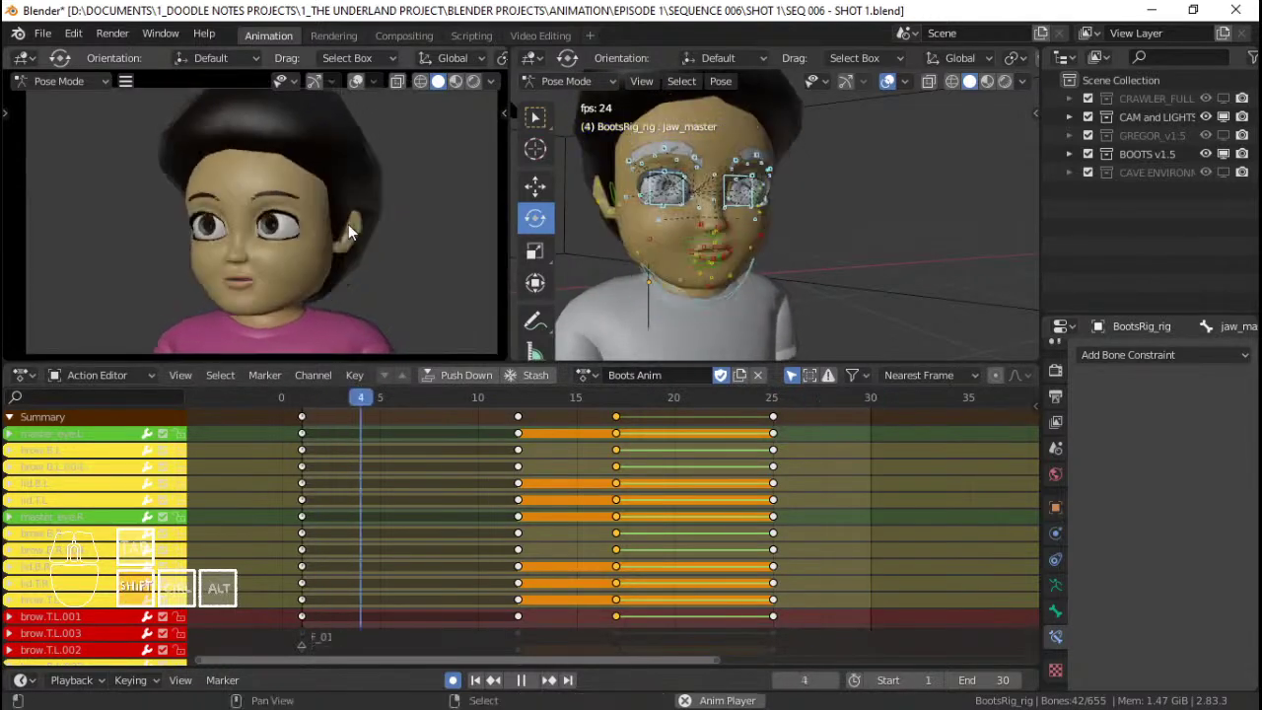
key("space")
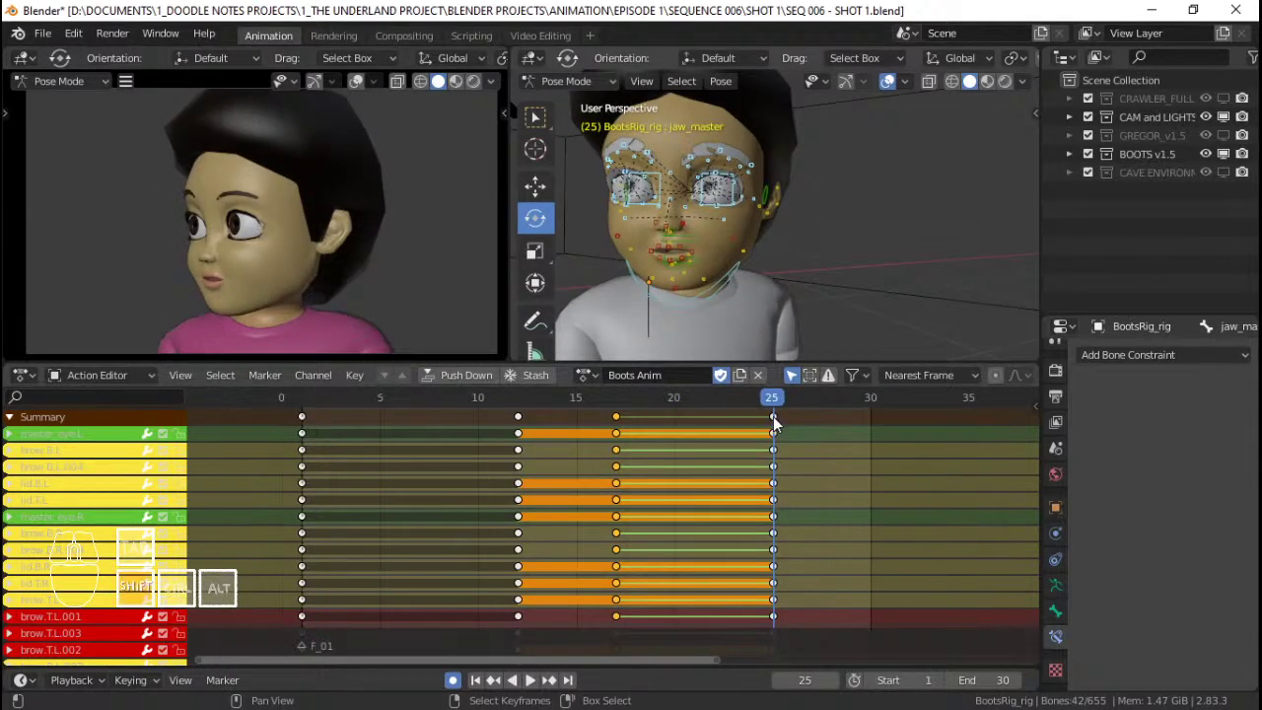
Set the interpolation of the face keyframes at frames 17 and 25 to Bezier and scrub through the blink.
key("t")
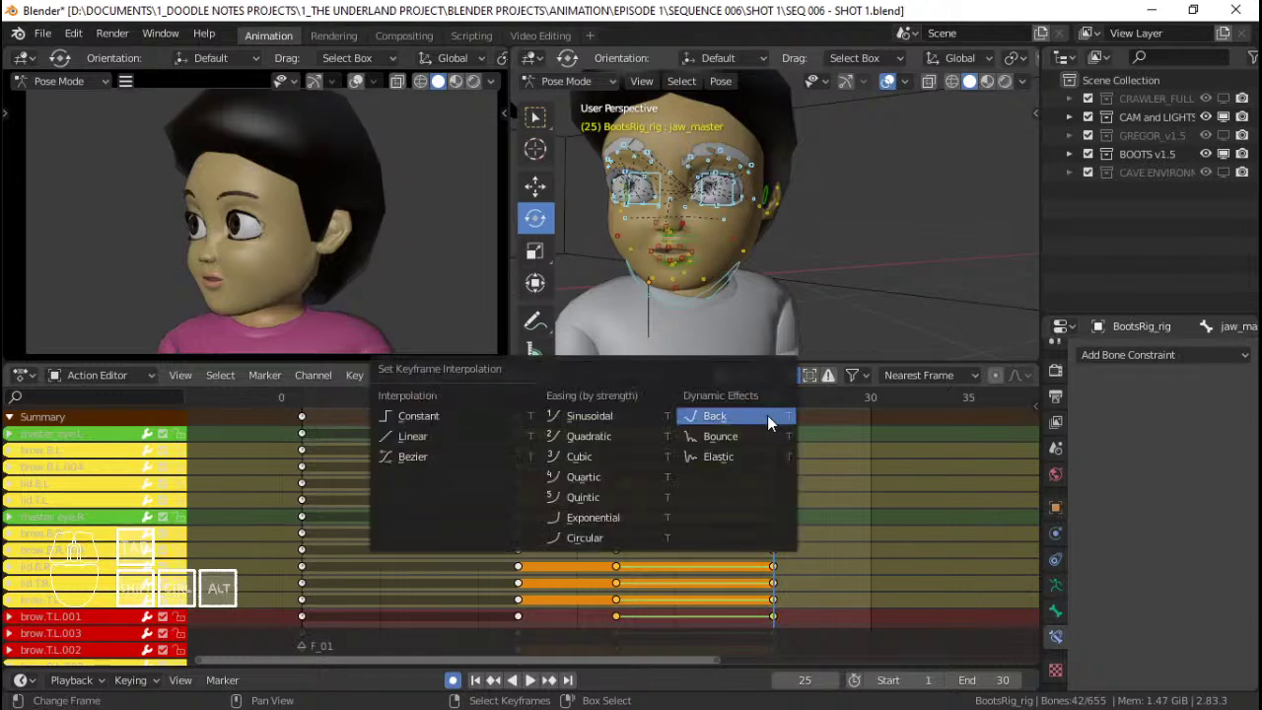
left_click(414, 457)
key("space")
left_click_drag(474, 465, 747, 456)
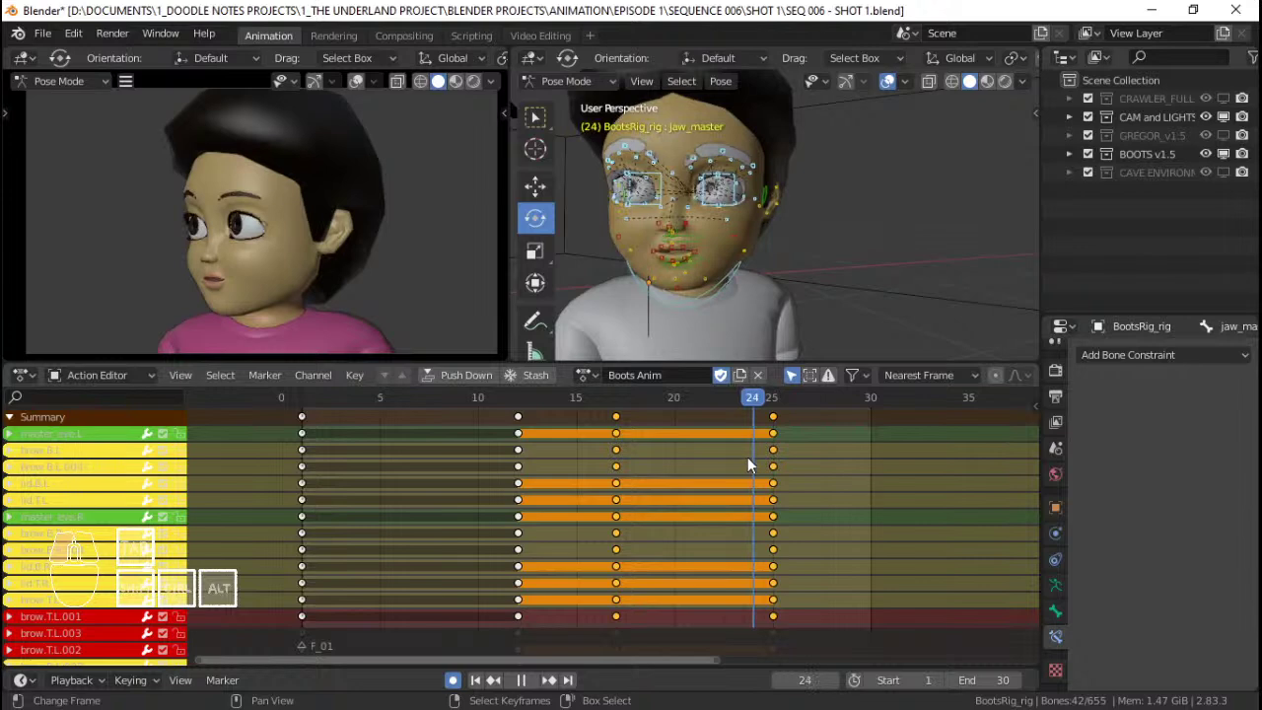
Move the frame 25 face keyframes to frame 24 and play back the eye opening.
right_click_drag(773, 418, 749, 421)
left_click(519, 427)
key("space")
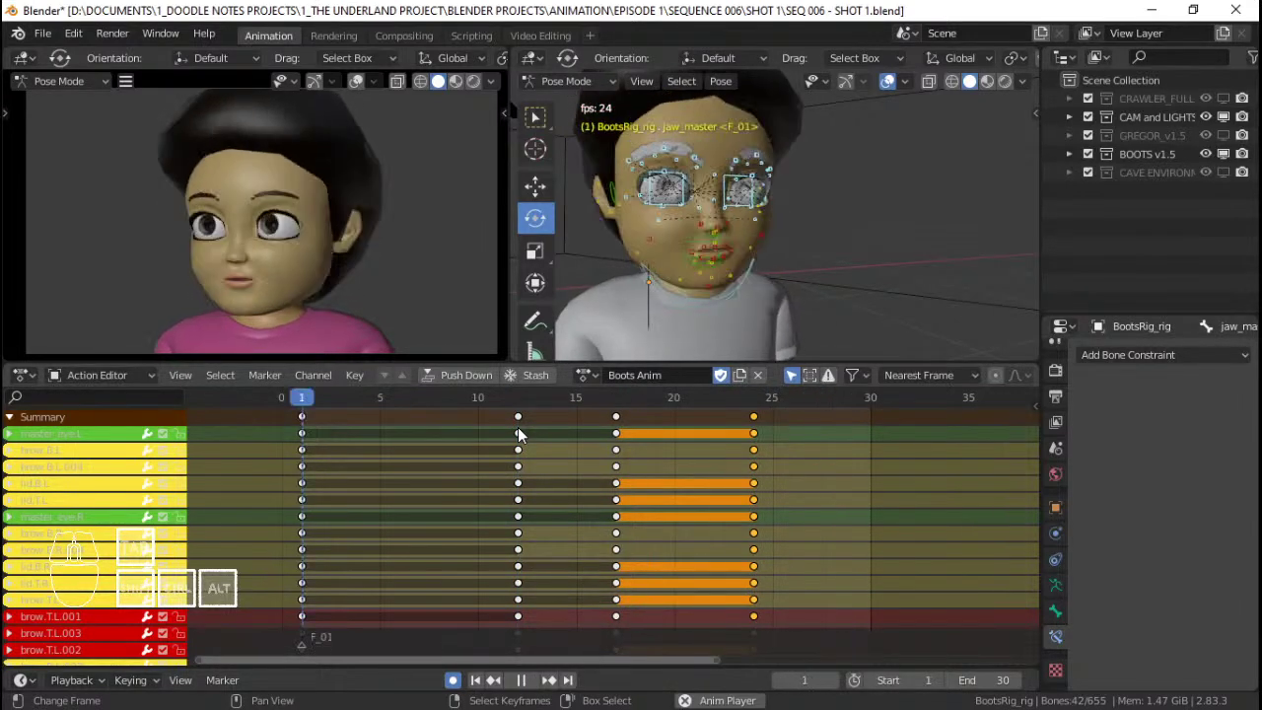
key("space")
left_click_drag(518, 428, 693, 427)
Deselect the controls around the character's left eye and select all keyframes of the remaining right-side face controls.
key("c")
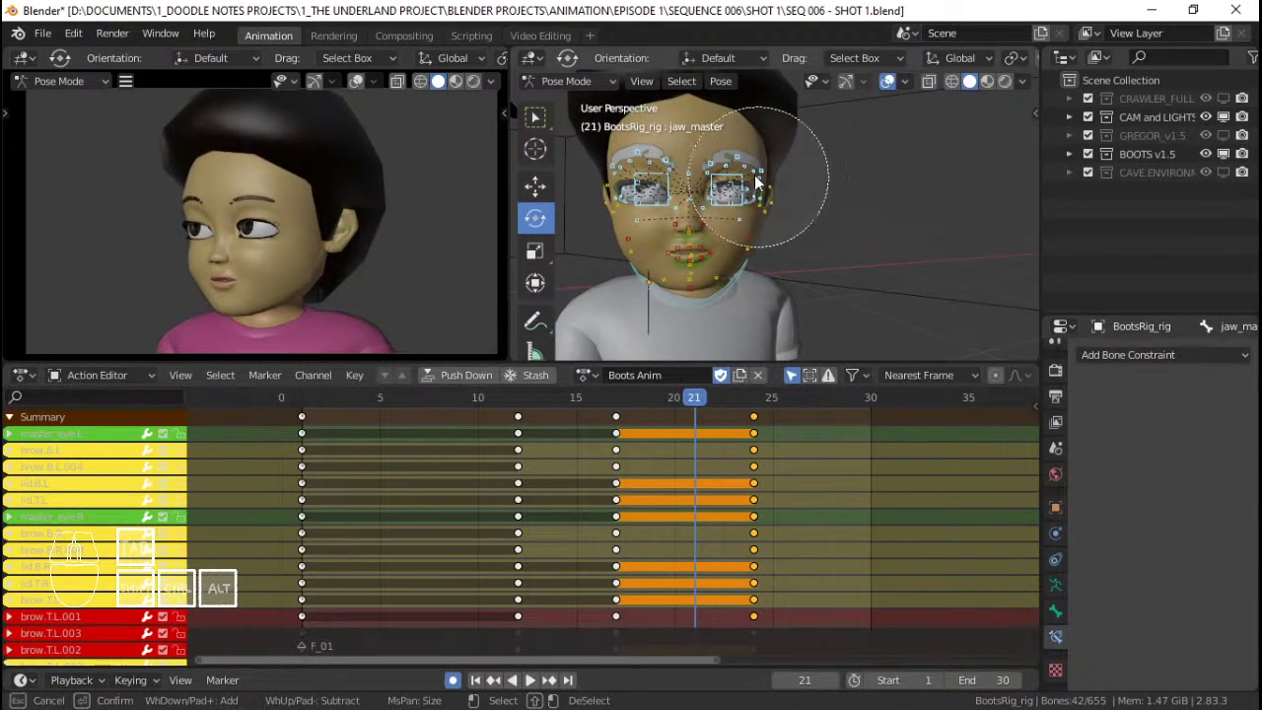
middle_click(762, 180)
right_click(752, 189)
mouse_move(578, 428)
left_mouse_down()
mouse_move(512, 428)
mouse_move(596, 433)
left_mouse_up()
key("a")
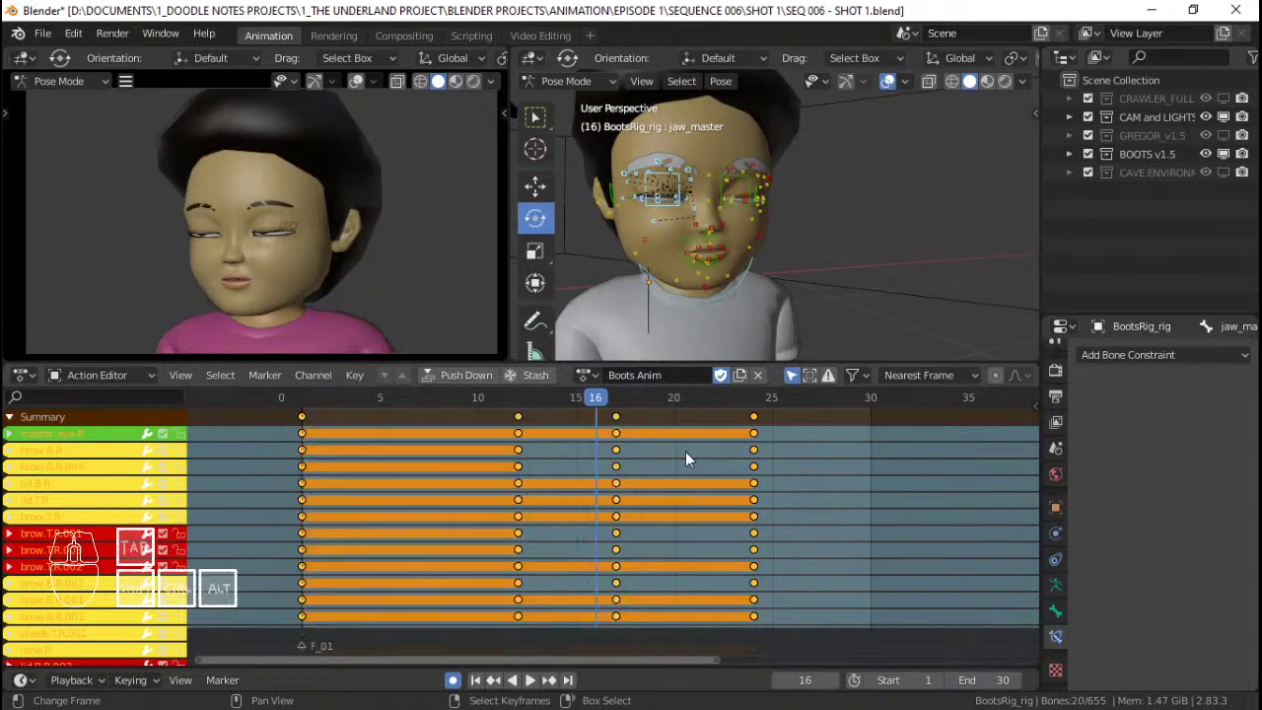
Shift the right-side face keyframes at frames 12, 17 and 24 one frame earlier, to 11, 16 and 23, and play back.
right_click(517, 417)
right_click(616, 419, "shift")
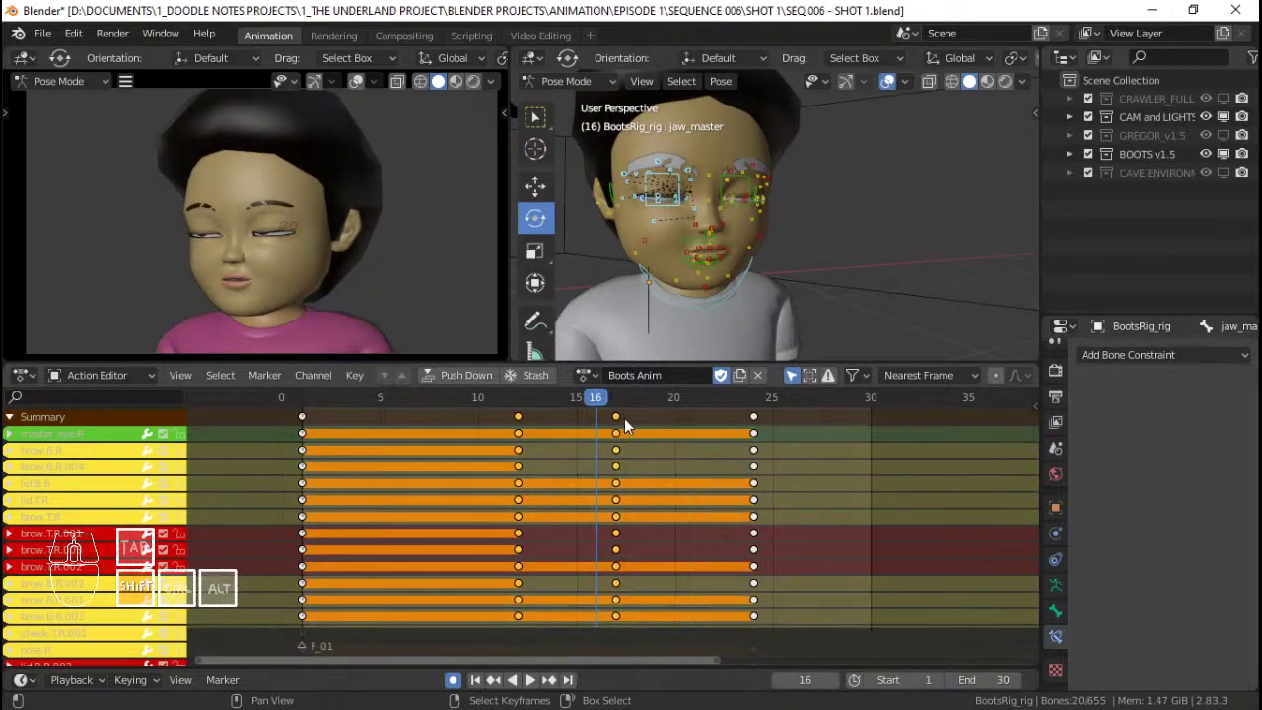
right_click(755, 417, "shift")
key("g")
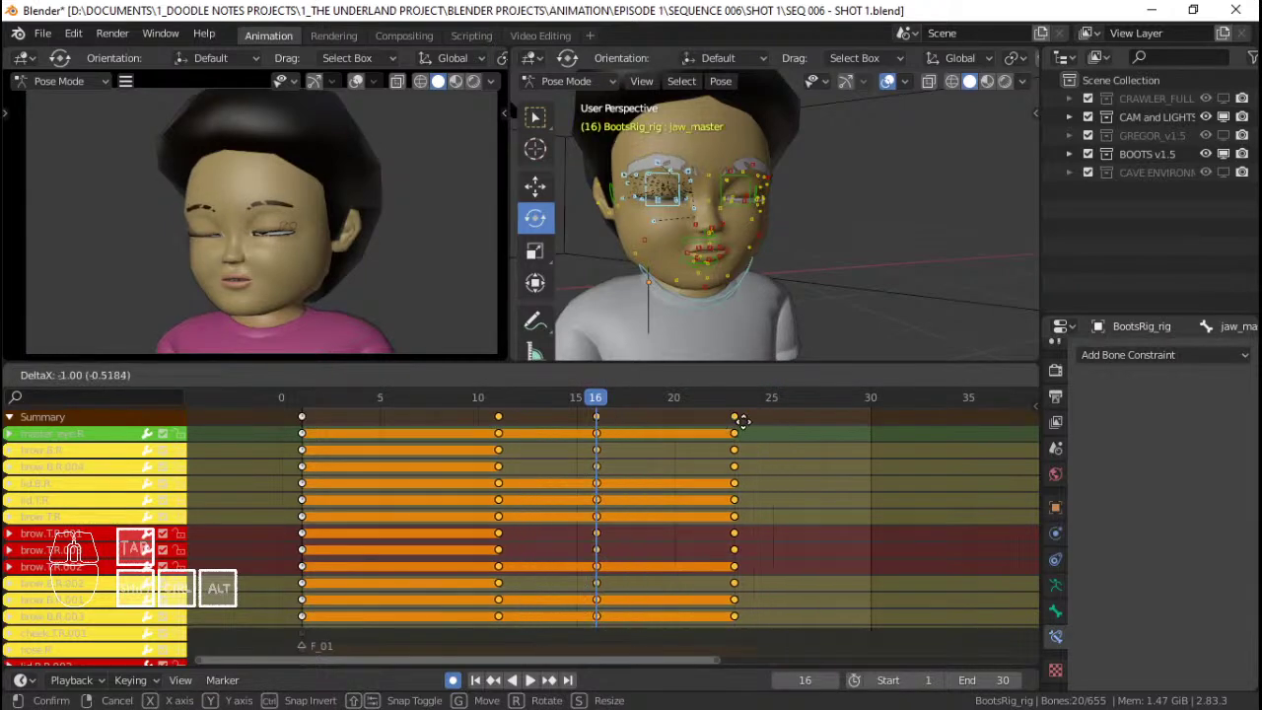
right_click(726, 421)
left_click(474, 437)
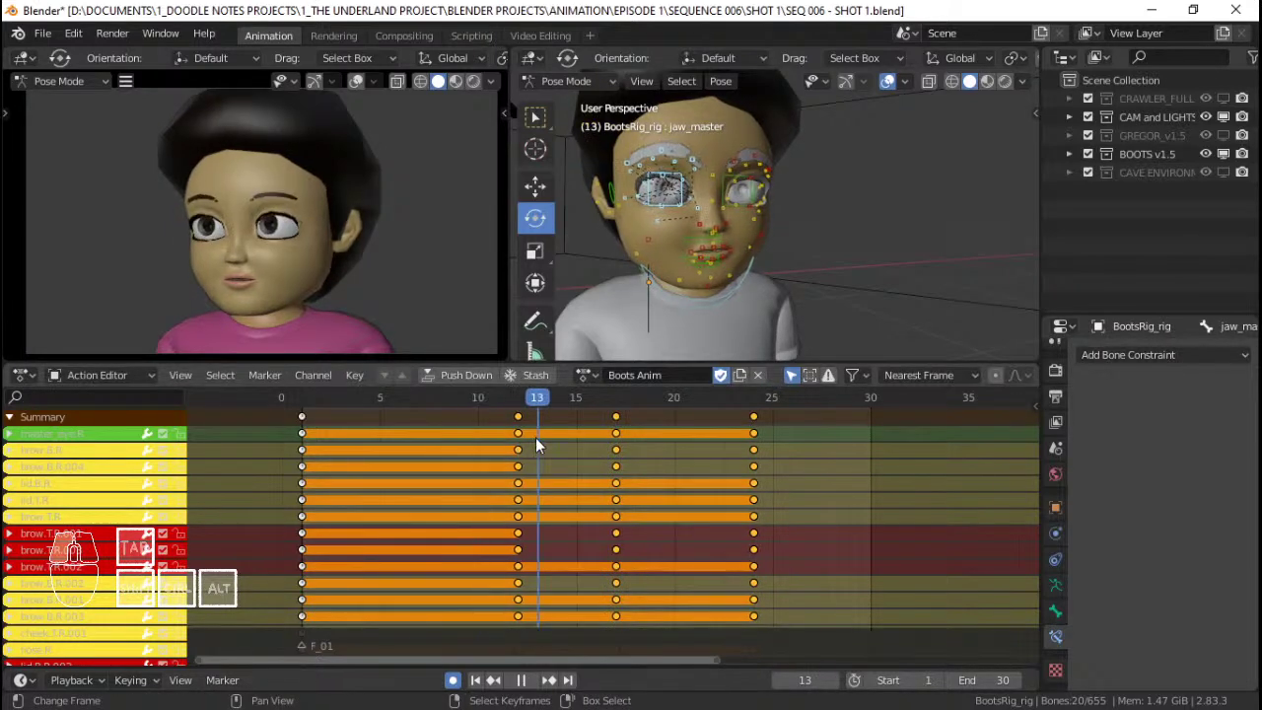
key("space")
key("g")
left_click(585, 451)
key("space")
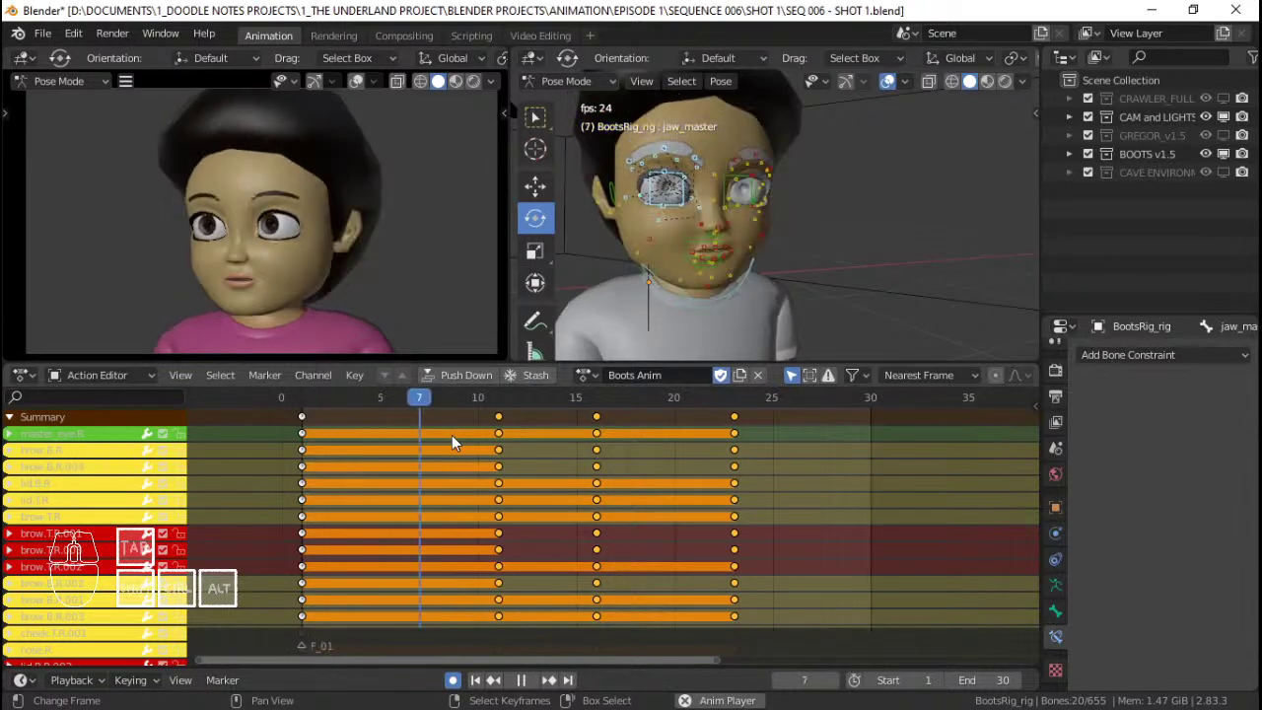
Try shifting the right-side face keyframes one frame later, to 12, 17 and 24, and play back.
key("space")
key("g")
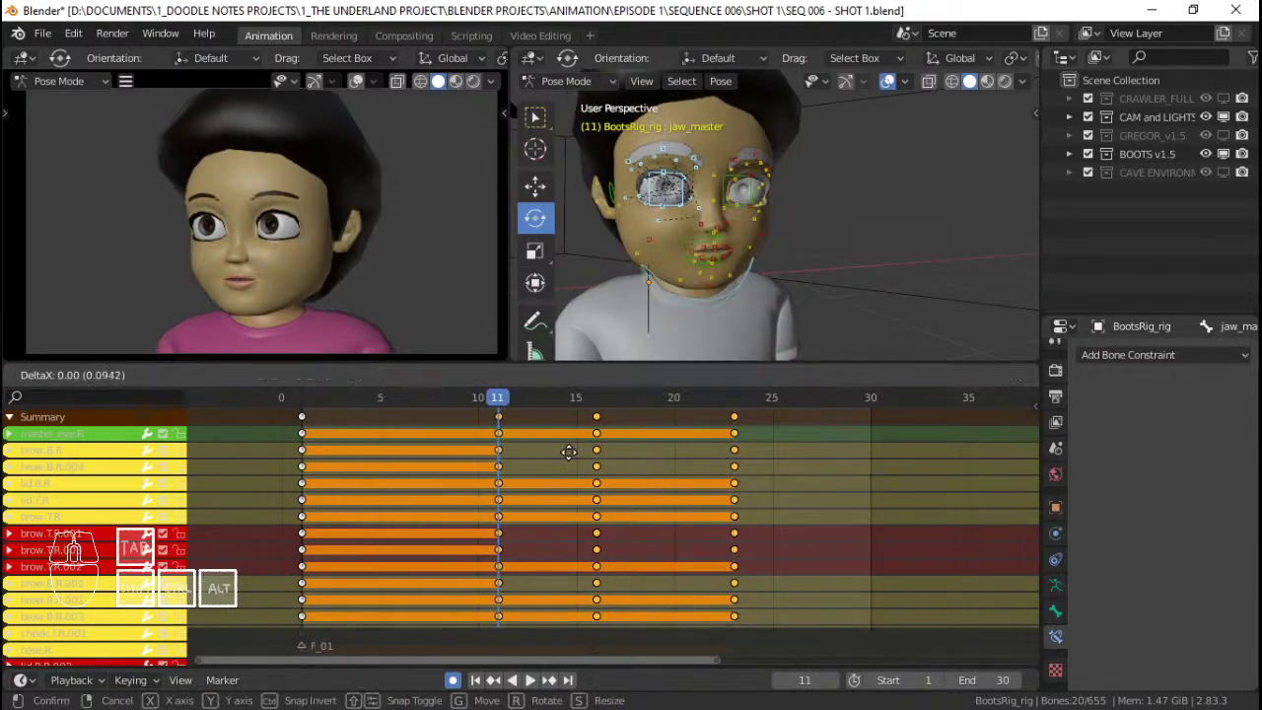
left_click(577, 456)
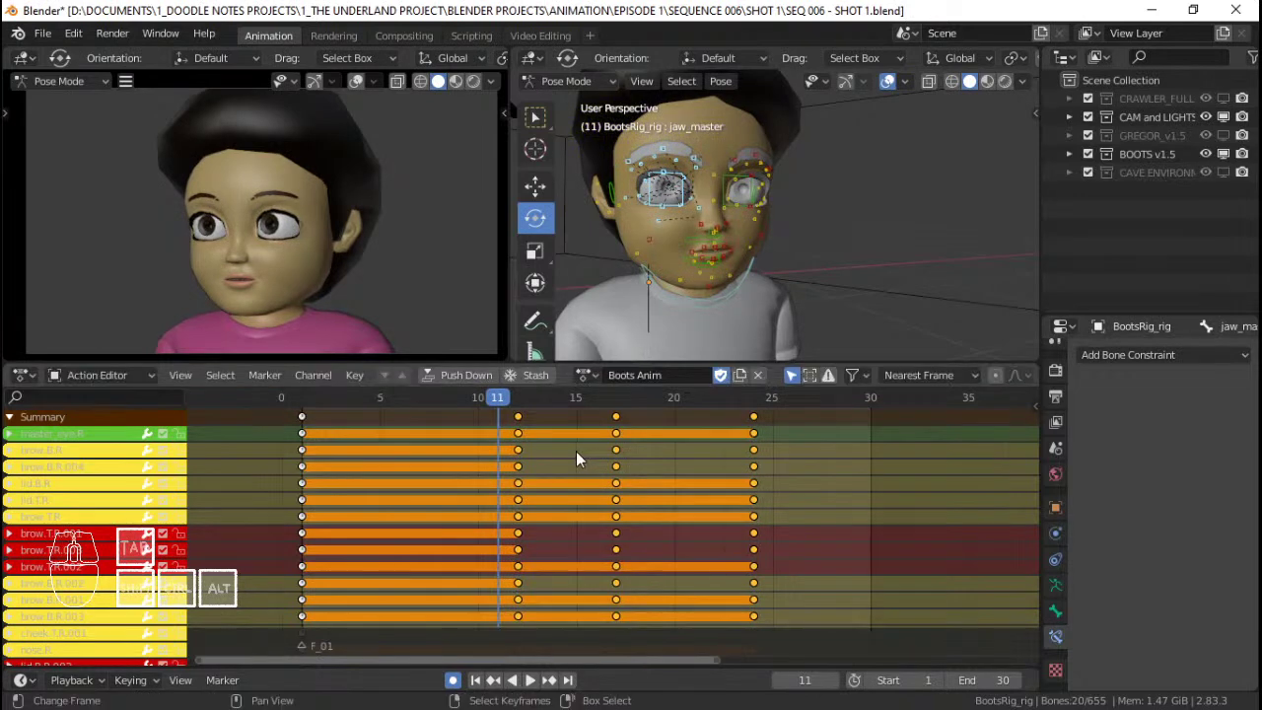
key("space")
key("space")
Move the right-side face keyframes back to frames 11, 16 and 23 and play back the blink.
key("g")
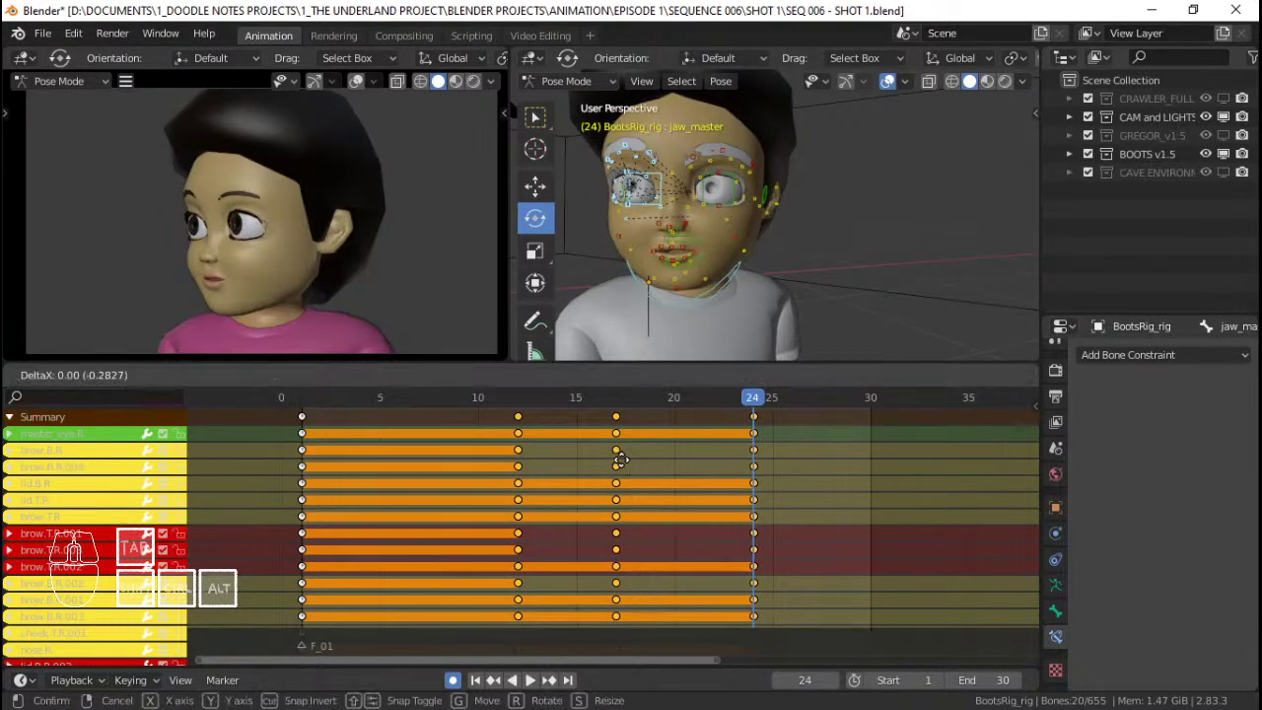
left_click(603, 456)
key("space")
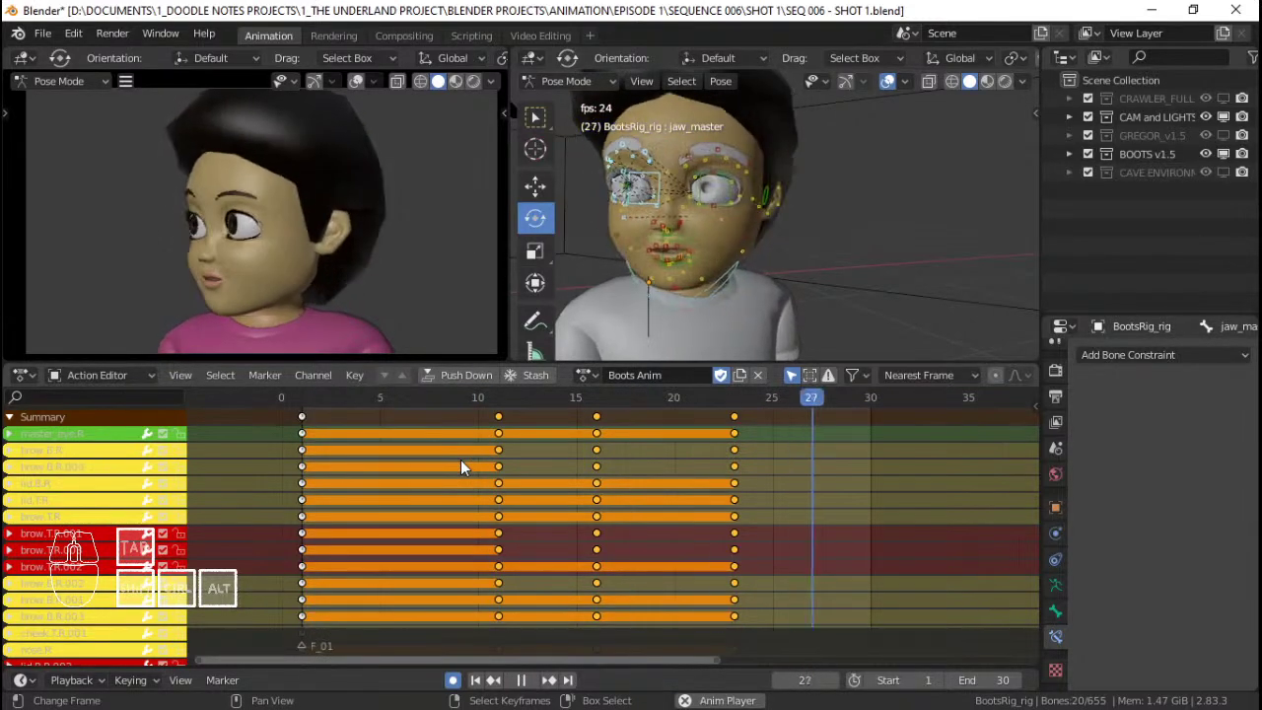
key("space")
Shift the right-side face keyframes to frames 12, 17 and 24 again and play back for comparison.
scroll(491, 451, "up", 3)
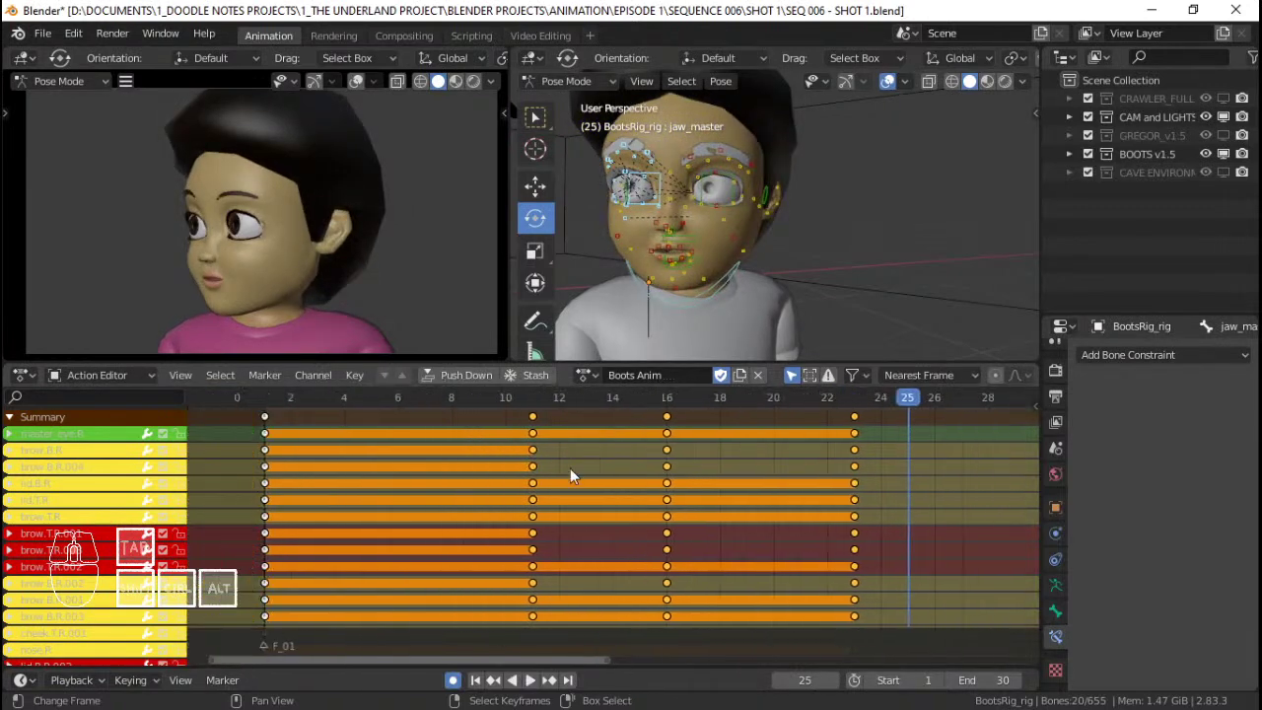
left_click_drag(523, 468, 542, 461)
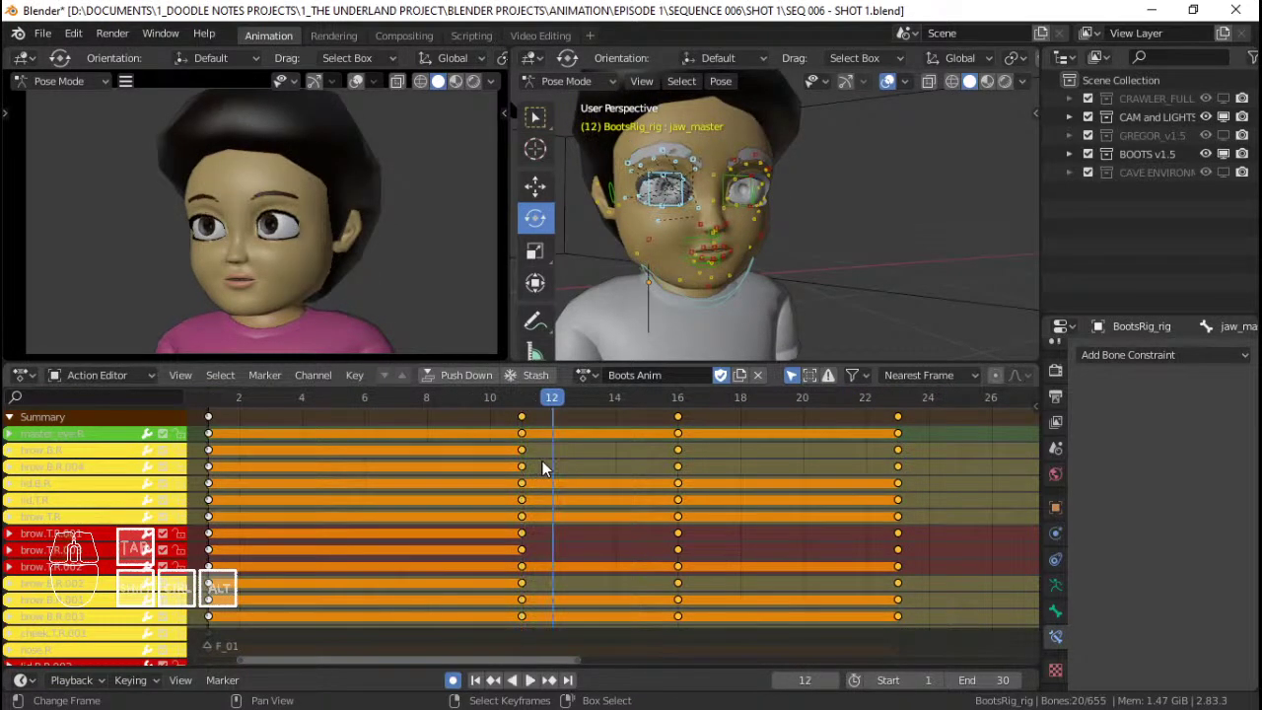
key("g")
left_click(559, 460)
key("space")
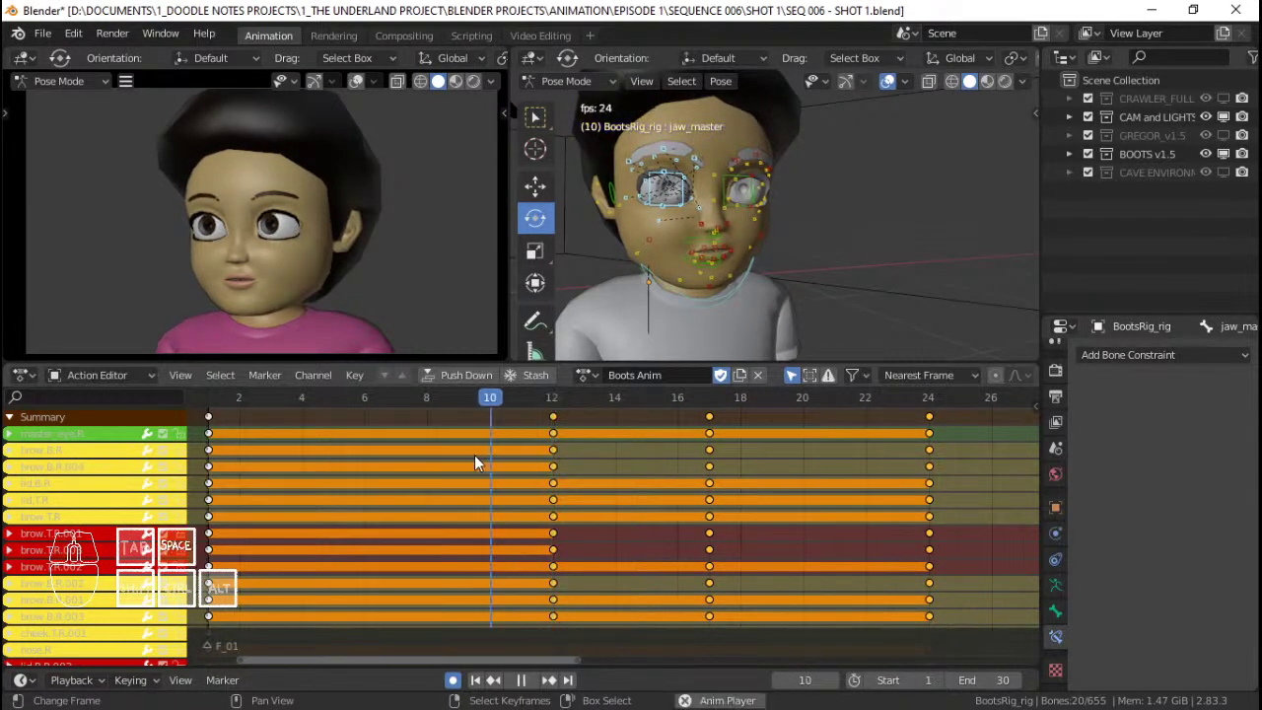
key("space")
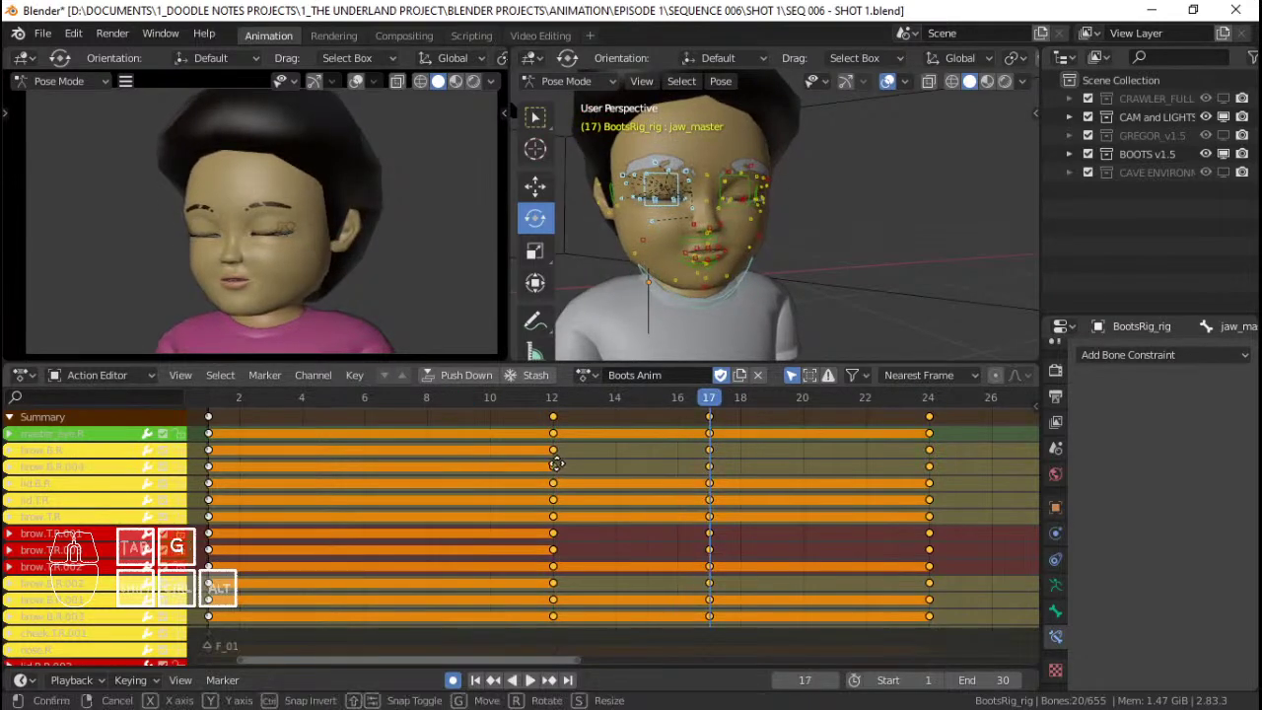
Return the right-side face keyframes to frames 11, 16 and 23 and play back the whole shot.
key("g")
left_click(538, 460)
key("space")
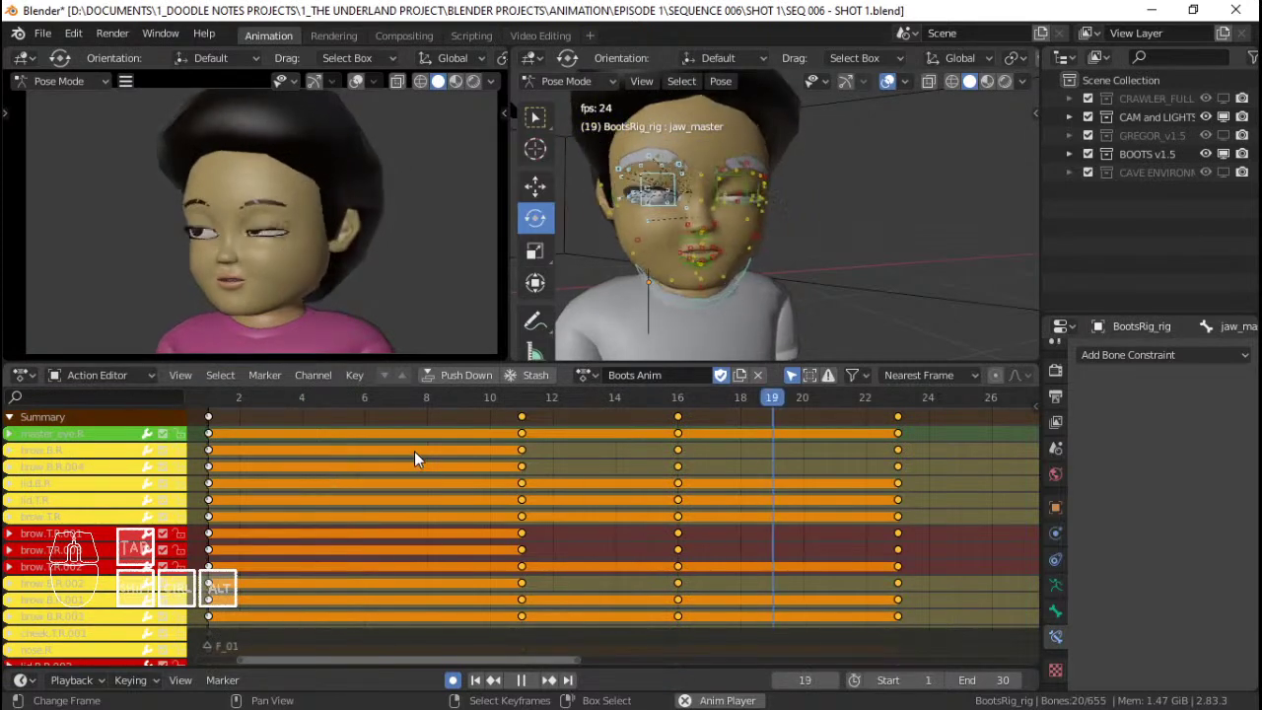
key("space")
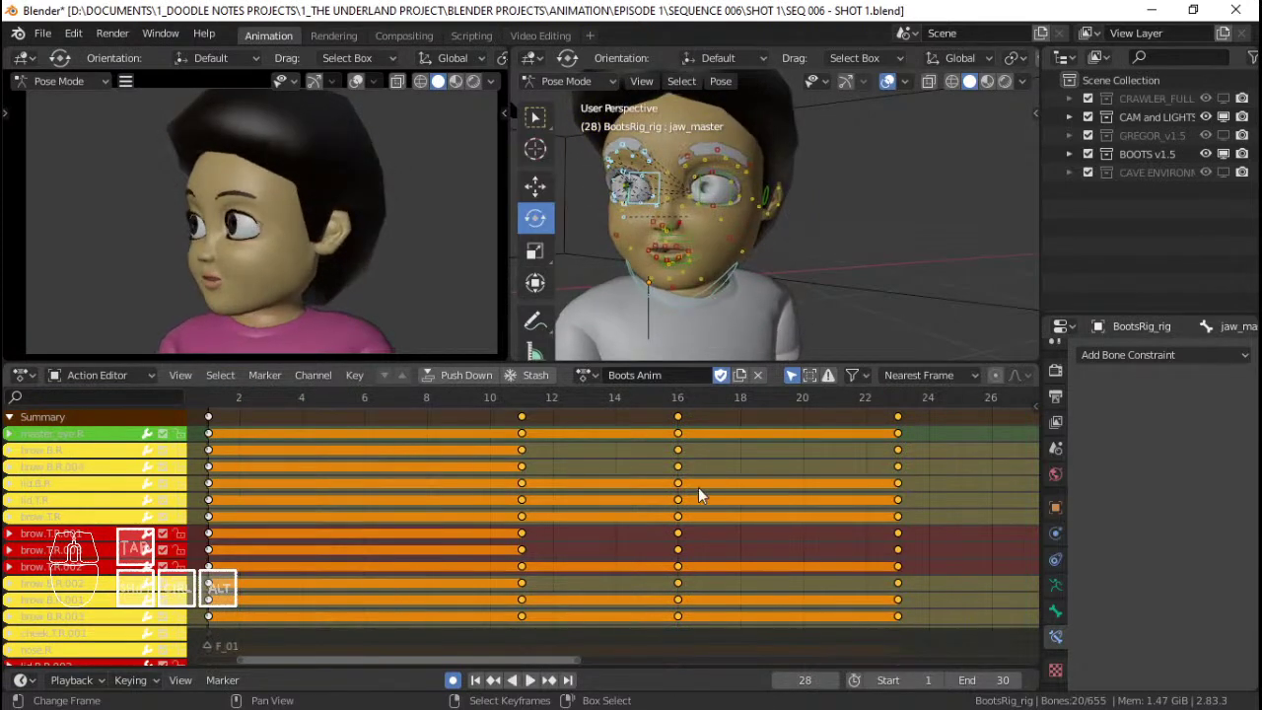
scroll(955, 505, "down", 2)
middle_click_drag(954, 505, 845, 497)
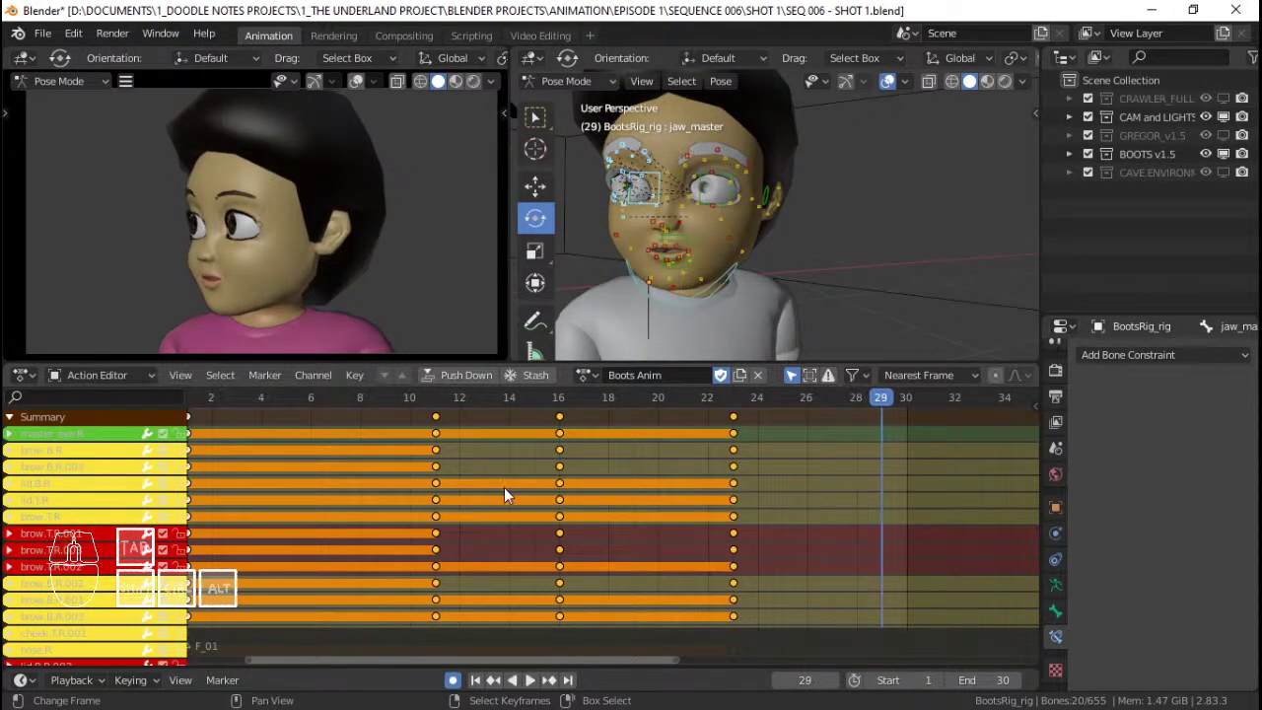
key("space")
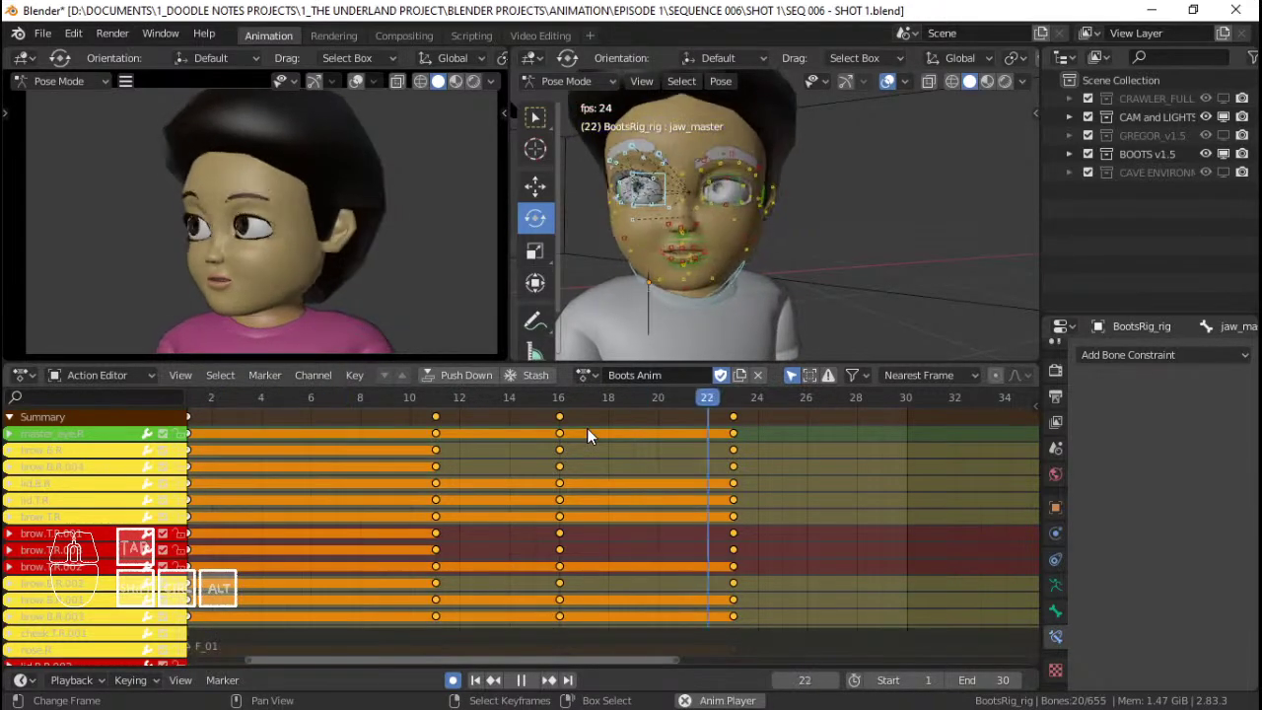
key("space")
Select the eyes target control in front of the character and scrub its motion to frame 24.
scroll(689, 249, "down", 6)
middle_click_drag(688, 248, 601, 259)
left_click(601, 259)
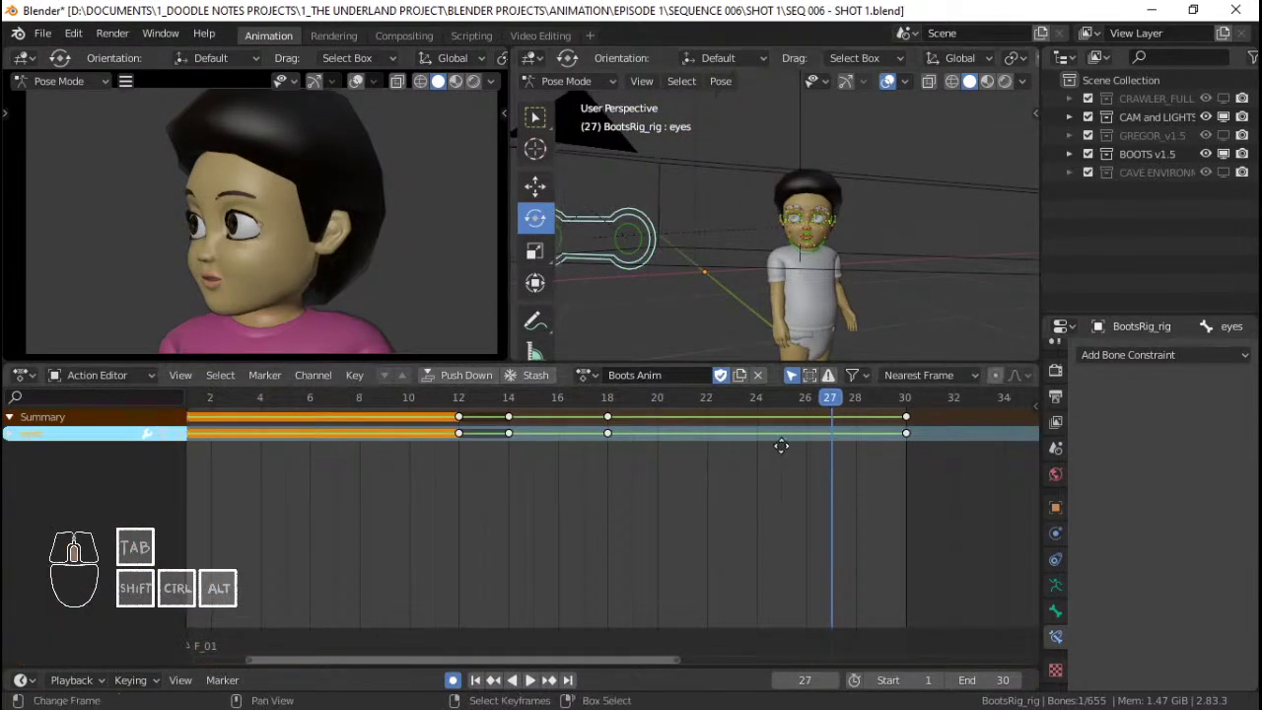
key("space")
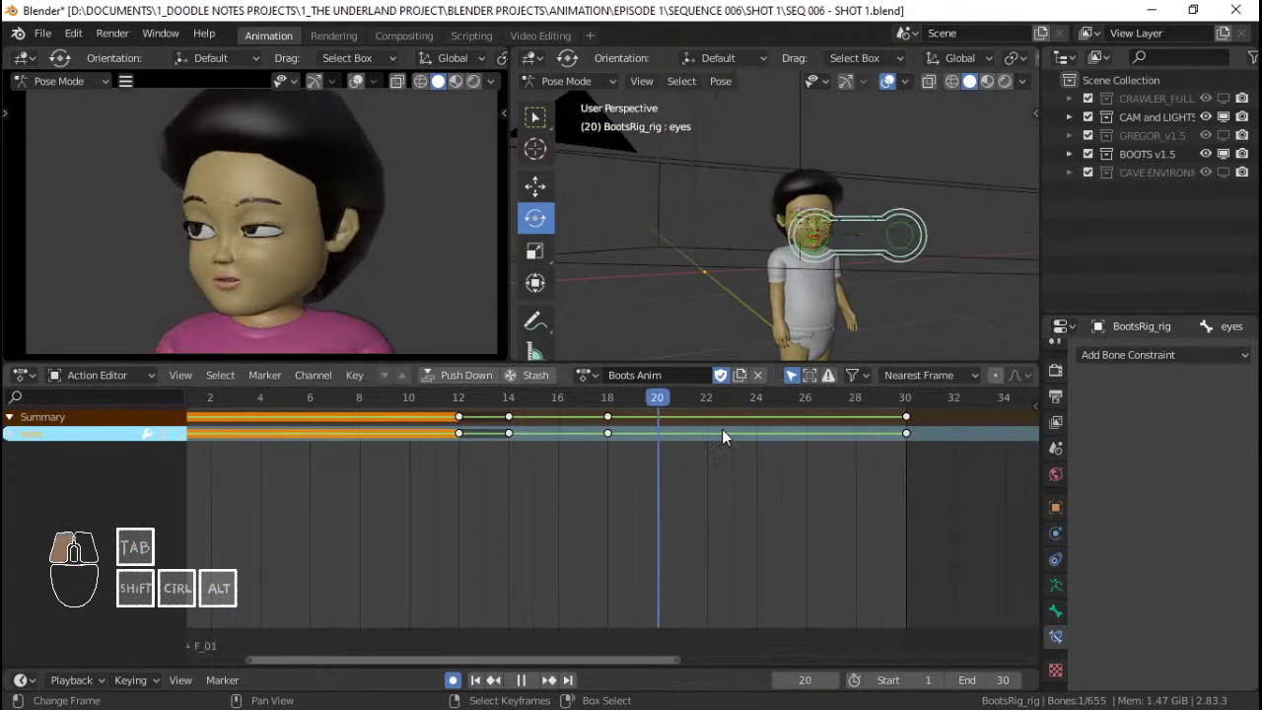
left_click_drag(932, 434, 759, 434)
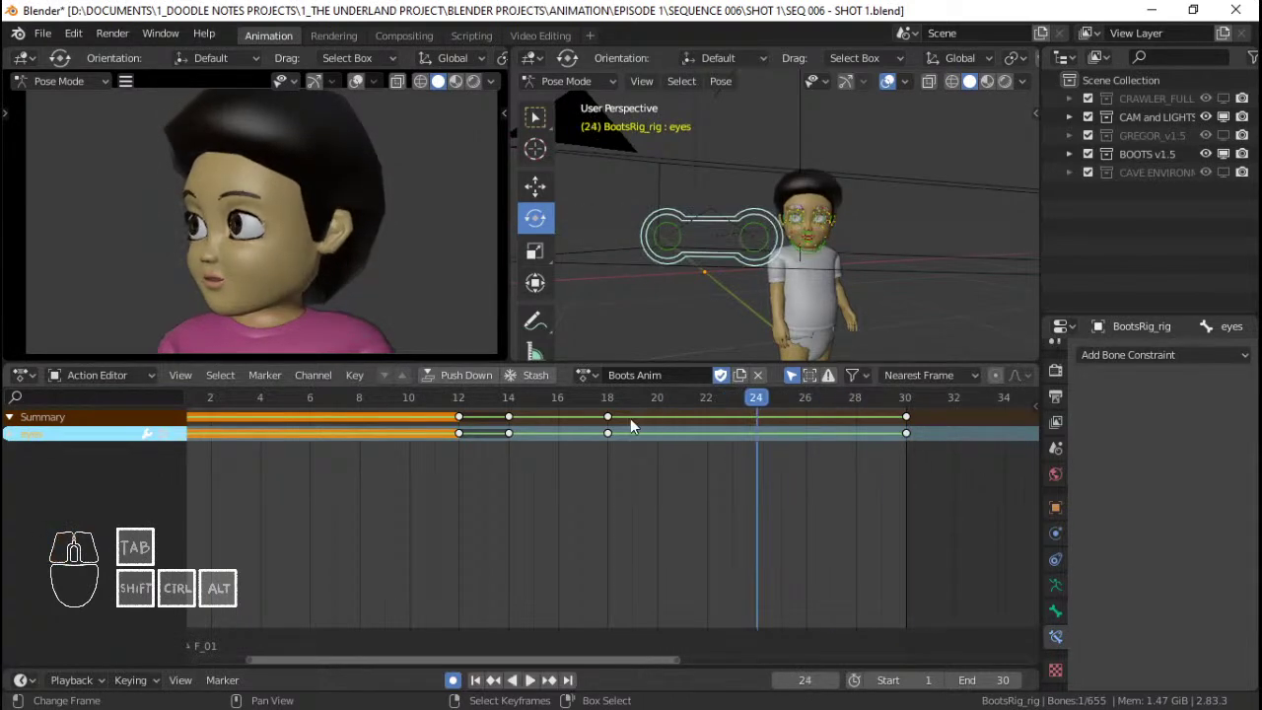
left_click(604, 421)
key("shift+d")
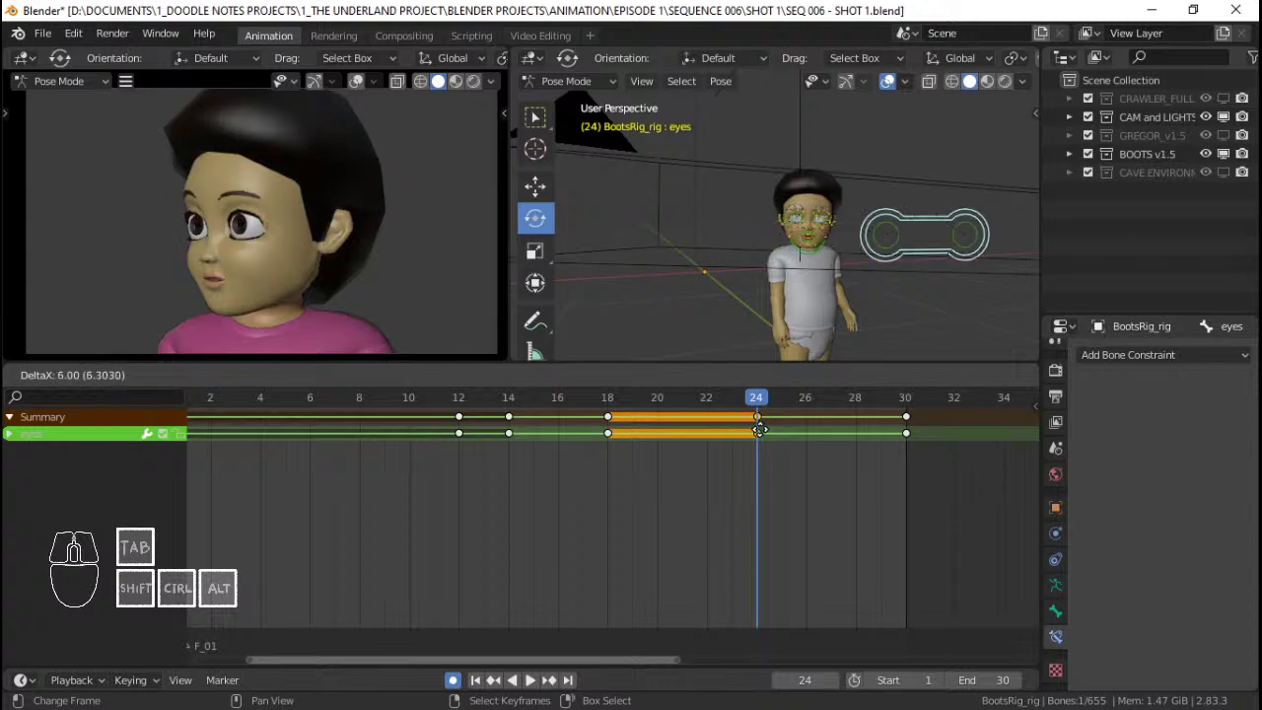
key("Escape")
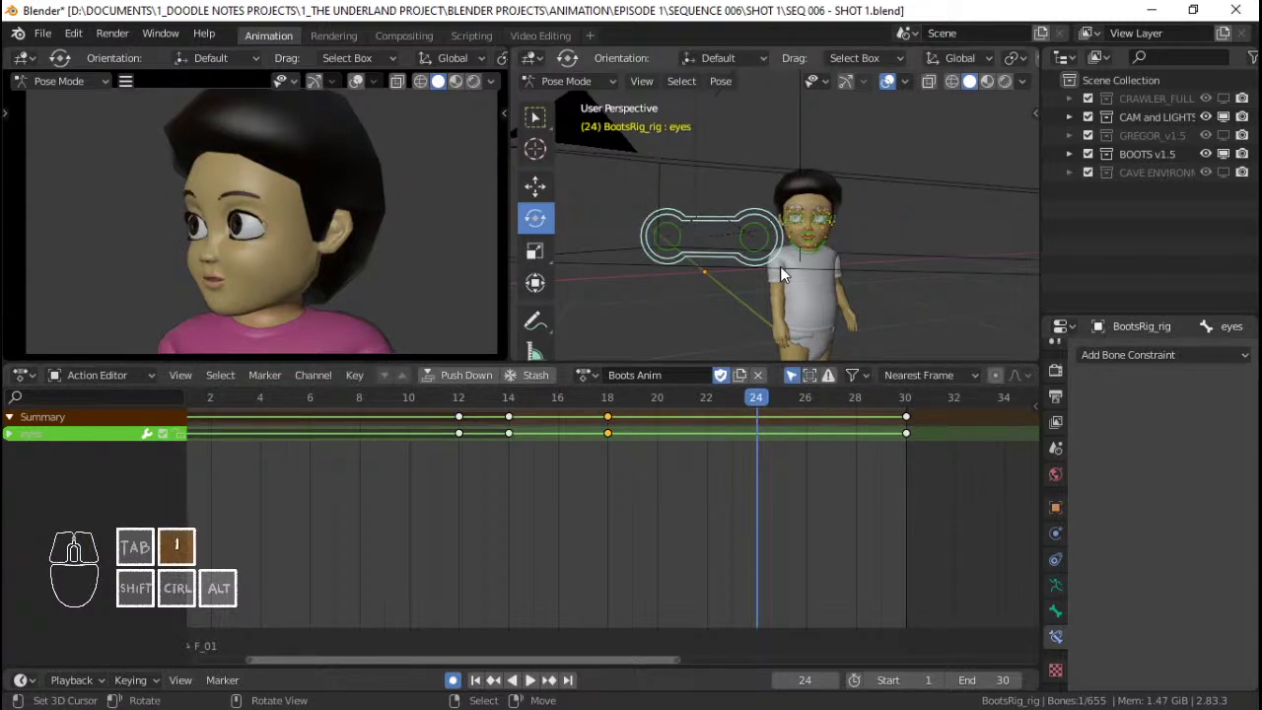
Insert a LocRotScale keyframe for the eyes control at frame 24, move its last keyframe to frame 26, and play back.
key("i")
key("Right")
key("Right")
right_click_drag(903, 418, 804, 422)
left_click(678, 429)
key("space")
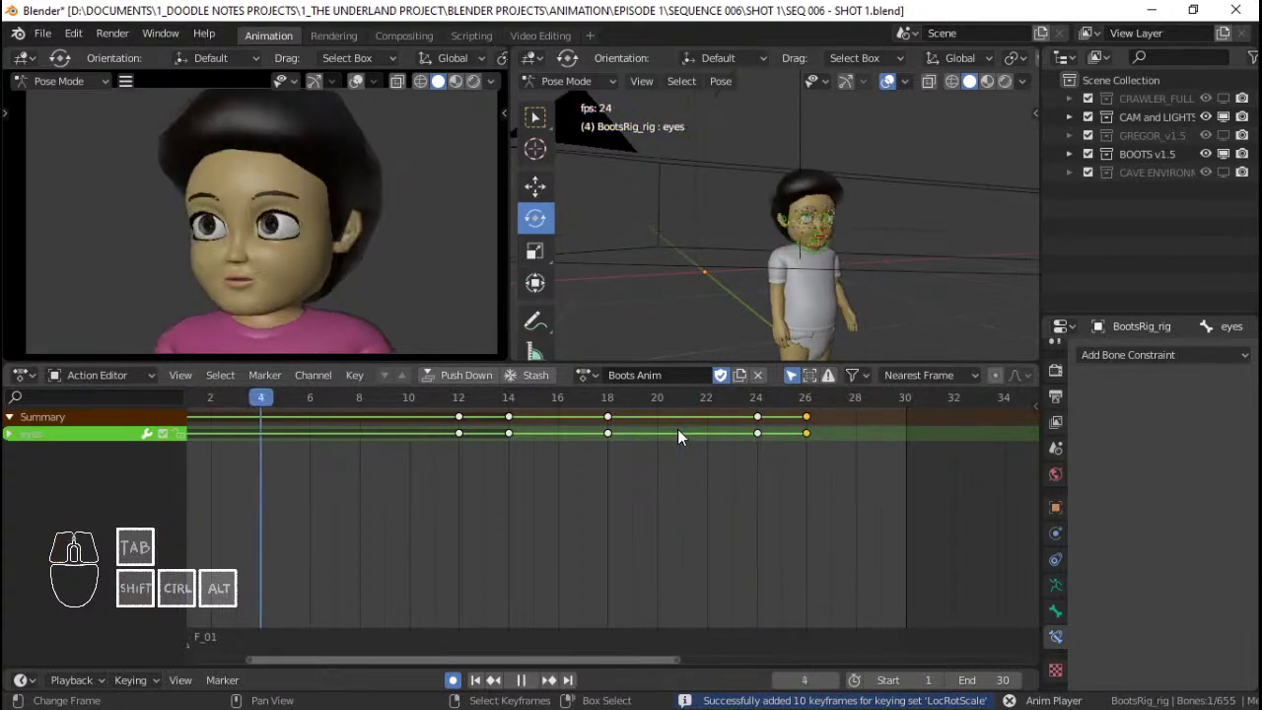
key("space")
Move the eyes control's last two keyframes earlier, to frames 23 and 24, and play back.
key("g")
left_click(757, 419)
key("space")
key("space")
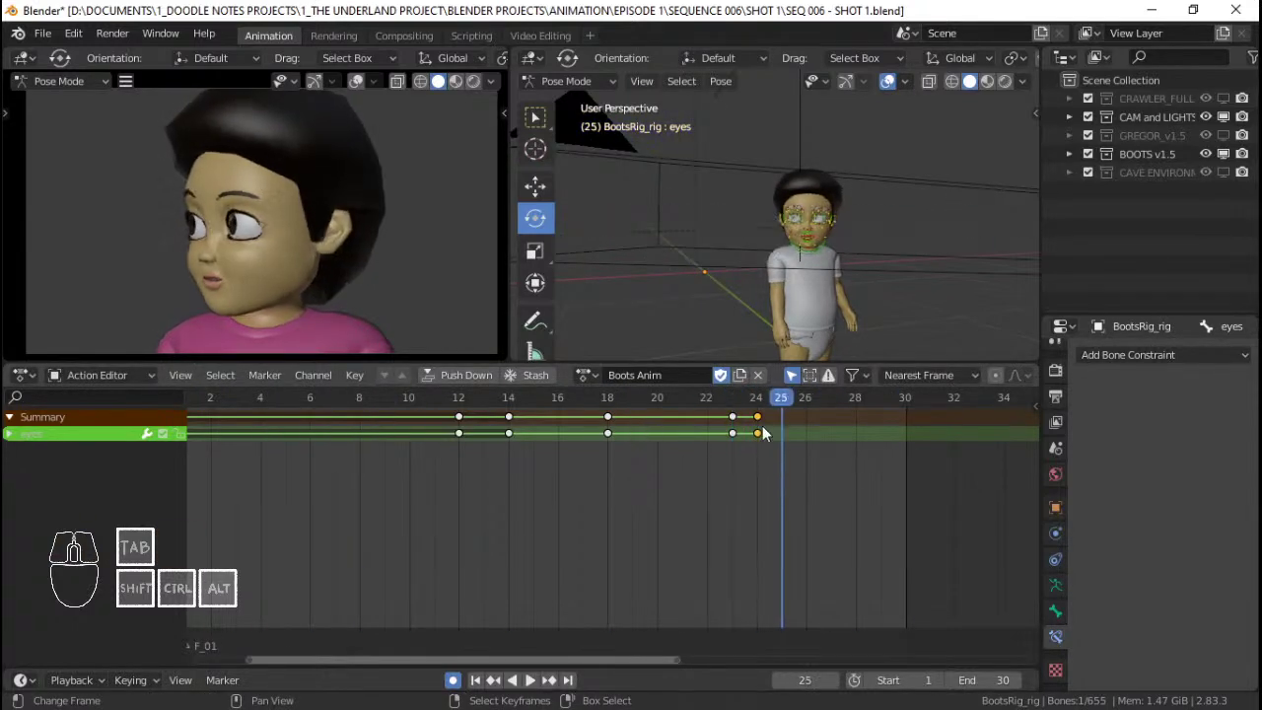
Move the eyes control's last keyframe to frame 25 and play back.
key("Left")
key("Left")
key("Right")
key("Right")
right_click(758, 418)
left_click_drag(758, 418, 782, 418)
key("space")
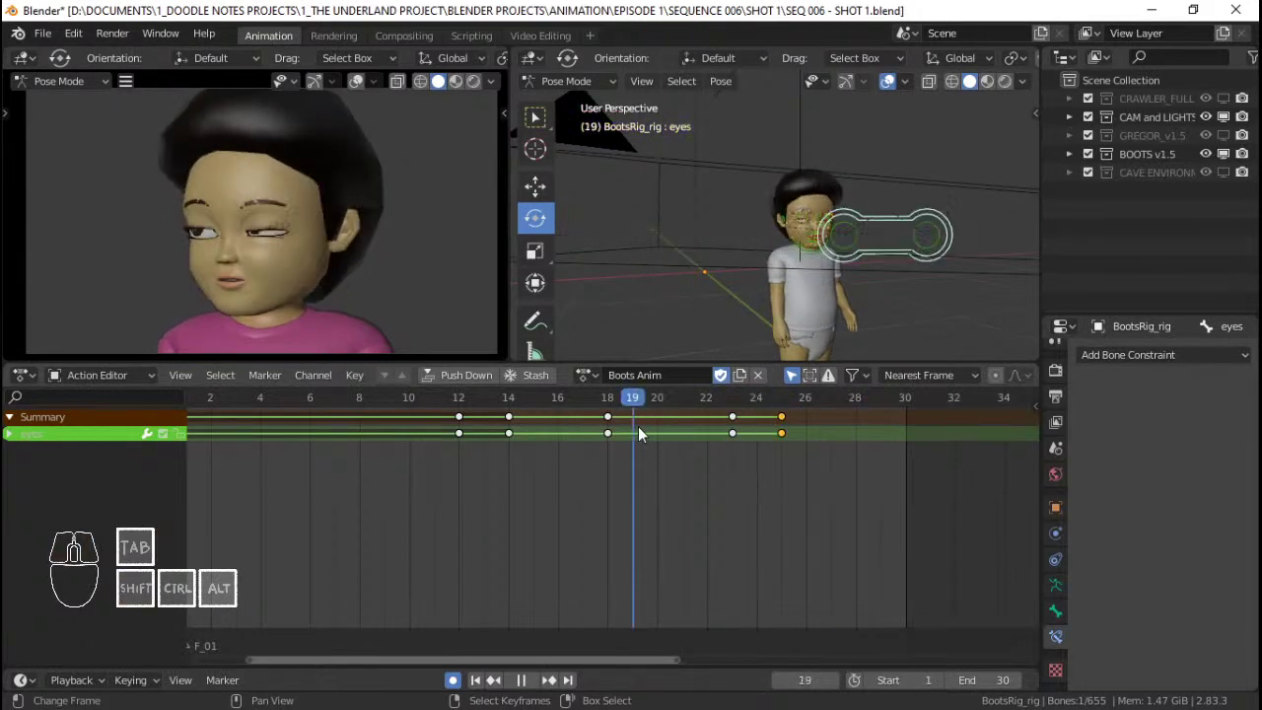
Play back and scrub through the head turn to check the eye movement against the blink.
key("space")
left_click(726, 432)
key("space")
key("space")
left_click(549, 446)
key("space")
key("space")
key("space")
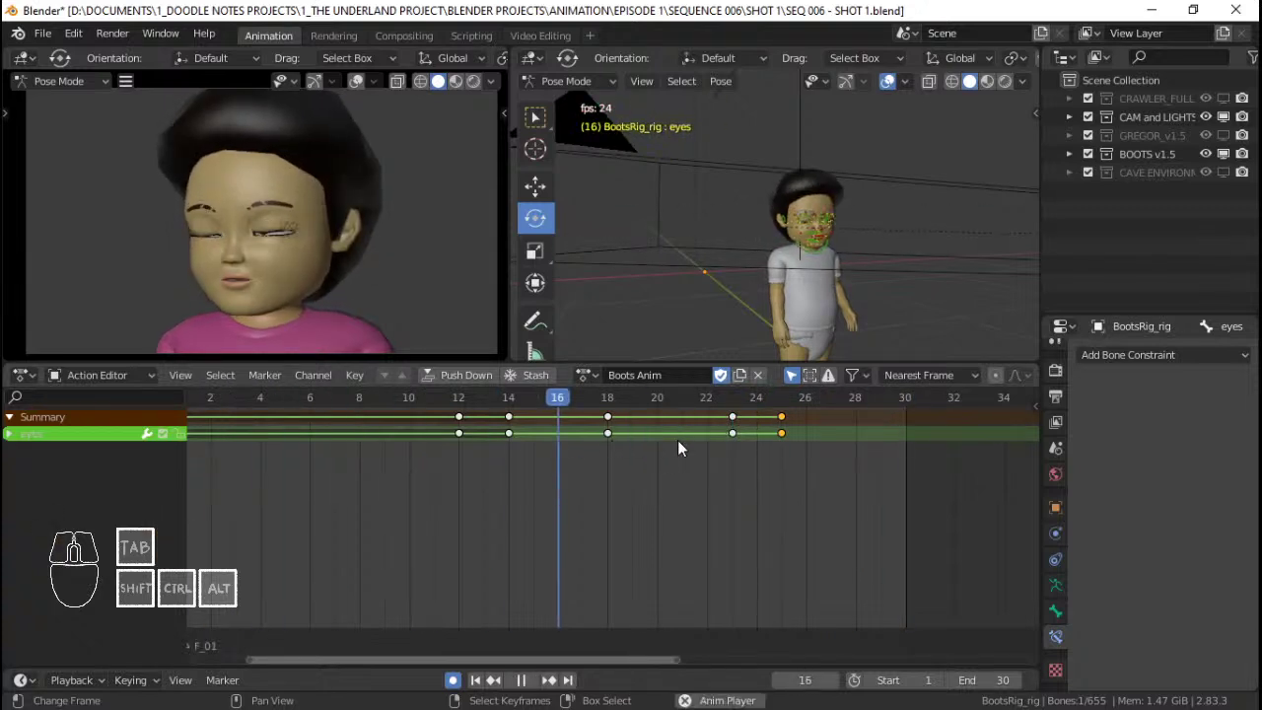
key("space")
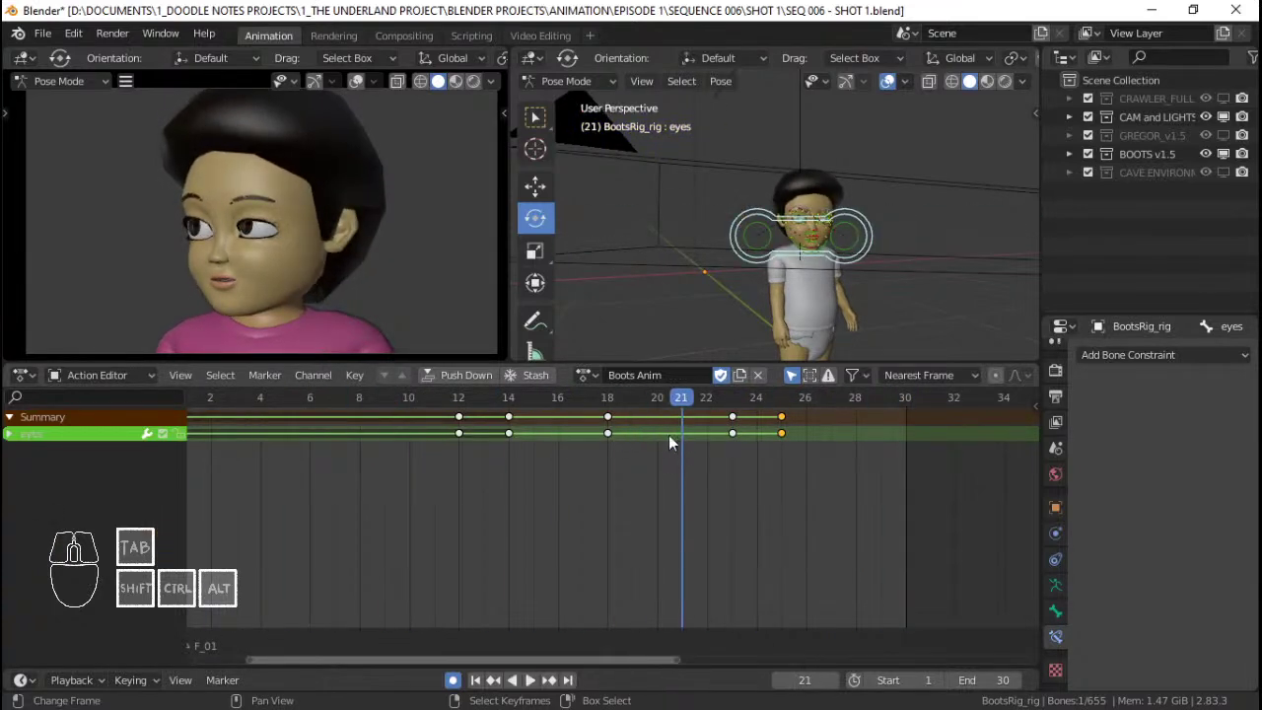
left_click(542, 432)
left_click(465, 433)
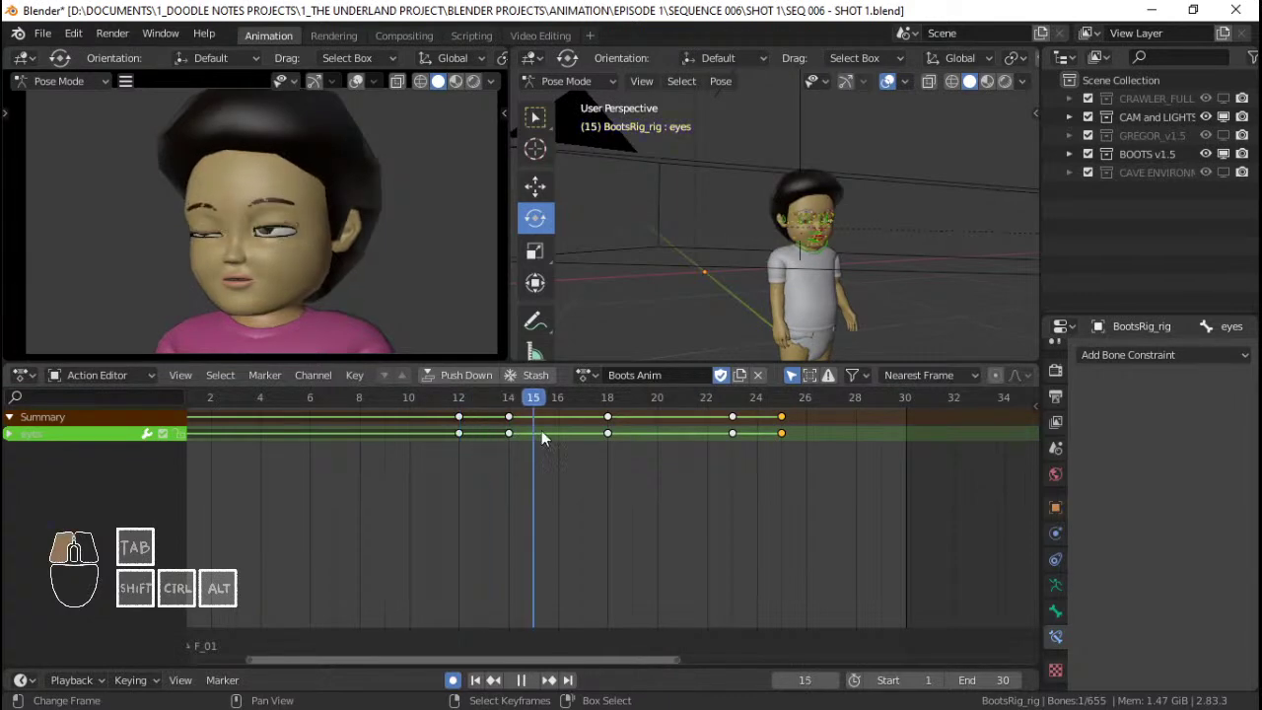
left_click_drag(601, 432, 605, 432)
key("space")
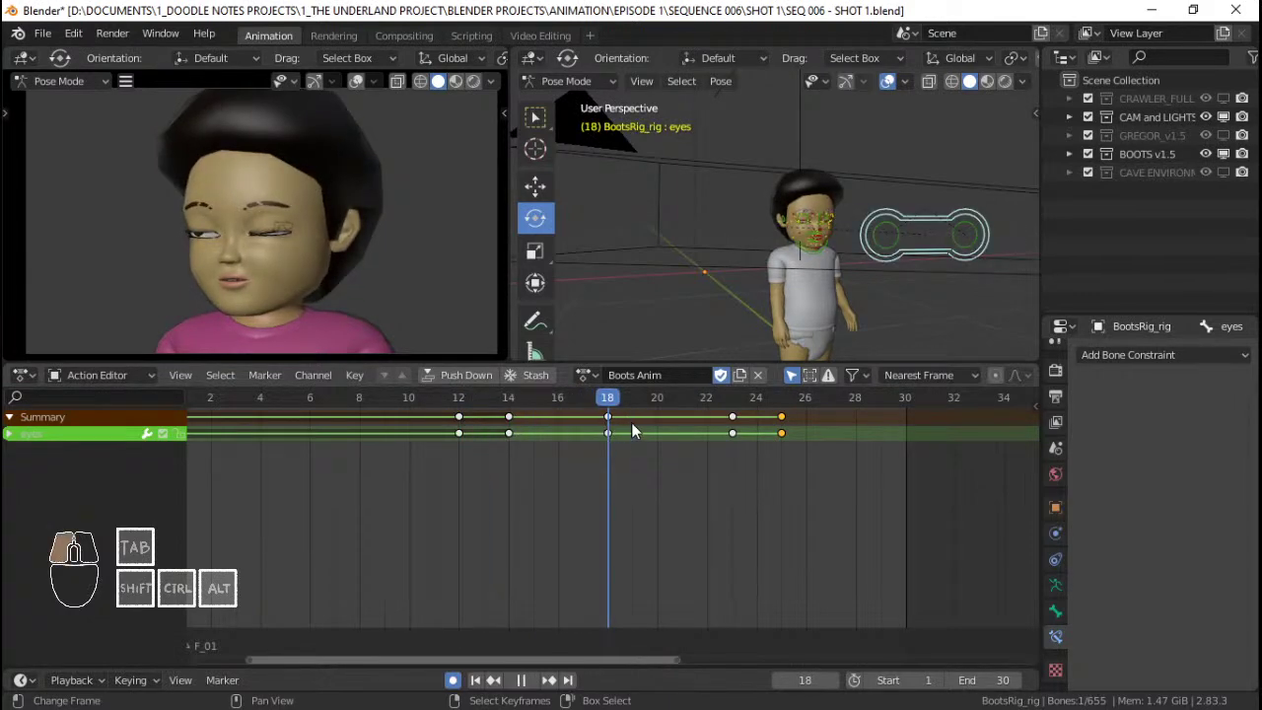
Delete the eyes control's keyframe at frame 23.
key("Escape")
right_click(737, 415)
key("x")
left_click(734, 417)
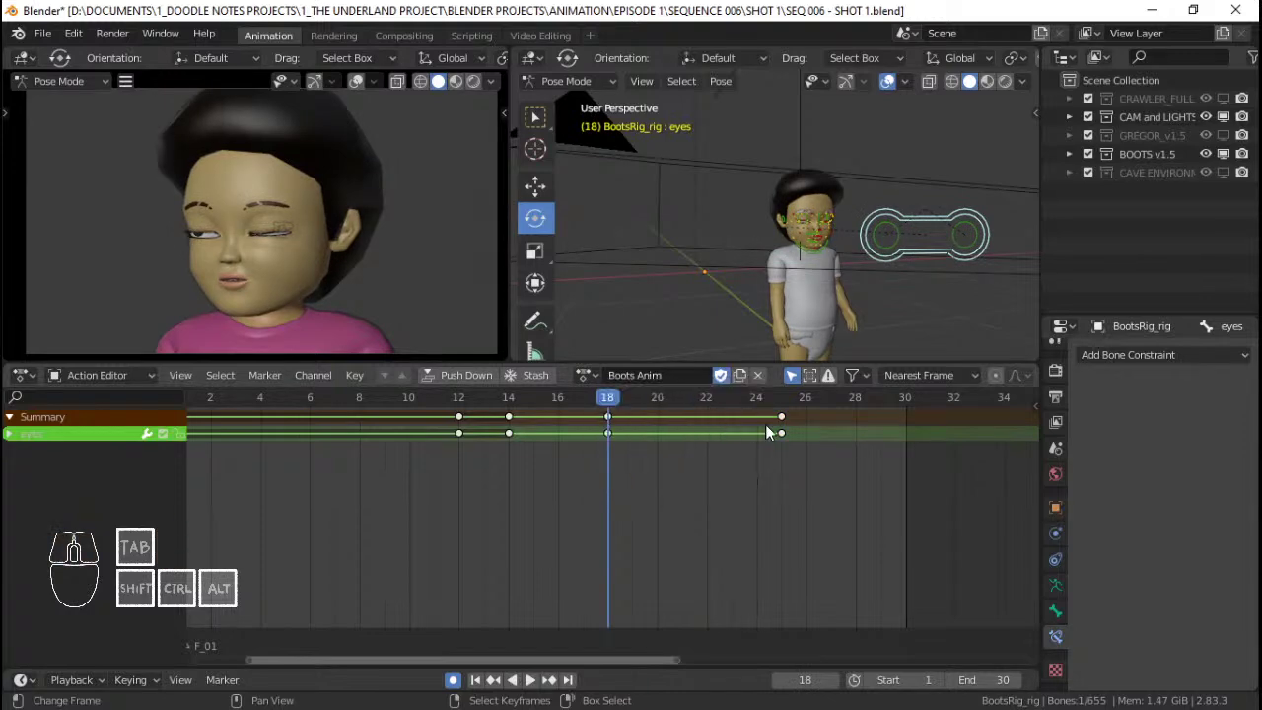
Snap the eyes control's last keyframe to frame 20 and play back the head turn.
key("Right")
key("Right")
right_click(782, 420)
key("shift+s")
left_click(538, 425)
left_click(440, 427)
key("space")
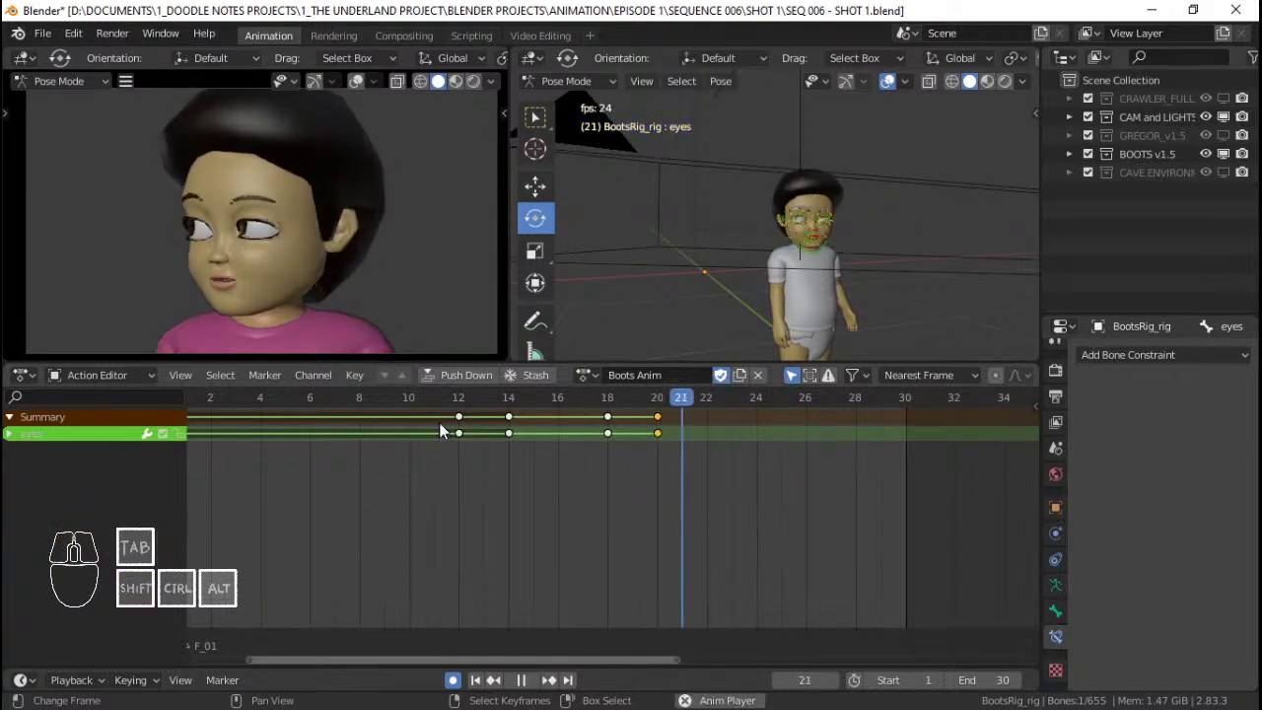
key("space")
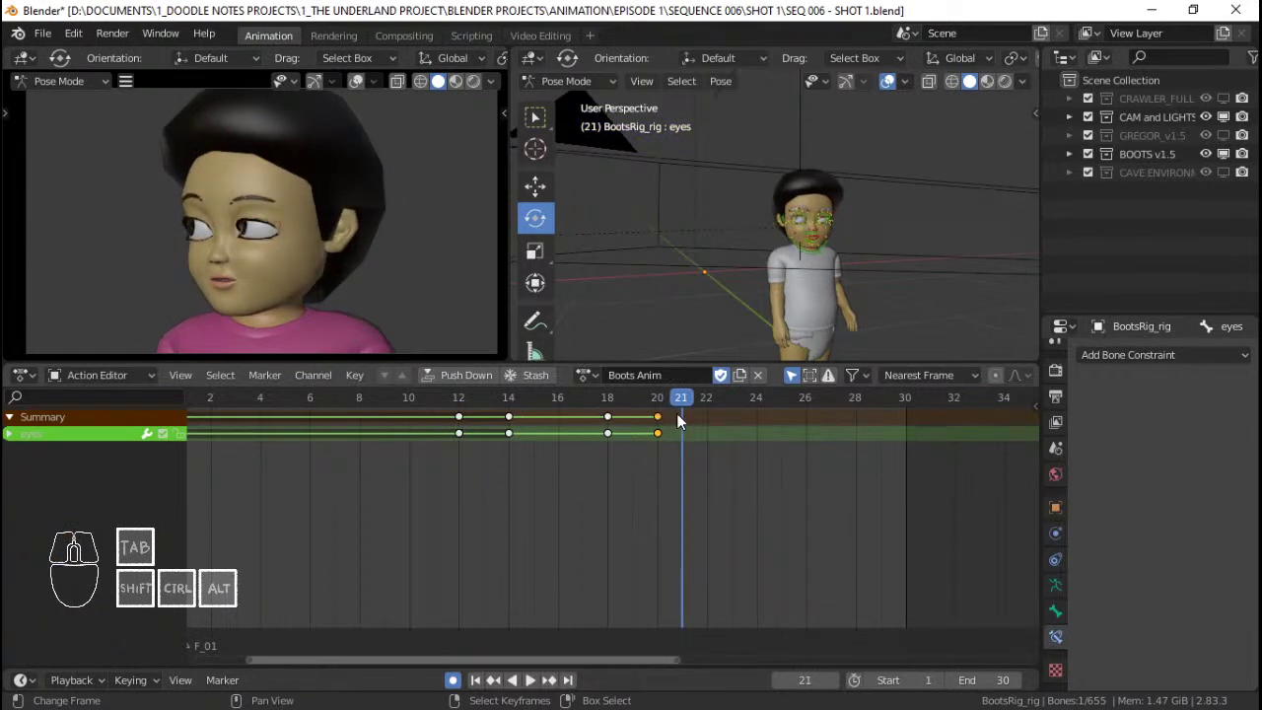
key("space")
key("space")
key("space")
key("space")
Shift the eyes control's keyframes at frames 18 and 20 two frames later, to 20 and 22, and play back.
right_click(609, 419)
right_click(658, 418, "shift")
key("g")
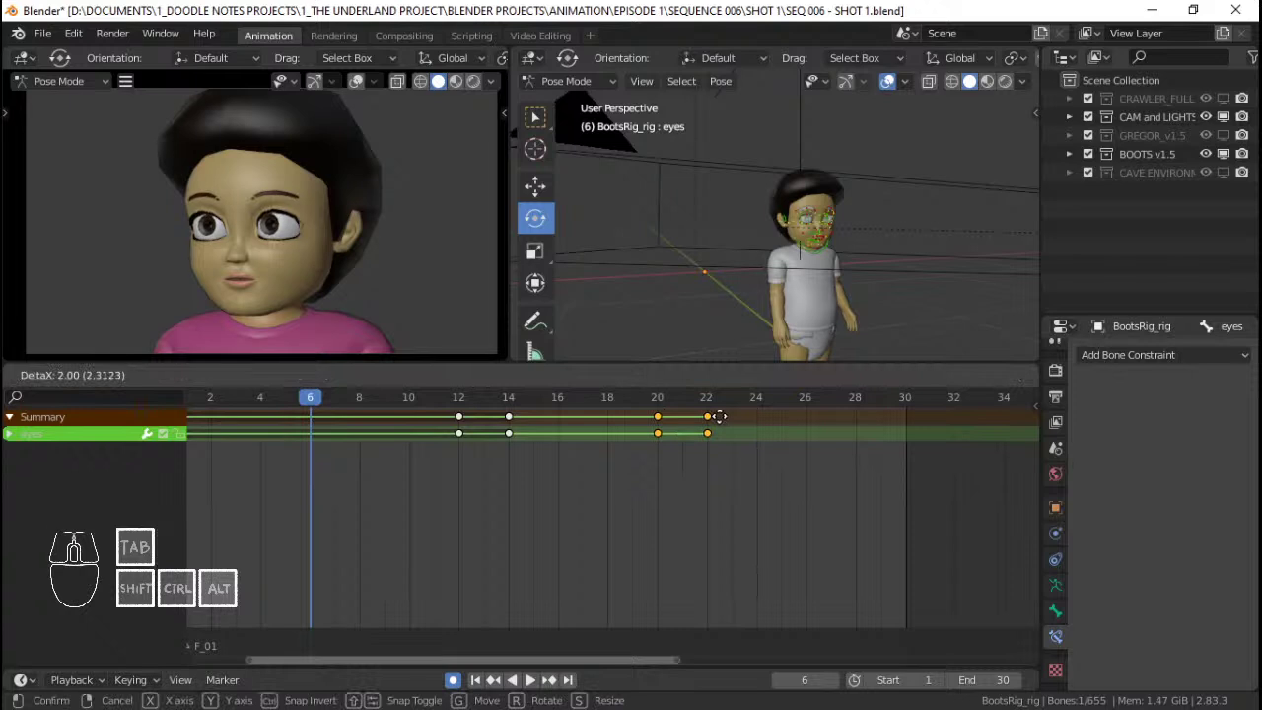
left_click(721, 417)
key("space")
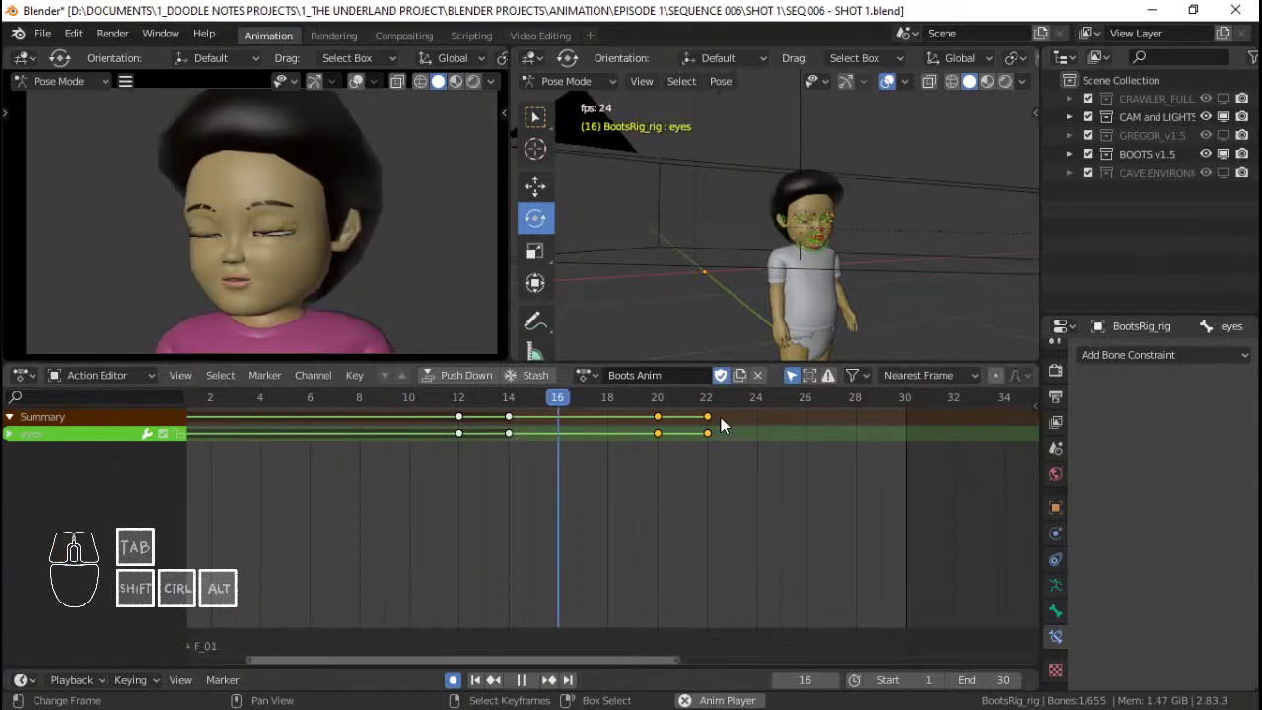
key("space")
Try pasting the eyes control's frame 20 pose onto frame 12, then undo it.
mouse_move(645, 438)
left_mouse_down()
mouse_move(517, 435)
mouse_move(662, 421)
left_mouse_up()
key("ctrl+c")
key("Down")
key("Down")
left_click(509, 417)
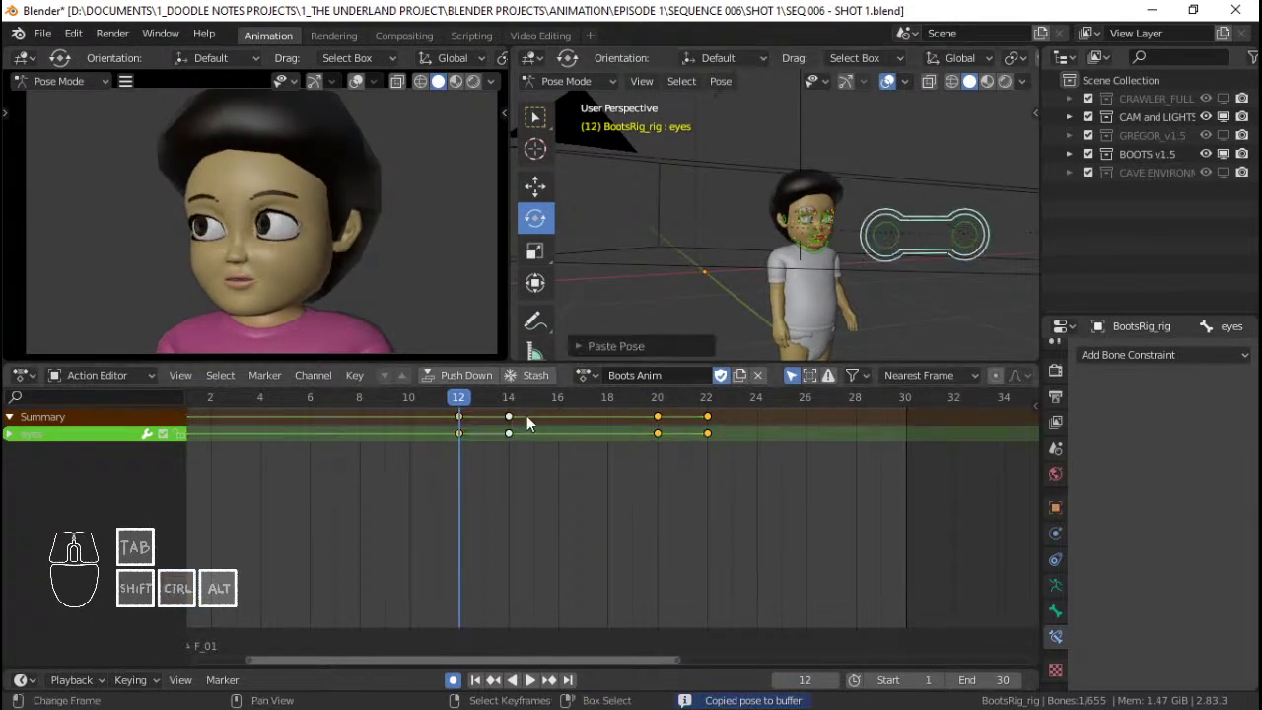
key("ctrl+z")
key("ctrl+z")
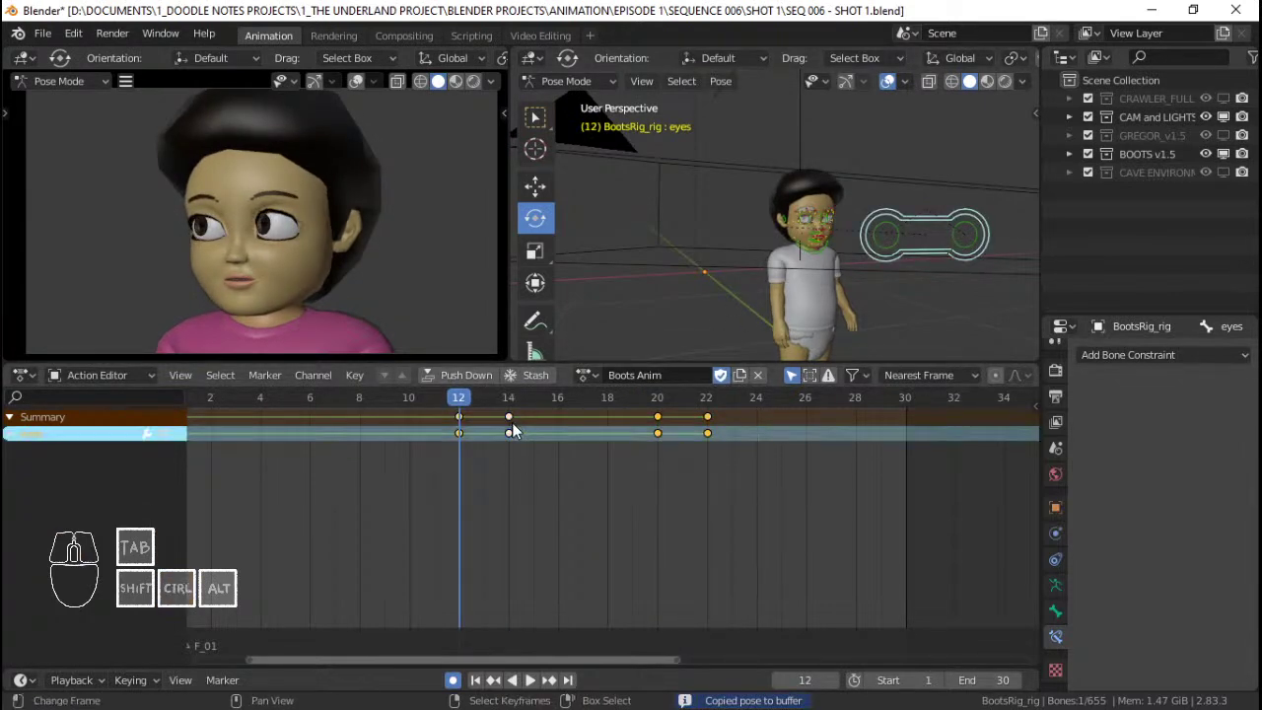
Delete the eyes control's keyframe at frame 14, move the frame 20 keyframe to frame 17, and play back.
left_click_drag(494, 437, 594, 426)
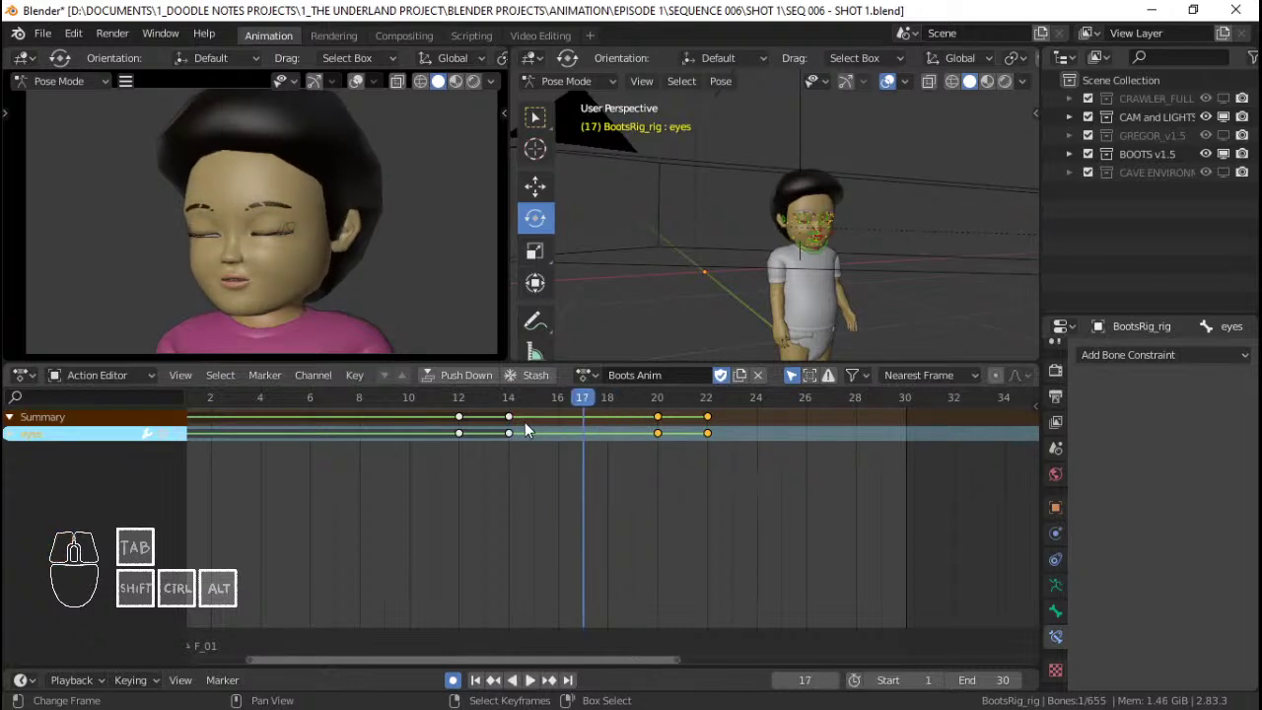
right_click(509, 430)
key("x")
left_click(509, 428)
key("g")
left_click(588, 428)
left_click(422, 429)
key("space")
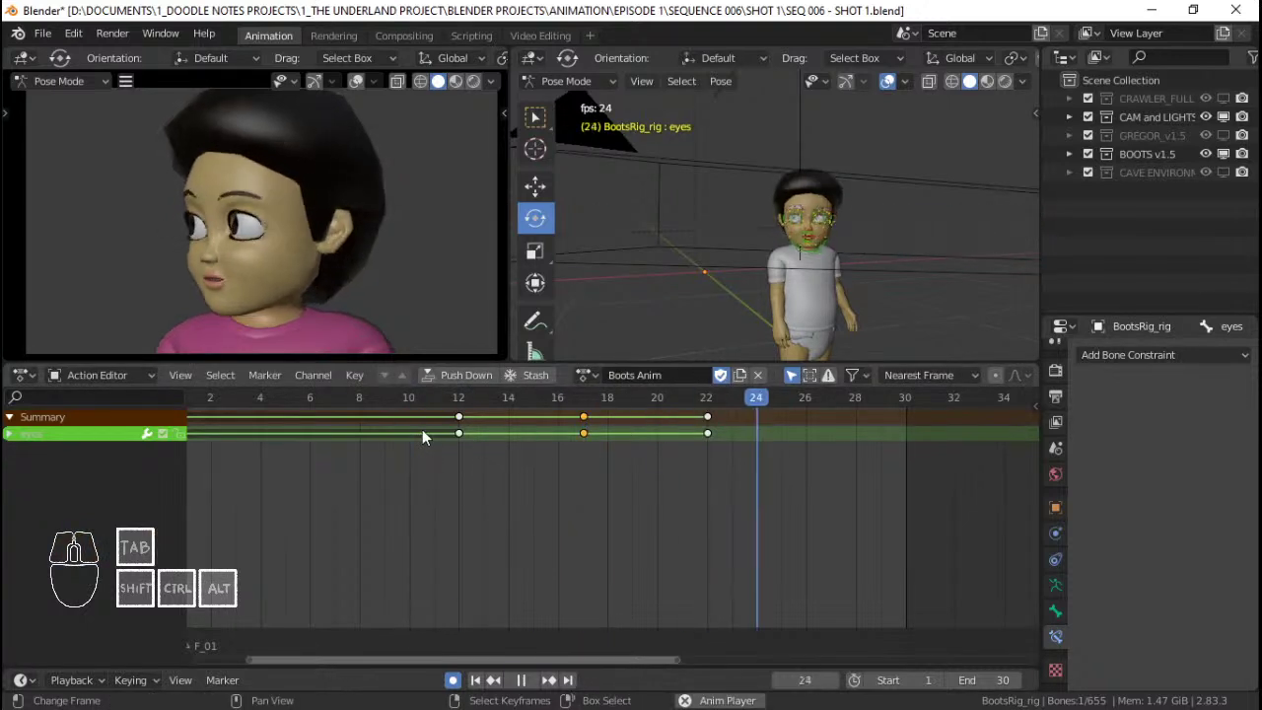
Scrub and play back the full shot to review the retimed eye movement.
left_click_drag(456, 427, 657, 419)
key("space")
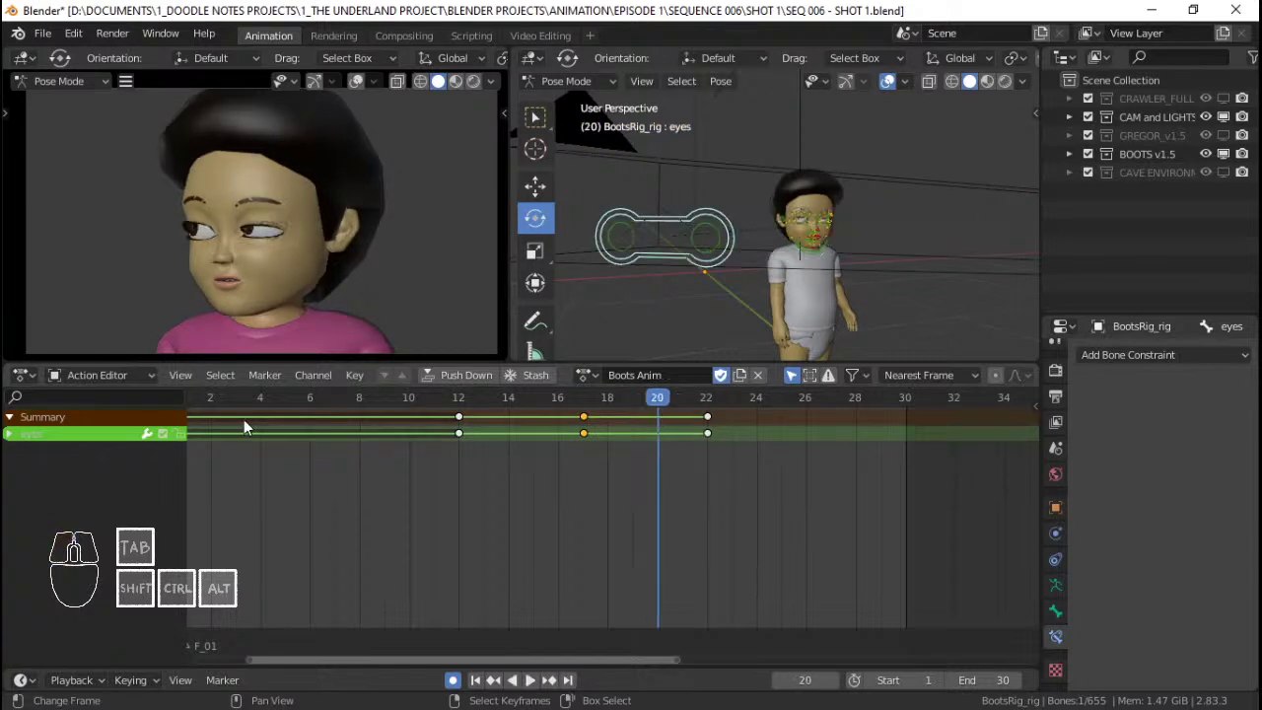
left_click(244, 421)
scroll(310, 470, "down", 3)
middle_click_drag(310, 471, 439, 490)
left_click(352, 457)
key("space")
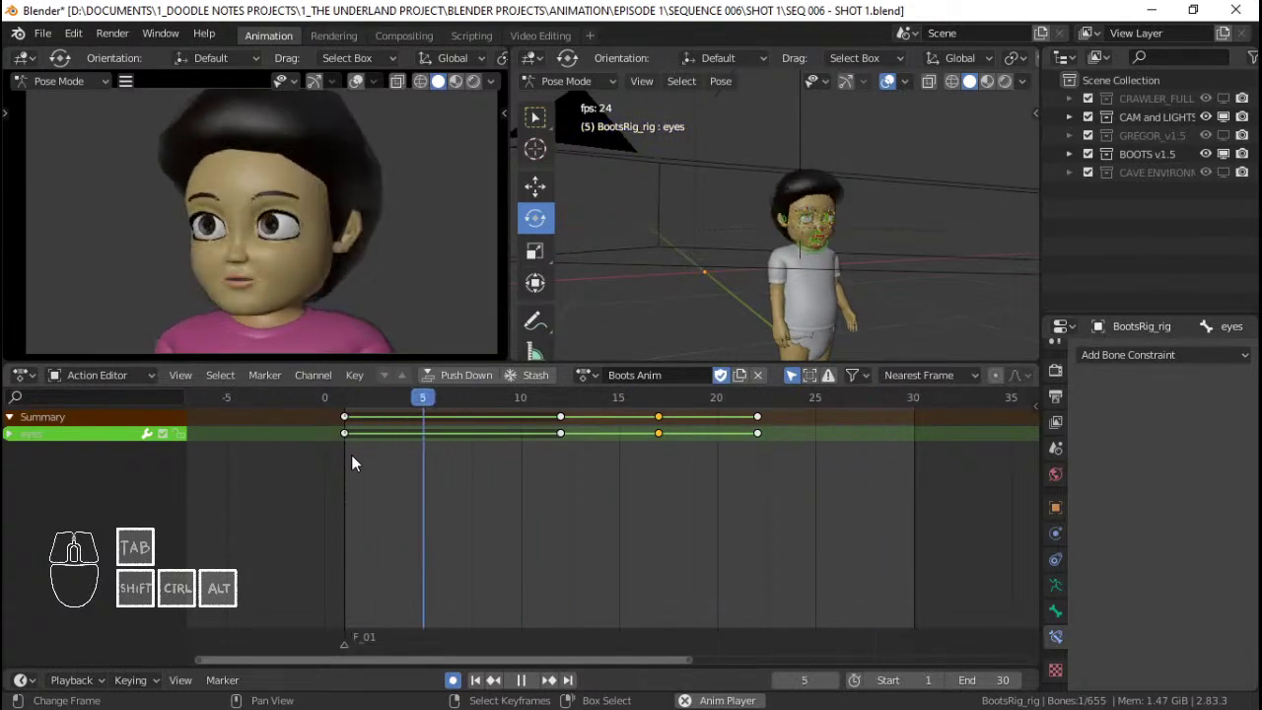
Move the eyes control's frame 22 keyframe to frame 19 and play back the shot.
key("space")
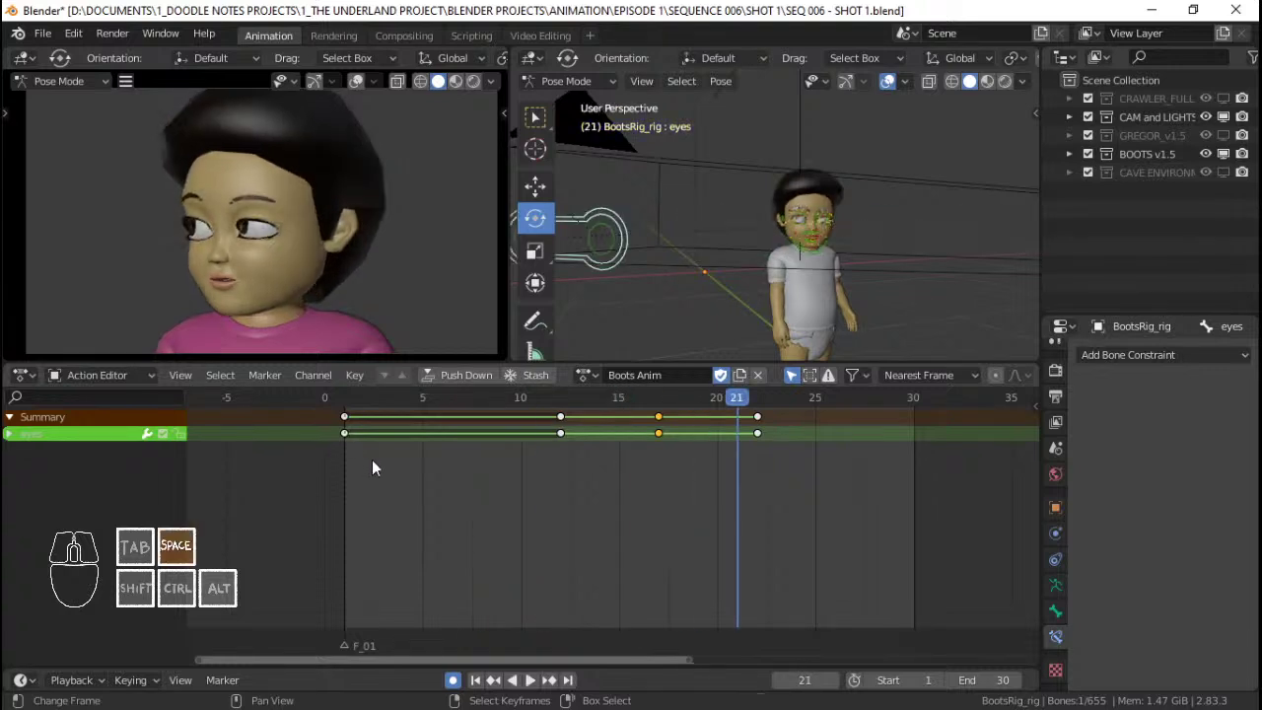
right_click_drag(755, 424, 696, 424)
left_click(501, 432)
key("space")
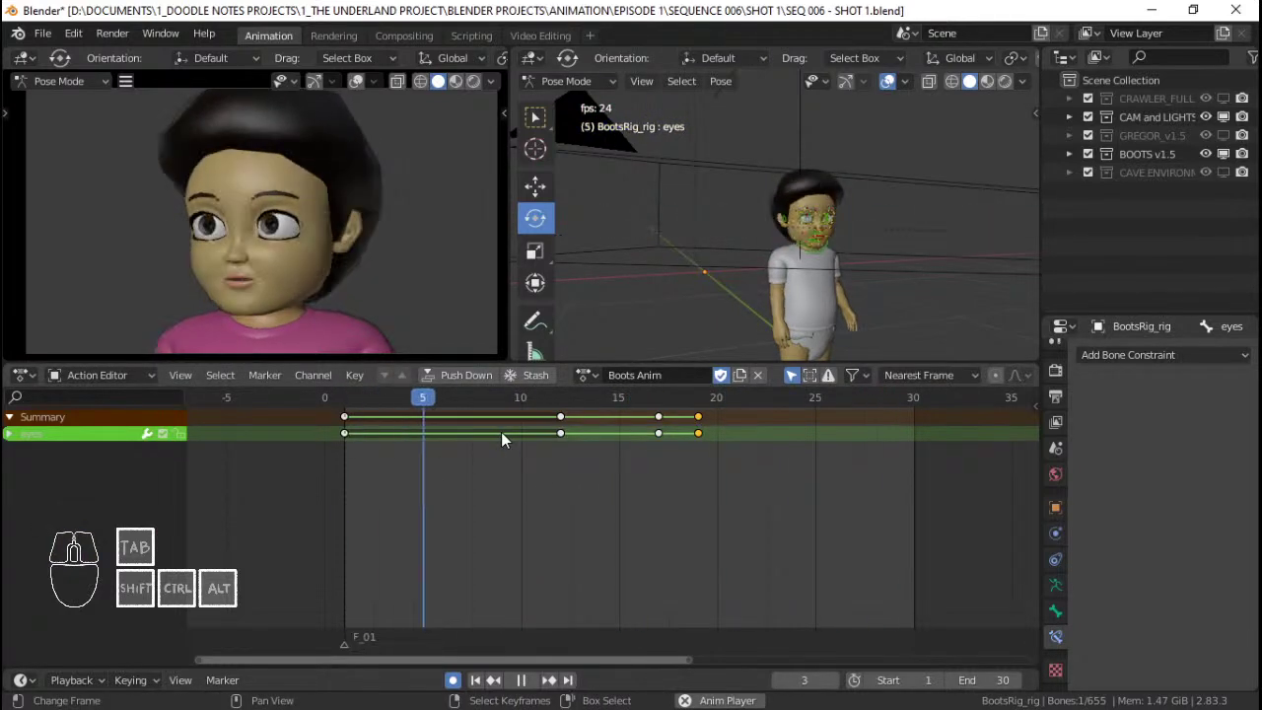
key("space")
Circle-select the right eye, eyelid and eyebrow controls on Boots' face, and drop the jaw control from the selection.
scroll(861, 240, "up", 5)
middle_click_drag(861, 240, 717, 221)
key("alt+a")
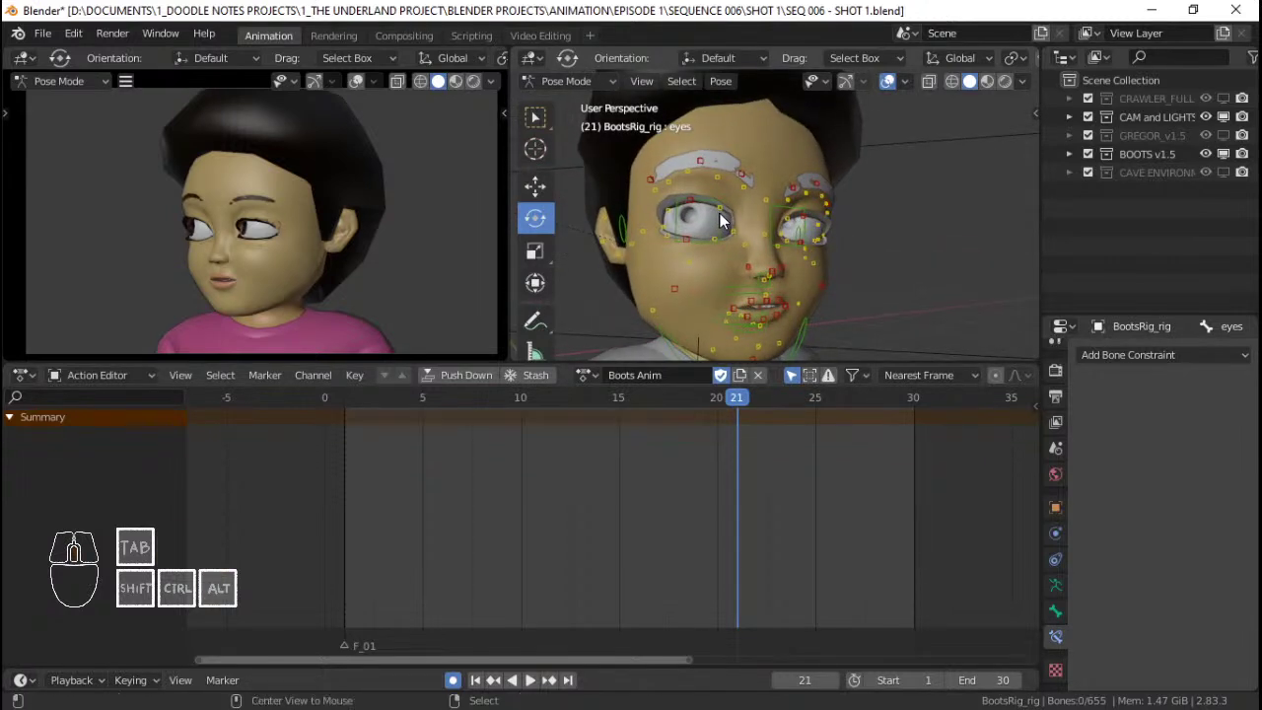
key("c")
left_click(695, 197)
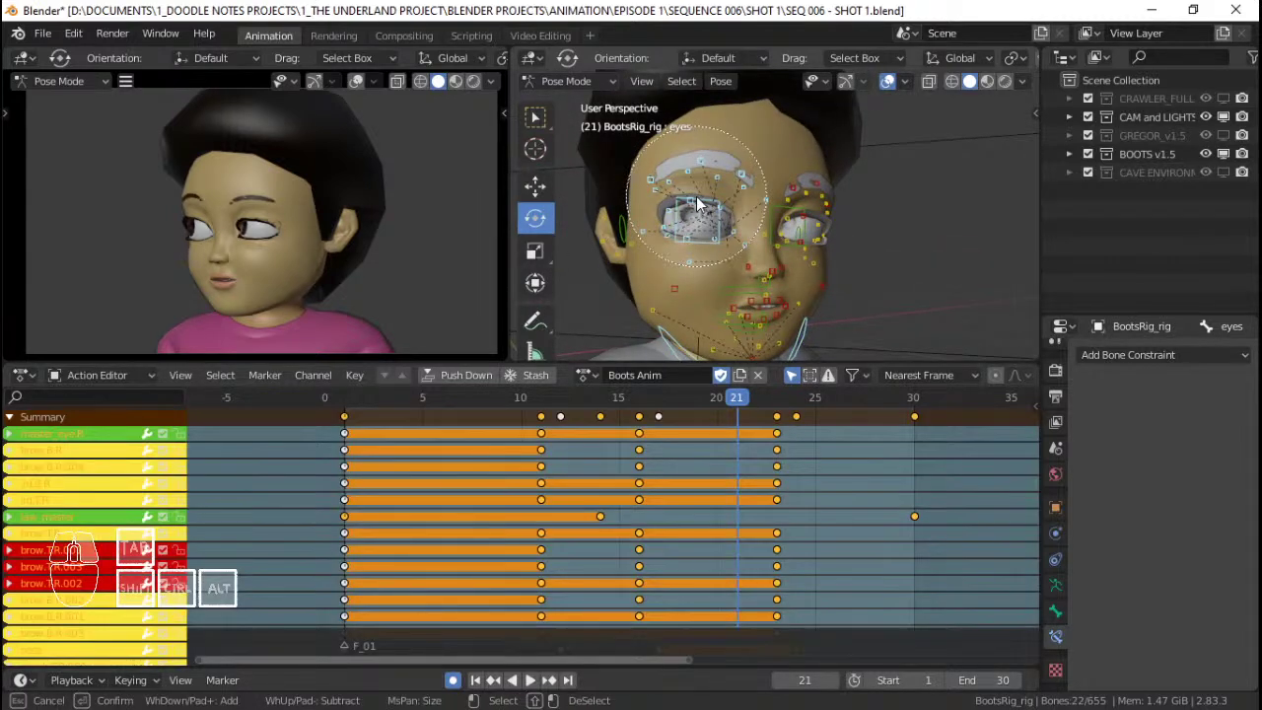
key("Escape")
left_click(675, 329, "shift")
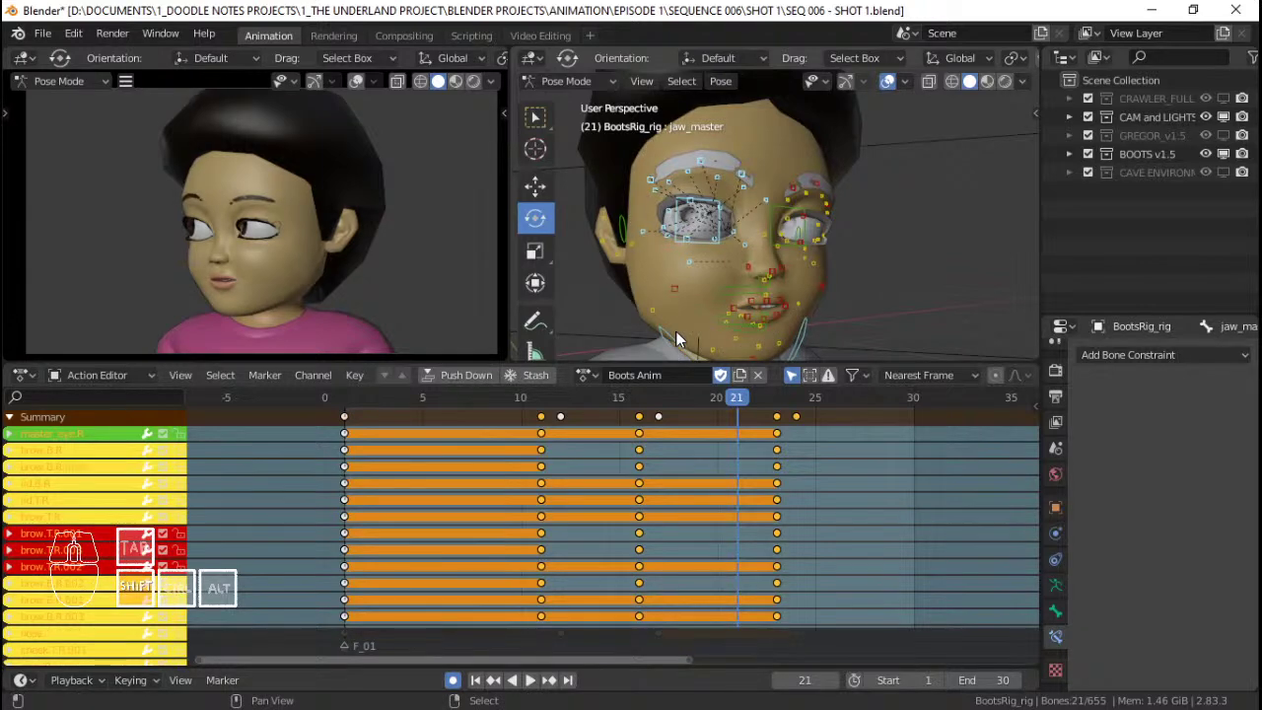
scroll(685, 320, "down", 3)
key("c")
mouse_move(737, 314)
left_mouse_down()
mouse_move(774, 329)
mouse_move(835, 197)
left_mouse_up()
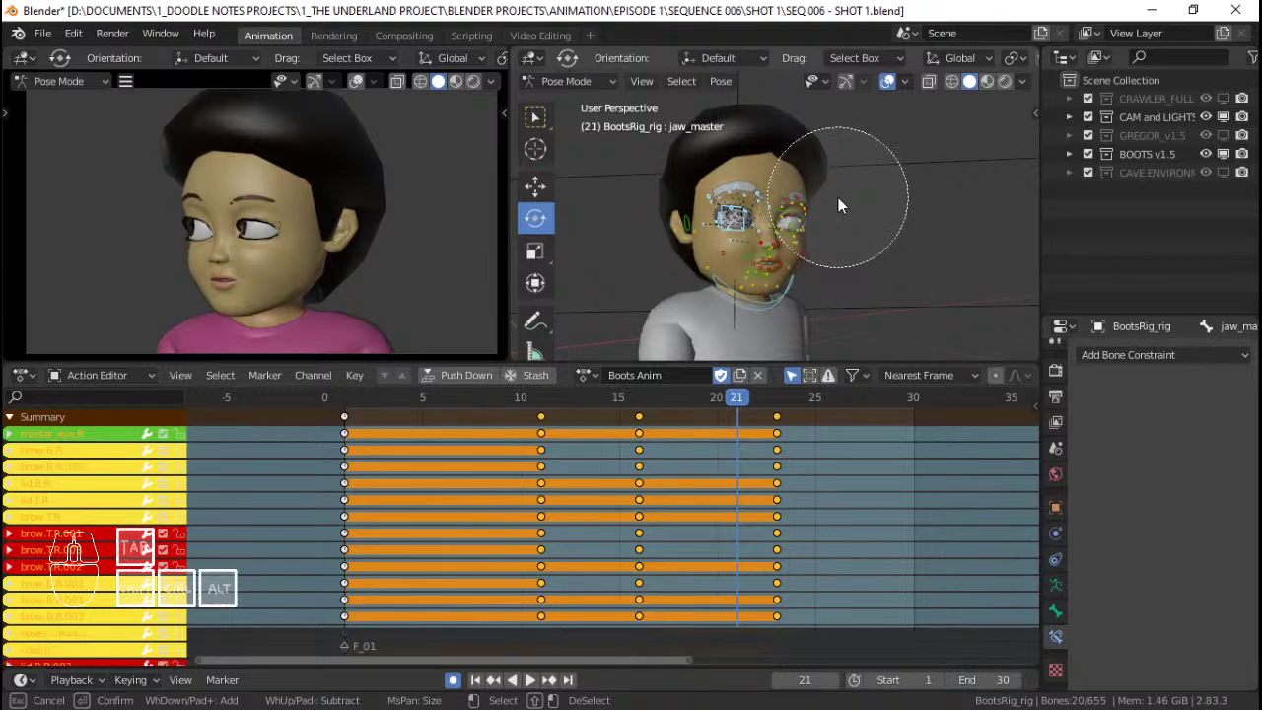
right_click(691, 296)
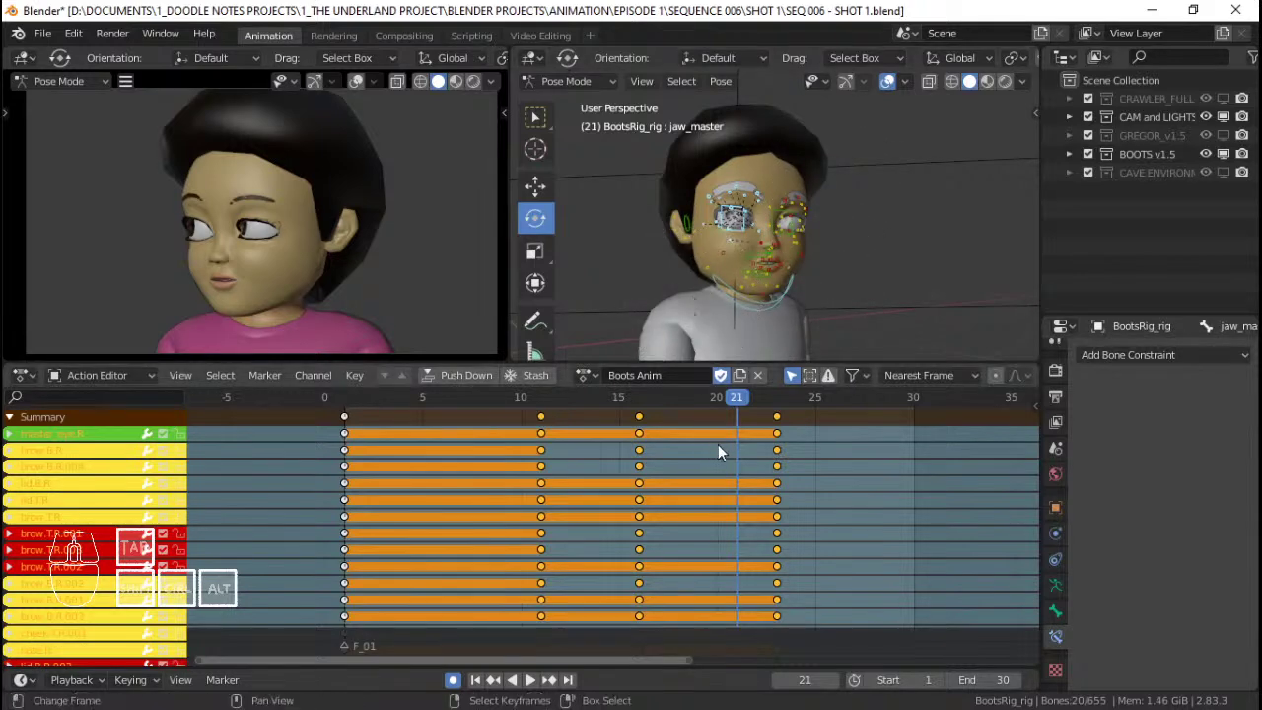
Shift the right eye and brow blink keyframes one frame later, to frames 12, 17 and 24, and play back.
key("g")
left_click(639, 447)
key("space")
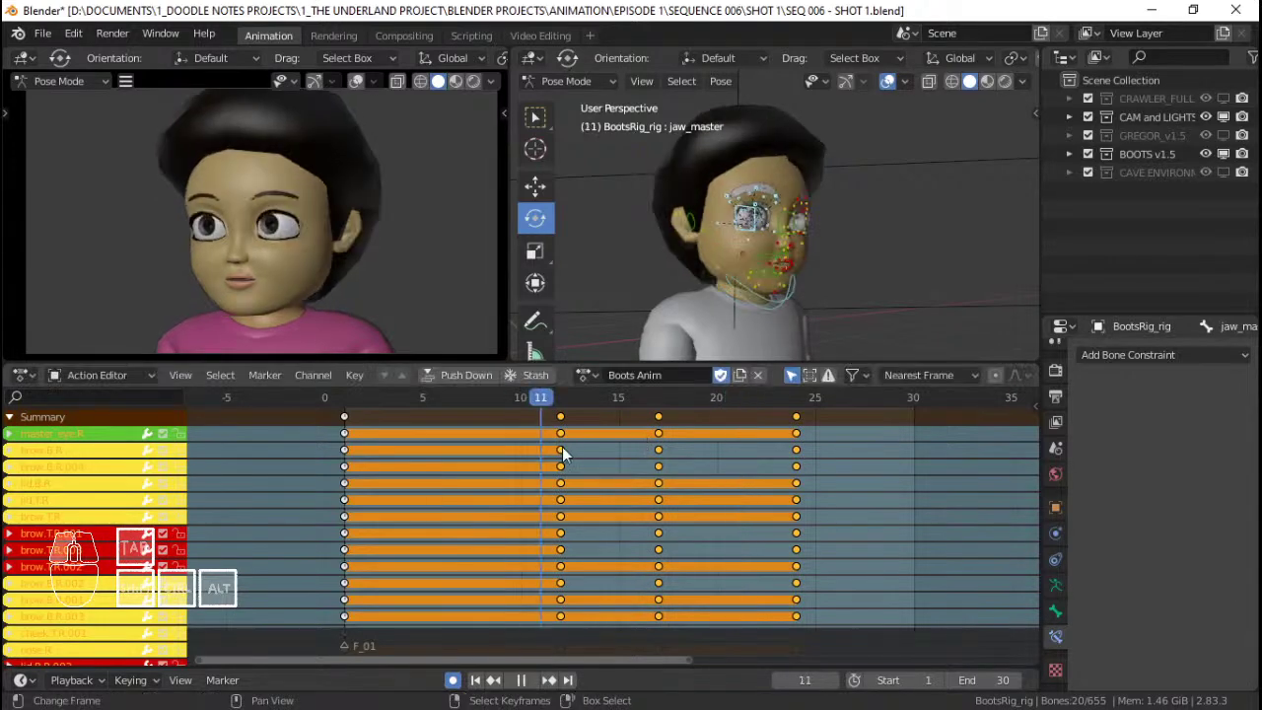
key("space")
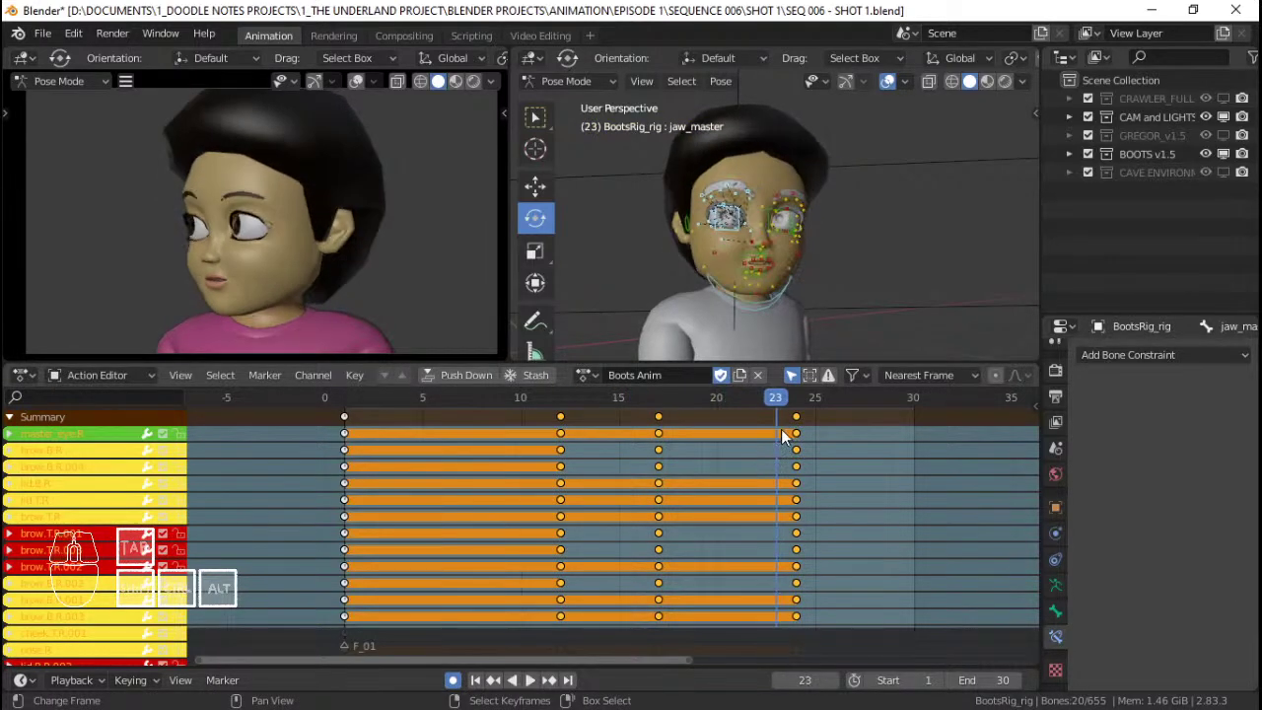
key("space")
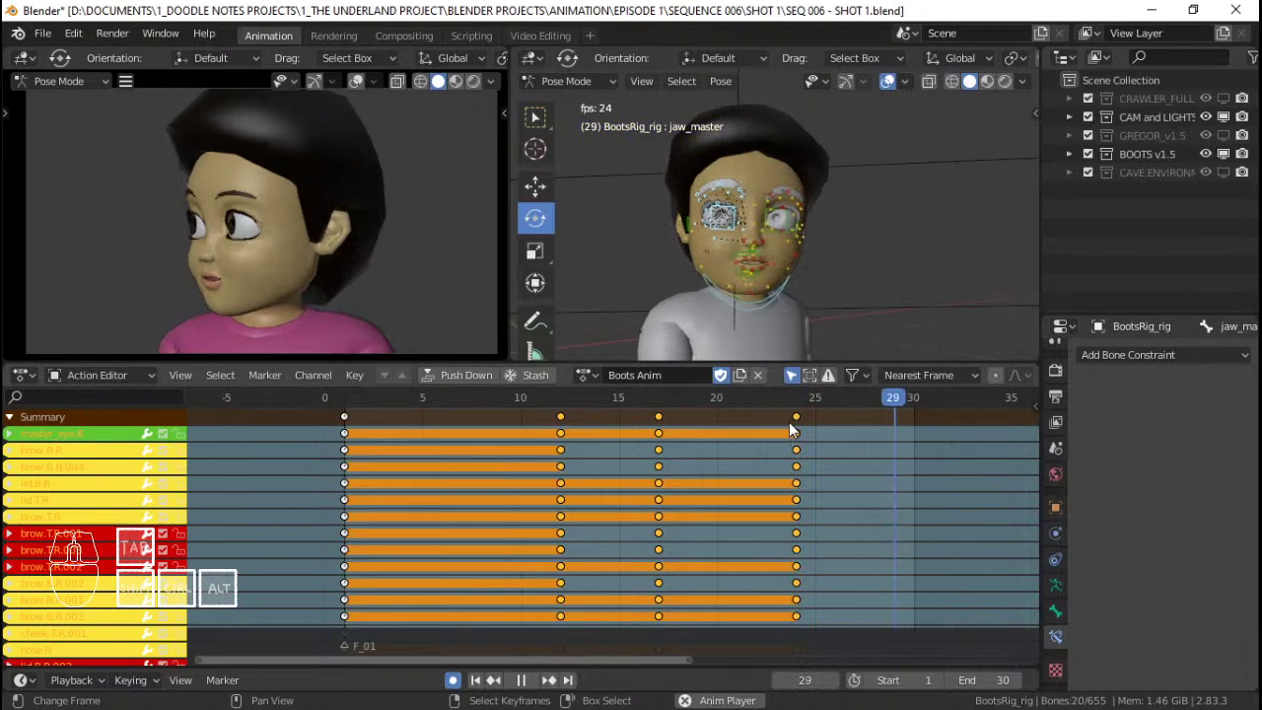
key("space")
Try the right-eye blink keyframes one frame later, at 13, 18 and 25, play back, and return them to 12, 17 and 24.
key("g")
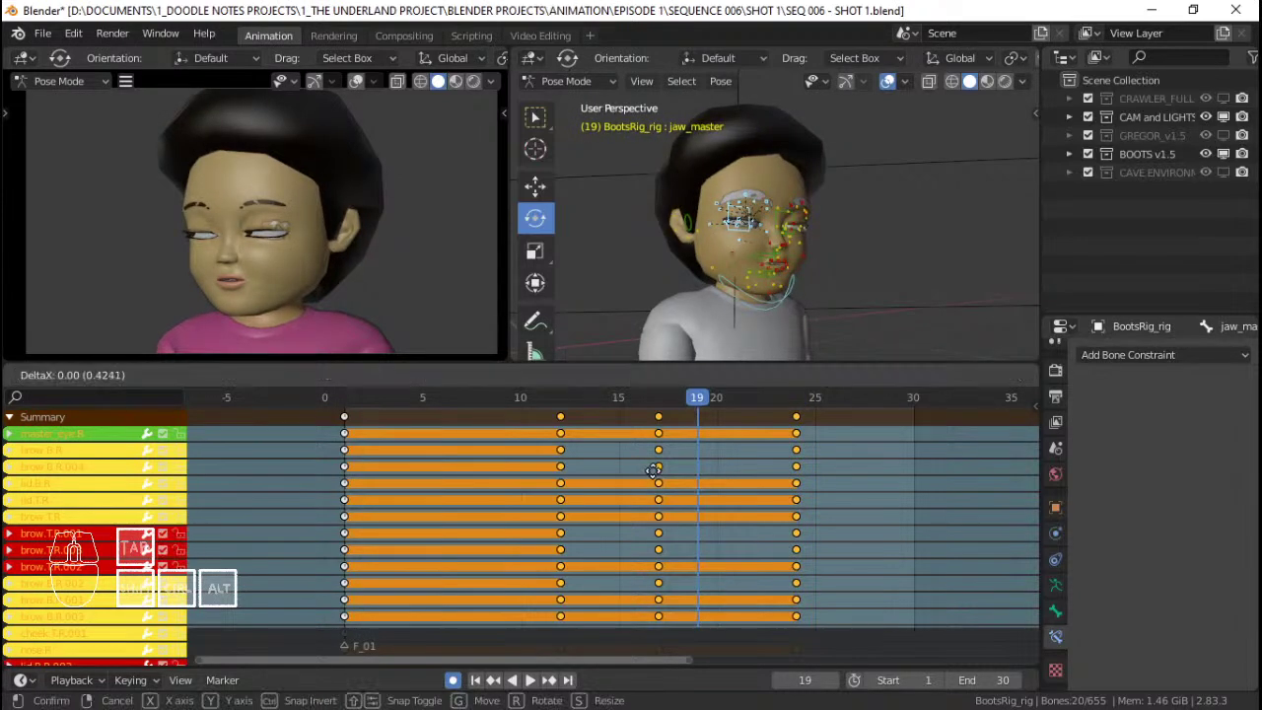
left_click(661, 470)
key("space")
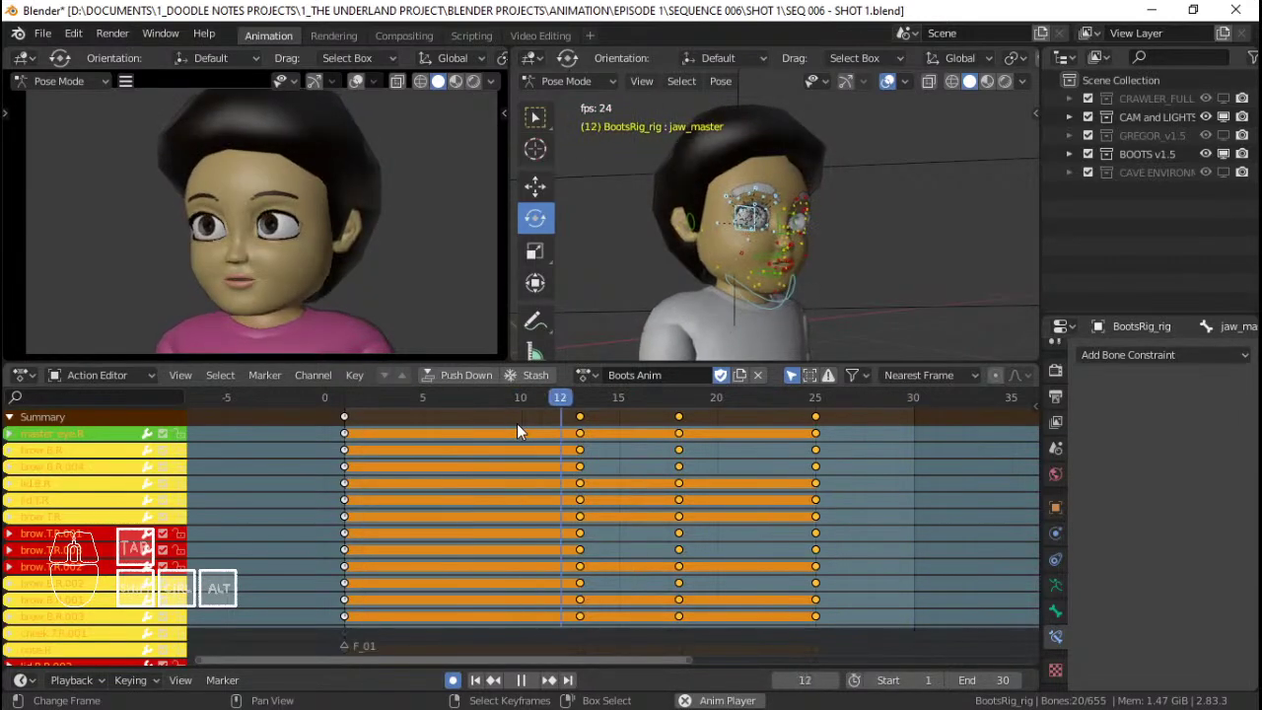
key("space")
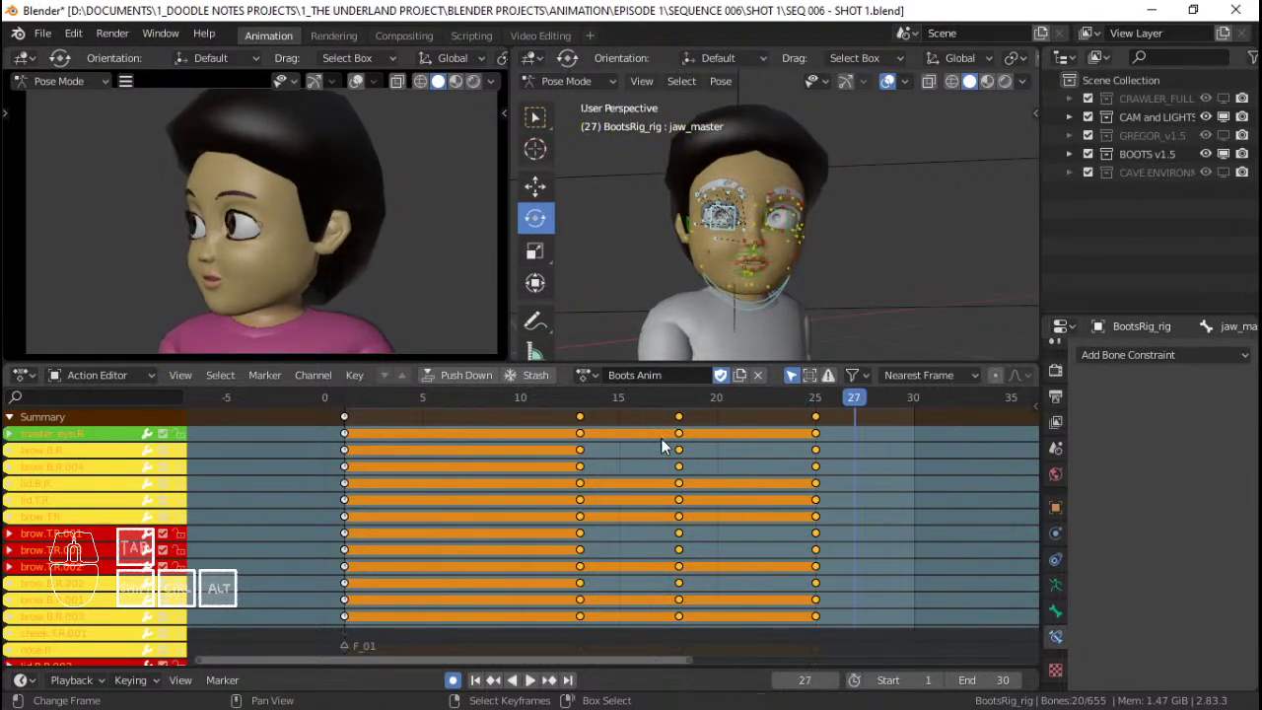
key("g")
left_click(632, 439)
key("space")
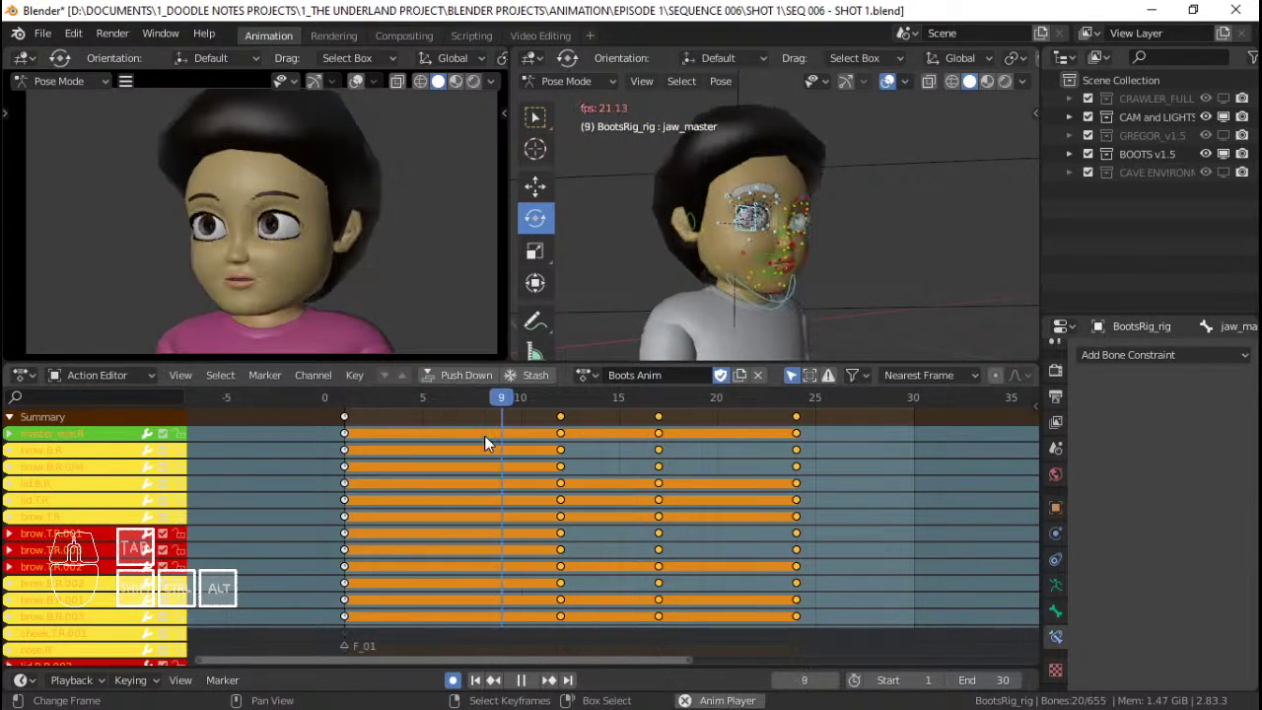
key("space")
Shift the right-eye blink keyframes one frame later, to 13, 18 and 25, and play back to check the blink.
key("g")
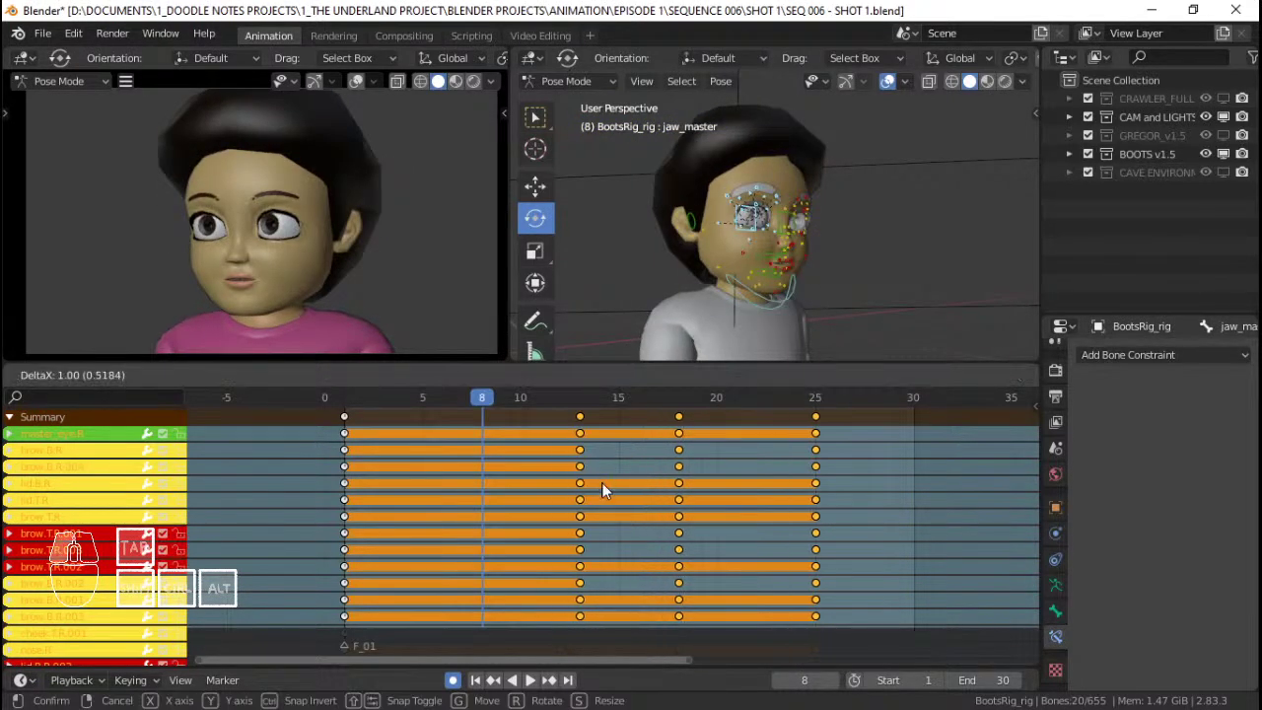
left_click(602, 482)
key("space")
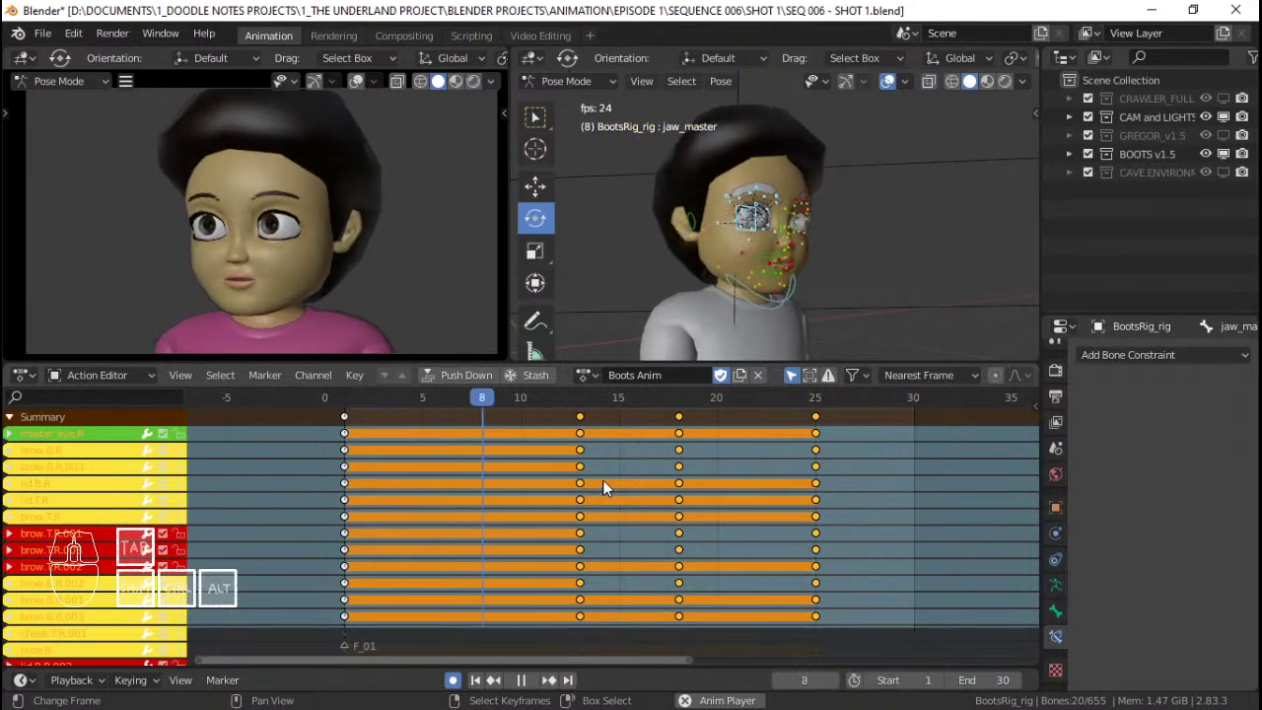
key("space")
key("space")
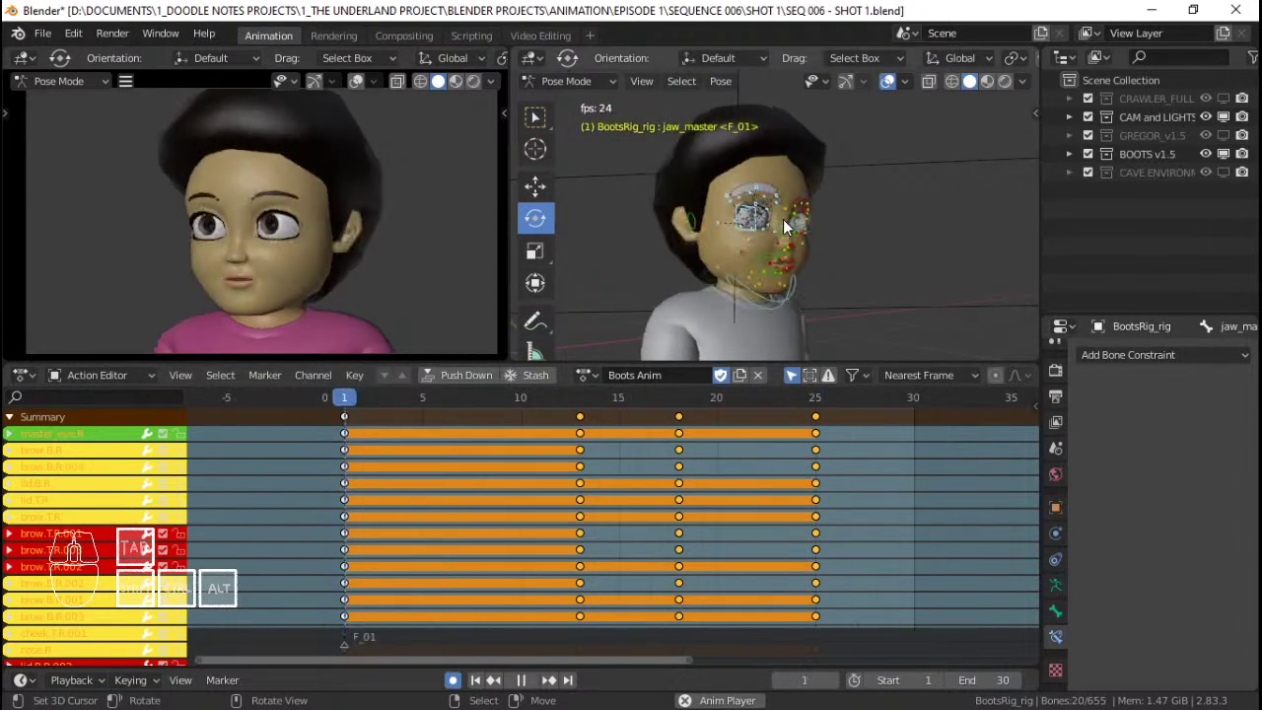
middle_click_drag(789, 218, 717, 249)
scroll(780, 262, "down", 3)
key("space")
Select the right eye's target control, play and scrub its animation, and select its keyframes at frames 12 and 14.
right_click(721, 243)
left_click(541, 433)
key("space")
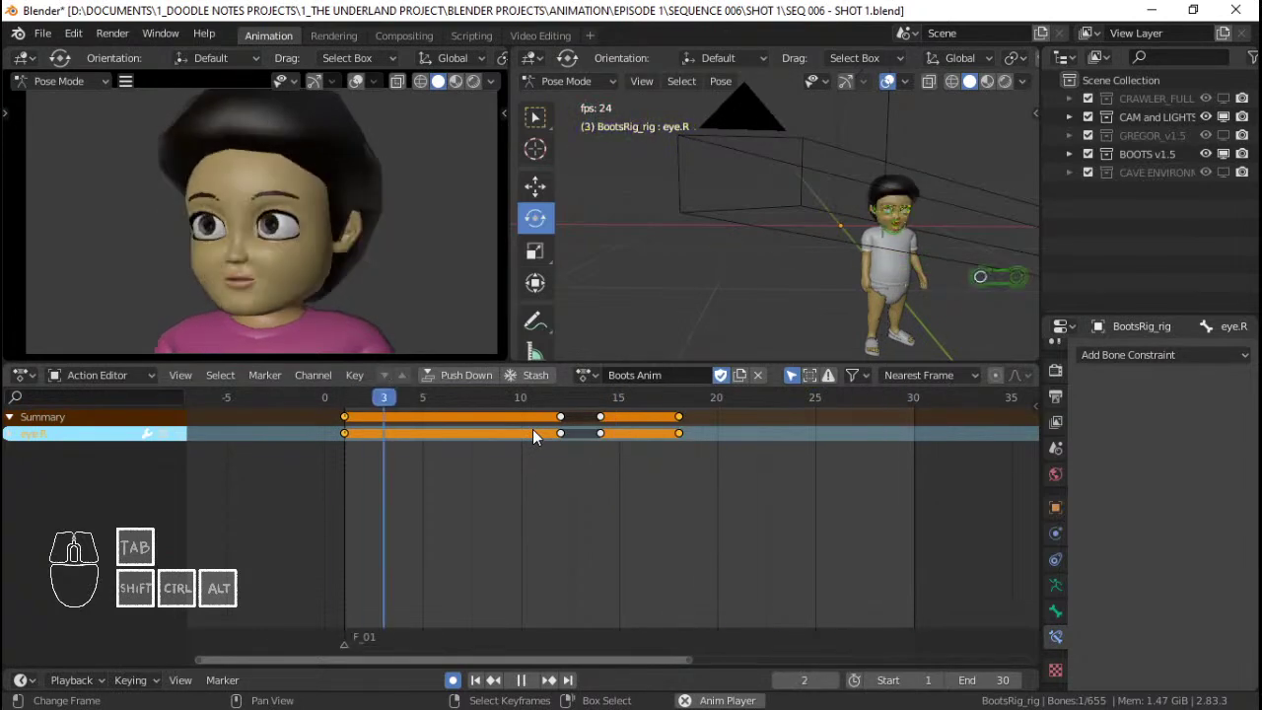
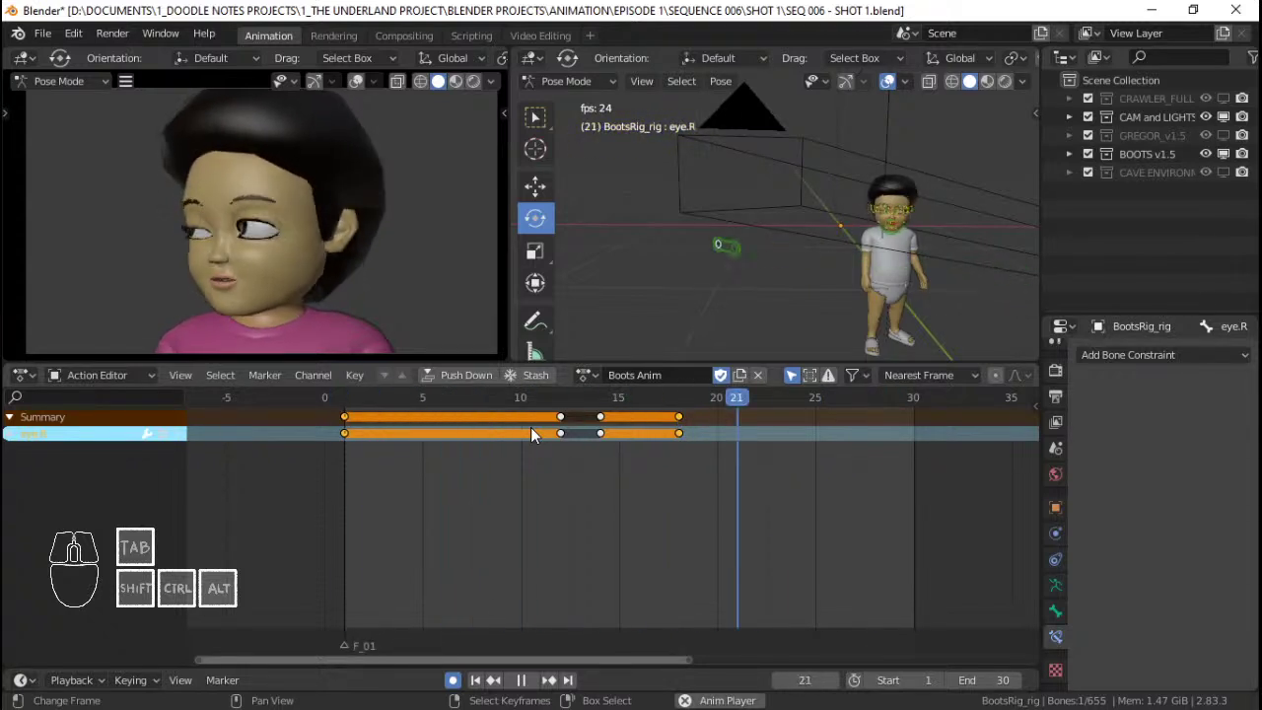
key("space")
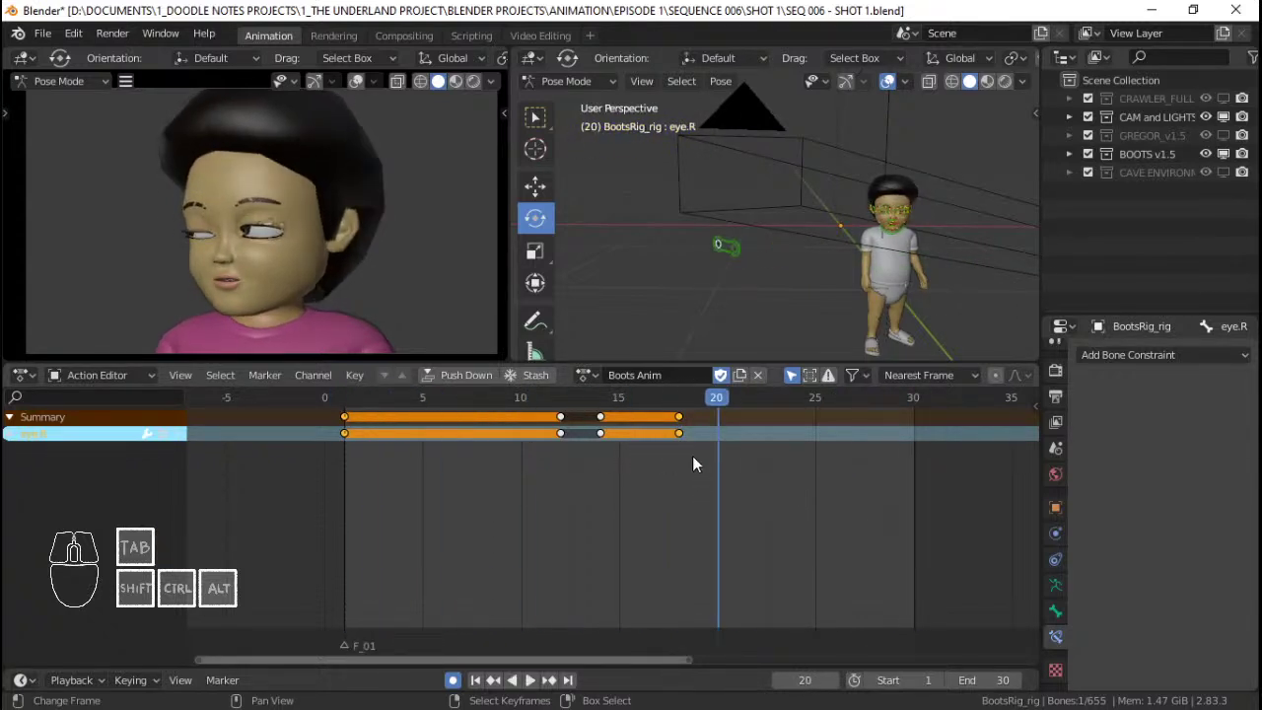
left_click_drag(692, 456, 613, 436)
left_click_drag(627, 437, 565, 422)
left_click(600, 422, "shift")
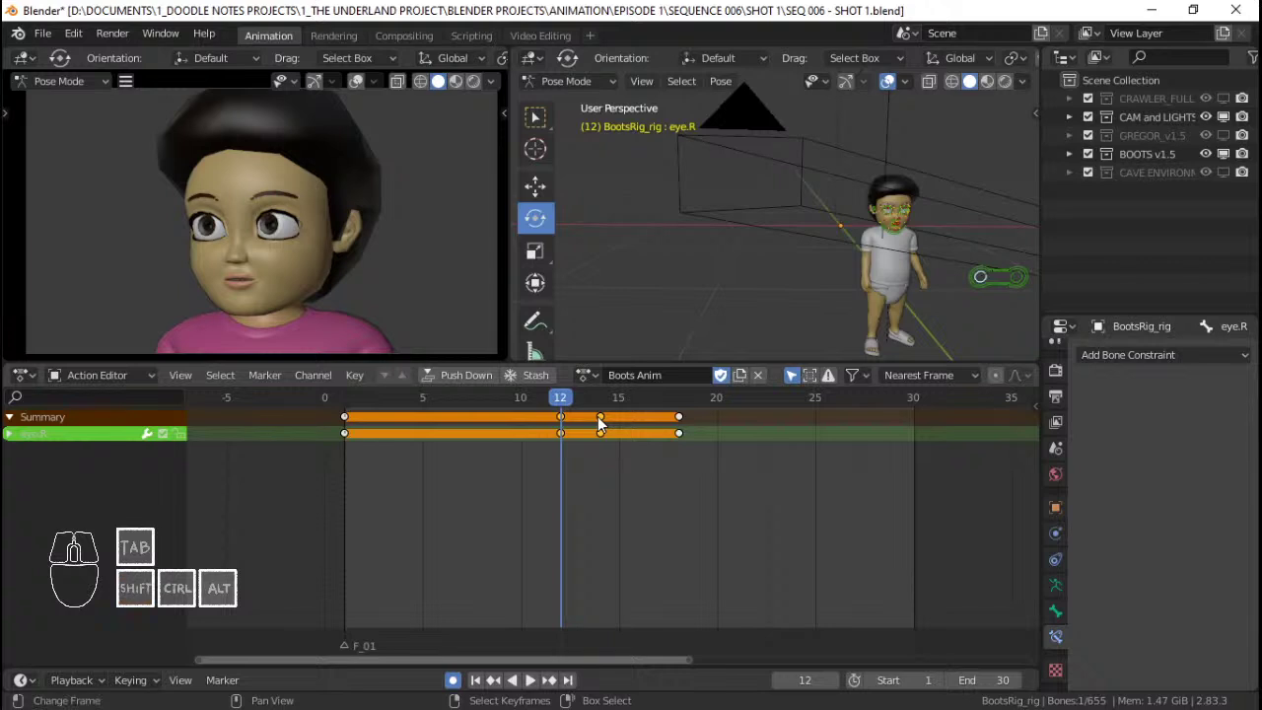
Shift the eyes control's keyframes at frames 12, 17 and 19 five frames later, to 17, 22 and 24.
left_click(989, 279)
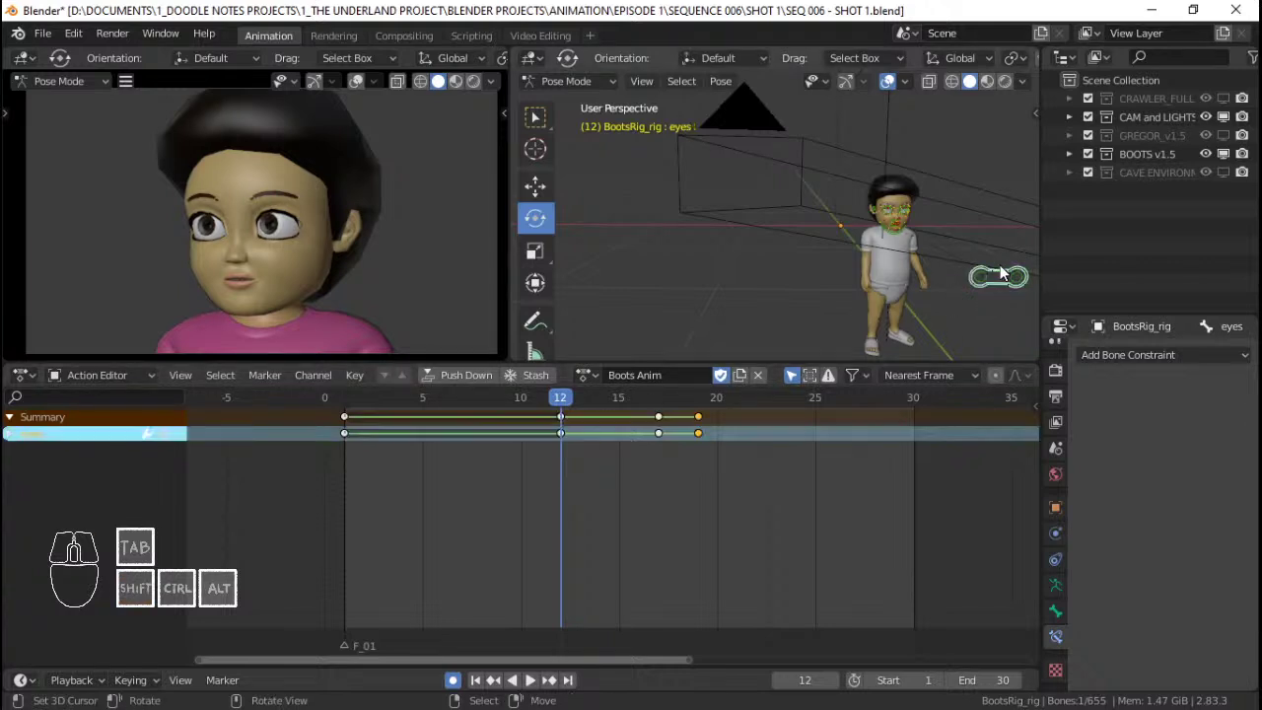
left_click(559, 417)
left_click_drag(560, 422, 663, 419)
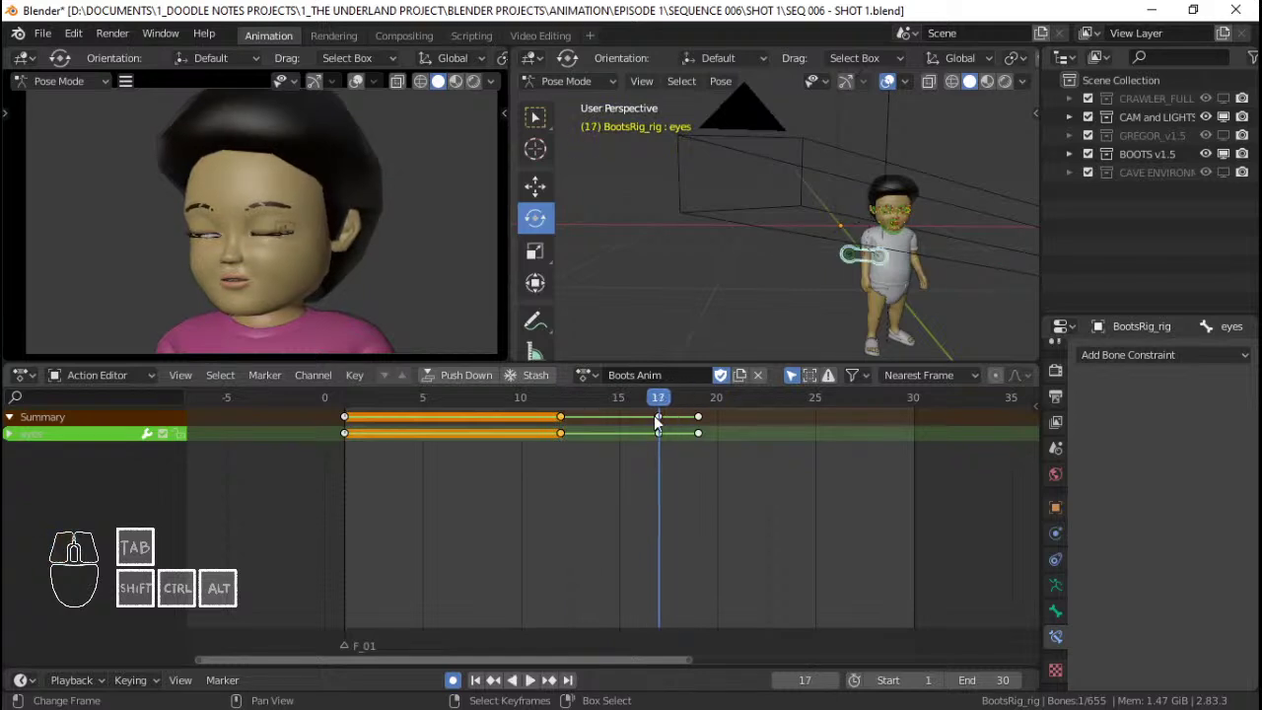
left_click(658, 417, "shift")
left_click(698, 416, "shift")
key("g")
left_click(796, 415)
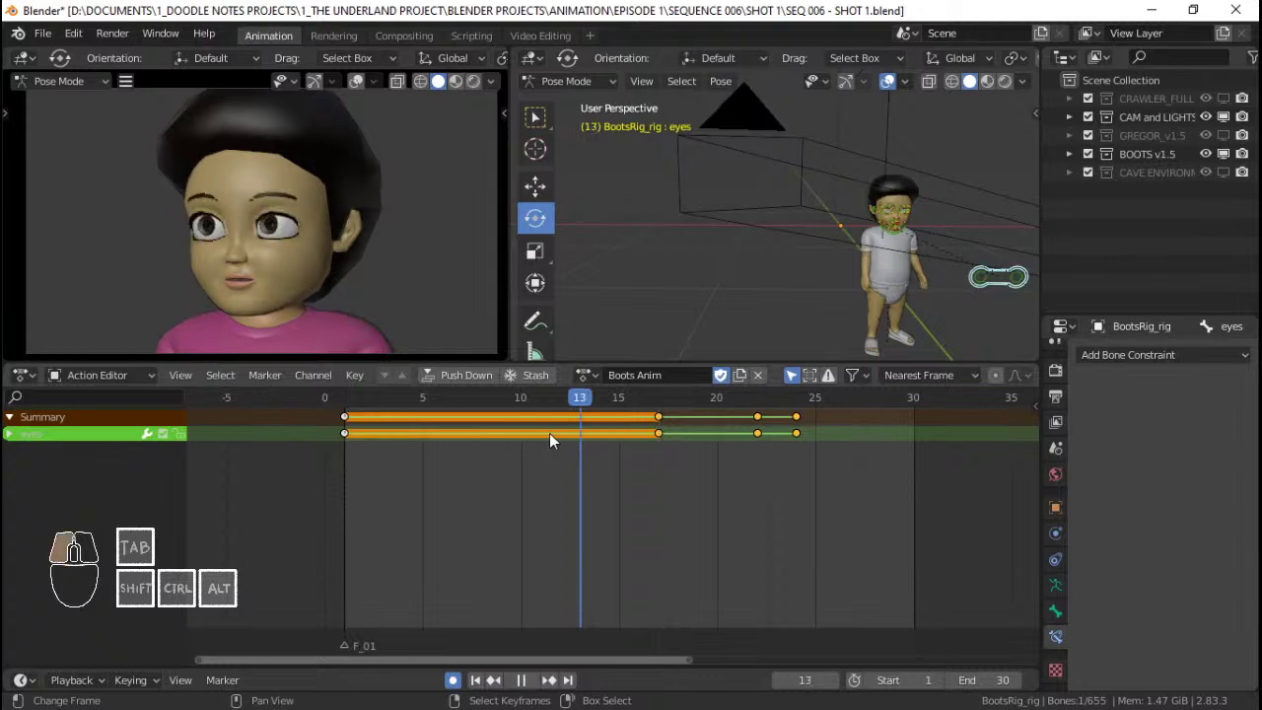
Scrub and play back the shot to review the delayed eye movement against the blink.
left_click_drag(659, 439, 555, 426)
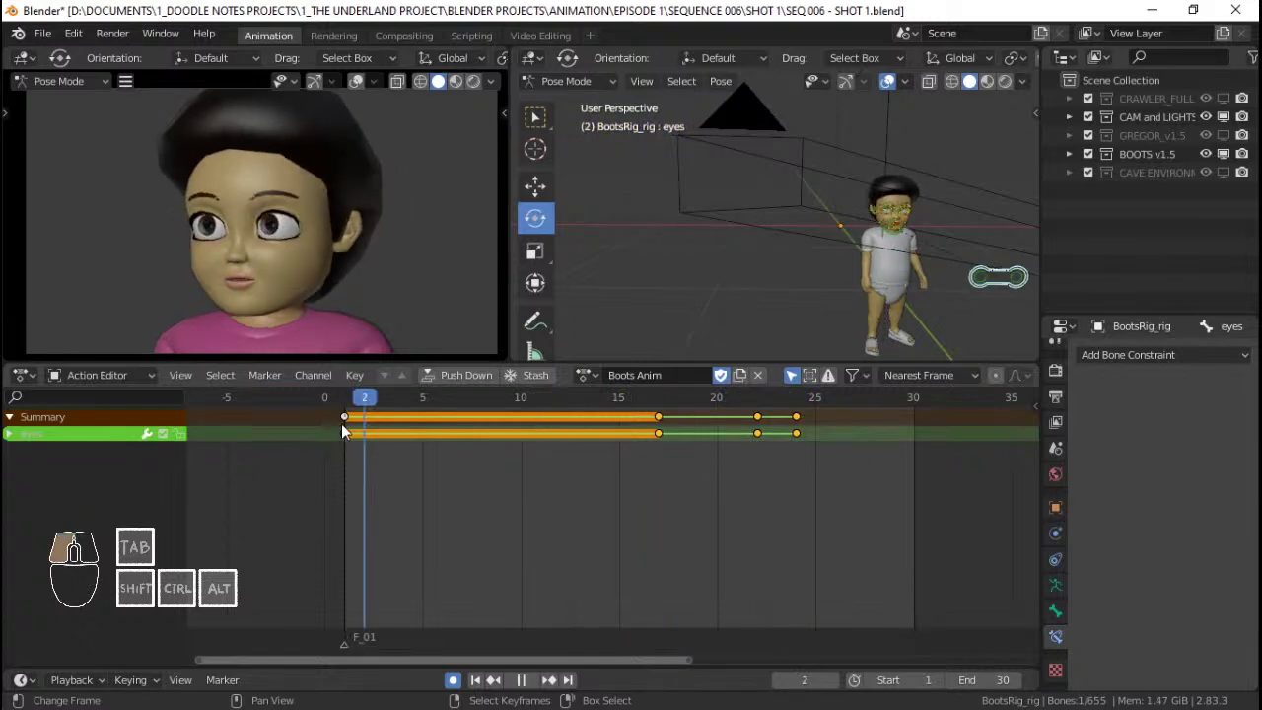
left_click_drag(344, 431, 344, 431)
key("space")
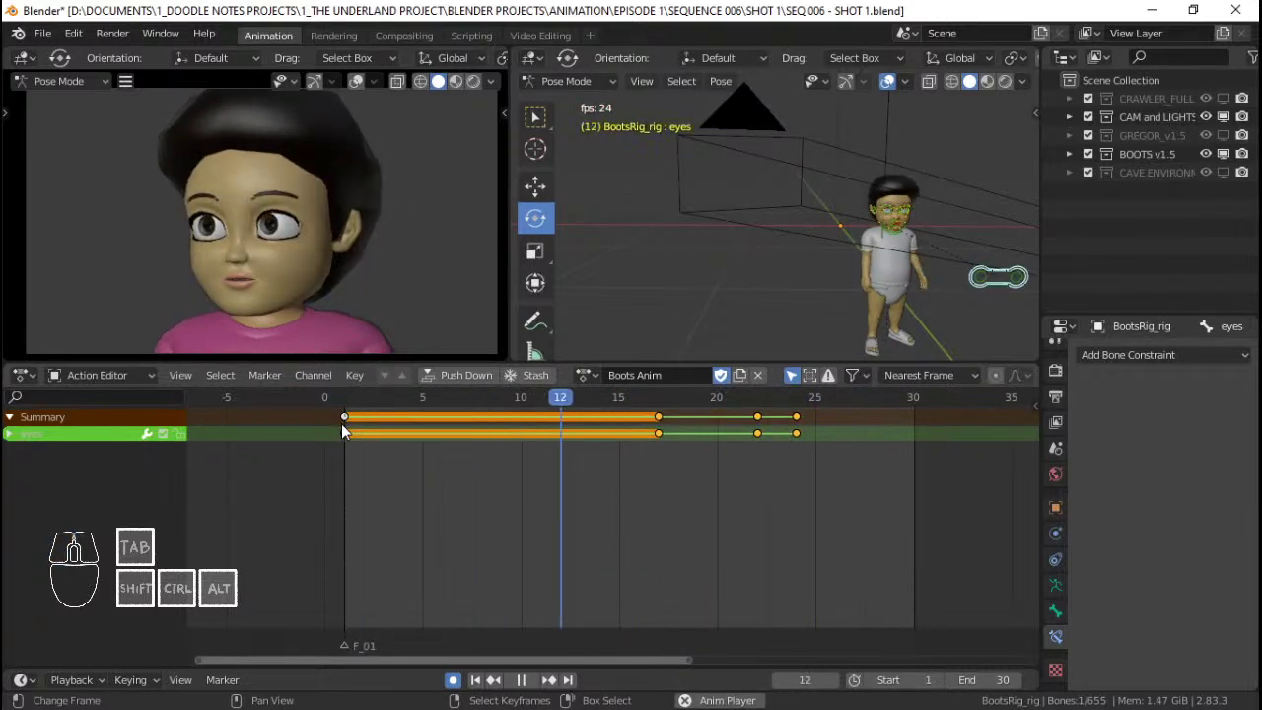
key("space")
key("space")
left_click_drag(587, 426, 693, 424)
key("space")
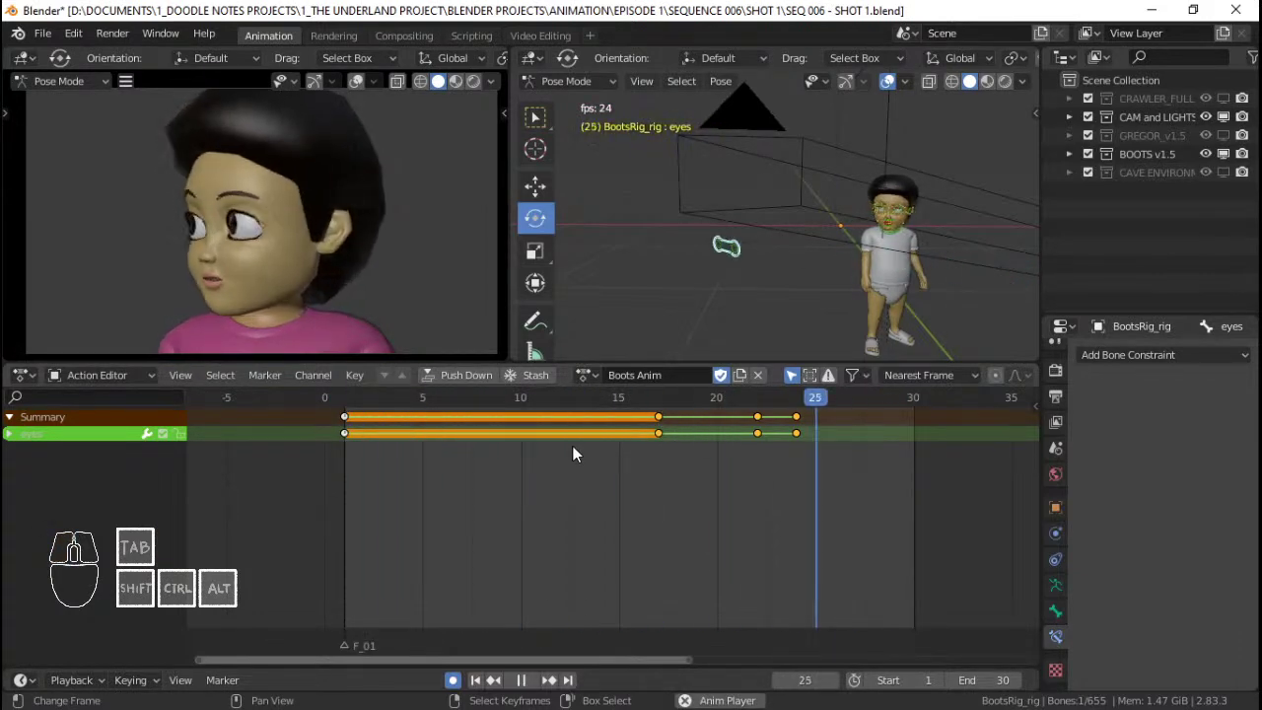
key("space")
Shift the eyes control's keyframes at frames 22 and 24 two frames later, to 24 and 26, and play back.
right_click(757, 424)
right_click(798, 423, "shift")
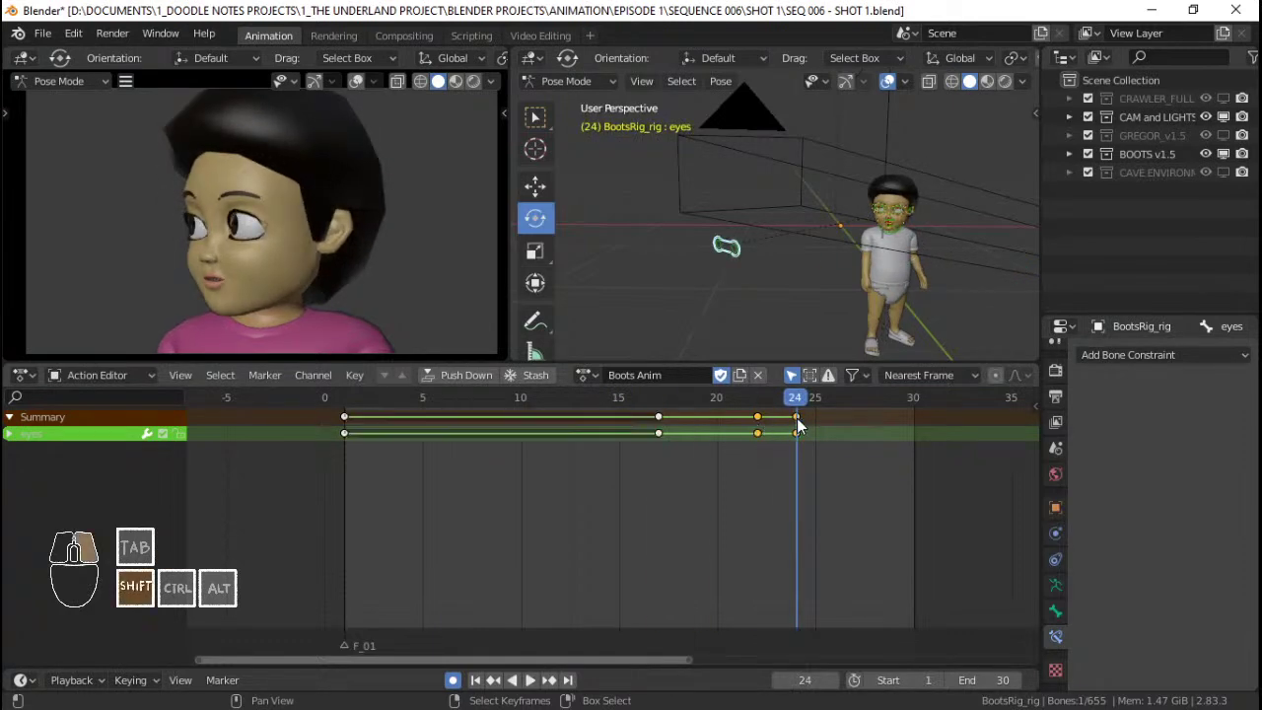
key("g")
left_click(837, 420)
left_click(592, 427)
key("space")
key("space")
Delete the eyes control's keyframe at frame 24 and play back the head turn.
left_click(799, 426)
right_click(796, 422)
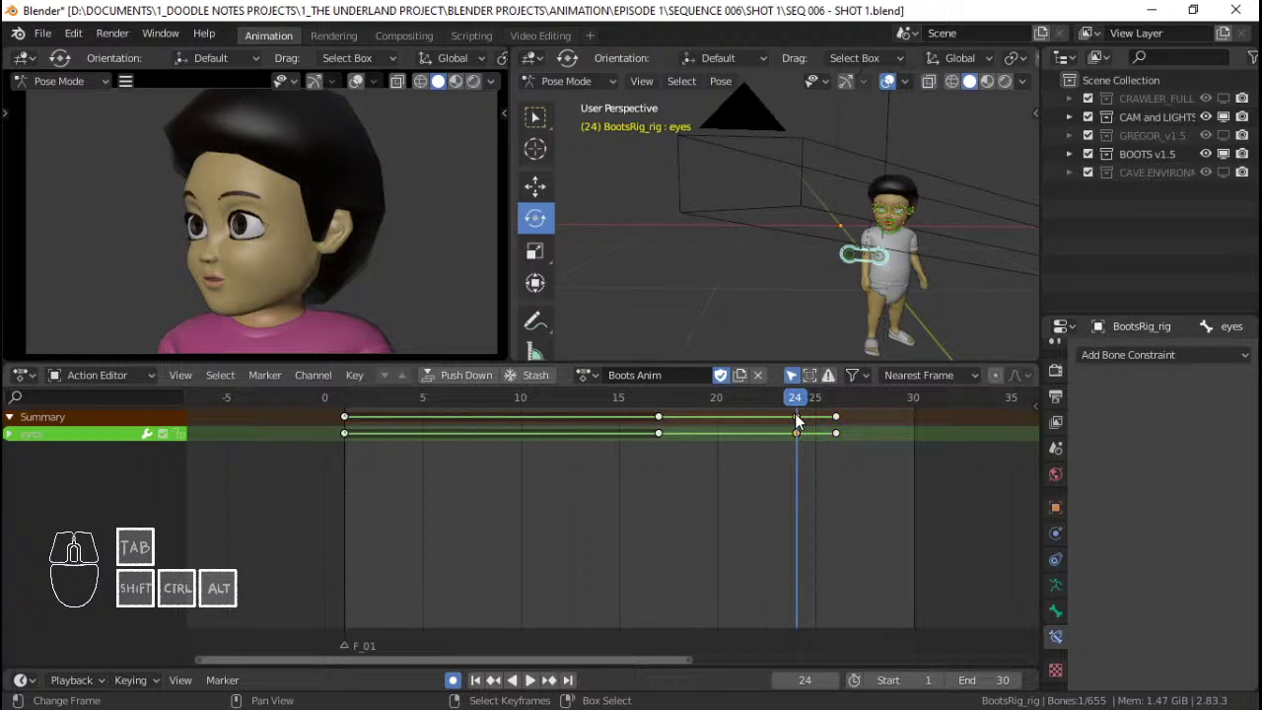
key("x")
left_click(603, 422)
key("space")
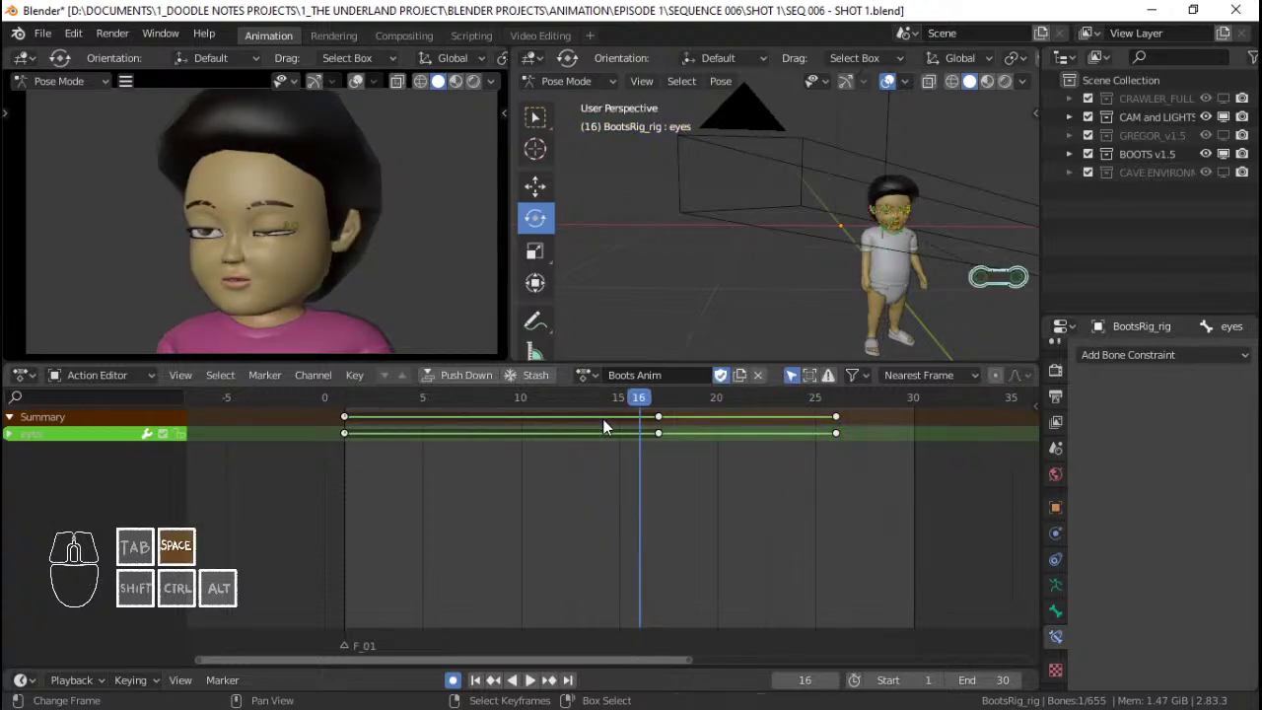
key("space")
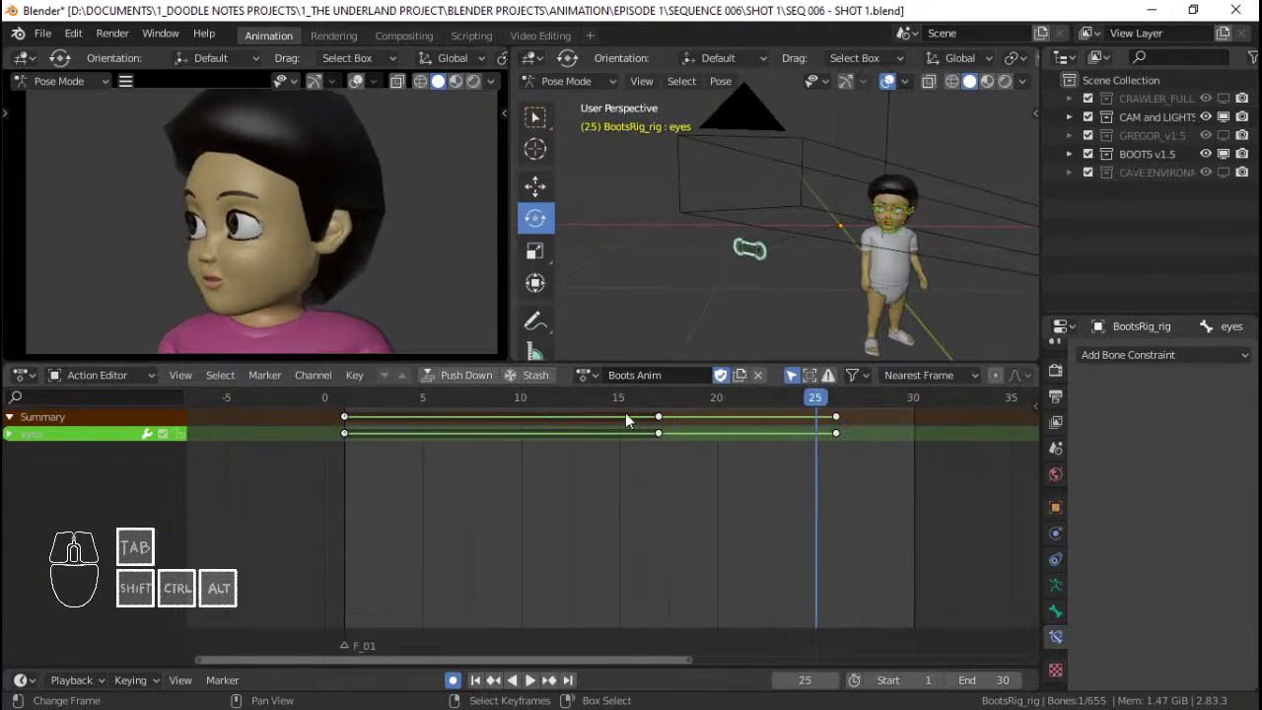
left_click(669, 435)
key("space")
key("space")
Move the eyes control's frame 26 keyframe to frame 25 and play back from the first frame.
left_click(565, 421)
key("space")
key("space")
key("g")
left_click(785, 432)
left_click(462, 441)
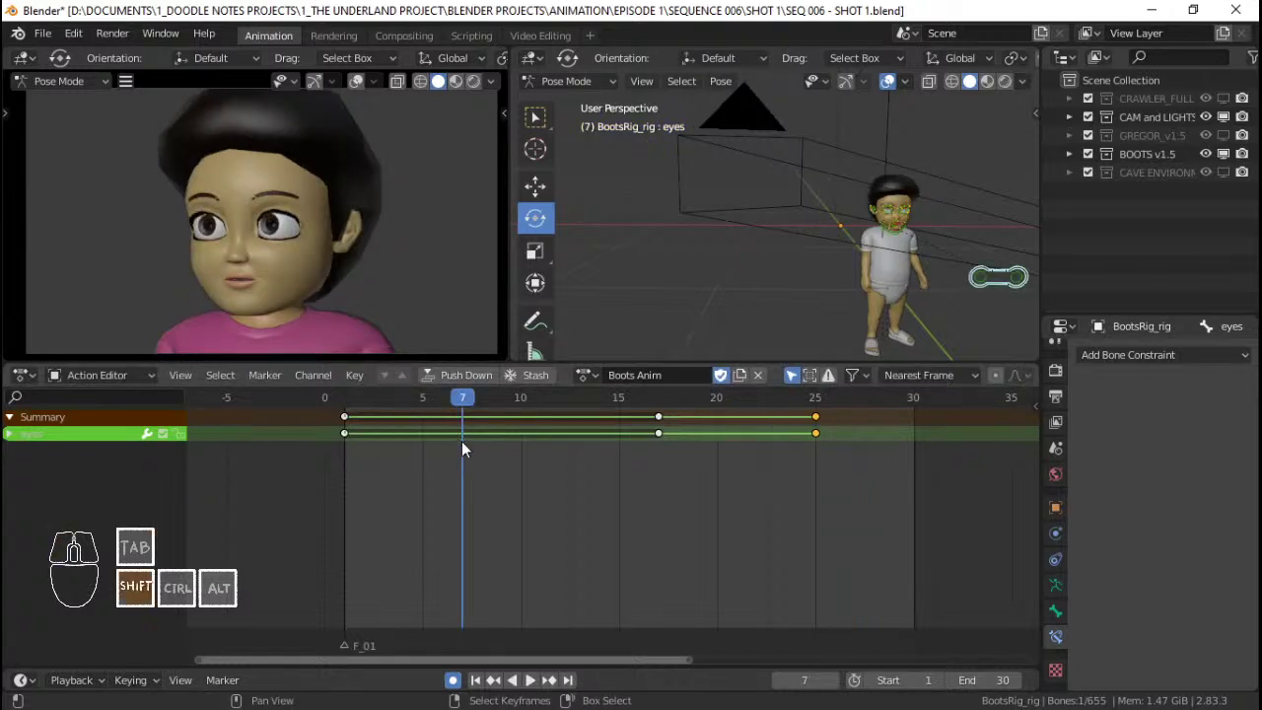
key("shift+Left")
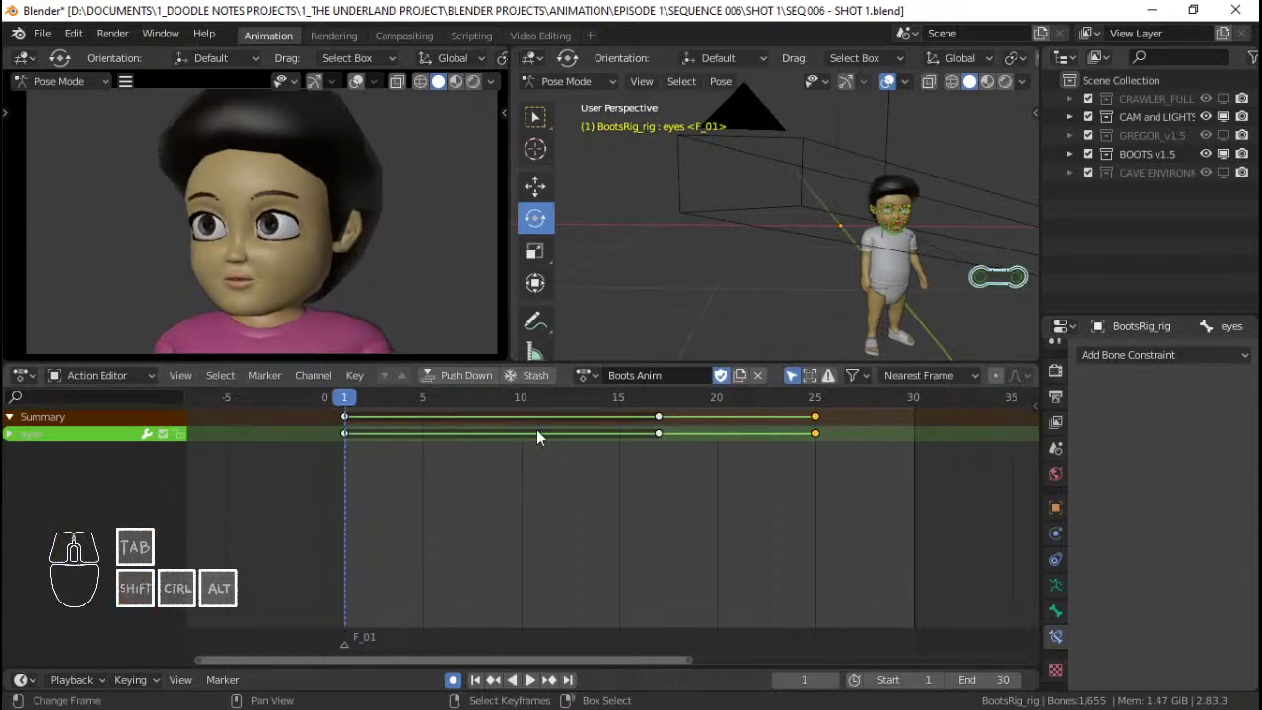
key("space")
key("space")
Scrub and replay the shot repeatedly to review how the eye movement follows the blink and head turn.
left_click(614, 440)
key("space")
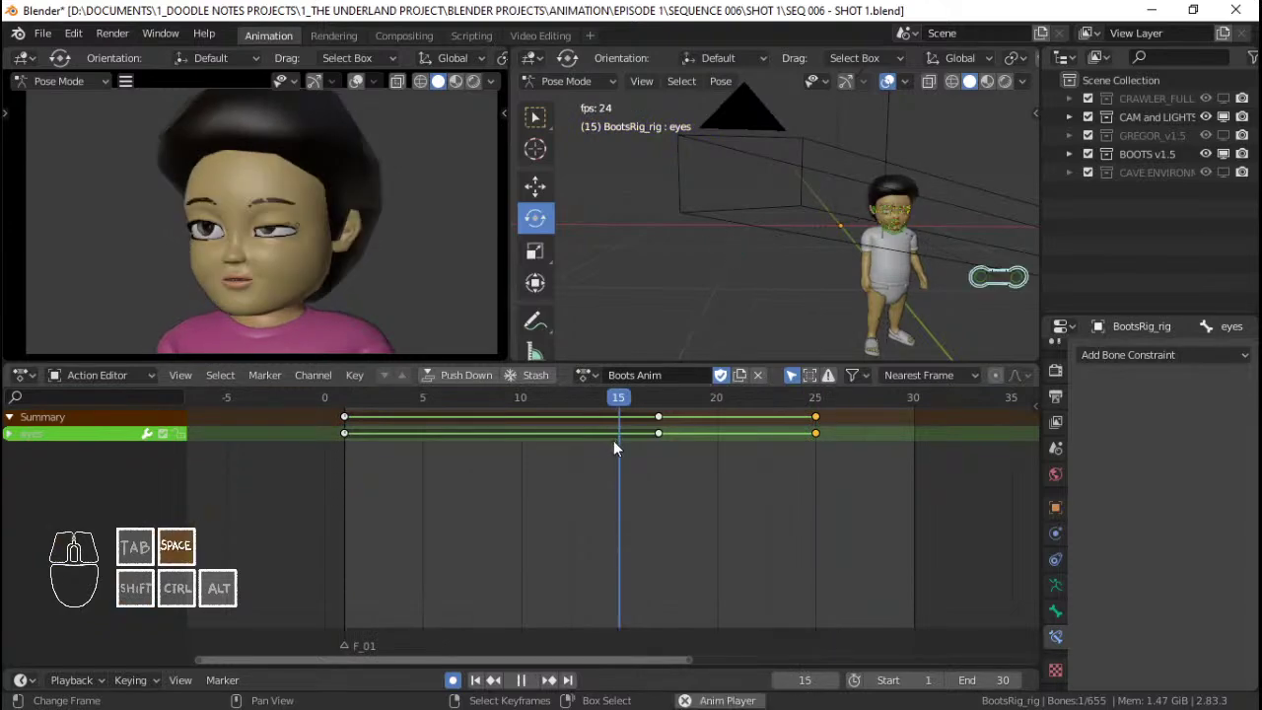
key("space")
left_click(601, 440)
key("space")
key("space")
key("space")
key("space")
left_click(521, 449)
key("space")
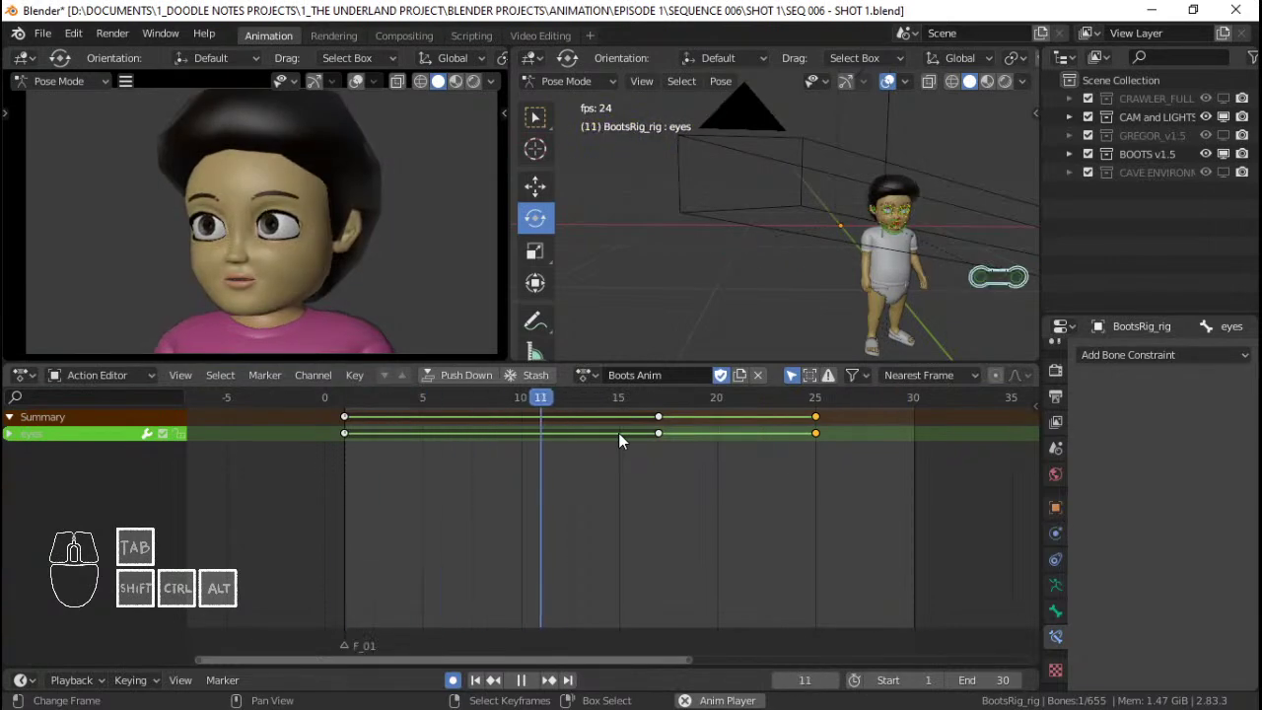
Scrub and replay the head turn with the eyes control selected to check its movement between frames 17 and 25.
key("space")
left_click_drag(663, 428, 543, 404)
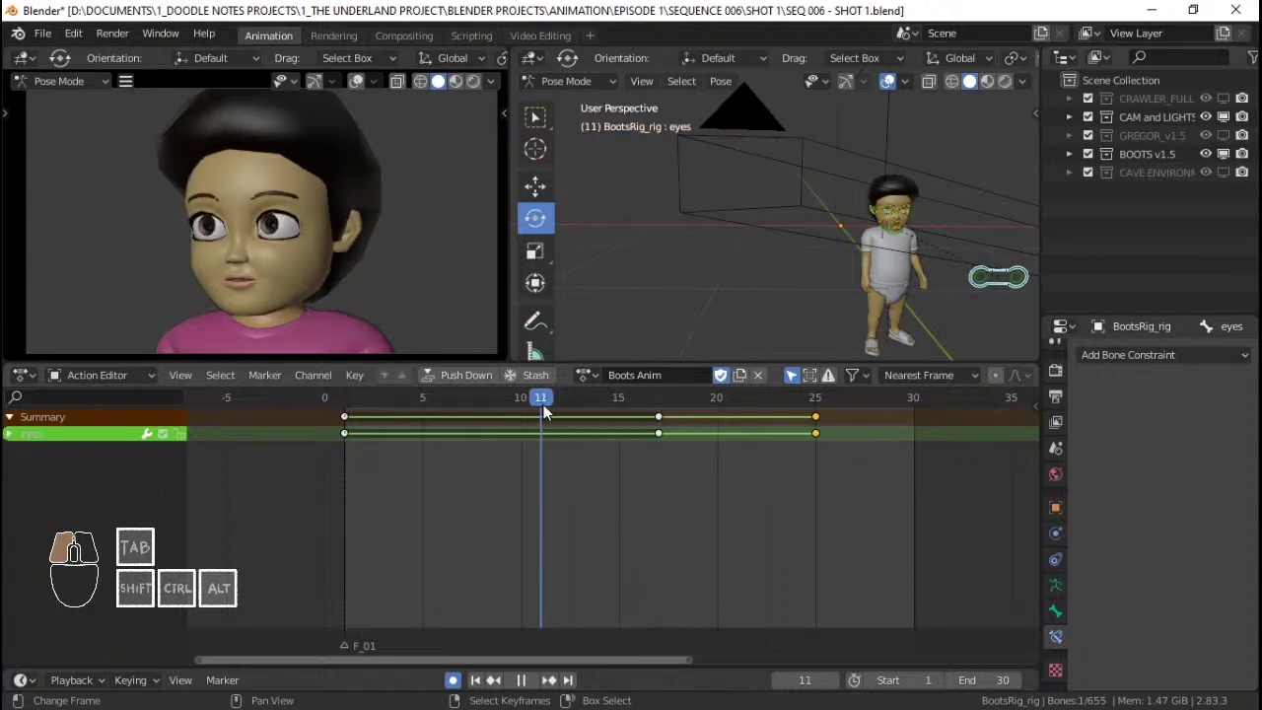
left_click_drag(632, 419, 659, 418)
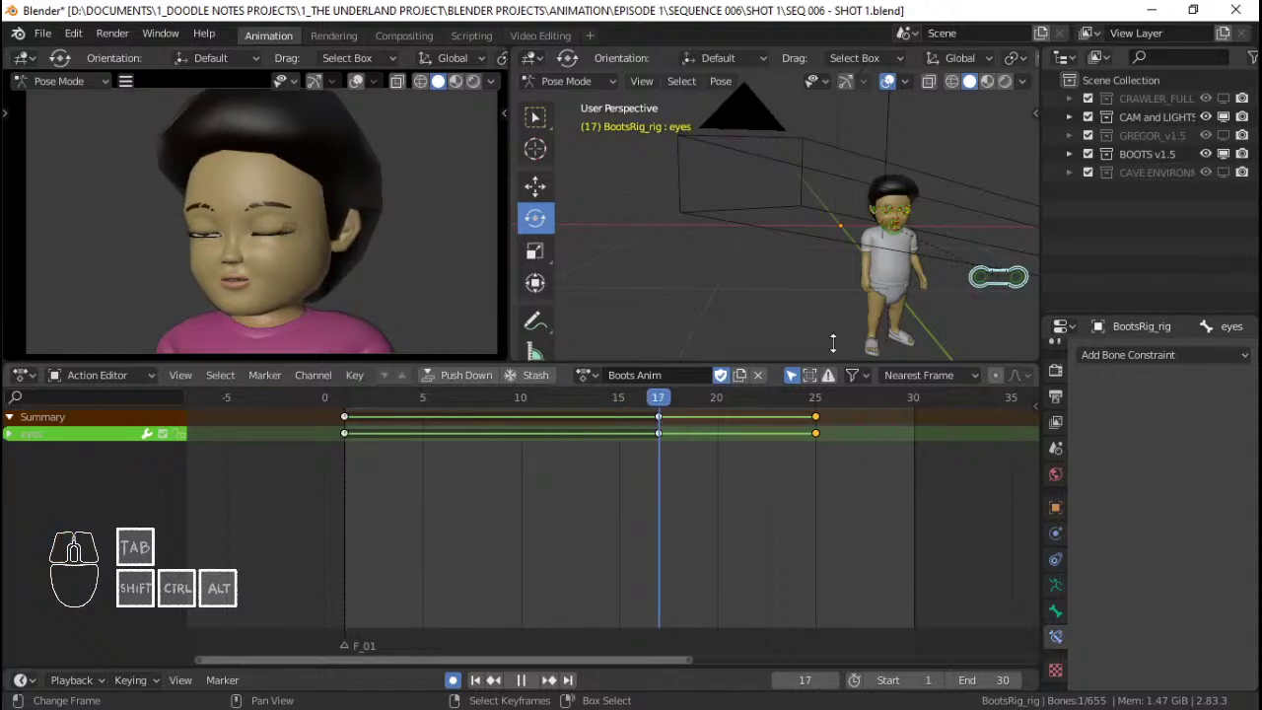
left_click(1001, 282)
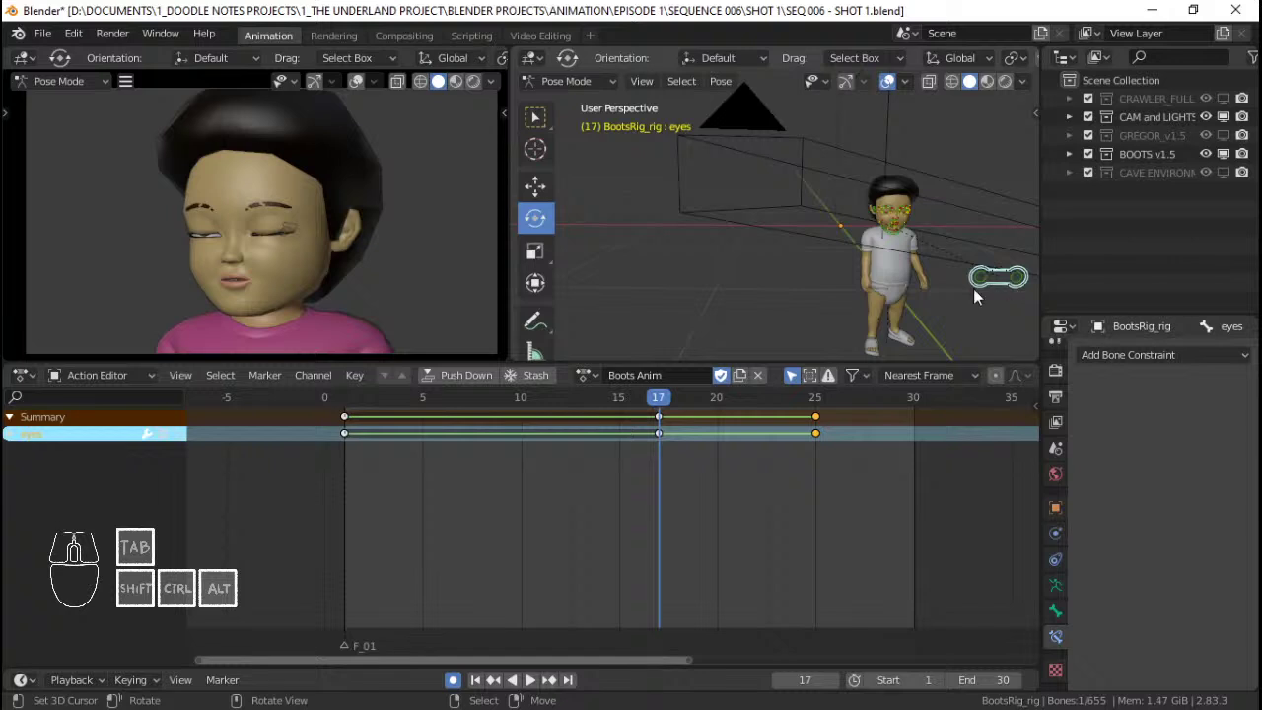
left_click_drag(591, 452, 714, 436)
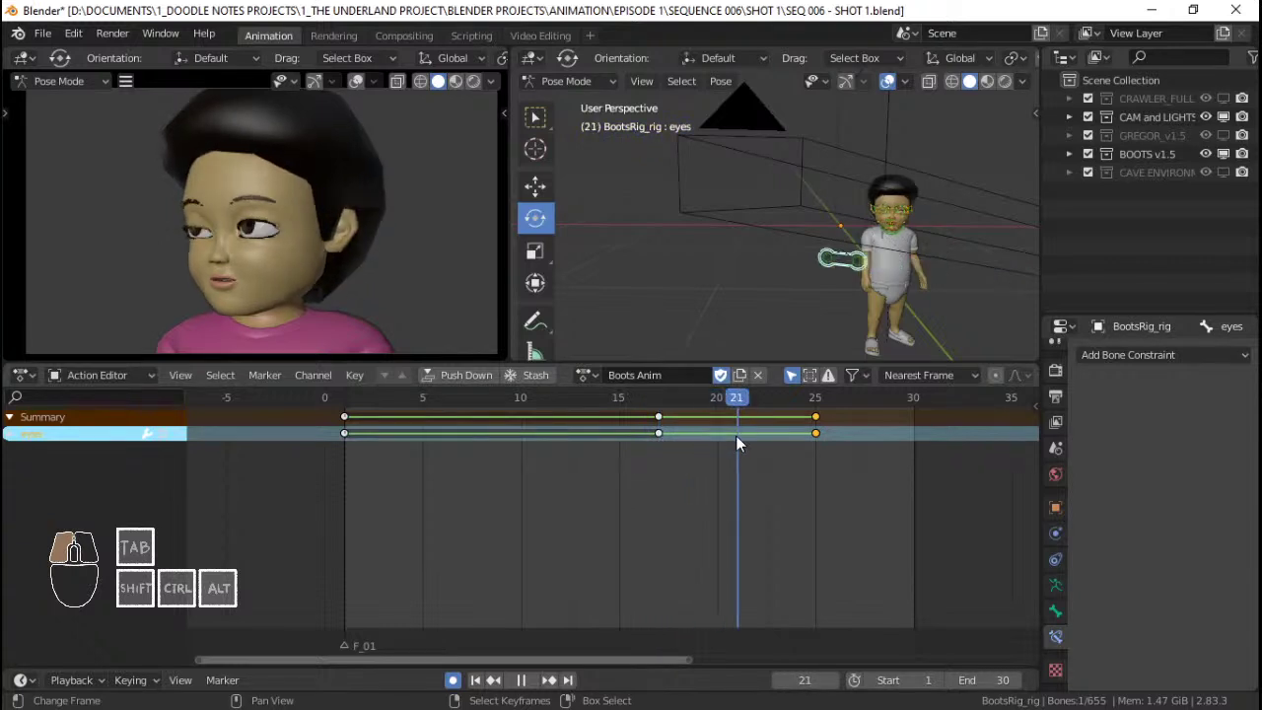
left_click_drag(802, 441, 327, 414)
key("space")
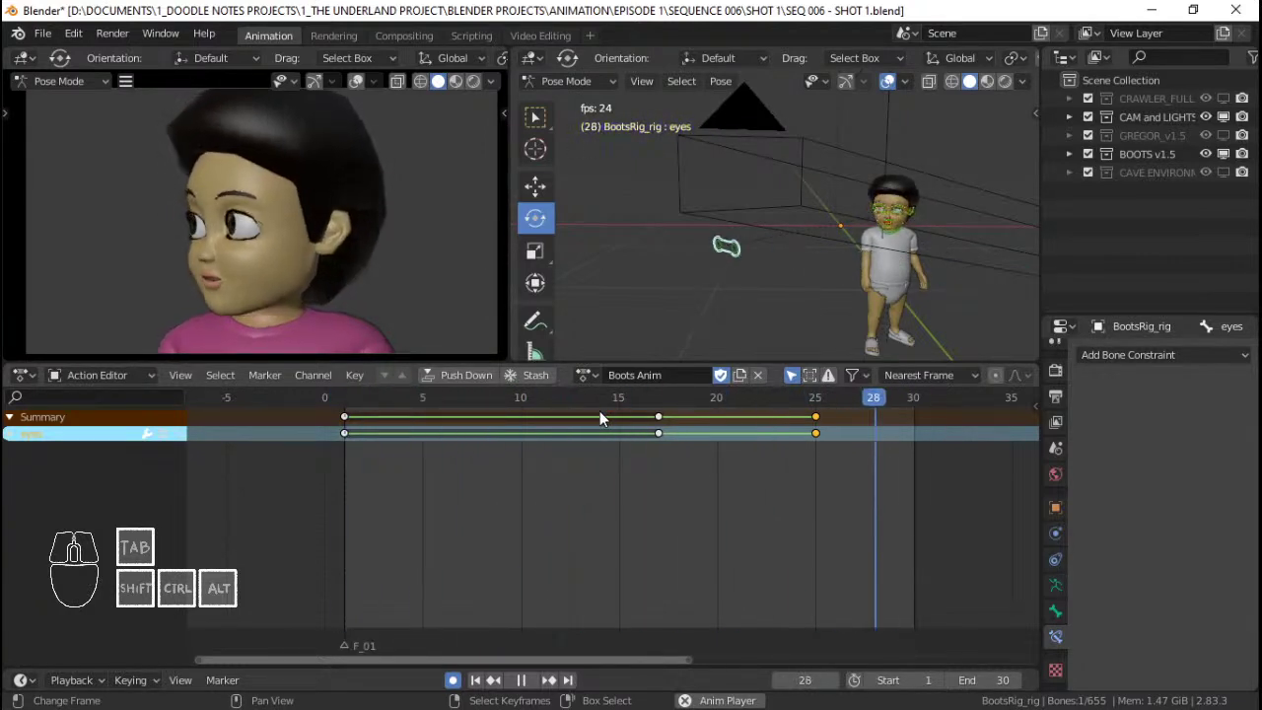
key("Escape")
key("space")
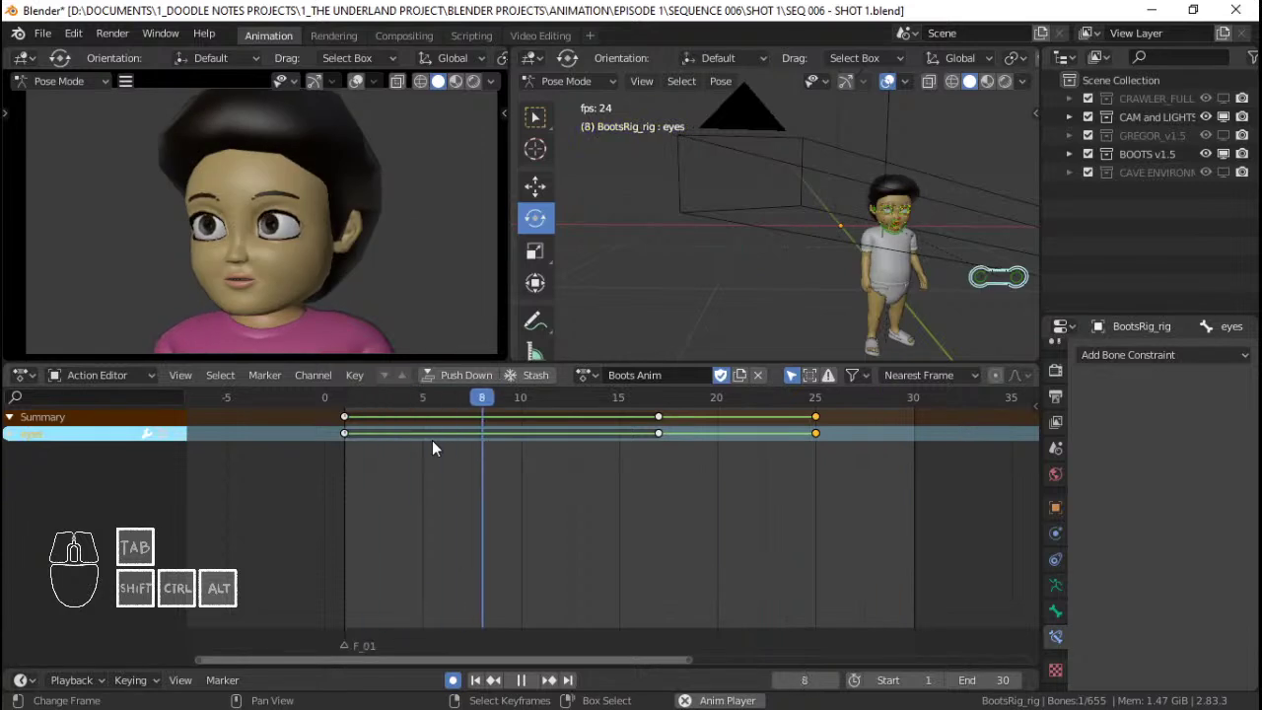
Snap the eyes control's frame 25 keyframe to frame 22 and replay the shot several times.
key("space")
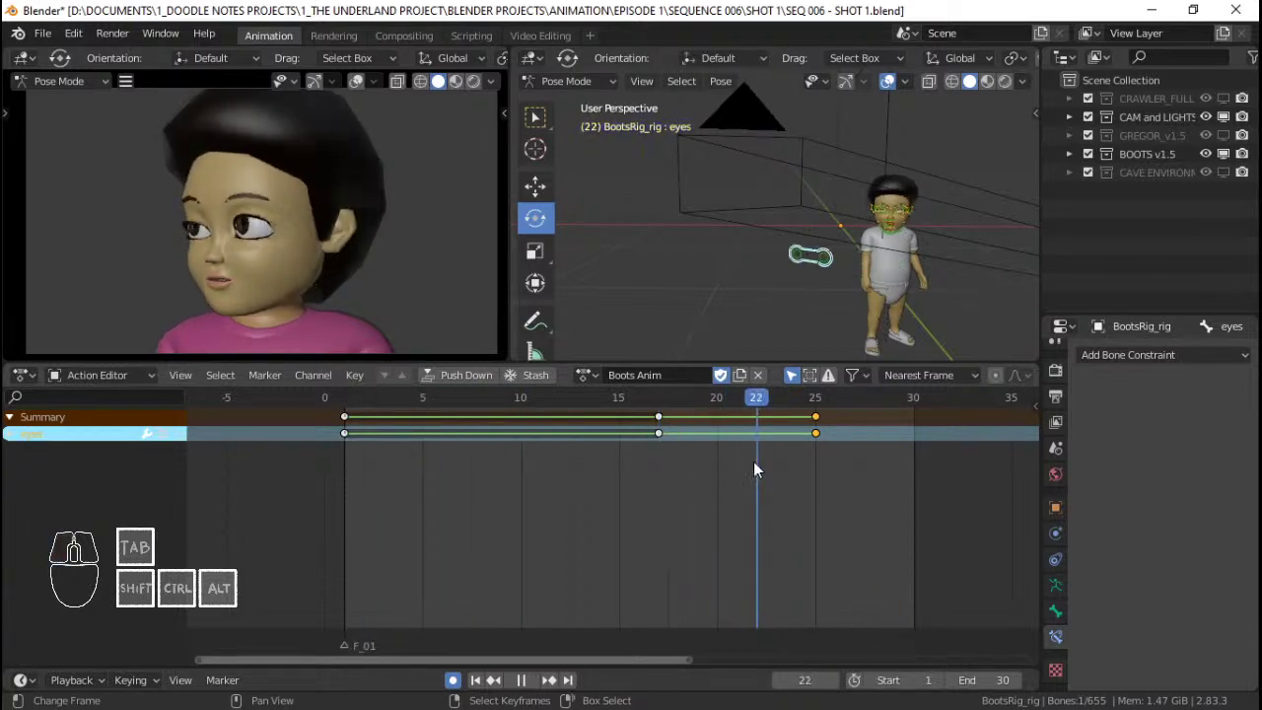
key("shift+s")
left_click(646, 418)
key("space")
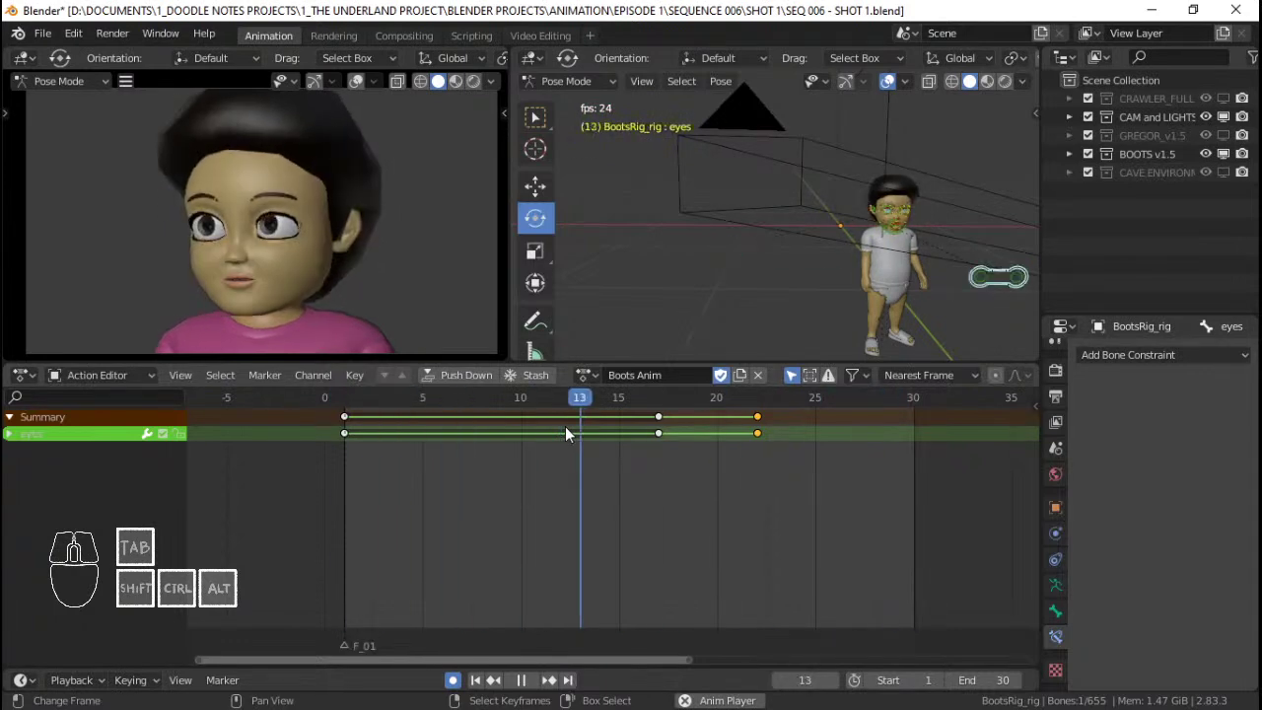
key("Escape")
key("space")
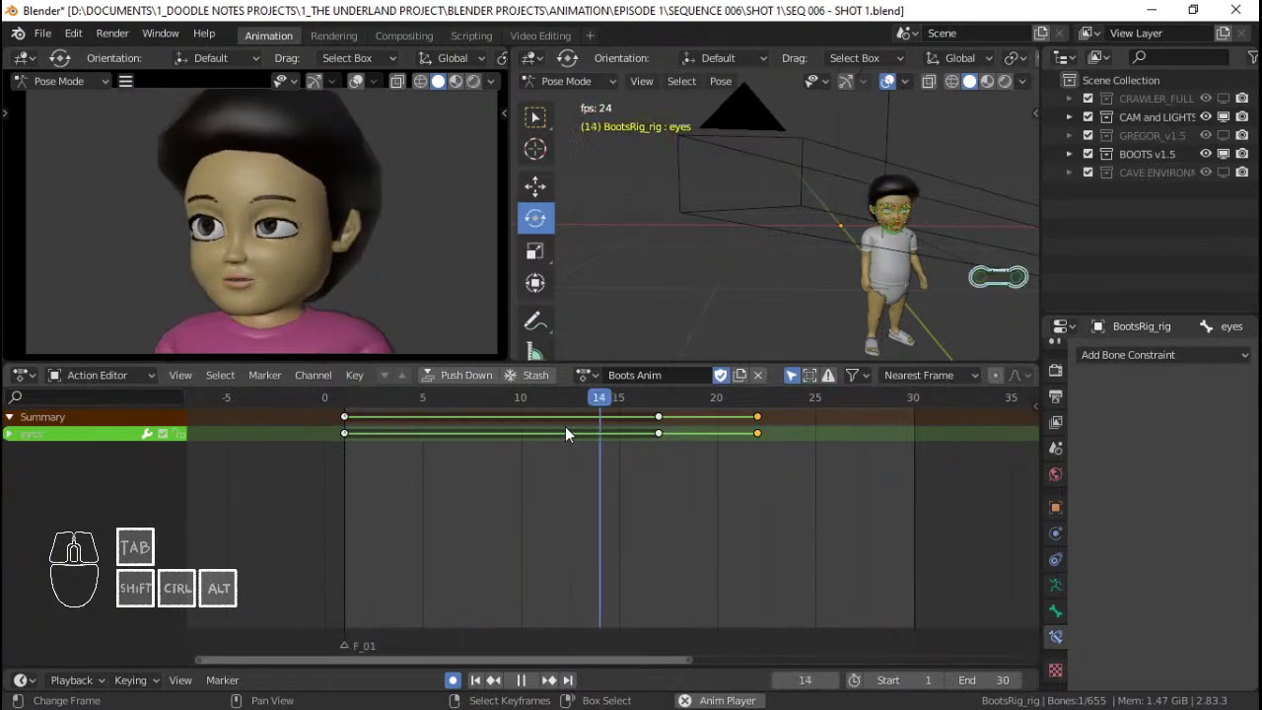
key("space")
left_click(565, 427)
key("space")
left_click(573, 457)
key("space")
key("space")
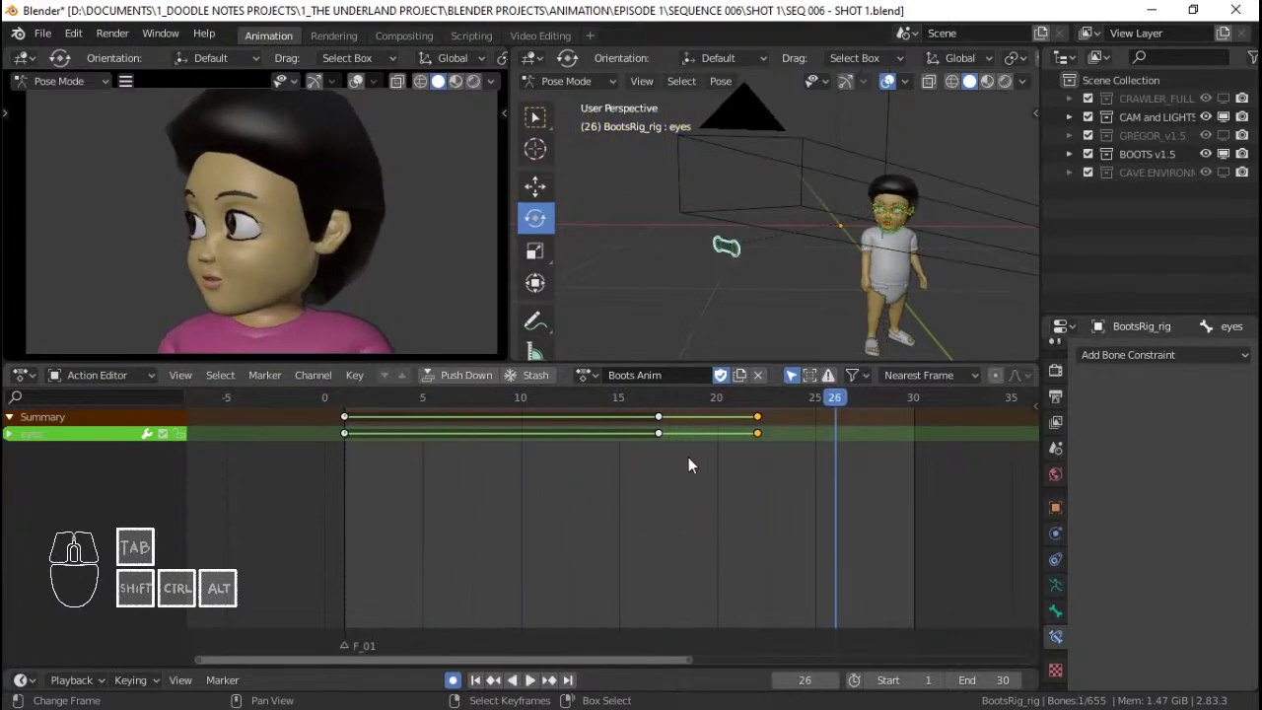
Circle-select the facial controls around both of Boots' eyes to display their blink keyframes.
scroll(903, 220, "up", 2)
middle_click_drag(832, 218, 695, 245, "shift")
middle_click_drag(695, 245, 886, 197)
scroll(883, 199, "up", 5)
middle_click_drag(773, 246, 824, 228, "shift")
scroll(922, 236, "up", 2)
scroll(801, 221, "up", 2)
key("alt+a")
key("c")
left_click_drag(838, 199, 828, 209)
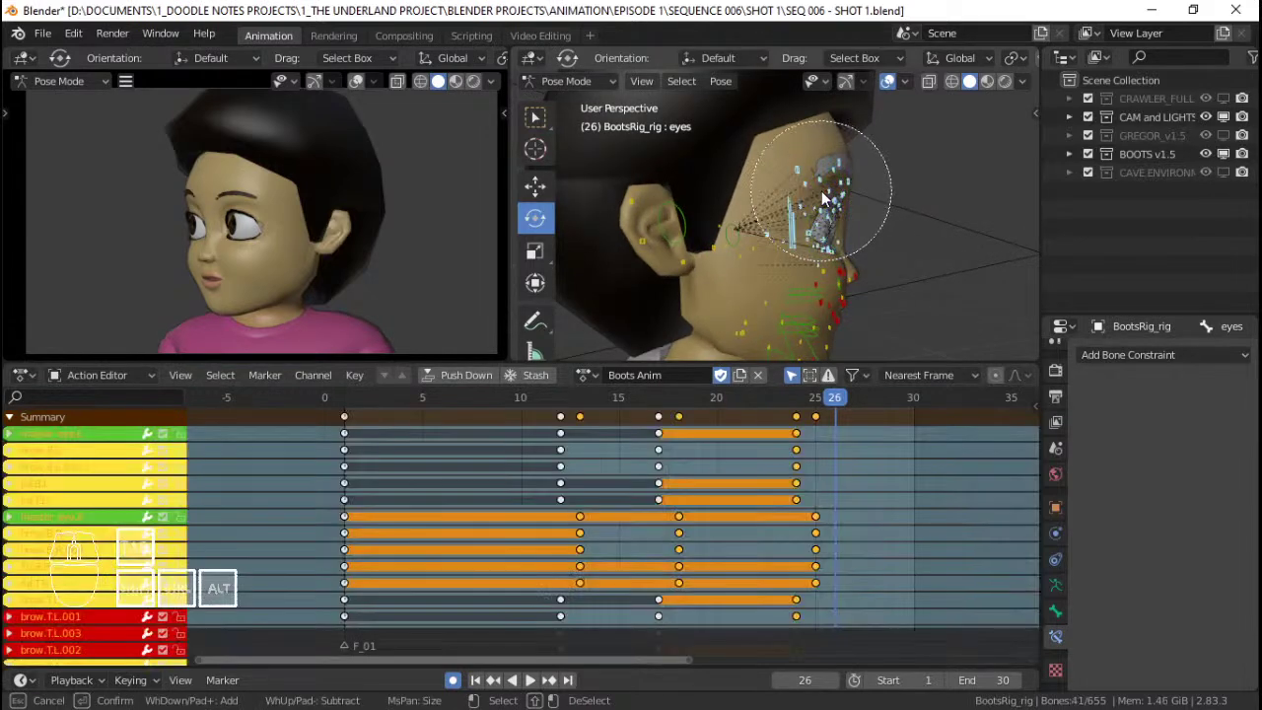
key("Escape")
Play back the shot with both eyes' controls selected and save the file.
middle_click_drag(771, 359, 867, 234)
key("space")
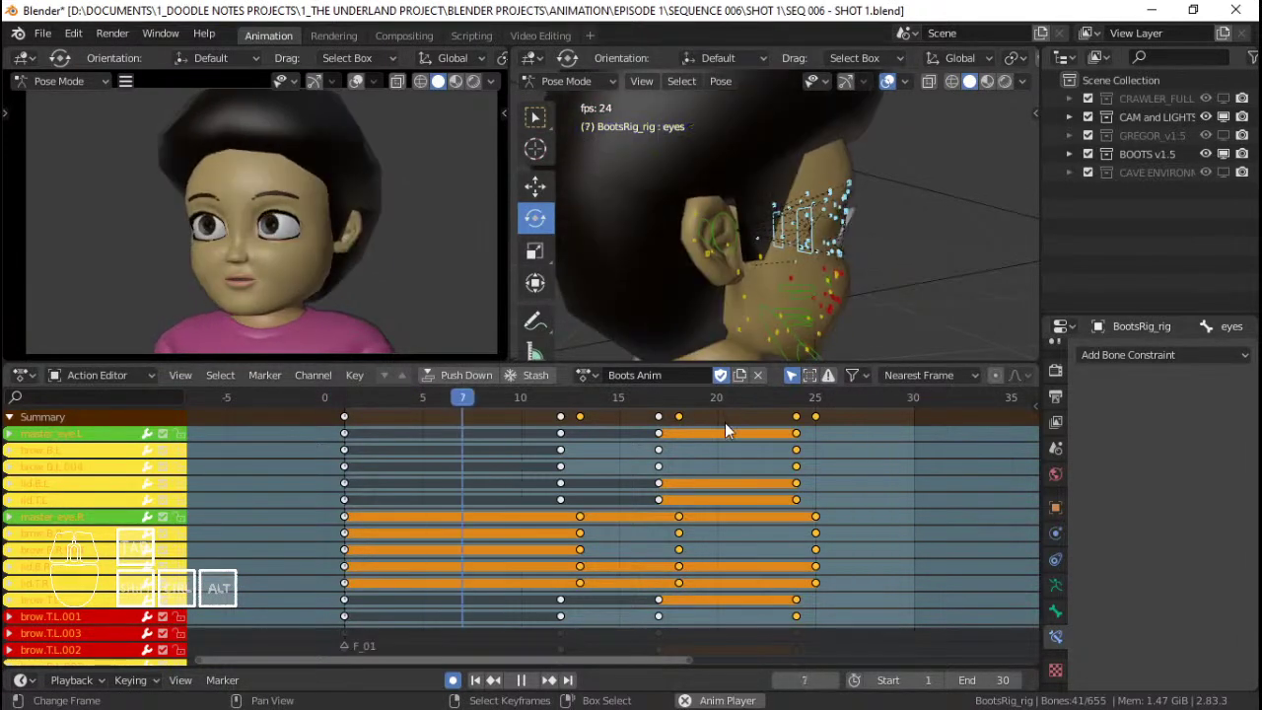
key("space")
key("space")
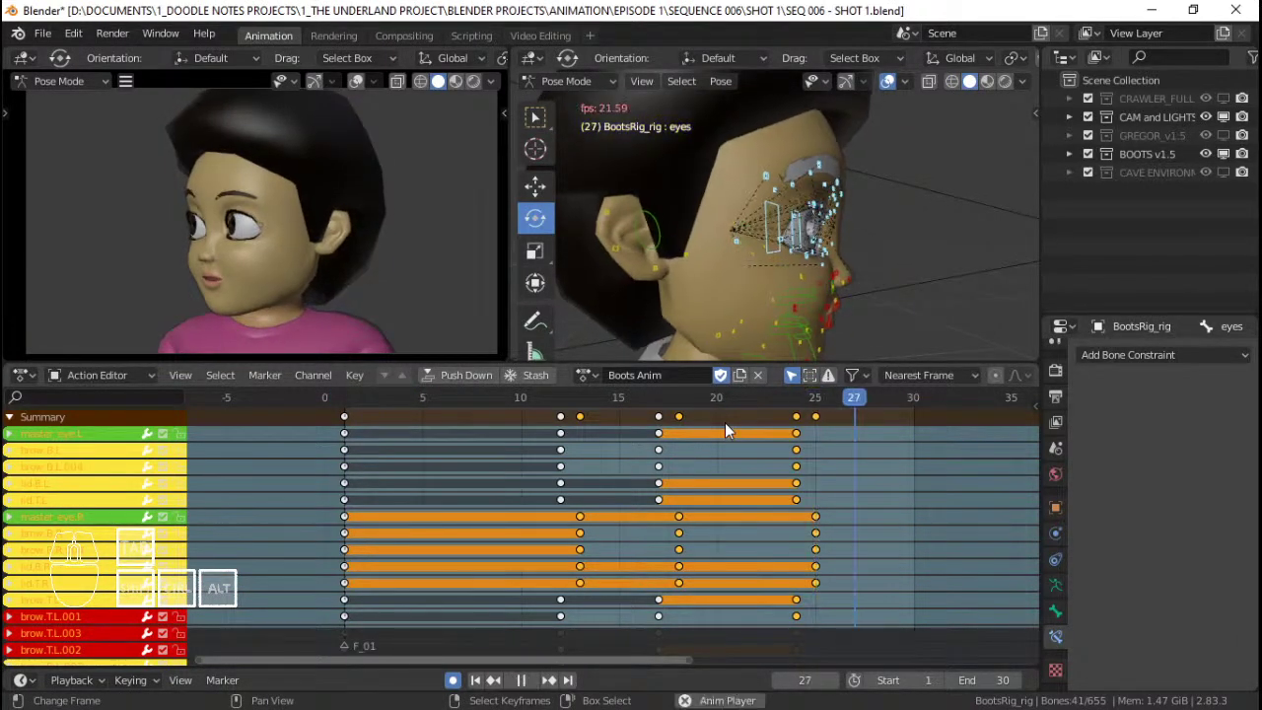
key("space")
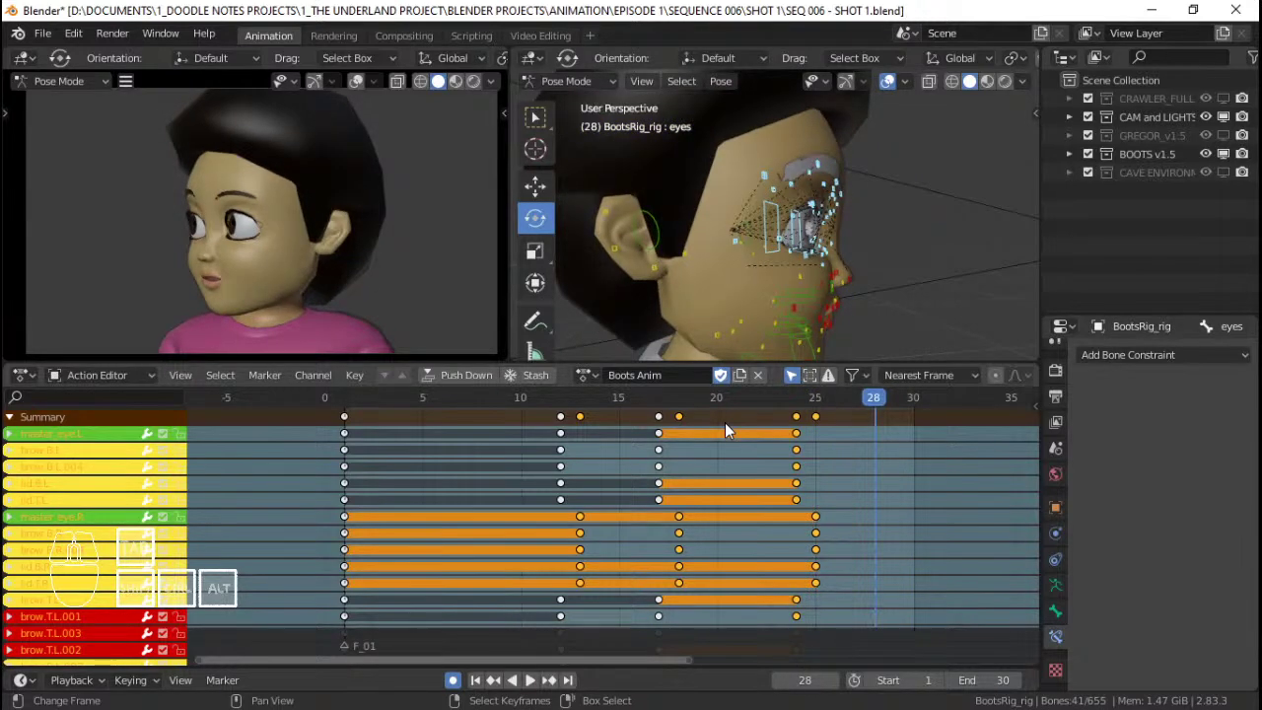
key("ctrl+s")
key("space")
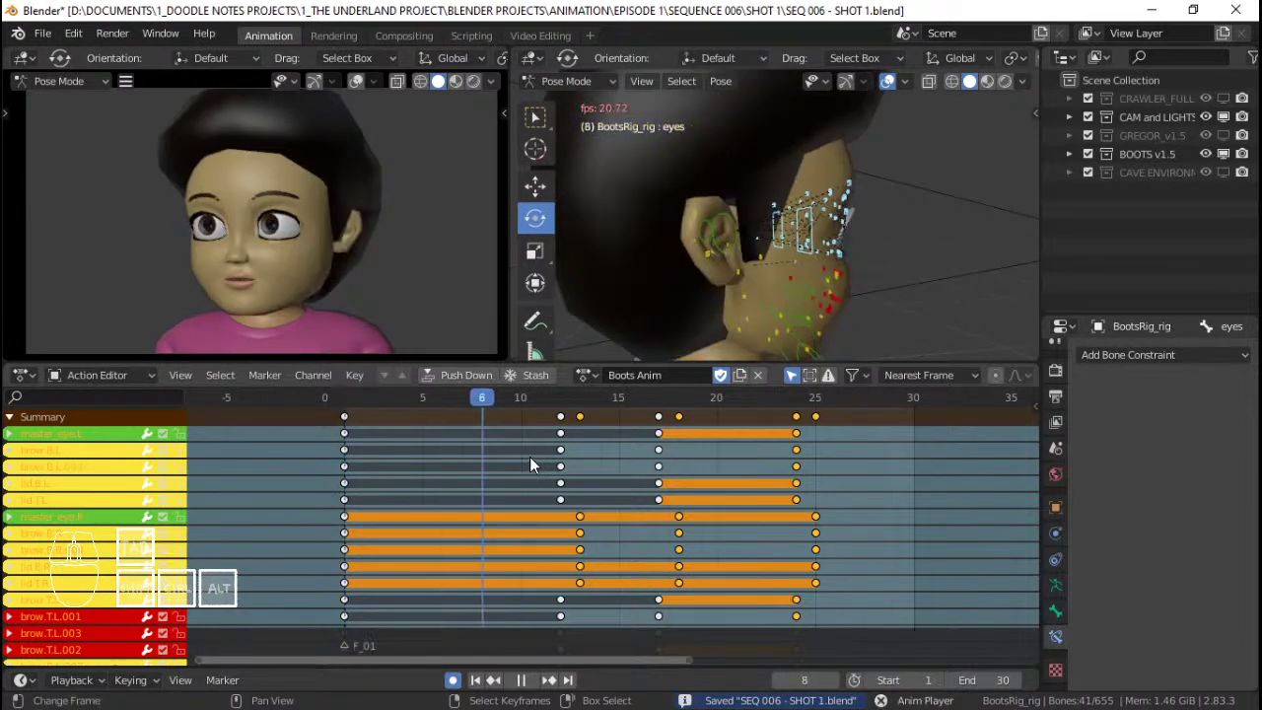
key("space")
left_click(710, 480)
Go to frame 12 and circle-select only the controls around Boots' right eye and brow.
middle_click_drag(710, 236, 749, 234)
left_click(561, 400)
mouse_move(858, 251)
middle_mouse_down()
mouse_move(858, 232)
mouse_move(574, 246)
mouse_move(646, 244)
mouse_move(718, 211)
middle_mouse_up()
key("alt+a")
key("c")
scroll(677, 232, "up", 1)
key("Escape")
scroll(672, 245, "up", 2)
key("c")
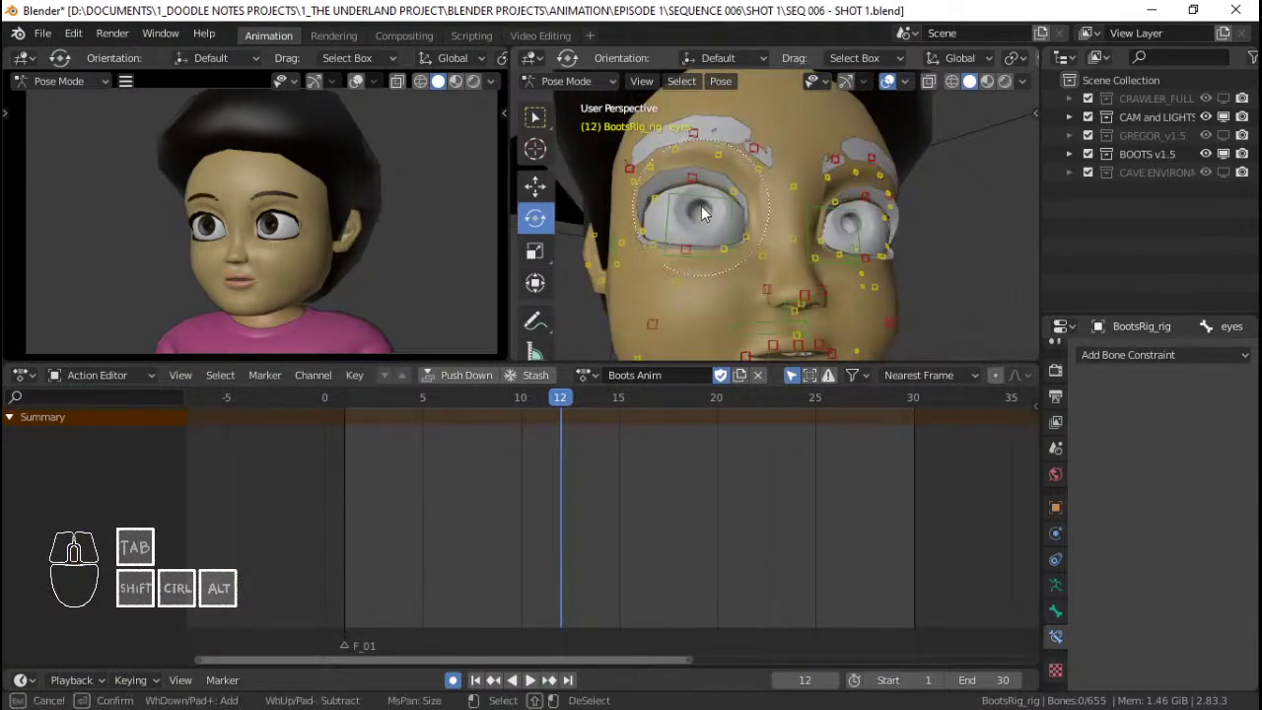
scroll(699, 192, "down", 1)
left_click(697, 195)
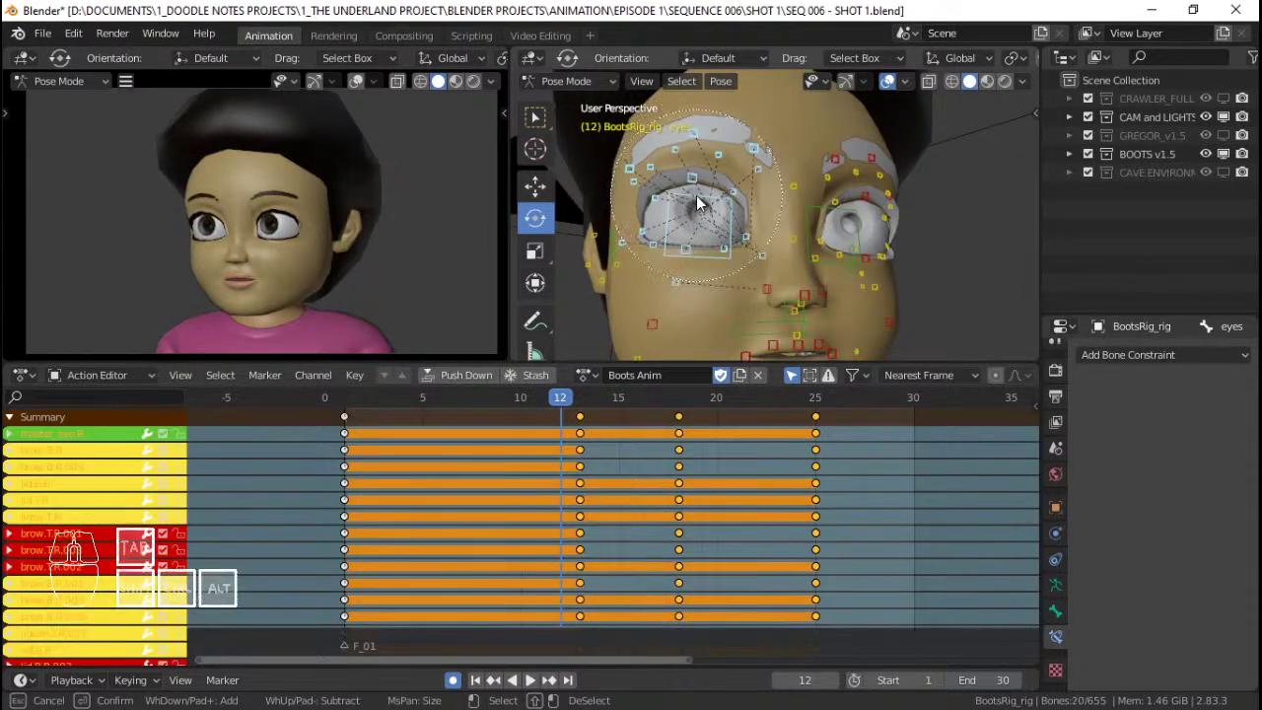
key("Escape")
scroll(712, 307, "down", 1)
scroll(773, 296, "down", 2)
scroll(774, 294, "up", 1)
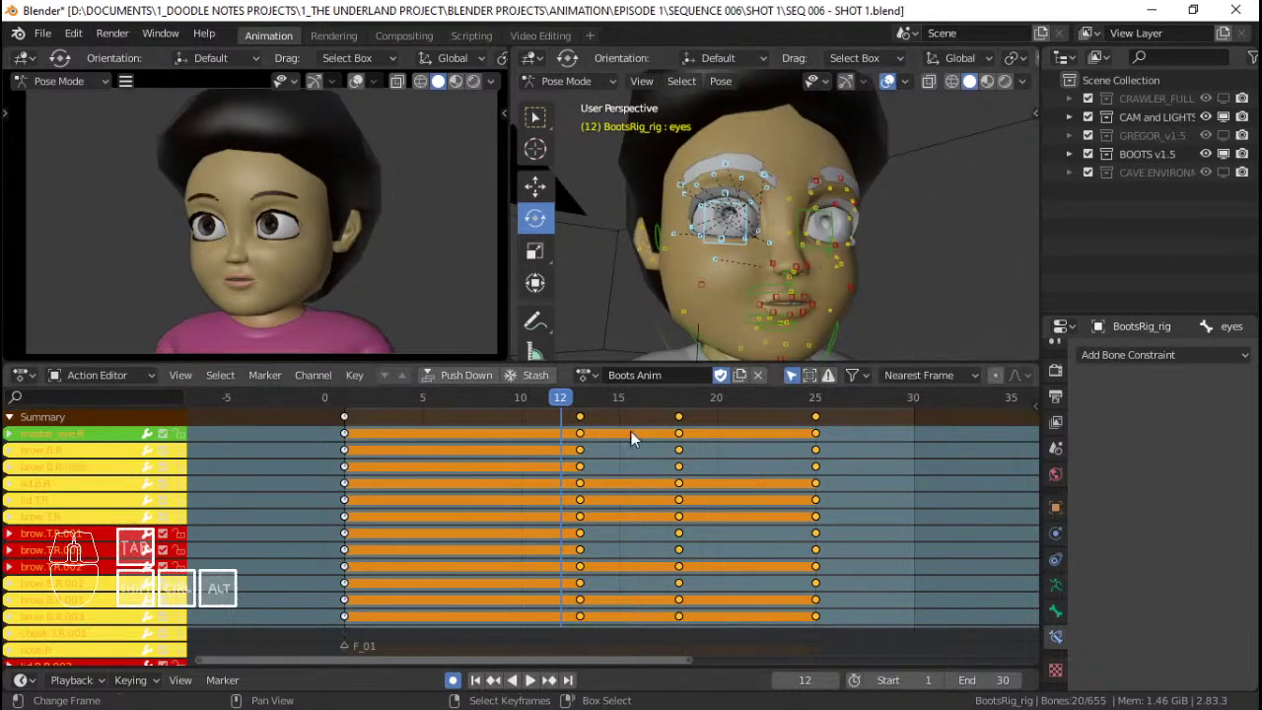
Set the right-eye controls' keyframes at frames 18 and 25 to Back interpolation.
left_click(666, 416)
key("space")
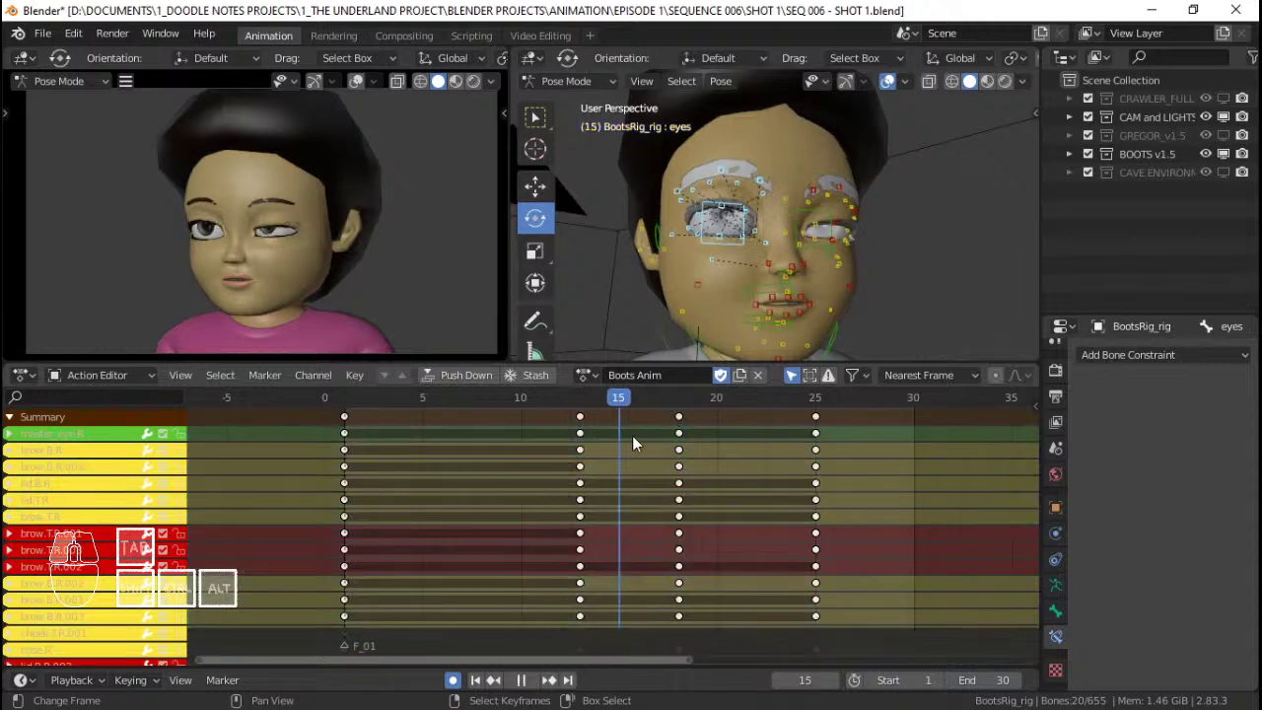
left_click_drag(683, 434, 757, 421)
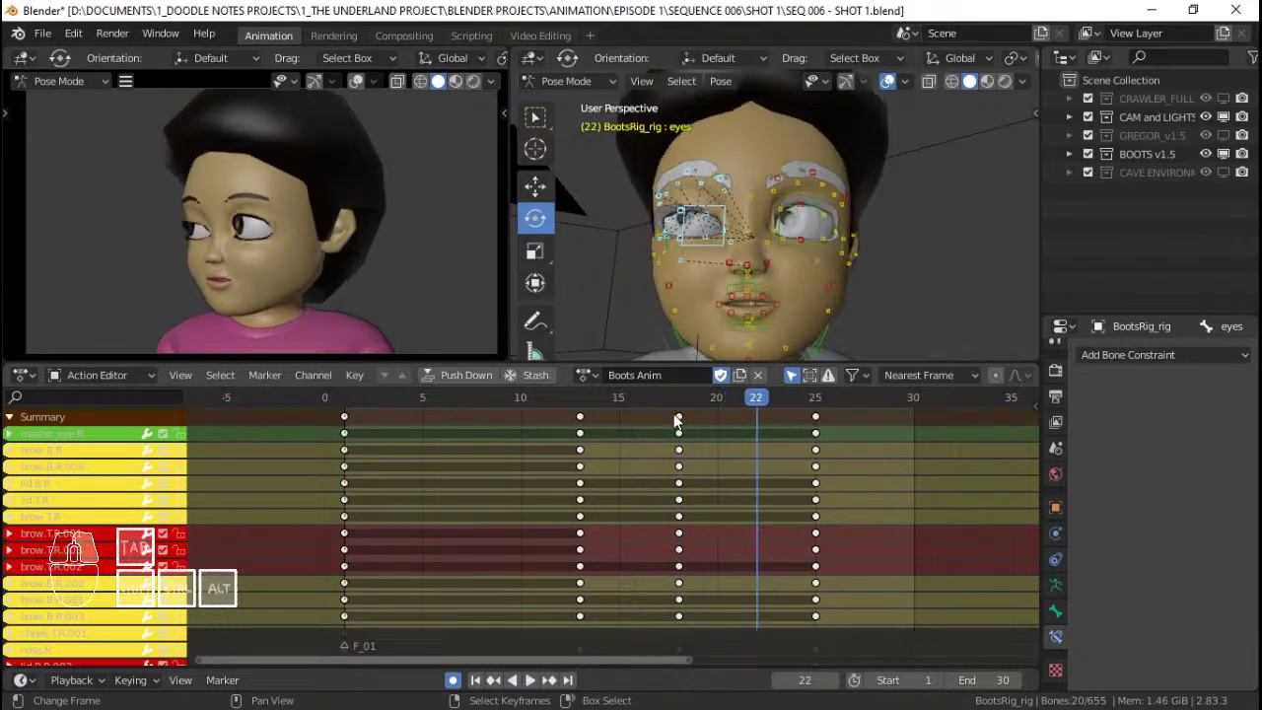
right_click(680, 417)
key("t")
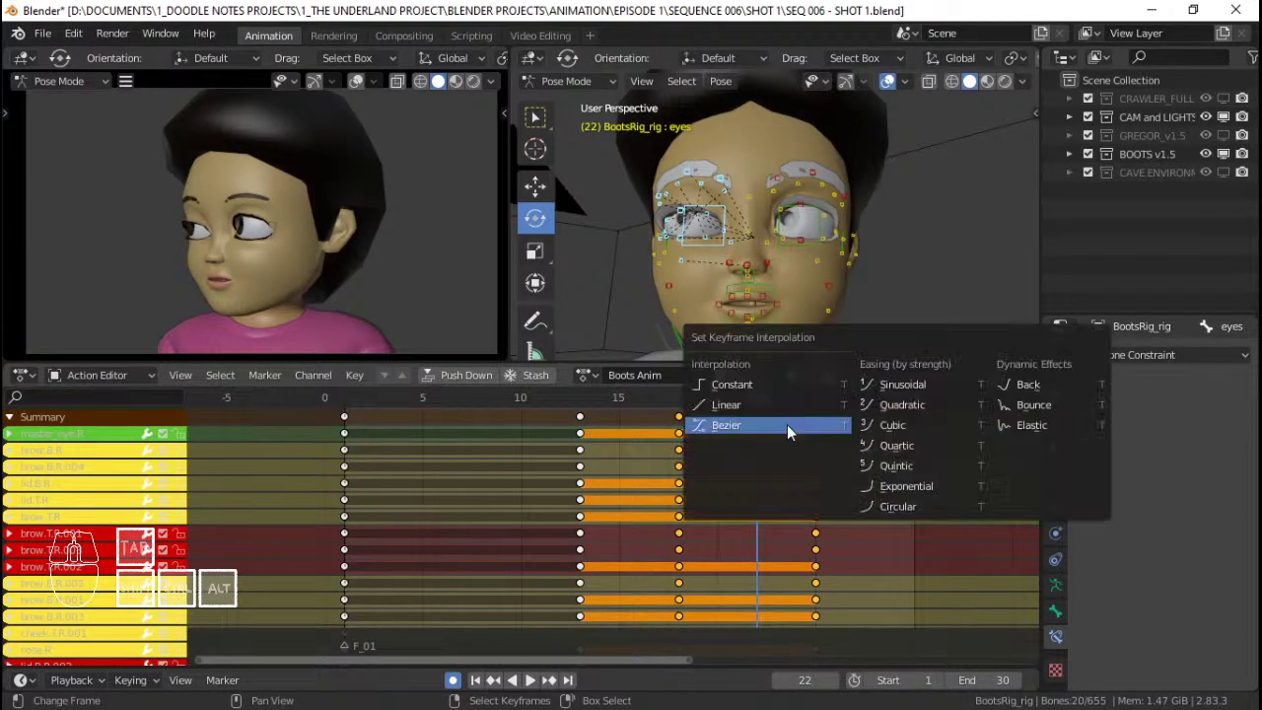
left_click(996, 388)
Move the right-eye controls' frame 25 keyframes two frames later, to frame 27, and play back and scrub the result.
right_click(816, 419)
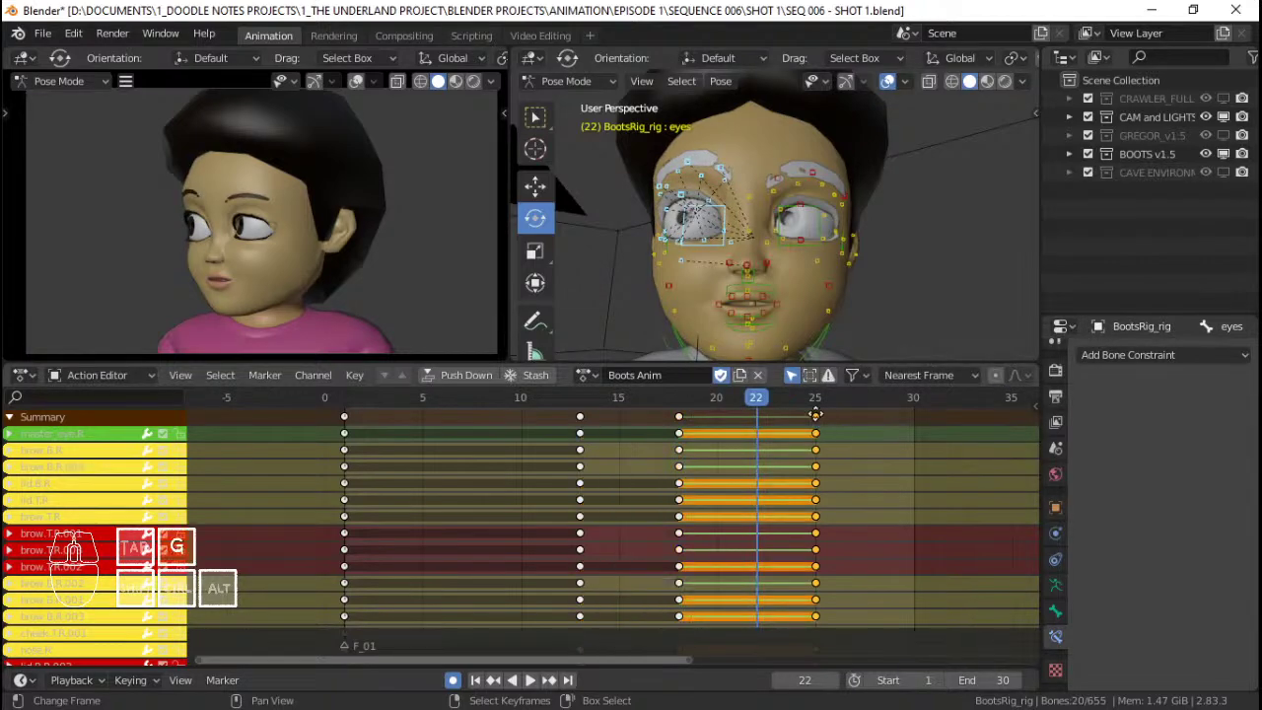
key("g")
left_click(857, 417)
left_click(591, 453)
key("space")
key("space")
left_click_drag(594, 452, 858, 455)
Circle-select only the left-eye controls and set their keyframes at frames 17 and 24 to Back interpolation.
middle_click_drag(796, 239, 807, 203)
key("alt+a")
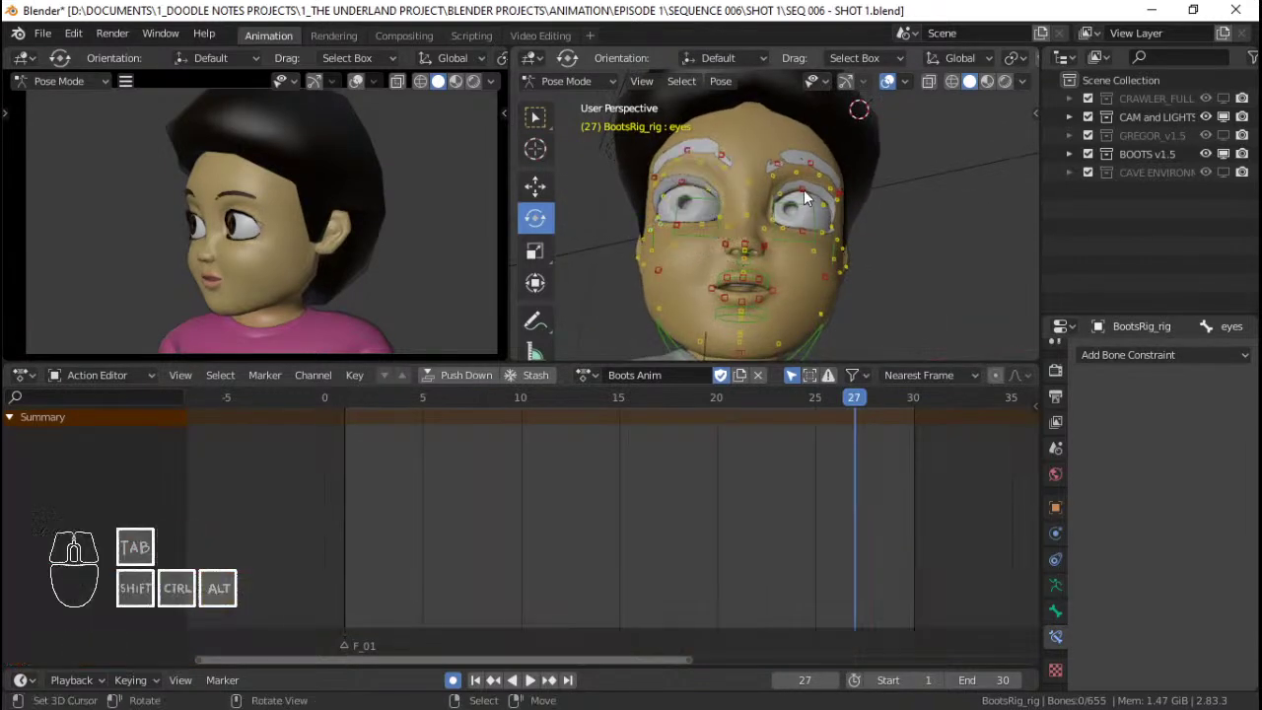
key("c")
left_click(805, 187)
right_click(803, 193)
left_click(658, 415, "shift")
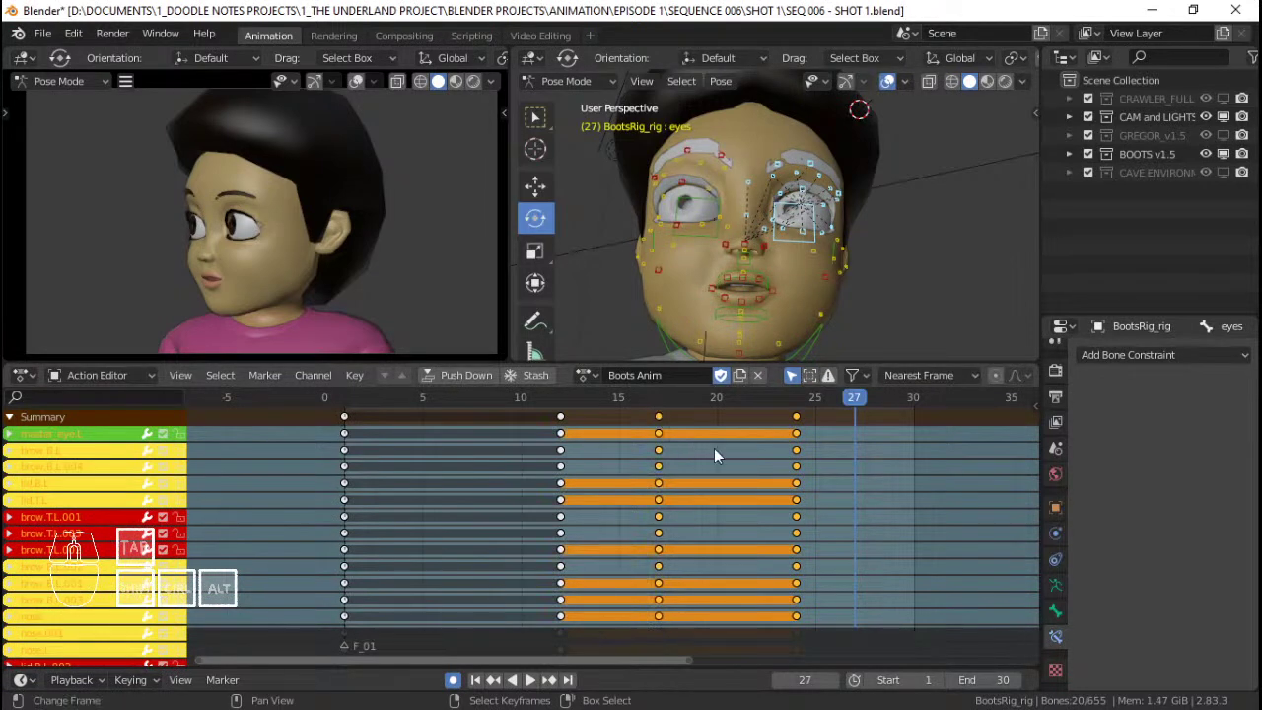
key("t")
left_click(699, 446)
Move the left-eye controls' frame 24 keyframes to frame 27 and play back the blink.
right_click_drag(797, 418, 855, 418)
left_click_drag(564, 434, 554, 435)
key("space")
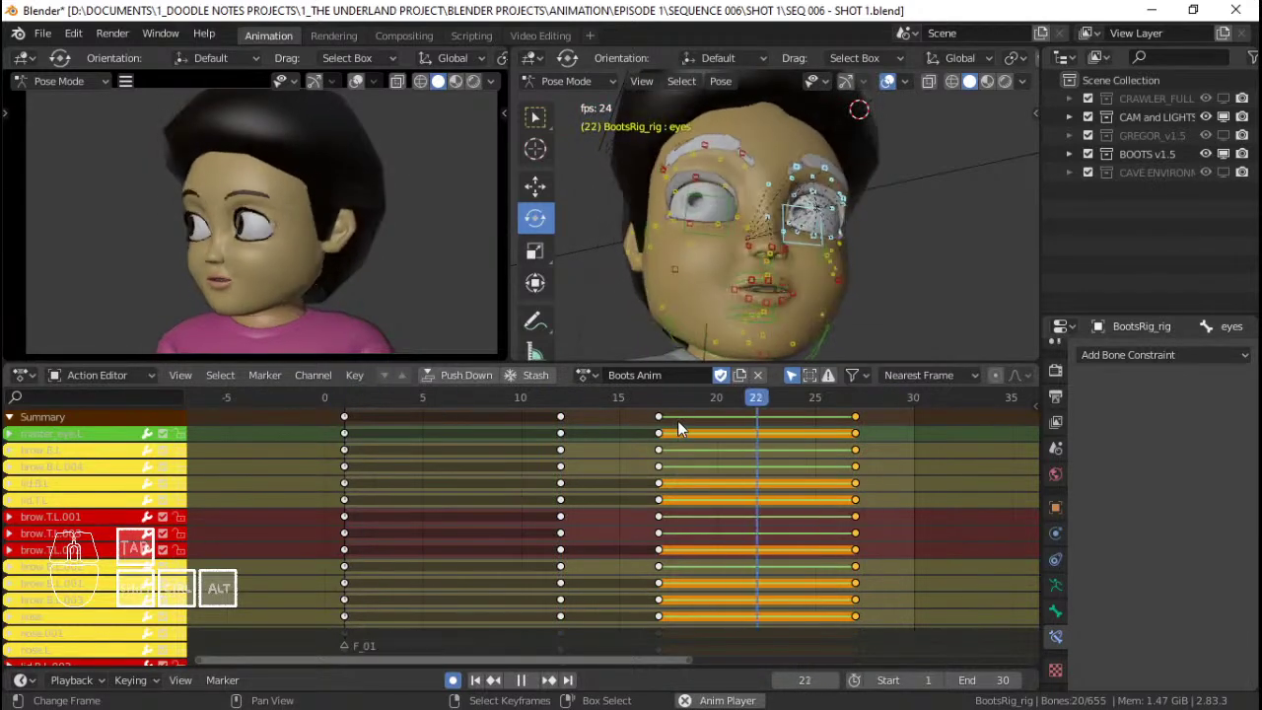
key("space")
Move the left-eye controls' frame 27 keyframes to frame 29 and repeatedly scrub and replay the shot.
key("g")
left_click(892, 465)
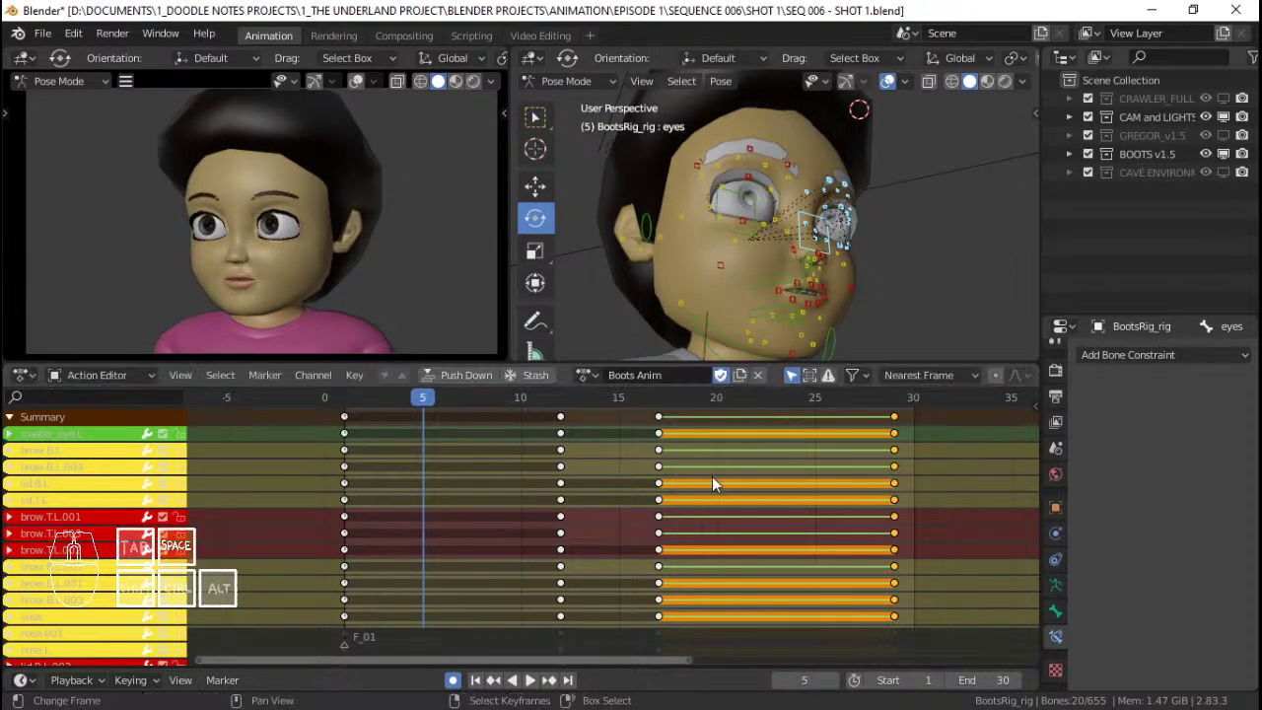
key("space")
key("space")
key("space")
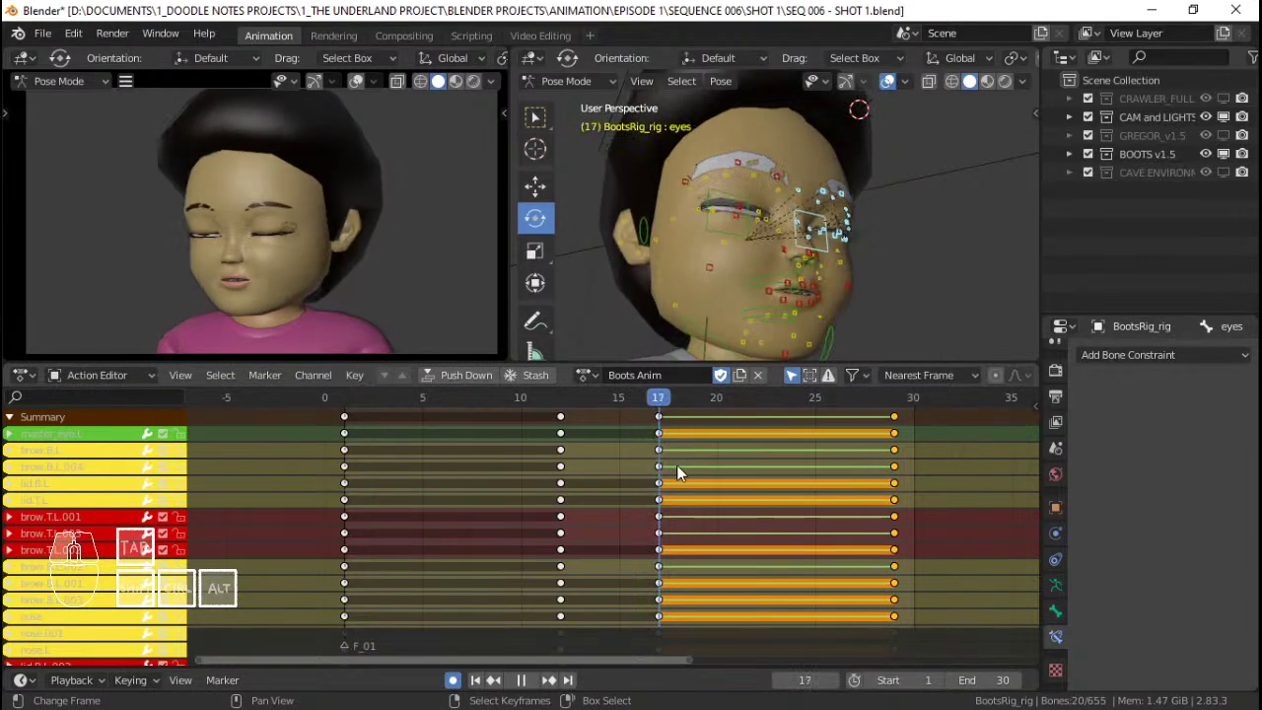
left_click_drag(671, 468, 635, 433)
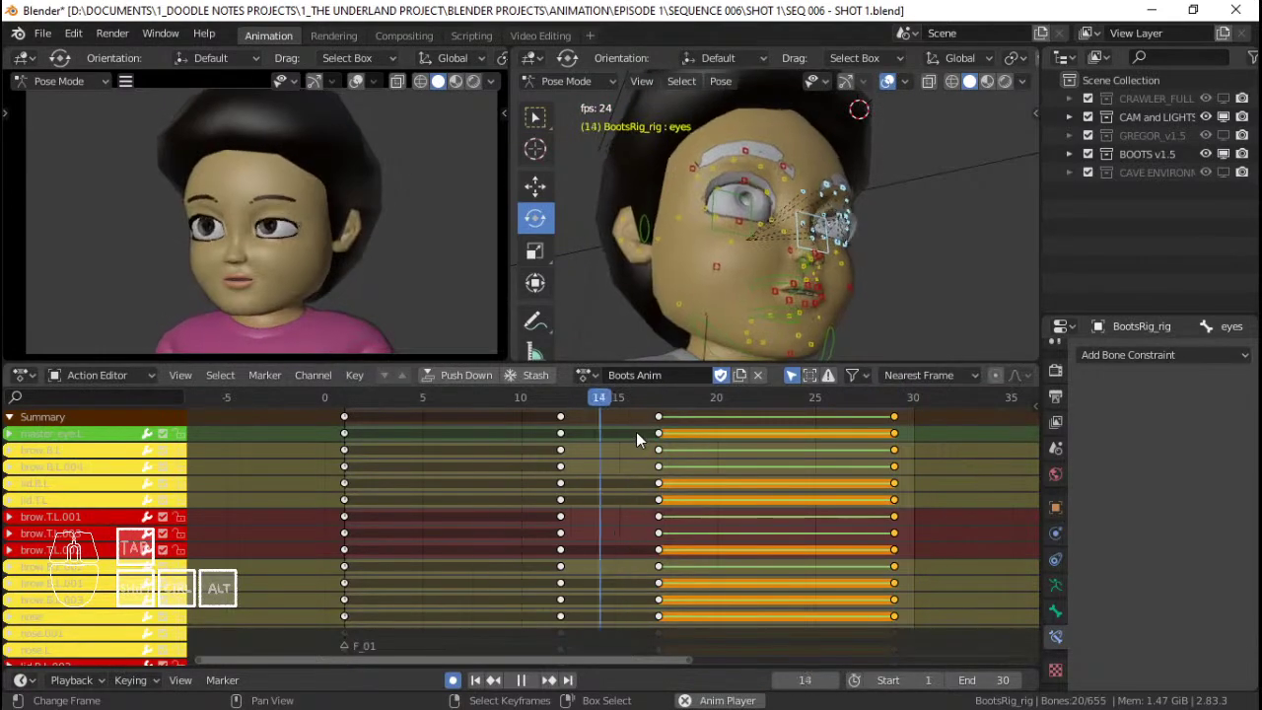
key("space")
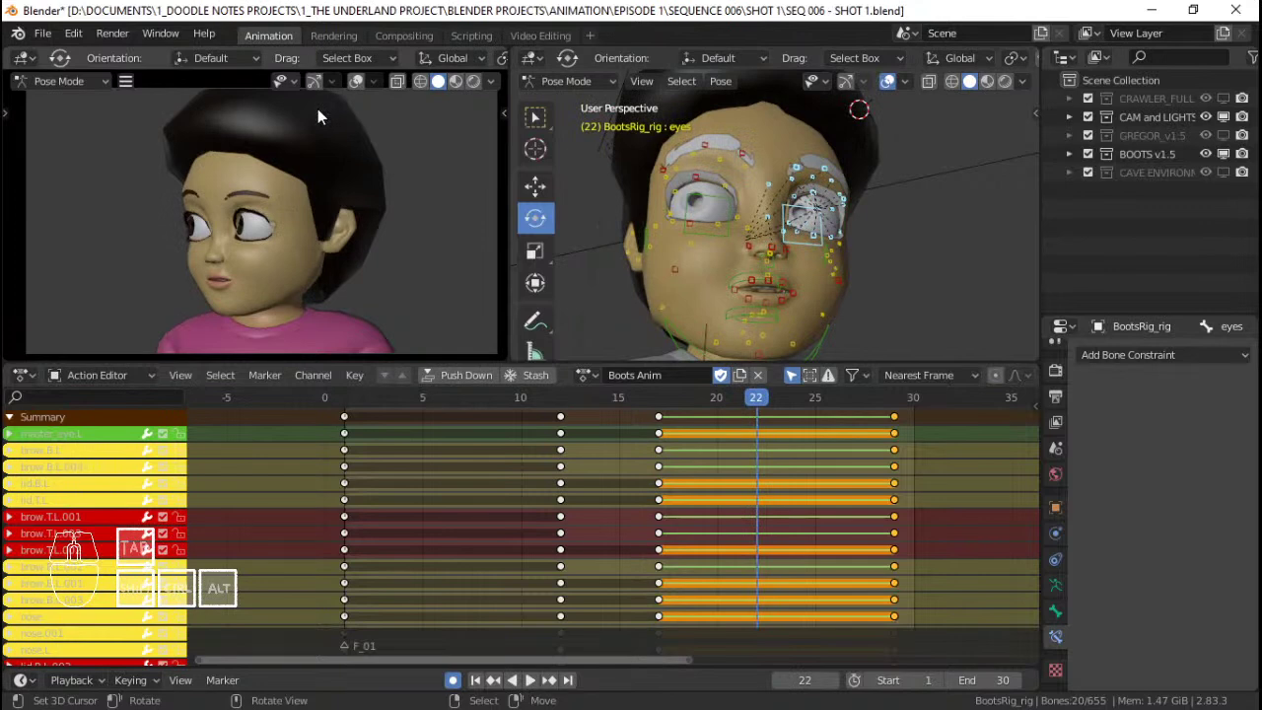
key("space")
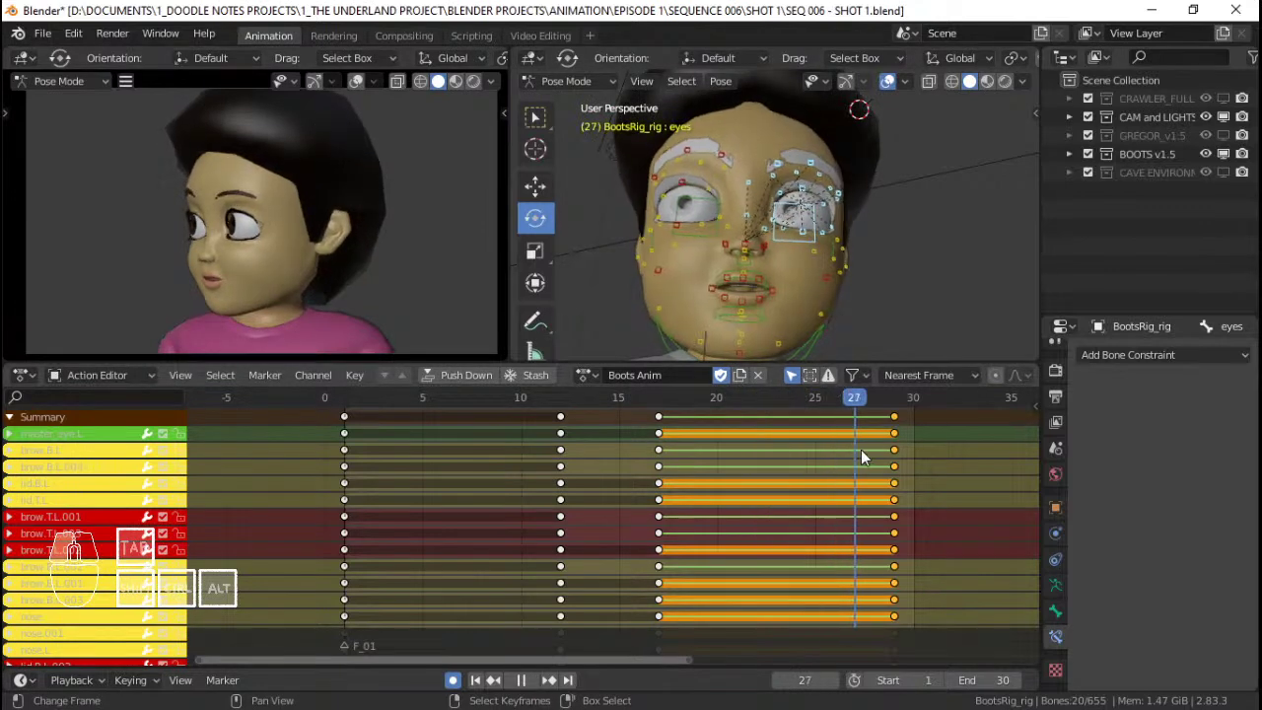
key("space")
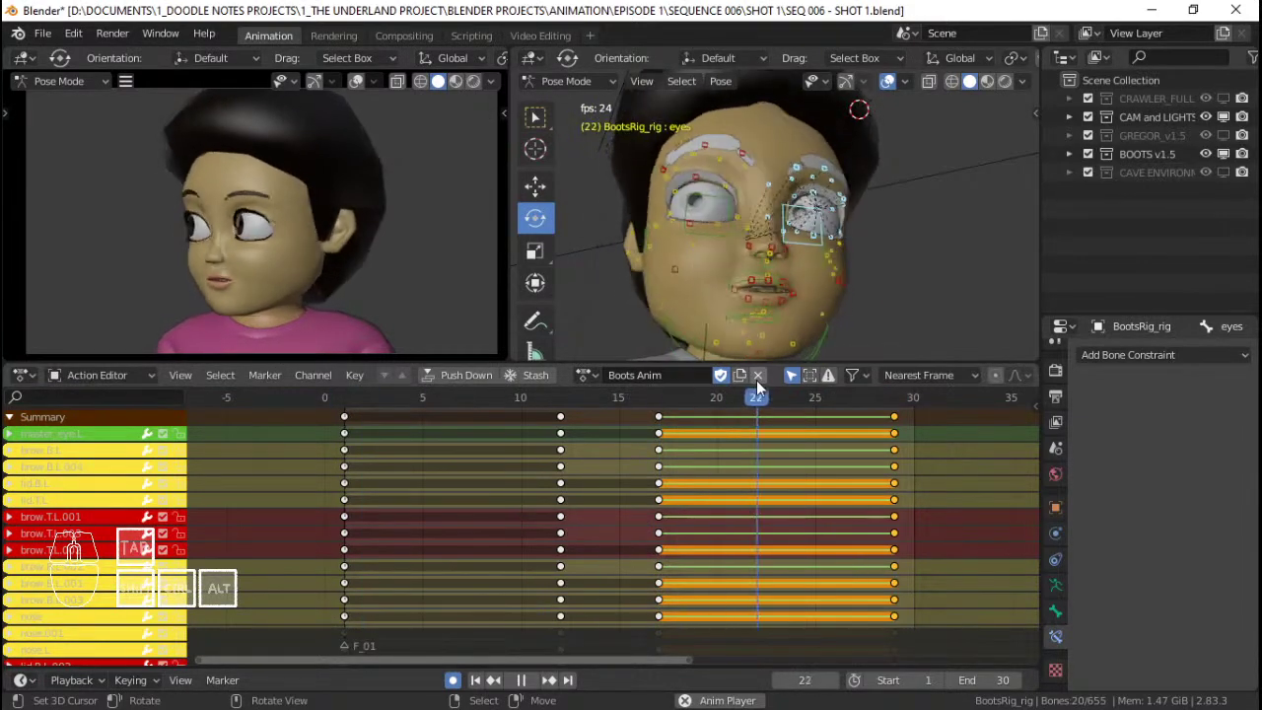
Save the file, switch the Boots rig to Object Mode and show the GREGOR_v1.5 collection in the viewports.
key("ctrl+s")
key("ctrl+Tab")
middle_click_drag(738, 174, 779, 242)
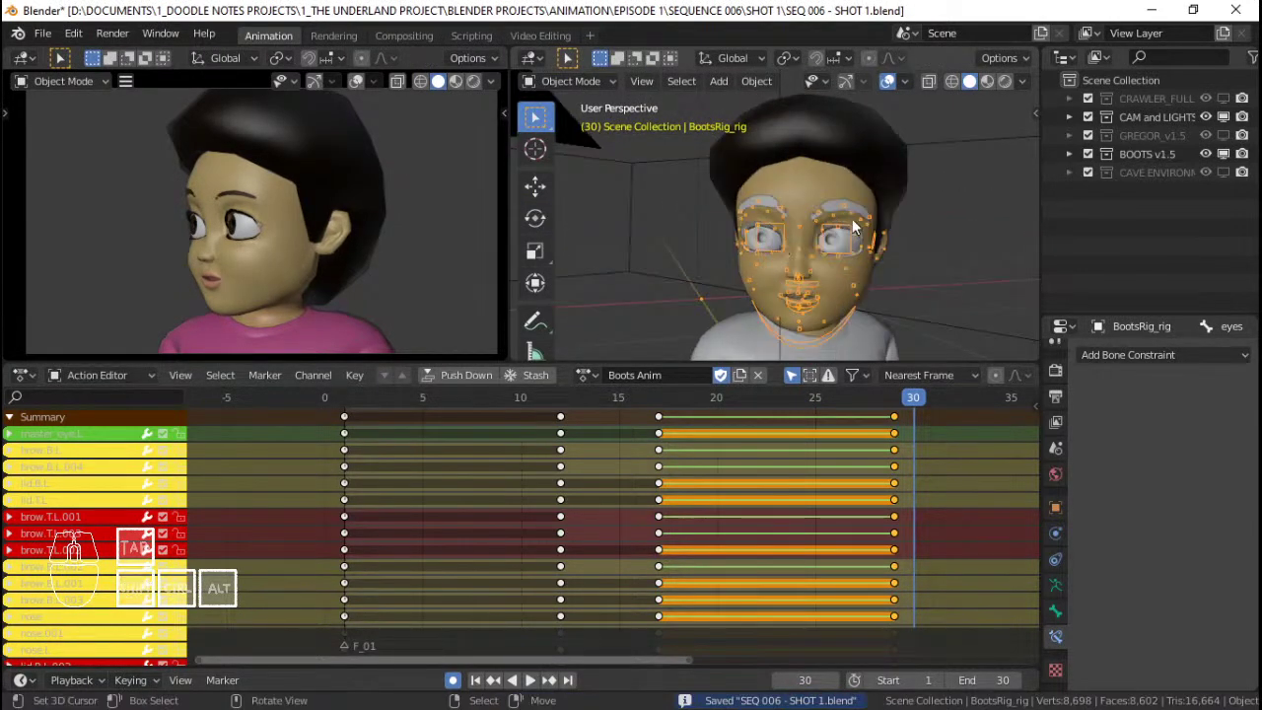
middle_click_drag(978, 202, 938, 191)
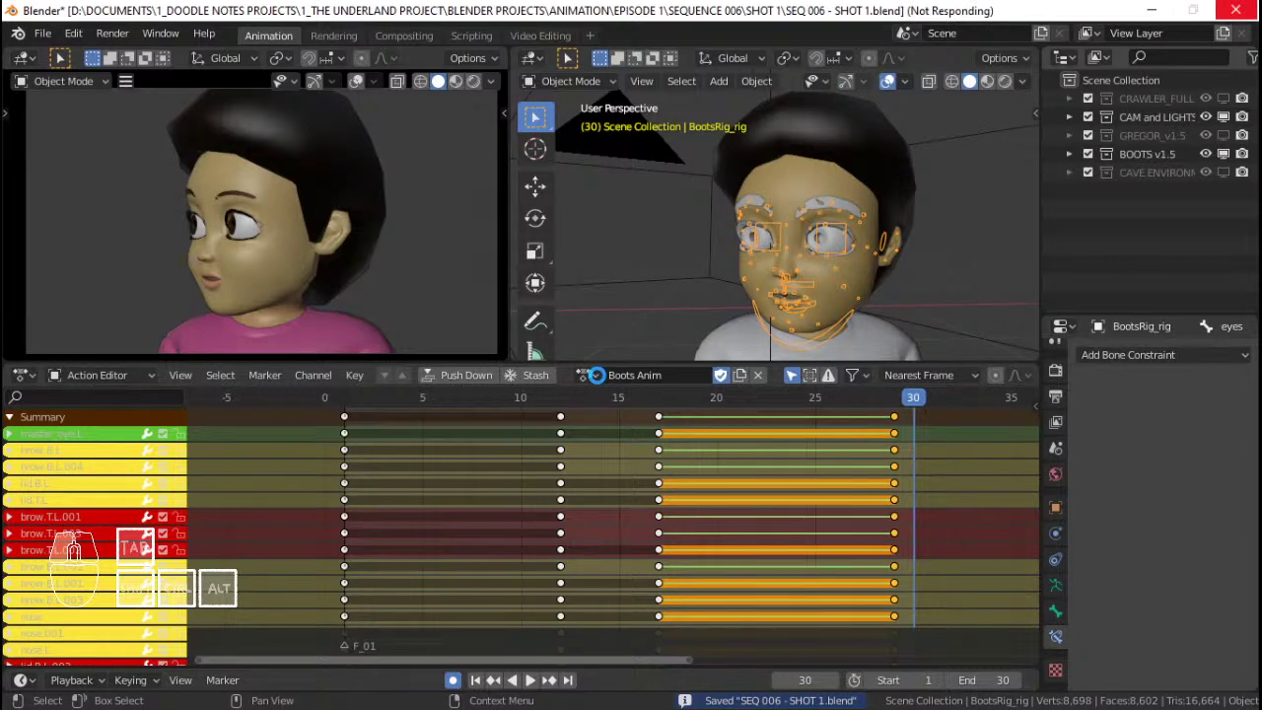
left_click(596, 375)
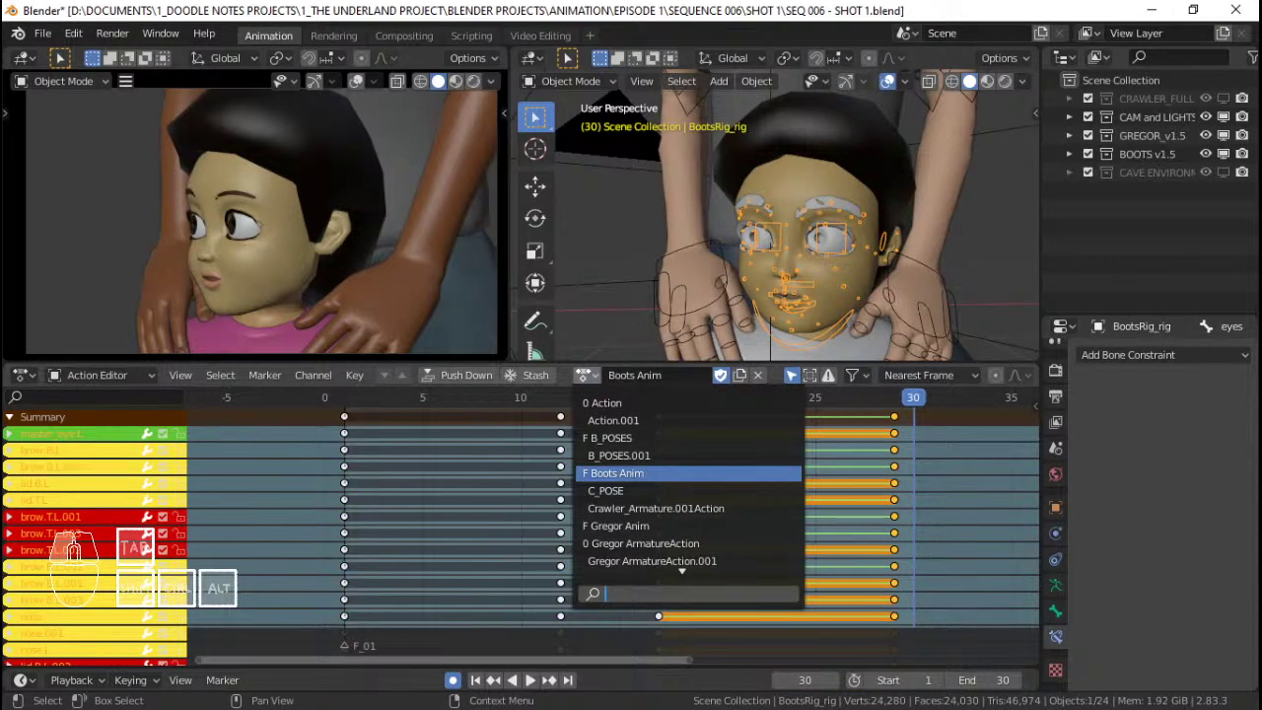
left_click(594, 380)
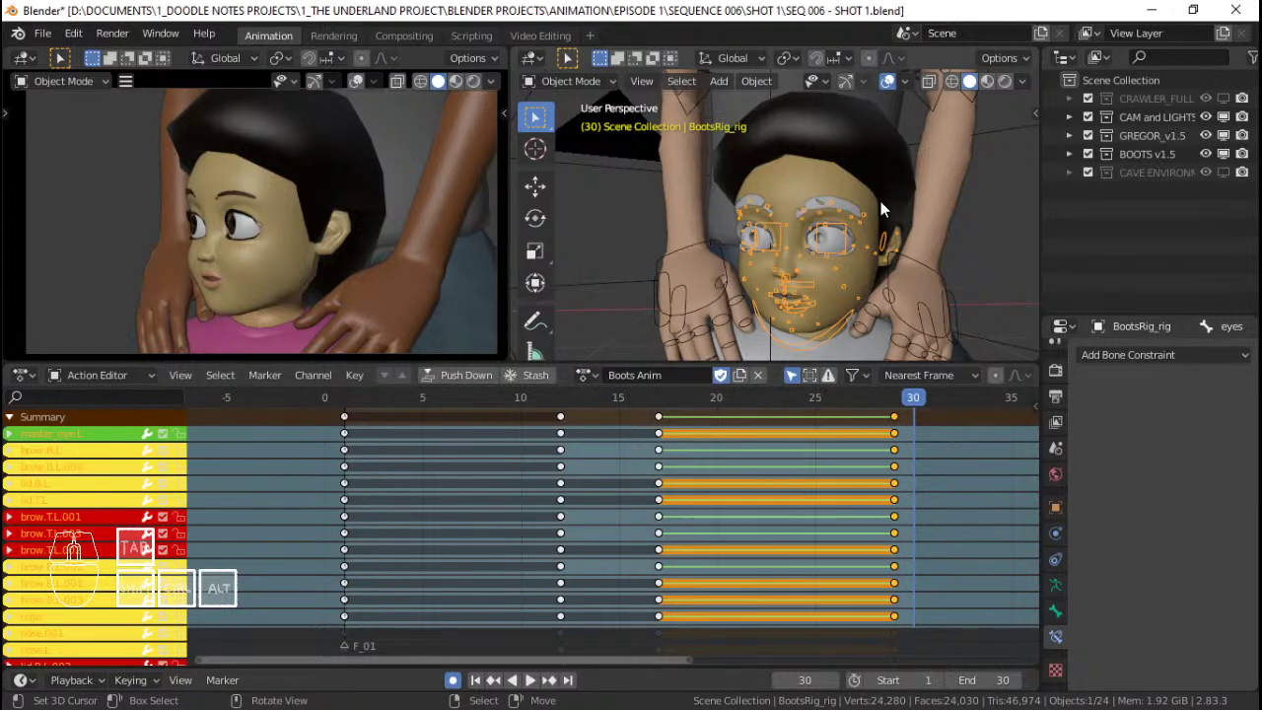
Show the CAVE ENVIRONMENT collection in the viewports, play the shot from frame 1 and save the file.
key("ctrl+s")
middle_click_drag(802, 201, 845, 231)
scroll(859, 222, "down", 4)
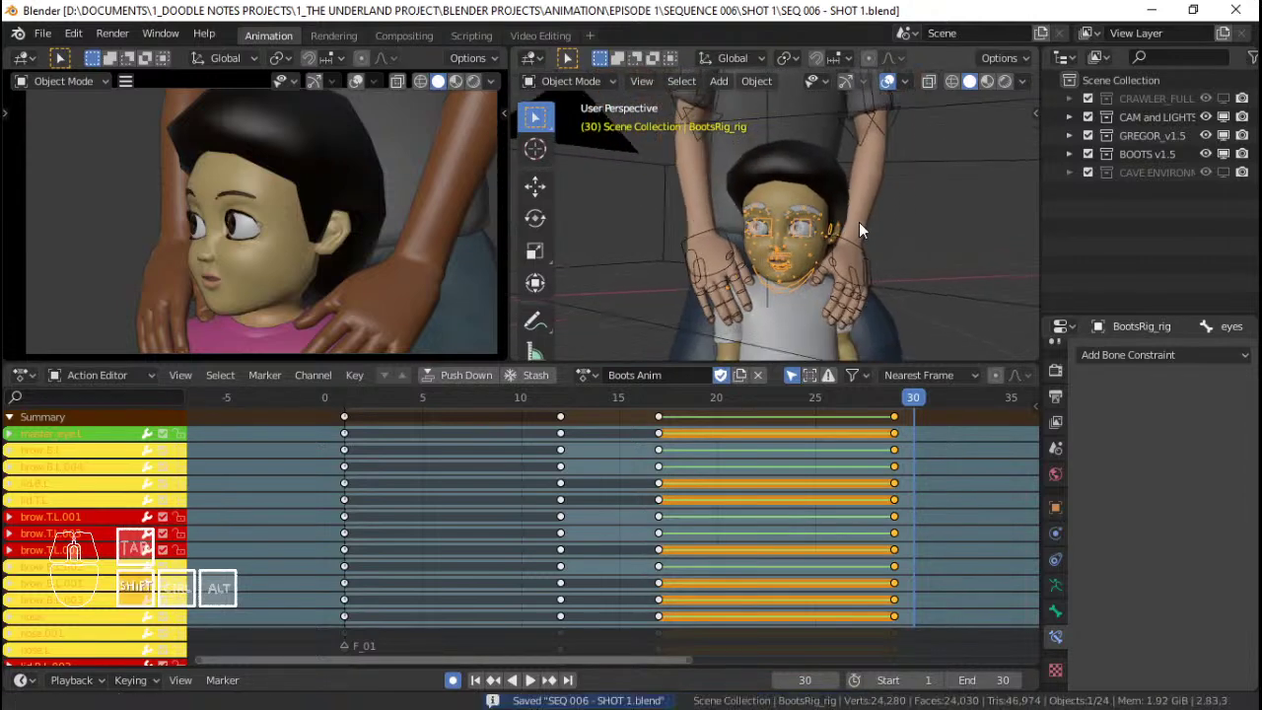
left_click(1224, 172)
key("shift+Left")
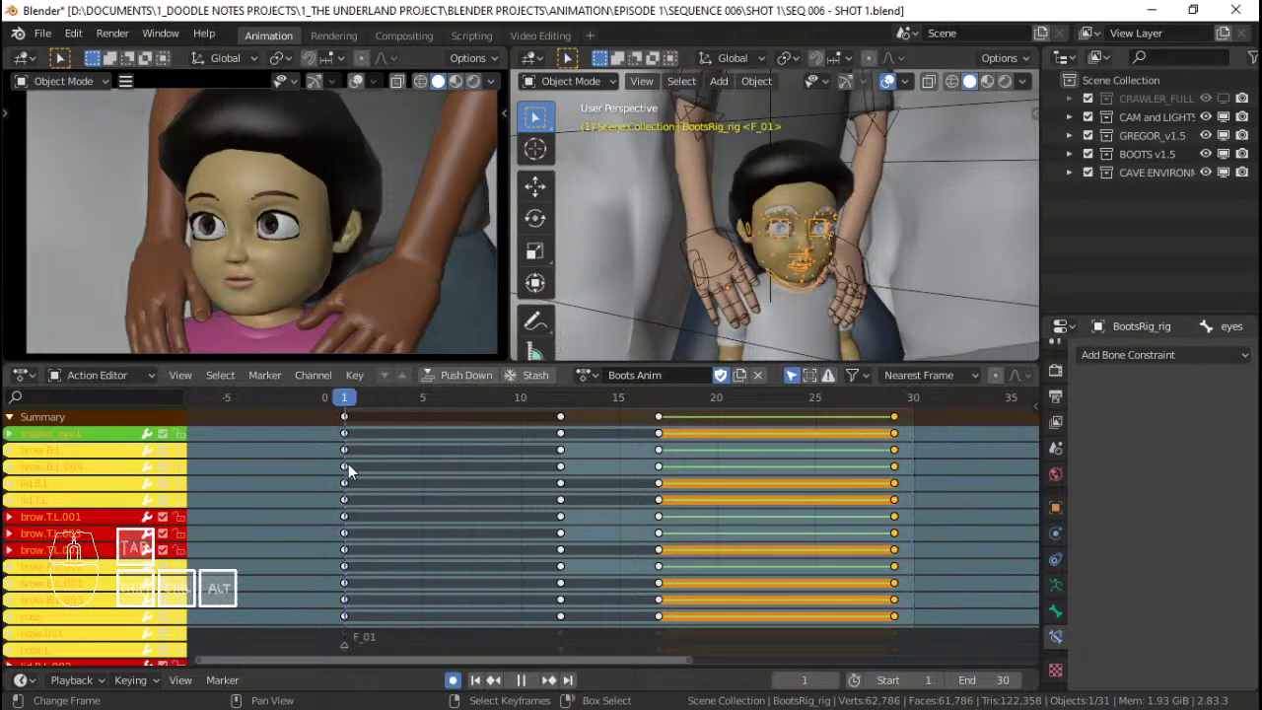
key("space")
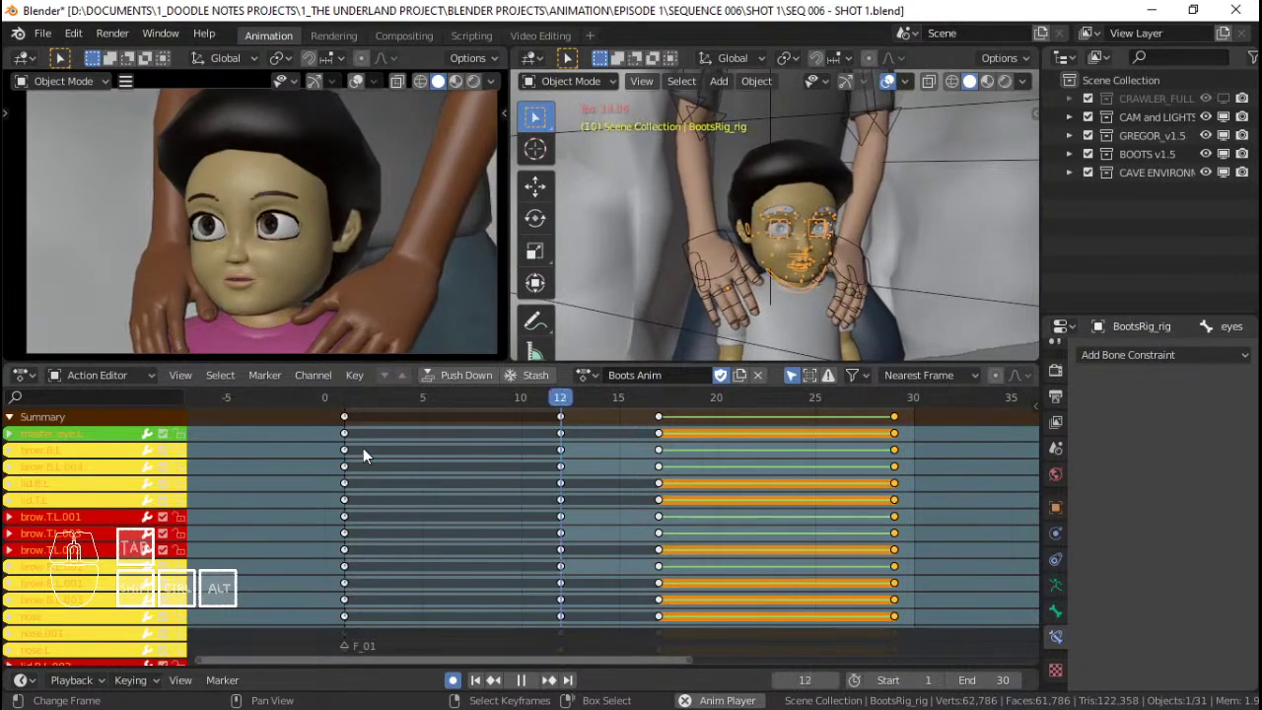
key("space")
key("ctrl+s")
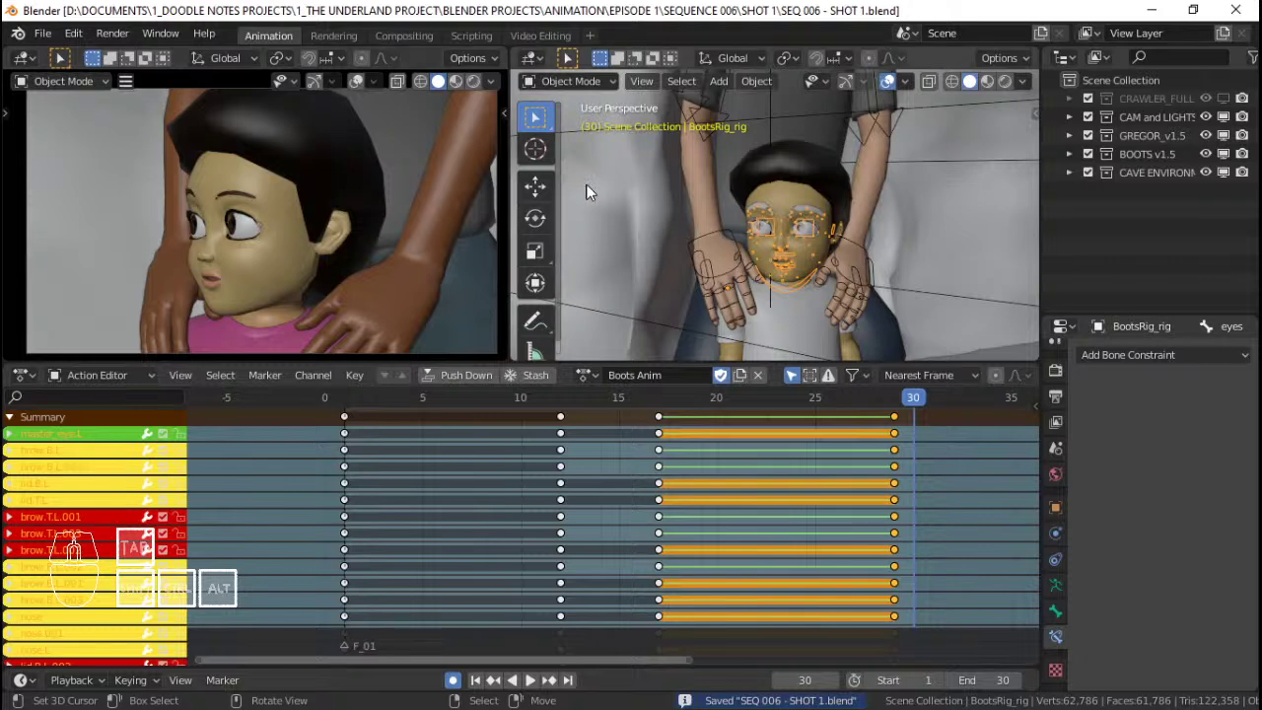
middle_click_drag(598, 446, 632, 448)
key("ctrl+s")
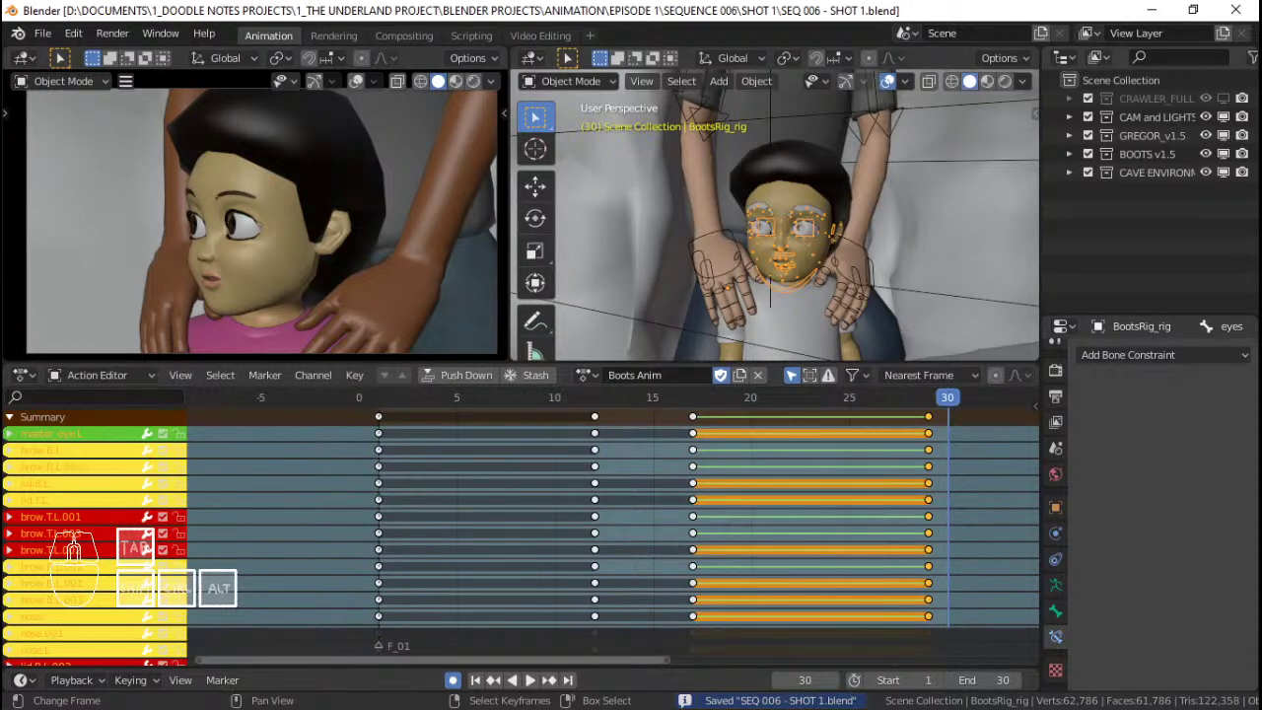
Switch to the SQ 006 picture shotlist in Krita, mark shot 1 with an orange Refined check, save, and return to Blender.
key("alt+Tab")
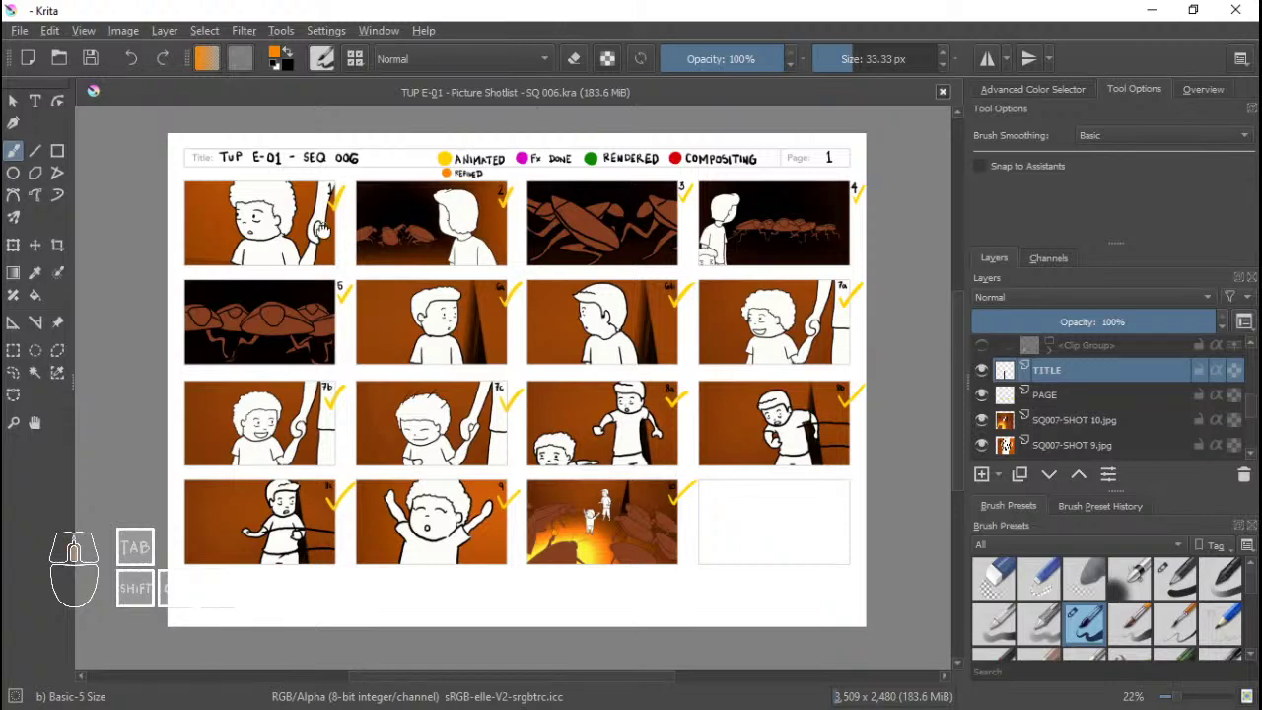
scroll(608, 188, "up", 3, "ctrl")
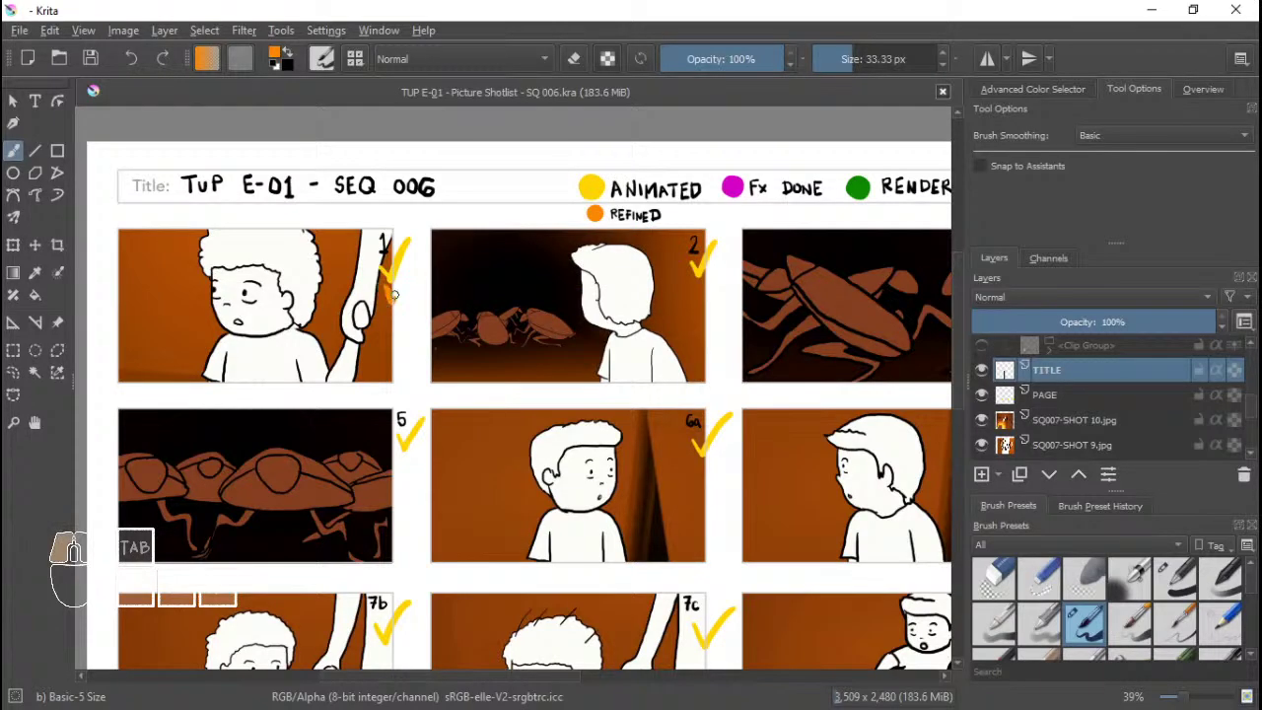
scroll(471, 226, "down", 3, "ctrl")
middle_click_drag(471, 234, 519, 226)
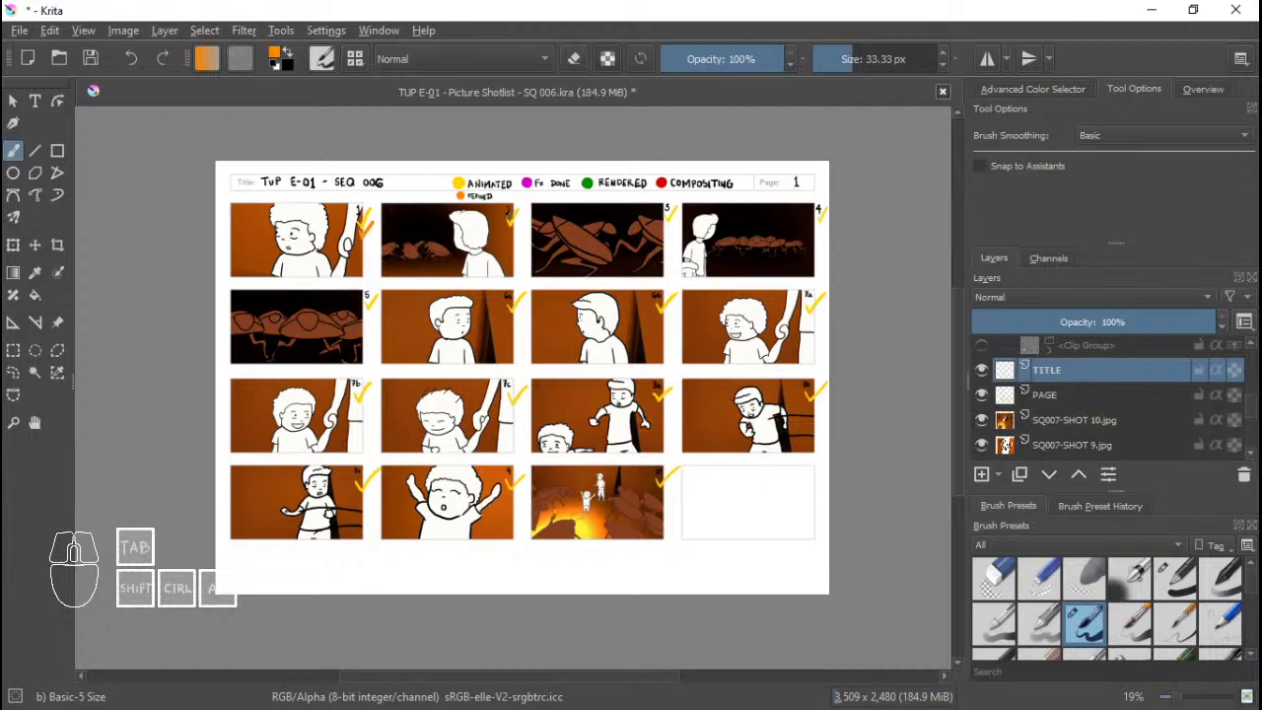
key("ctrl+s")
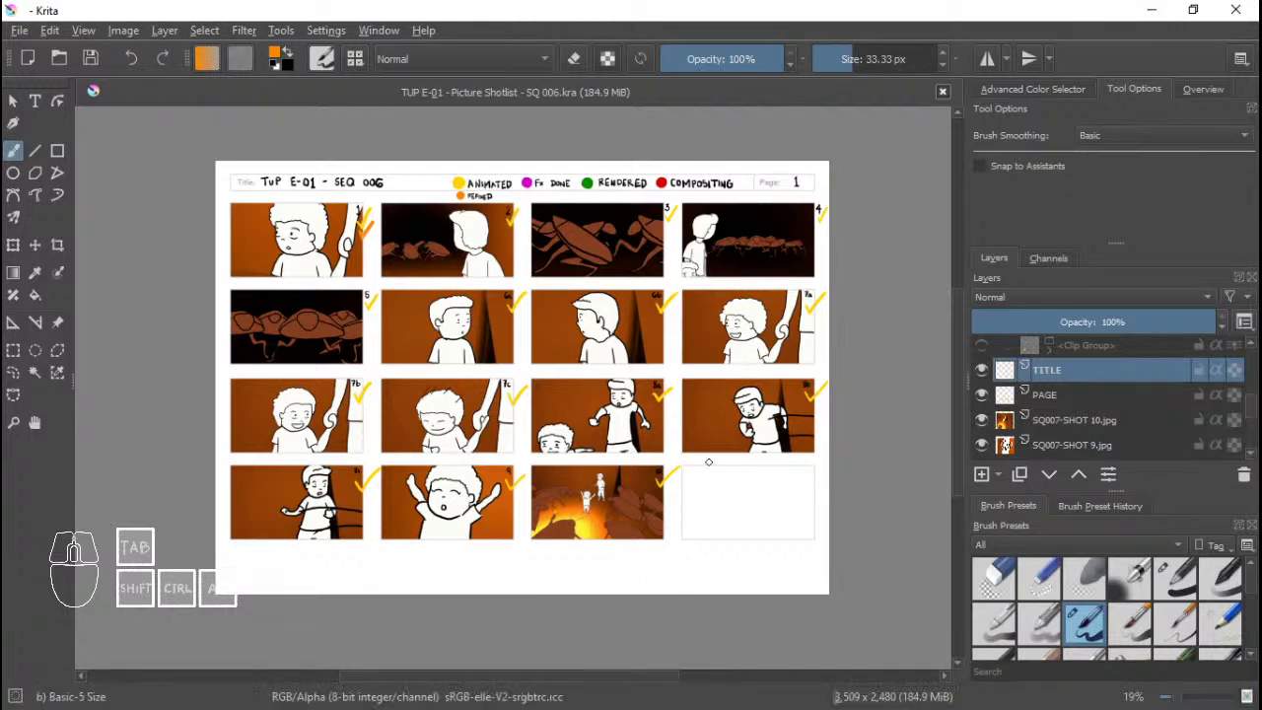
left_click(1152, 9)
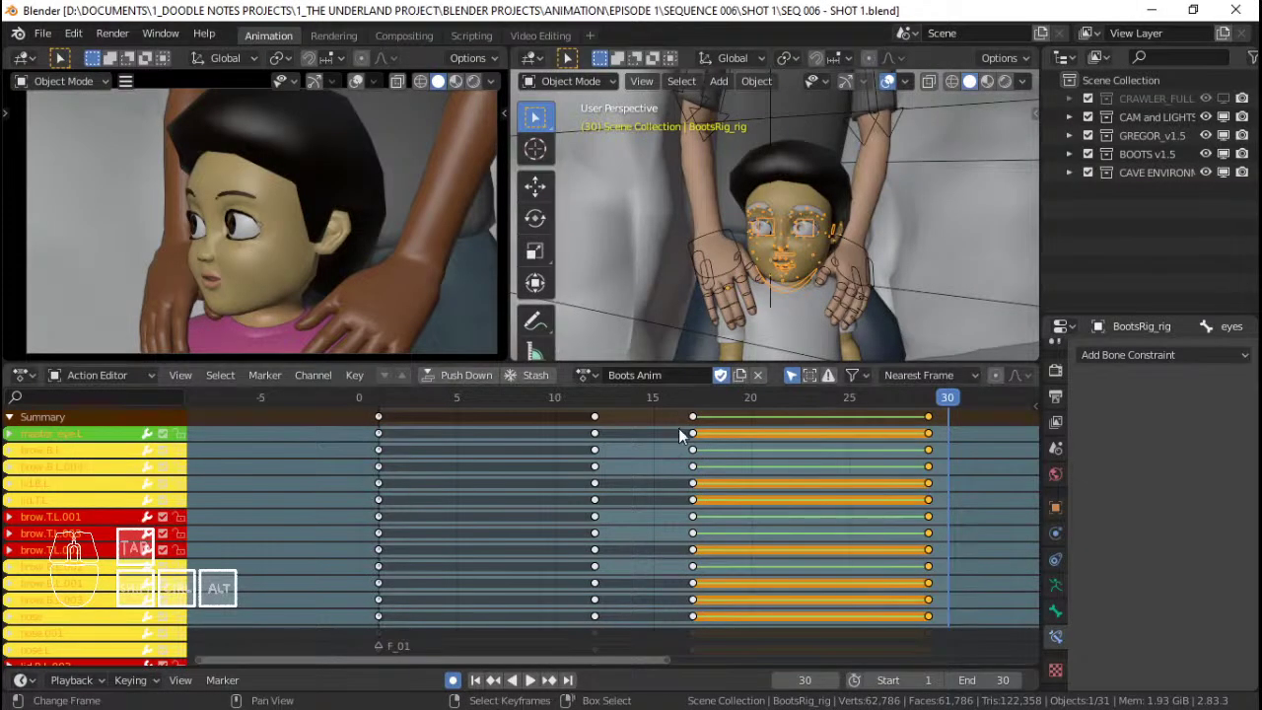
Start playback of the shot and hide the GREGOR_v1.5 and CAVE ENVIRONMENT collections in the viewports.
key("space")
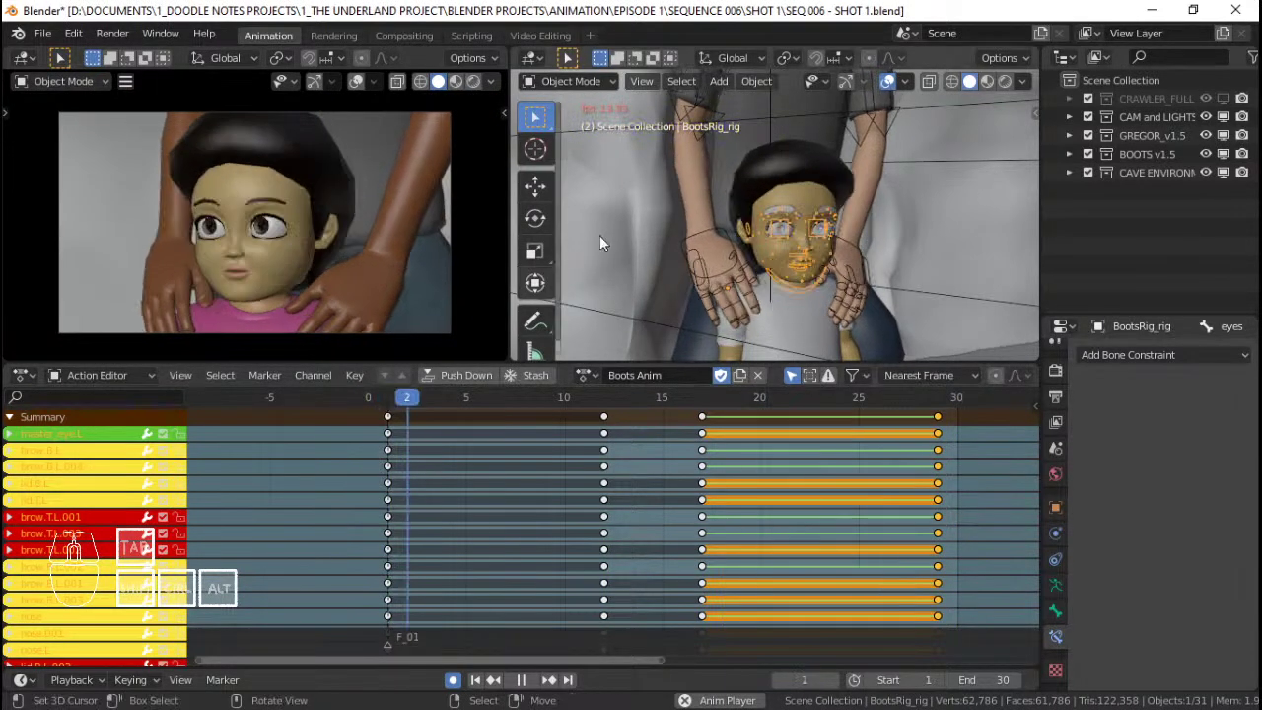
left_click(1224, 135)
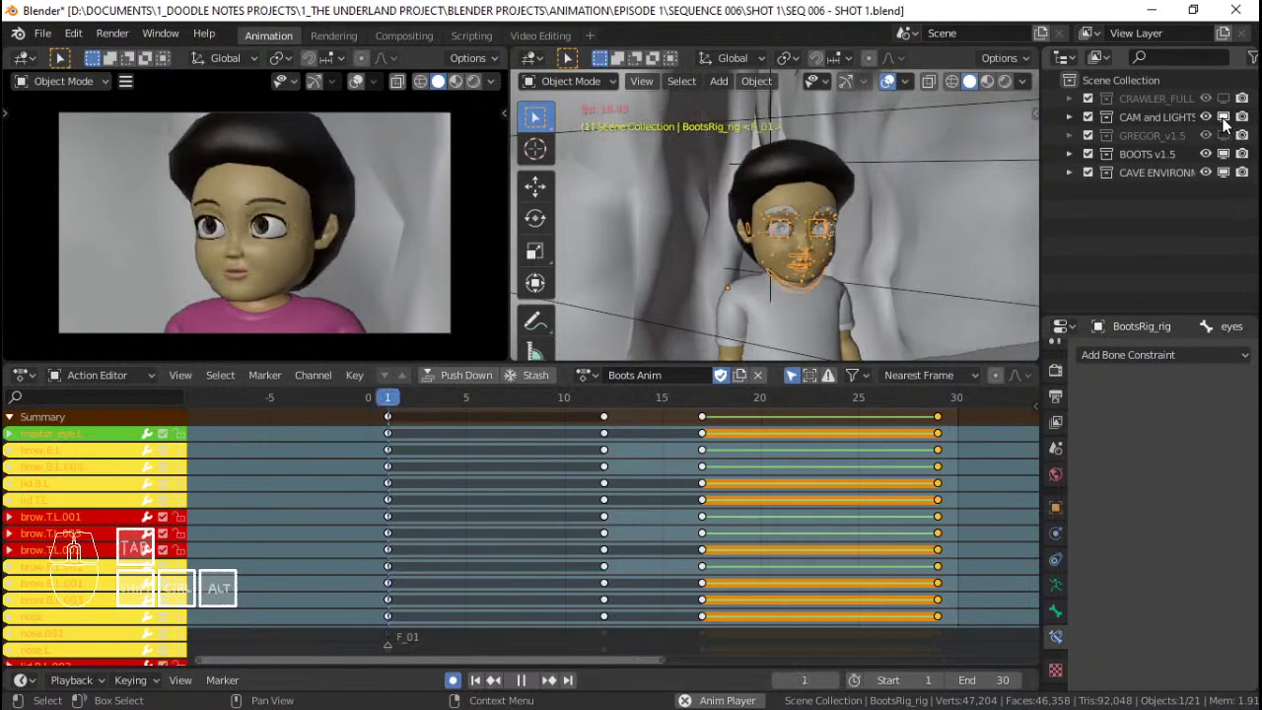
left_click(1224, 172)
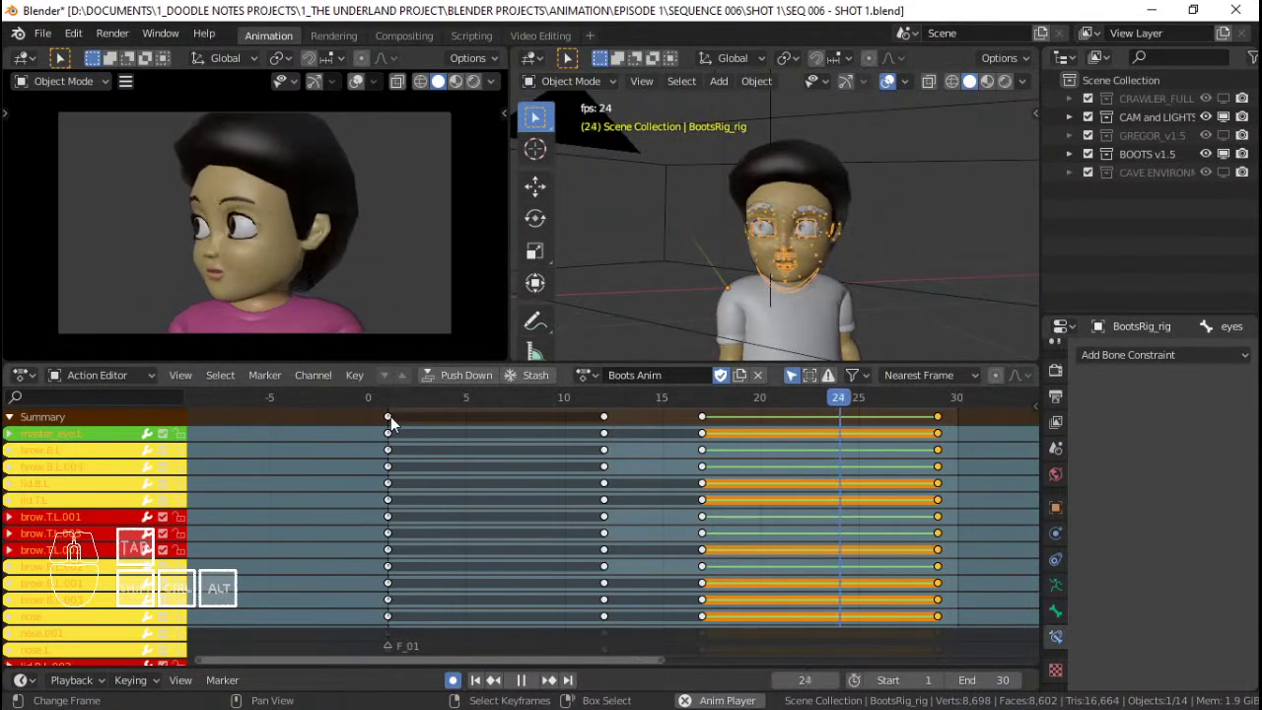
Maximize the camera view, play back Boots' head turn and blink, and restore the previous layout.
key("ctrl+space")
scroll(545, 312, "down", 3)
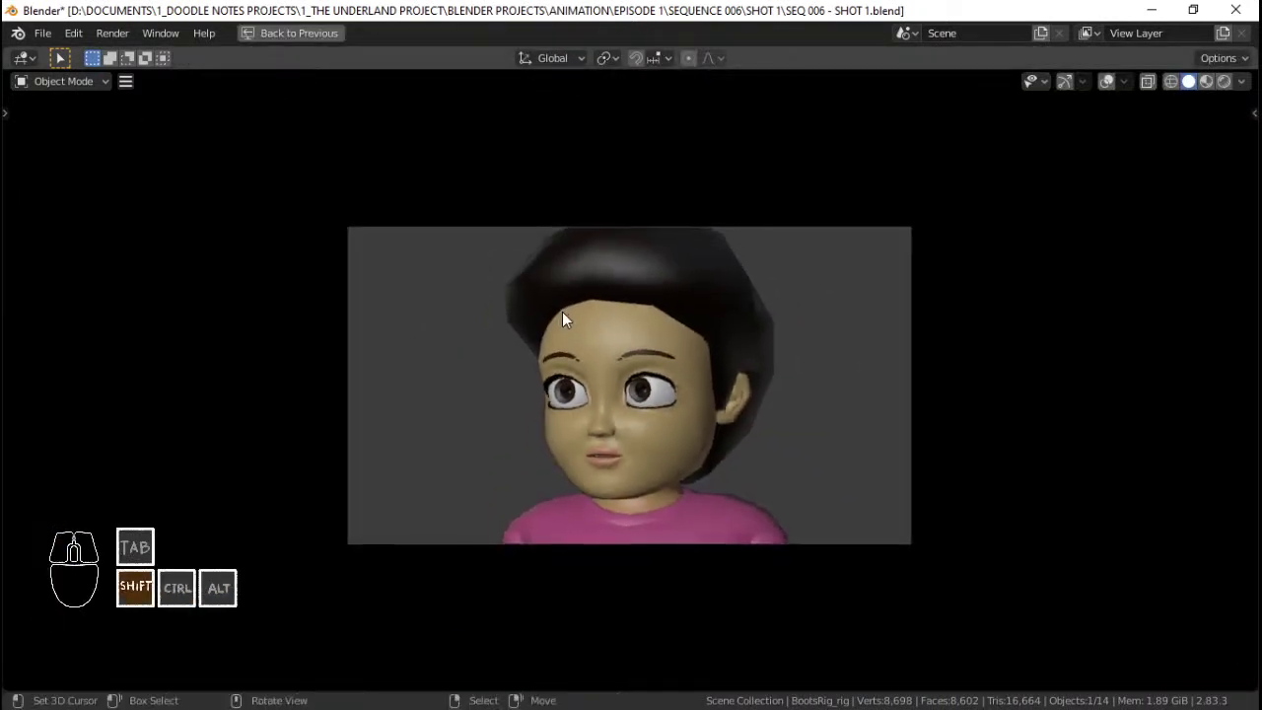
scroll(561, 315, "up", 4)
scroll(614, 313, "down", 3)
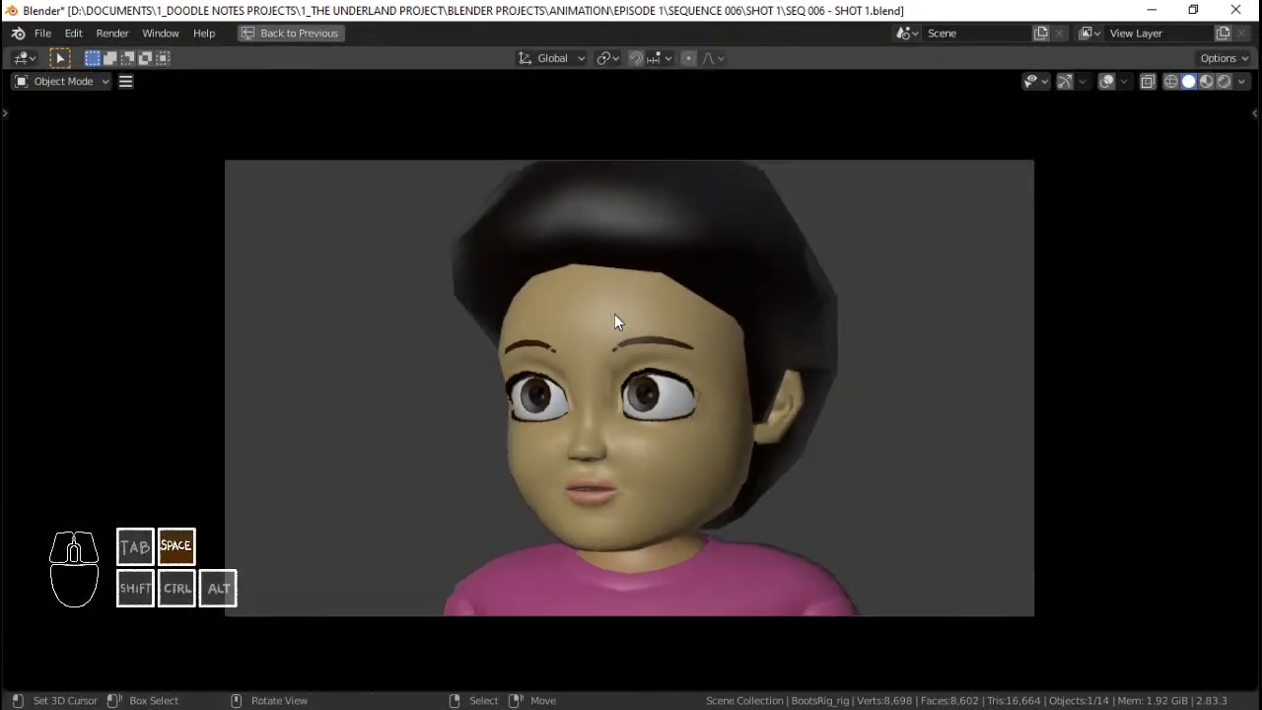
key("space")
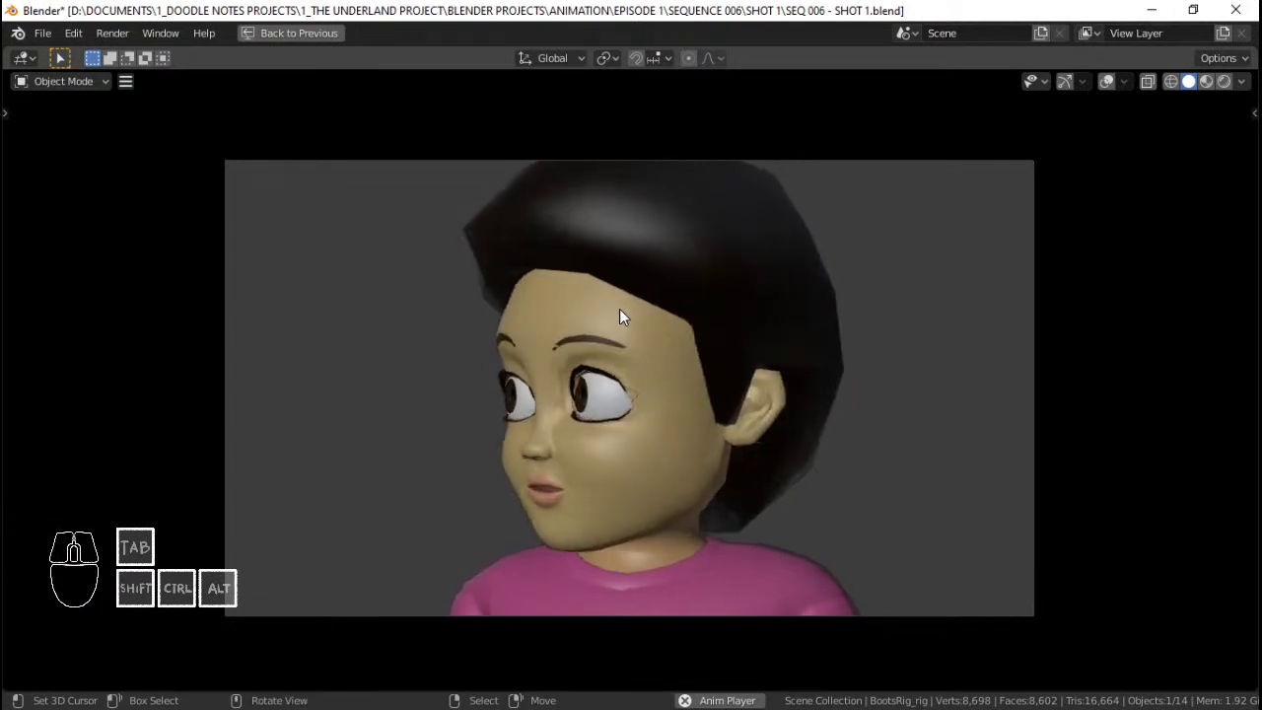
key("Escape")
left_click(300, 33)
left_click(300, 34)
Return the timeline to frame 1 and save the file.
key("shift+Left")
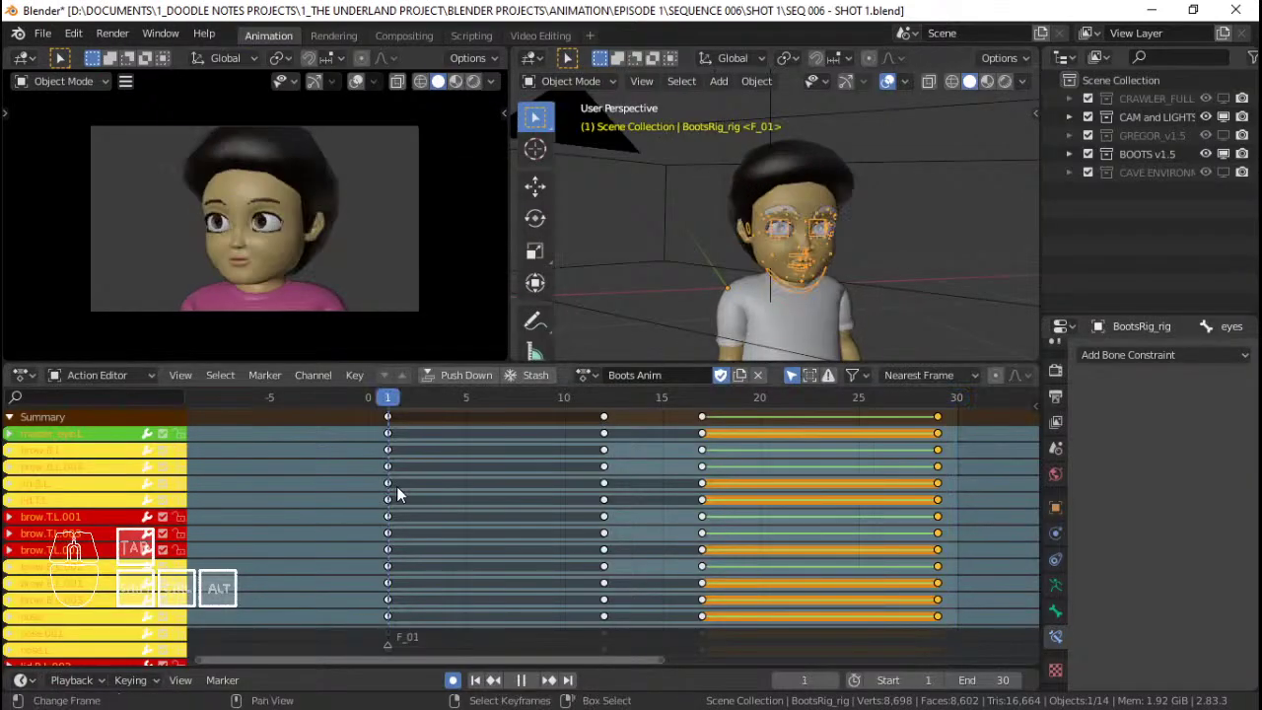
key("ctrl+s")
key("shift+Left")
key("ctrl+s")
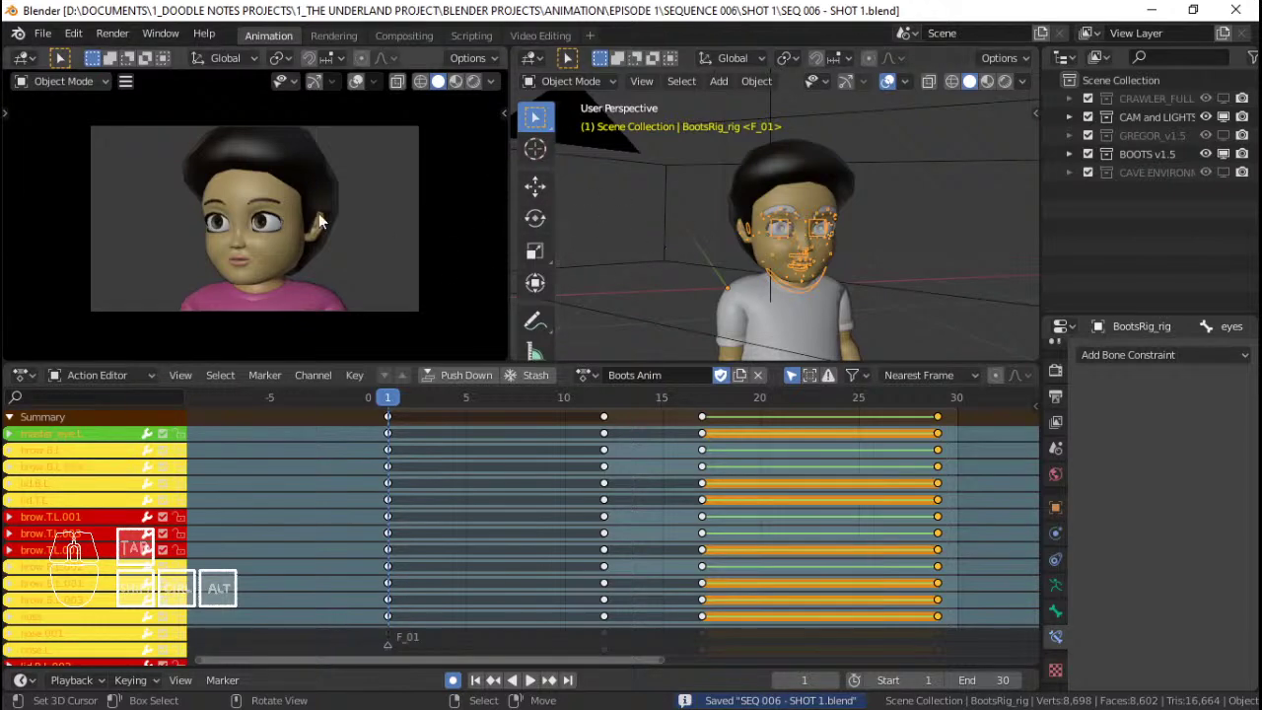
Expand the BOOTS v1.5 collection, hide its hair proxies and show the B_HAIR collection in the viewports.
left_click(1069, 154)
left_click(1224, 209)
left_click(1224, 190)
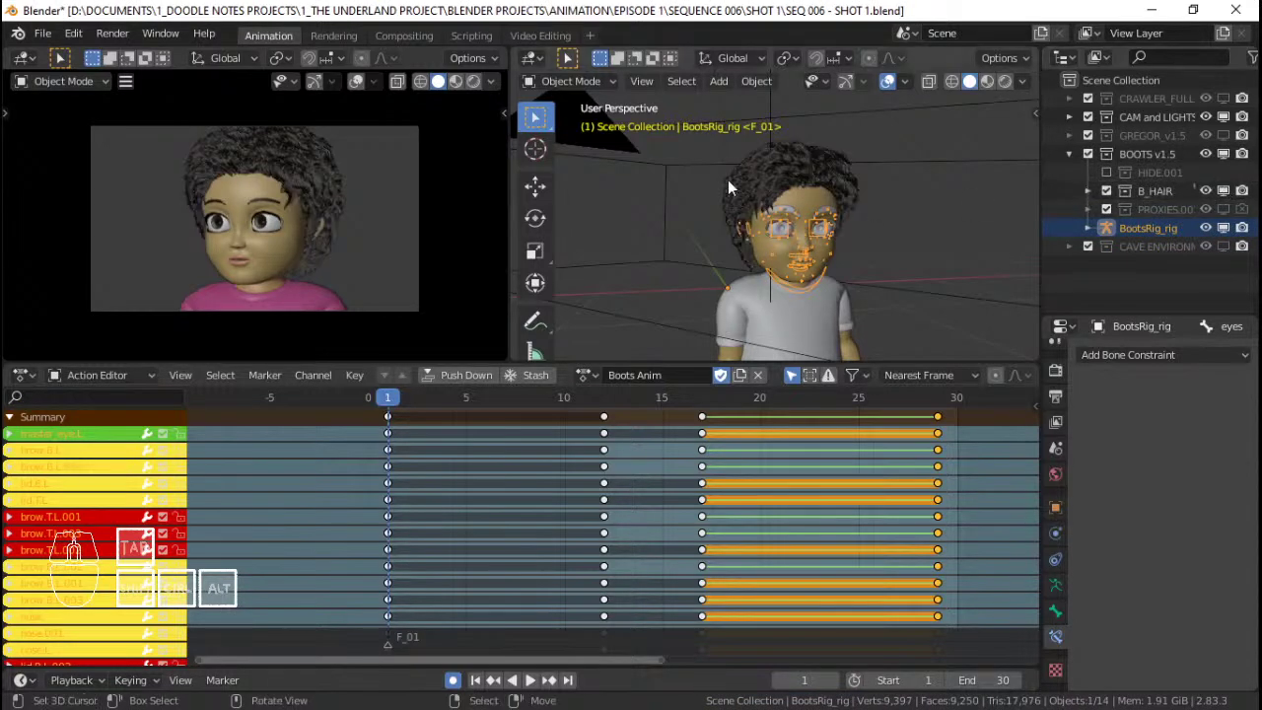
scroll(213, 185, "up", 4)
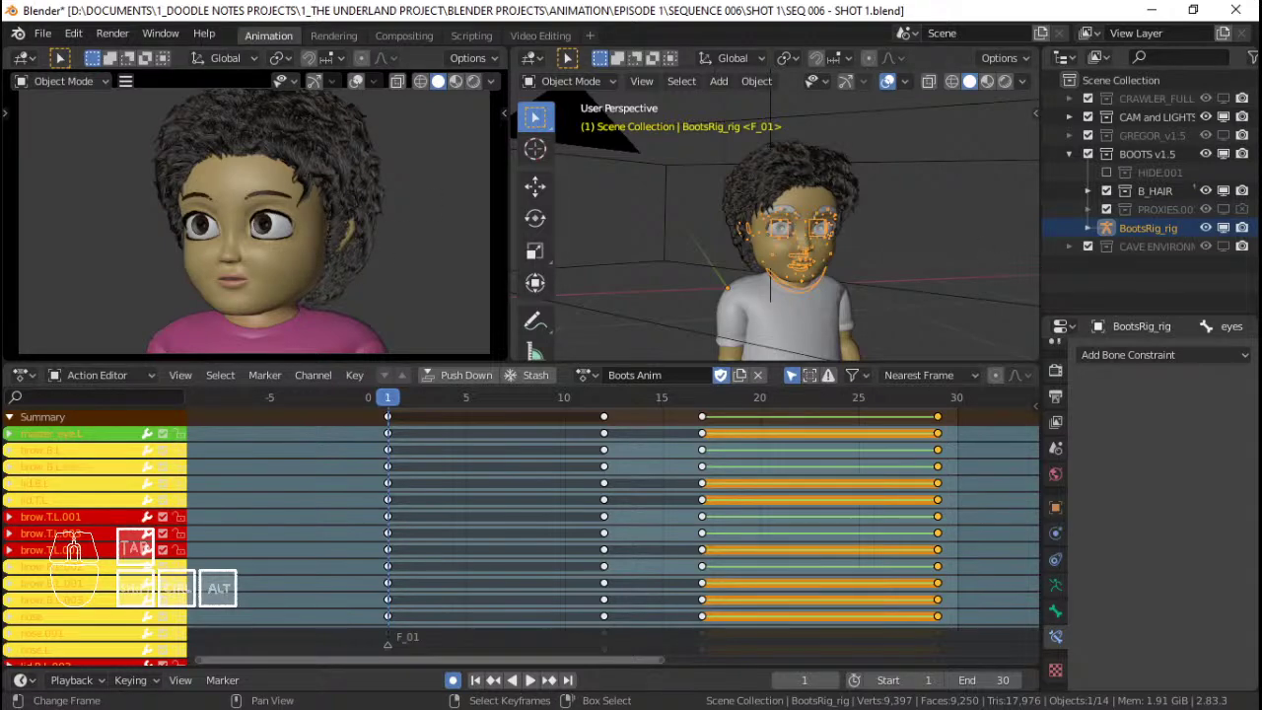
In File Explorer, open the BOOTS folder under The Underland Project's RENDER, BLENDER and TESTS folders.
key("alt+Tab")
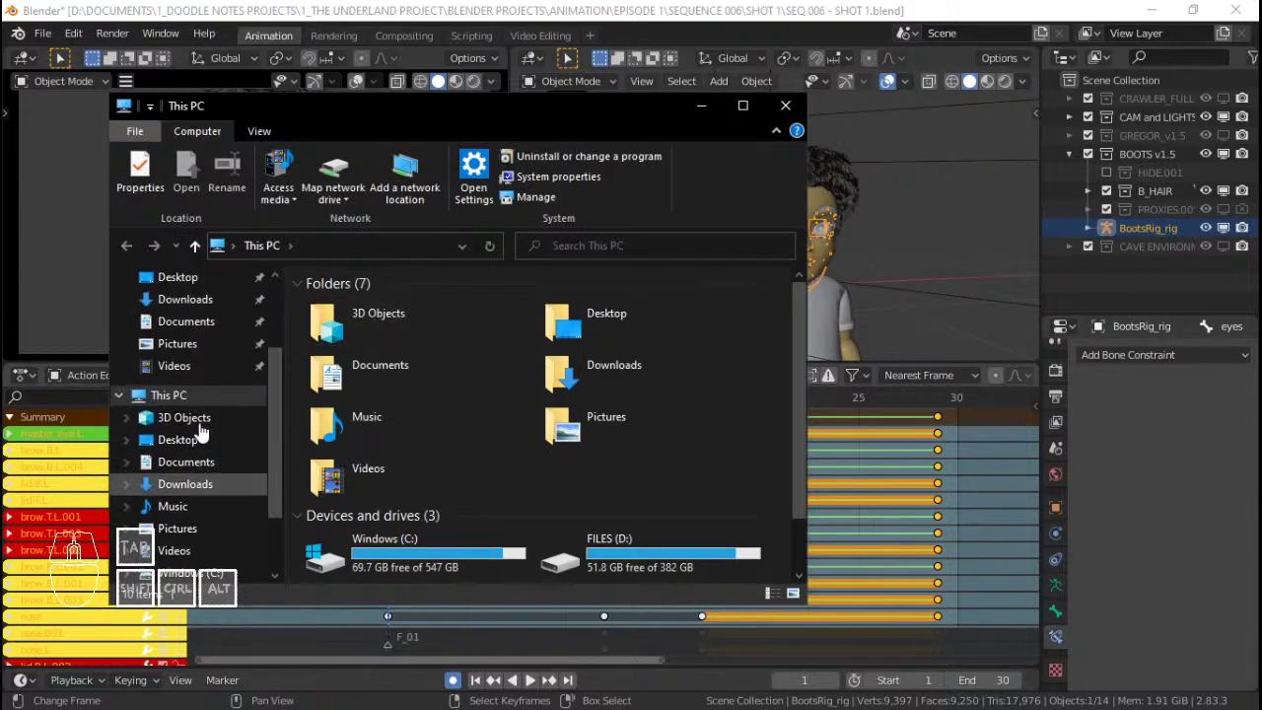
scroll(198, 431, "up", 3)
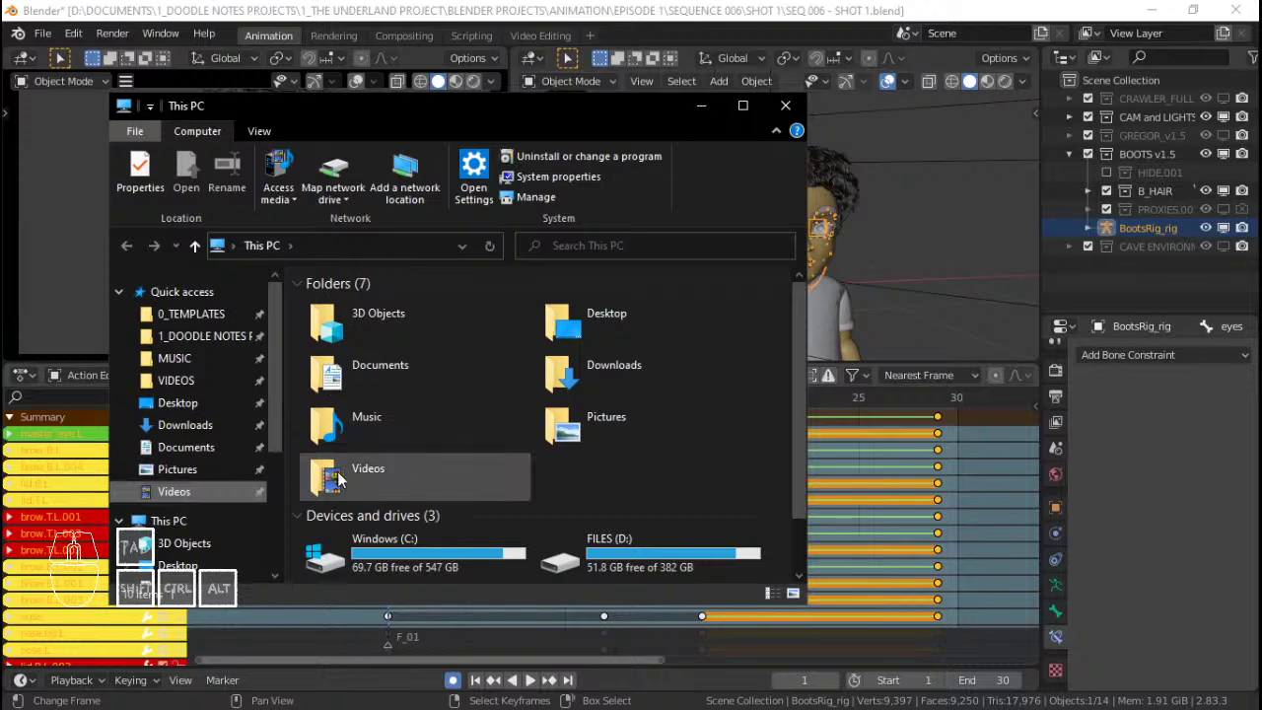
left_click(202, 336)
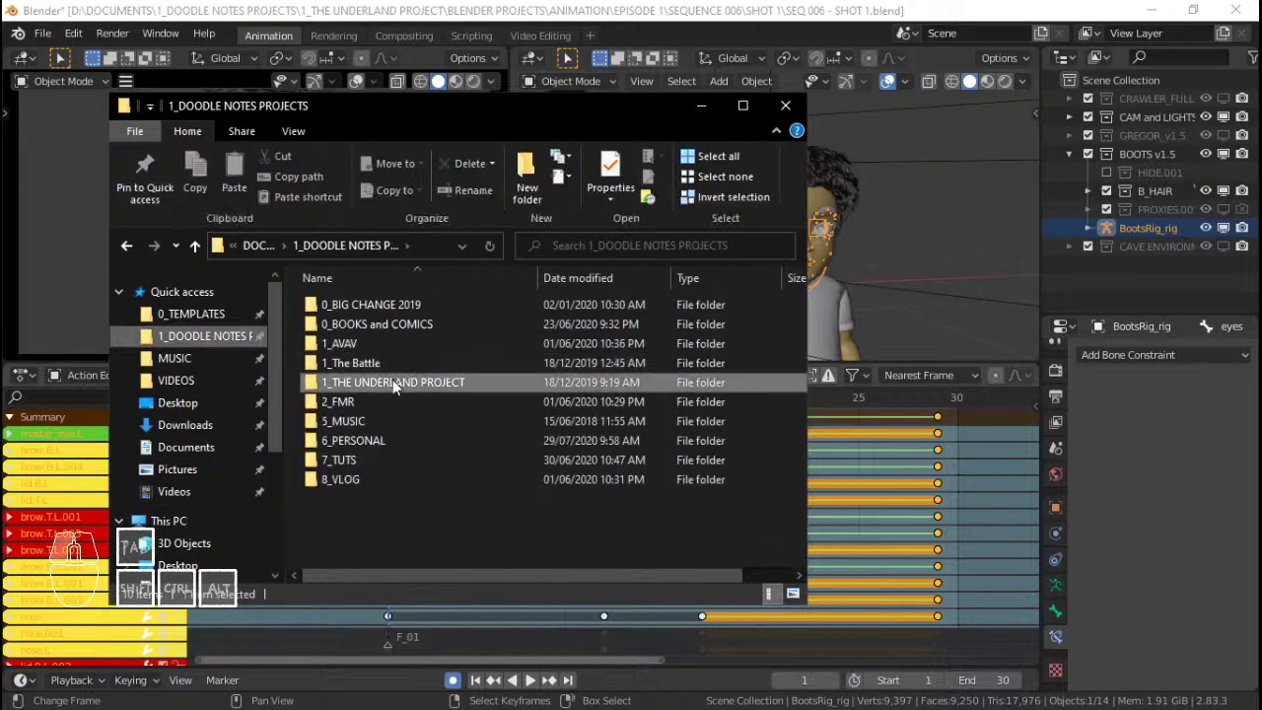
double_click(393, 383)
double_click(383, 443)
double_click(349, 315)
double_click(424, 385)
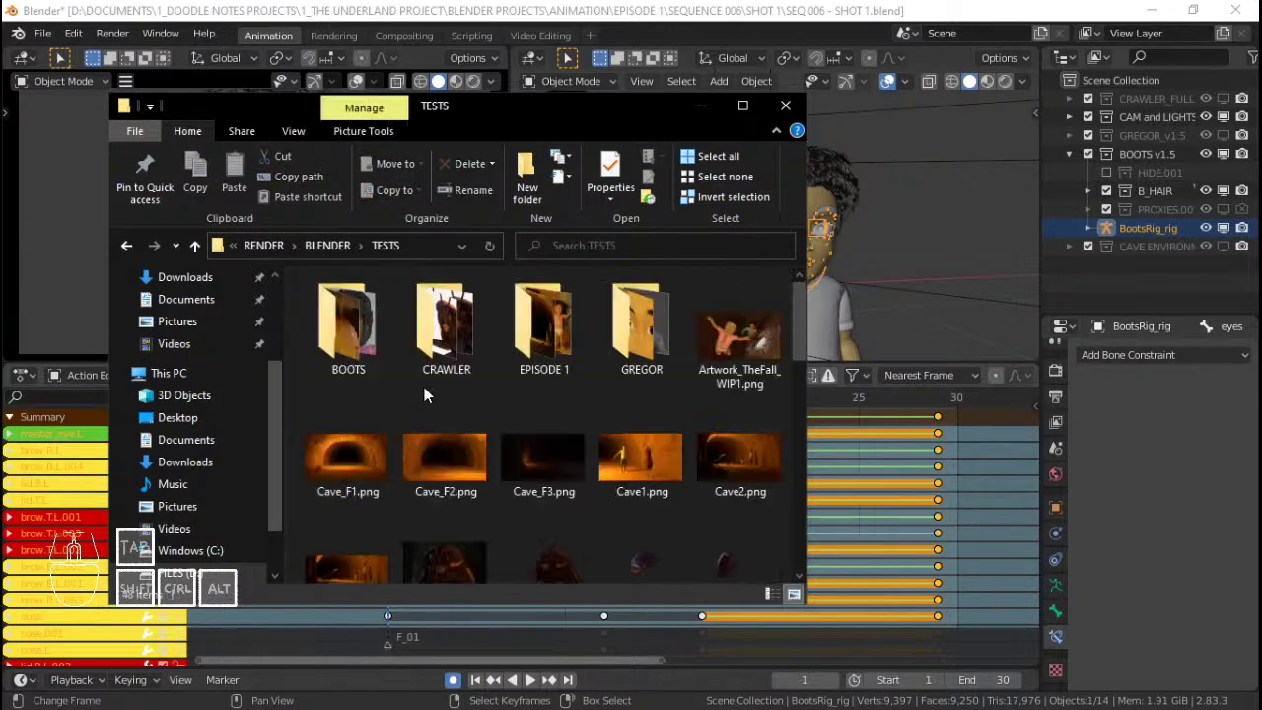
double_click(393, 328)
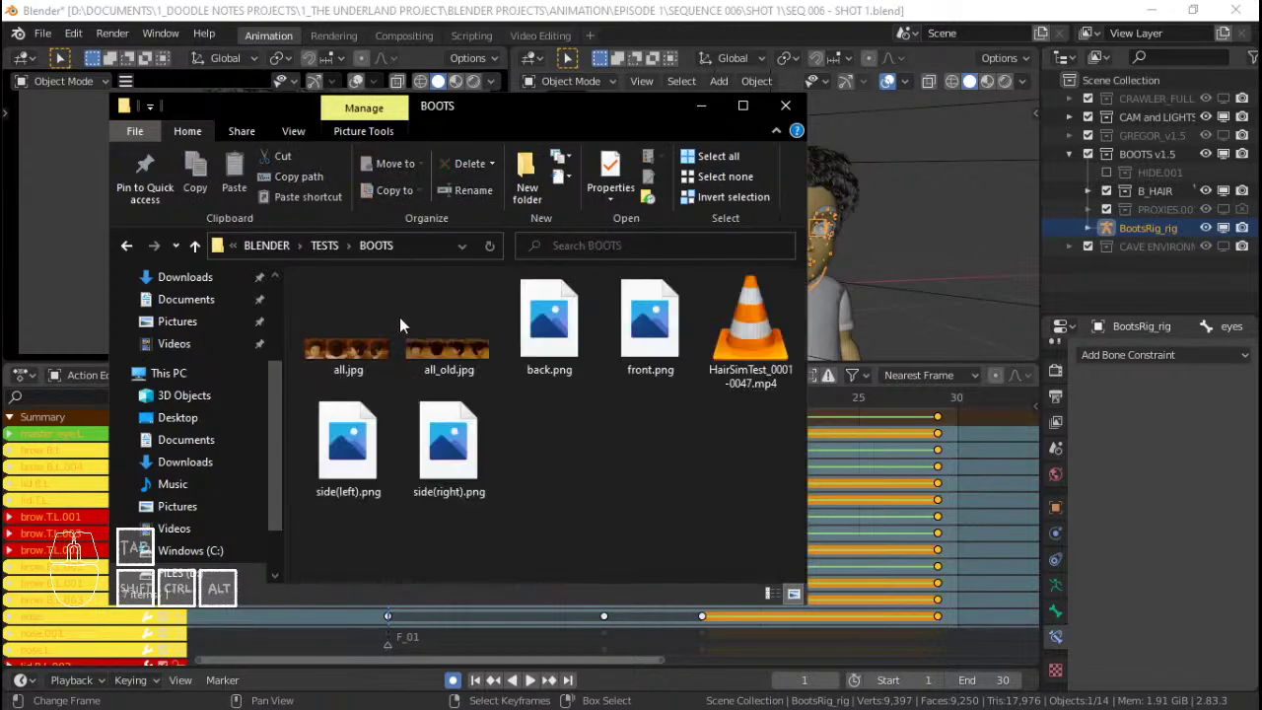
Watch HairSimTest_0001-0047.mp4 in VLC at full screen, close the player and return to Blender.
left_click(759, 345)
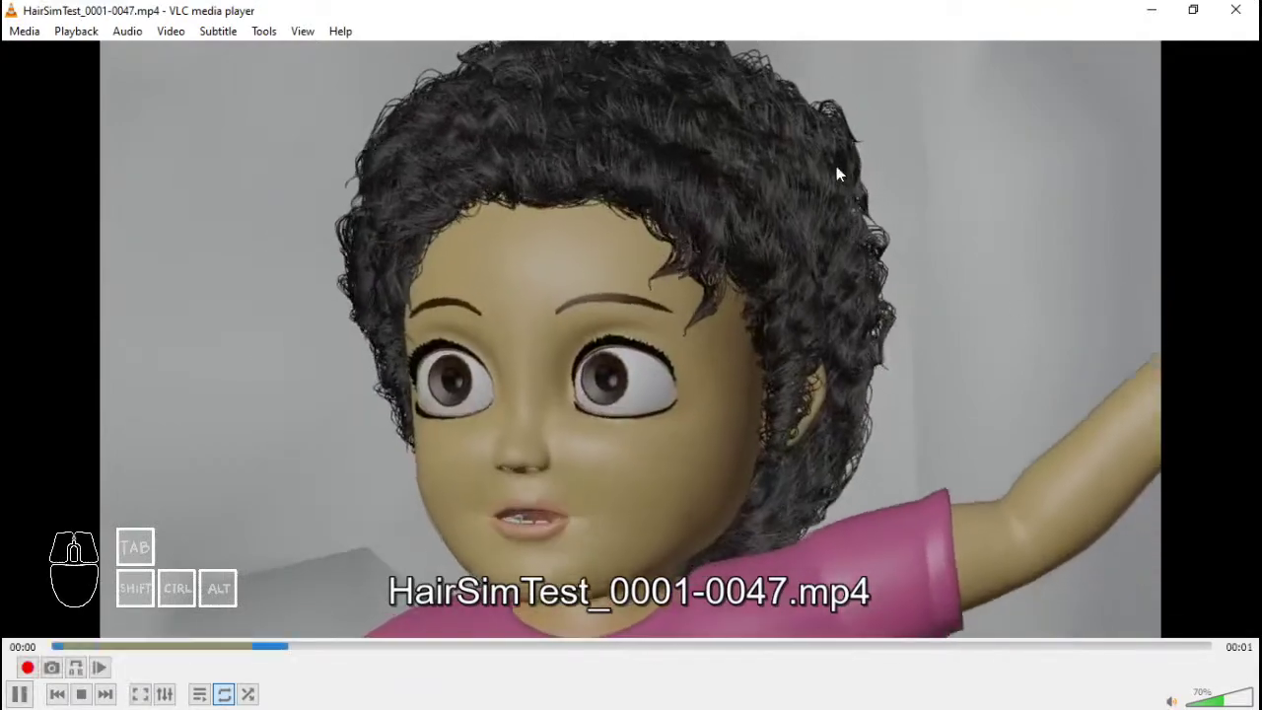
left_click(930, 184)
double_click(930, 184)
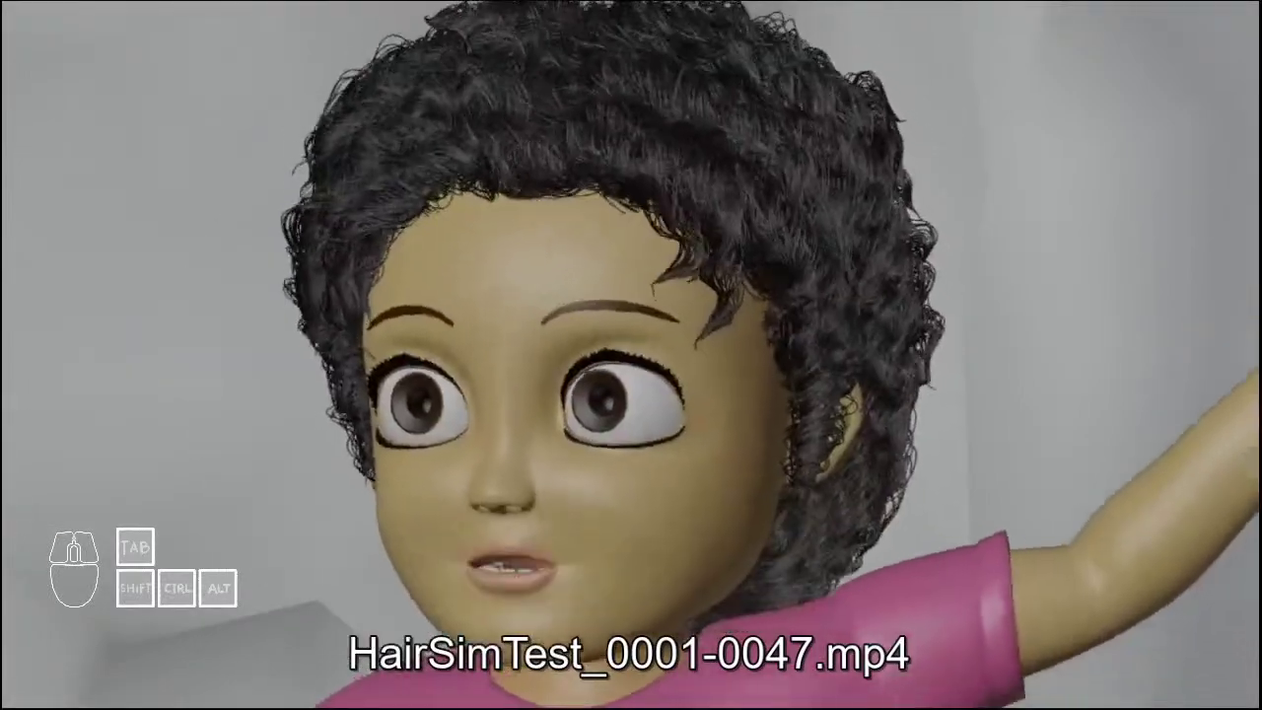
double_click(940, 180)
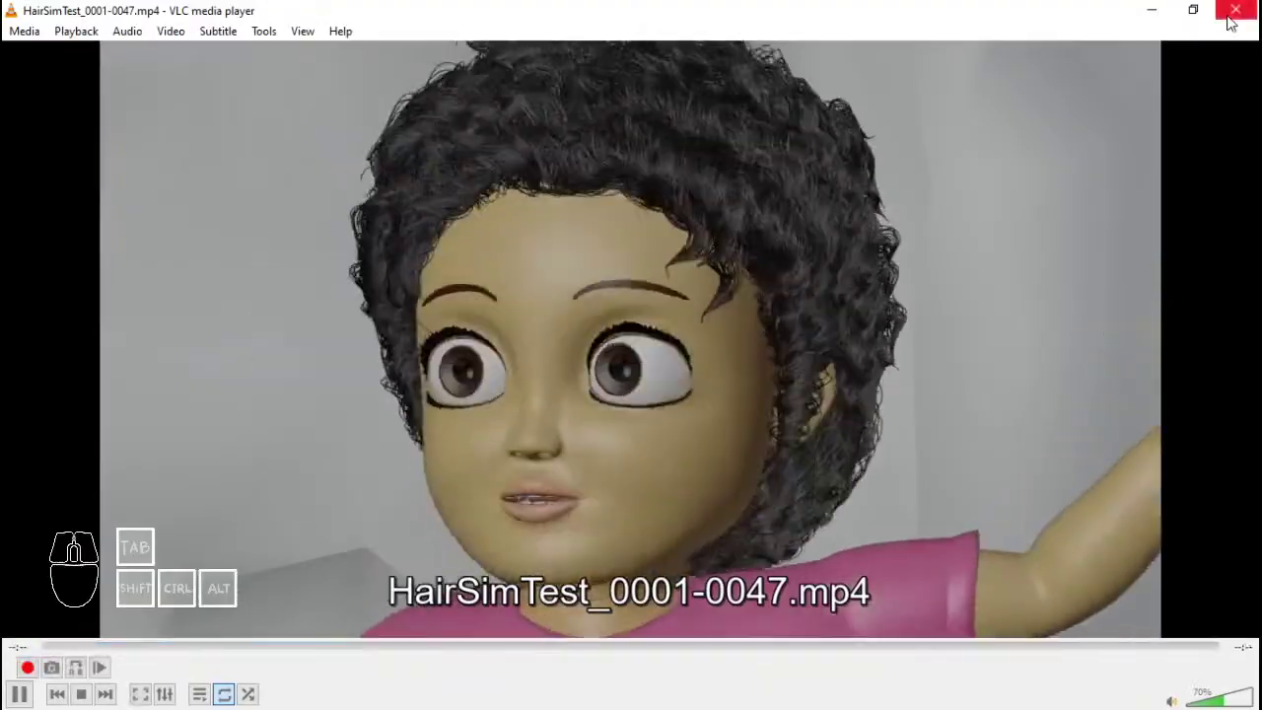
left_click(1233, 14)
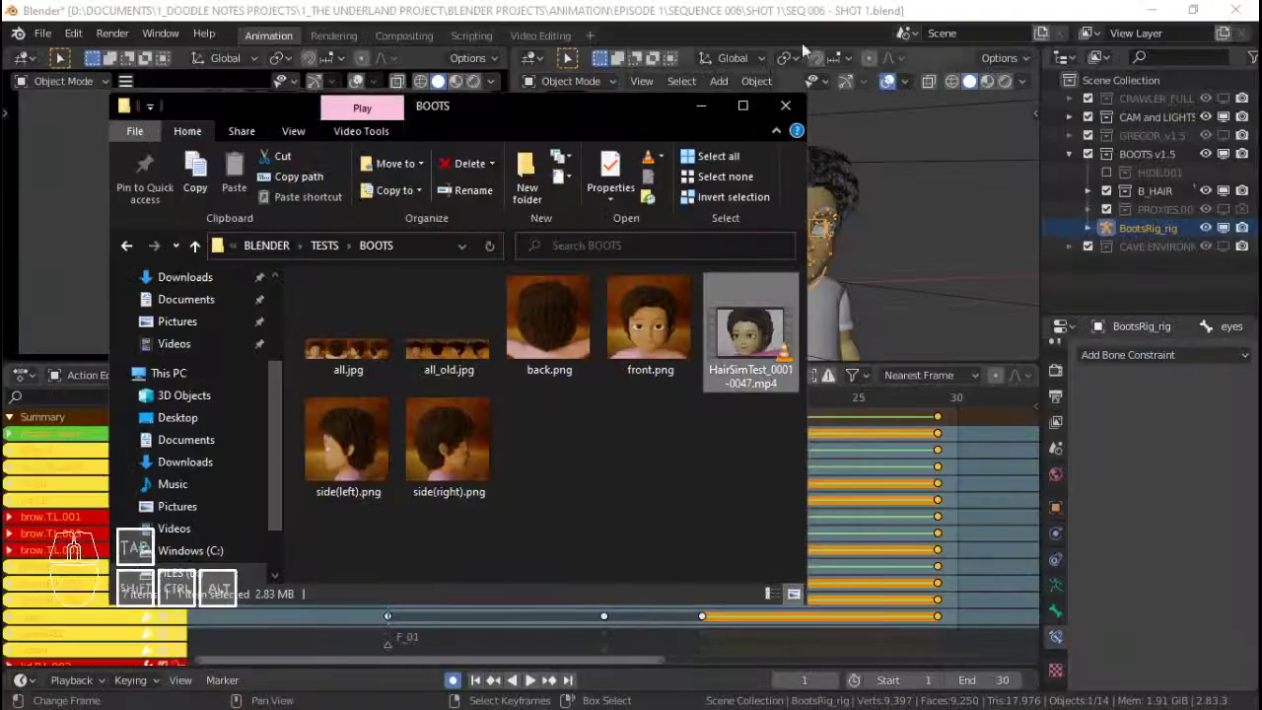
left_click(698, 8)
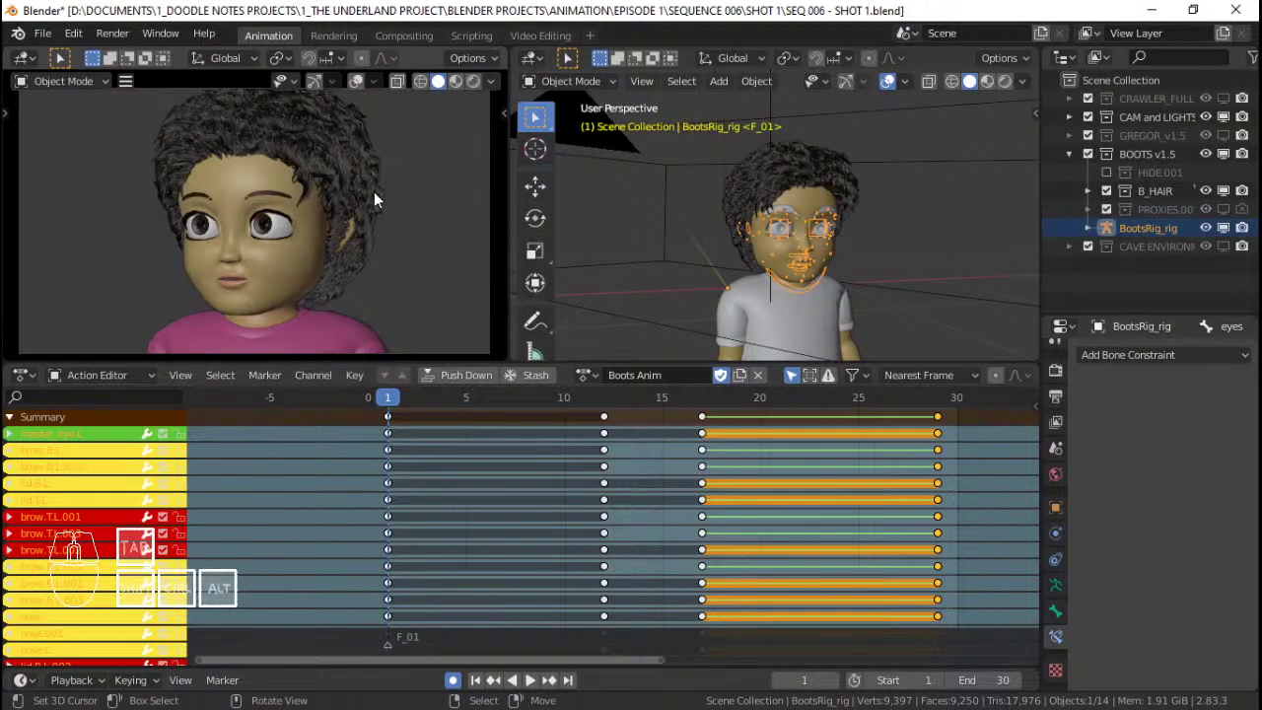
Hide the B_HAIR collection, show the hair proxies in the viewports again and save the file.
middle_click_drag(378, 268, 386, 270, "ctrl")
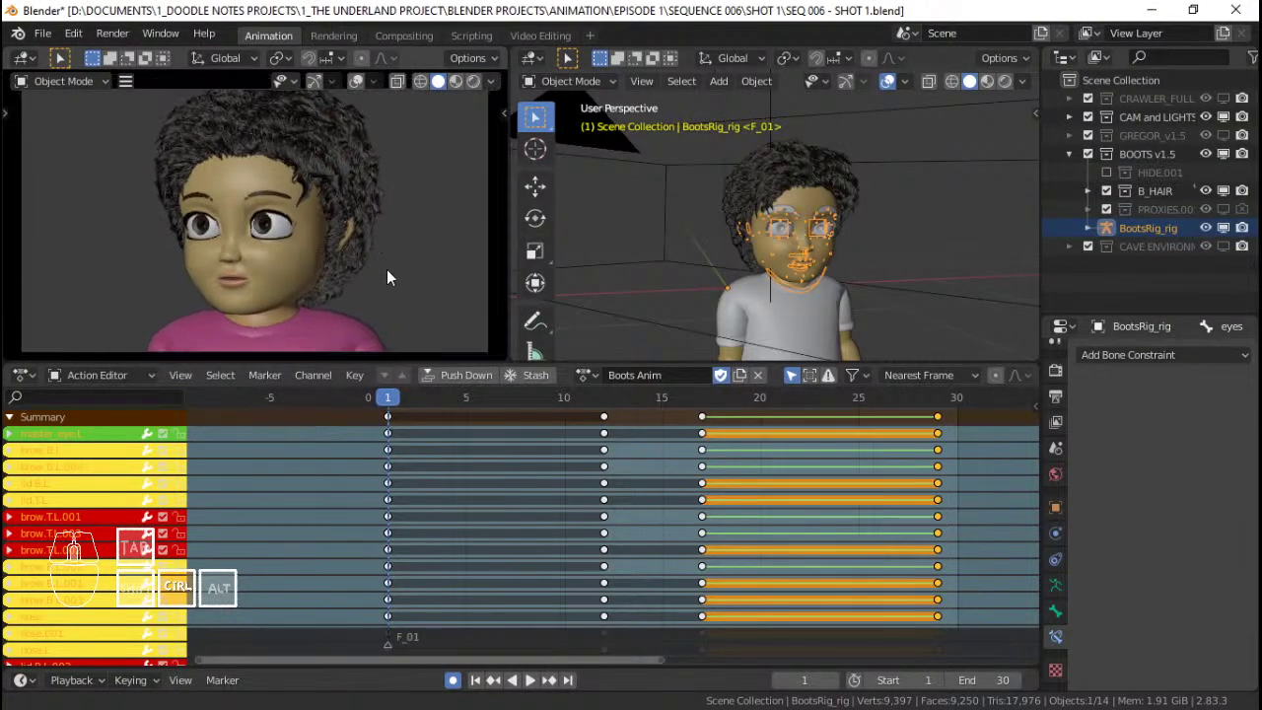
middle_click_drag(552, 450, 548, 493, "ctrl")
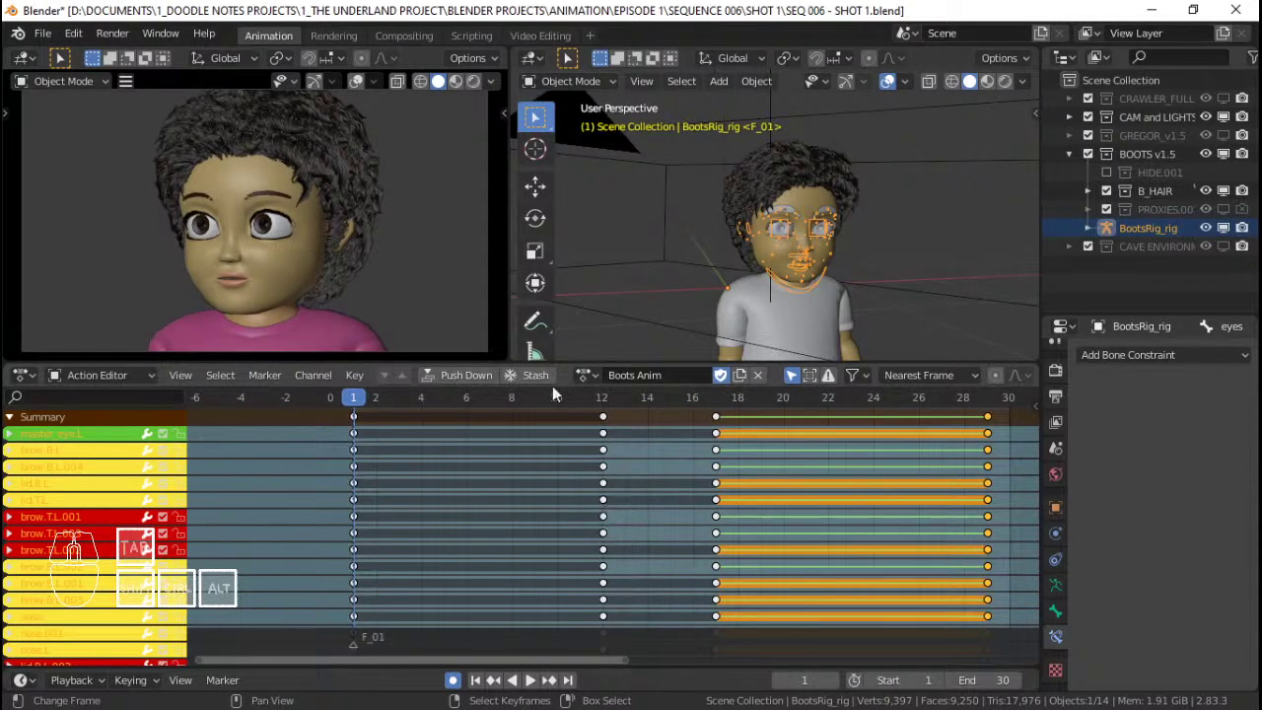
left_click(1223, 190)
left_click(1223, 209)
key("ctrl+s")
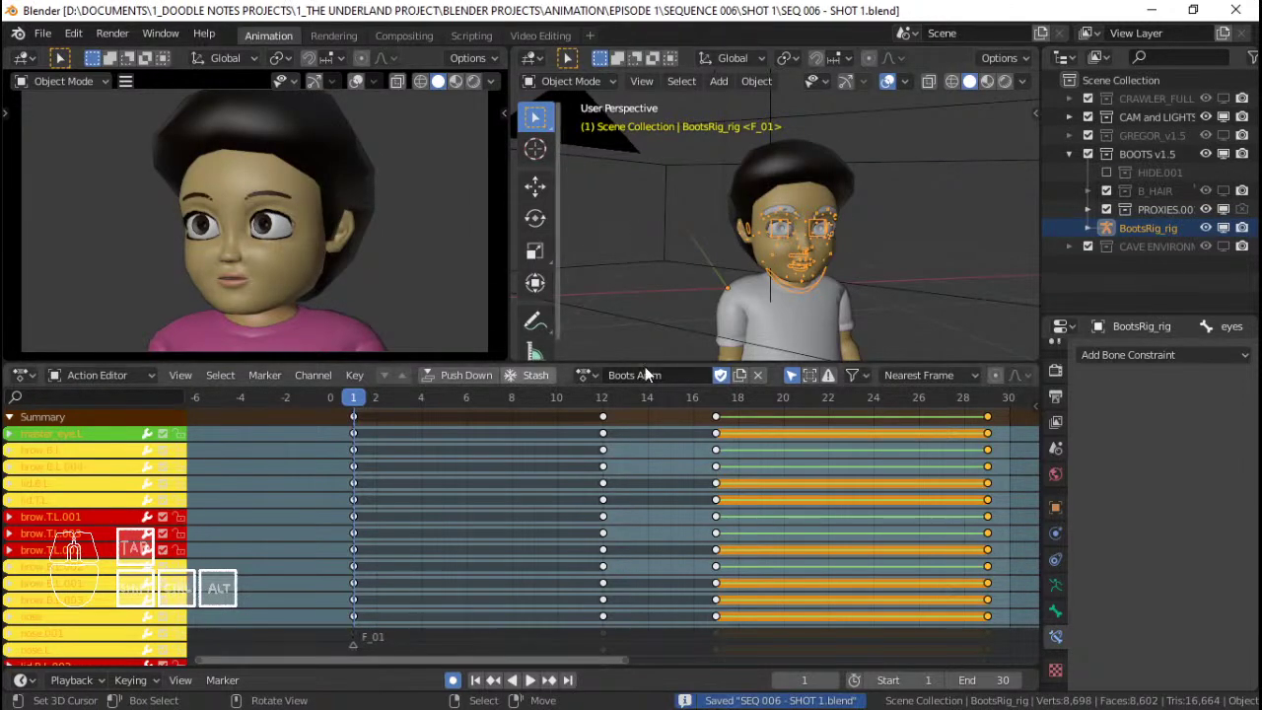
Enlarge the 3D viewports over the Action Editor, reframe the camera view and save the file.
left_click_drag(653, 363, 653, 492)
middle_click_drag(357, 318, 372, 333, "ctrl")
key("ctrl+s")
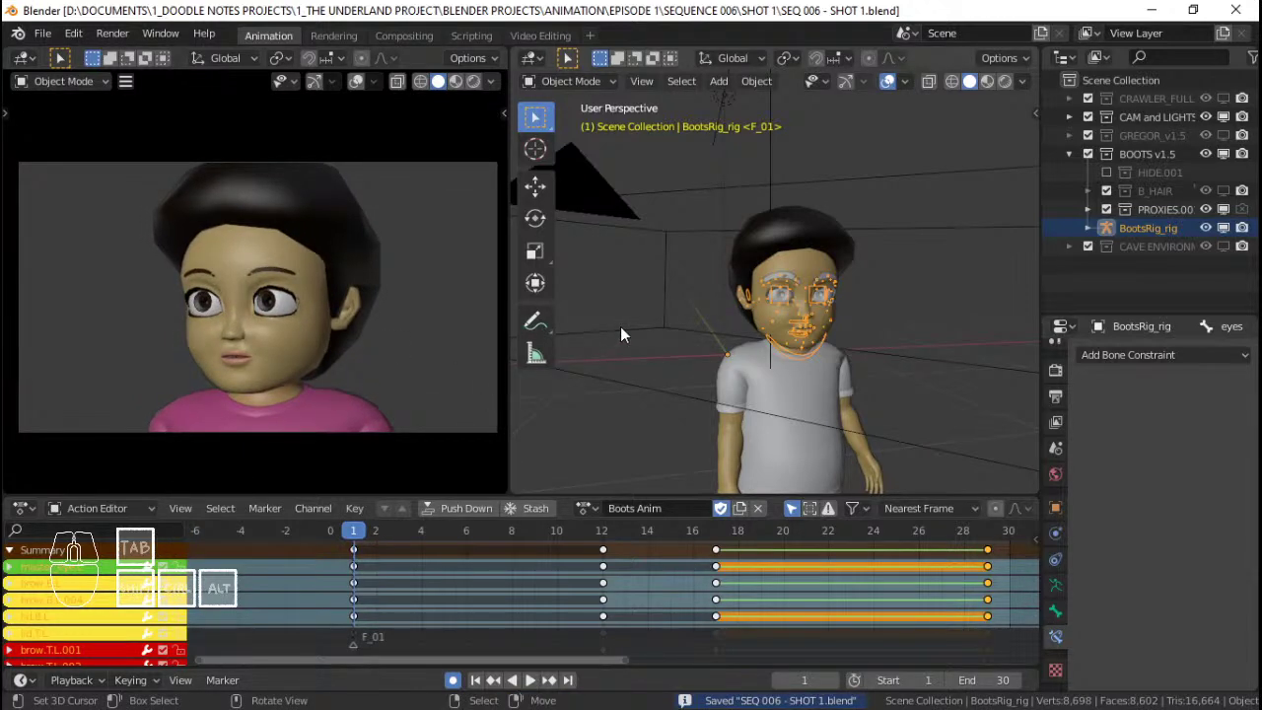
middle_click_drag(424, 320, 418, 318, "shift")
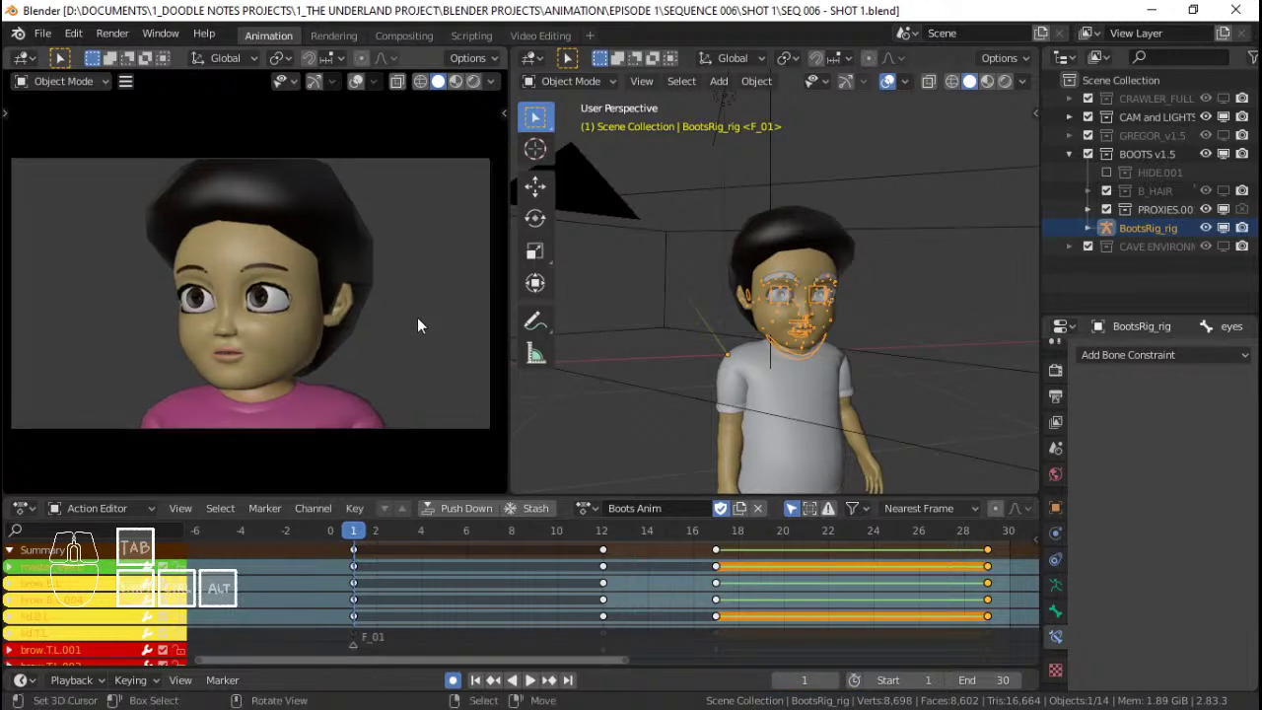